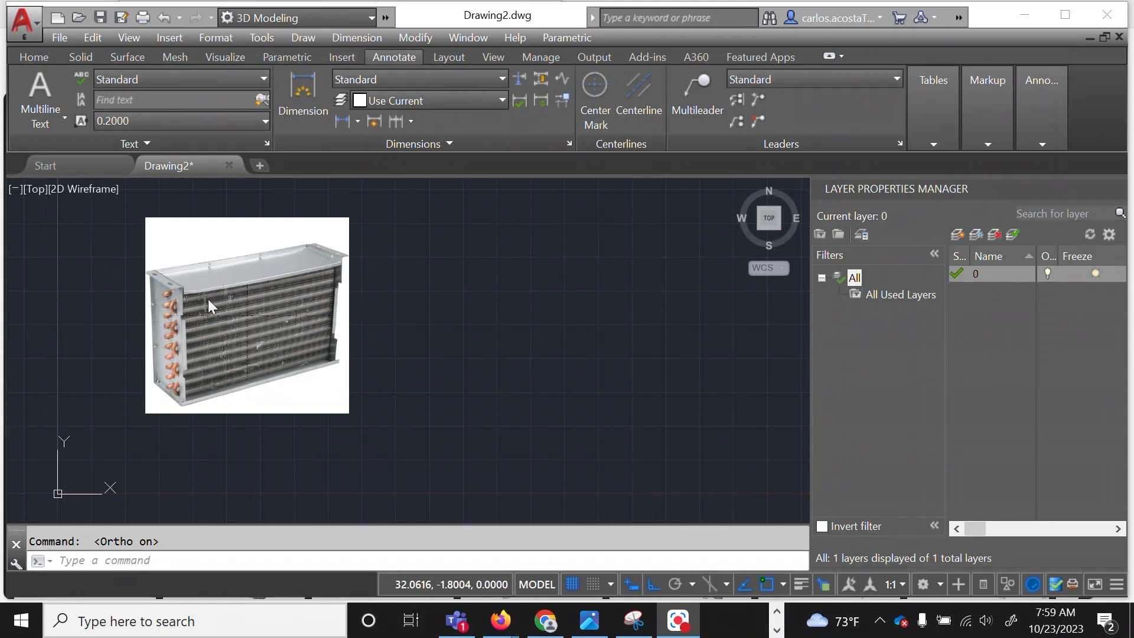
left_click(920, 330)
key("Escape")
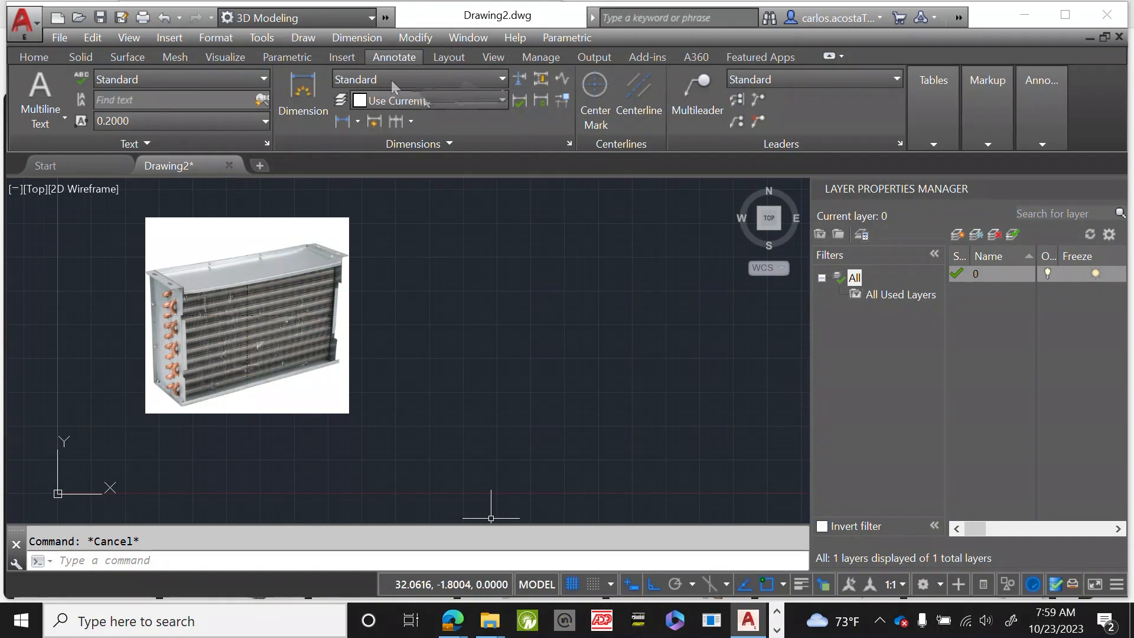
left_click(35, 56)
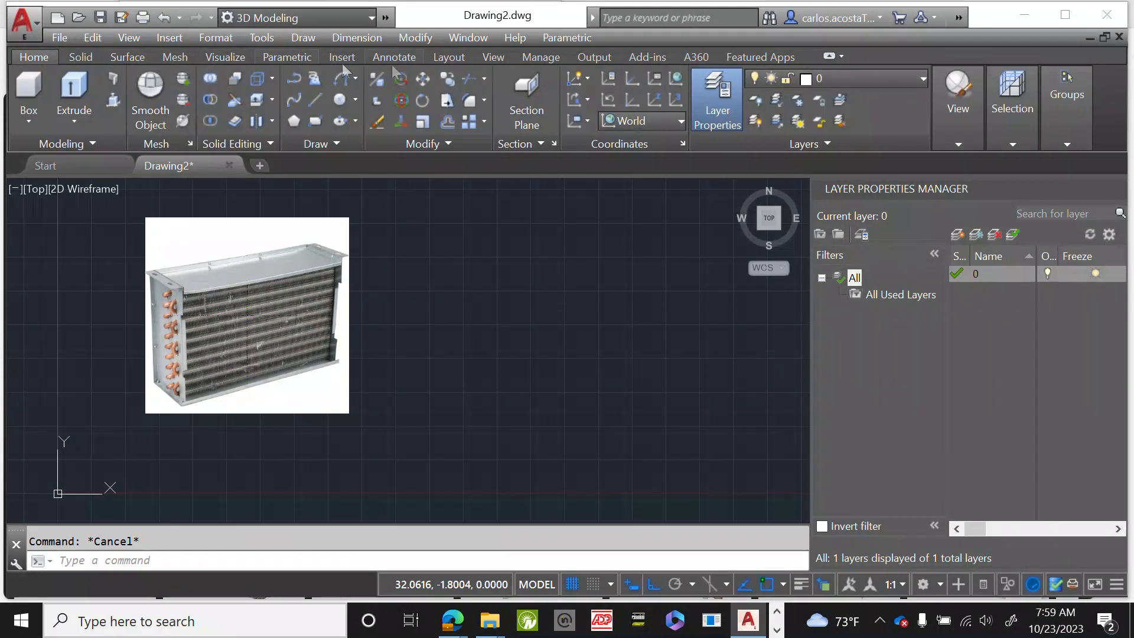
left_click(864, 78)
left_click(864, 77)
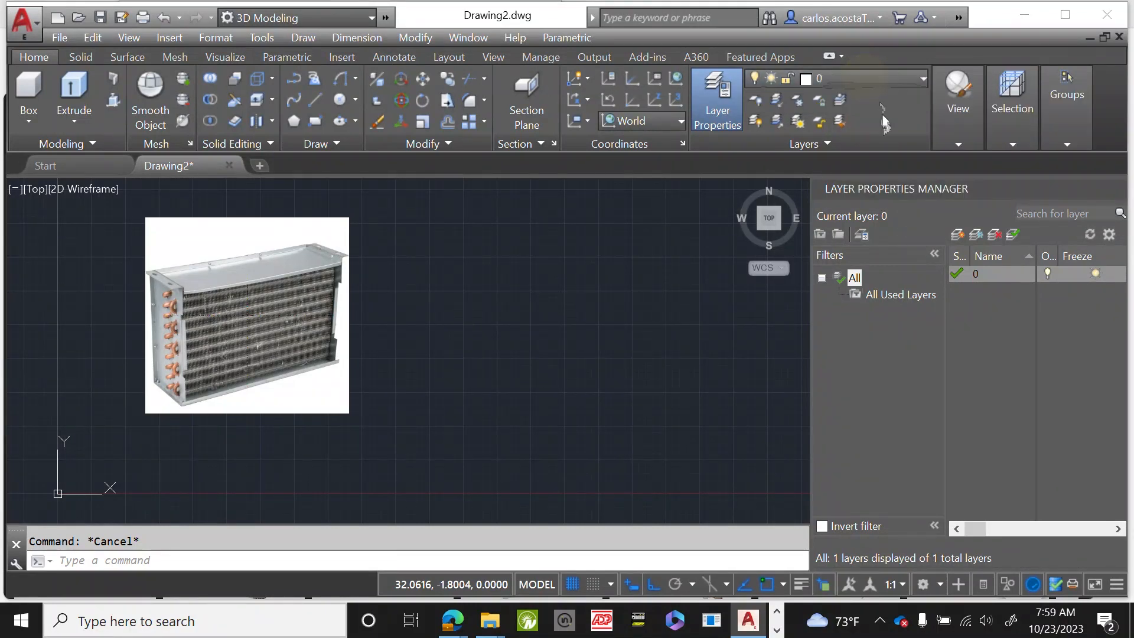
left_click(827, 144)
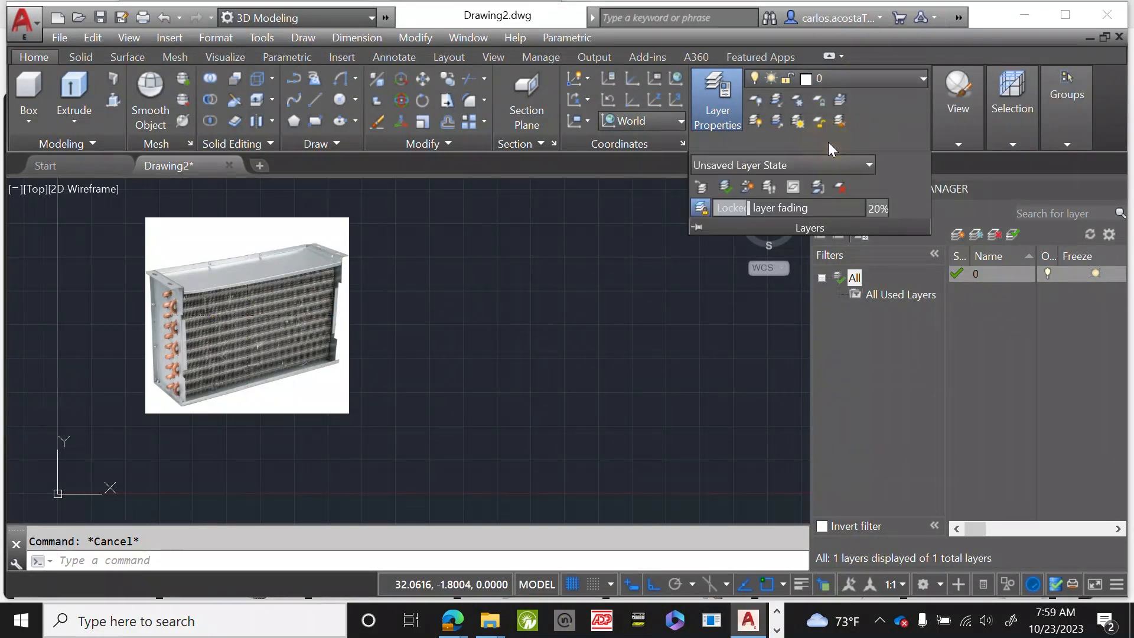
left_click(718, 102)
left_click(718, 101)
left_click(878, 345)
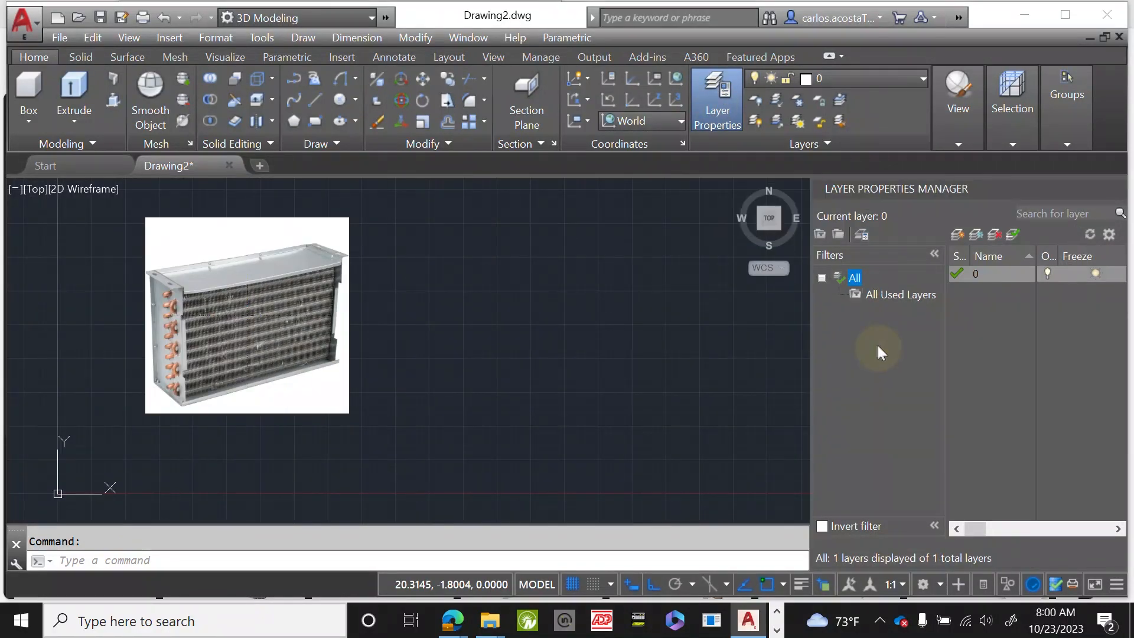
Create a new layer named Ref and make it the current layer.
left_click(956, 233)
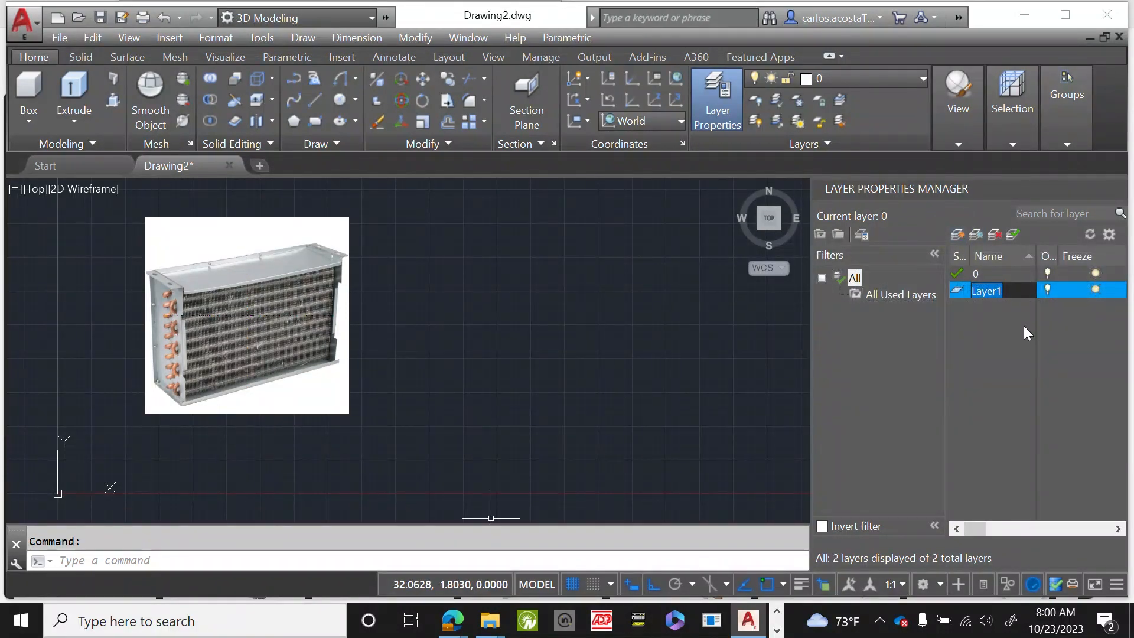
type("Ref")
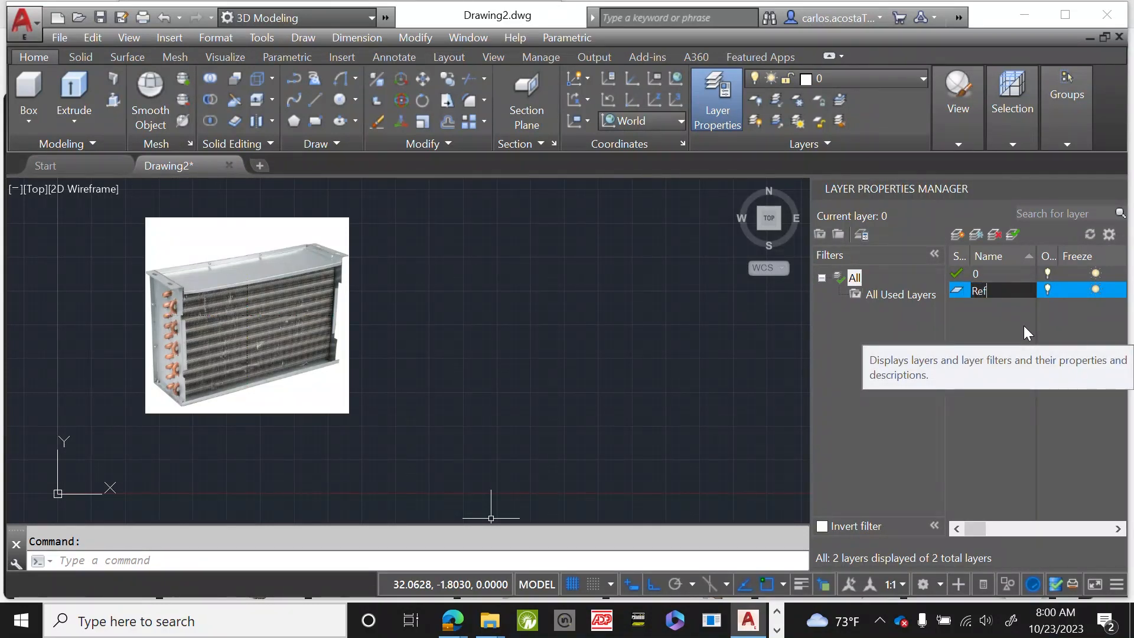
key("Return")
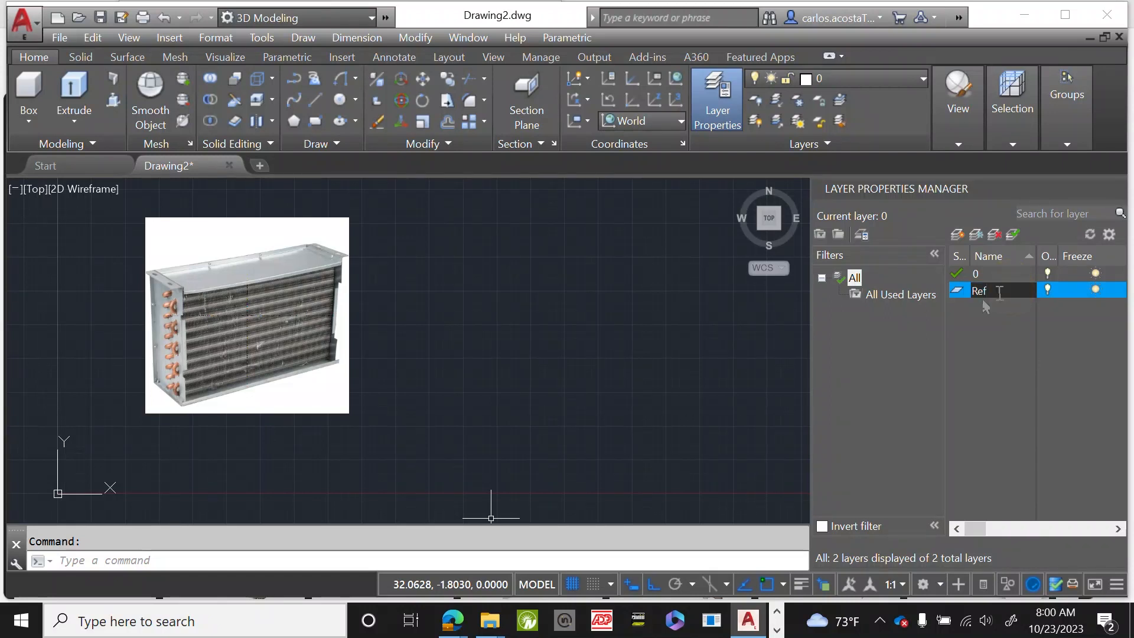
double_click(957, 290)
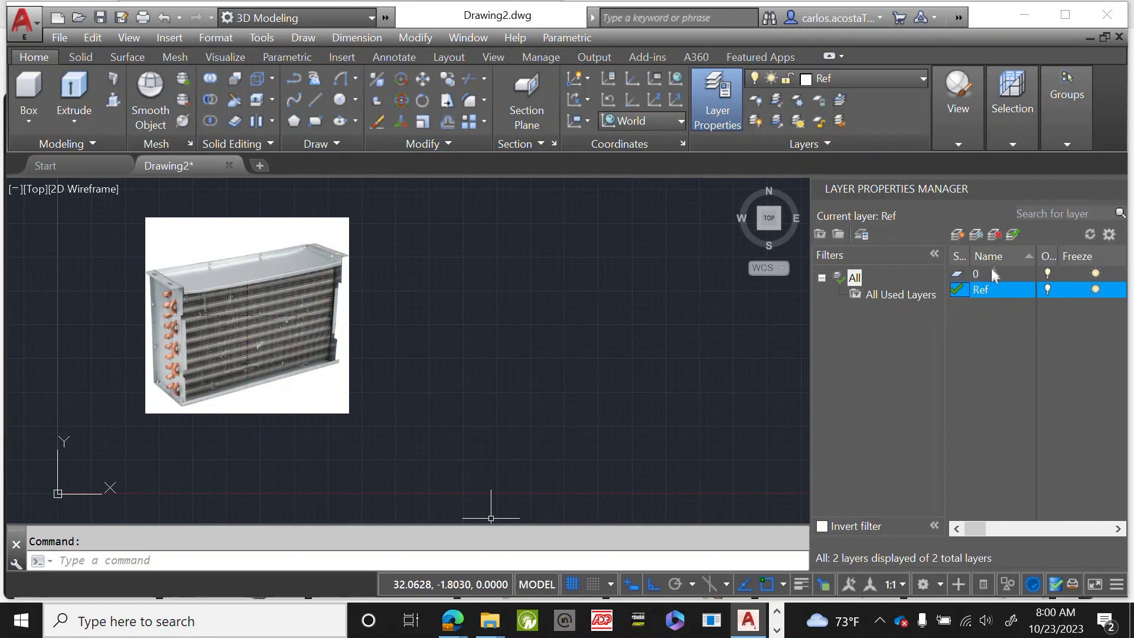
Add another layer named Anno.
left_click(961, 233)
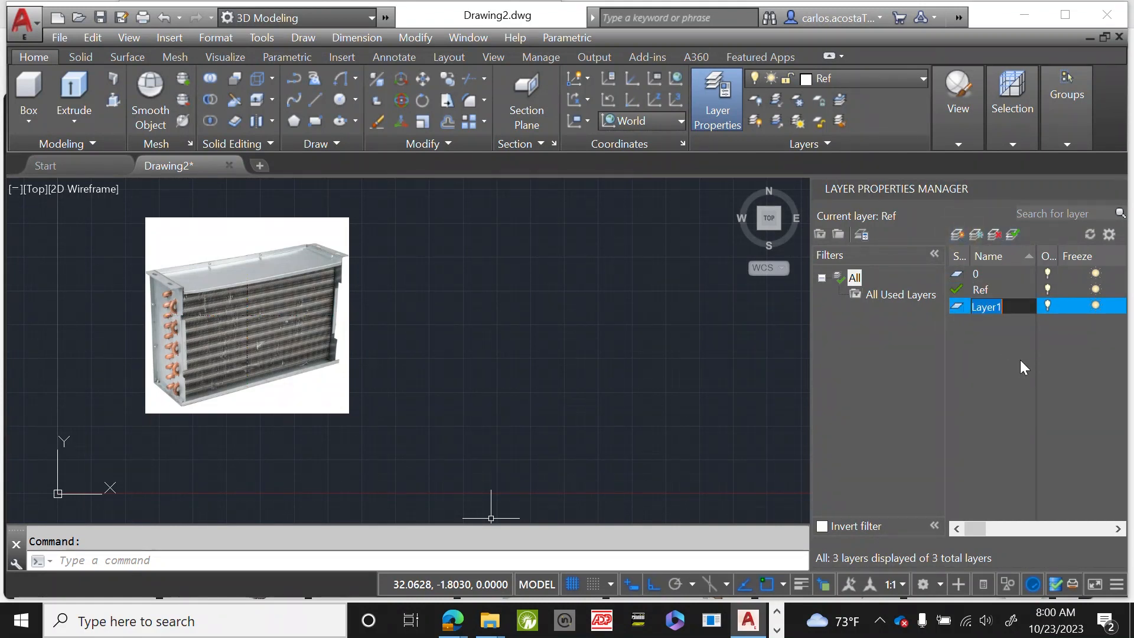
type("An")
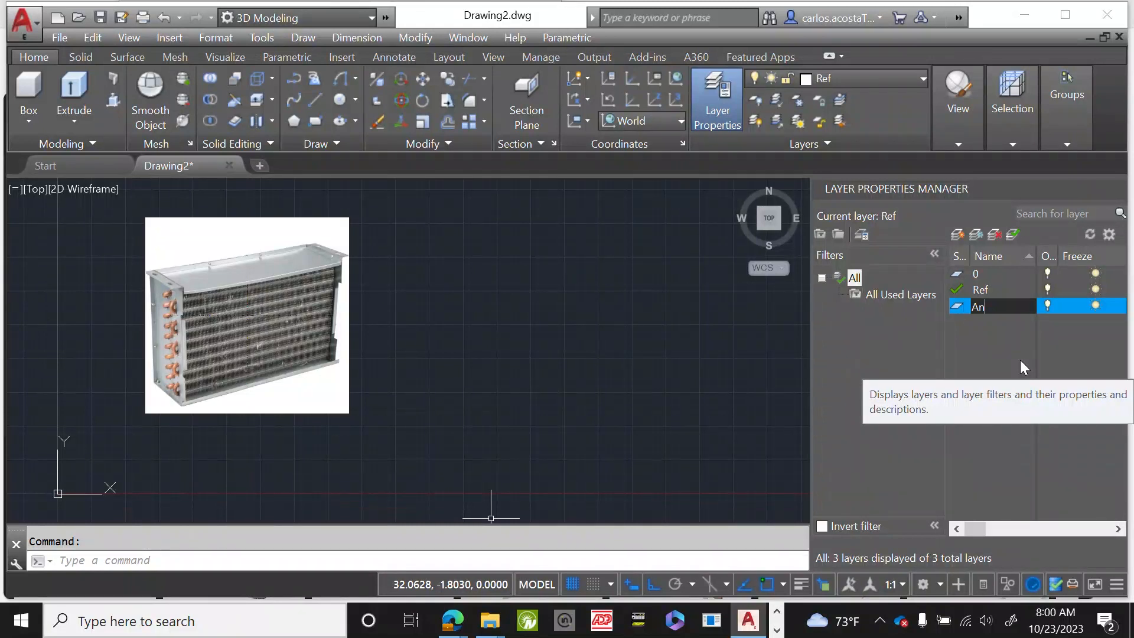
type("no")
key("Return")
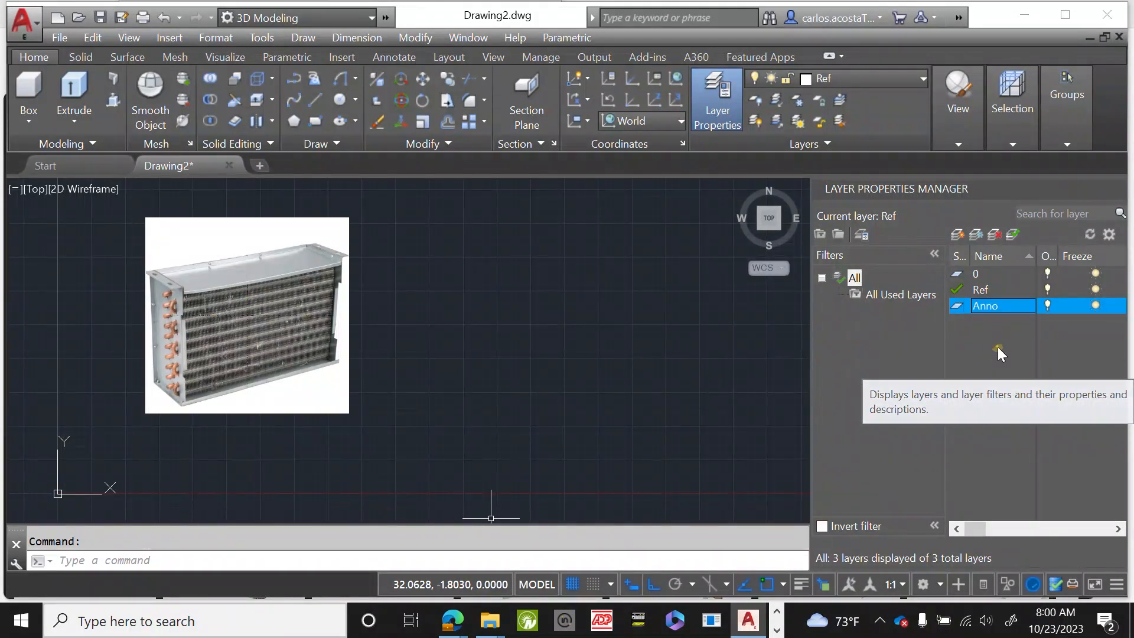
Add a layer named Objects and set it as the current layer.
left_click(956, 234)
type("Objects")
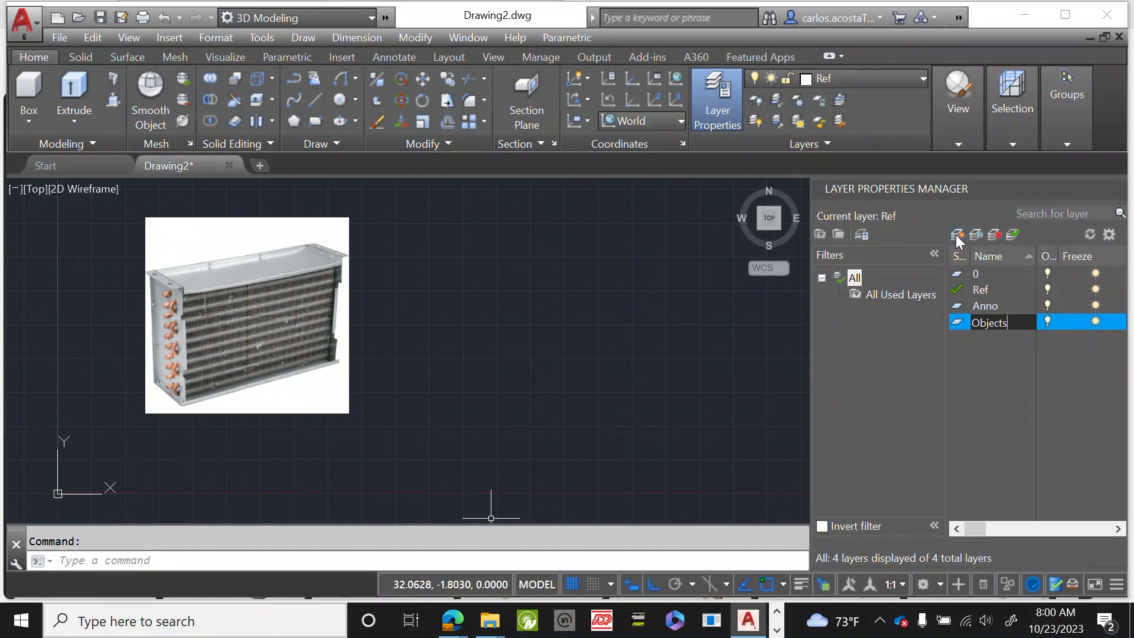
key("Return")
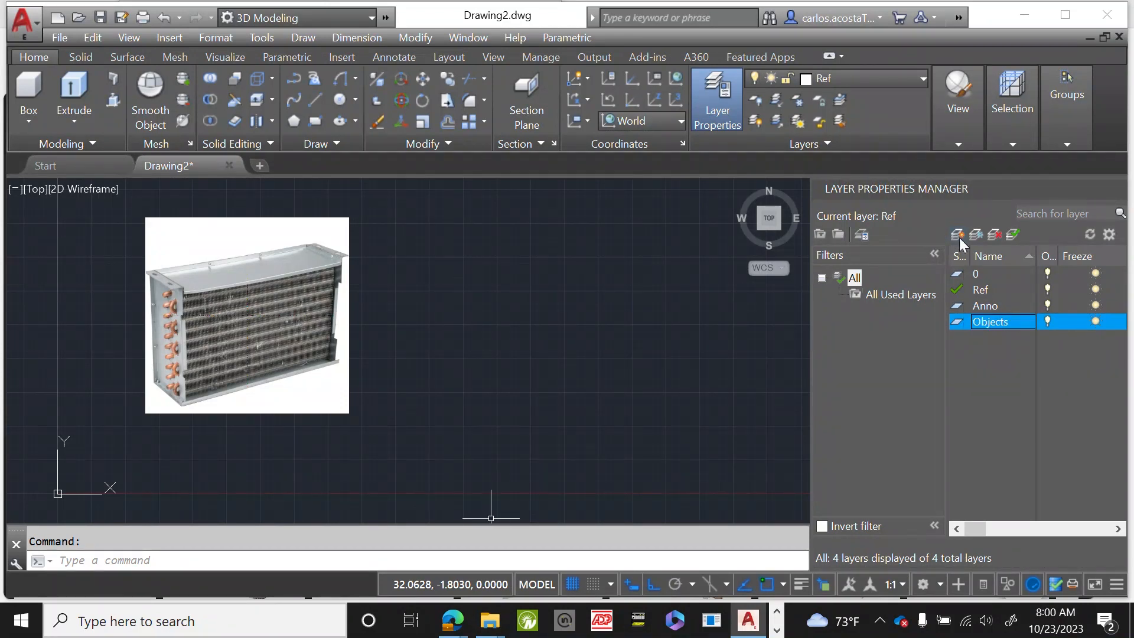
left_click(1015, 232)
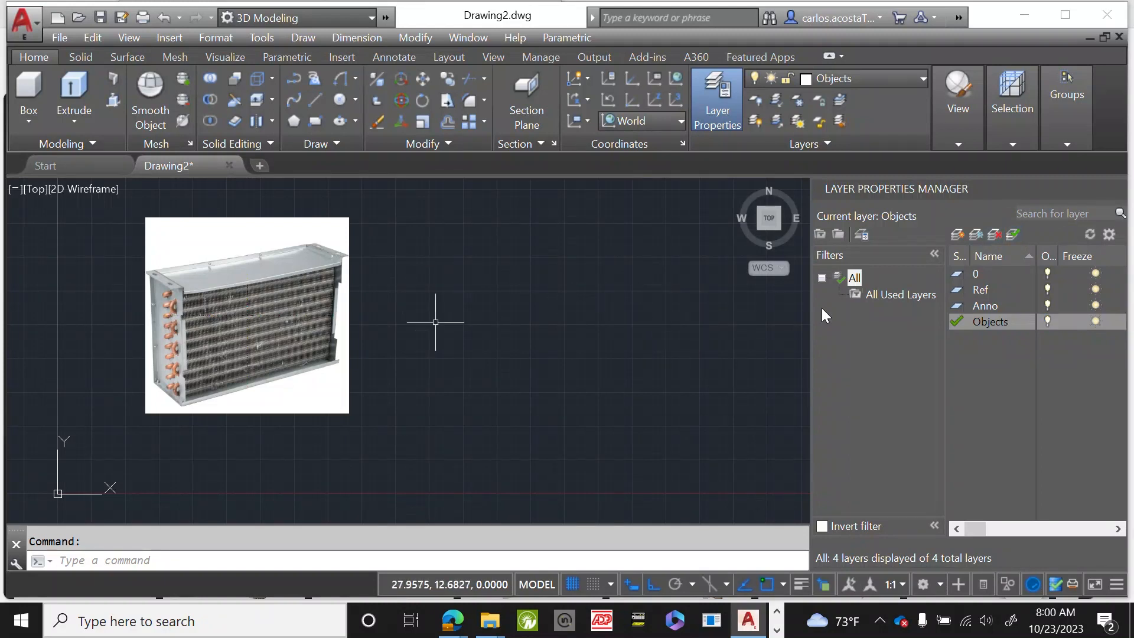
Draw a rectangle about 15 units wide and 10 units high beside the coil photo.
type("rec")
key("Return")
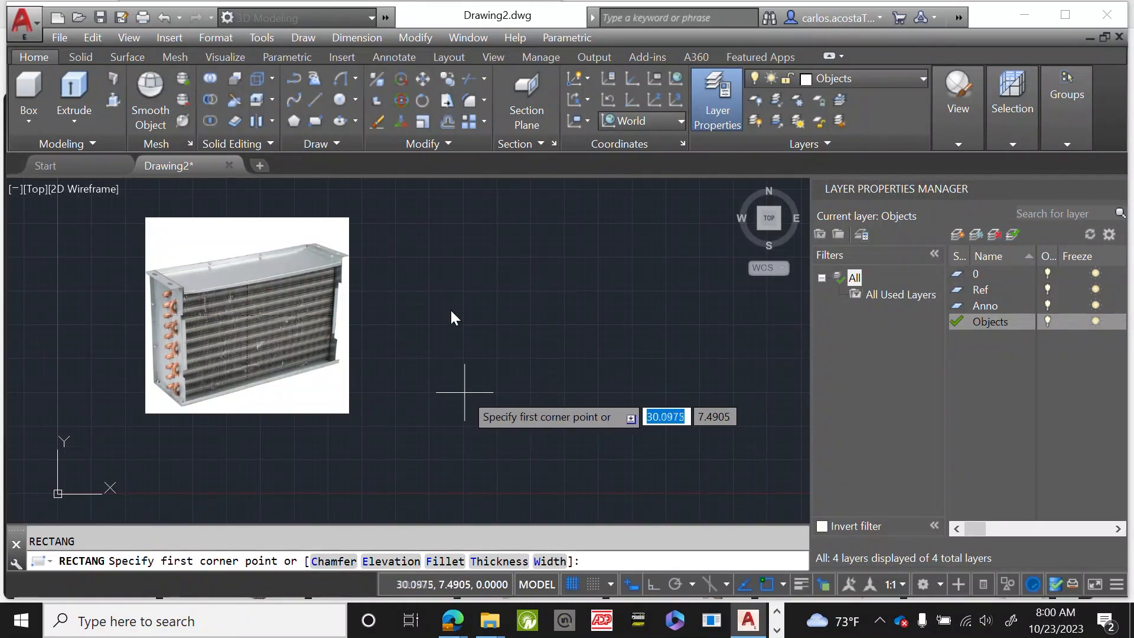
left_click(464, 393)
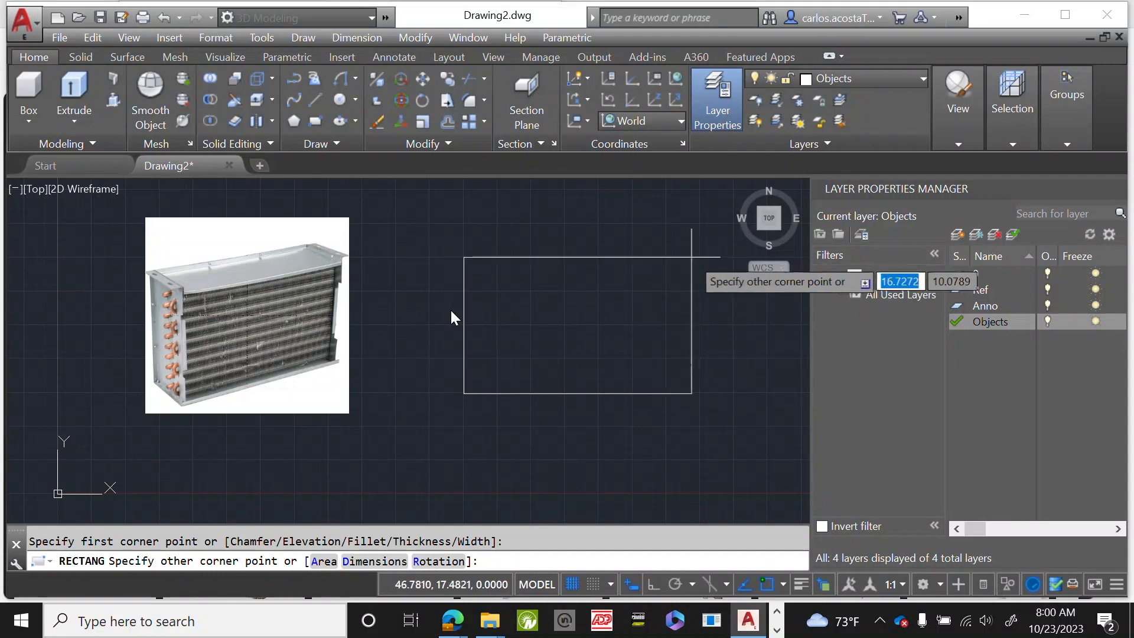
left_click(666, 256)
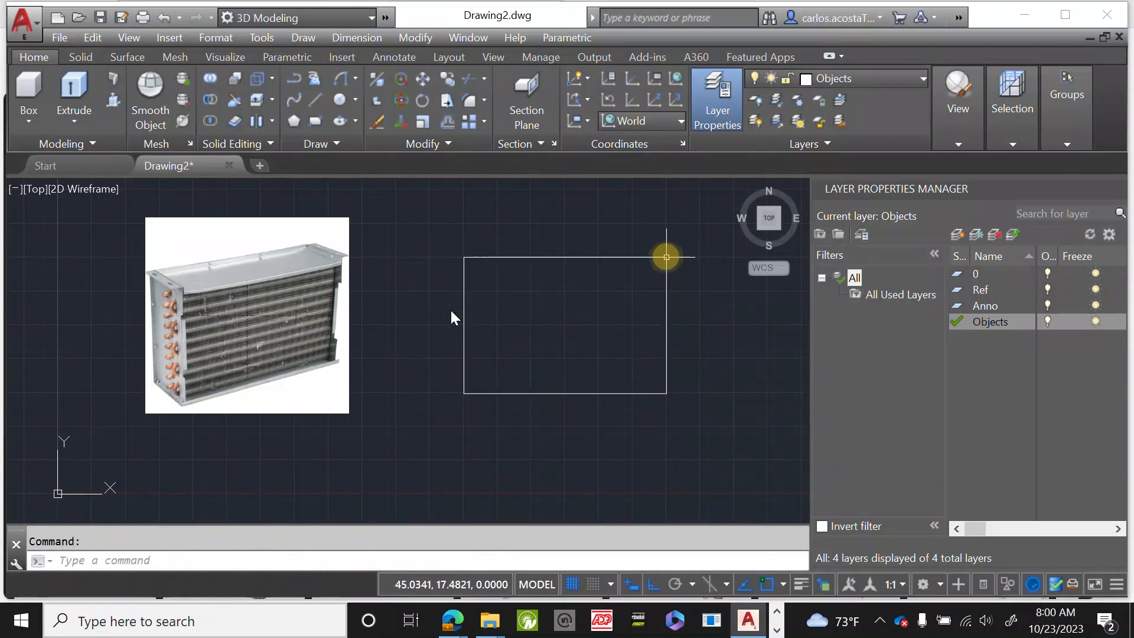
Check the rectangle's width with a temporary Quick Dimension inside it and erase that dimension.
left_click(352, 39)
left_click(373, 59)
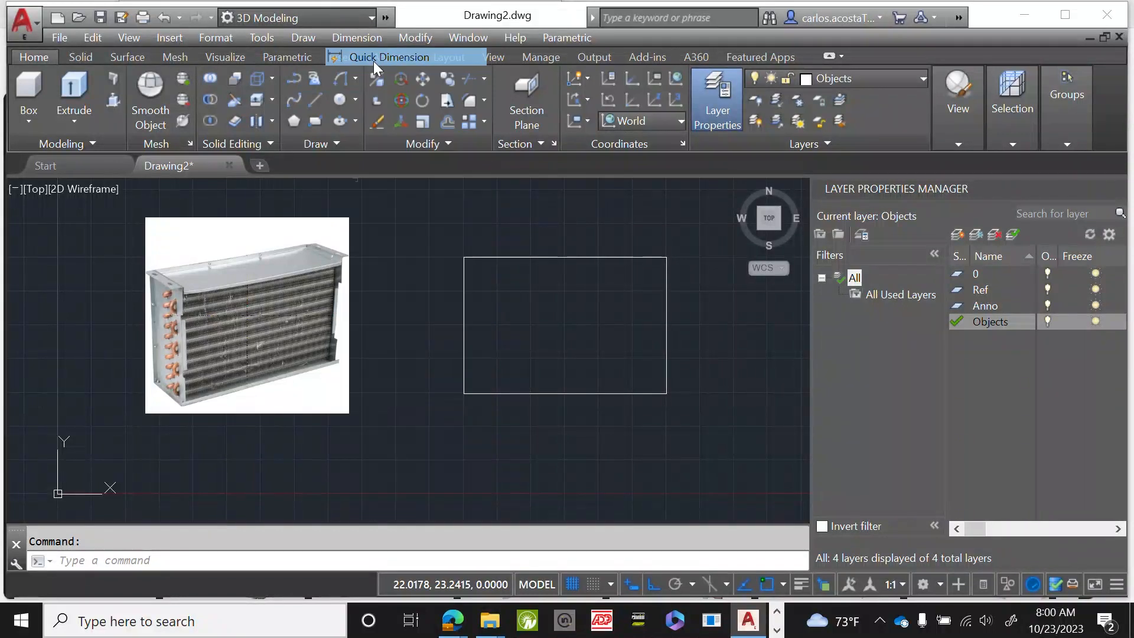
left_click(464, 292)
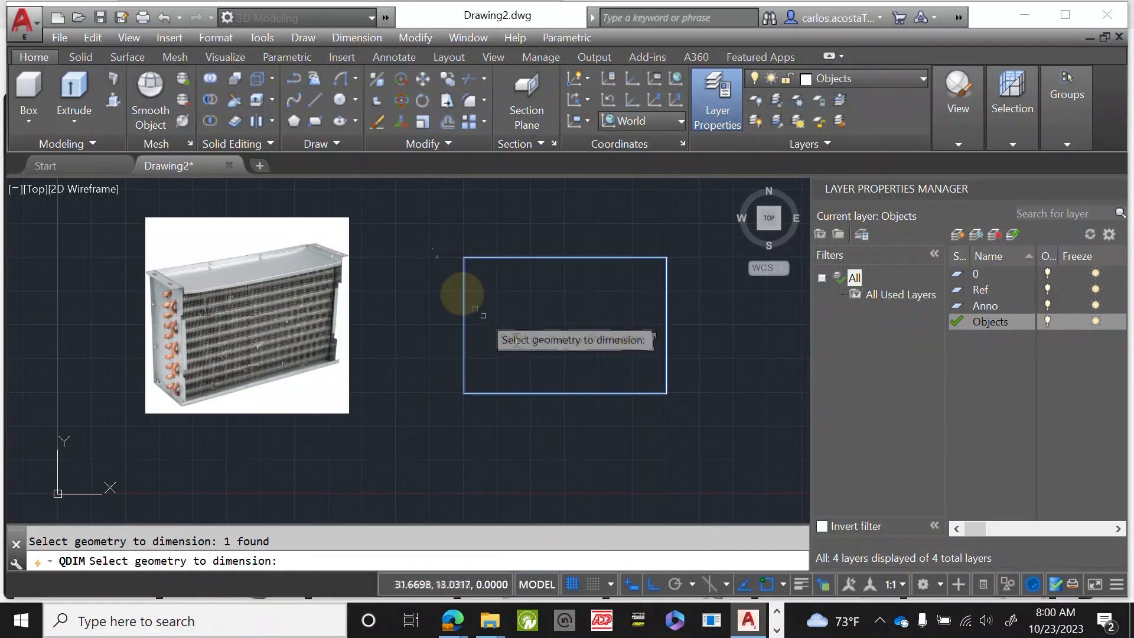
key("Return")
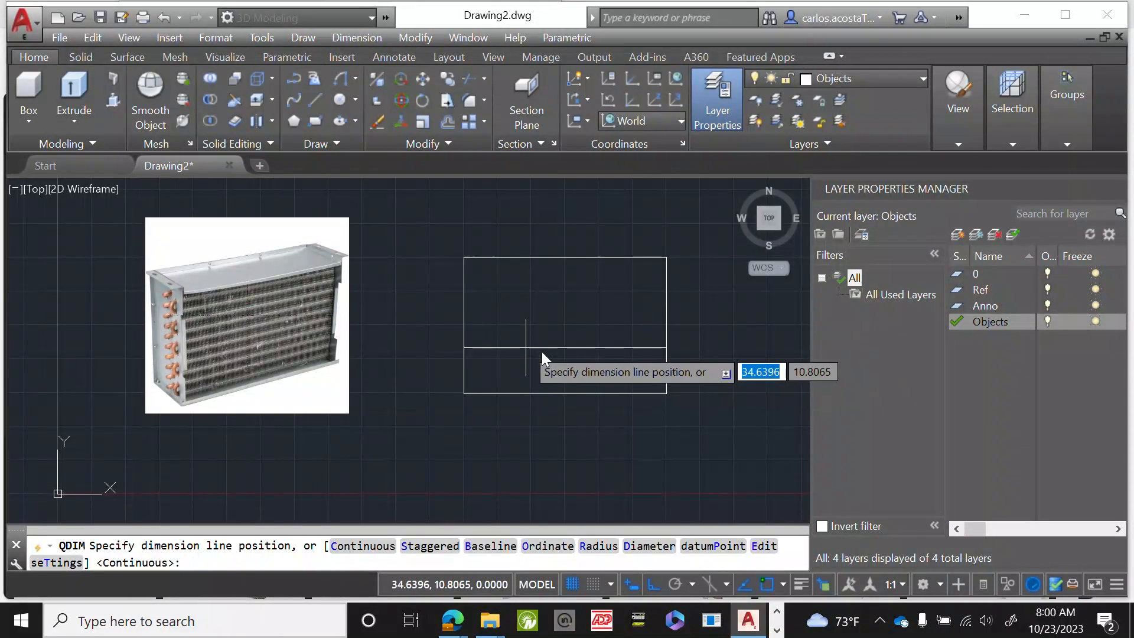
left_click(541, 352)
scroll(540, 350, "up", 6)
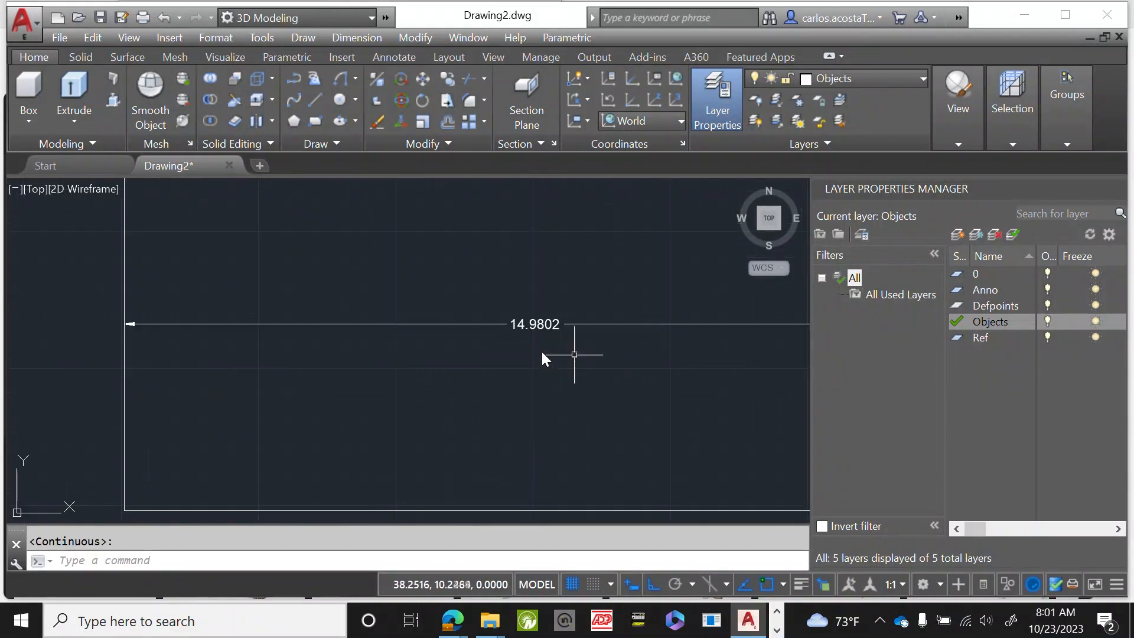
scroll(545, 336, "down", 5)
left_click(546, 339)
left_click(541, 350)
key("Delete")
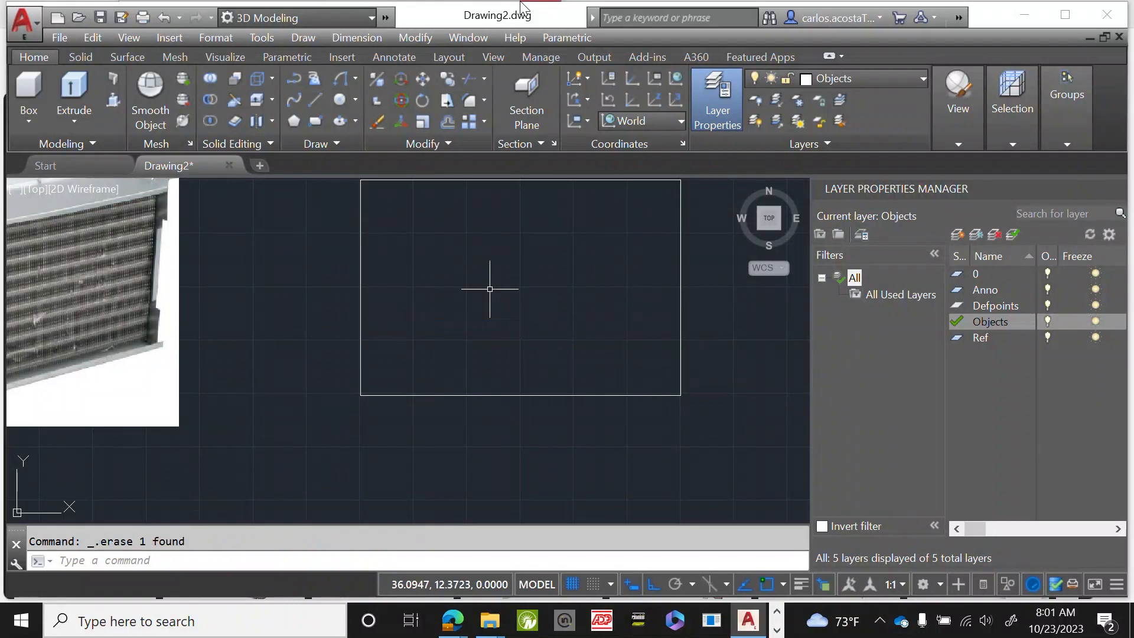
scroll(546, 213, "down", 2)
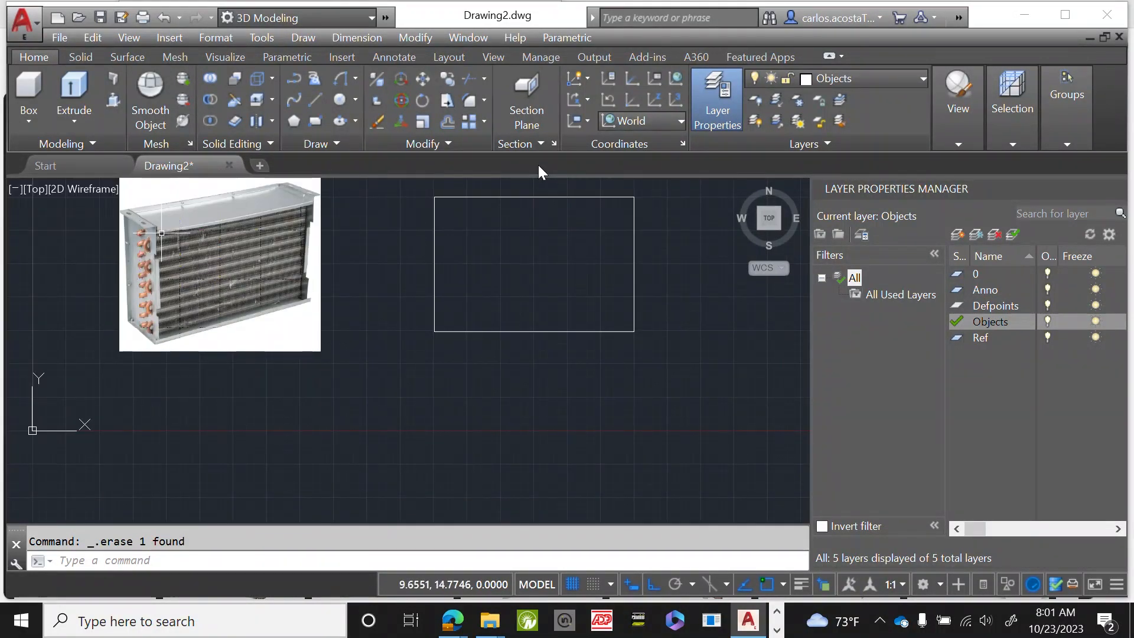
scroll(158, 231, "up", 2)
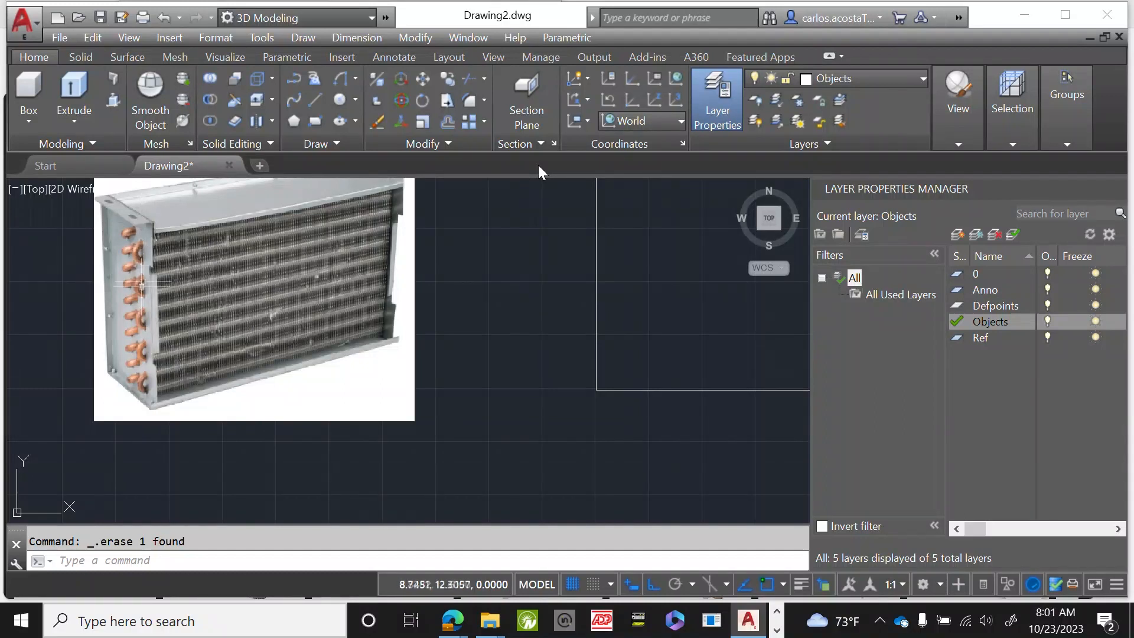
scroll(150, 378, "down", 2)
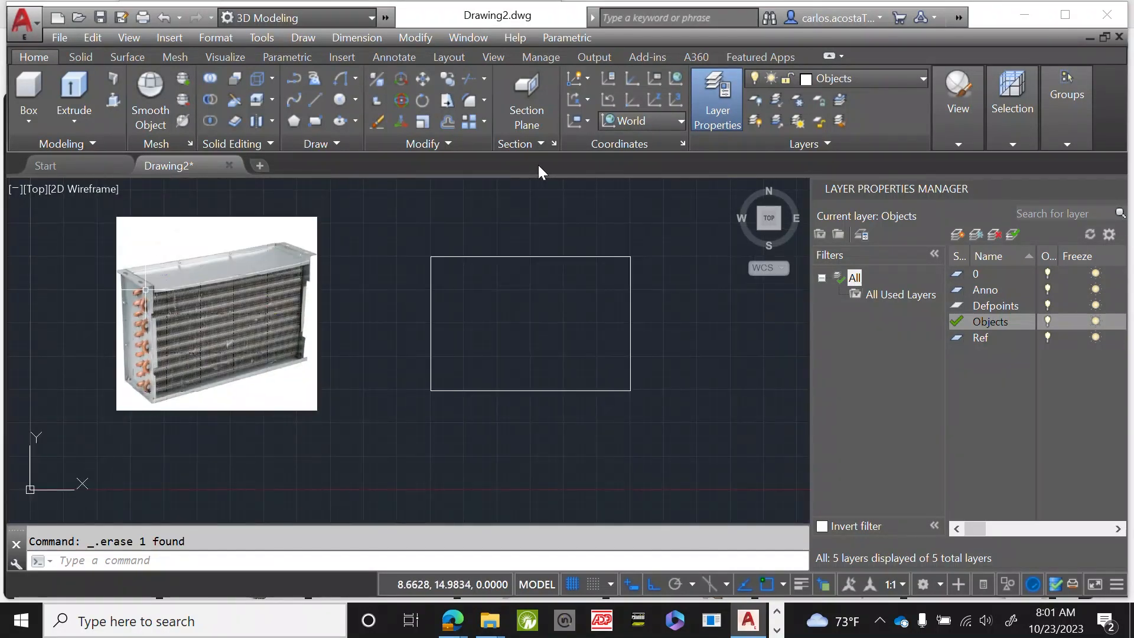
scroll(151, 289, "up", 2)
scroll(464, 298, "down", 2)
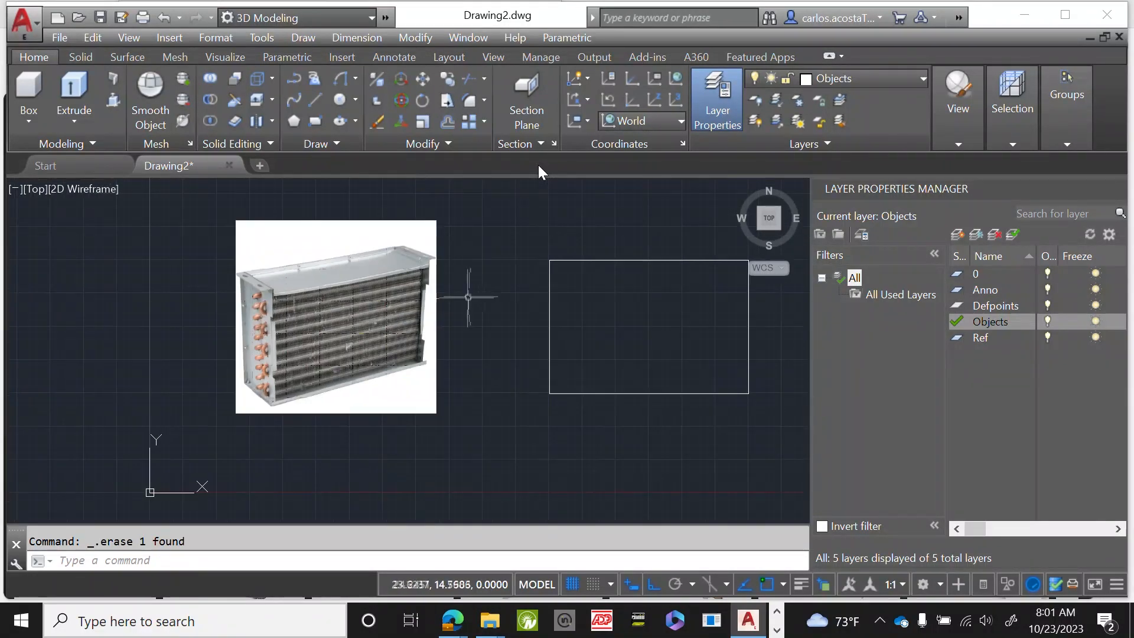
Offset the rectangle outward by about 0.24 units to form a thin frame around it.
left_click(567, 307)
left_click(536, 297)
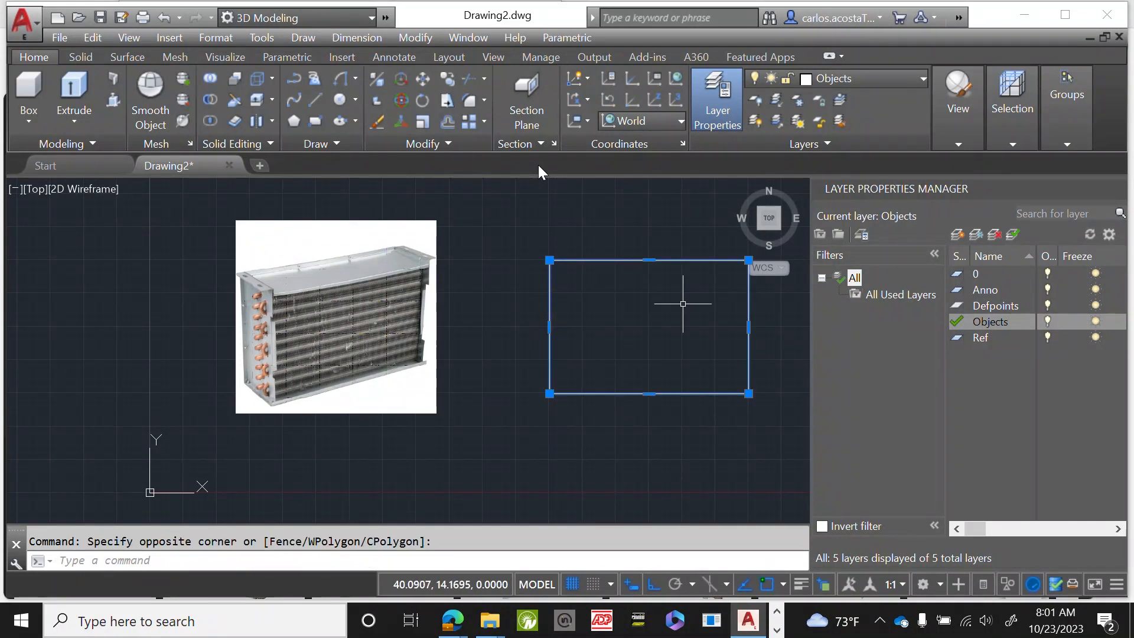
type("off")
key("Return")
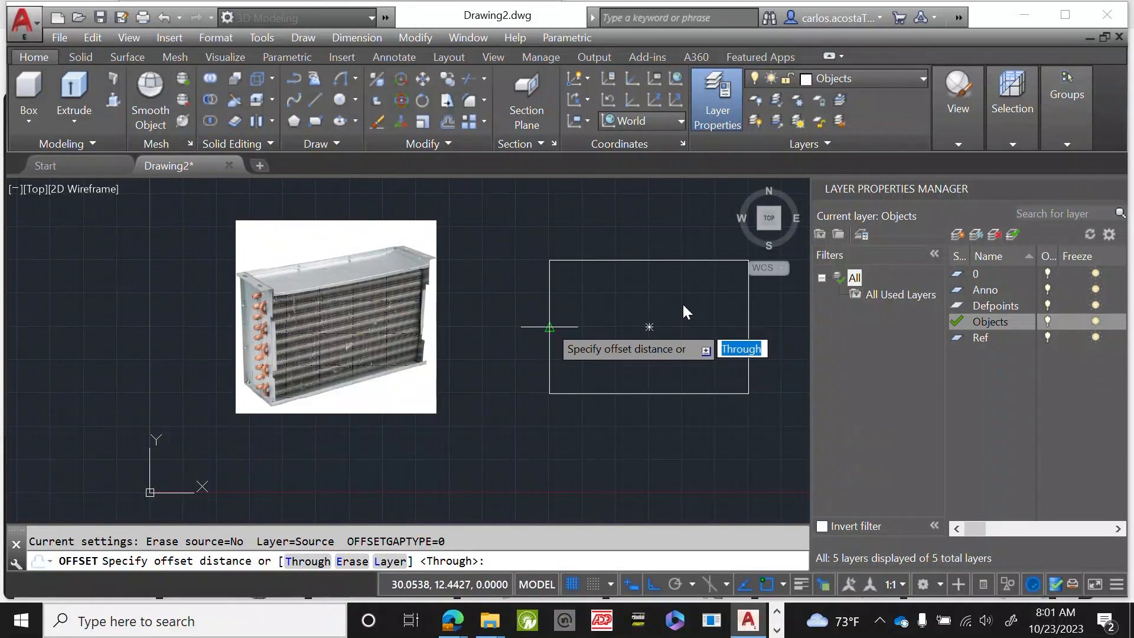
key("Return")
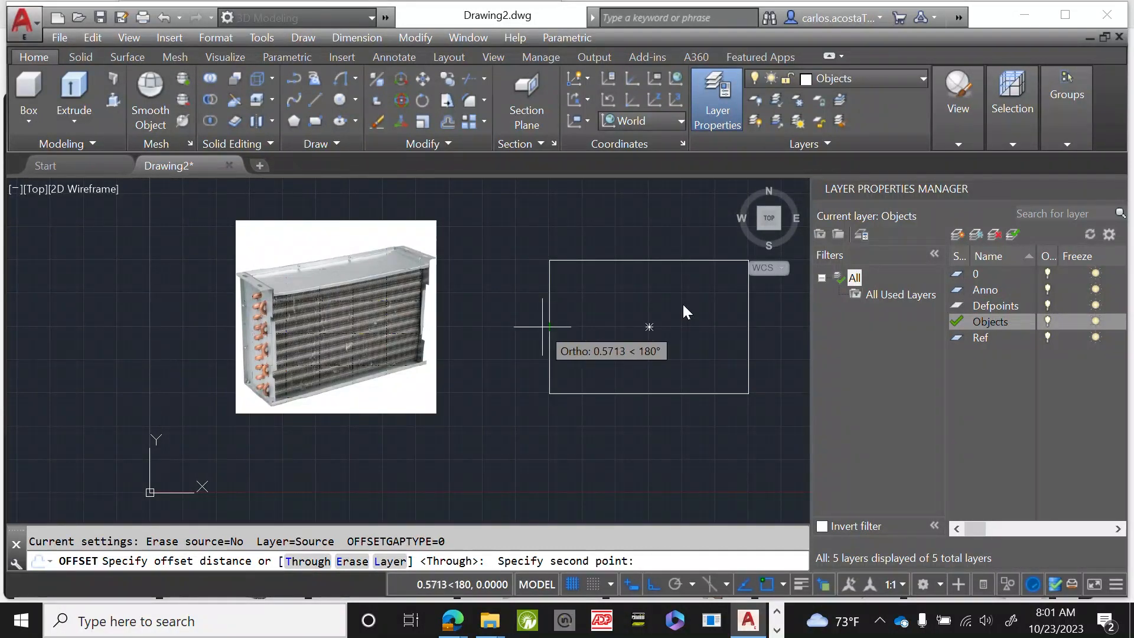
scroll(542, 326, "up", 5)
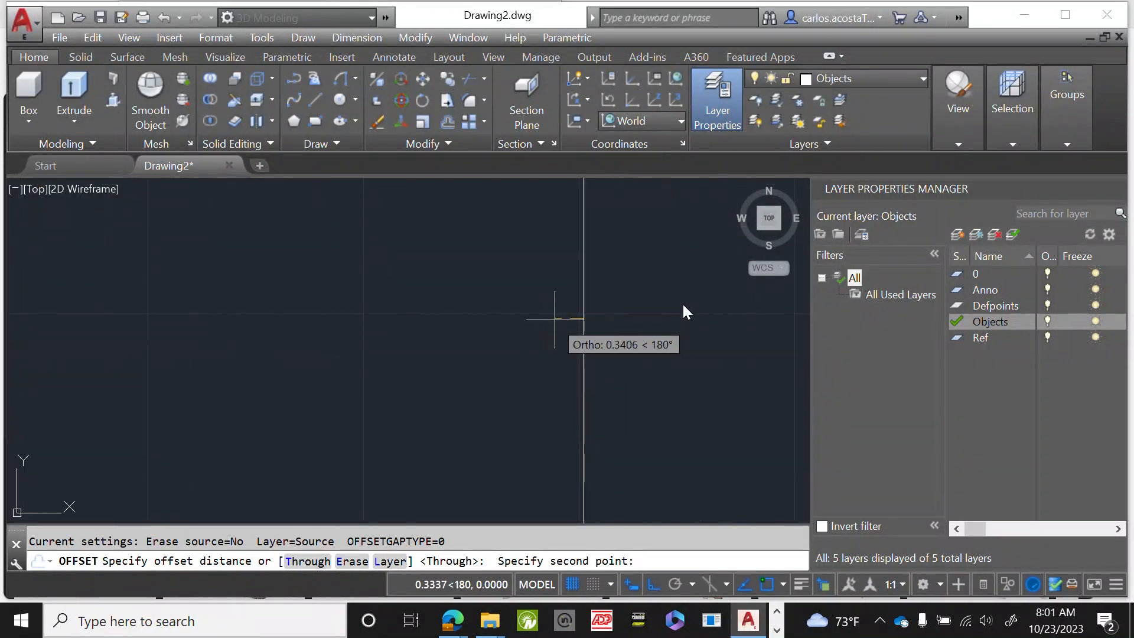
left_click(562, 318)
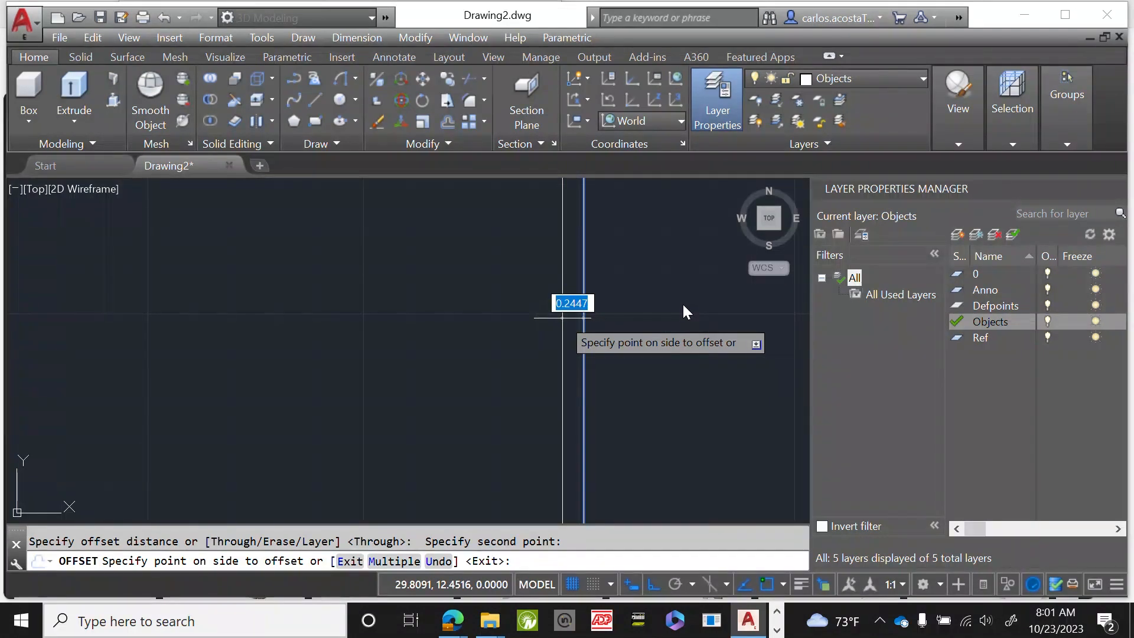
left_click(682, 303)
scroll(682, 302, "down", 5)
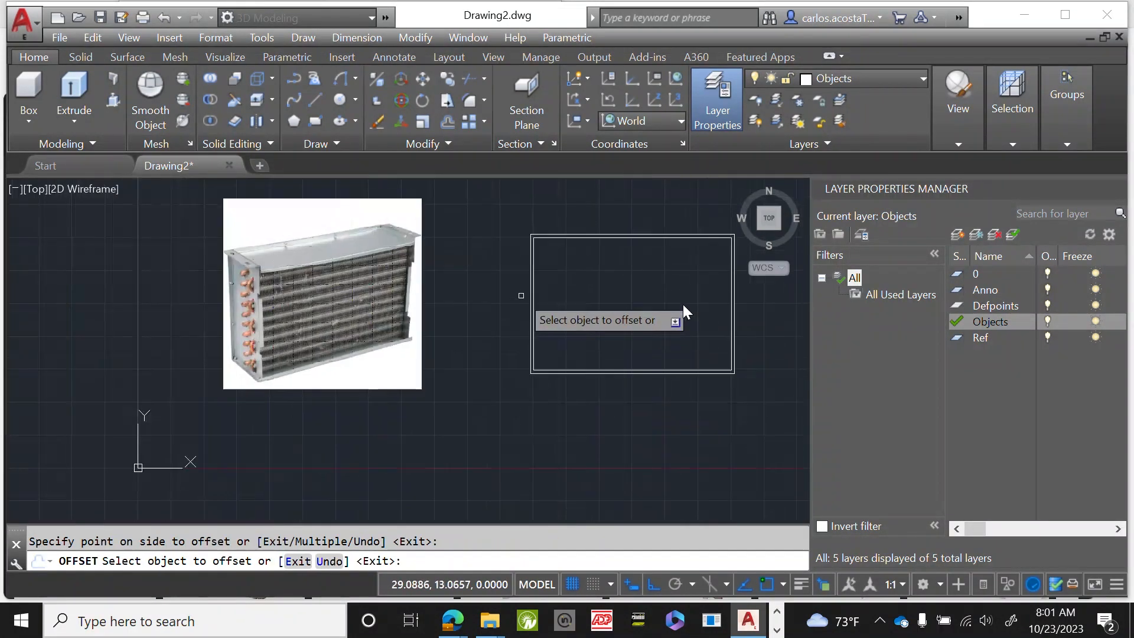
scroll(683, 311, "up", 3)
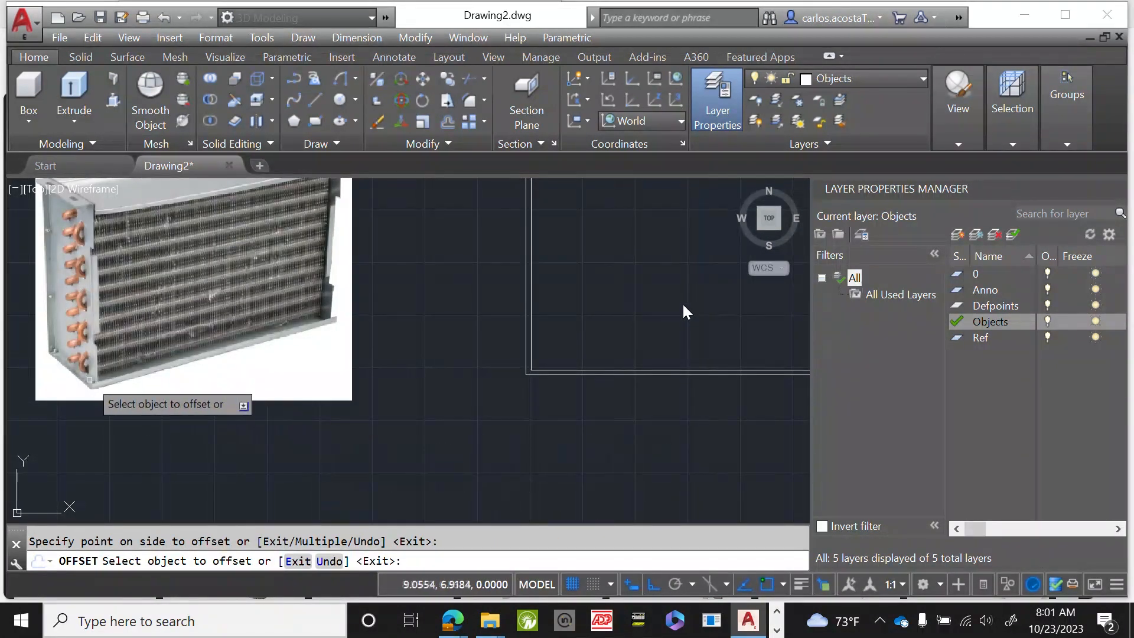
scroll(682, 302, "up", 5)
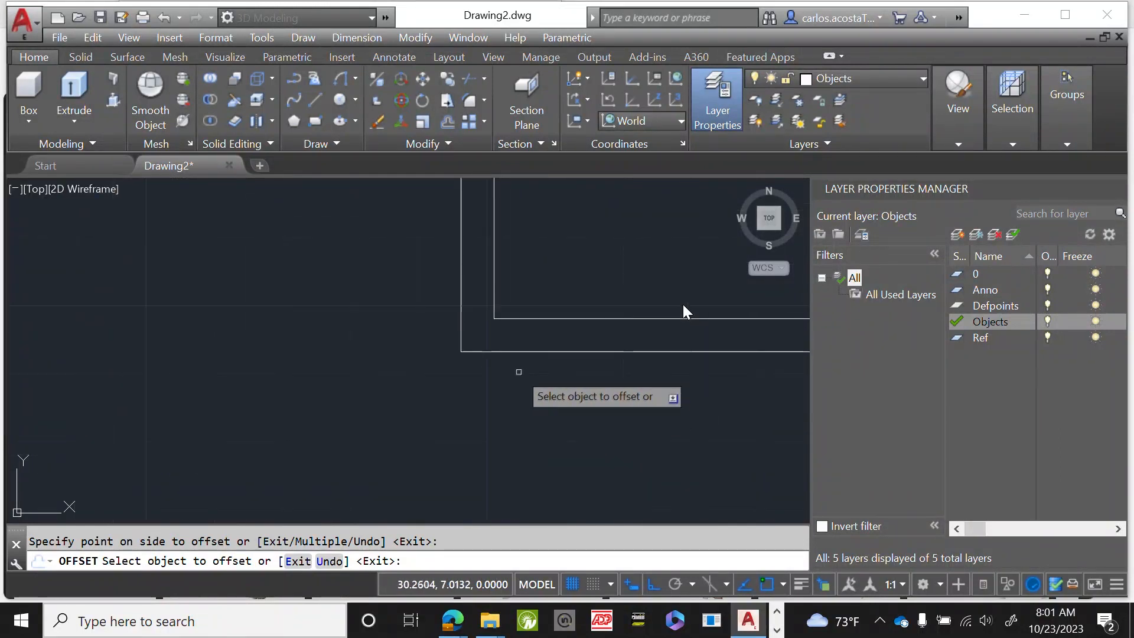
Finish the Offset command without offsetting any further objects.
scroll(682, 304, "down", 8)
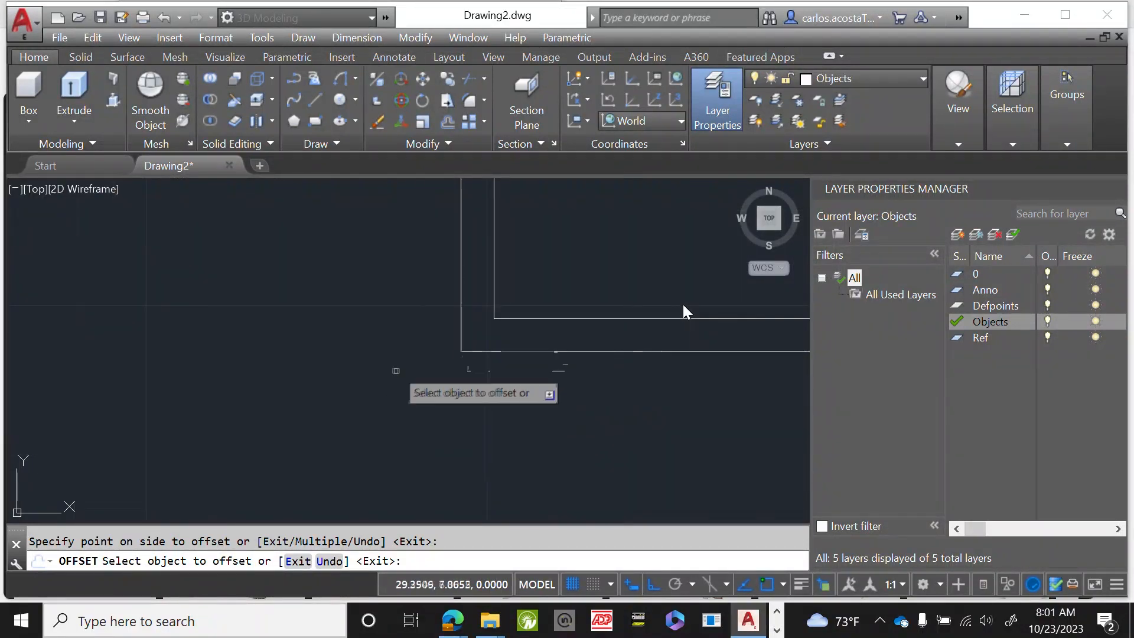
scroll(683, 305, "up", 4)
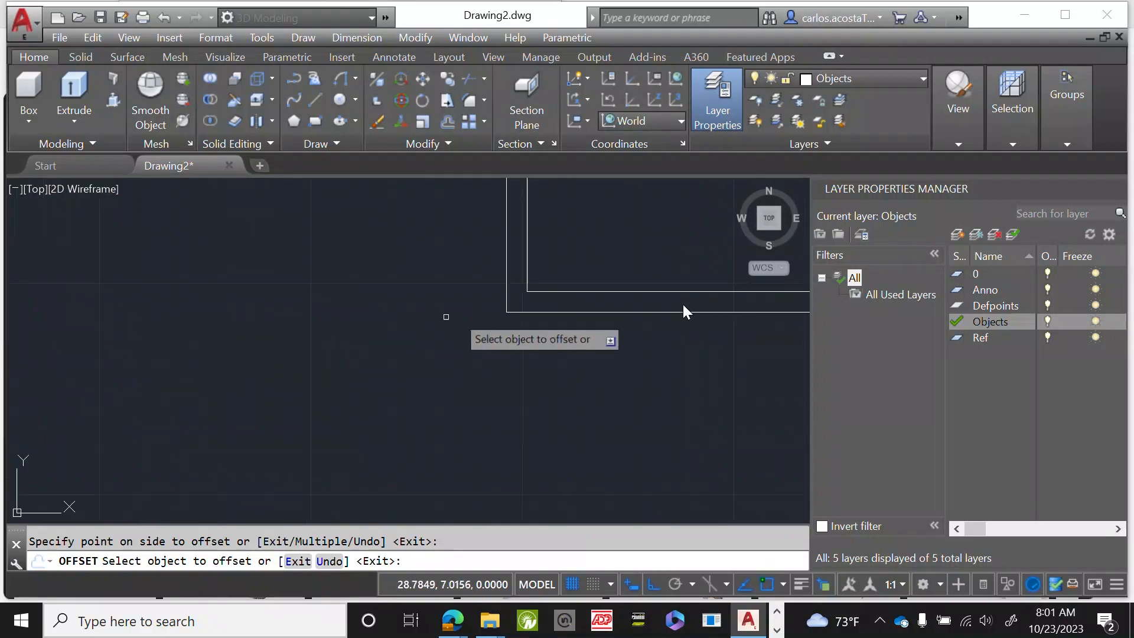
right_click(340, 319)
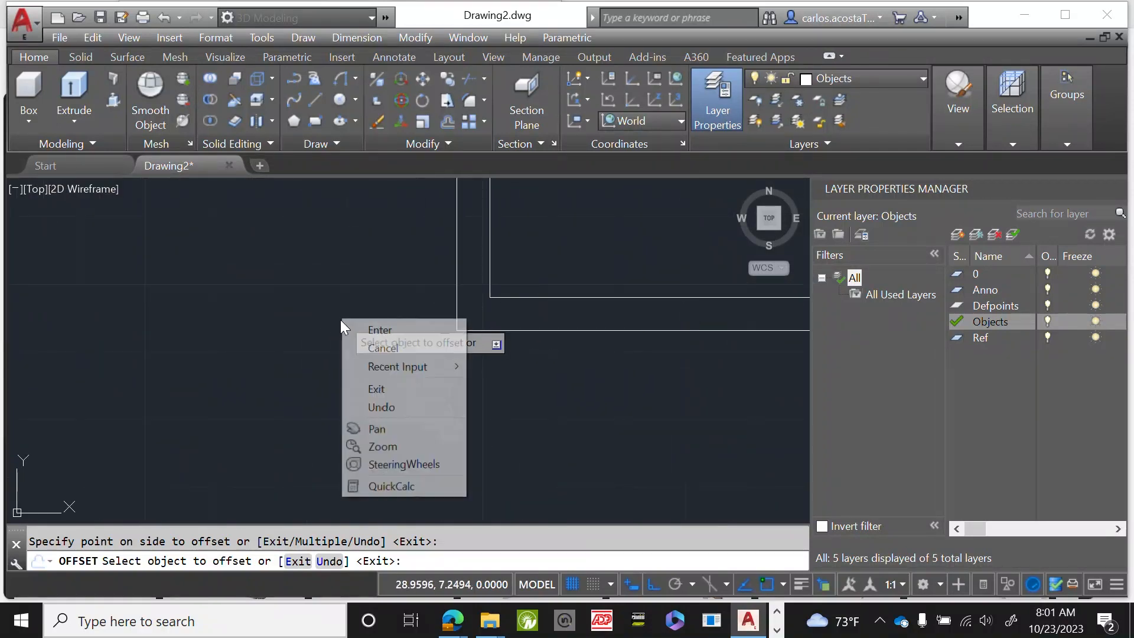
left_click(374, 324)
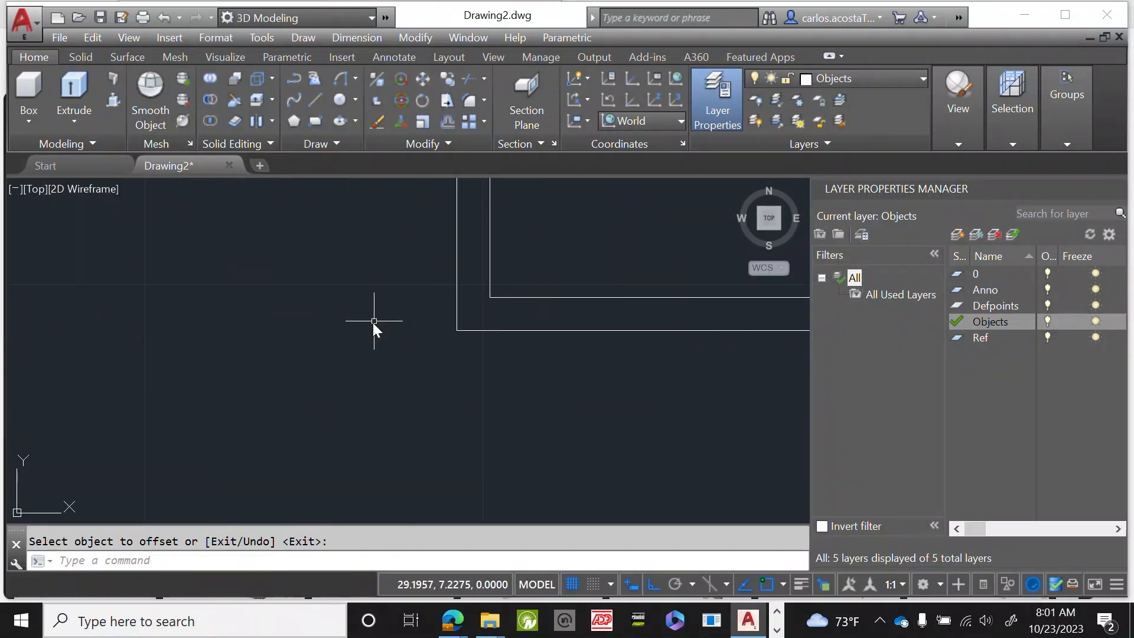
type("cir")
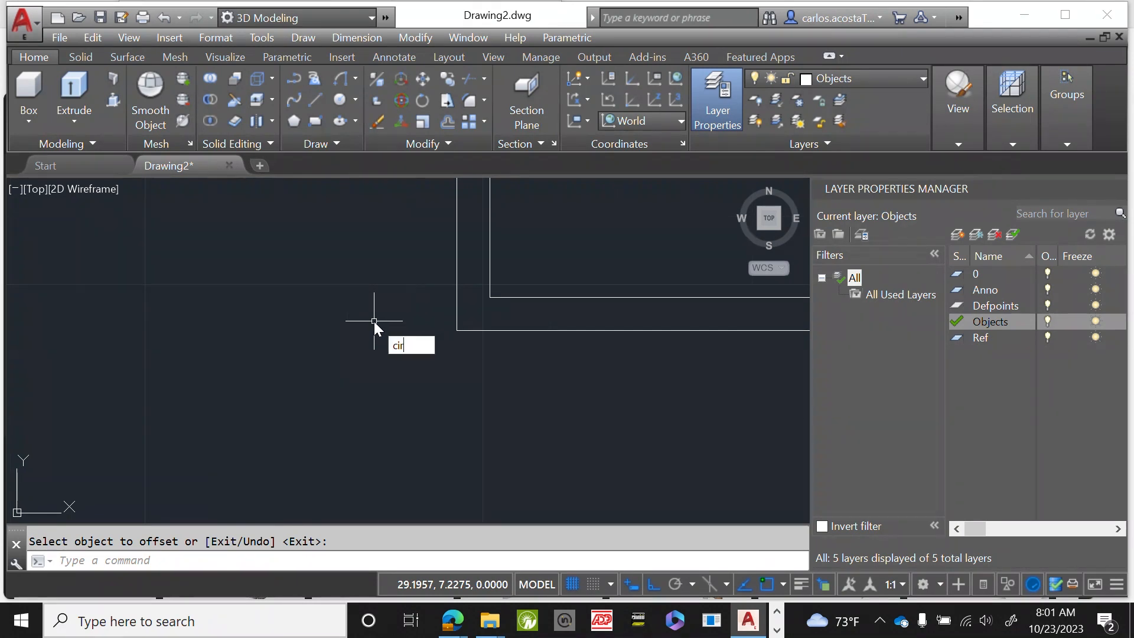
key("Return")
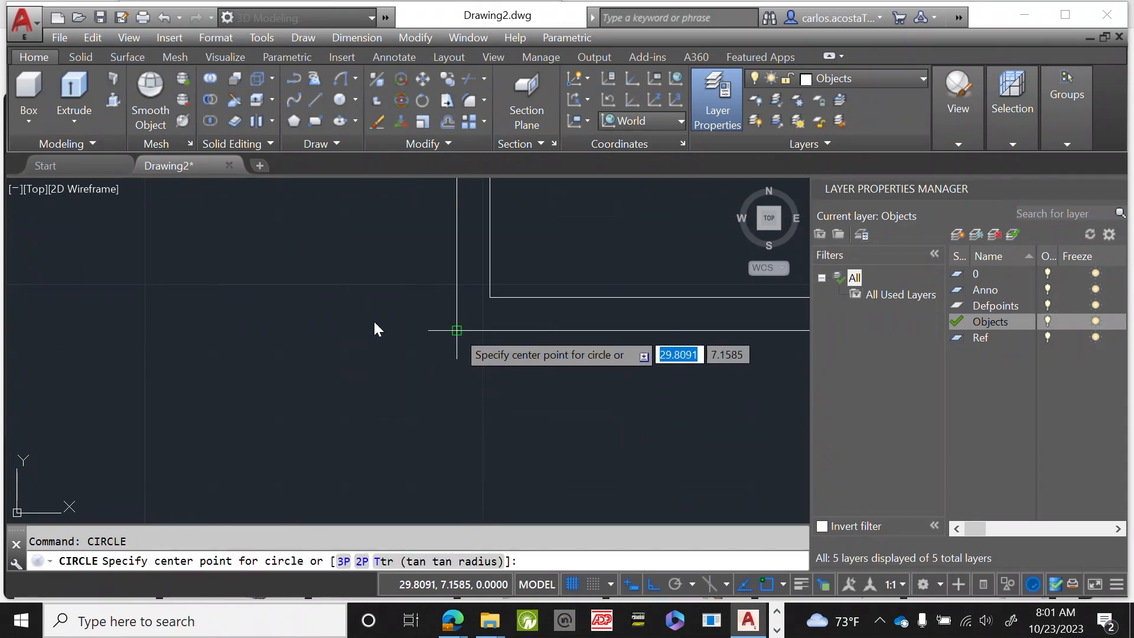
key("Escape")
scroll(387, 398, "down", 2)
scroll(330, 358, "down", 2)
scroll(416, 349, "up", 4)
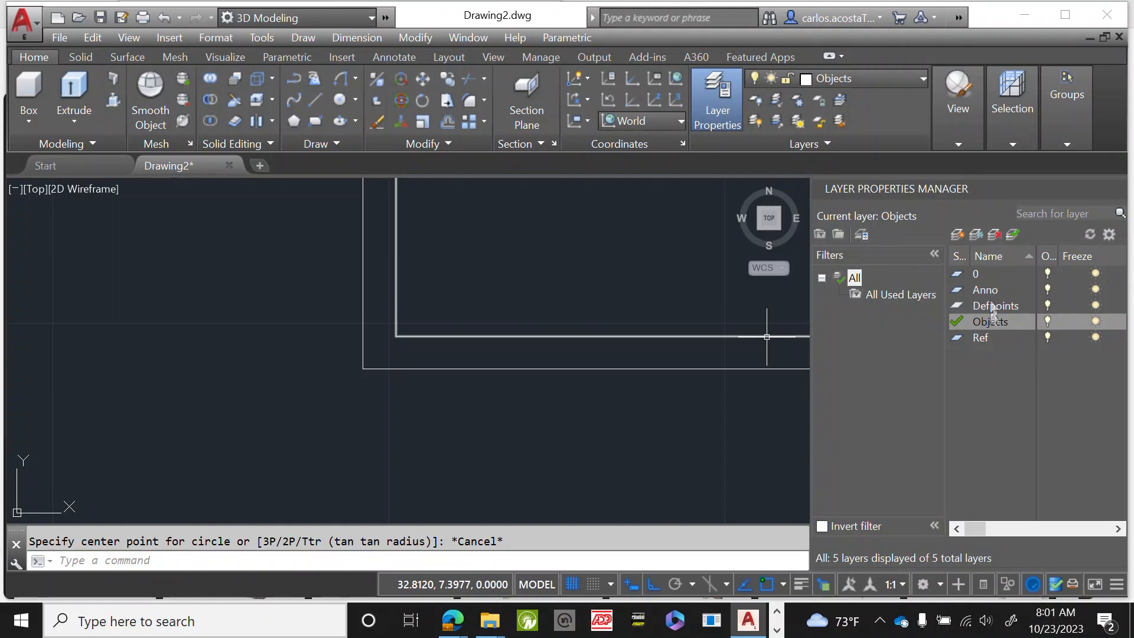
left_click(991, 338)
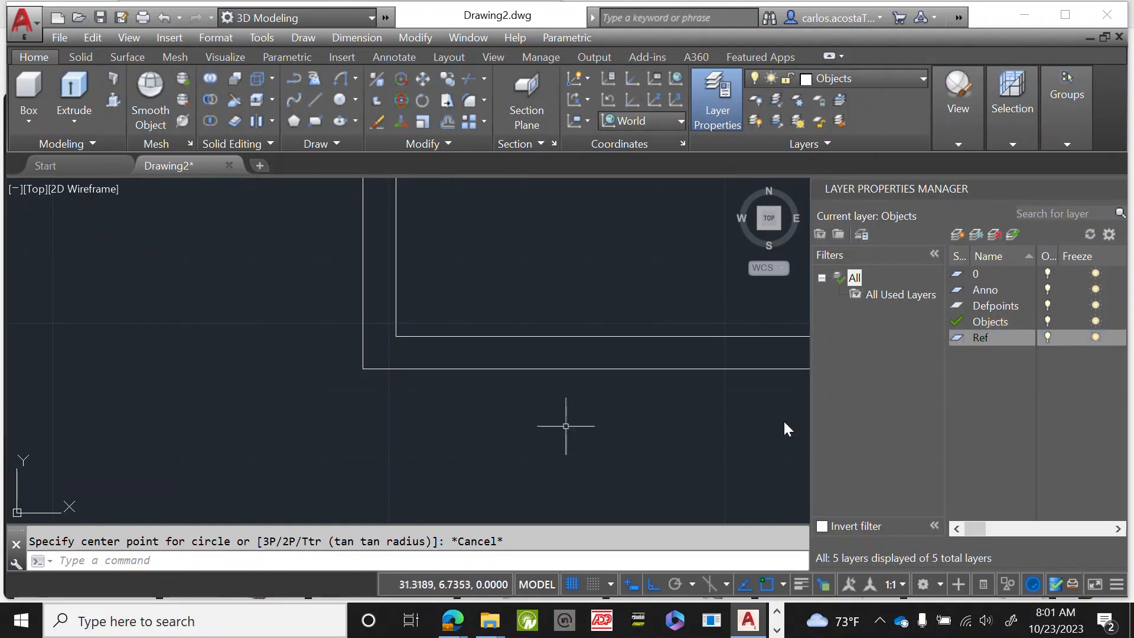
right_click(412, 450)
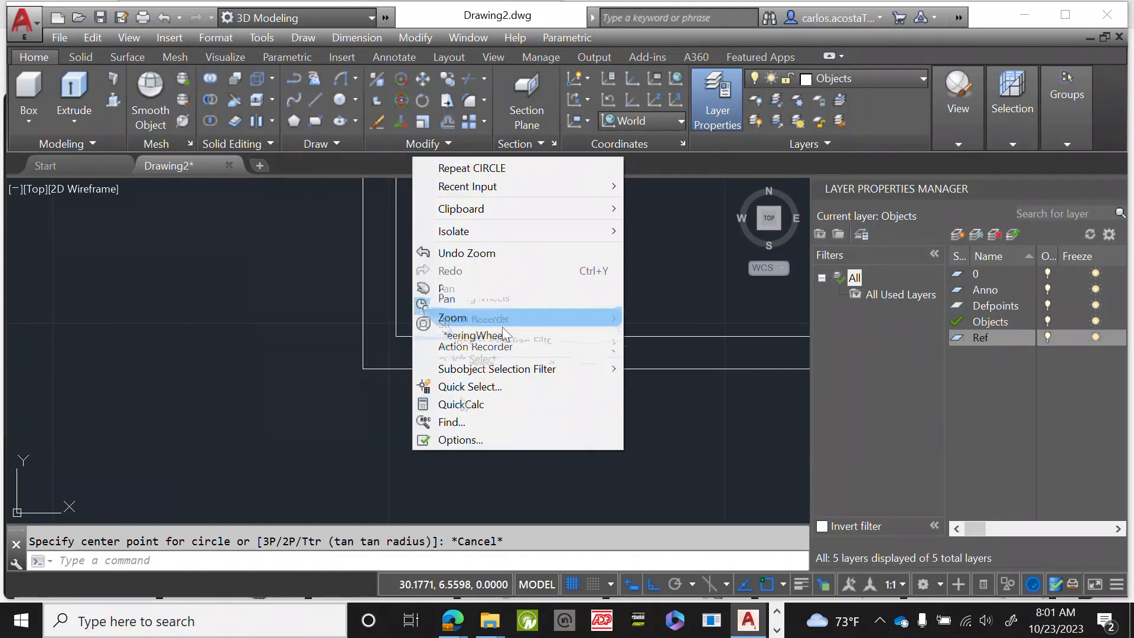
left_click(354, 447)
key("Escape")
Start the Line command and turn off the Tangent object snap.
type("LINE")
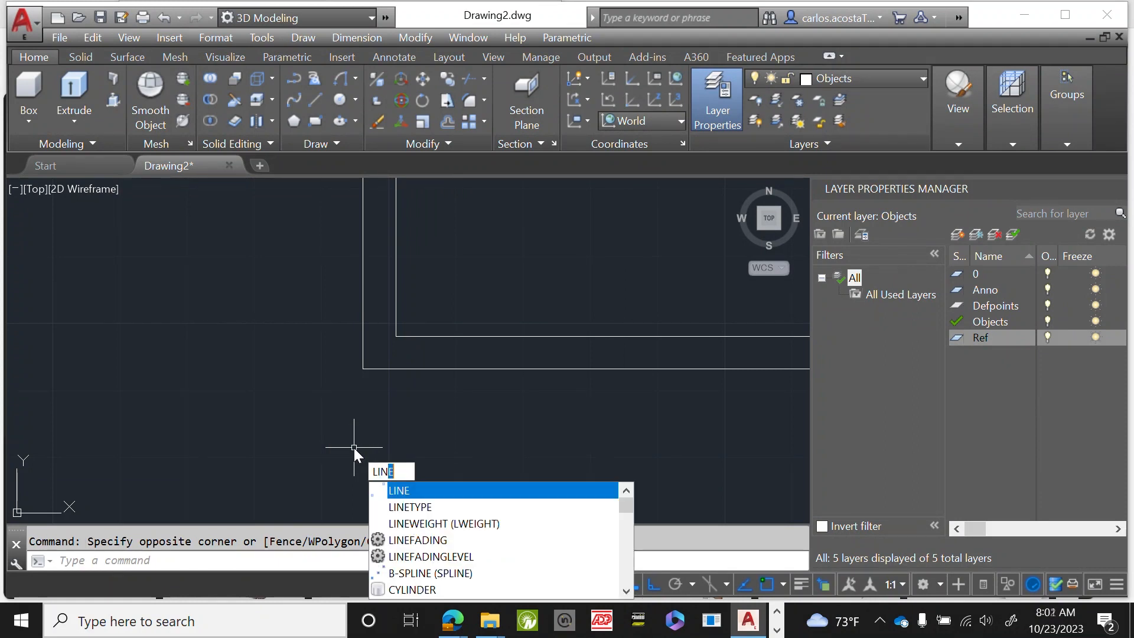
key("Return")
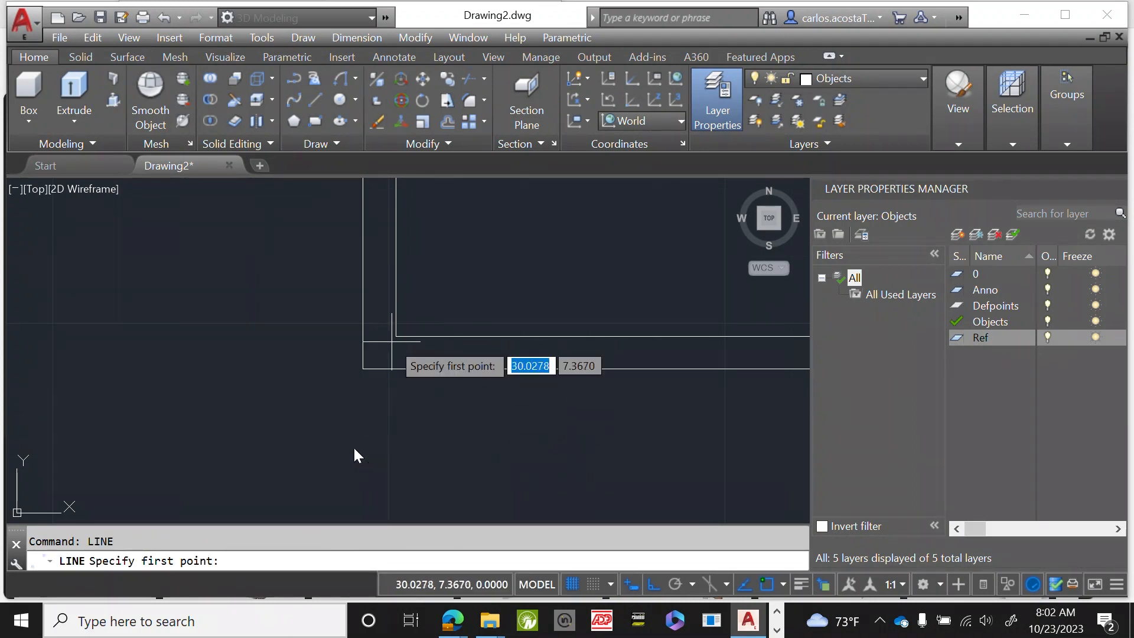
left_click(783, 584)
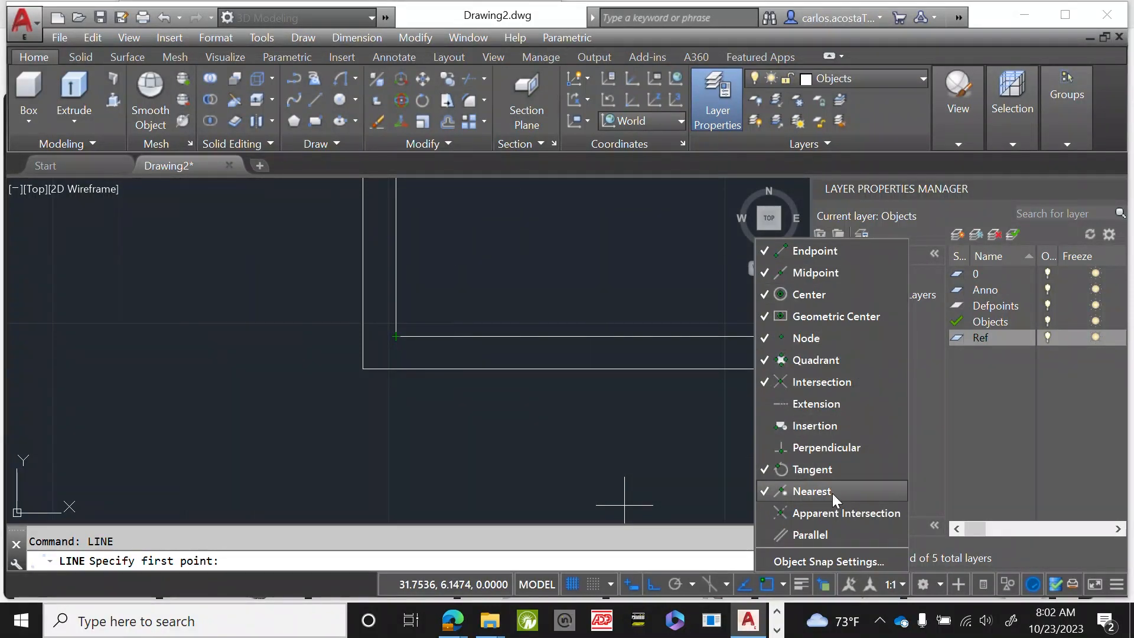
left_click(831, 471)
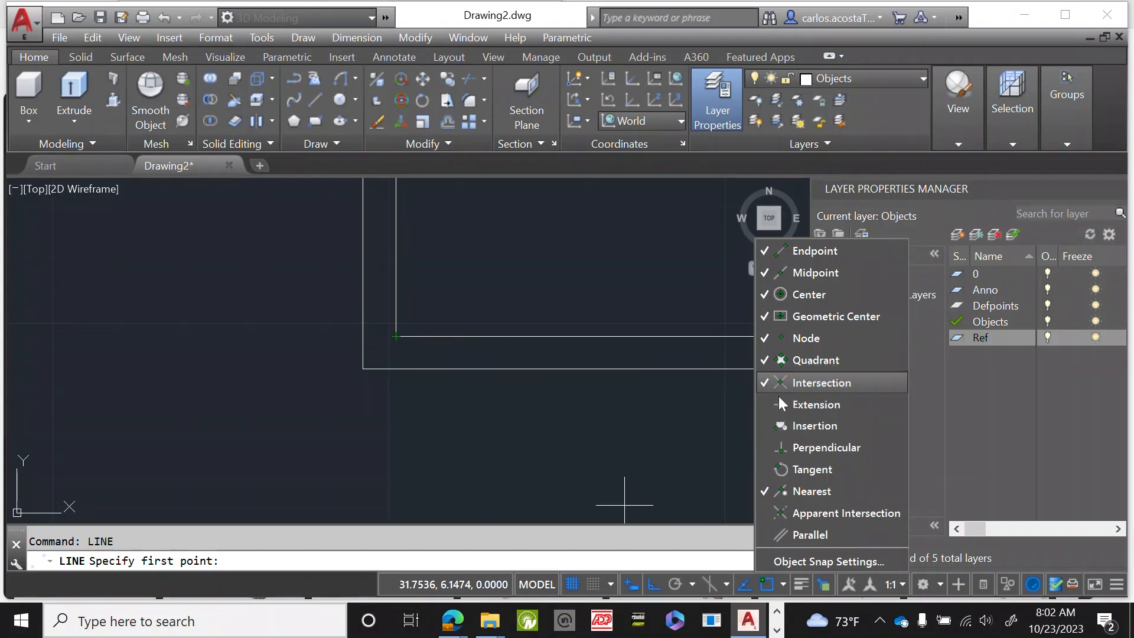
left_click(655, 450)
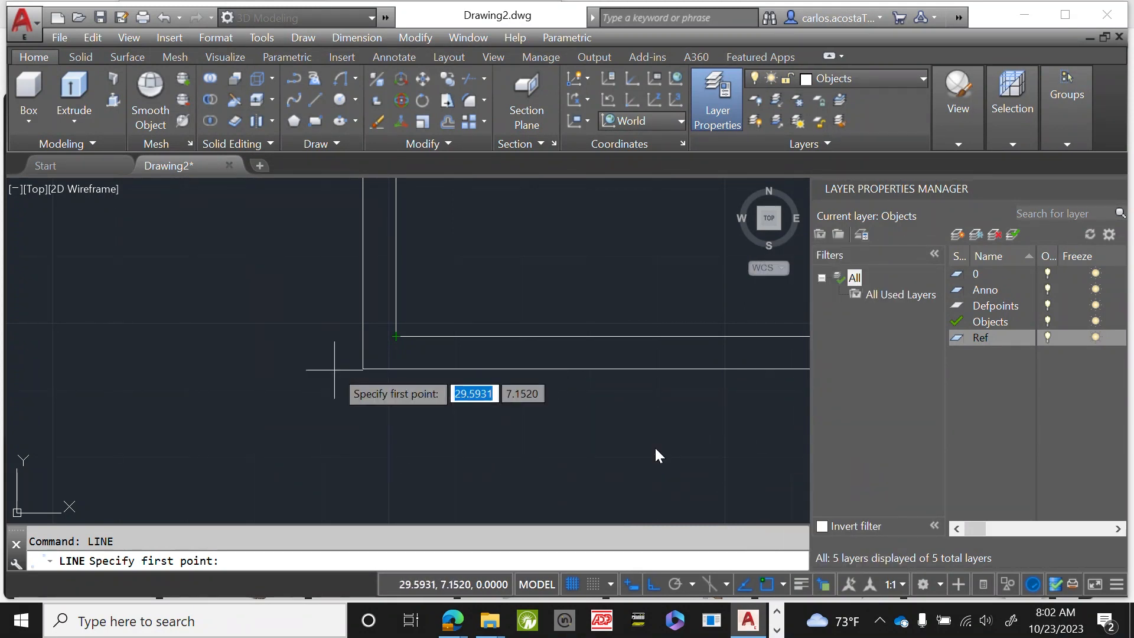
Draw a horizontal line about 0.82 units long from the inner rectangle's lower-left corner outward across the frame.
scroll(393, 337, "up", 1)
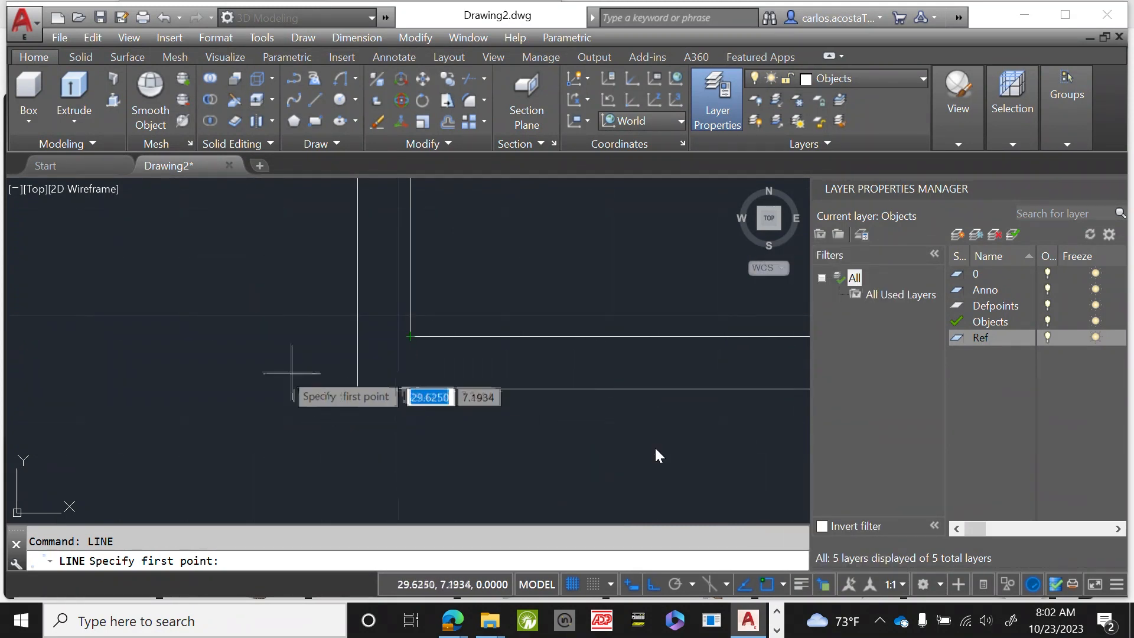
key("Escape")
type("LINE")
key("Return")
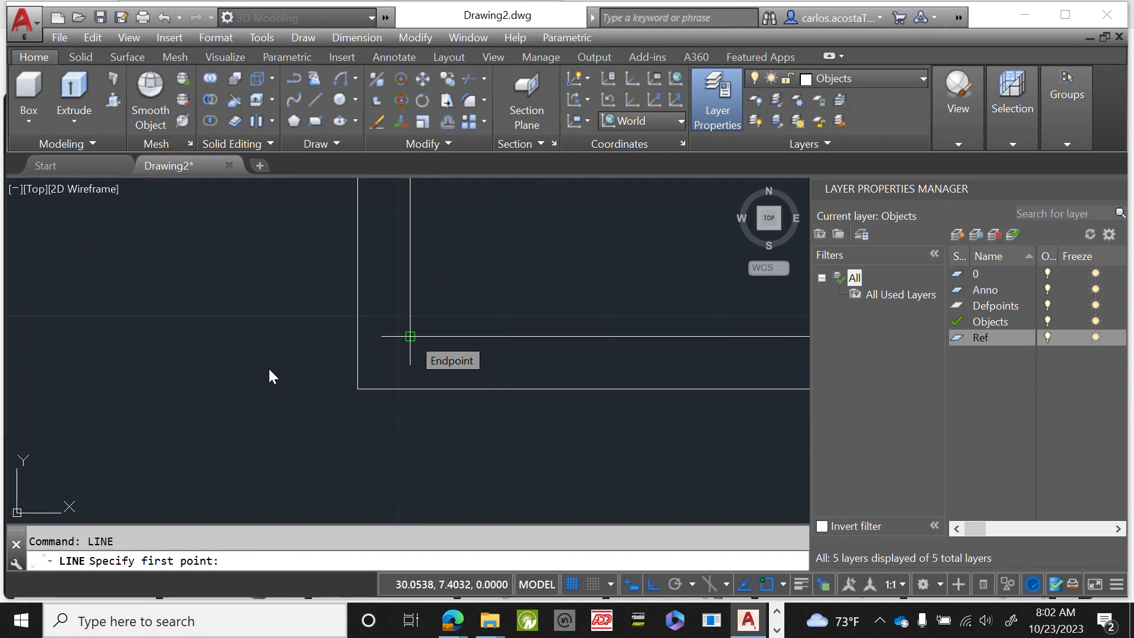
left_click(410, 336)
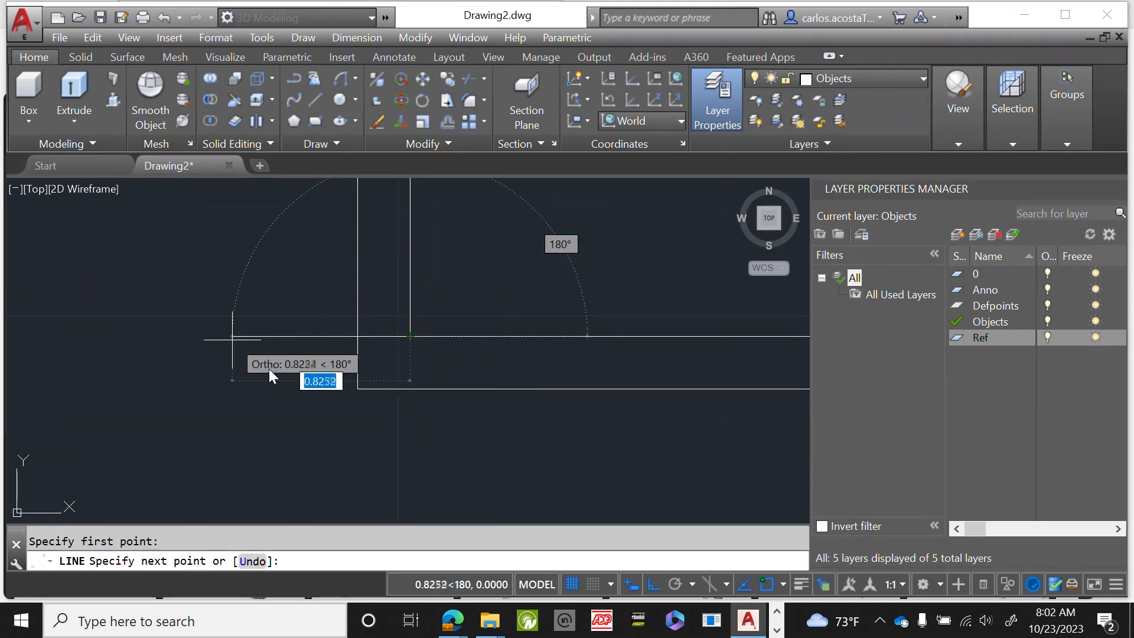
left_click(236, 336)
right_click(247, 376)
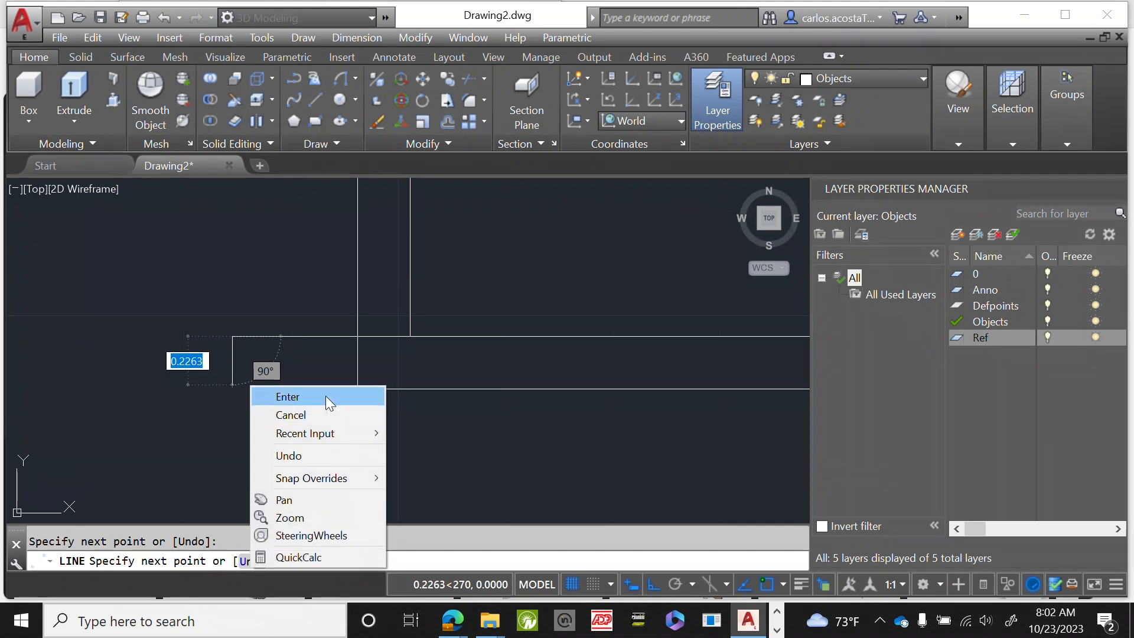
left_click(326, 396)
Erase the horizontal line extending outward from the inner rectangle's lower-left corner.
right_click(263, 392)
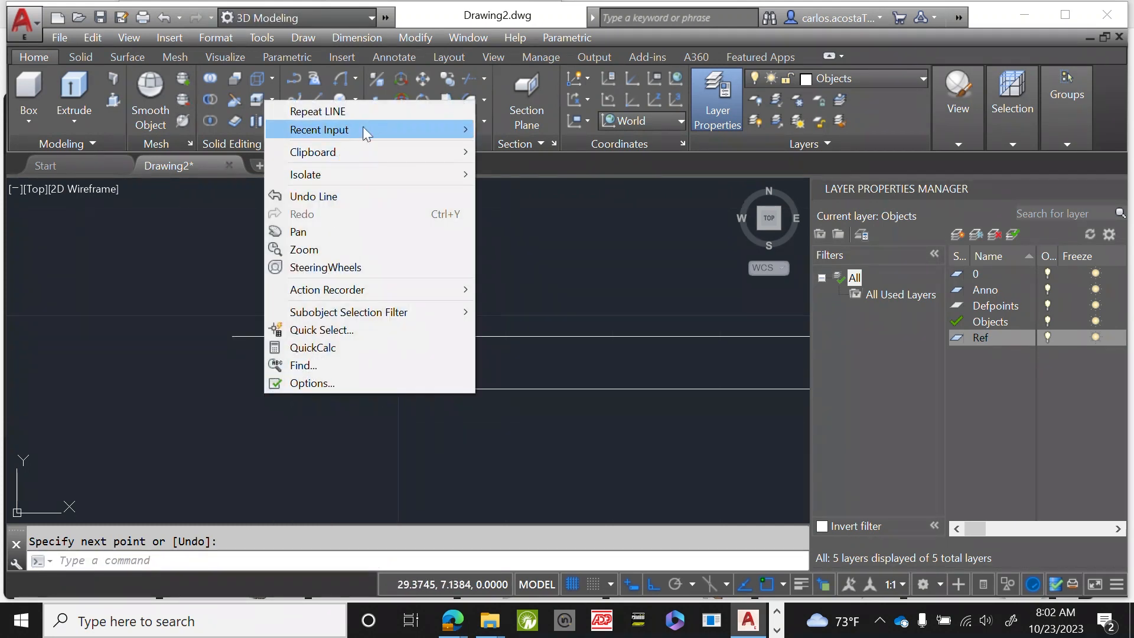
left_click(374, 111)
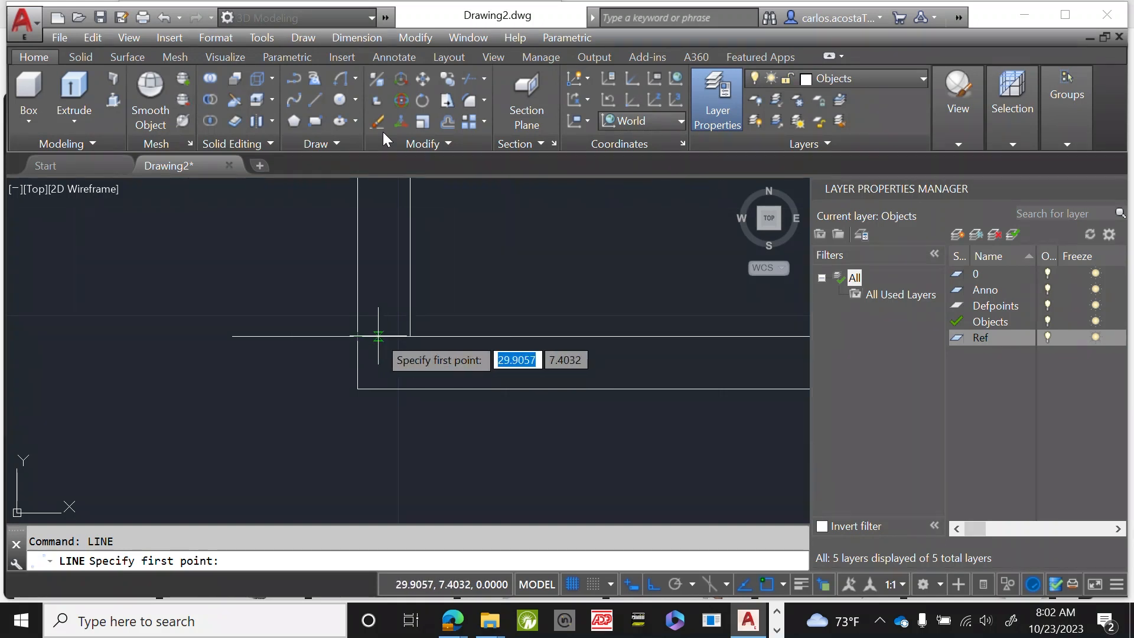
scroll(392, 336, "up", 5)
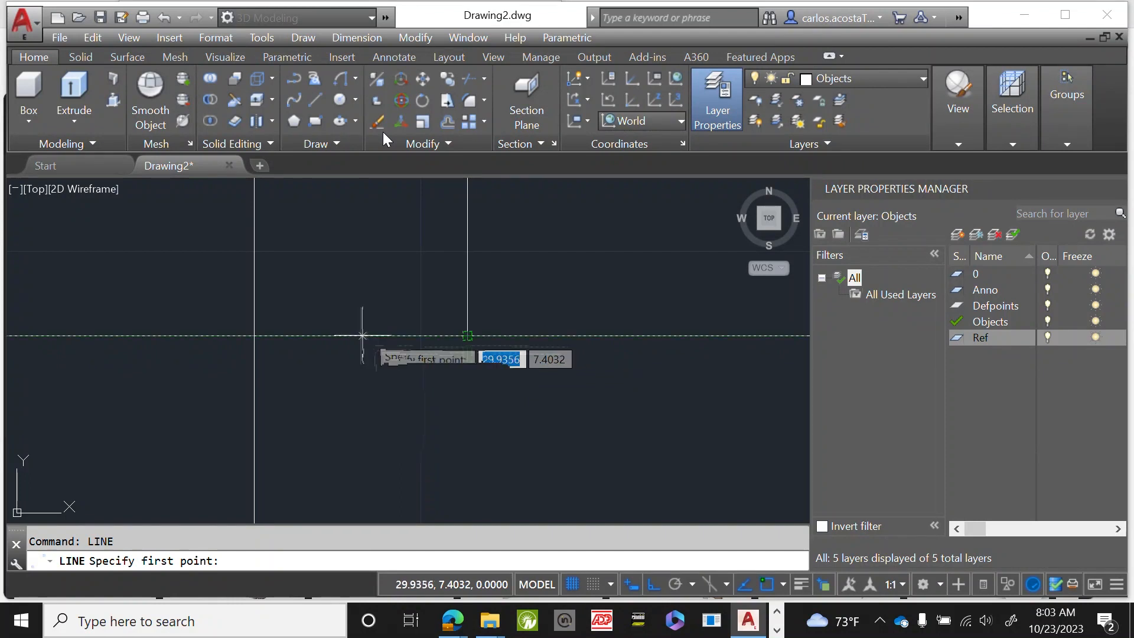
scroll(367, 324, "down", 2)
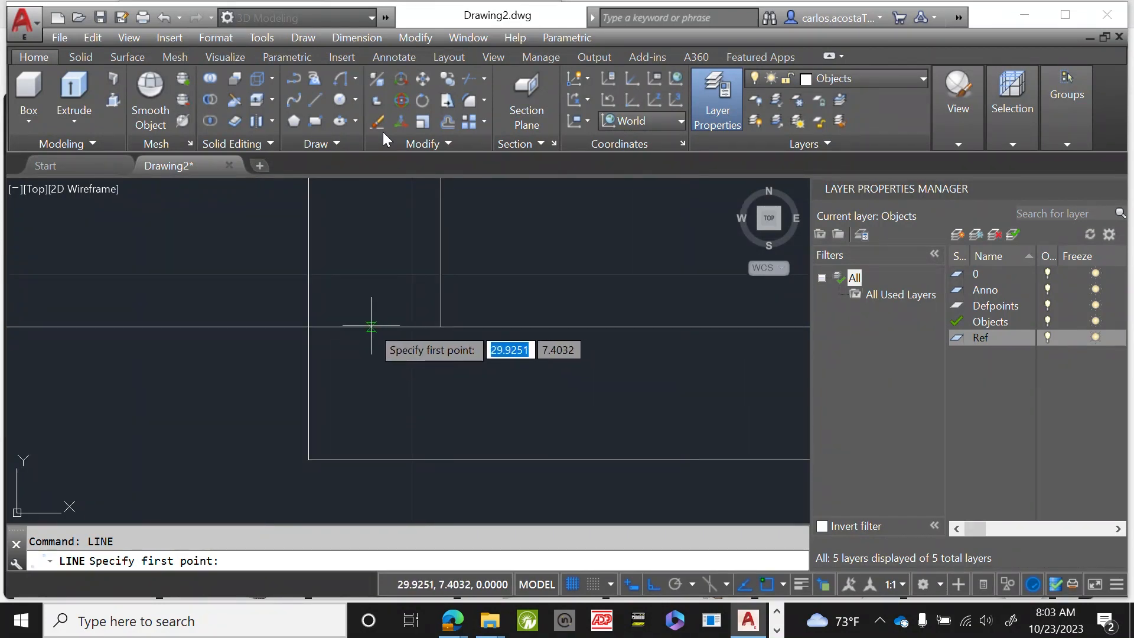
key("Escape")
left_click(229, 342)
left_click(200, 305)
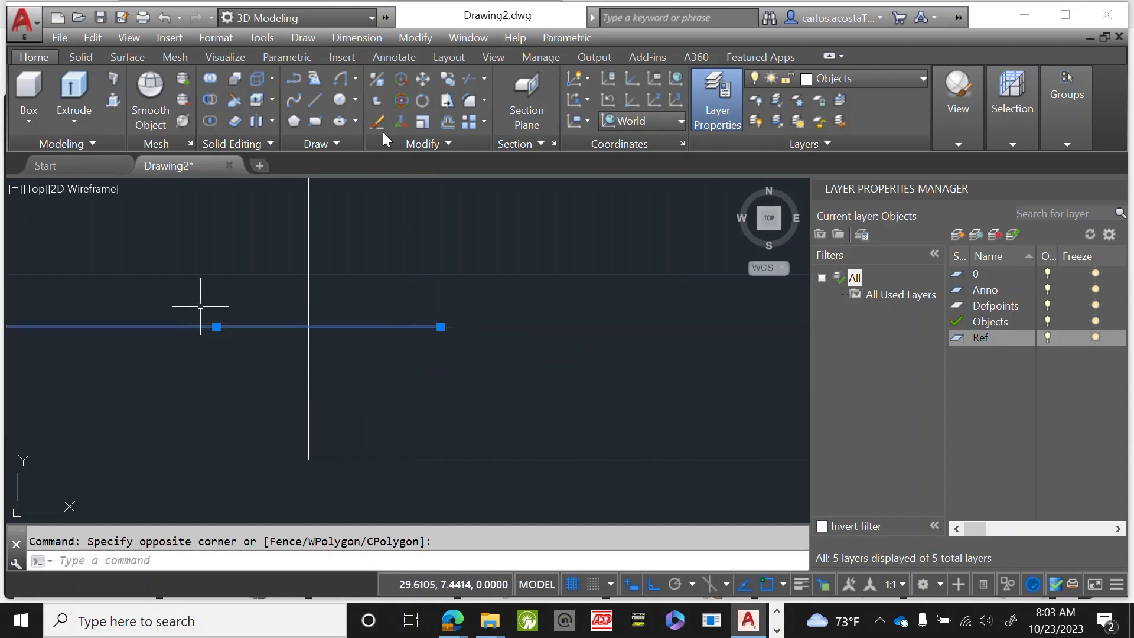
key("Delete")
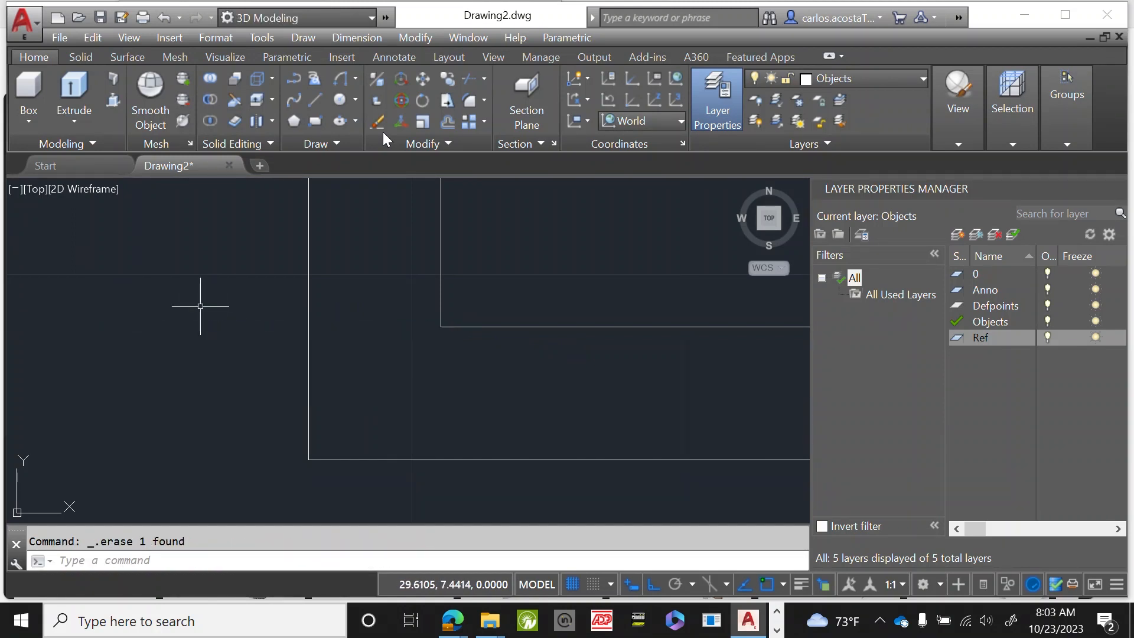
Draw a short horizontal line from the inner rectangle's lower-left corner to just beyond the outer rectangle's left edge.
type("lin")
key("Return")
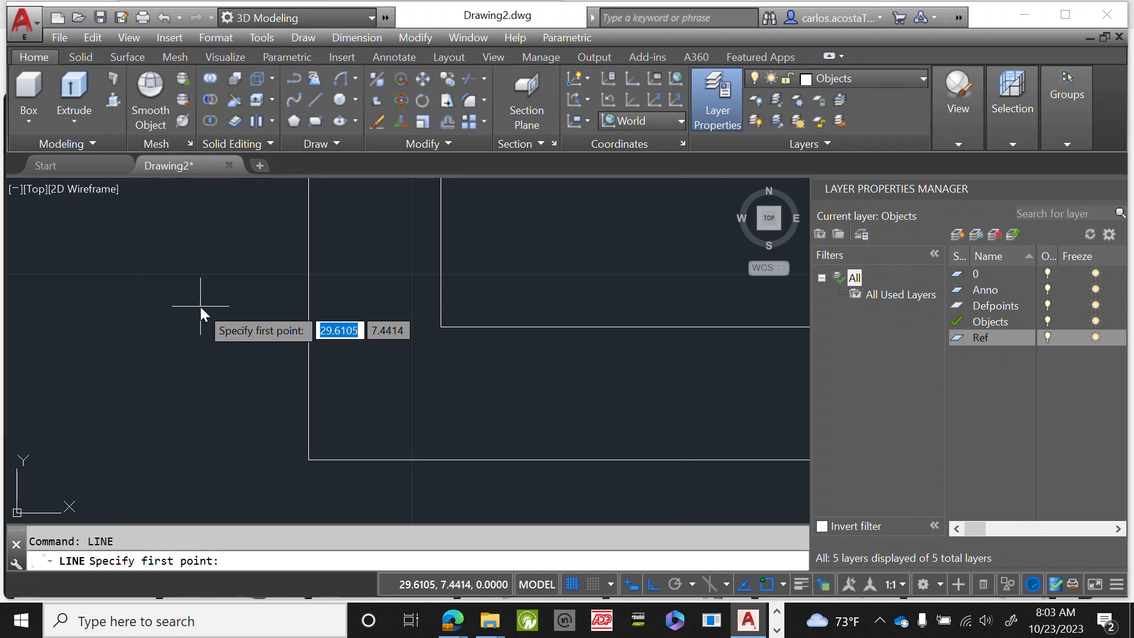
left_click(440, 326)
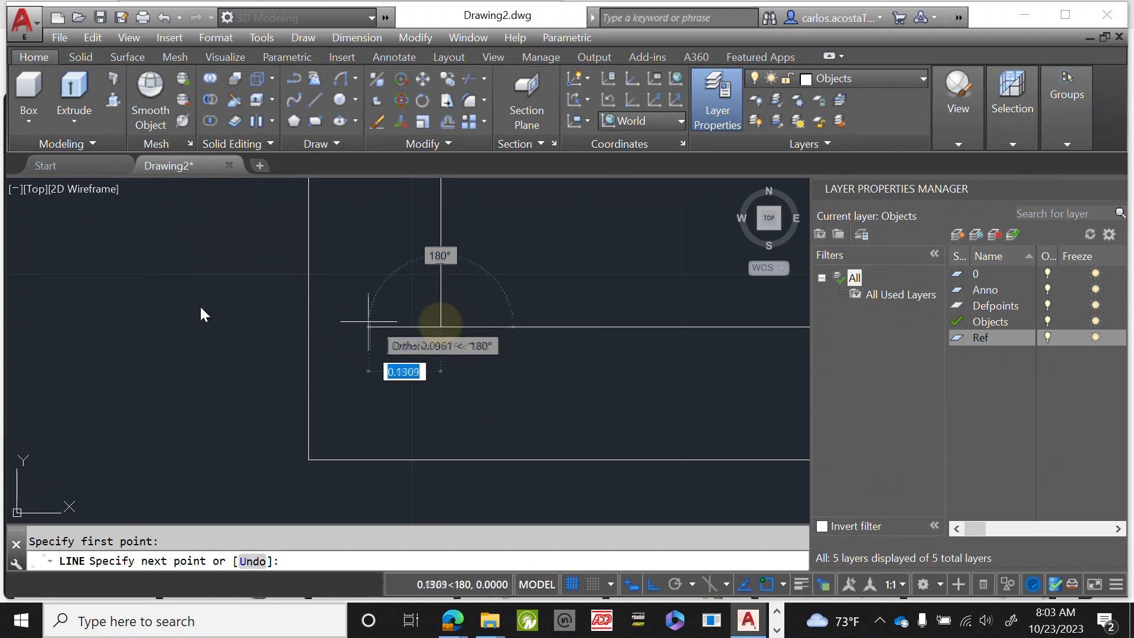
scroll(300, 328, "up", 2)
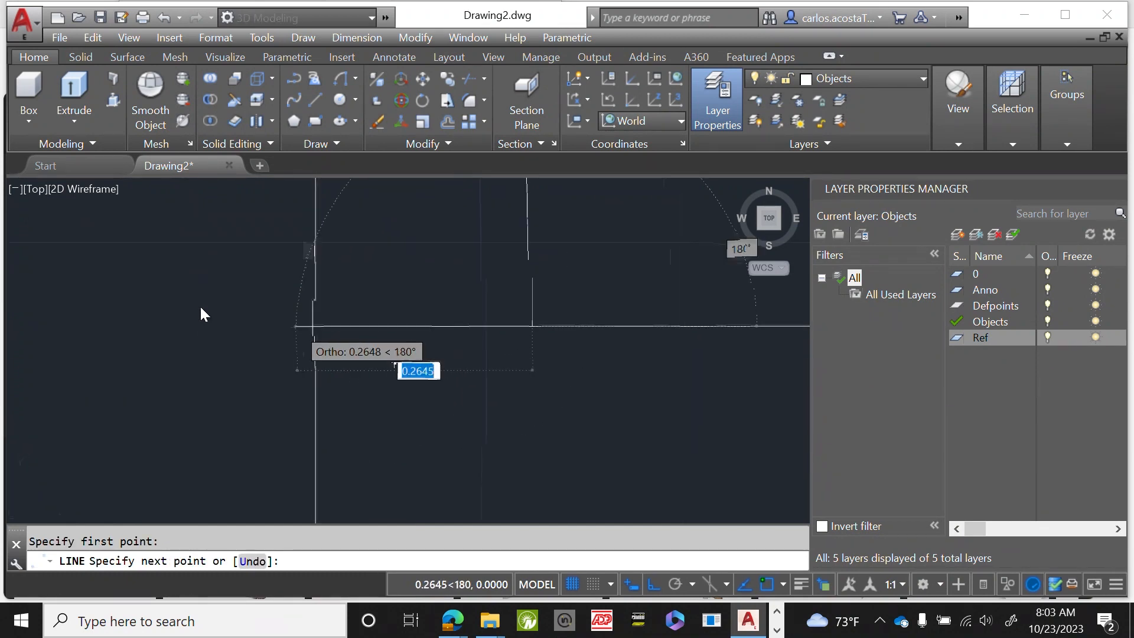
left_click(276, 318)
right_click(238, 283)
left_click(264, 307)
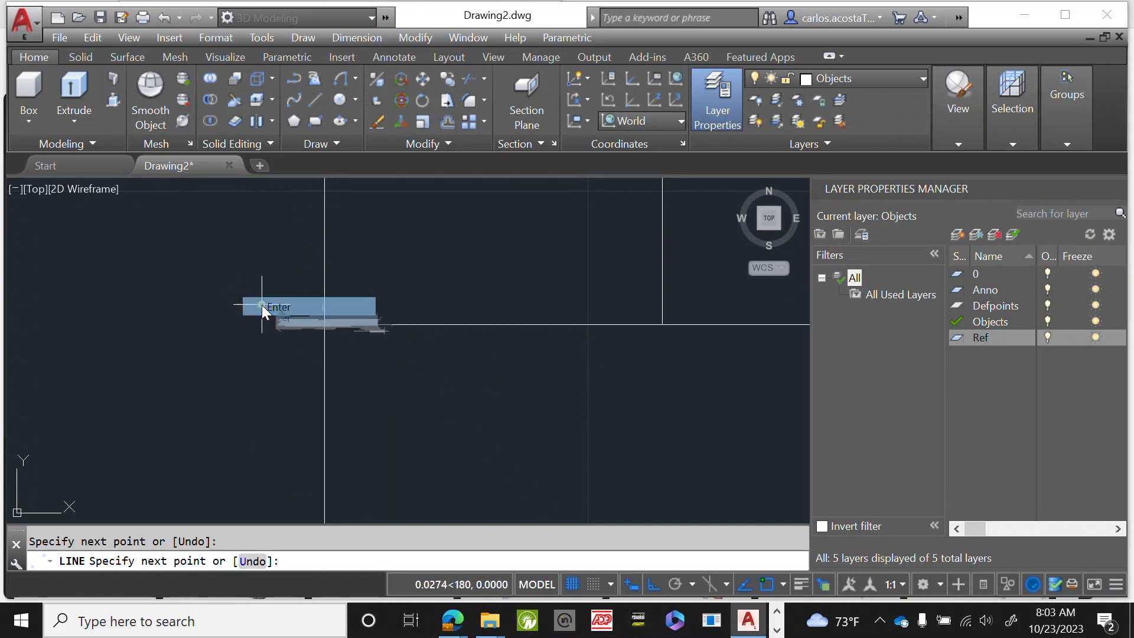
Trim the short horizontal line where it overhangs the outer rectangle's left edge.
type("trim")
key("Return")
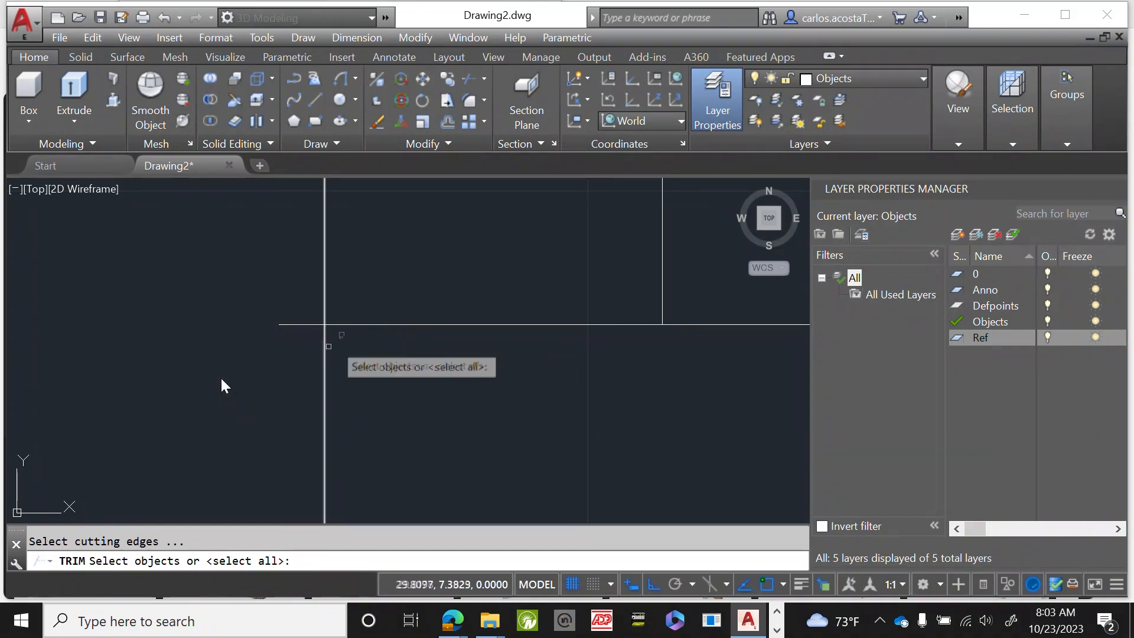
left_click(324, 364)
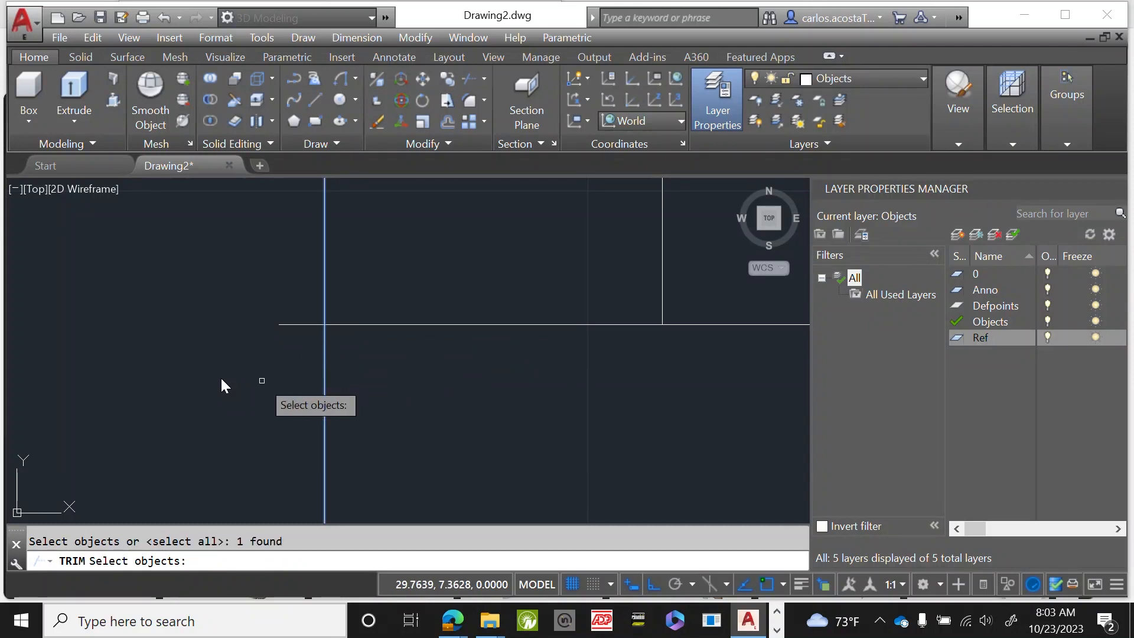
key("Return")
left_click(309, 341)
left_click(262, 297)
right_click(208, 357)
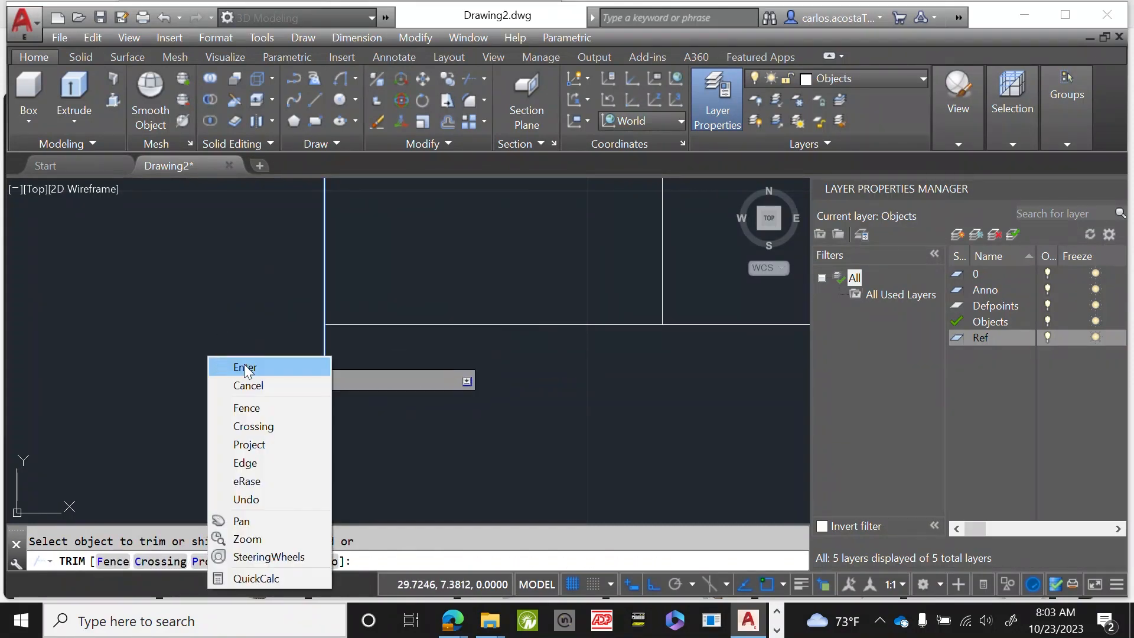
left_click(244, 368)
Draw a vertical line about 0.37 units long downward from the short horizontal line's midpoint, past the outer rectangle's lower edge.
scroll(203, 307, "down", 2)
type("line")
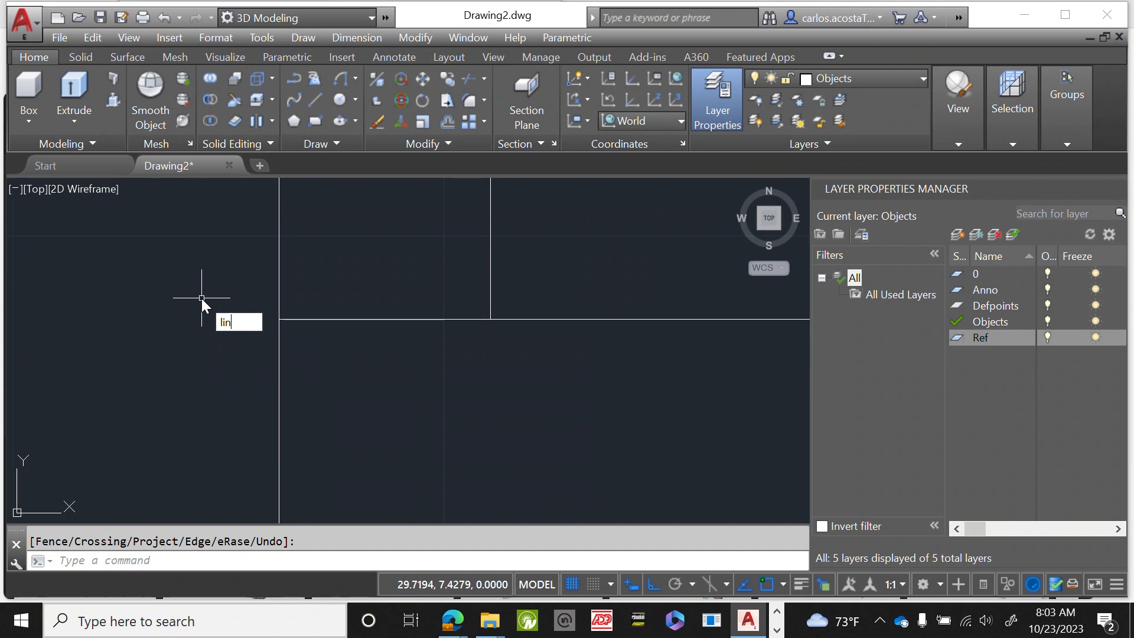
key("Return")
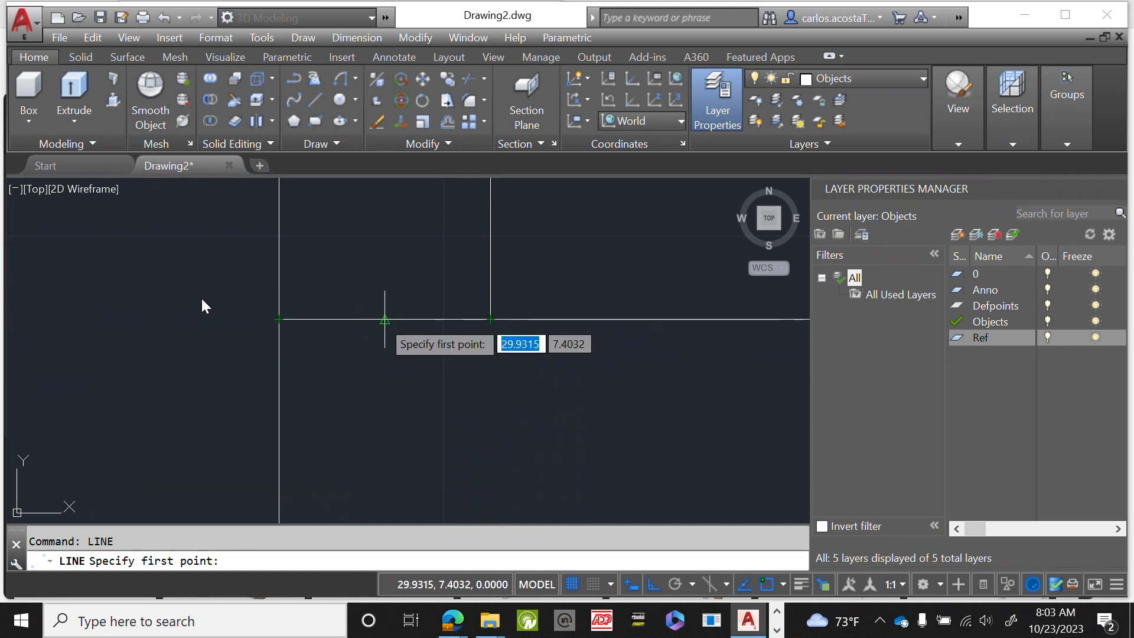
left_click(384, 319)
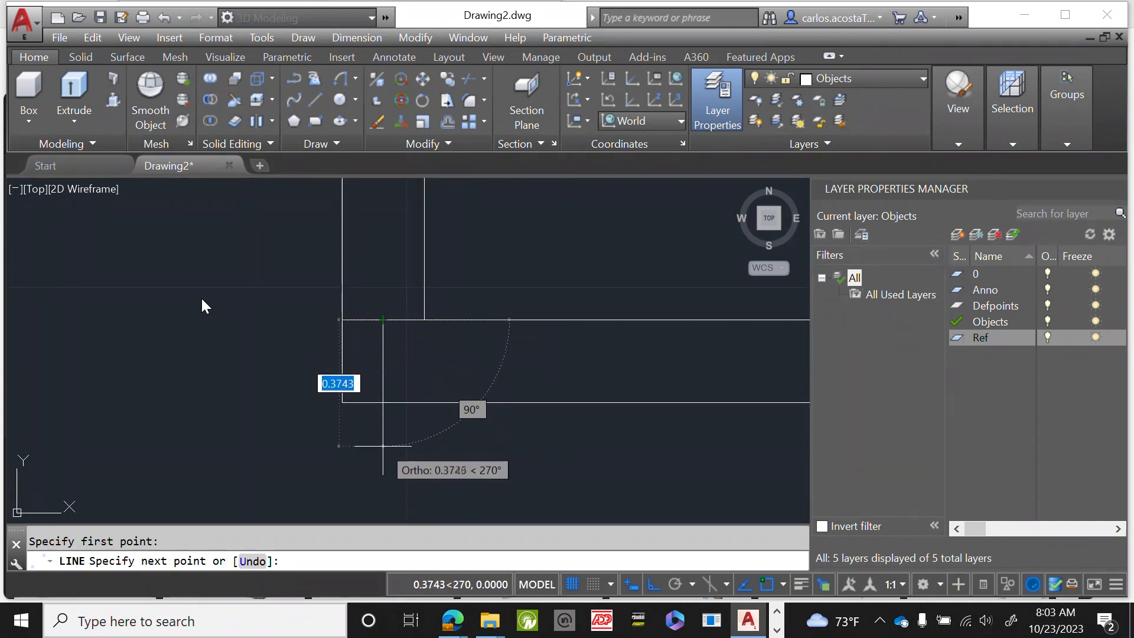
left_click(382, 440)
right_click(382, 442)
left_click(418, 275)
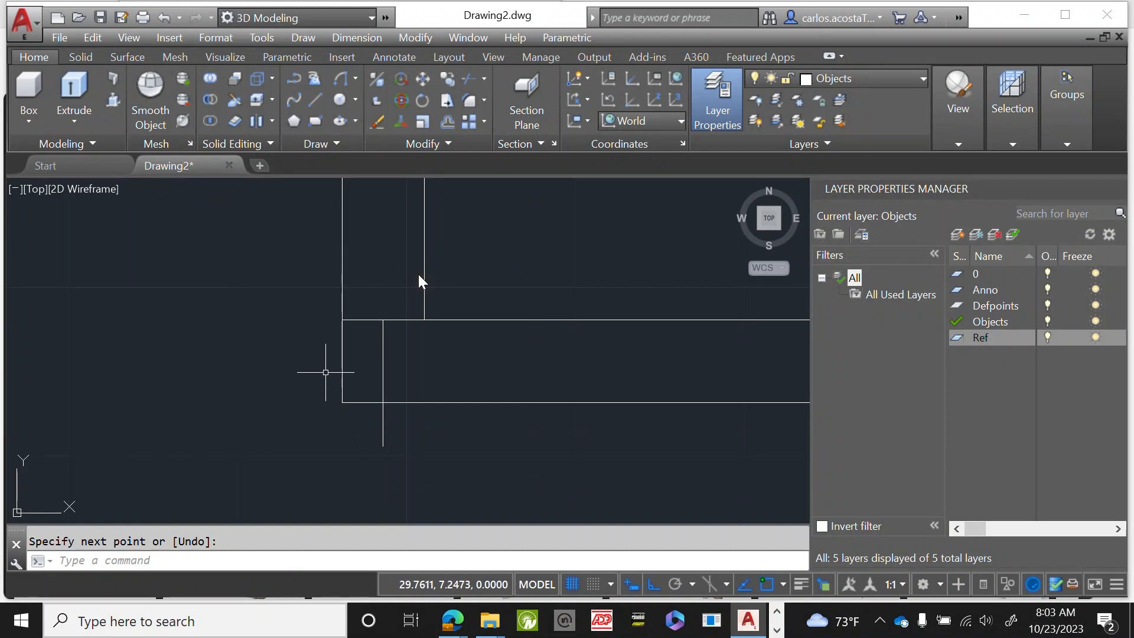
Trim the vertical construction line where it overhangs the outer rectangle's lower edge at the lower-left corner.
scroll(378, 347, "up", 2)
scroll(379, 411, "down", 1)
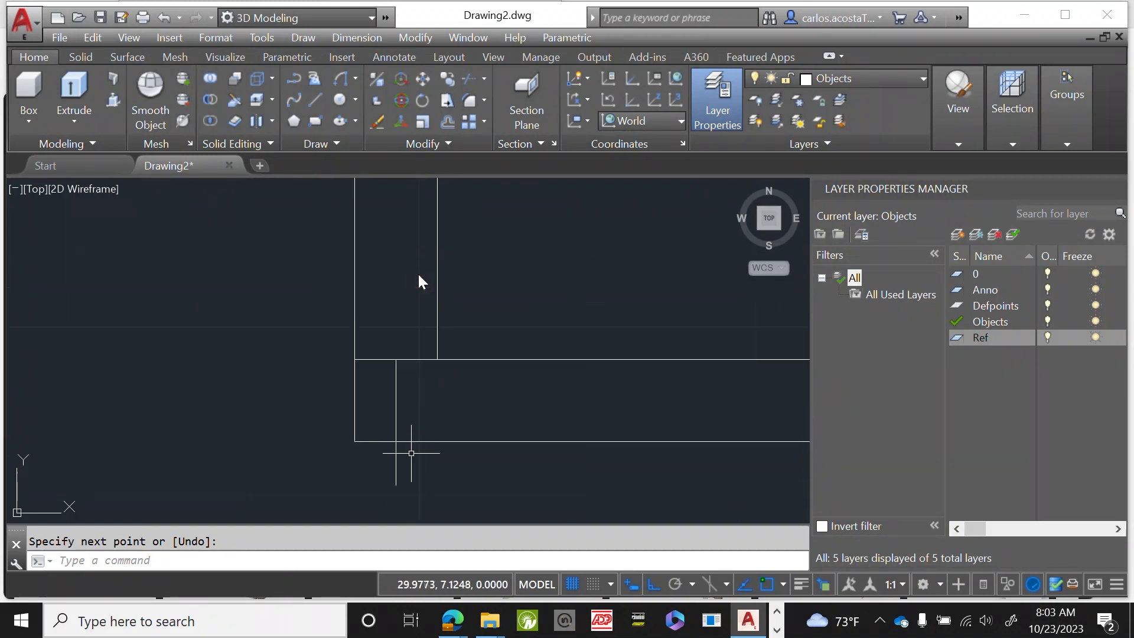
scroll(407, 402, "up", 1)
scroll(389, 425, "down", 4)
scroll(393, 448, "up", 4)
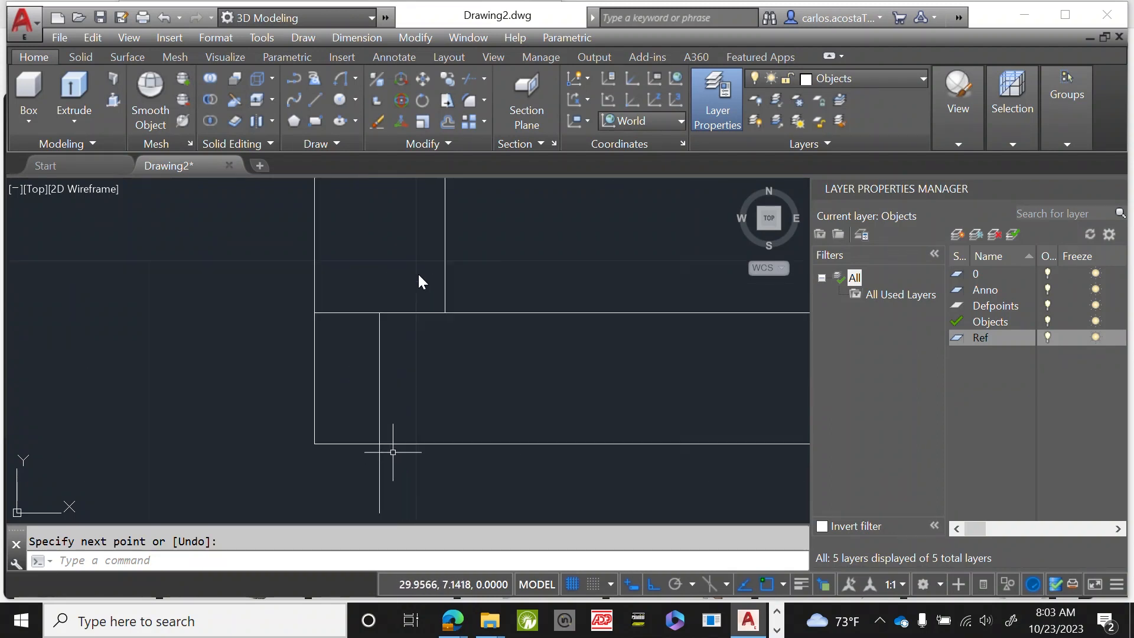
scroll(295, 274, "down", 2)
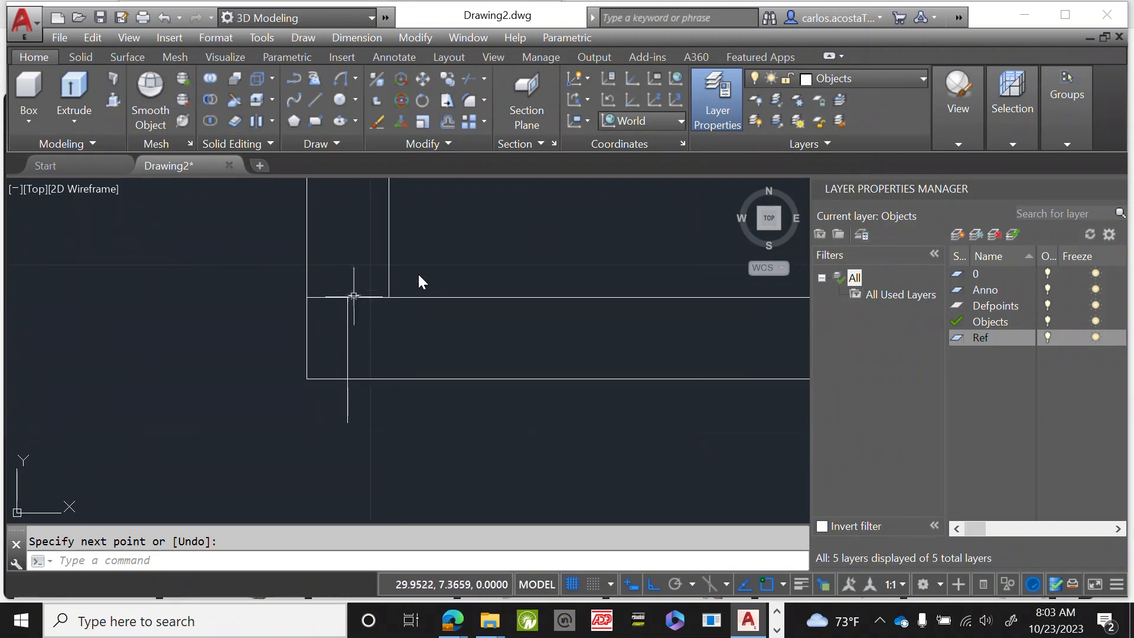
left_click(385, 459)
key("Escape")
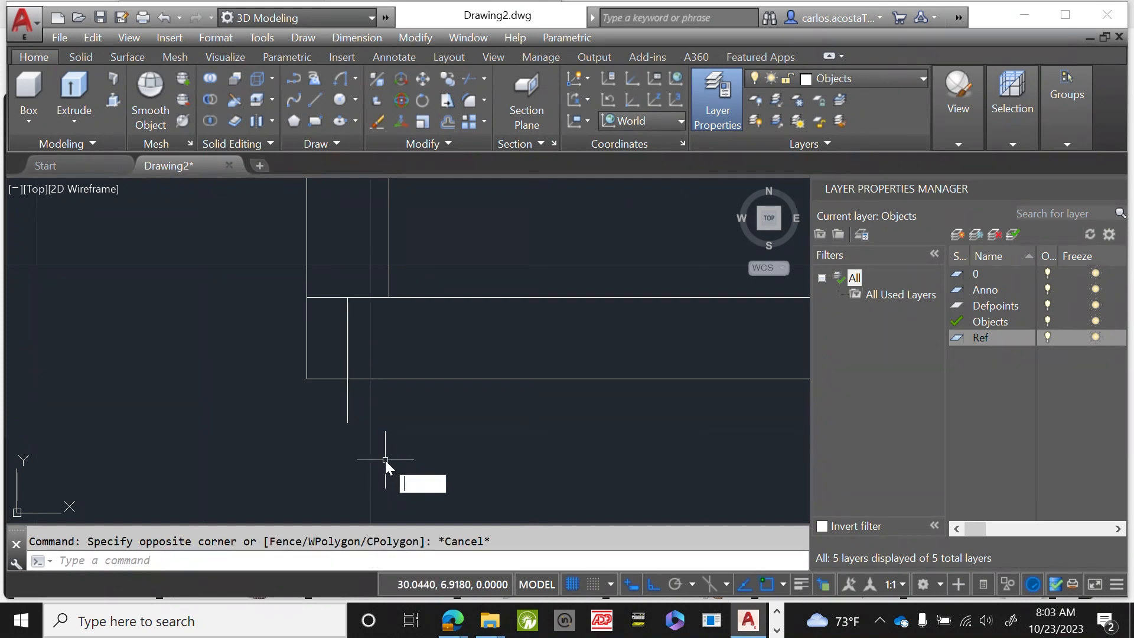
key("Return")
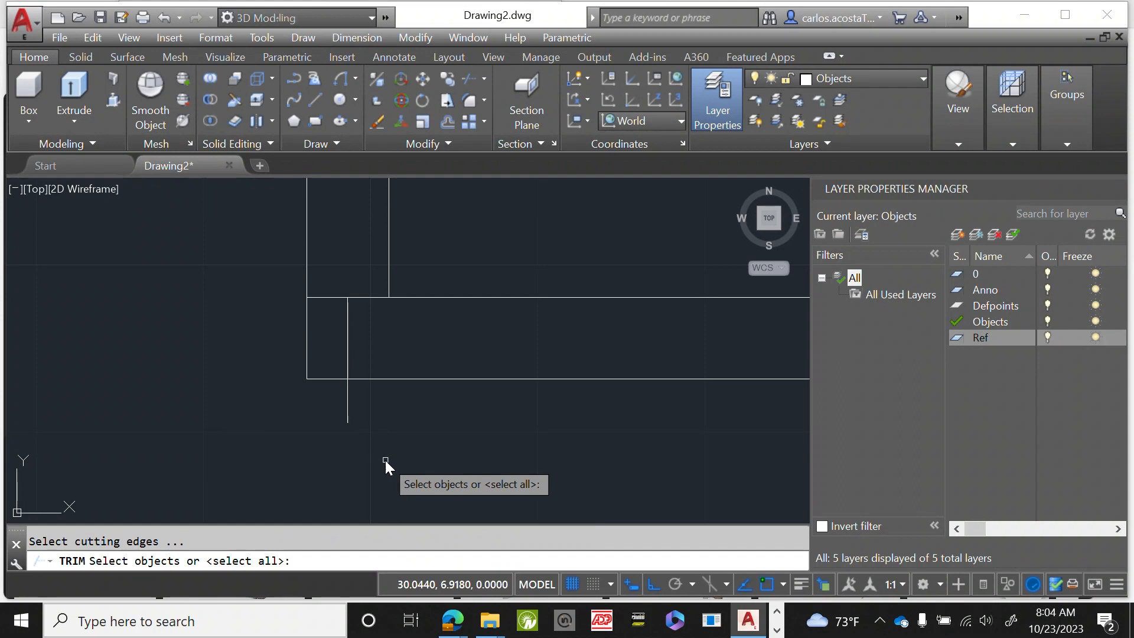
left_click(385, 379)
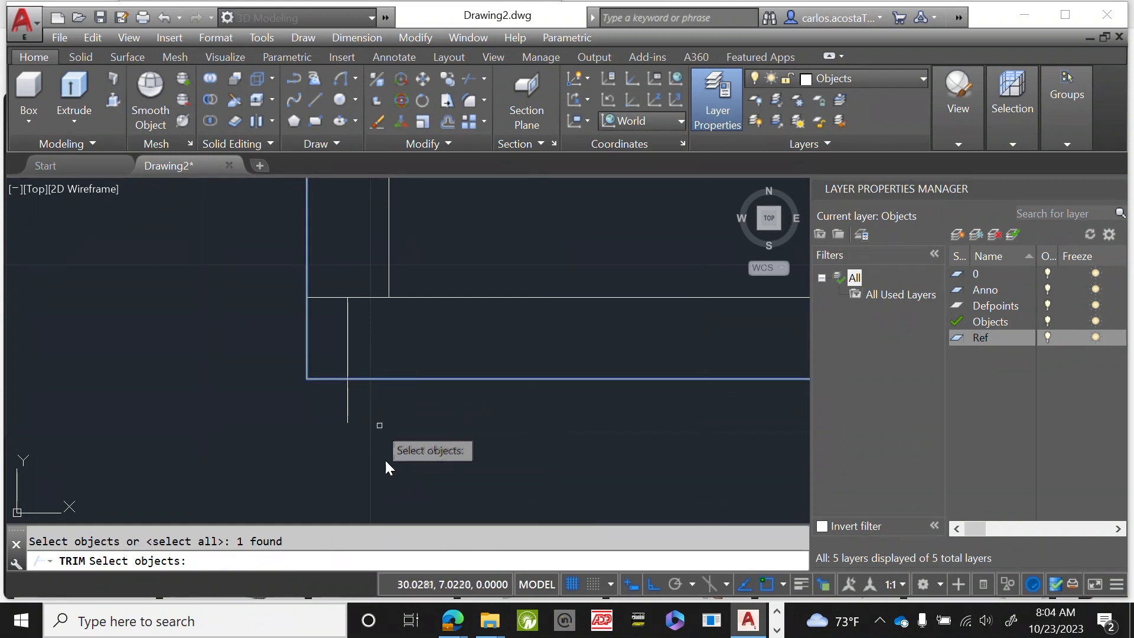
key("Return")
left_click(380, 429)
left_click(384, 458)
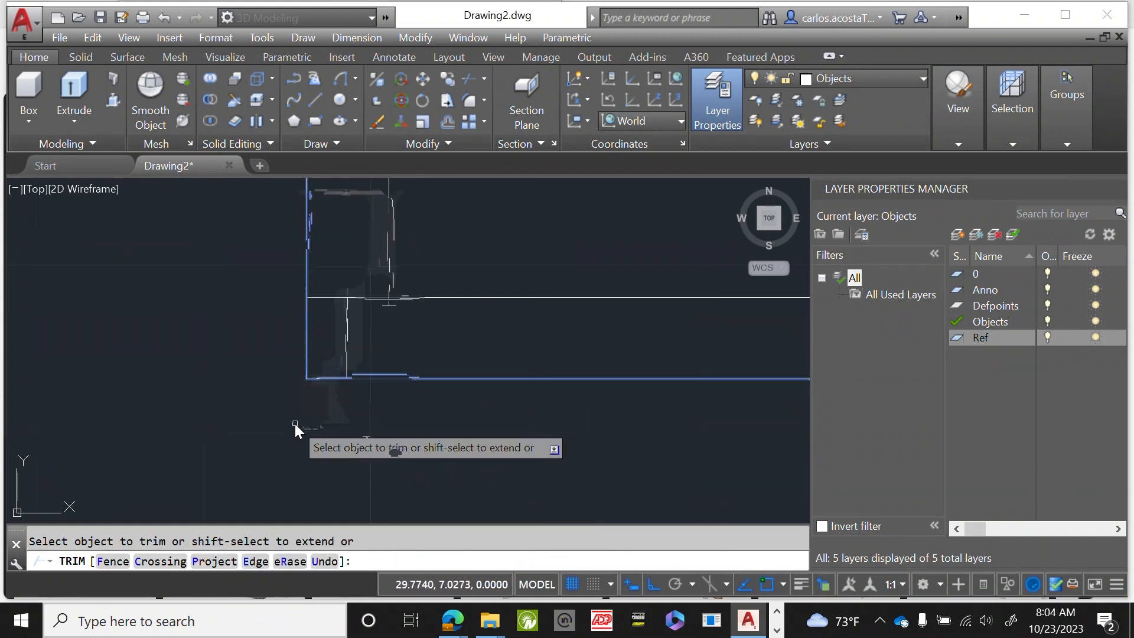
right_click(385, 461)
left_click(352, 198)
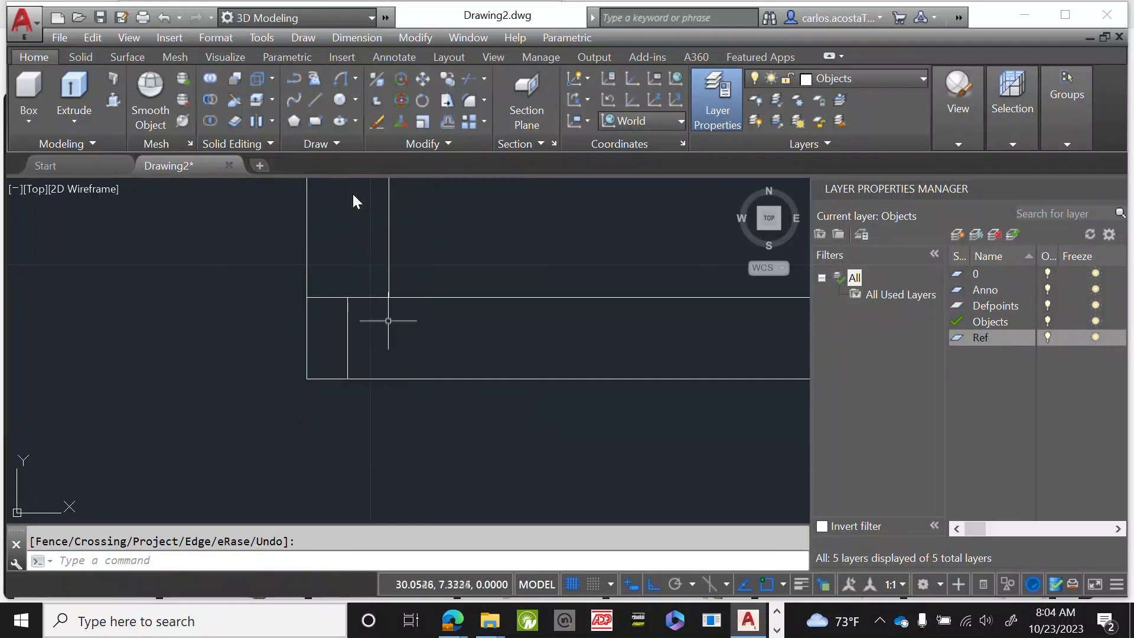
Draw a freehand circle of about 0.03 radius centred on the midpoint of the short vertical line.
type("cir")
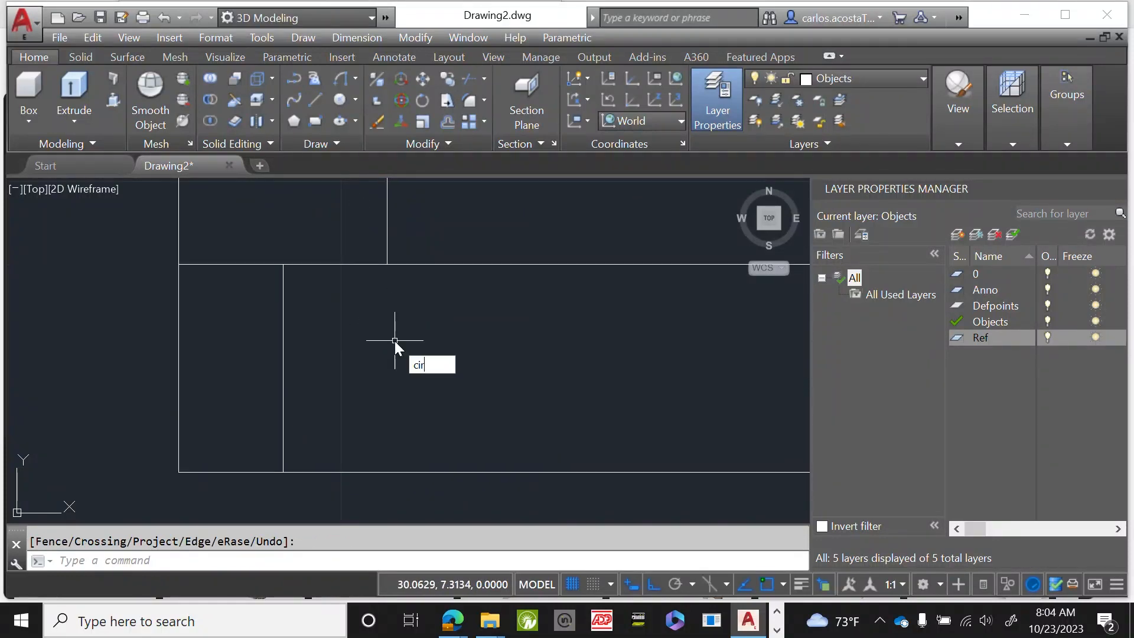
key("Return")
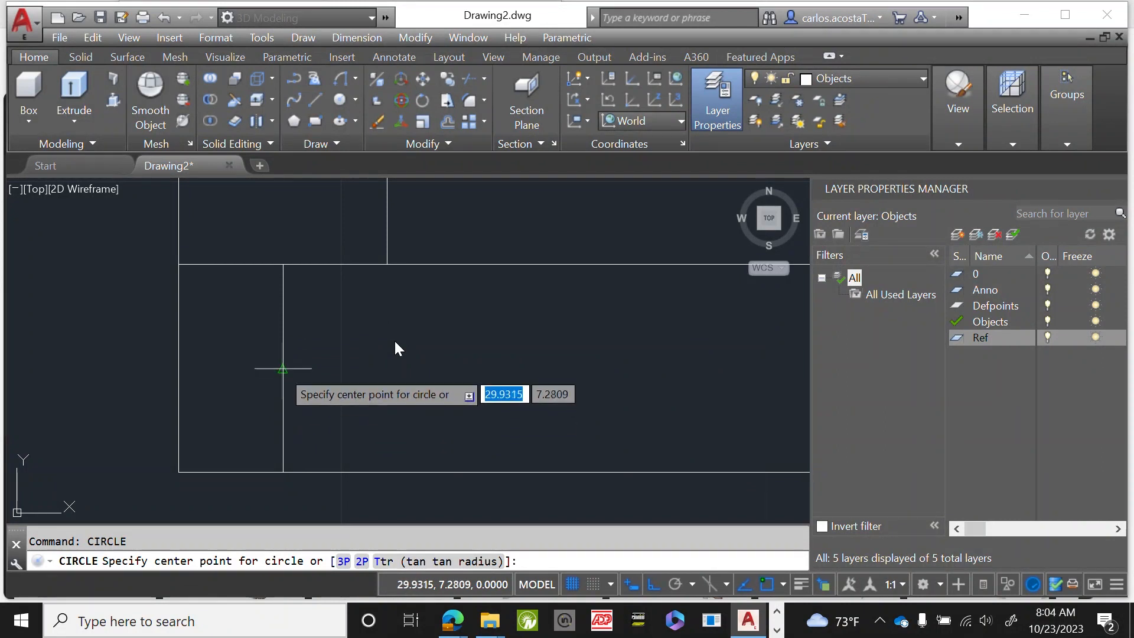
left_click(283, 367)
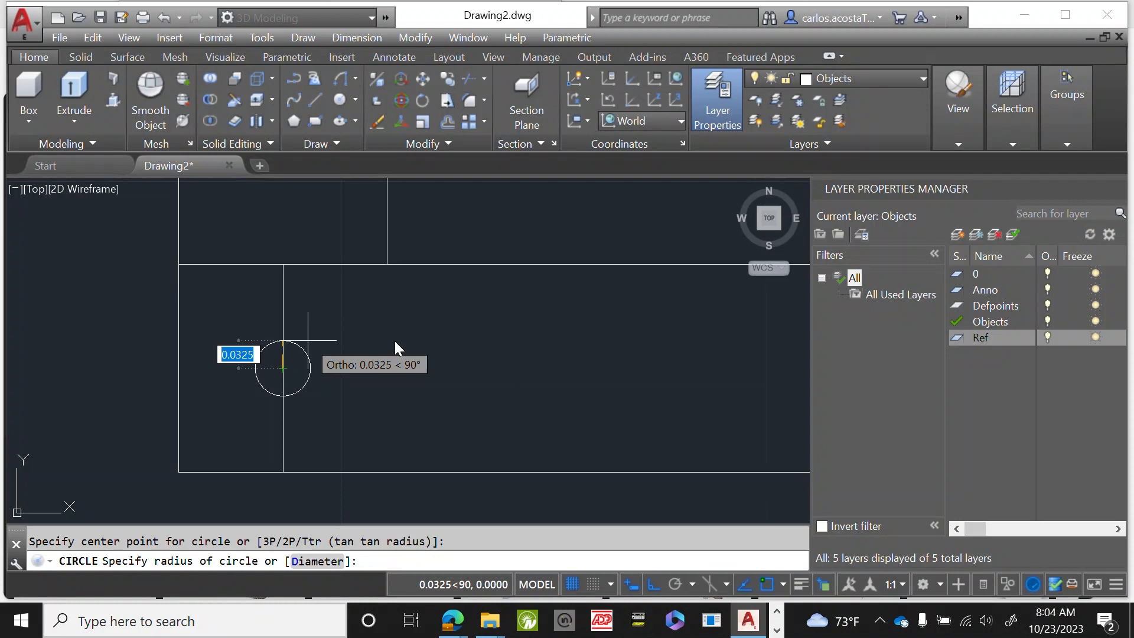
left_click(308, 340)
scroll(230, 198, "down", 2)
scroll(195, 265, "down", 1)
scroll(106, 295, "up", 2)
scroll(214, 336, "down", 1)
Erase the freehand circle from the short vertical line.
left_click(411, 325)
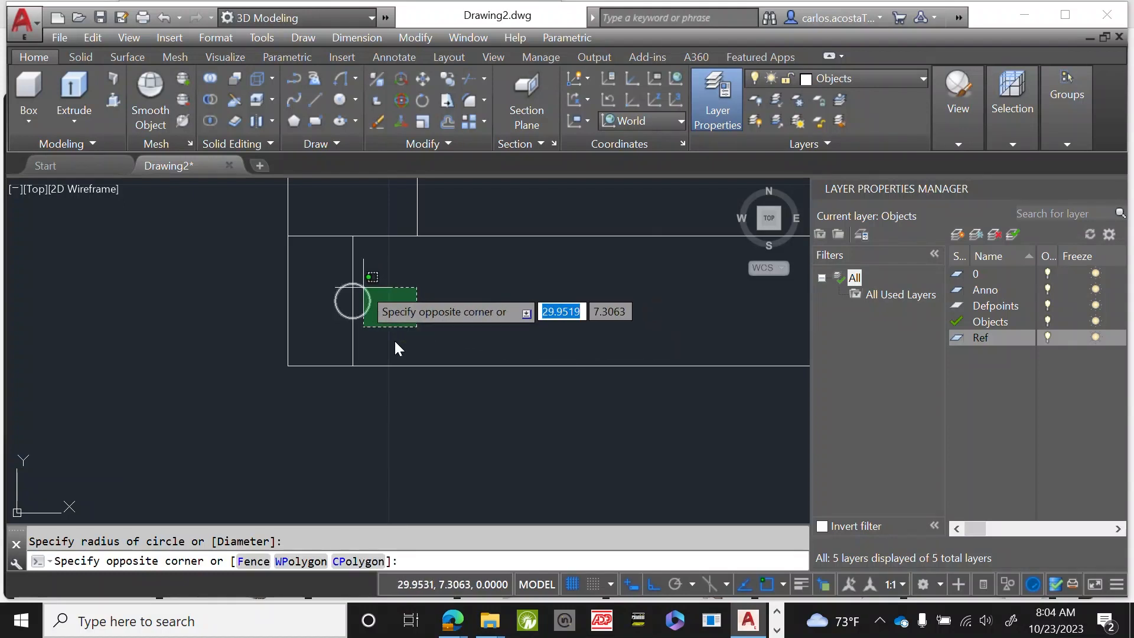
left_click(365, 287)
key("Delete")
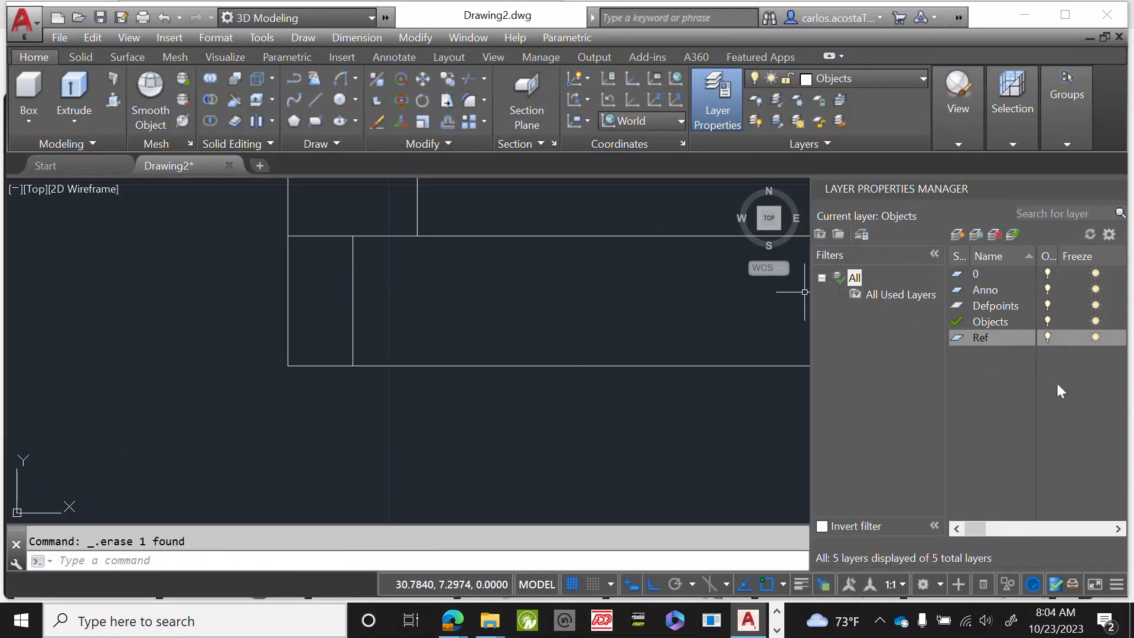
Draw a circle of radius 0.04 centred on the midpoint of the short vertical line in the lower-left corner.
left_click(998, 321)
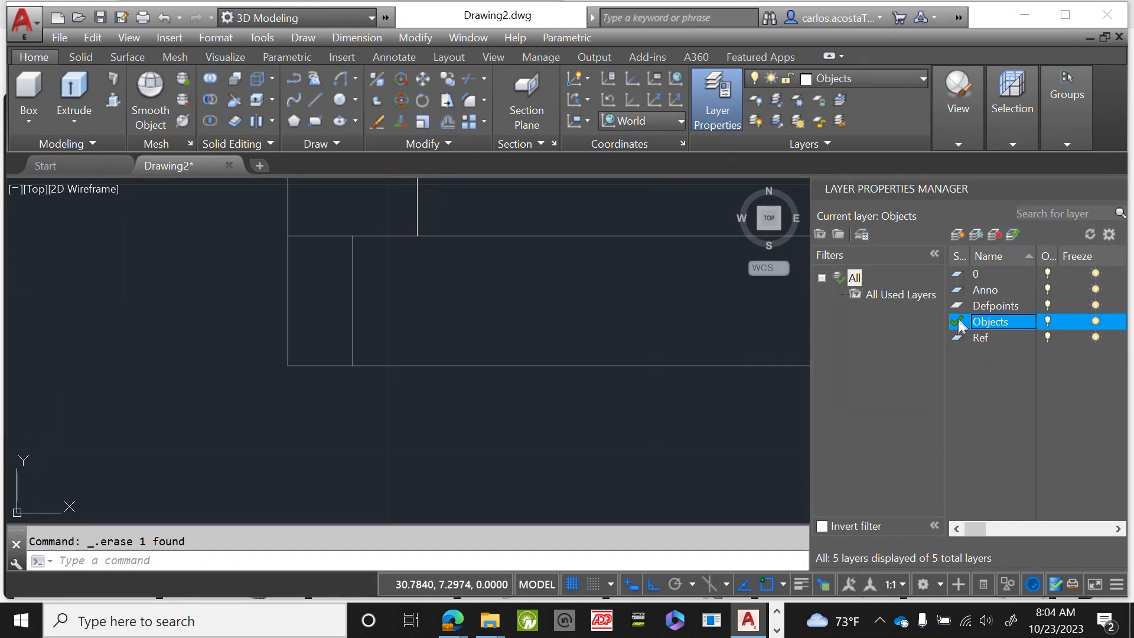
type("cir")
key("Return")
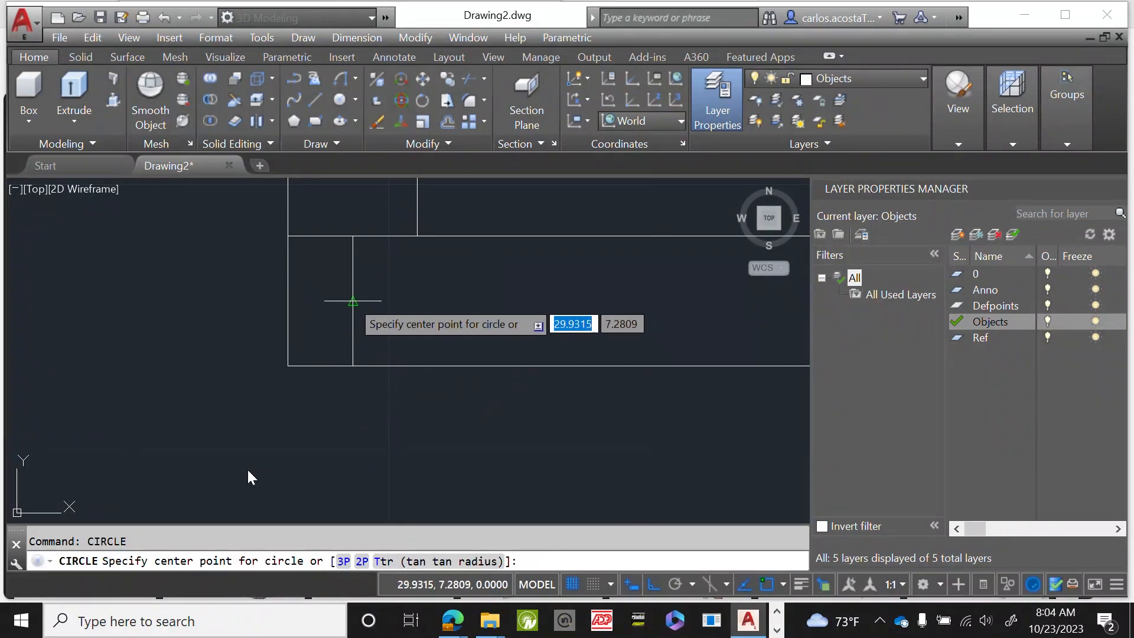
left_click(353, 301)
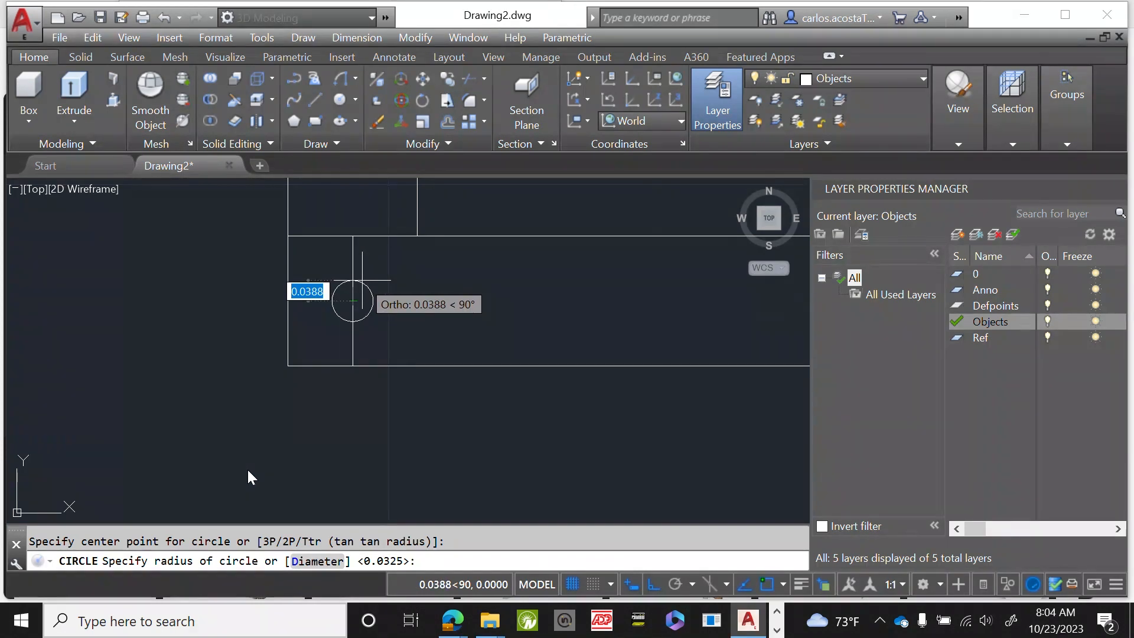
type("0.04")
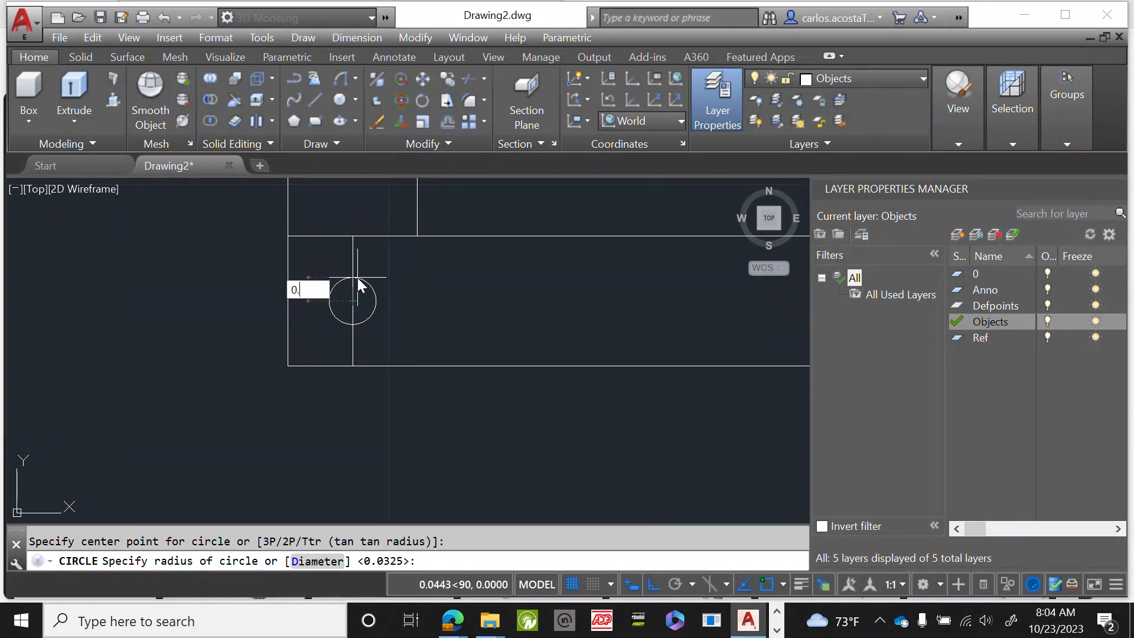
key("Return")
right_click(195, 306)
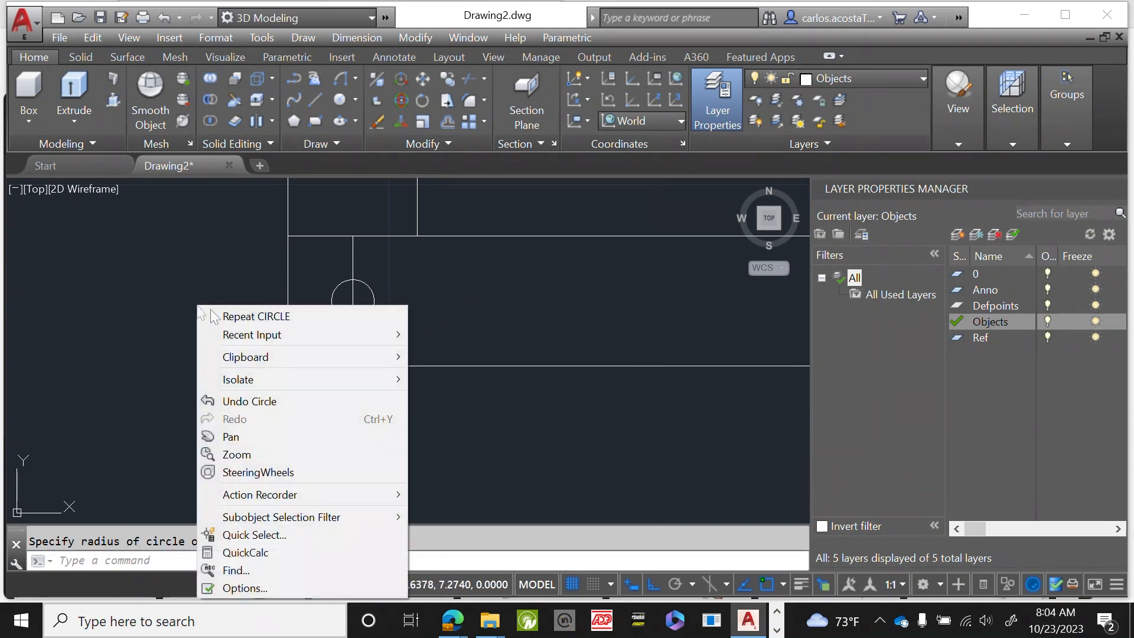
left_click(118, 326)
key("Escape")
Copy the circle and its two construction lines from the frame's lower-left corner to its lower-right corner, using the short horizontal line's midpoint as base.
scroll(121, 325, "down", 3)
scroll(121, 324, "up", 1)
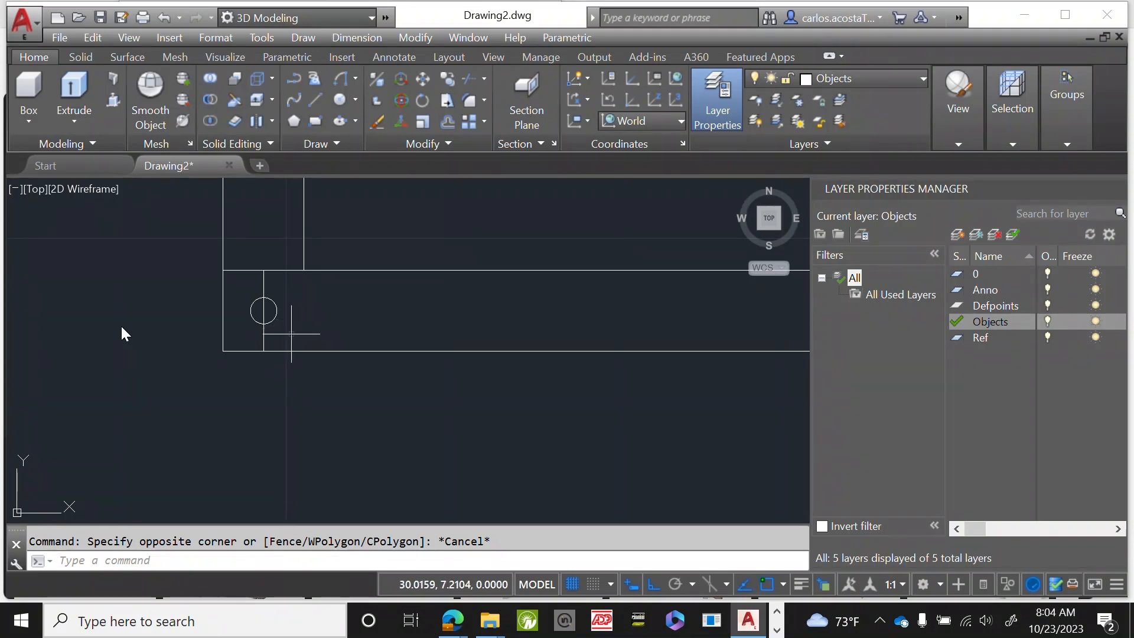
left_click(292, 334)
left_click(242, 258)
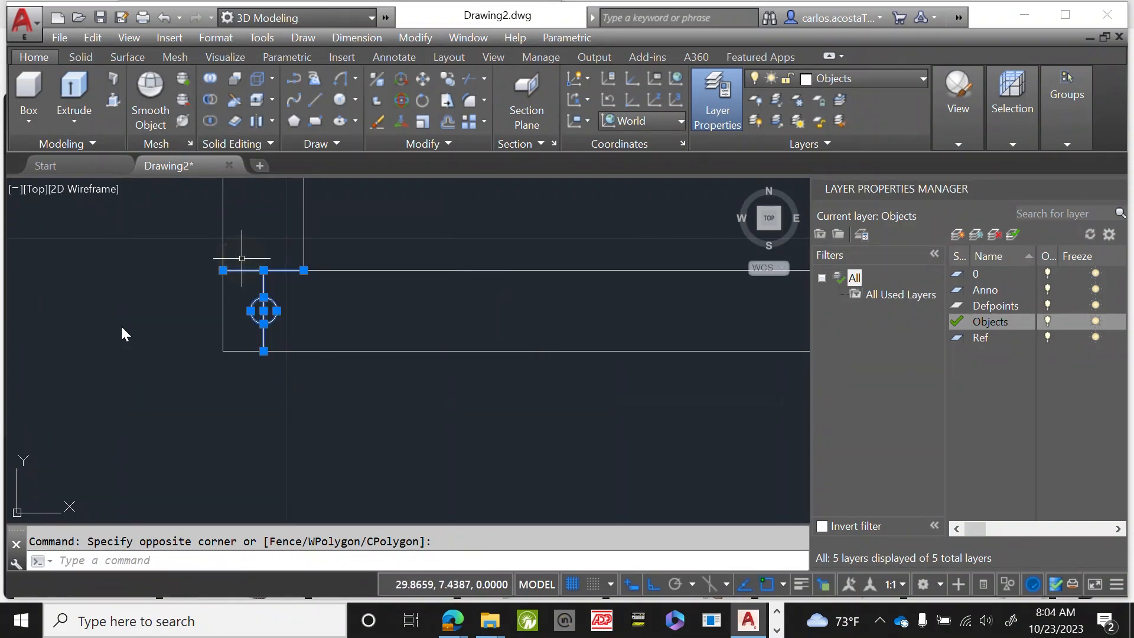
type("co")
key("Return")
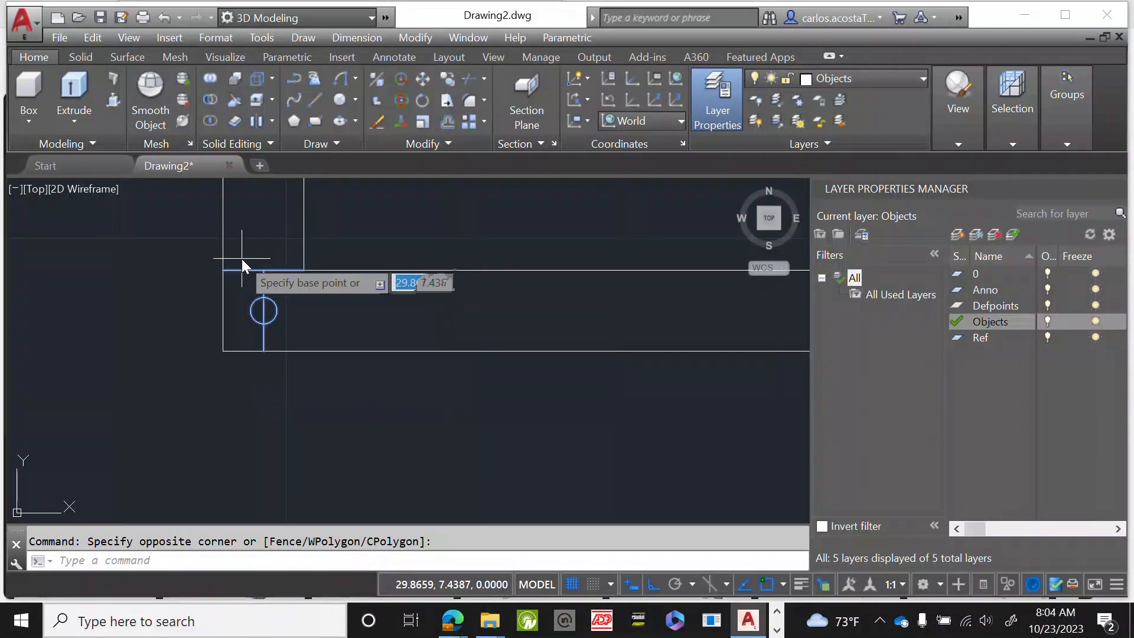
left_click(263, 270)
scroll(263, 269, "down", 4)
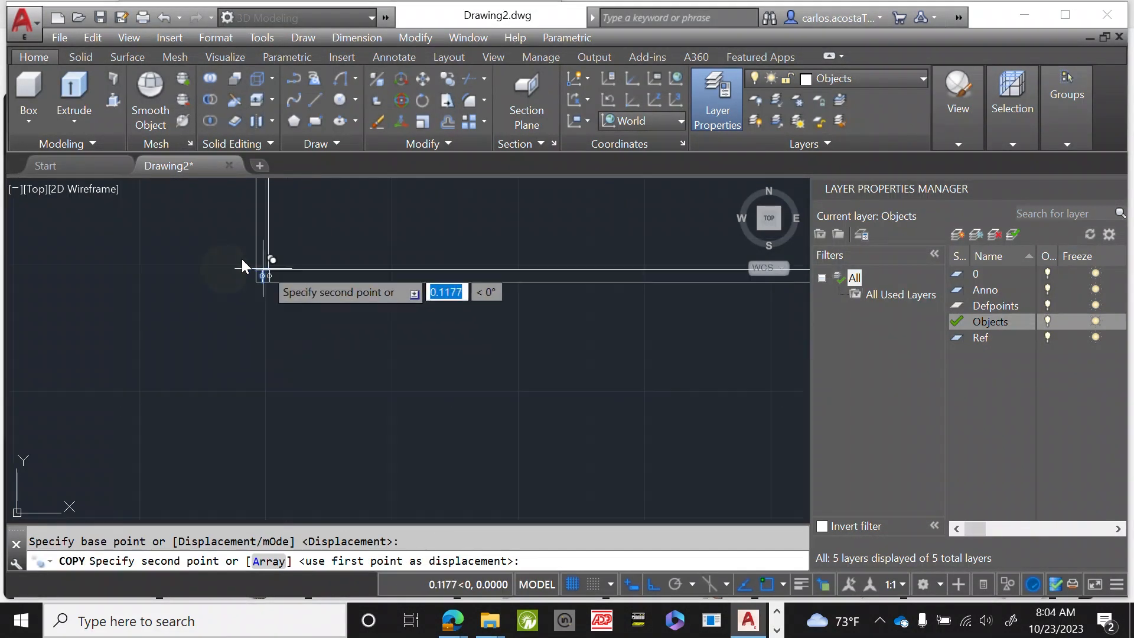
scroll(461, 284, "down", 4)
scroll(485, 288, "up", 6)
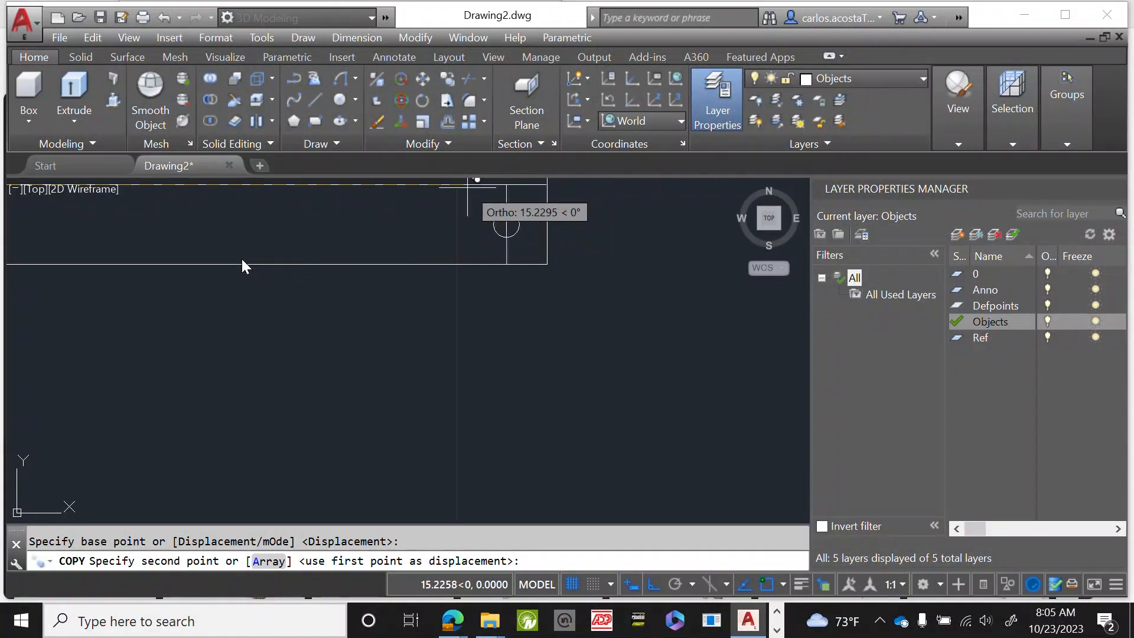
left_click(468, 185)
scroll(505, 320, "down", 2)
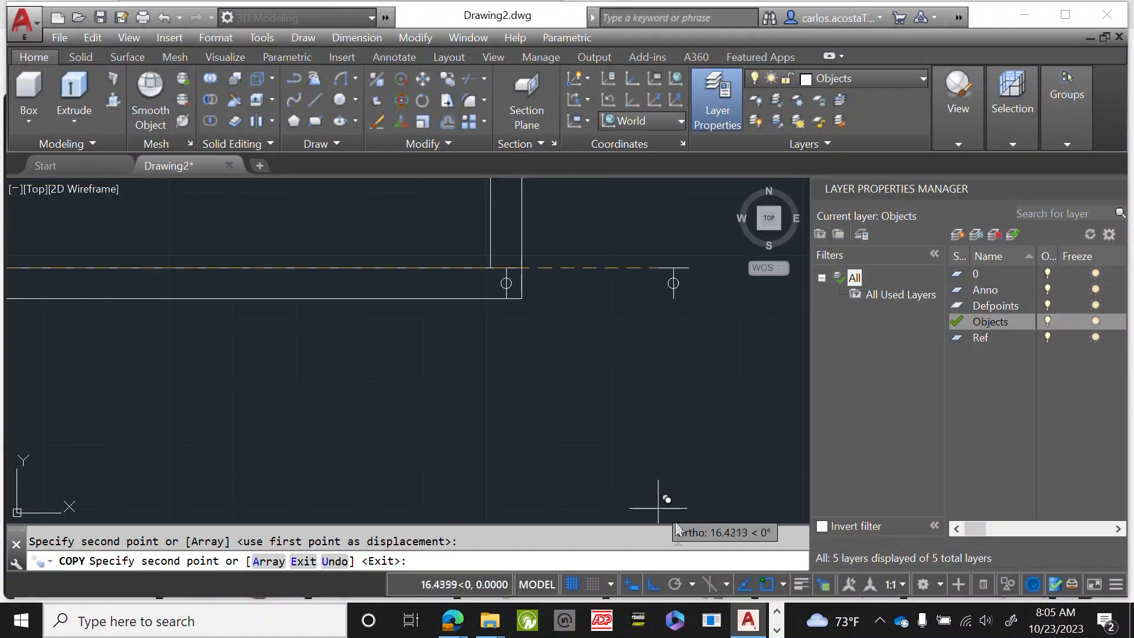
Turn off Ortho and place another copy of the circle and construction lines at the frame's upper-right corner.
left_click(653, 589)
scroll(653, 472, "down", 5)
scroll(637, 311, "up", 3)
scroll(637, 311, "up", 5)
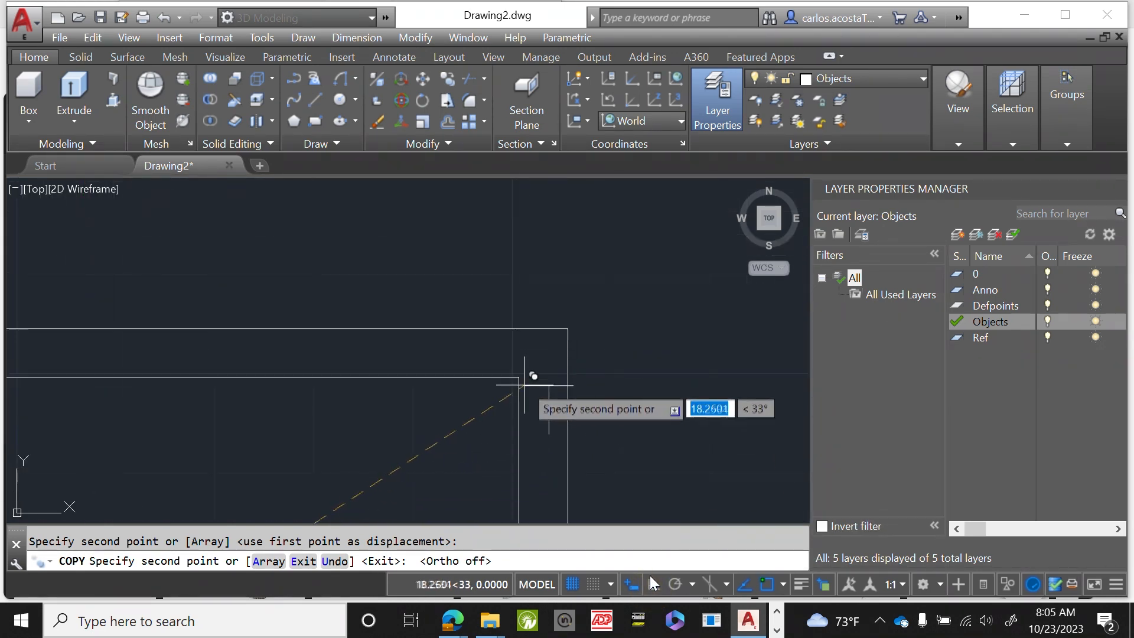
scroll(626, 372, "down", 2)
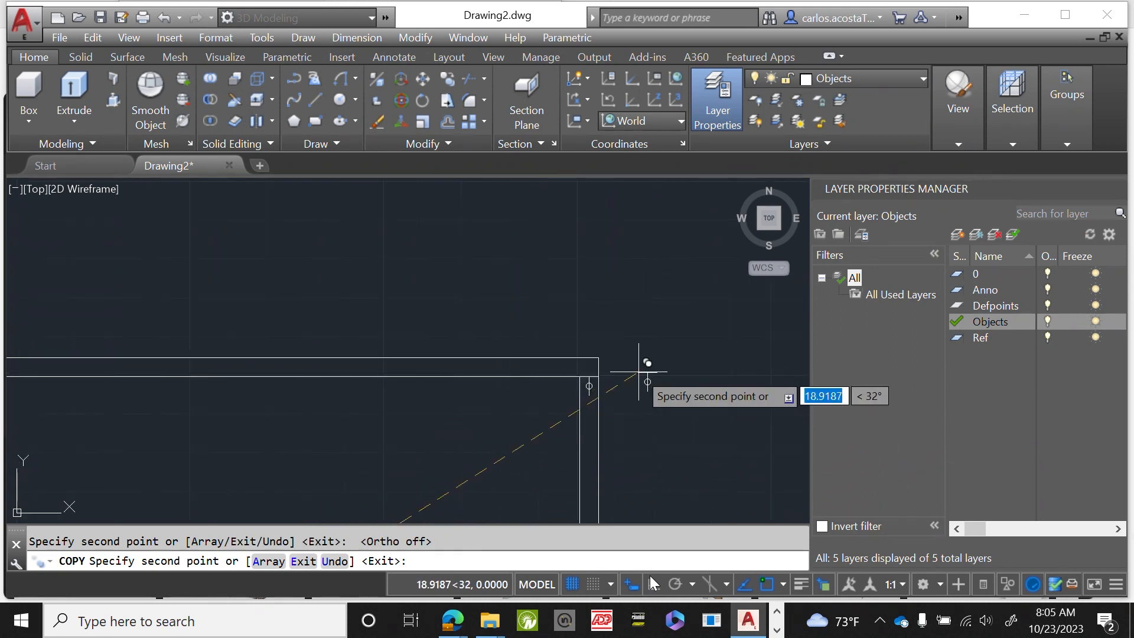
key("Escape")
Mirror the upper-right circle and vertical line upward about the short horizontal line with Ortho on, erasing the source objects.
scroll(625, 375, "up", 2)
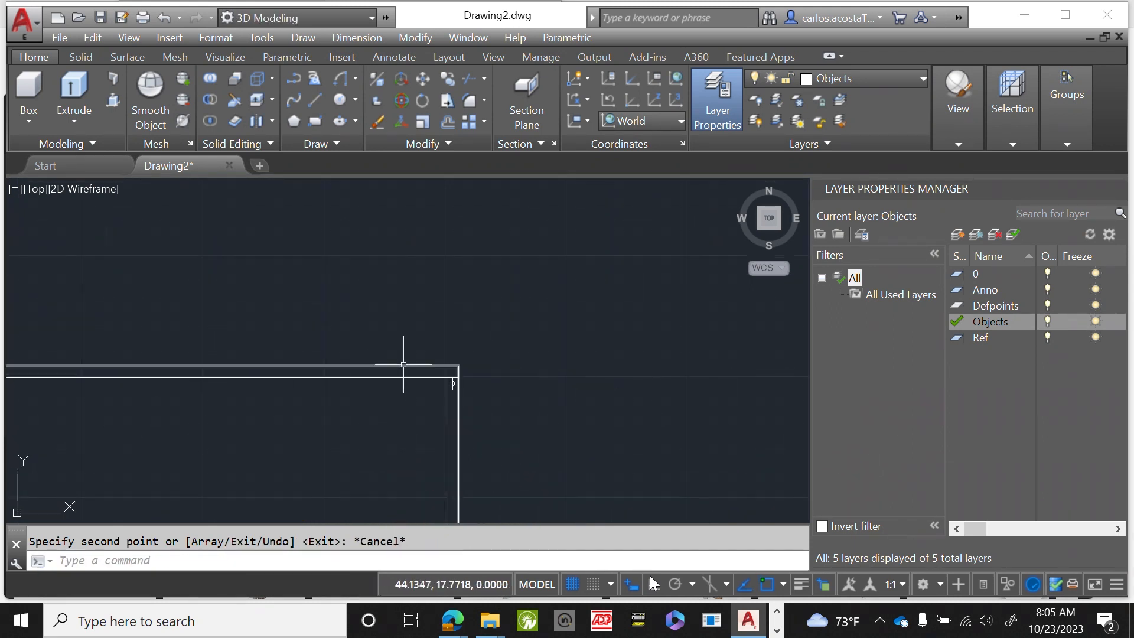
scroll(533, 443, "up", 4)
left_click(544, 427)
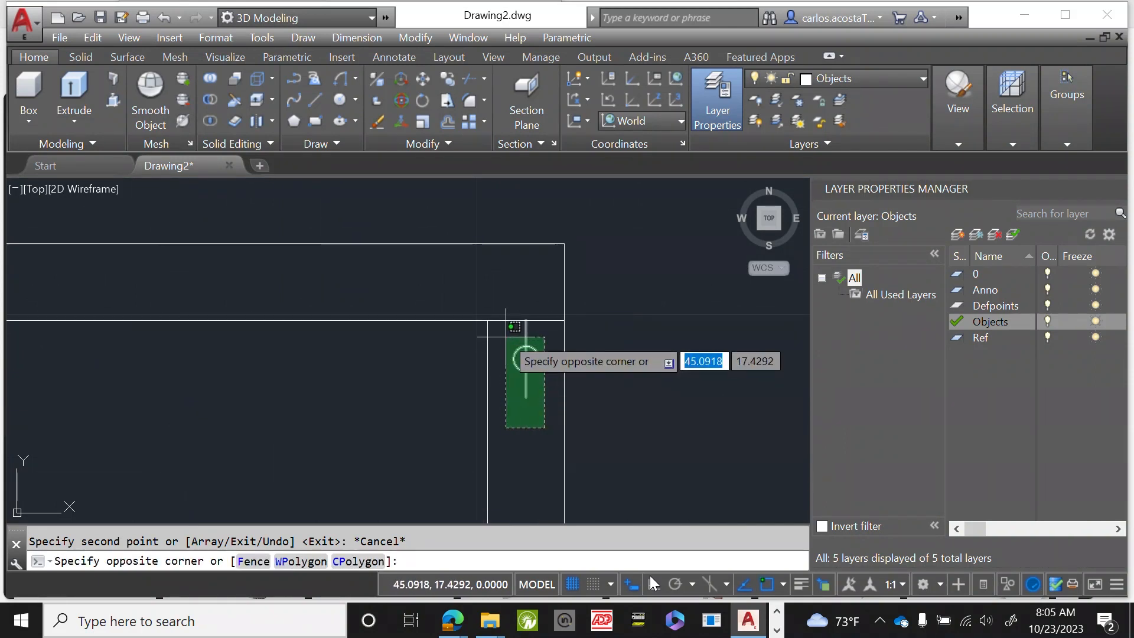
left_click(506, 338)
type("mirror")
key("Return")
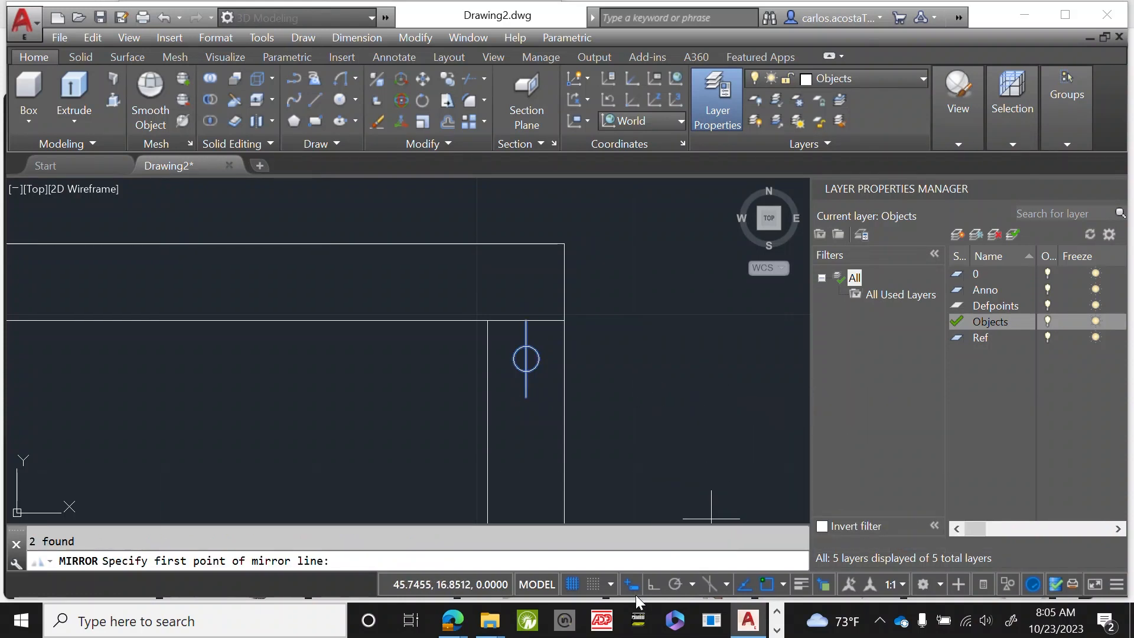
left_click(526, 320)
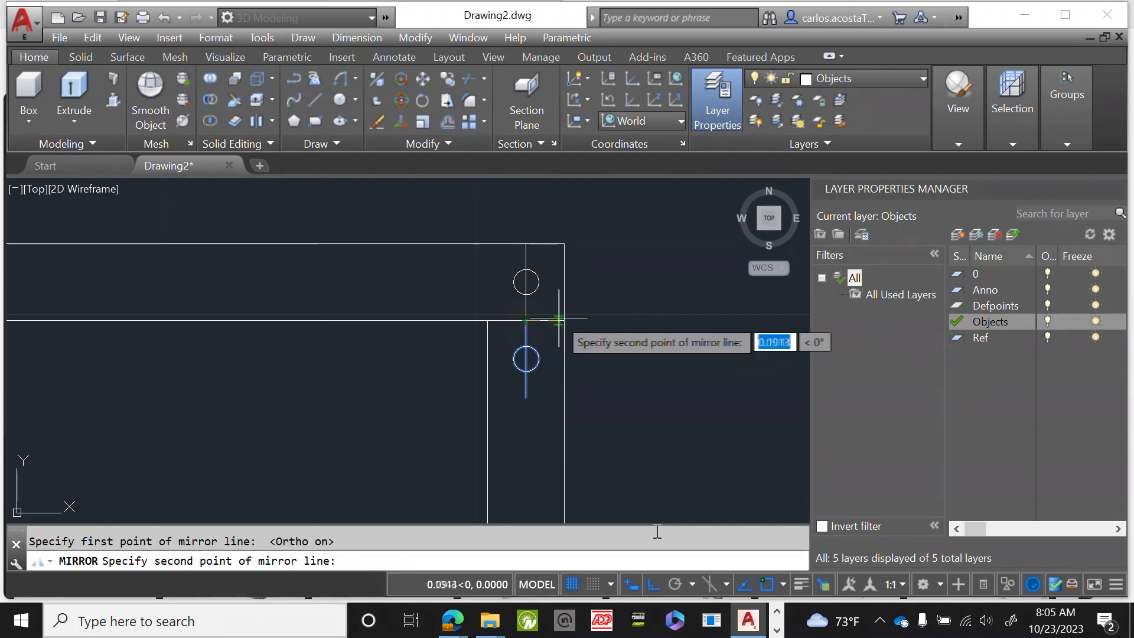
left_click(714, 320)
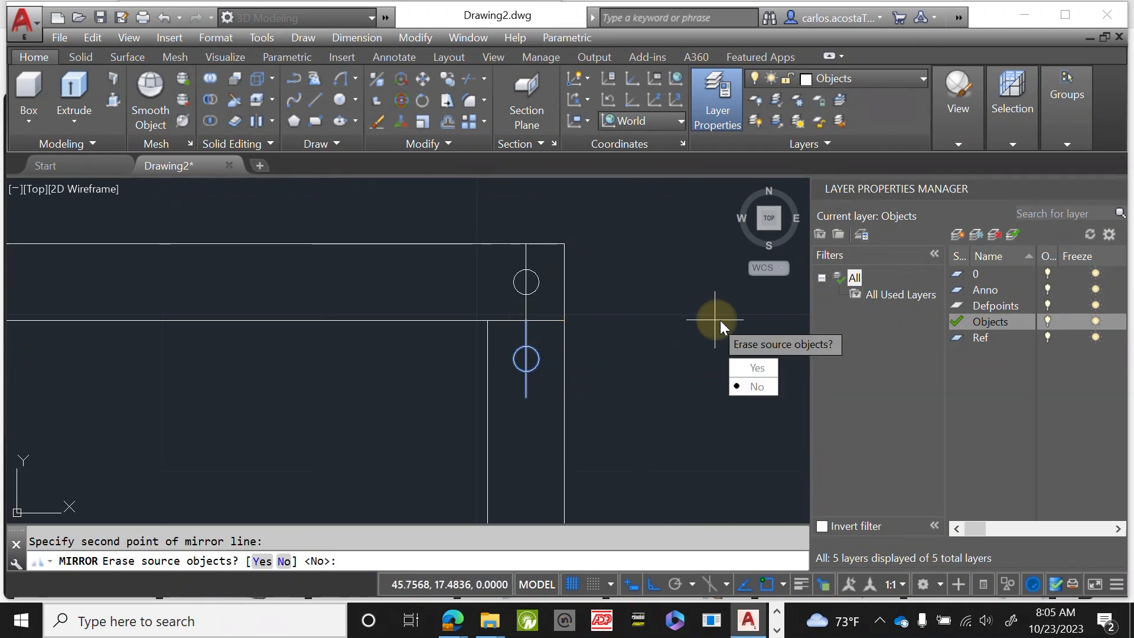
left_click(758, 367)
scroll(716, 321, "down", 2)
key("Escape")
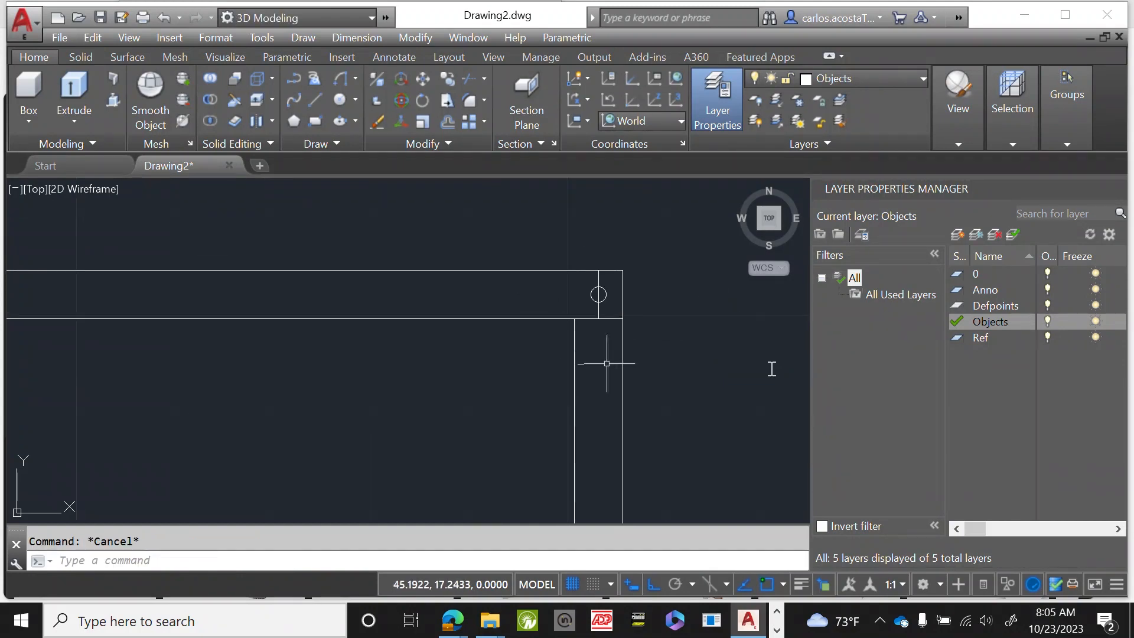
Copy the circle and its two construction lines from the frame's upper-right corner to its upper-left corner.
left_click(614, 332)
left_click(590, 288)
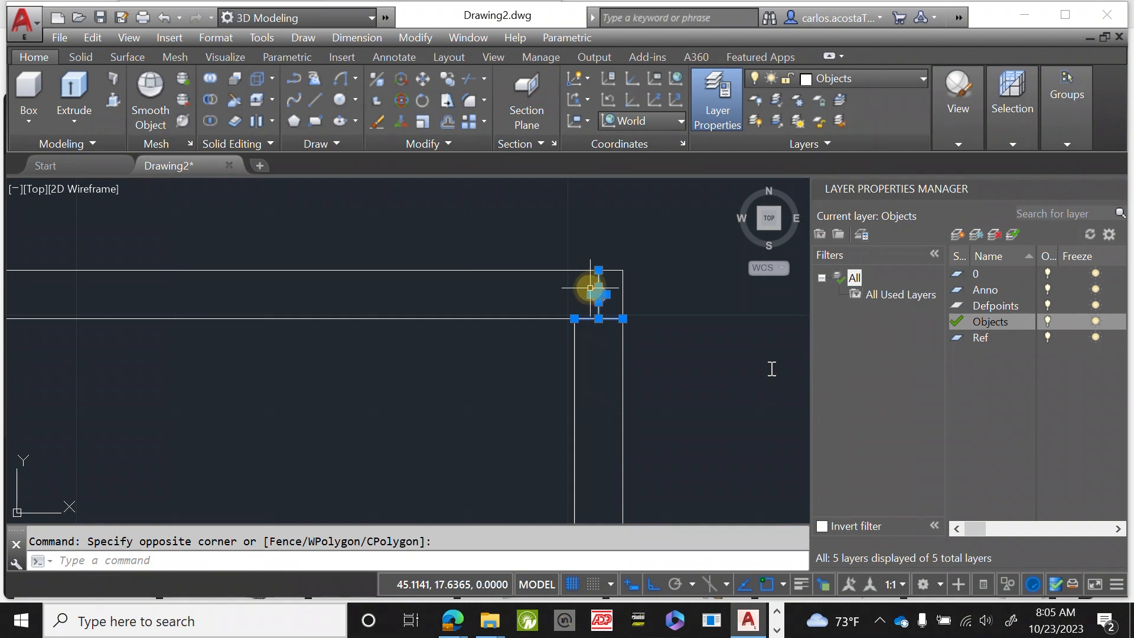
type("copy")
key("Return")
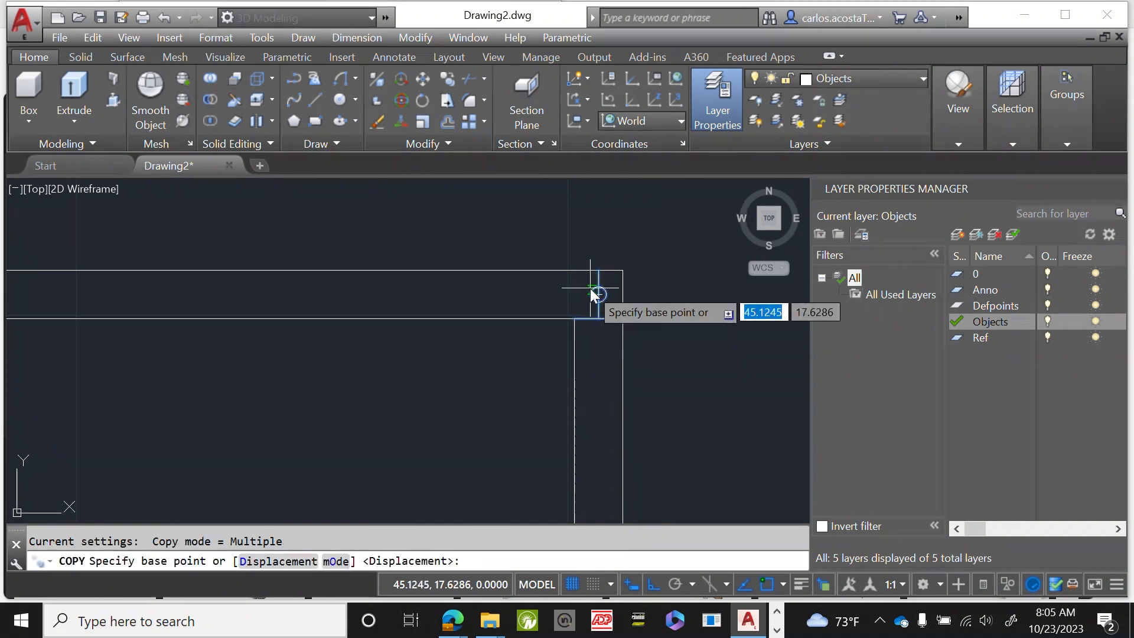
left_click(590, 289)
scroll(557, 315, "down", 3)
scroll(451, 316, "up", 5)
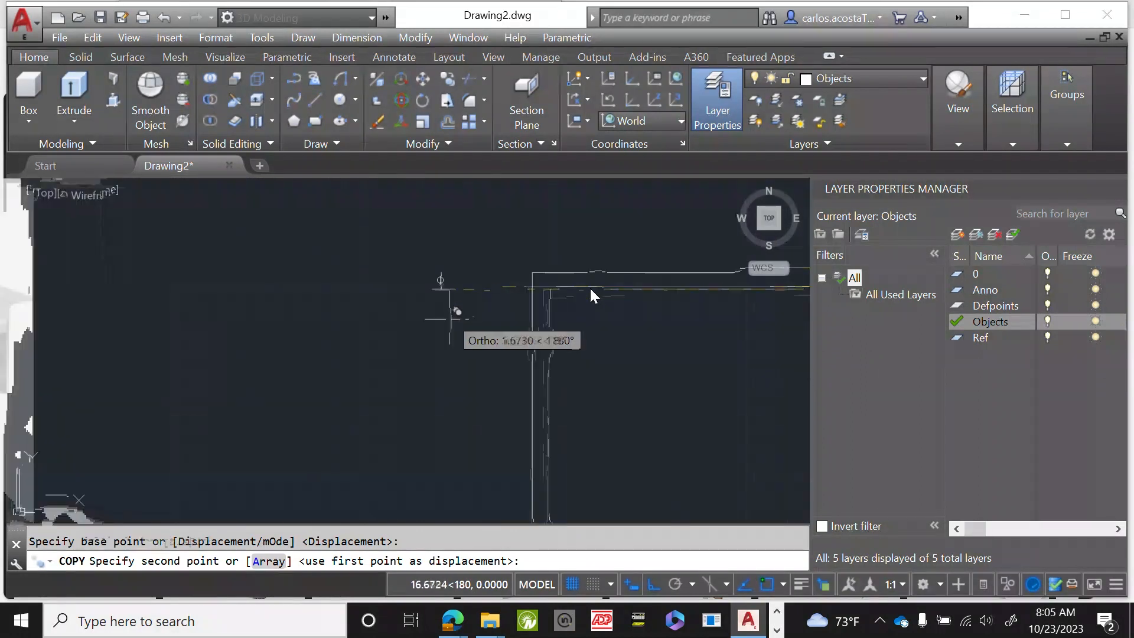
scroll(549, 299, "up", 5)
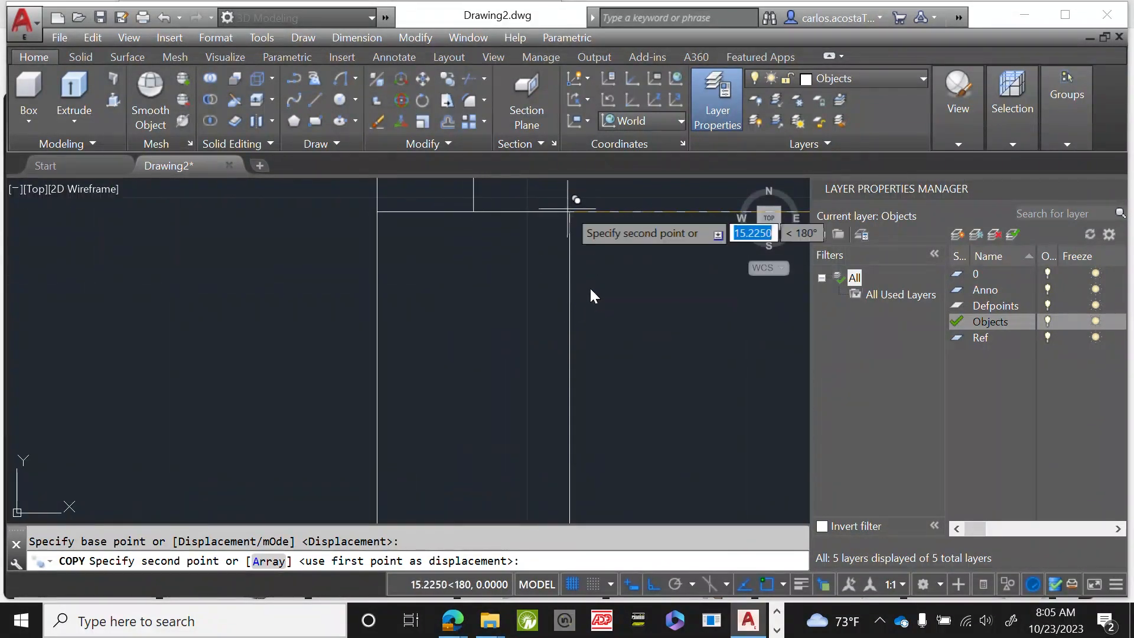
left_click(569, 211)
middle_click_drag(569, 212, 286, 266)
right_click(248, 307)
left_click(289, 319)
Create a new layer named Coil and make it the current layer.
scroll(295, 322, "down", 1)
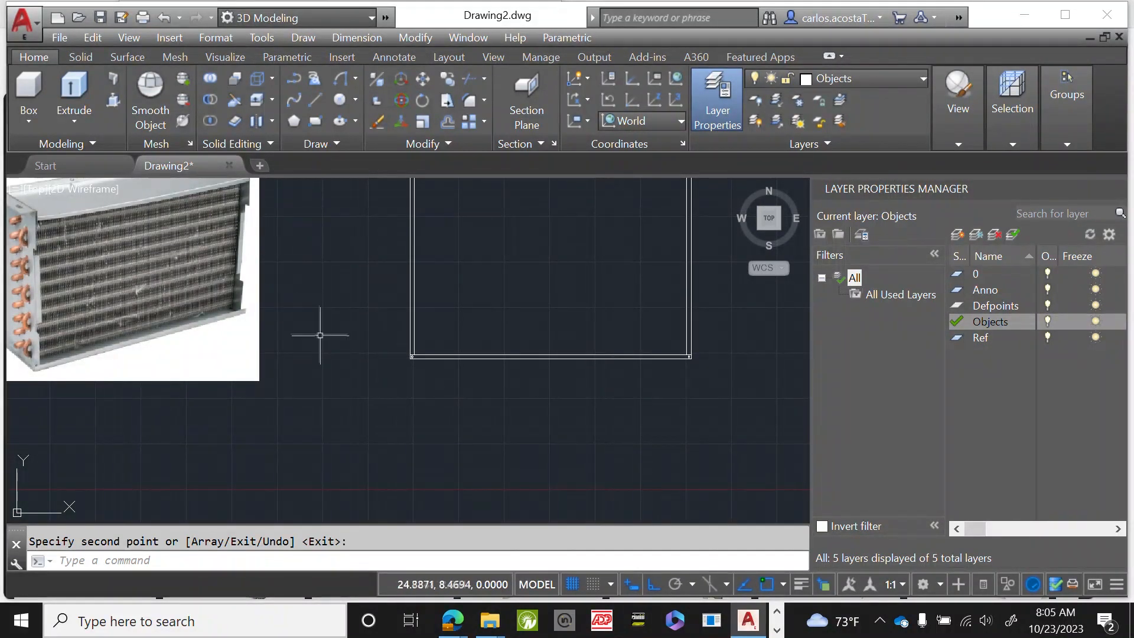
scroll(320, 334, "down", 2)
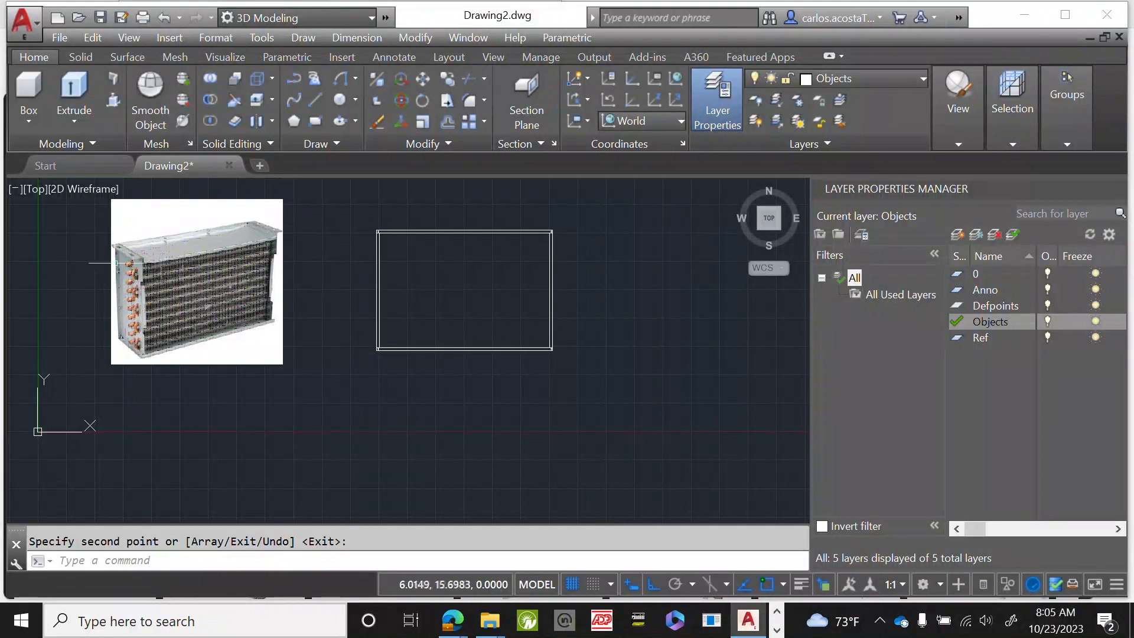
scroll(375, 225, "up", 5)
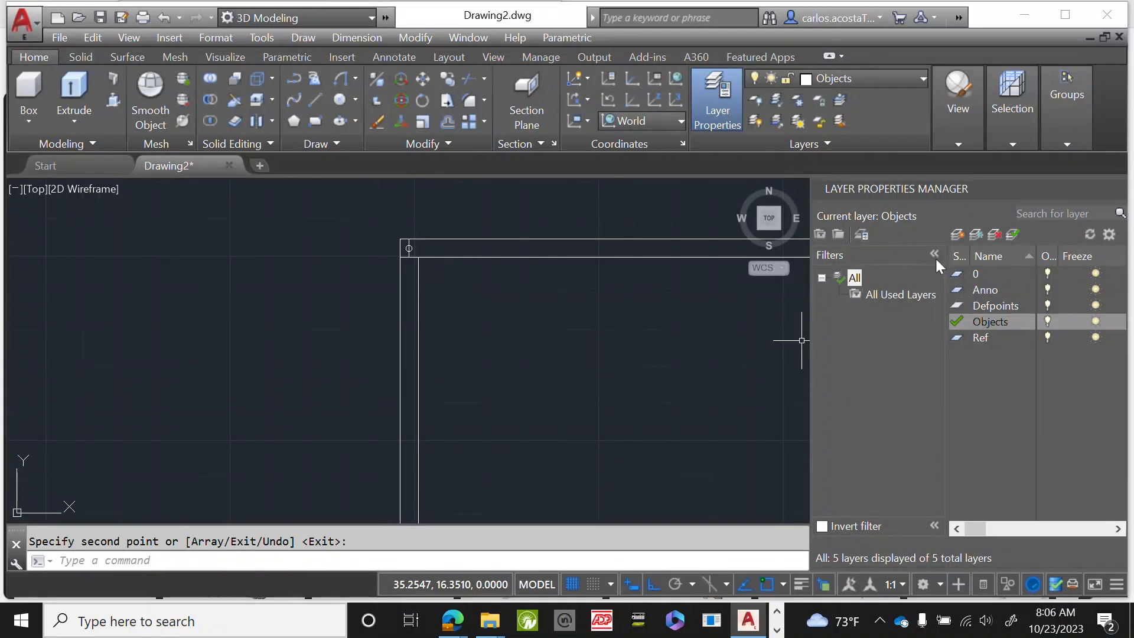
left_click(958, 236)
type("Coil")
key("Return")
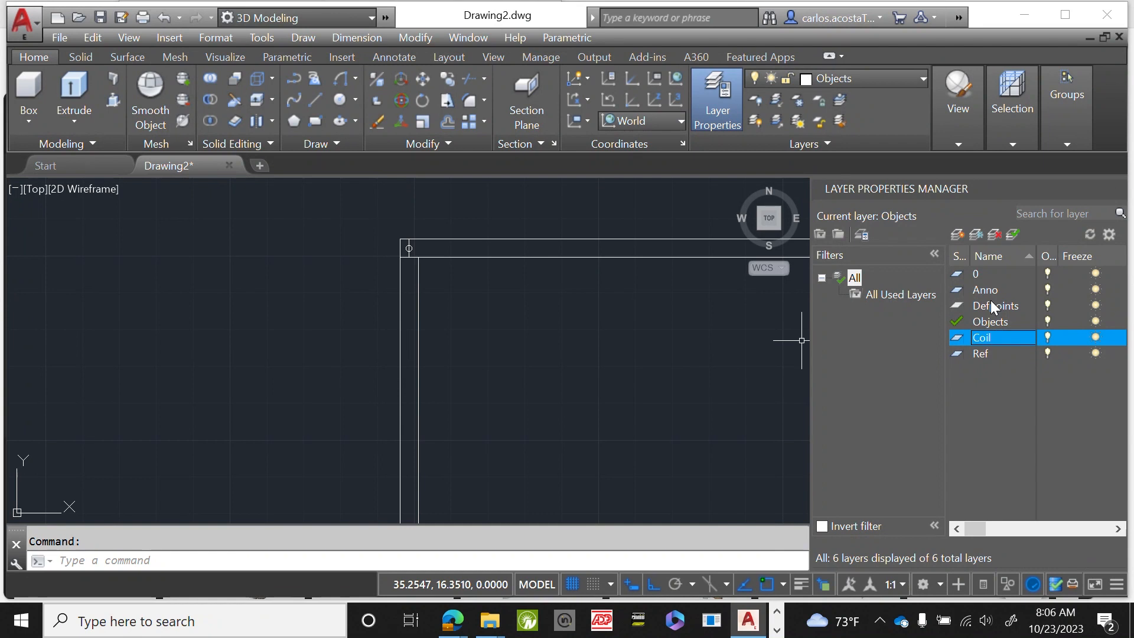
right_click(998, 338)
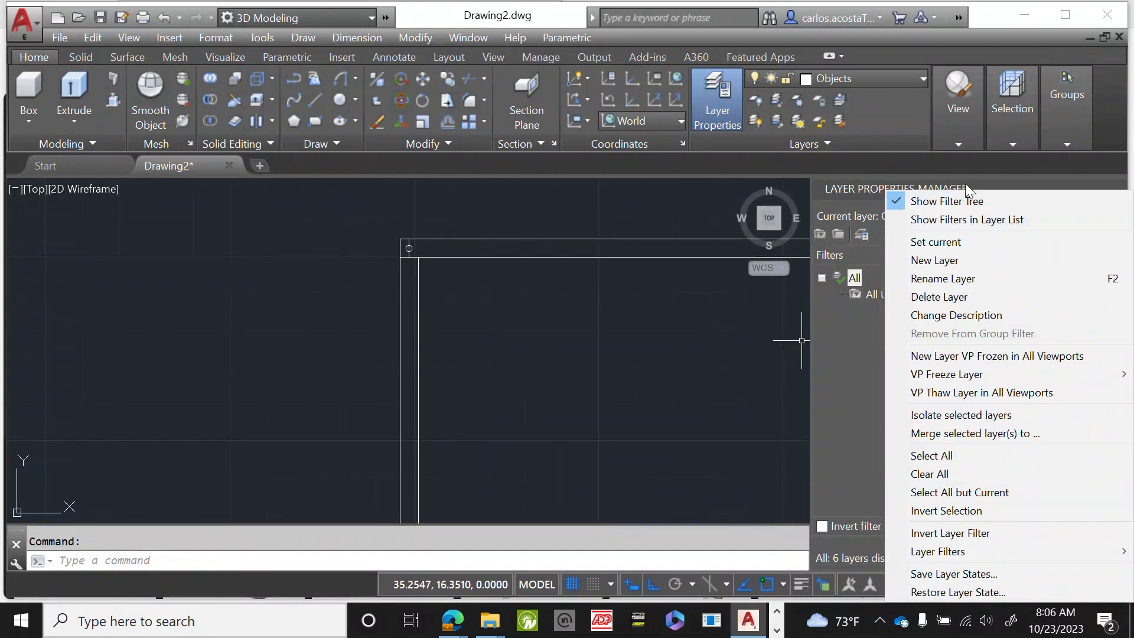
left_click(854, 352)
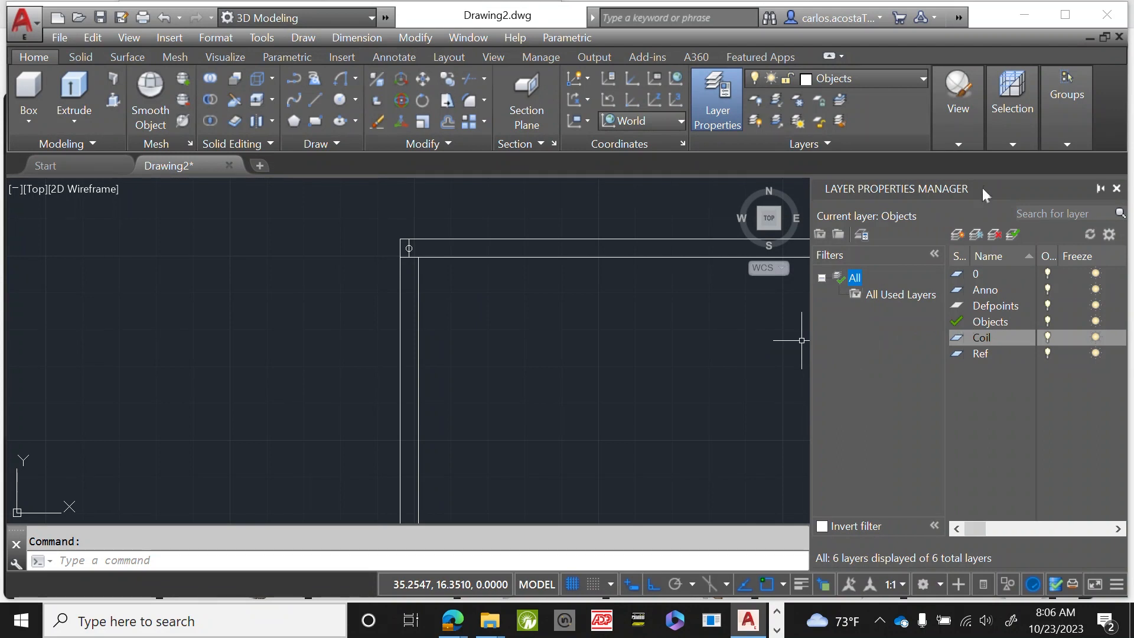
double_click(980, 338)
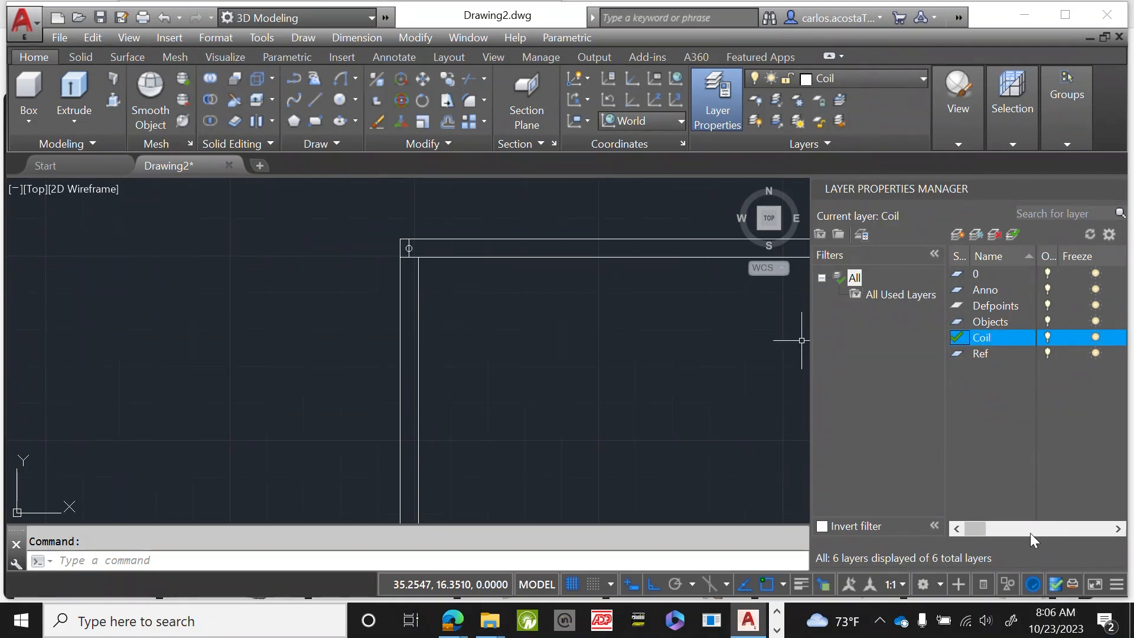
Set the Coil layer's colour to index color 40.
left_click(1118, 529)
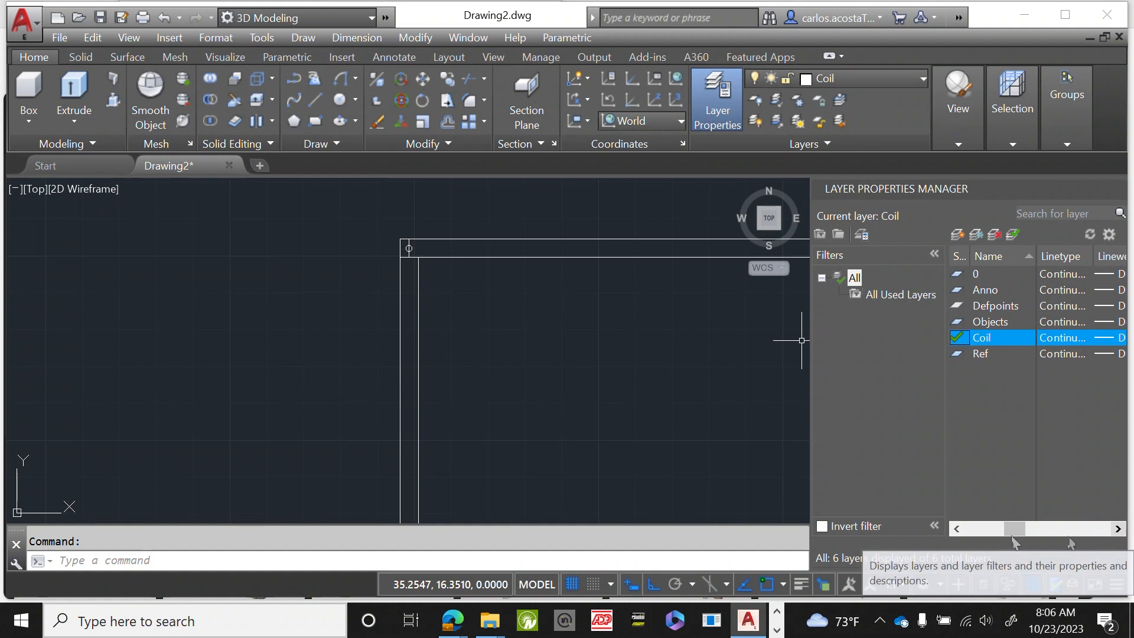
left_click(957, 529)
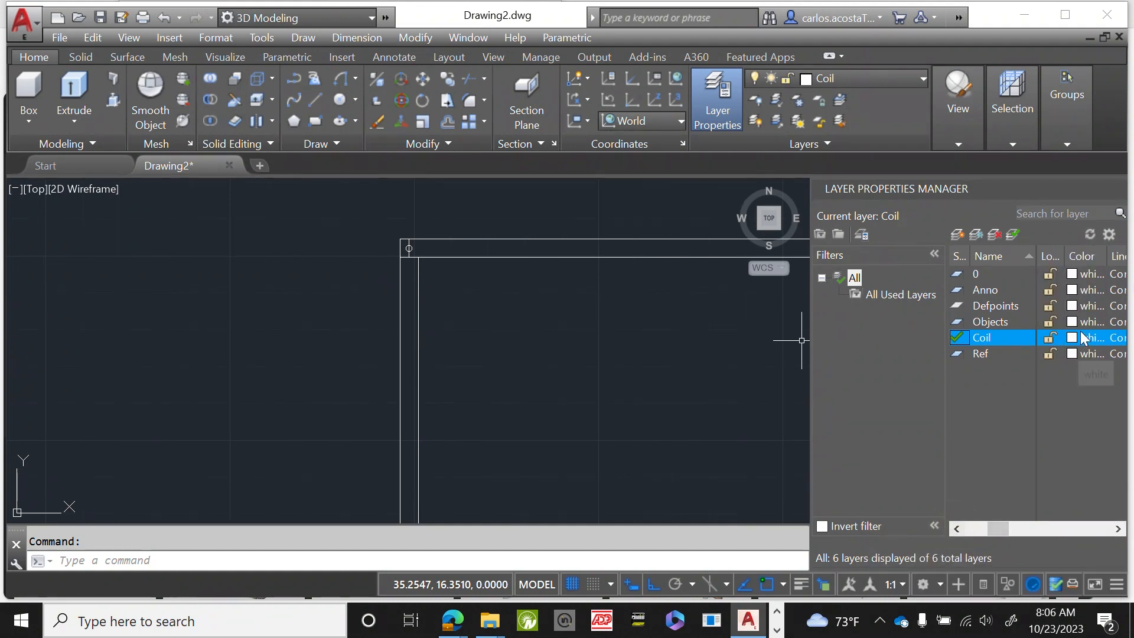
left_click(1073, 338)
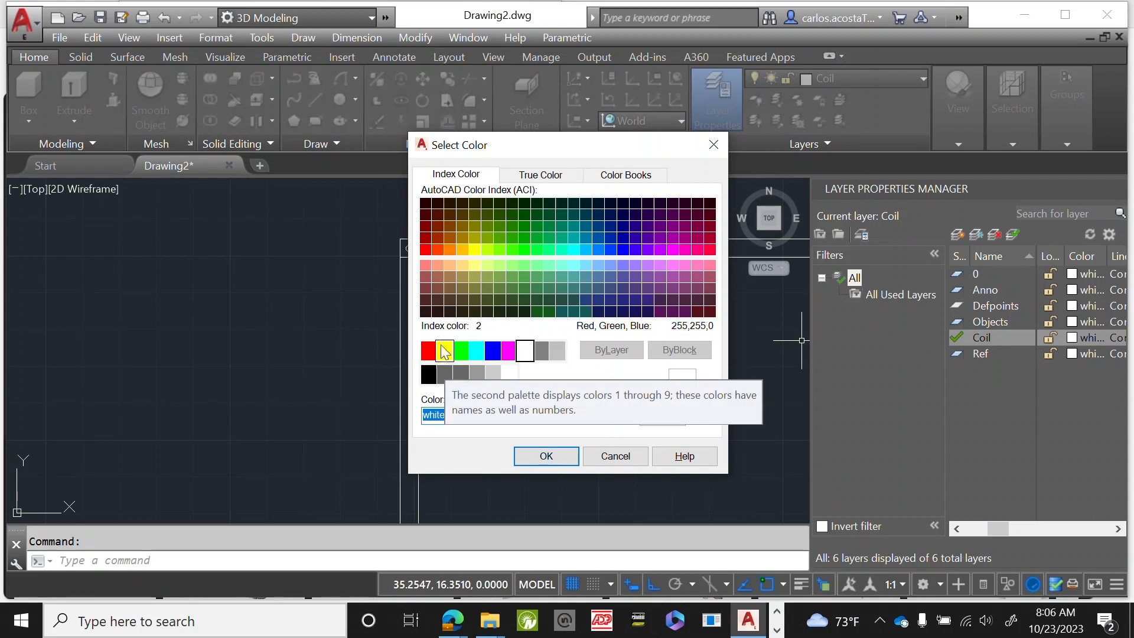
left_click(462, 249)
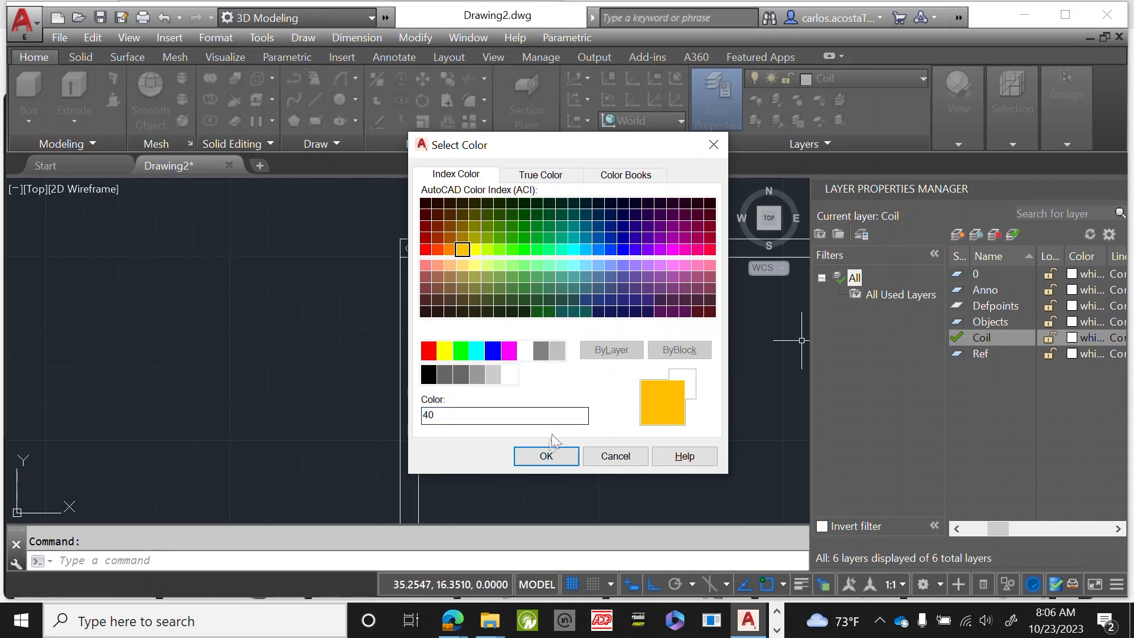
left_click(544, 456)
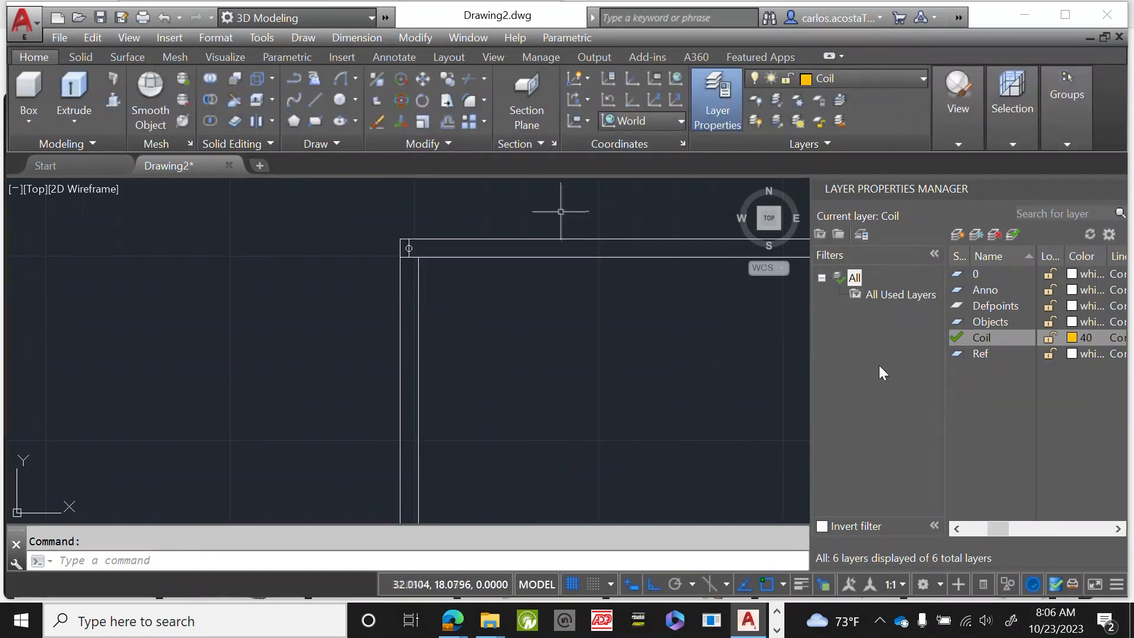
Measure the frame's left side with a temporary line from its outer upper-left corner to its outer lower-left corner.
scroll(319, 268, "down", 3)
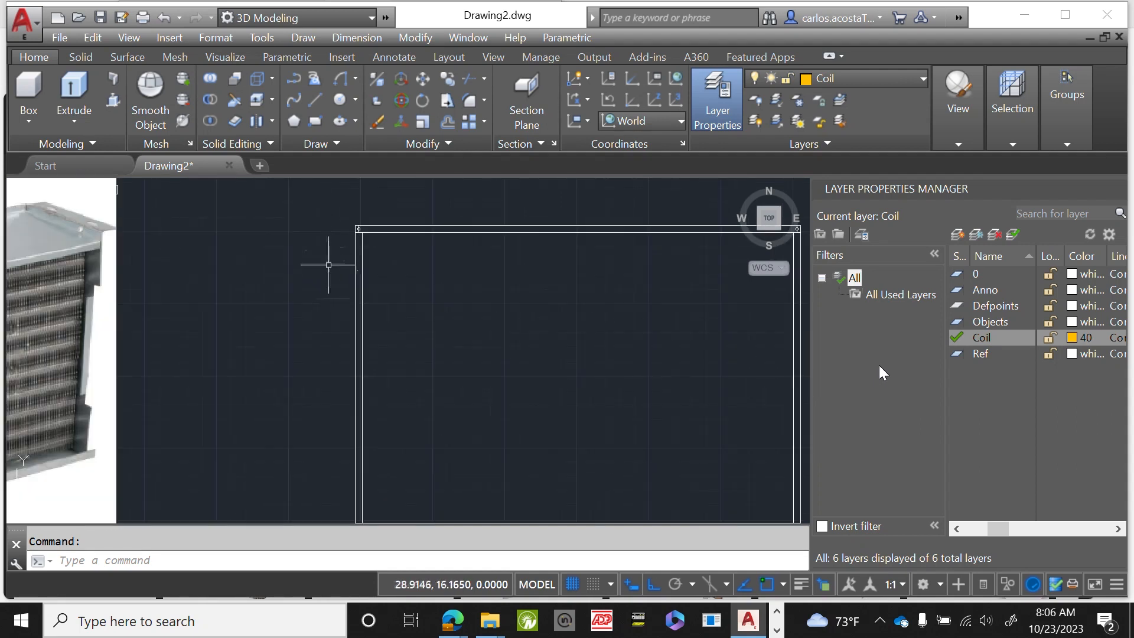
scroll(266, 286, "up", 2)
scroll(318, 292, "down", 4)
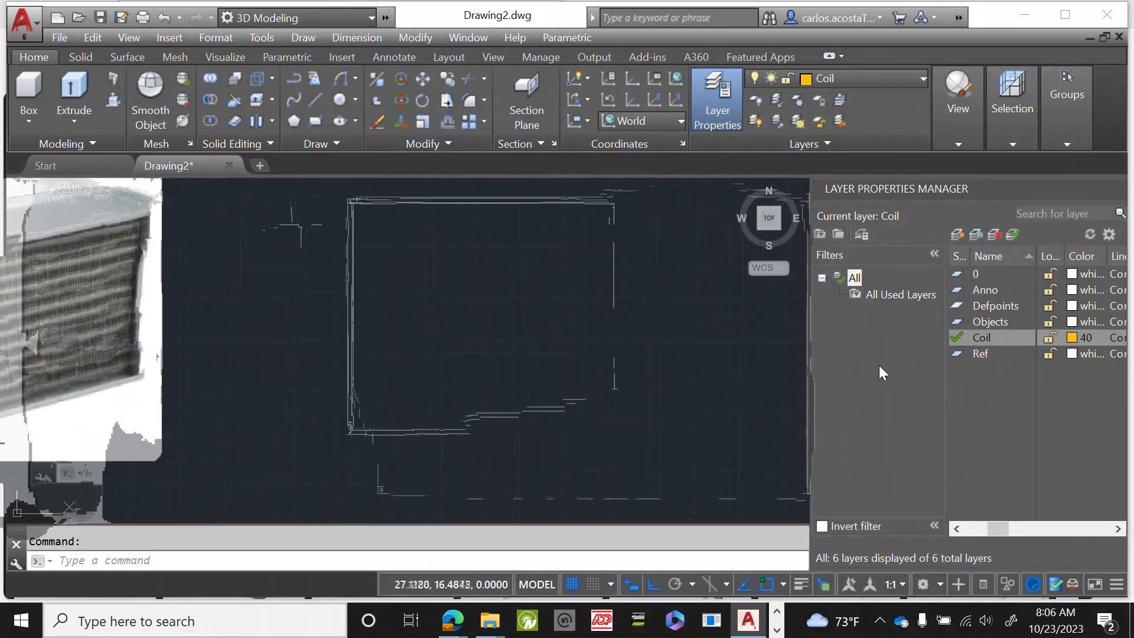
scroll(286, 241, "up", 4)
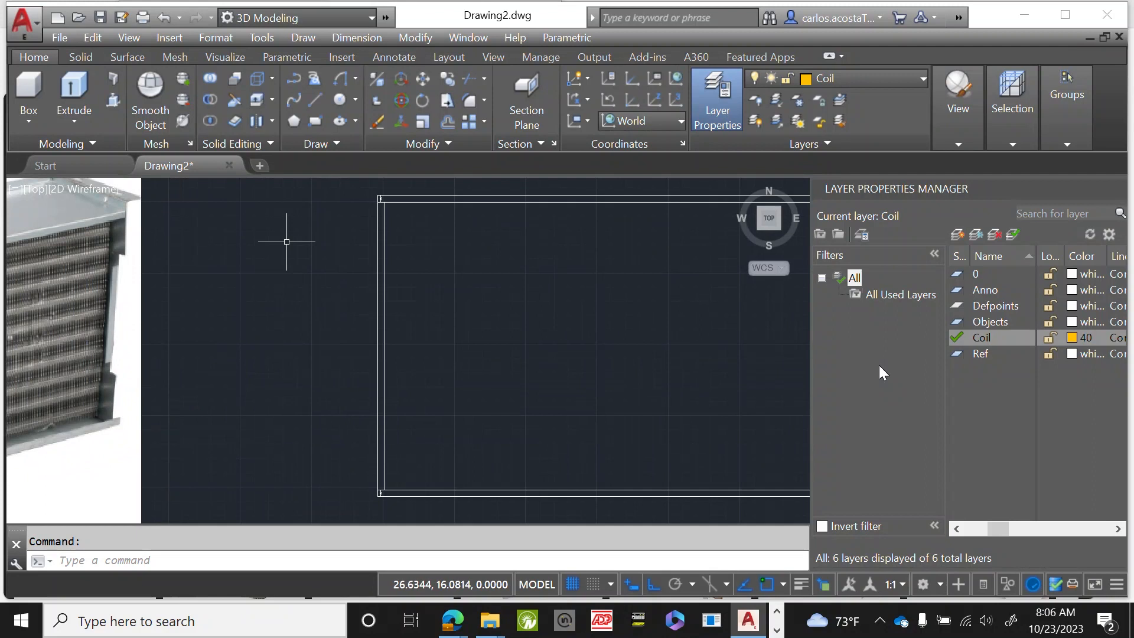
key("Return")
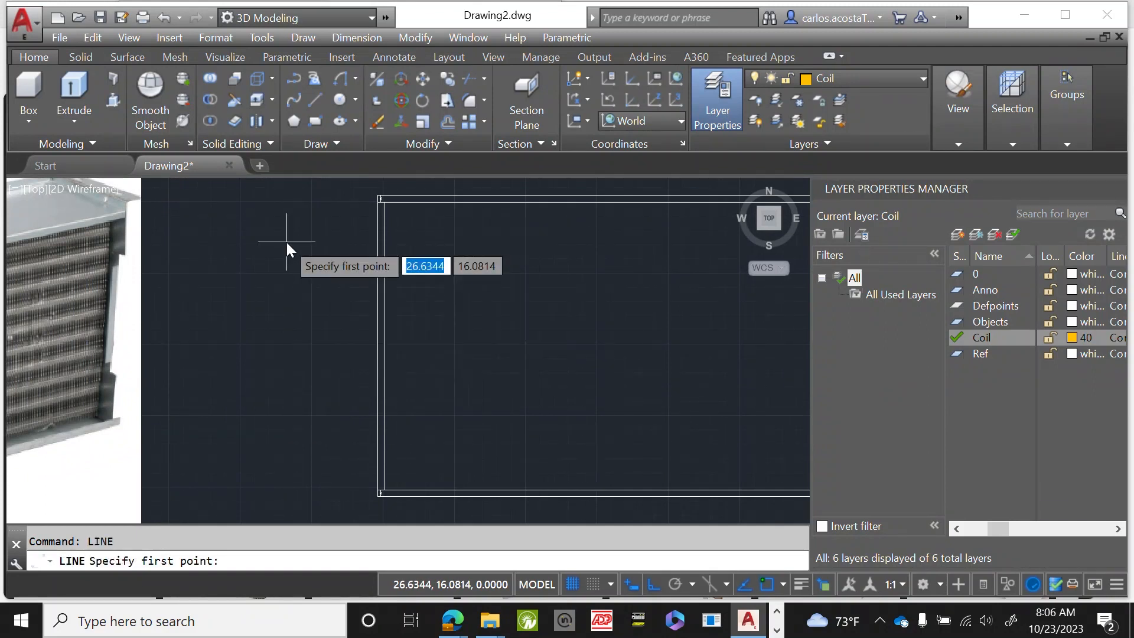
scroll(381, 196, "up", 6)
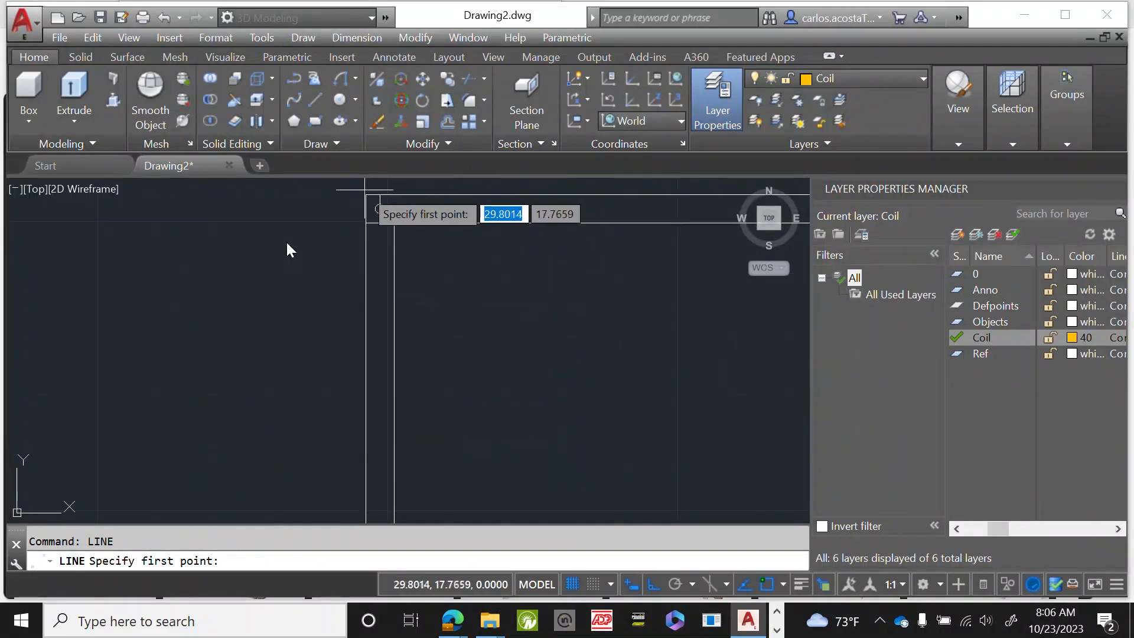
left_click(366, 194)
scroll(366, 201, "down", 5)
scroll(355, 260, "up", 5)
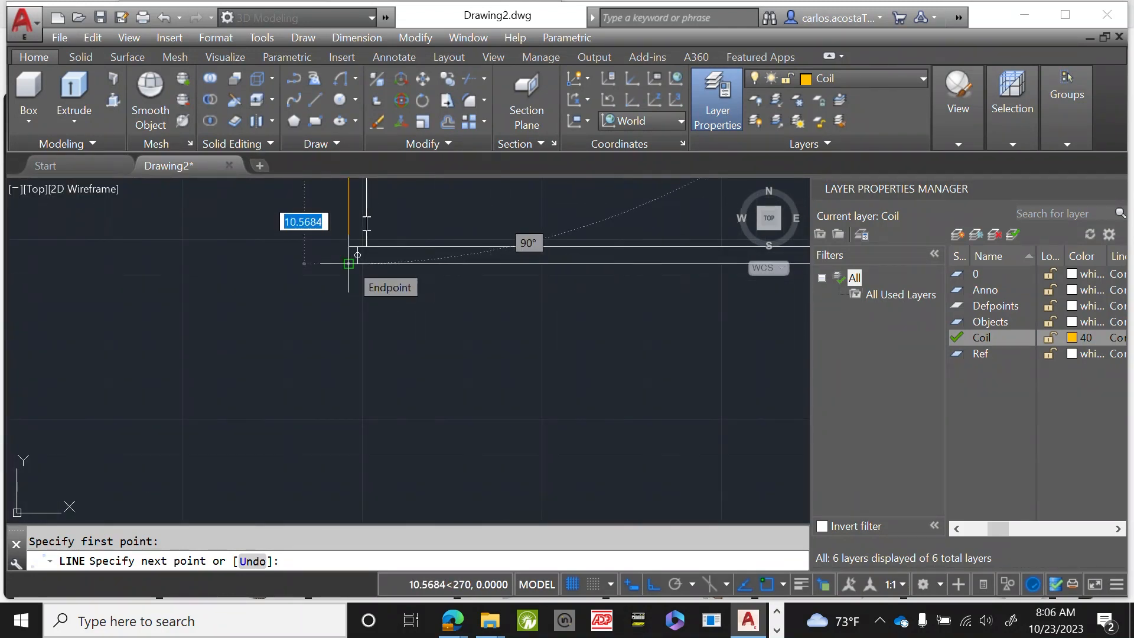
key("Escape")
Examine the copper tube bends in the reference photo and compare them with the left side of the frame.
scroll(362, 341, "down", 5)
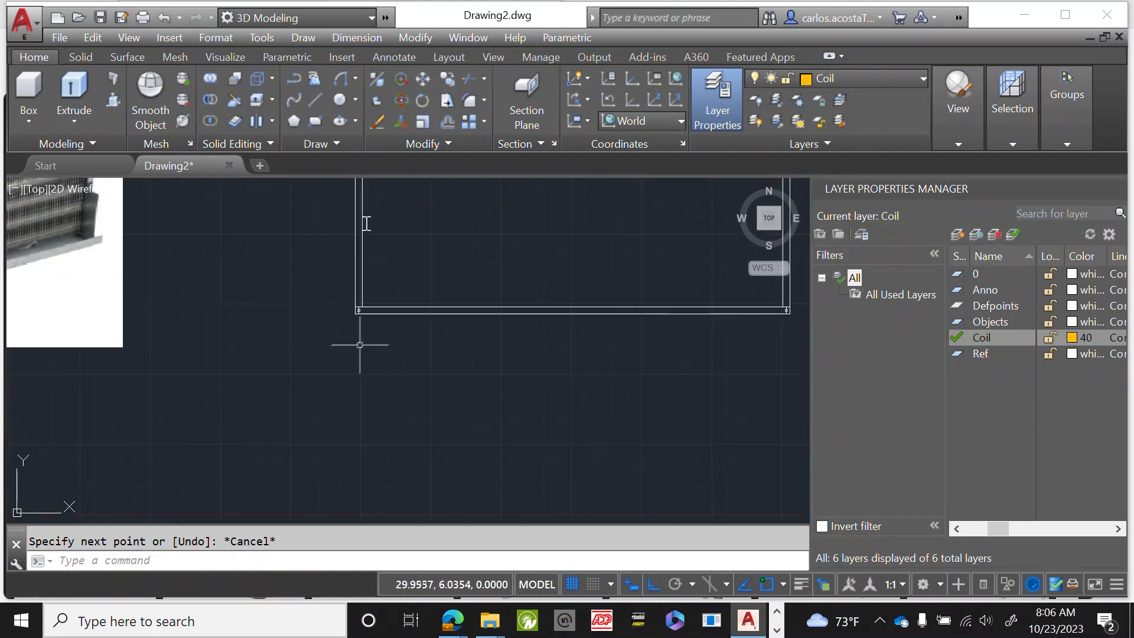
scroll(95, 254, "up", 4)
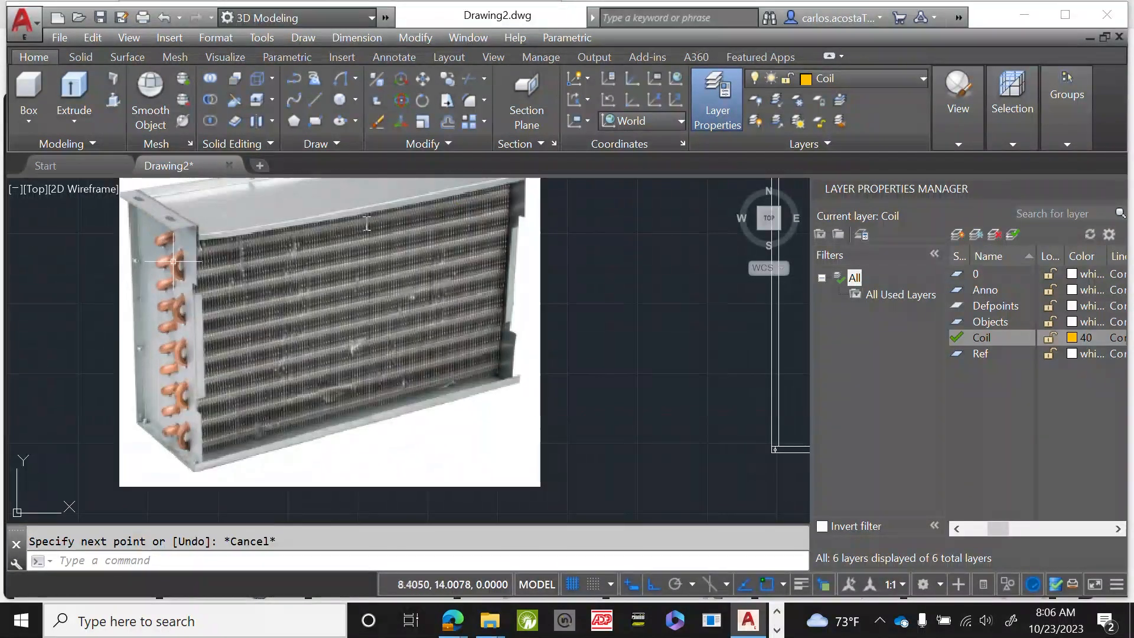
scroll(183, 419, "down", 4)
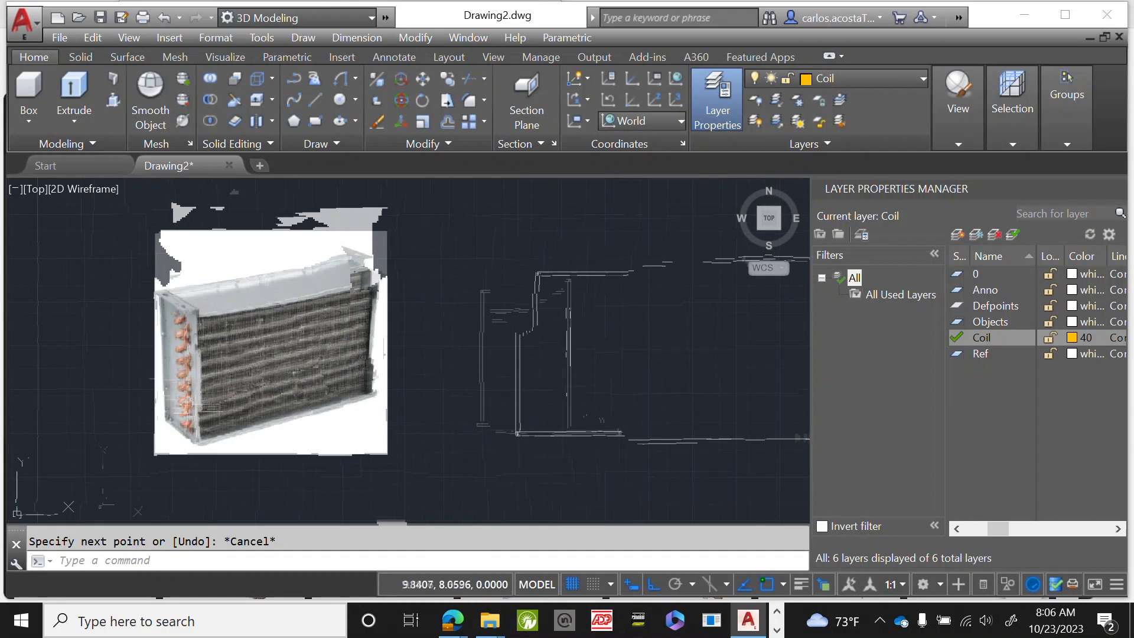
scroll(407, 345, "up", 4)
scroll(389, 331, "down", 4)
scroll(393, 348, "up", 4)
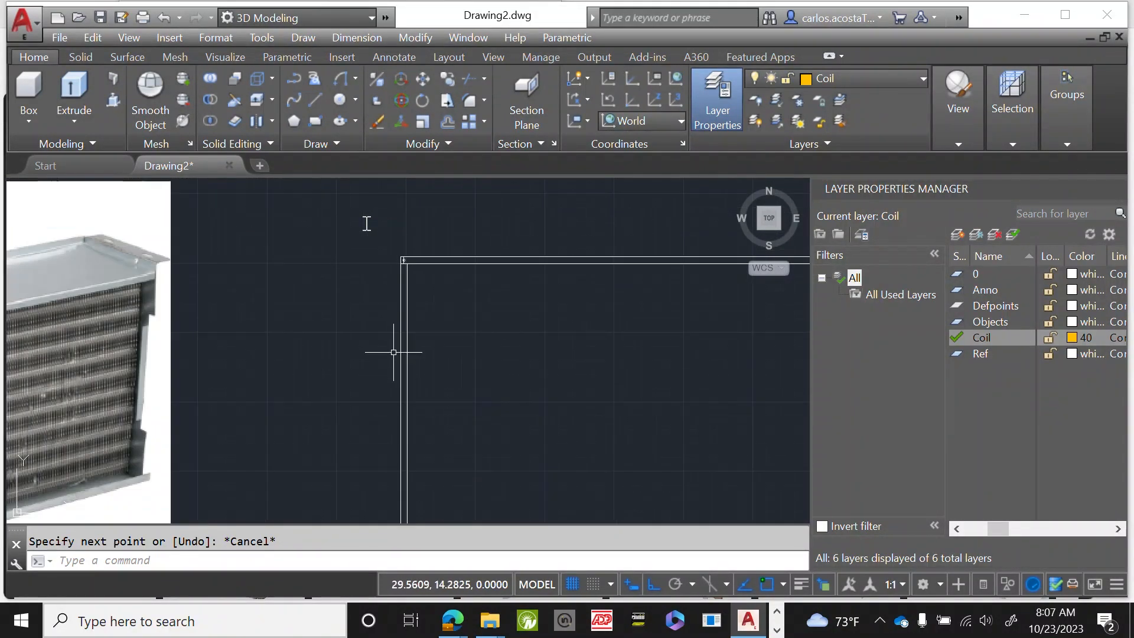
scroll(359, 285, "up", 2)
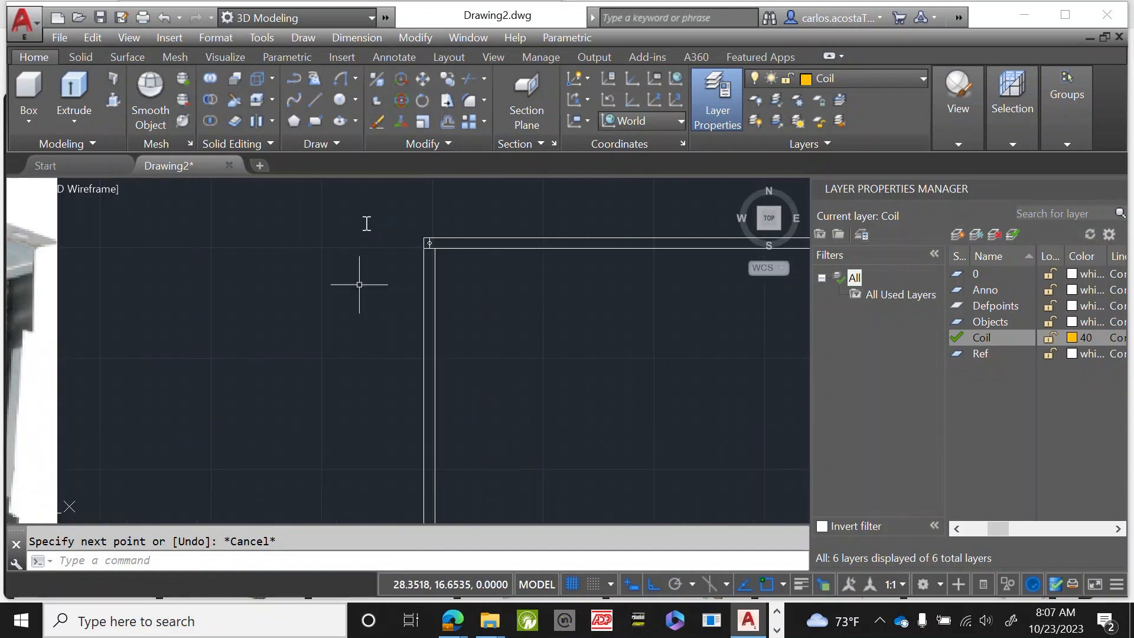
scroll(376, 246, "up", 1)
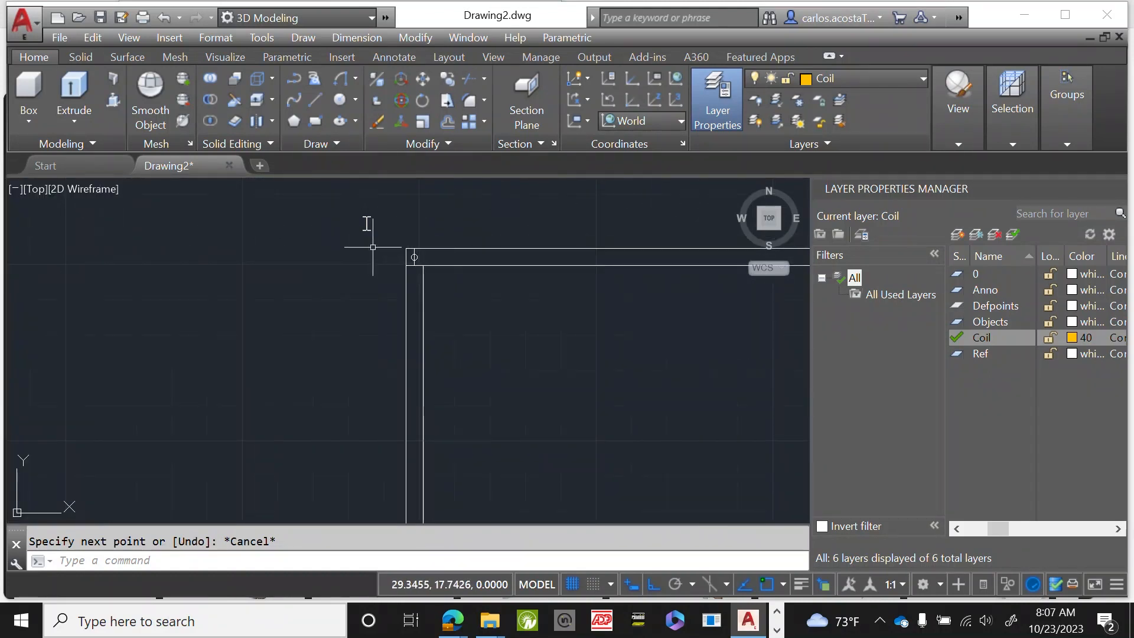
Draw a vertical line 0.5 long straight down from the frame's outer upper-left corner.
type("ne")
key("Return")
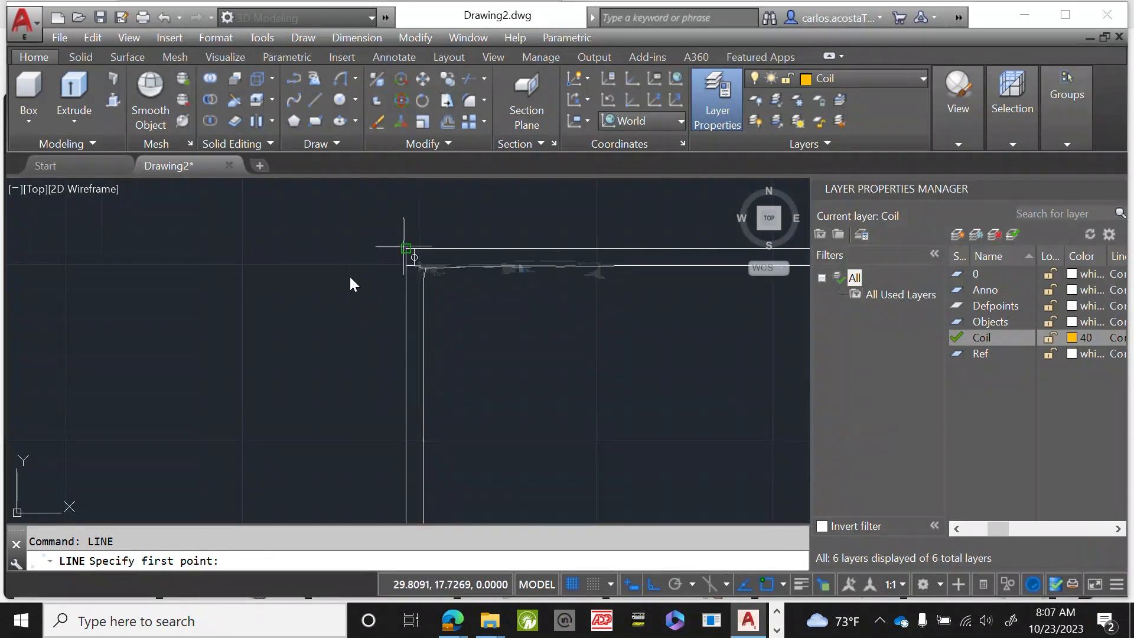
left_click(413, 257)
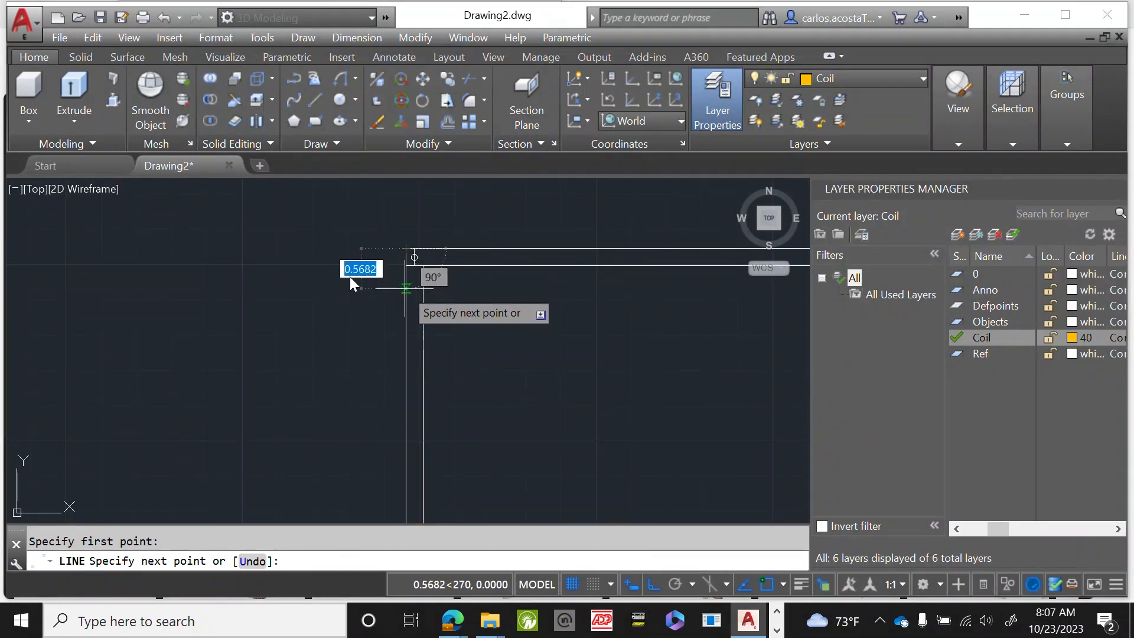
type("0.")
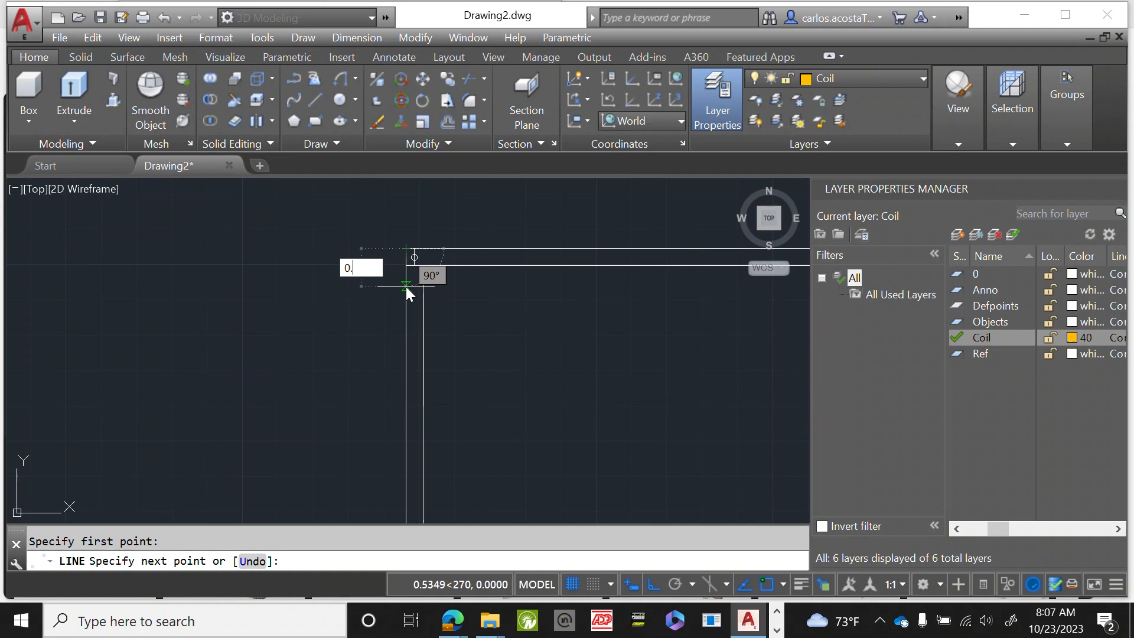
type("5")
key("Return")
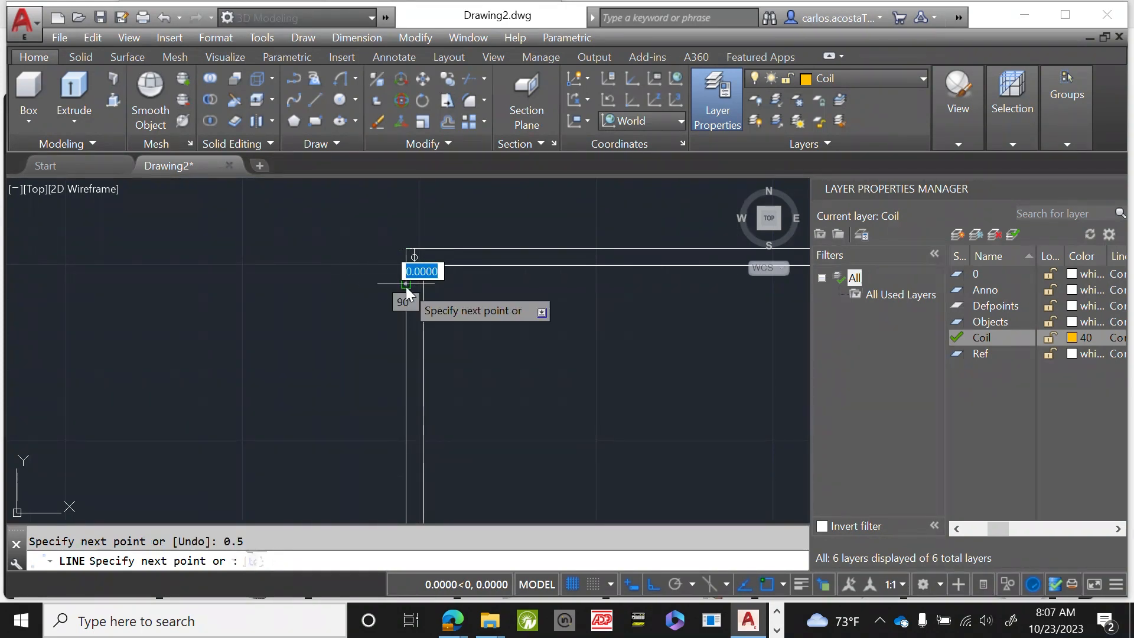
scroll(406, 287, "up", 4)
key("Return")
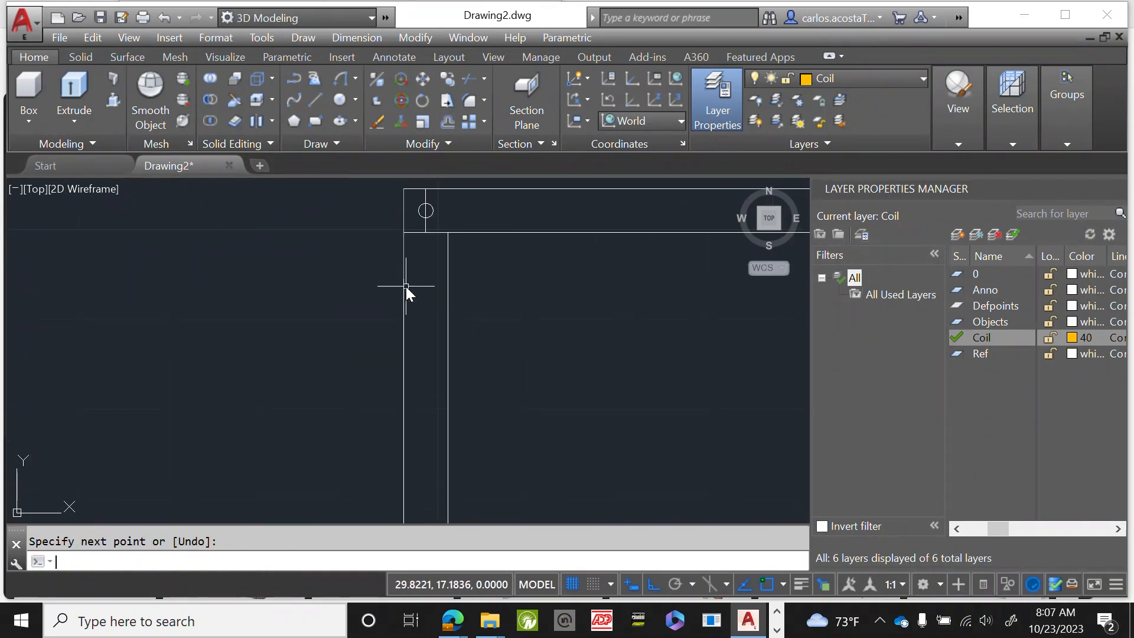
type("arc")
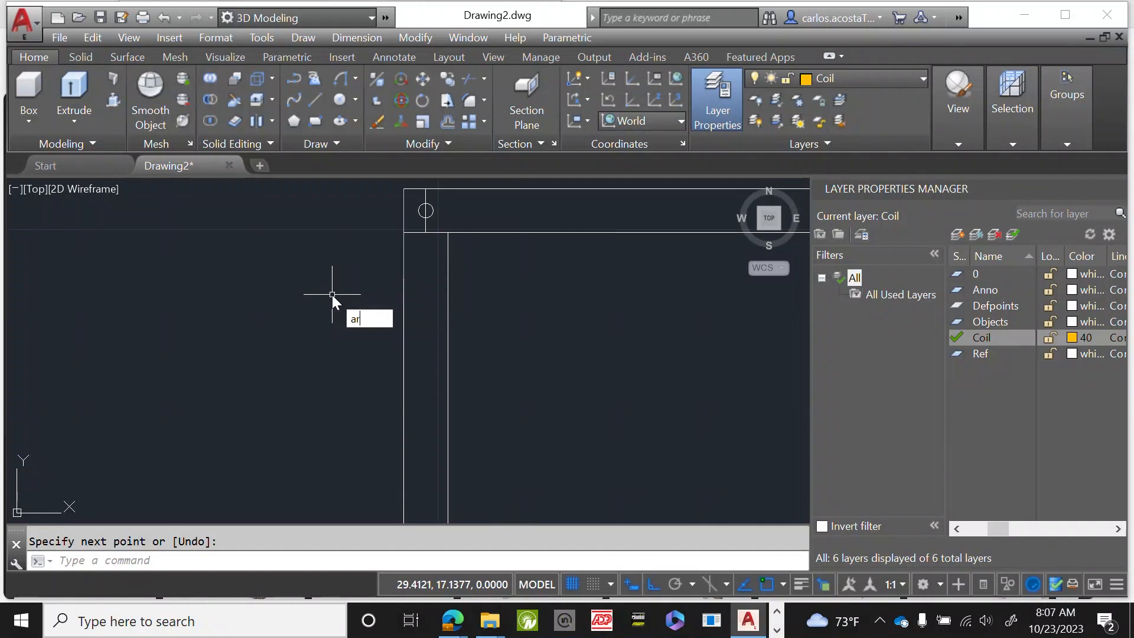
key("Return")
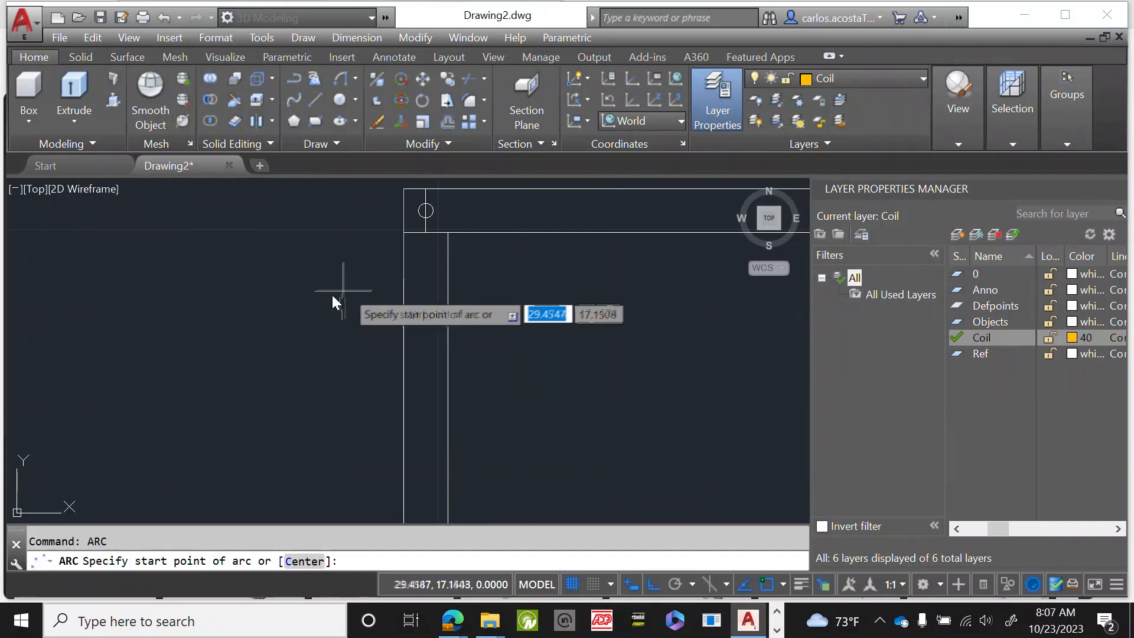
key("Escape")
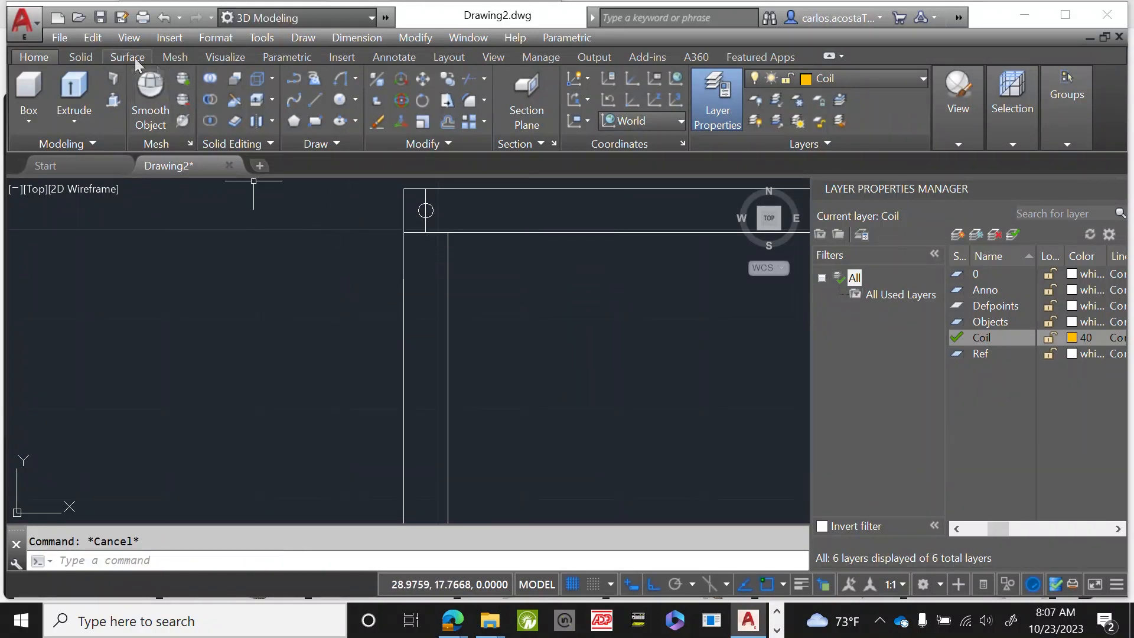
left_click(356, 79)
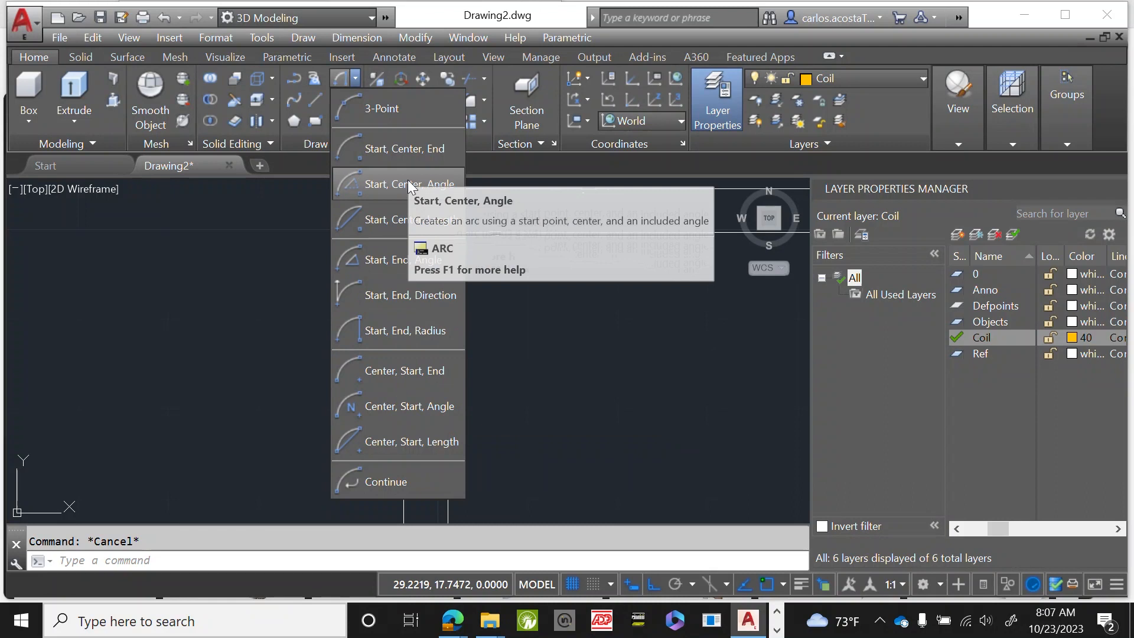
left_click(413, 331)
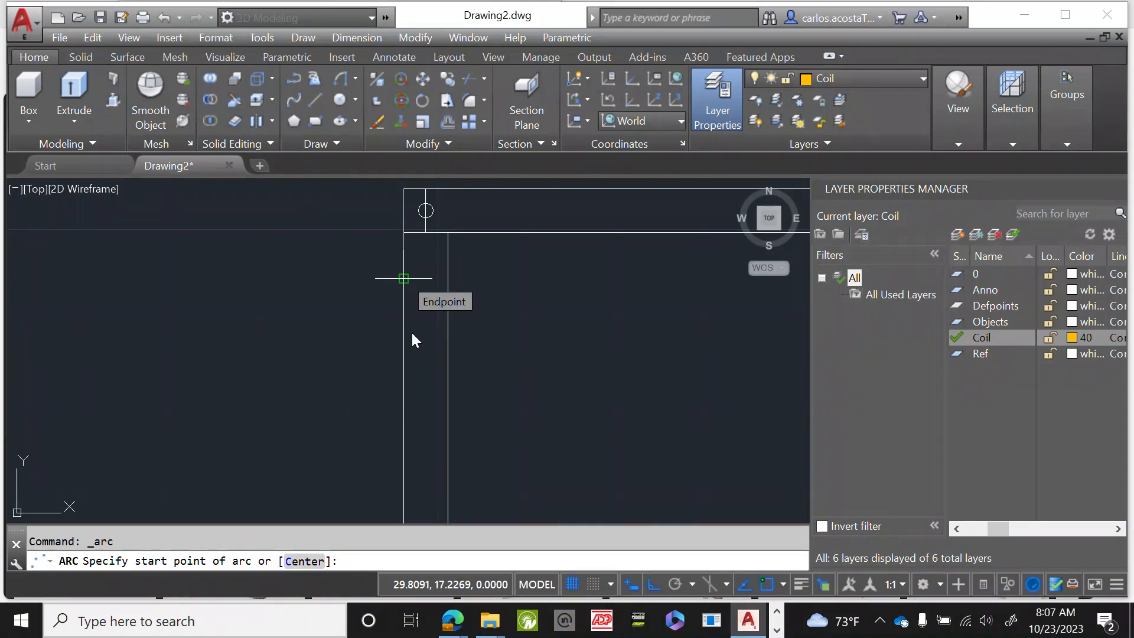
left_click(405, 279)
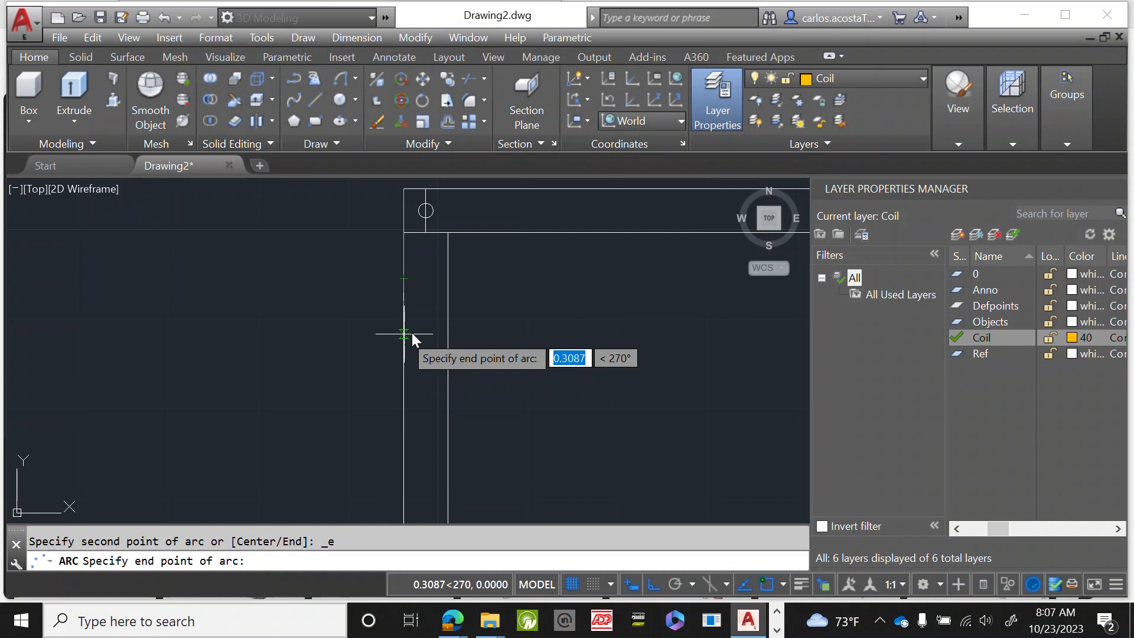
type("0.3")
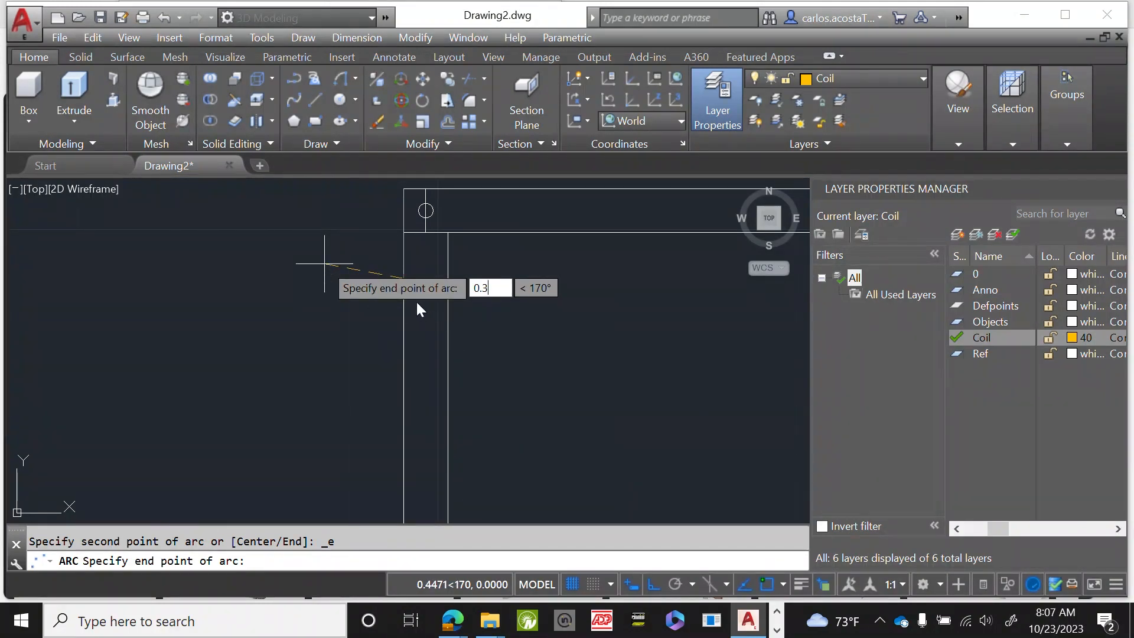
key("Escape")
right_click(342, 347)
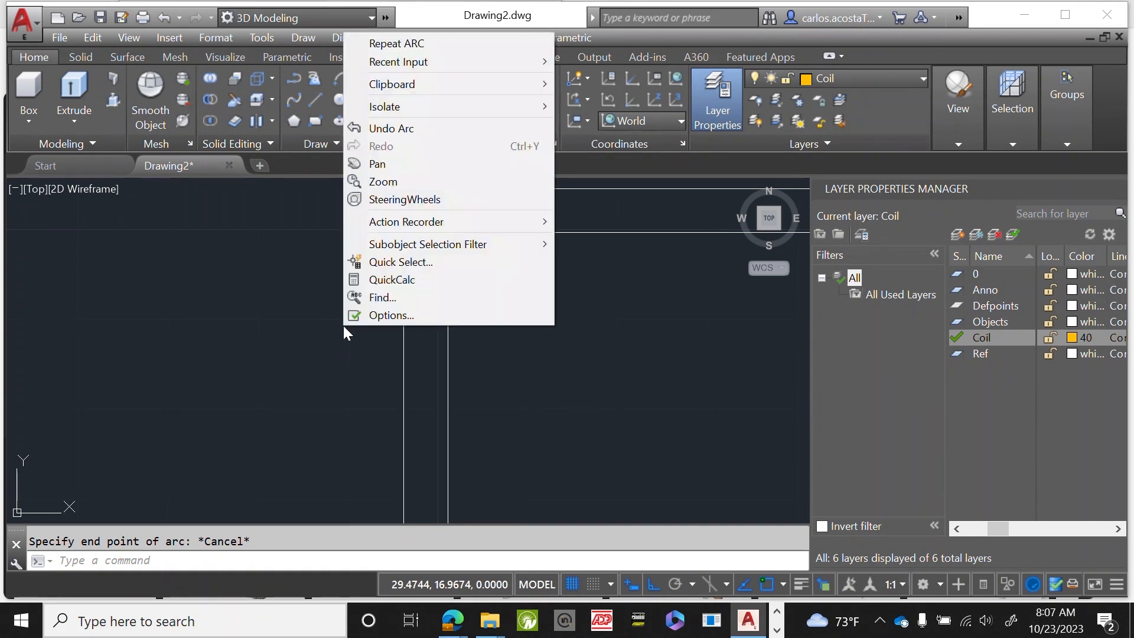
key("Escape")
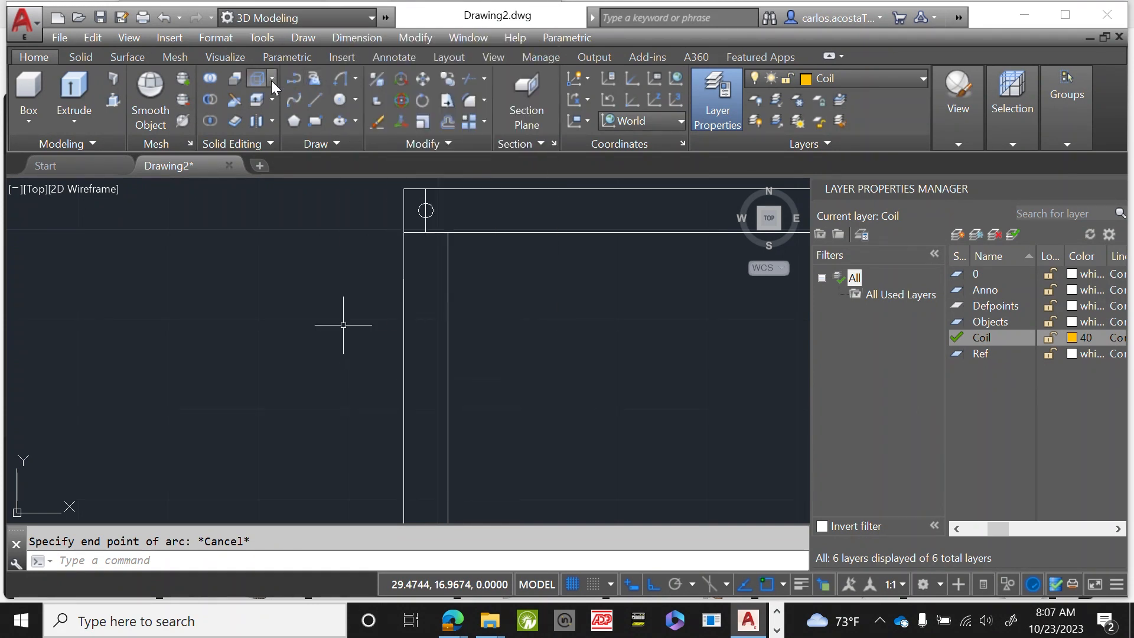
Draw a start-end-radius arc bulging outward from the frame's left side, starting at the short line's lower end, ending 0.25 below, radius about 0.132.
left_click(354, 79)
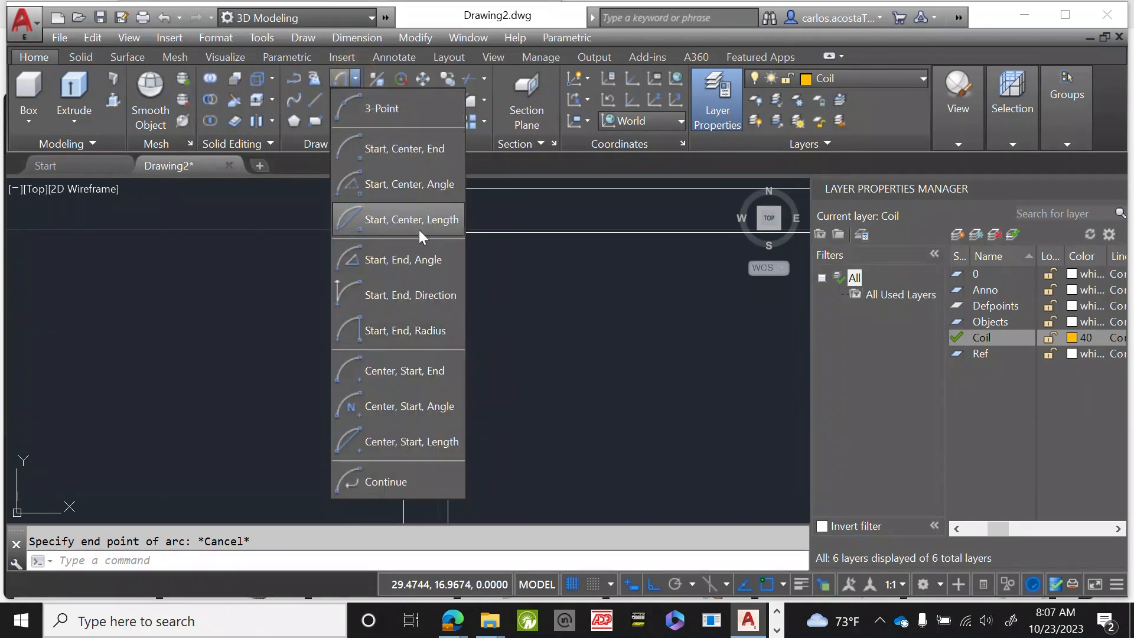
left_click(425, 295)
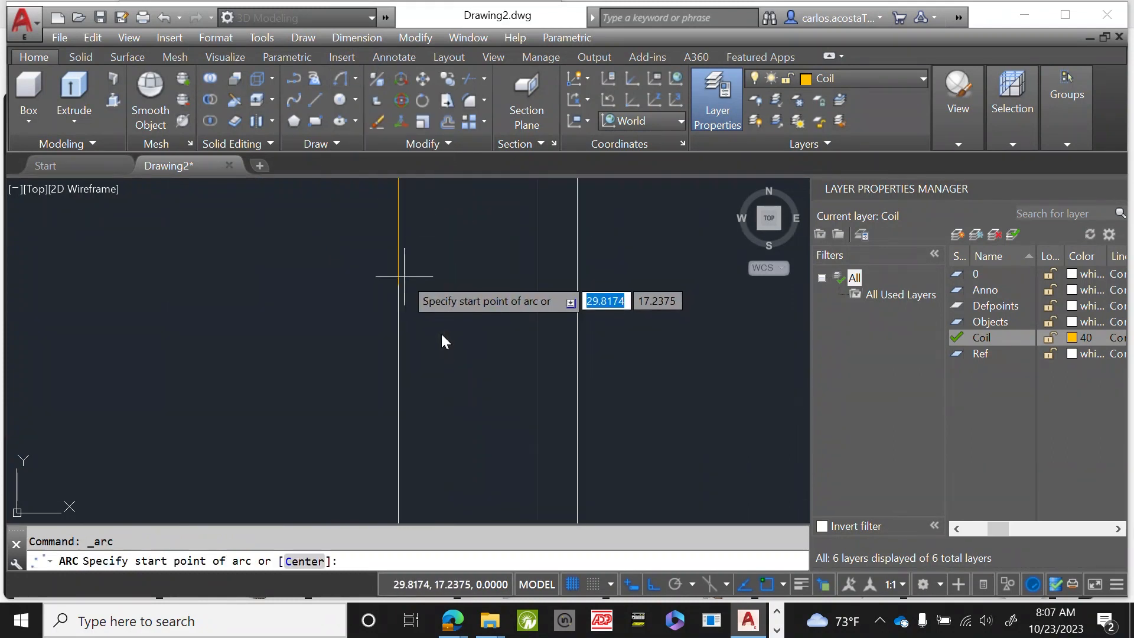
left_click(396, 286)
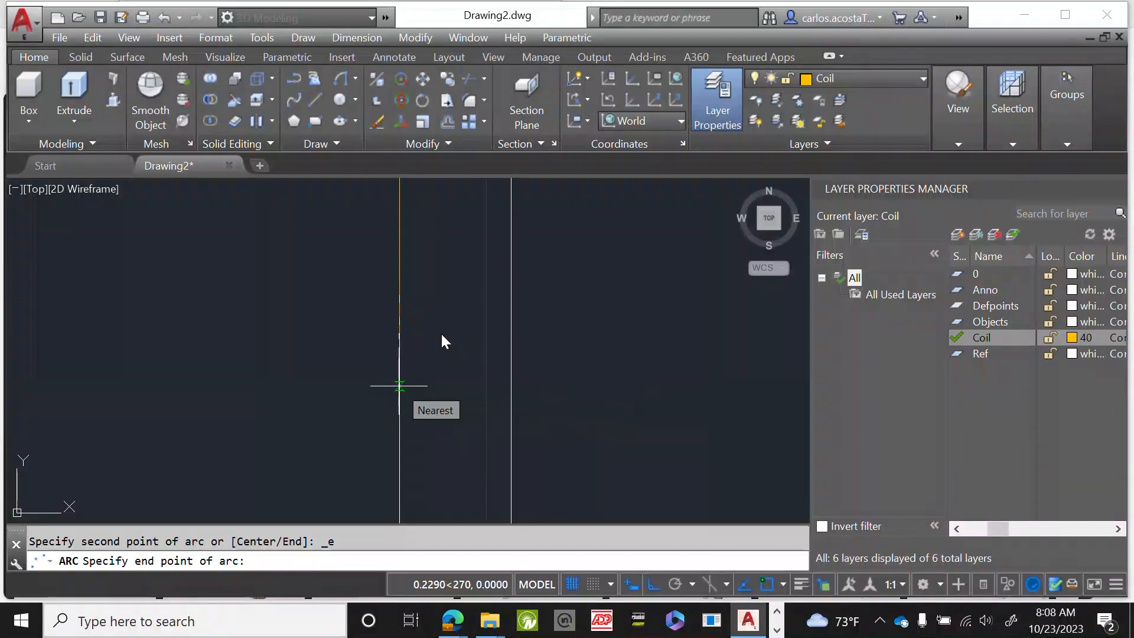
type("0.25")
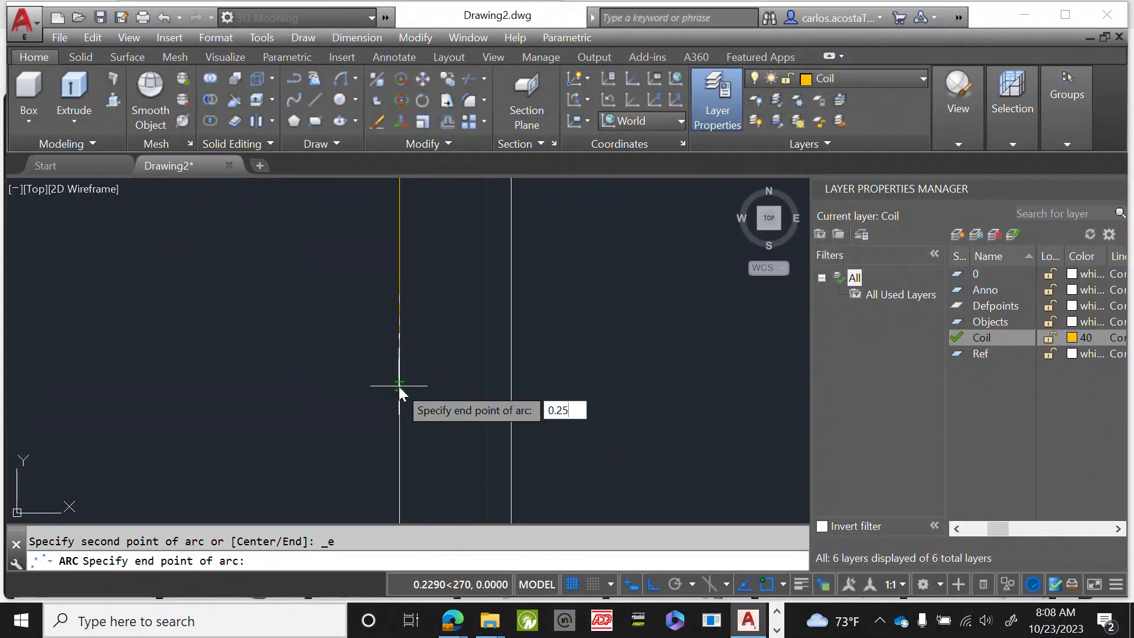
key("Return")
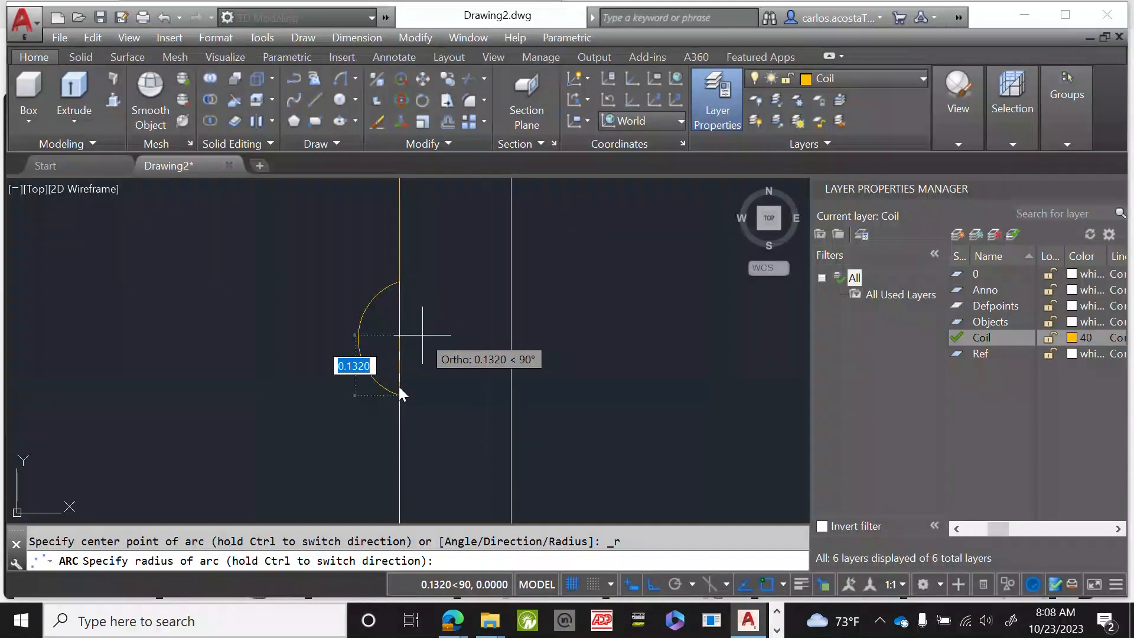
left_click(422, 335)
scroll(378, 319, "down", 5)
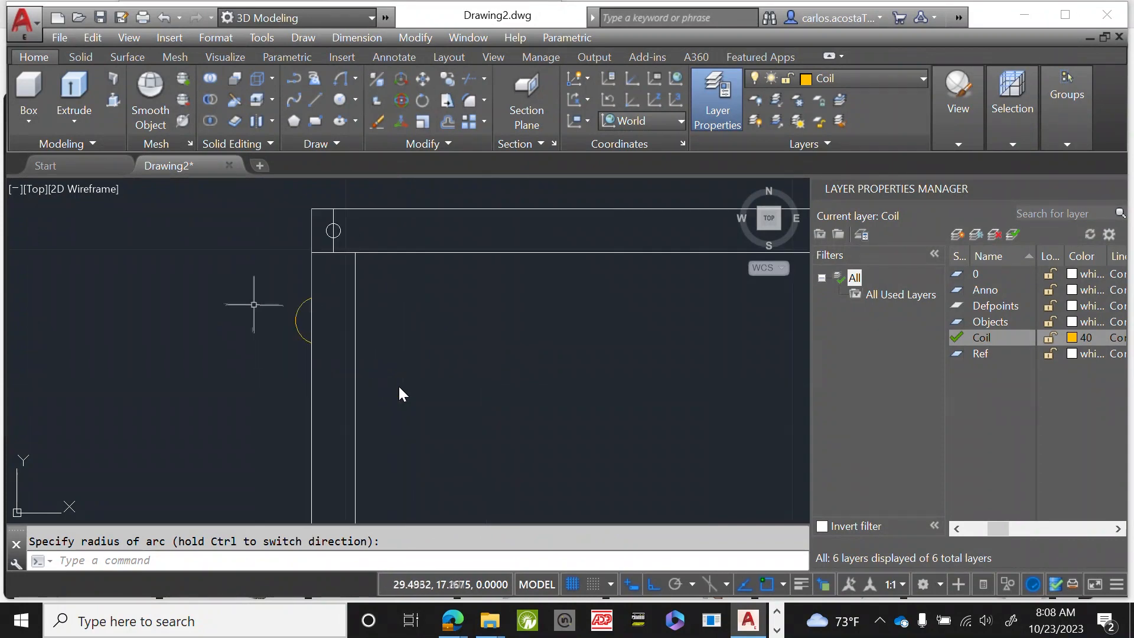
scroll(511, 309, "down", 2)
scroll(555, 335, "down", 3)
scroll(588, 359, "up", 3)
scroll(364, 229, "up", 5)
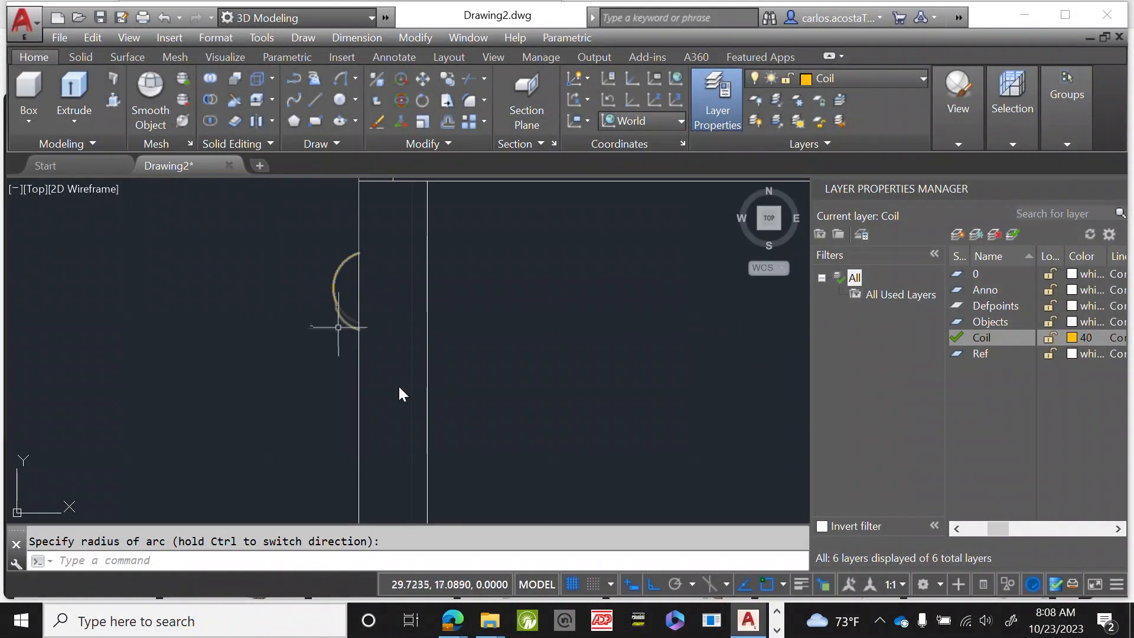
scroll(331, 340, "down", 2)
scroll(292, 331, "up", 2)
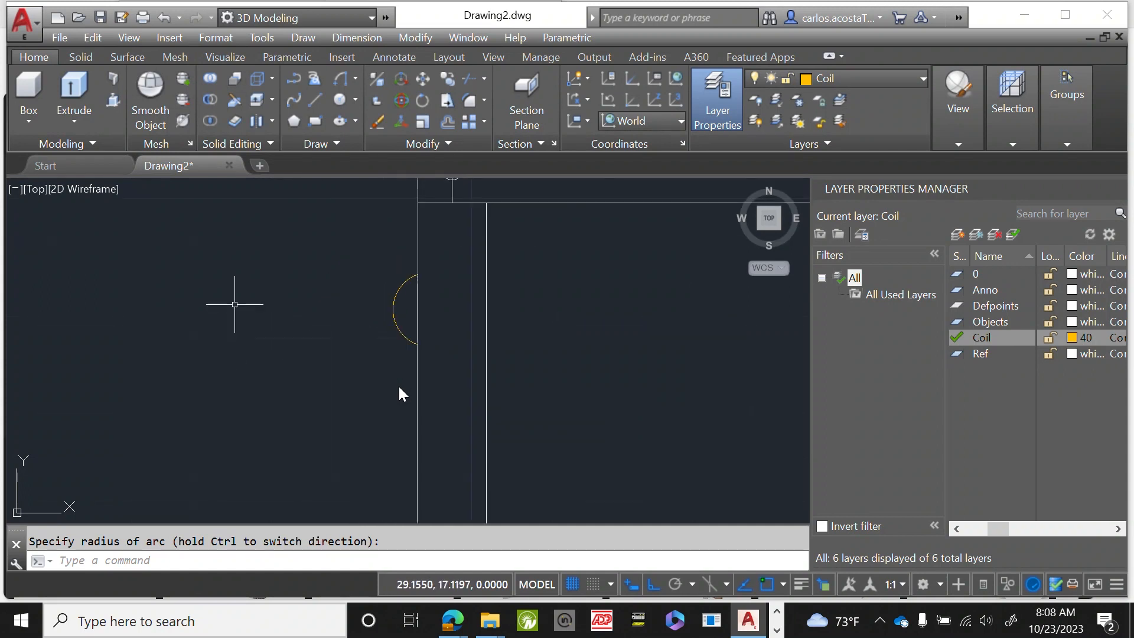
left_click(405, 348)
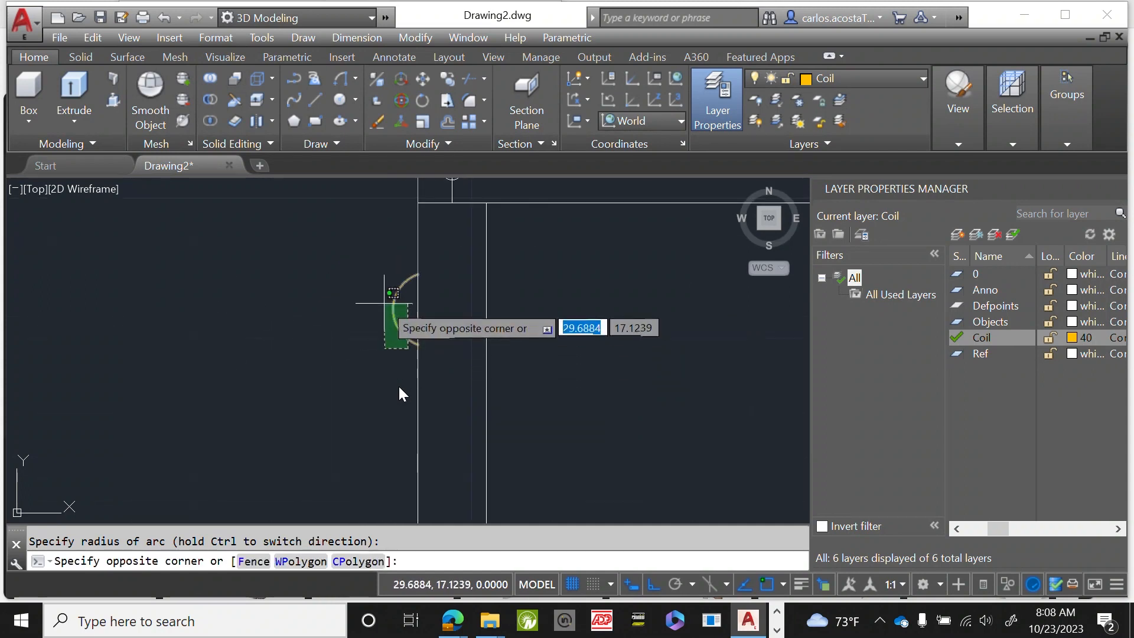
left_click(383, 304)
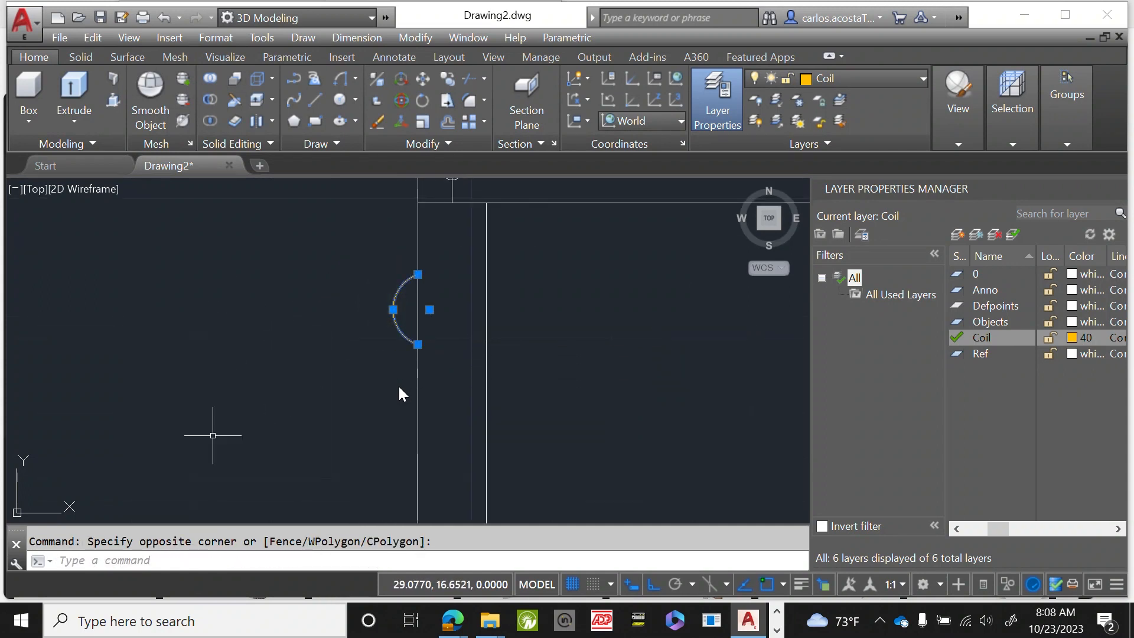
type("o")
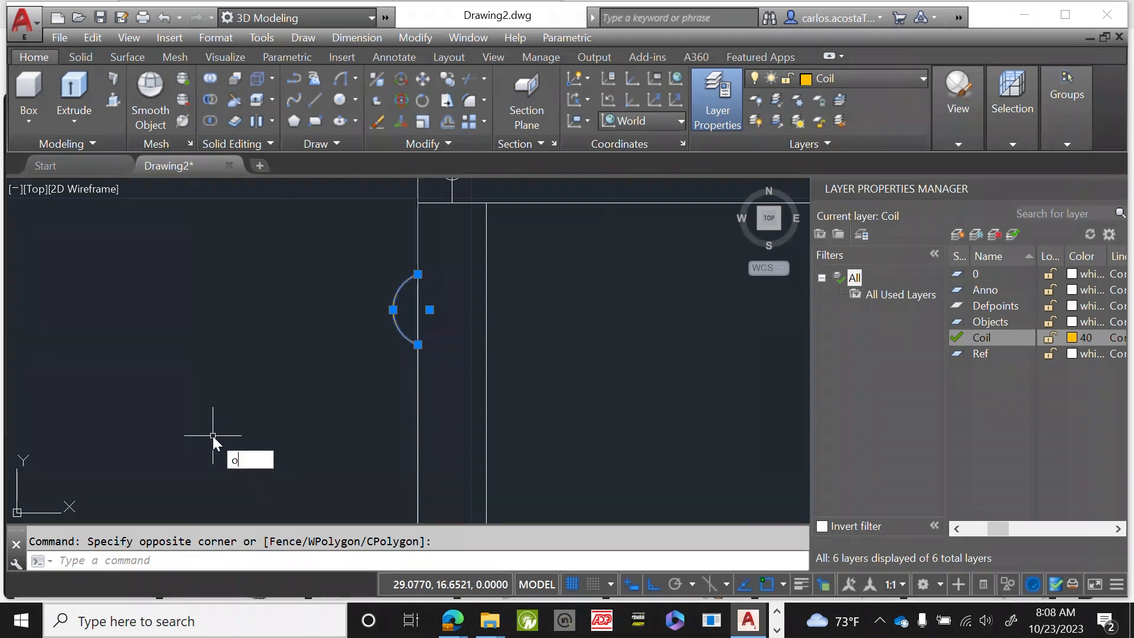
key("Return")
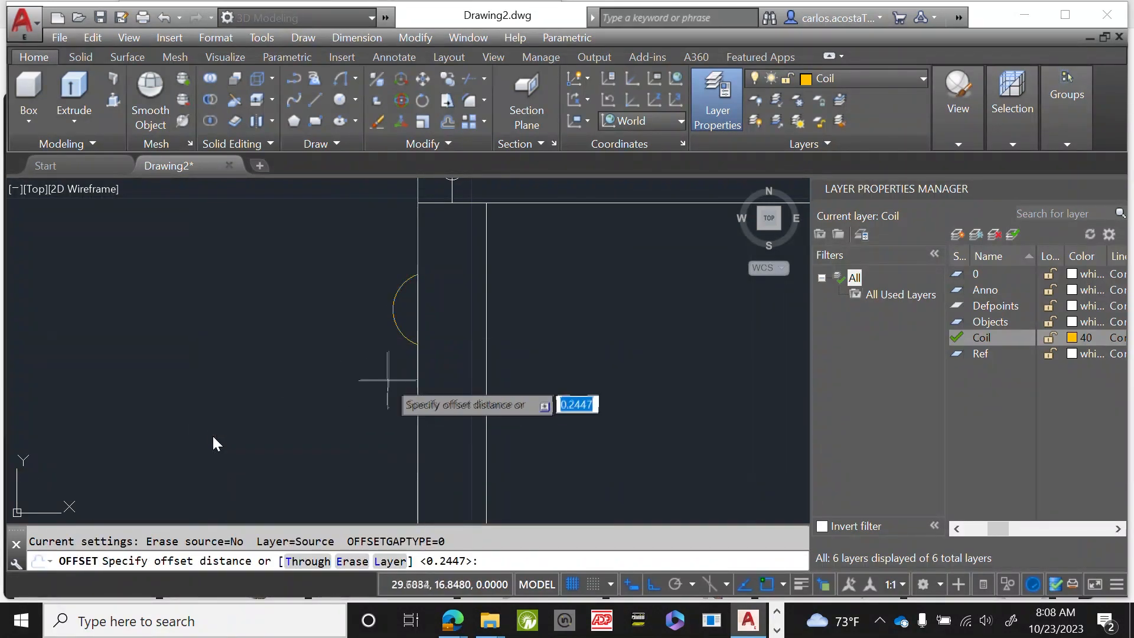
left_click(393, 311)
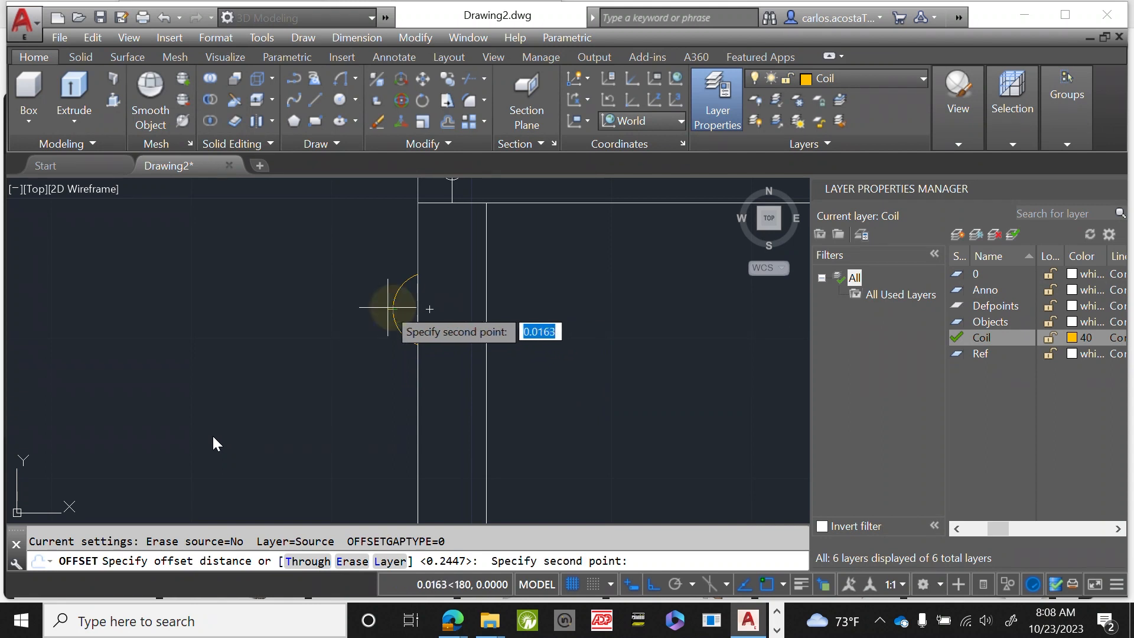
scroll(382, 303, "up", 4)
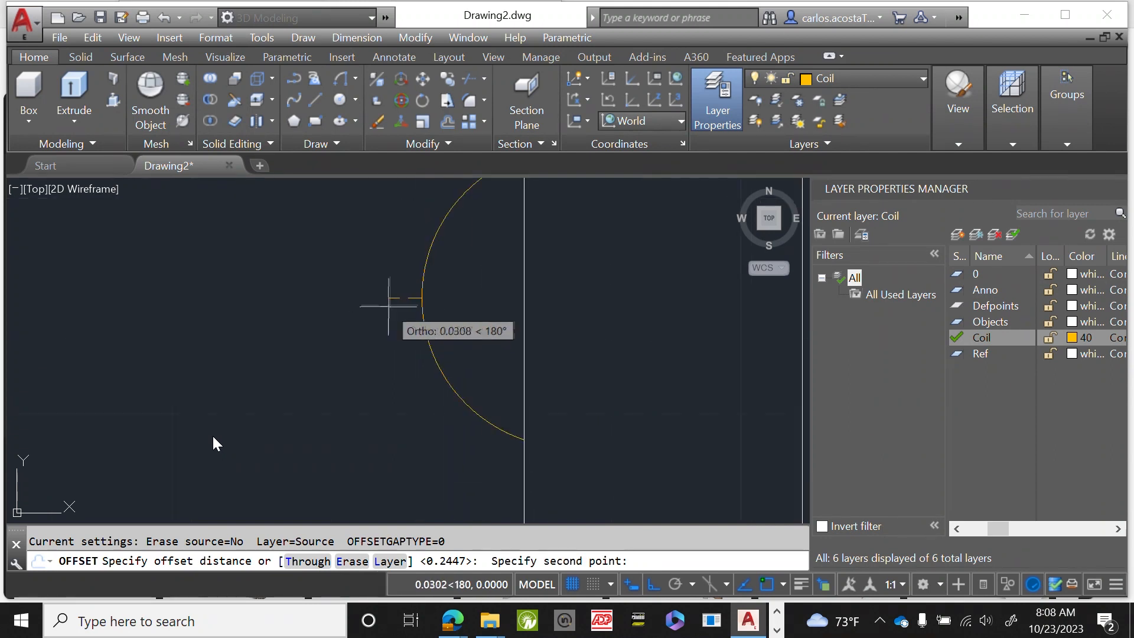
left_click(402, 299)
right_click(407, 298)
left_click(416, 311)
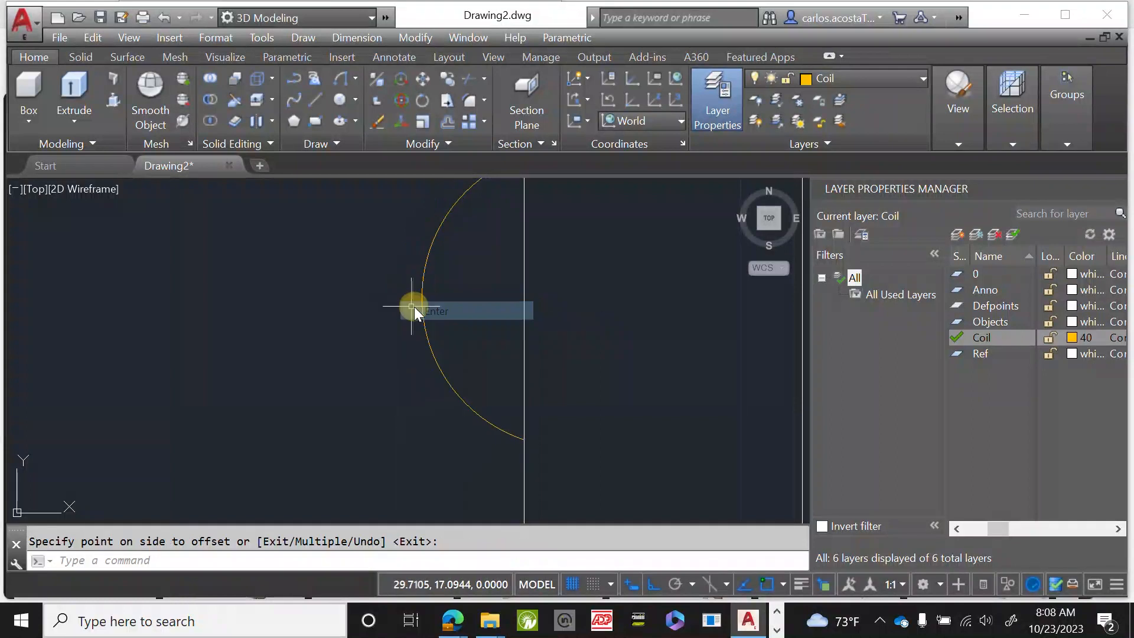
Offset the coil arc outward by about 0.012, picking the distance from the arc's midpoint.
right_click(447, 308)
left_click(523, 319)
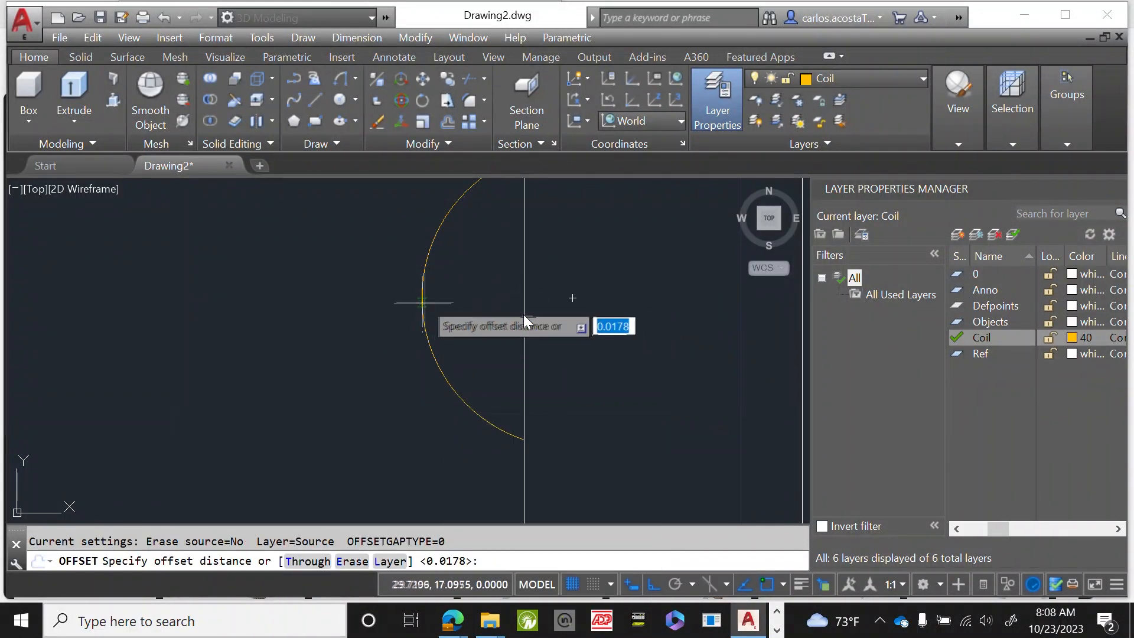
left_click(421, 300)
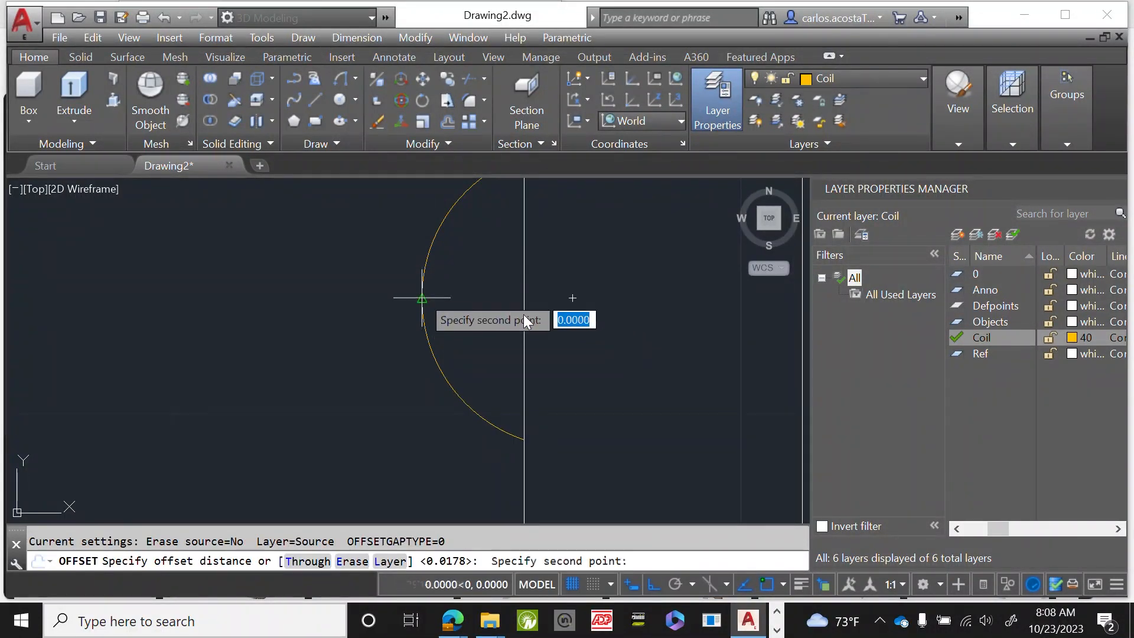
left_click(408, 297)
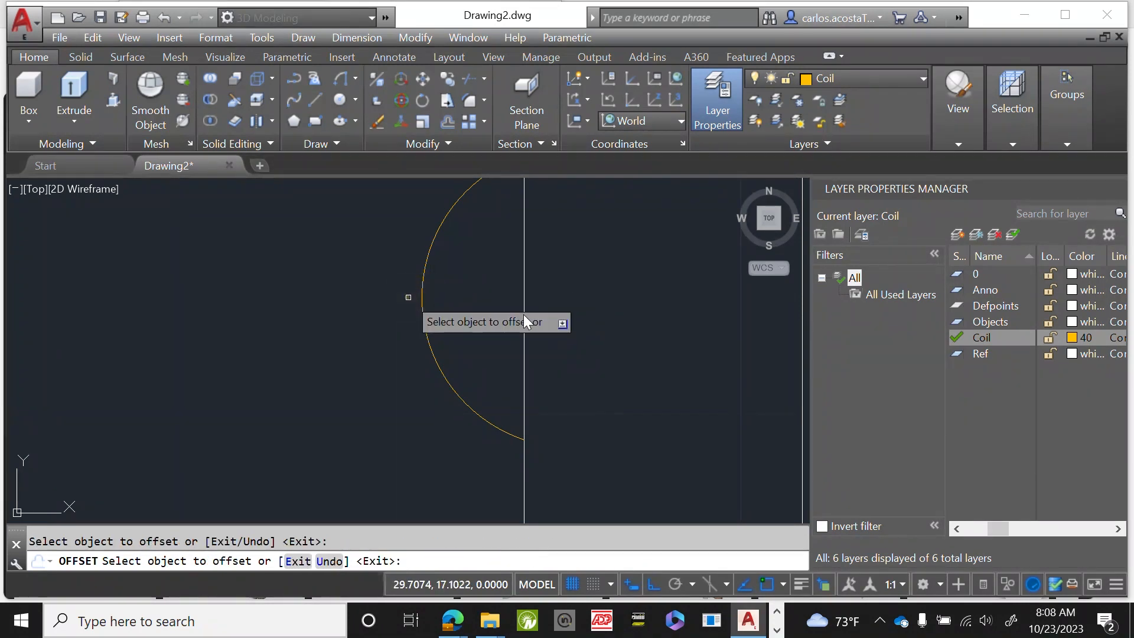
left_click(423, 293)
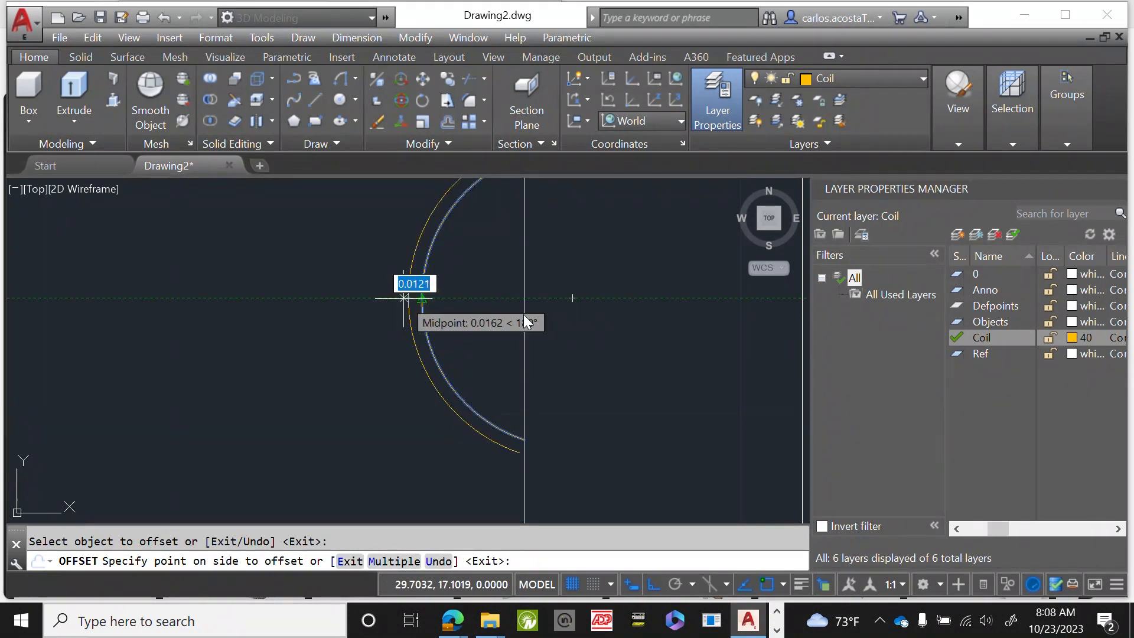
left_click(404, 298)
scroll(340, 292, "down", 3)
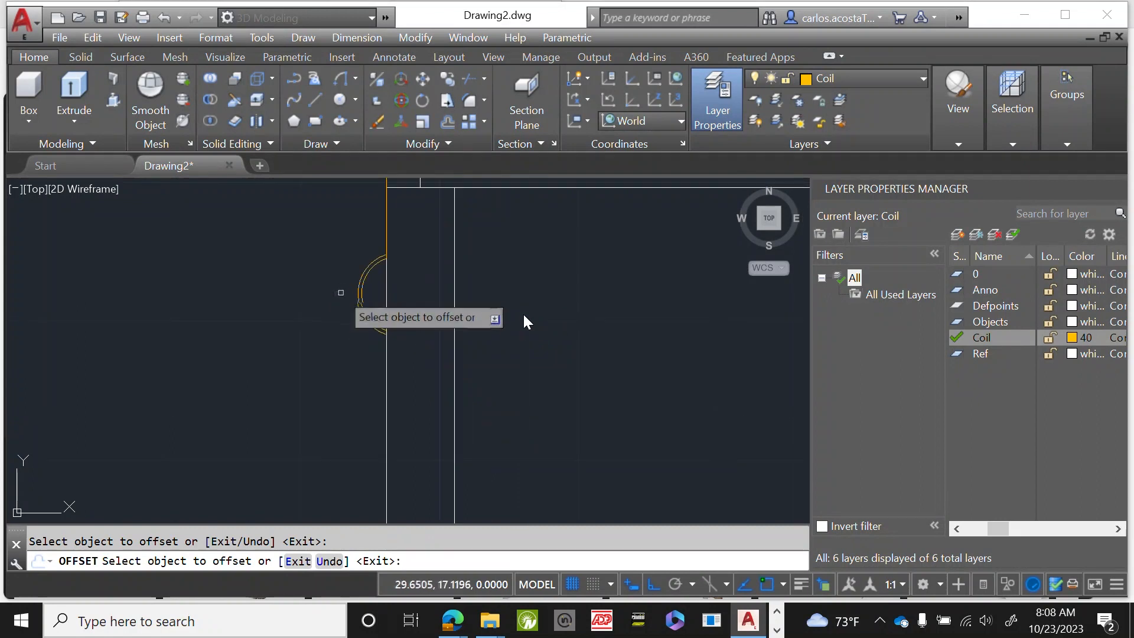
scroll(331, 319, "down", 2)
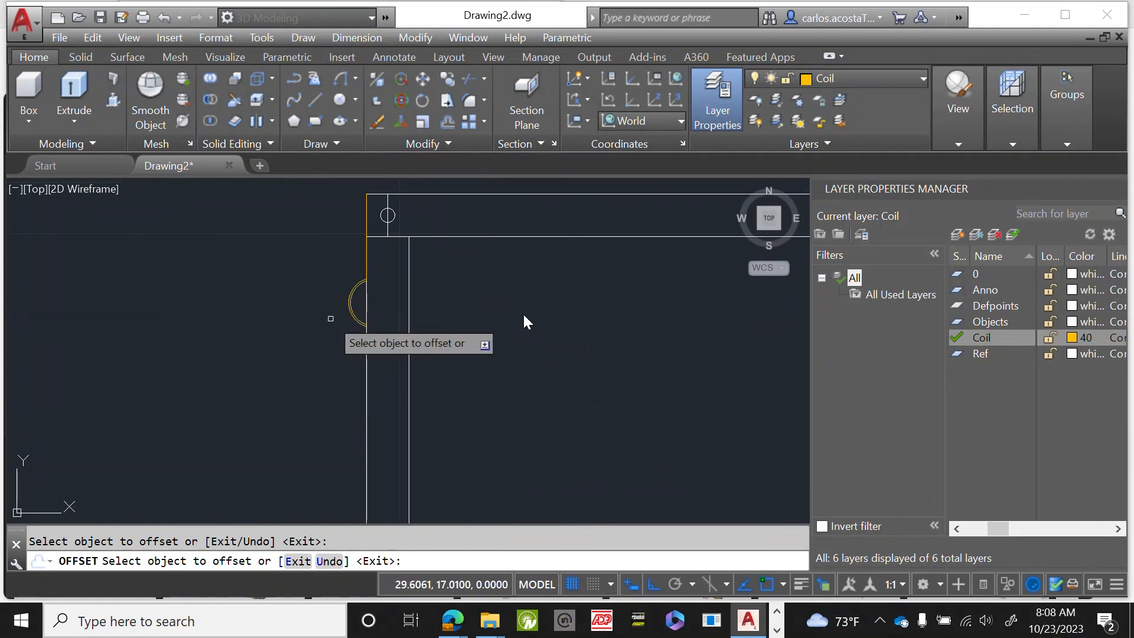
scroll(449, 316, "down", 3)
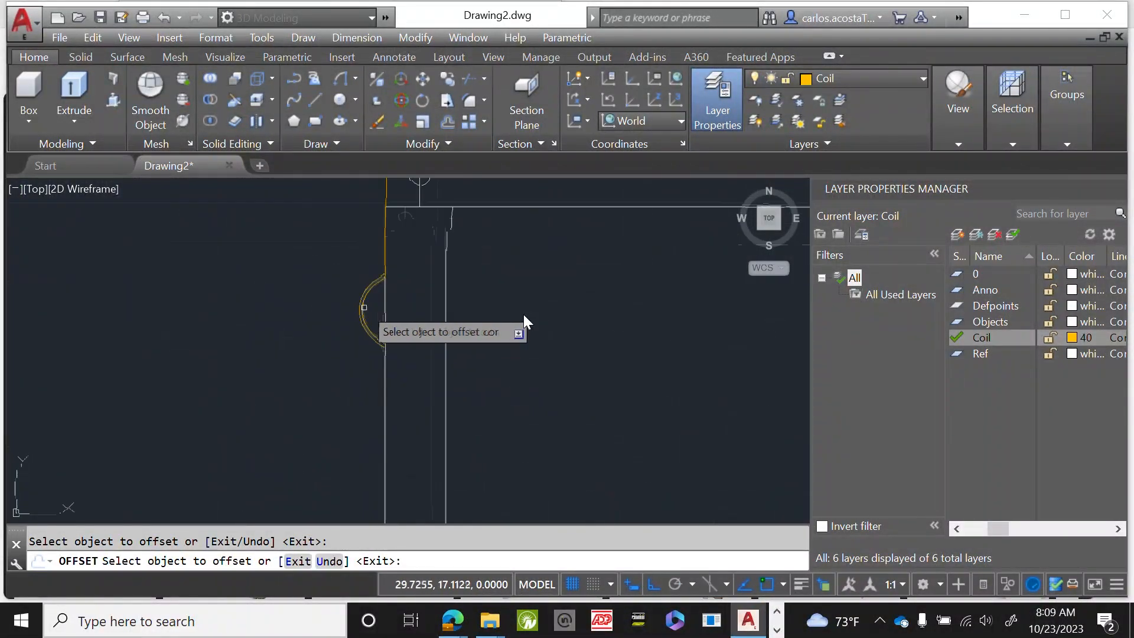
key("Escape")
Delete the outer offset arc beside the frame's left side.
left_click(369, 324)
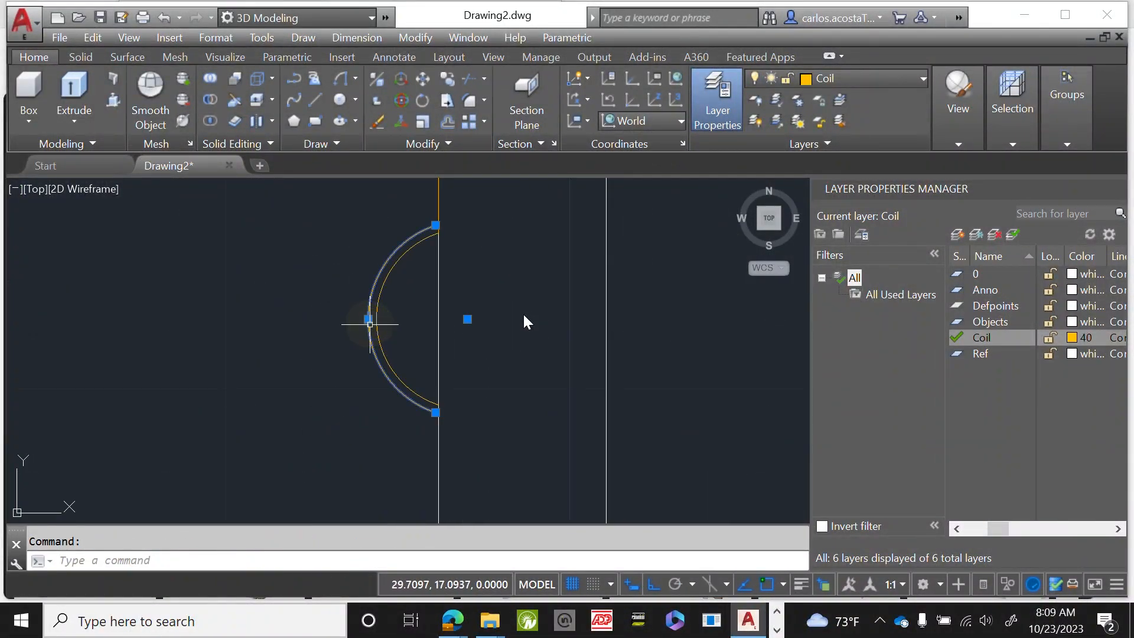
key("Delete")
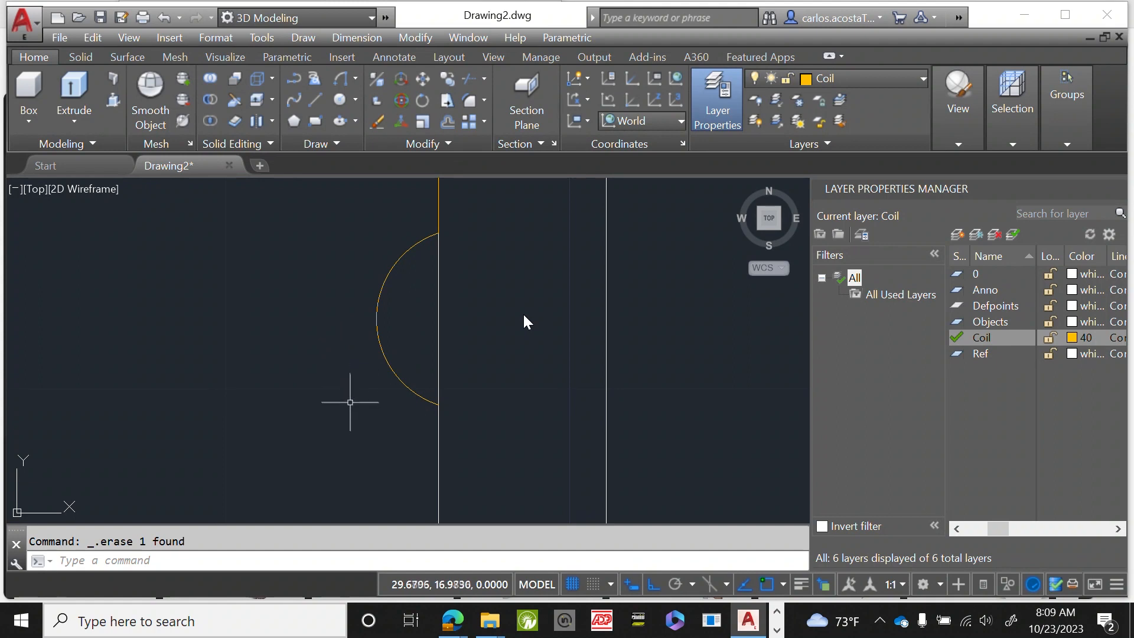
Offset the coil arc outward by about 0.063, picking the distance leftward from the arc's midpoint.
type("ff")
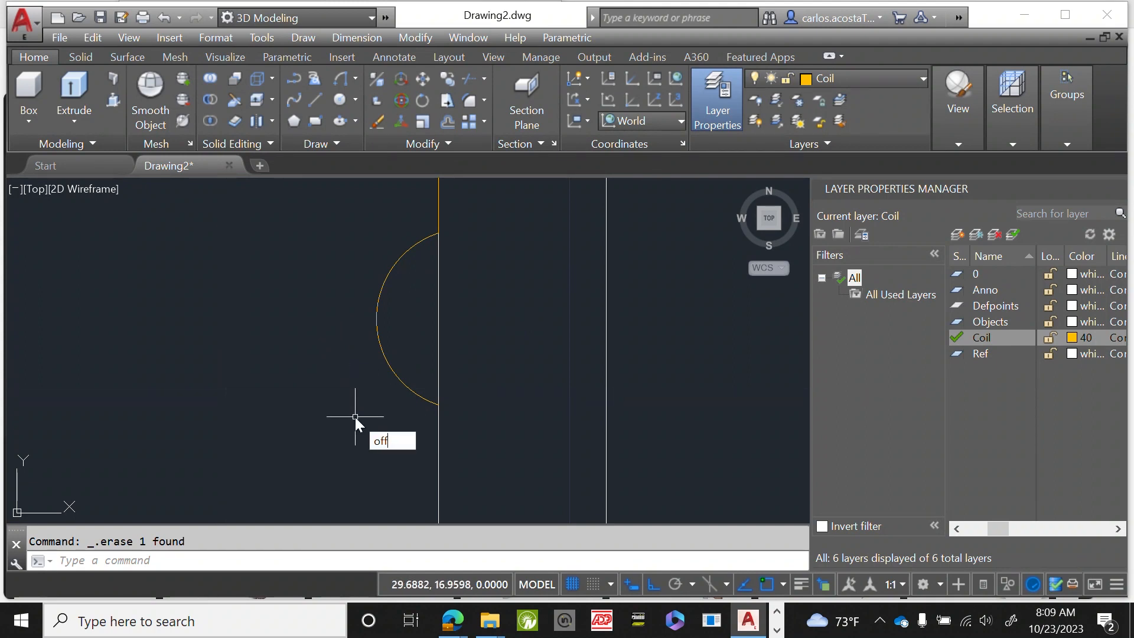
key("Return")
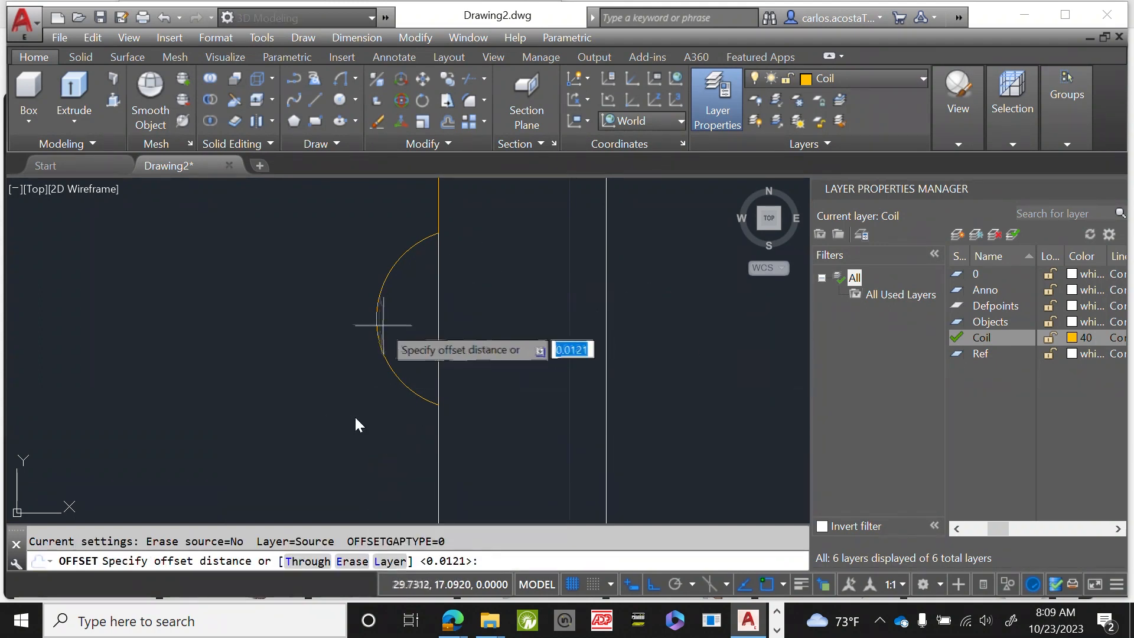
left_click(376, 319)
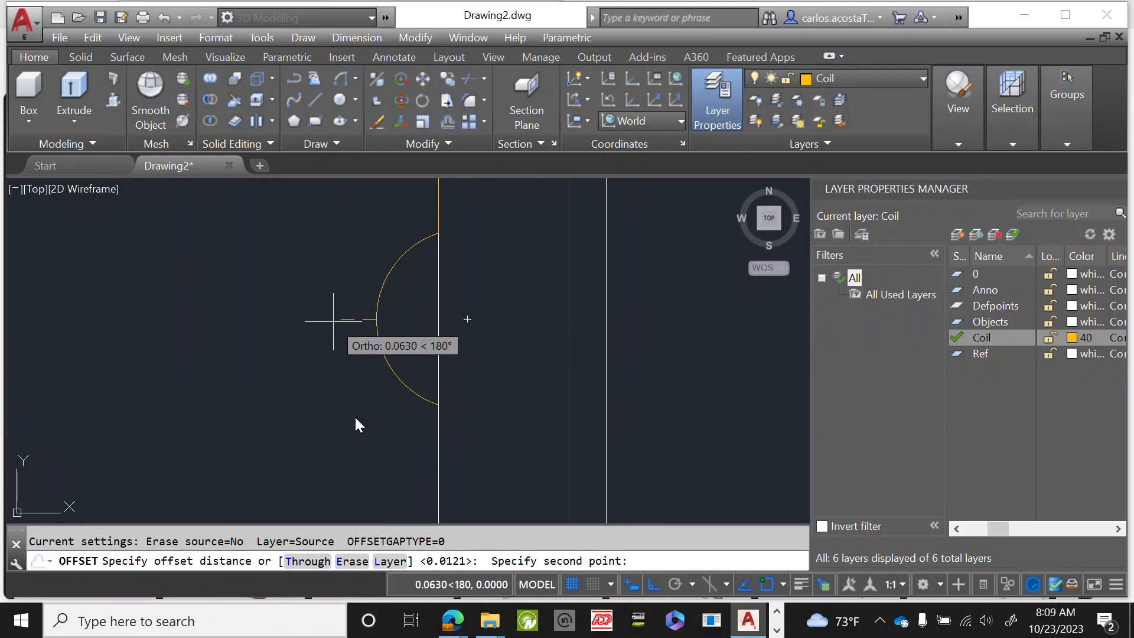
left_click(333, 320)
left_click(376, 320)
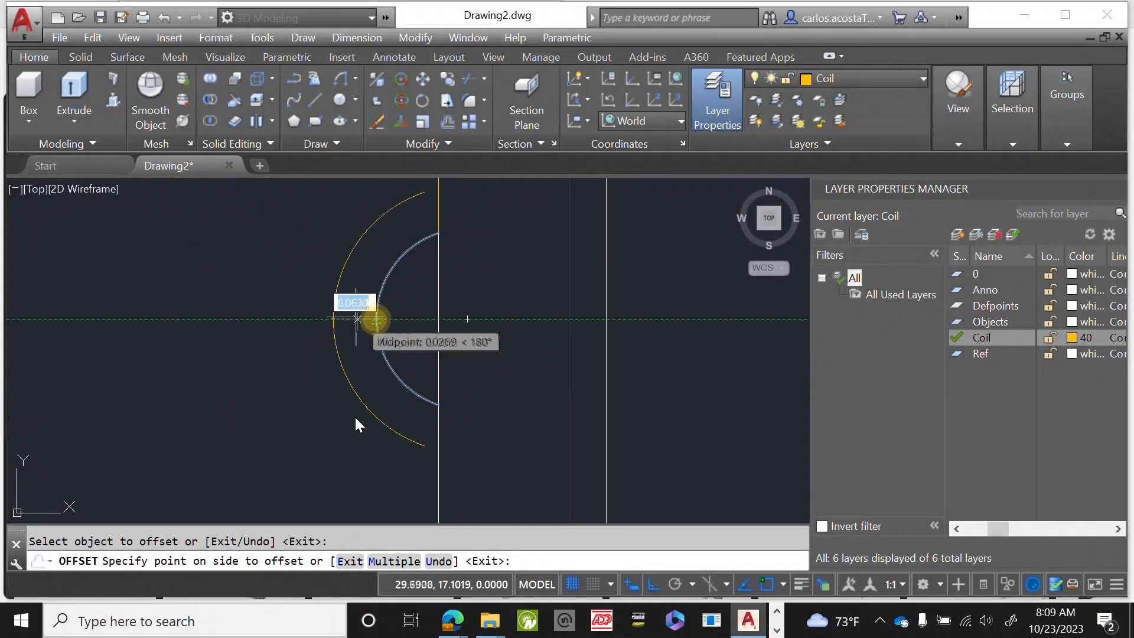
left_click(332, 319)
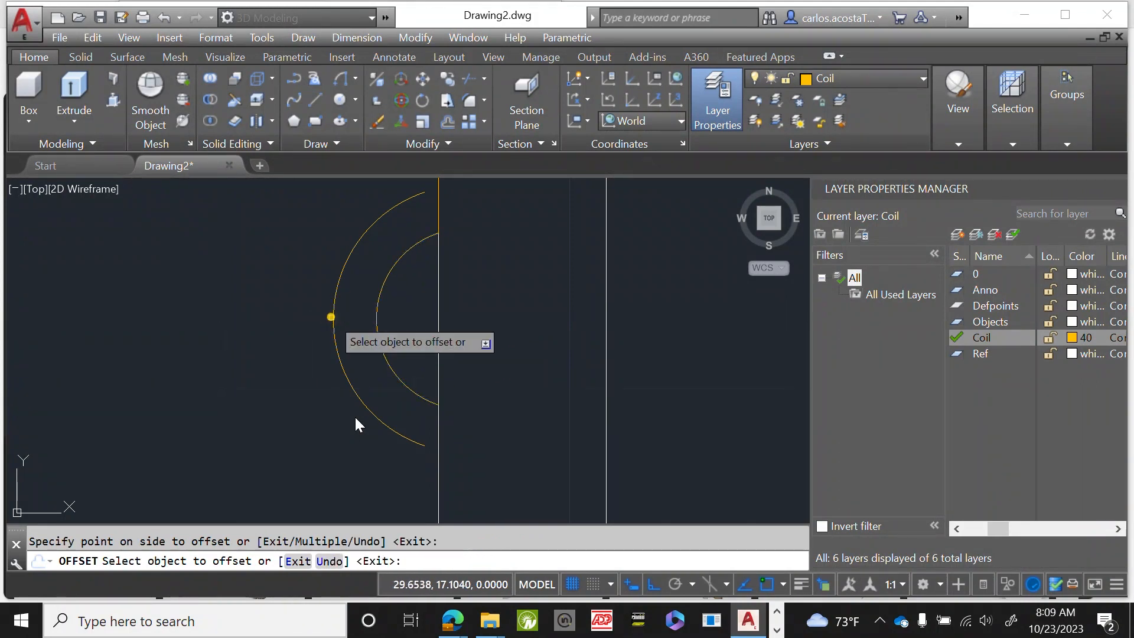
scroll(254, 321, "down", 2)
scroll(254, 321, "up", 4)
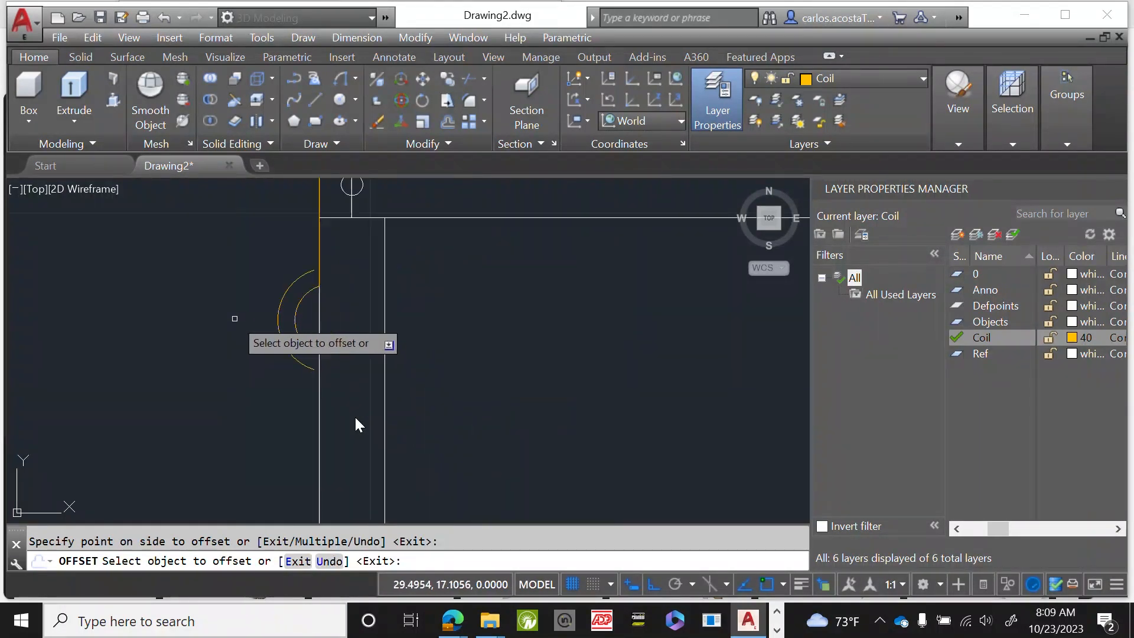
scroll(238, 310, "up", 3)
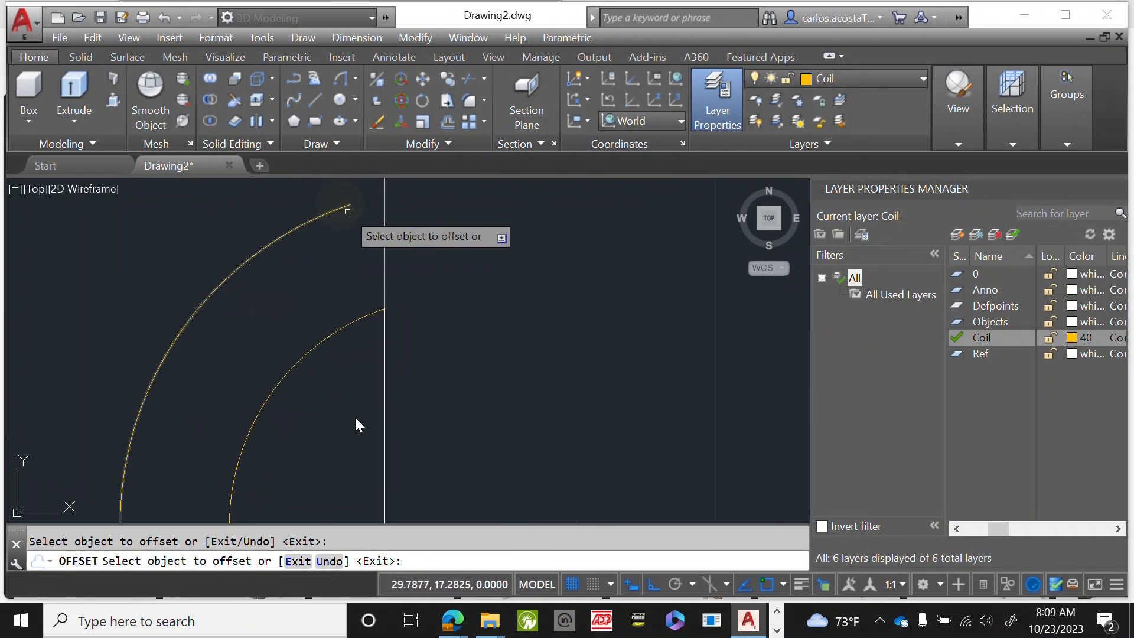
left_click(342, 208)
scroll(339, 229, "down", 4)
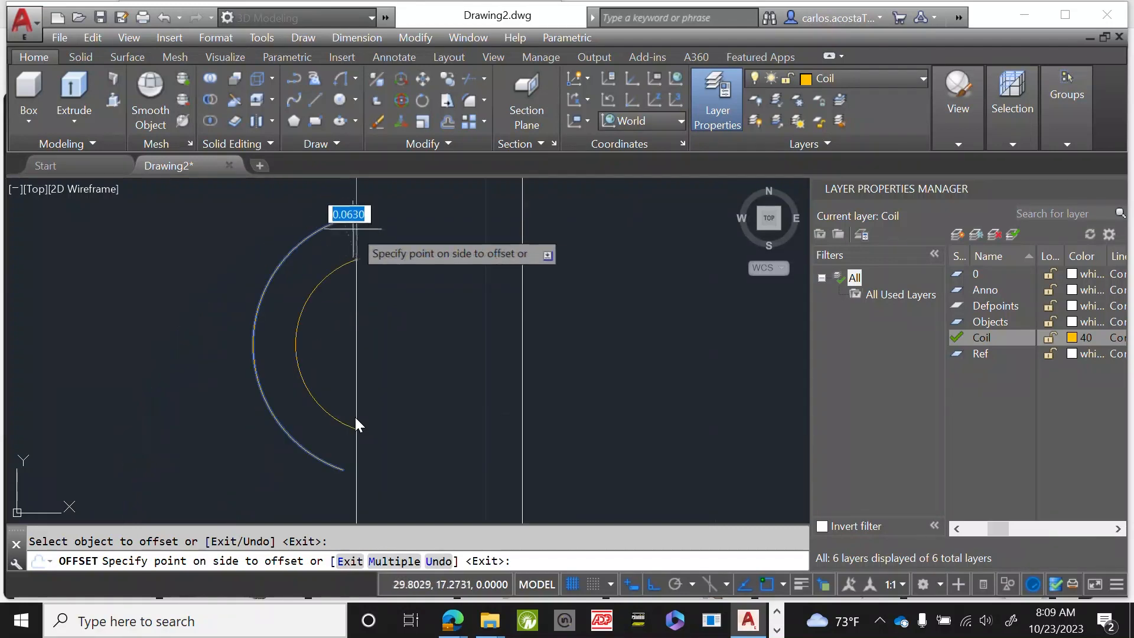
scroll(354, 233, "down", 4)
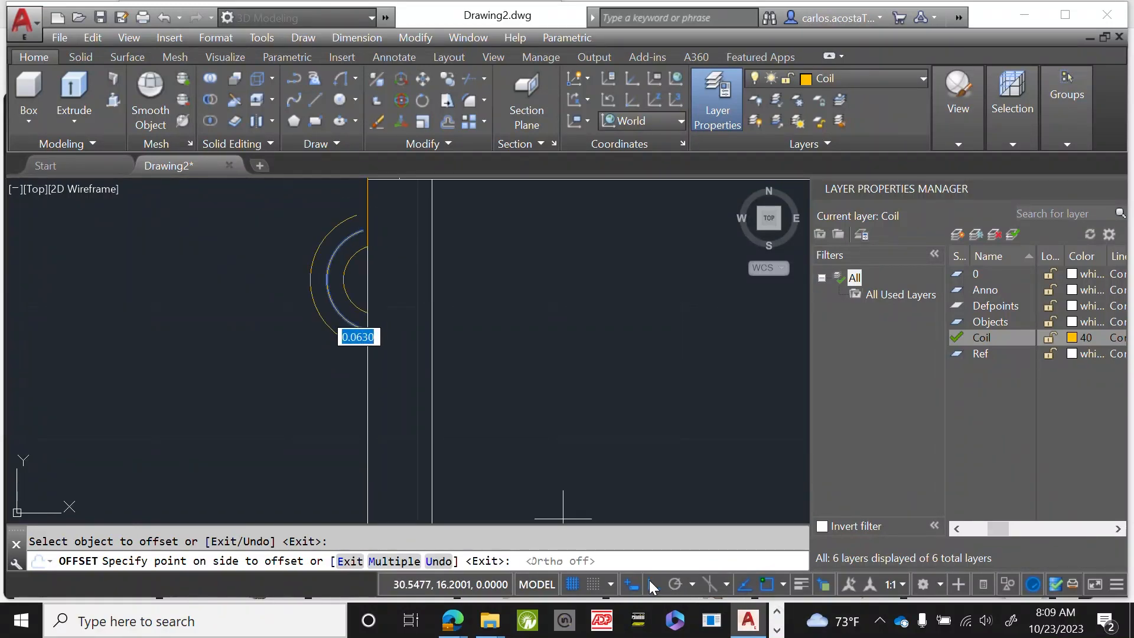
scroll(331, 230, "up", 5)
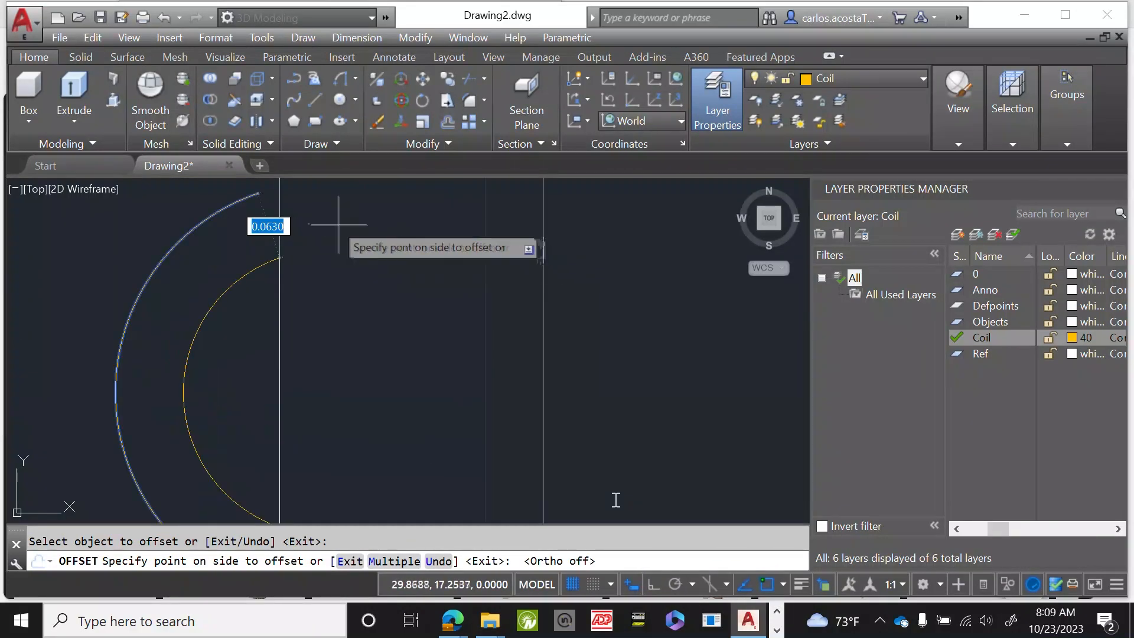
scroll(207, 242, "down", 4)
key("Escape")
Stretch the outer arc's upper end past the frame's left edge along its curve.
scroll(232, 236, "up", 3)
left_click(304, 324)
left_click(271, 271)
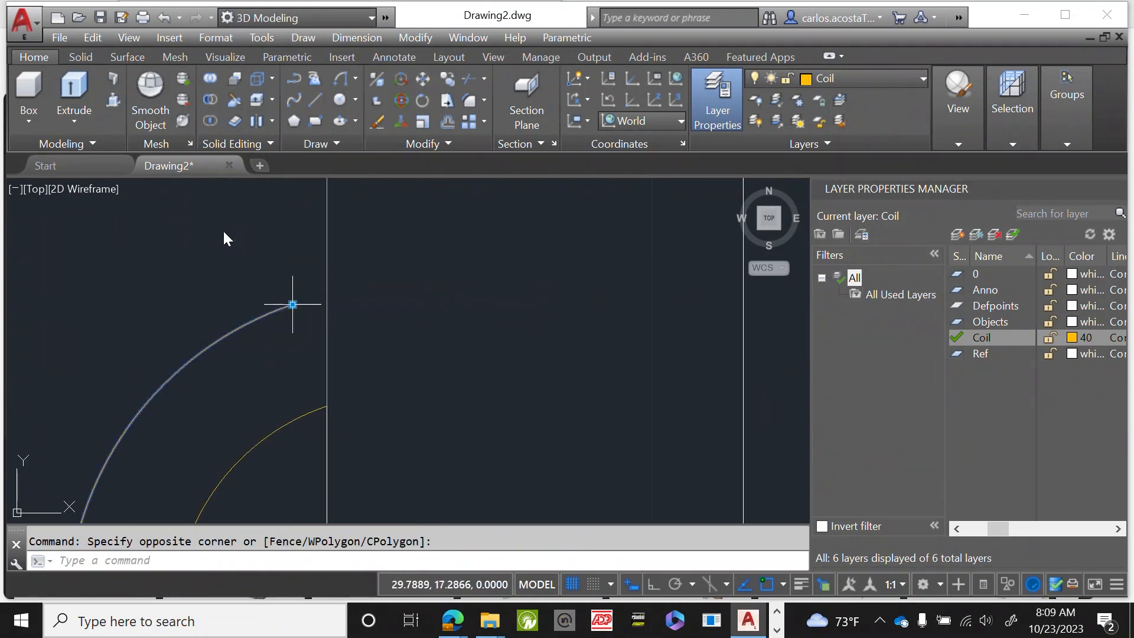
left_click(292, 304)
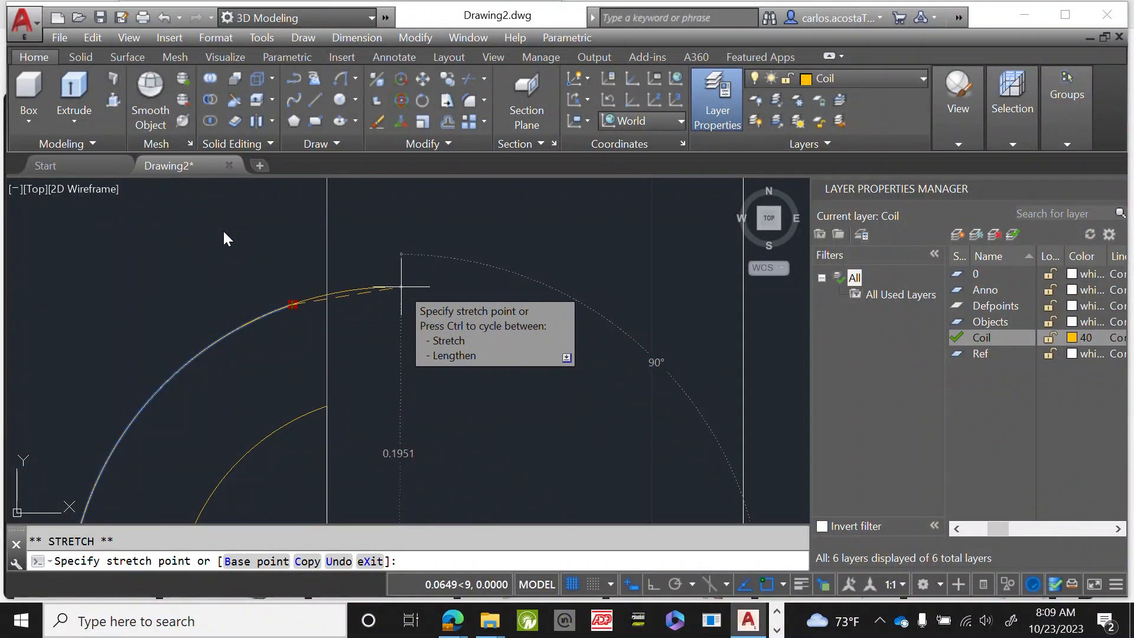
left_click(401, 286)
Stretch the outer arc's lower end past the frame's left edge along its curve.
scroll(401, 289, "down", 5)
scroll(328, 309, "down", 2)
scroll(336, 239, "up", 4)
left_click(310, 253)
left_click(247, 190)
left_click(272, 213)
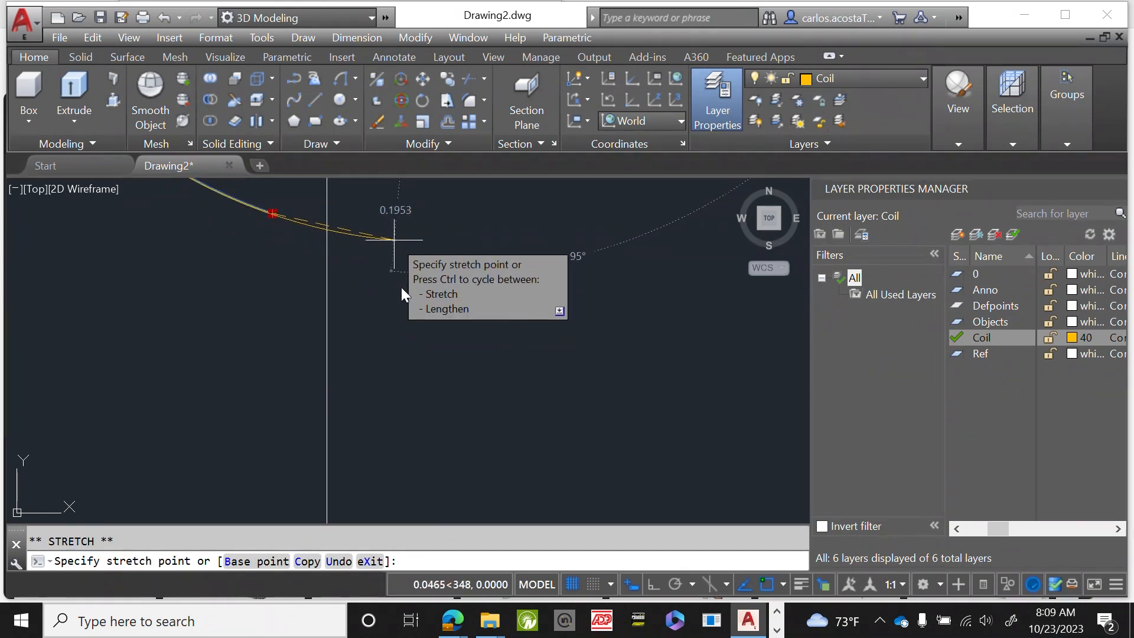
scroll(394, 239, "down", 5)
key("Escape")
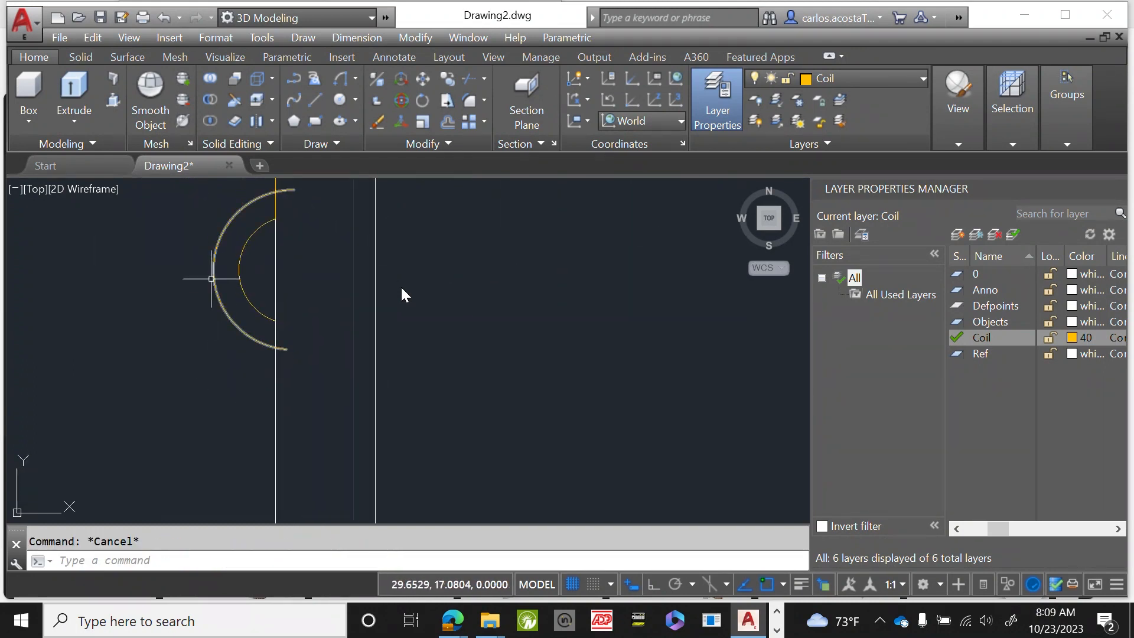
scroll(155, 391, "down", 2)
scroll(136, 302, "up", 2)
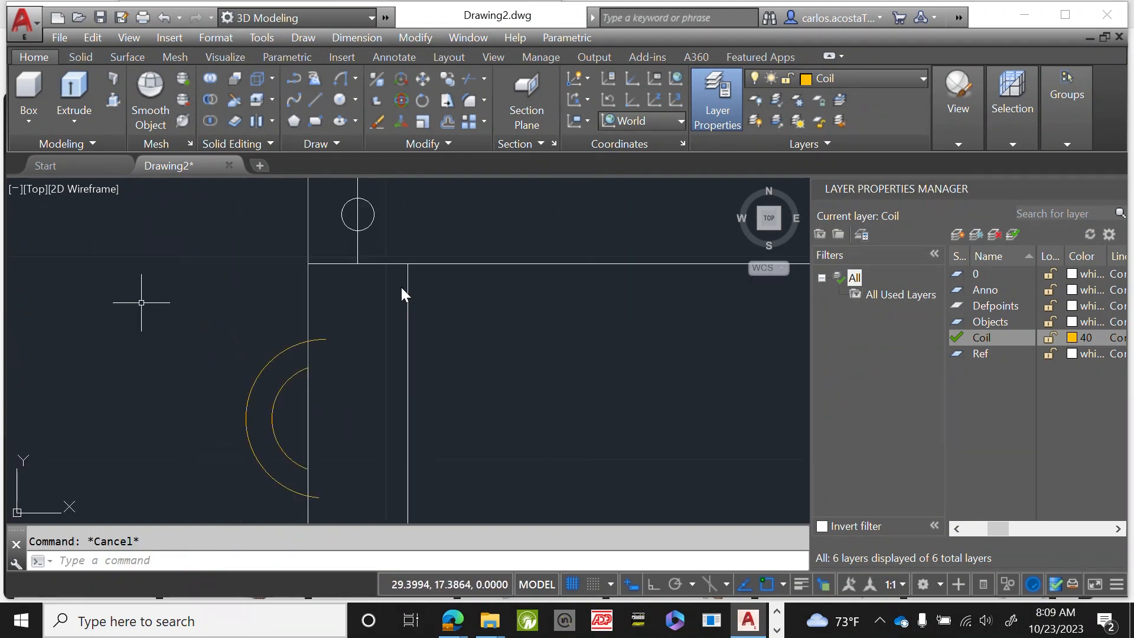
type("trim")
key("Return")
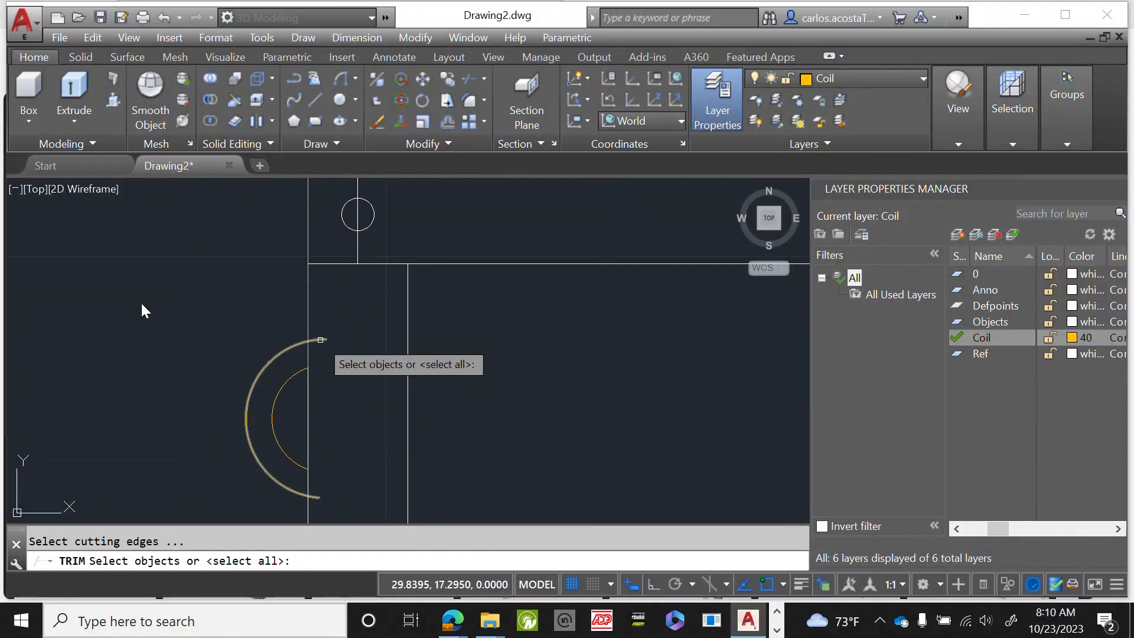
left_click(320, 339)
key("Return")
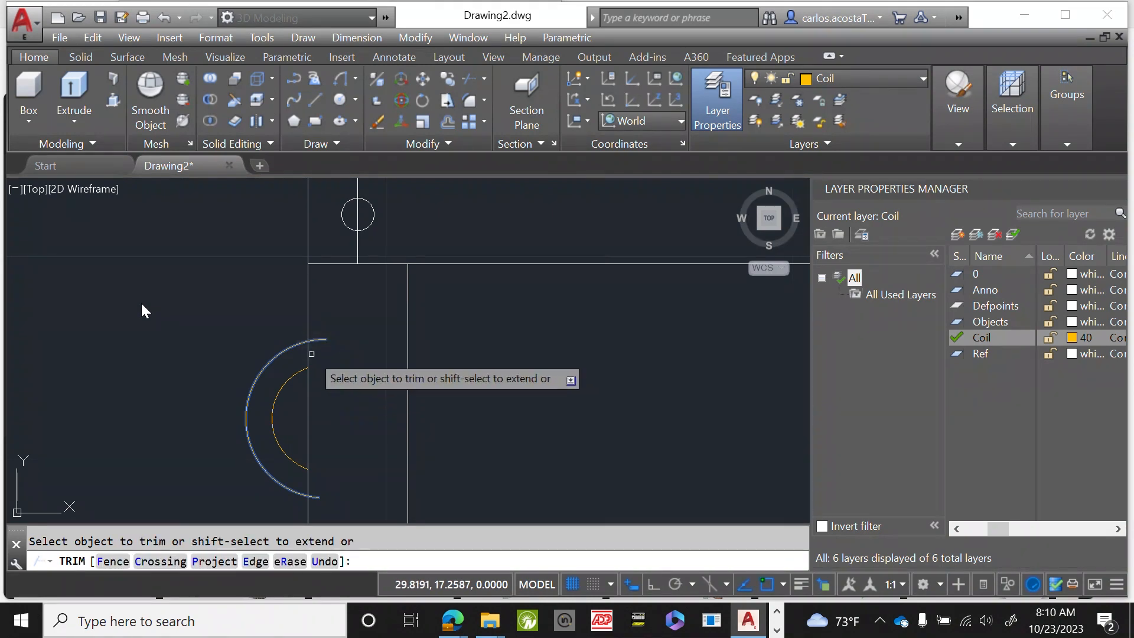
left_click(312, 352)
left_click(375, 423)
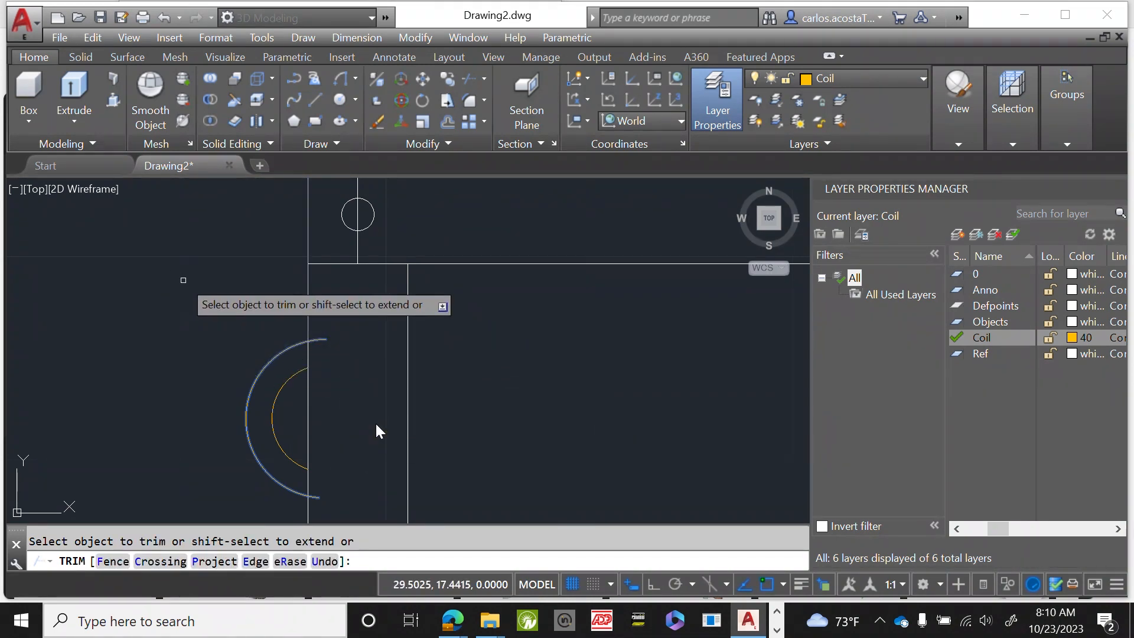
key("Escape")
Trim the outer arc's upper overhang back to the frame's left edge, using that edge as the cutting edge.
scroll(316, 347, "up", 5)
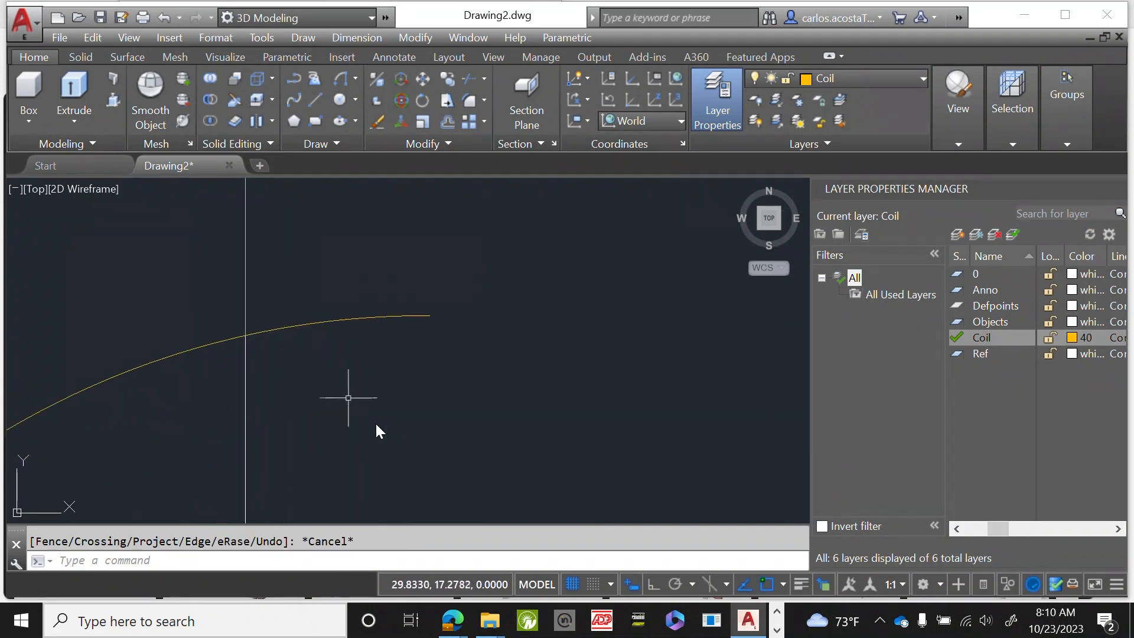
type("TRIM")
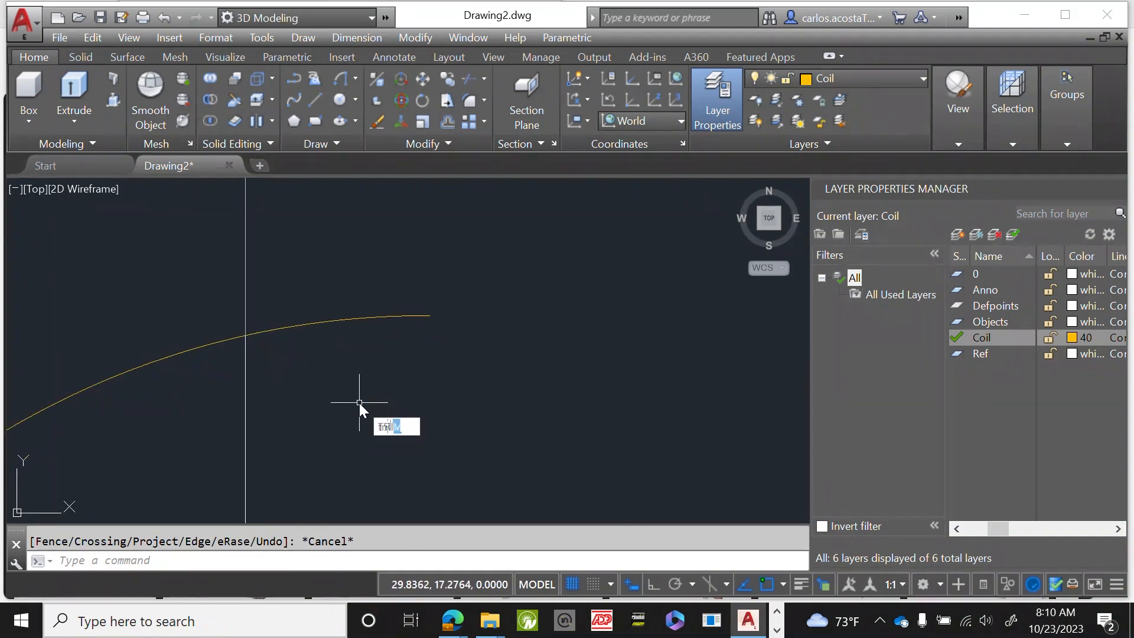
key("Return")
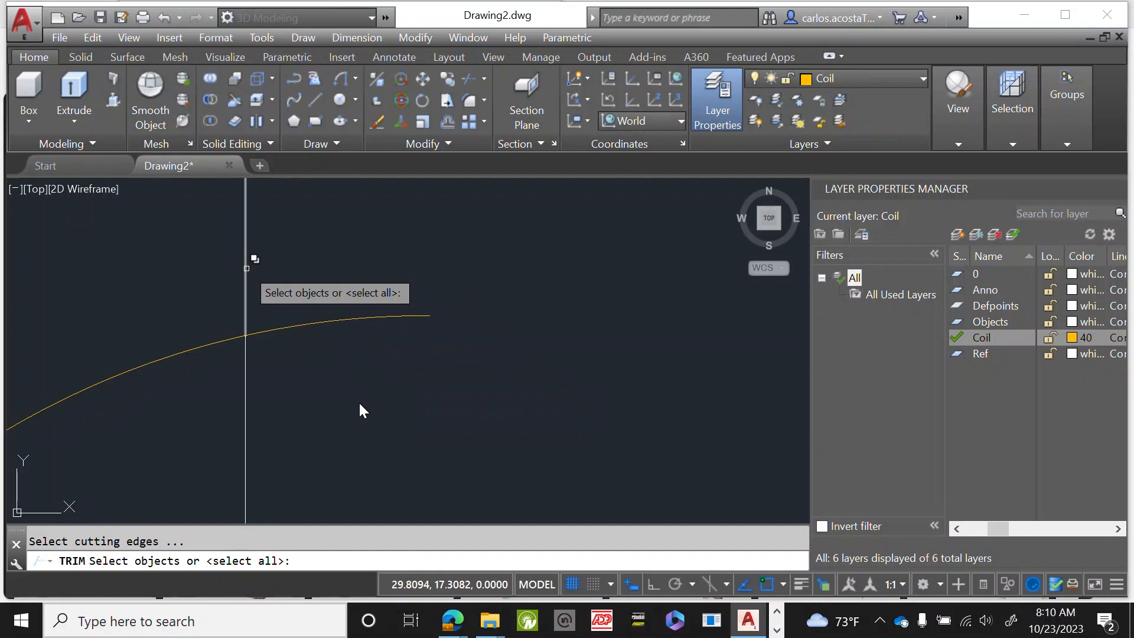
left_click(245, 269)
left_click(332, 338)
key("Return")
left_click(368, 364)
left_click(292, 272)
right_click(363, 322)
left_click(391, 325)
Trim the outer arc's lower overhang back to the frame's left edge.
scroll(397, 322, "up", 4)
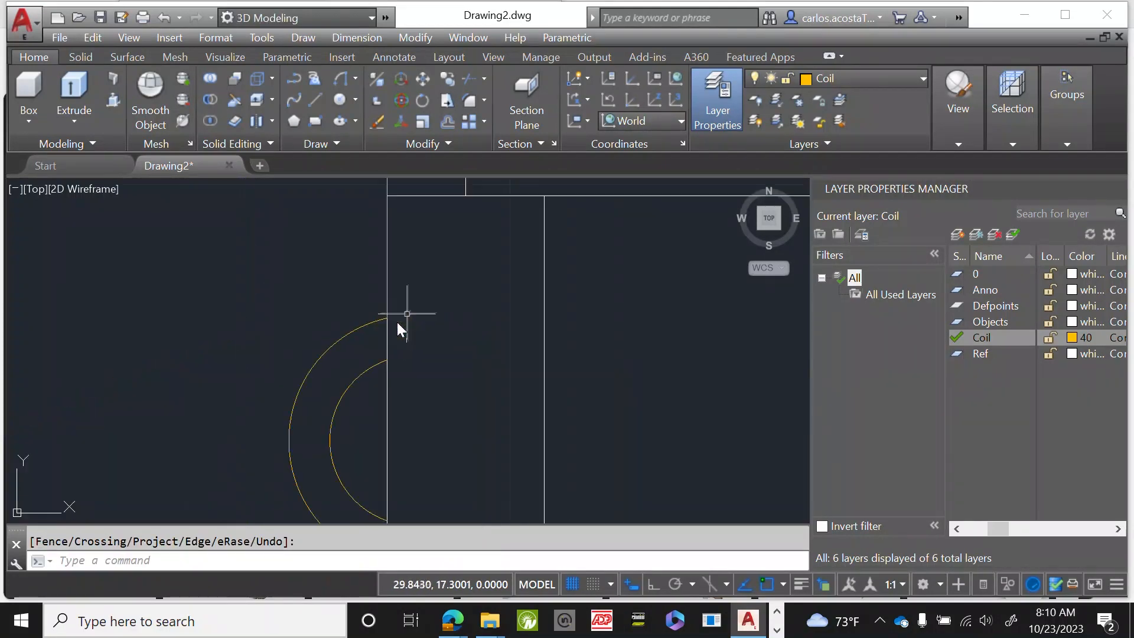
scroll(396, 321, "up", 4)
right_click(397, 325)
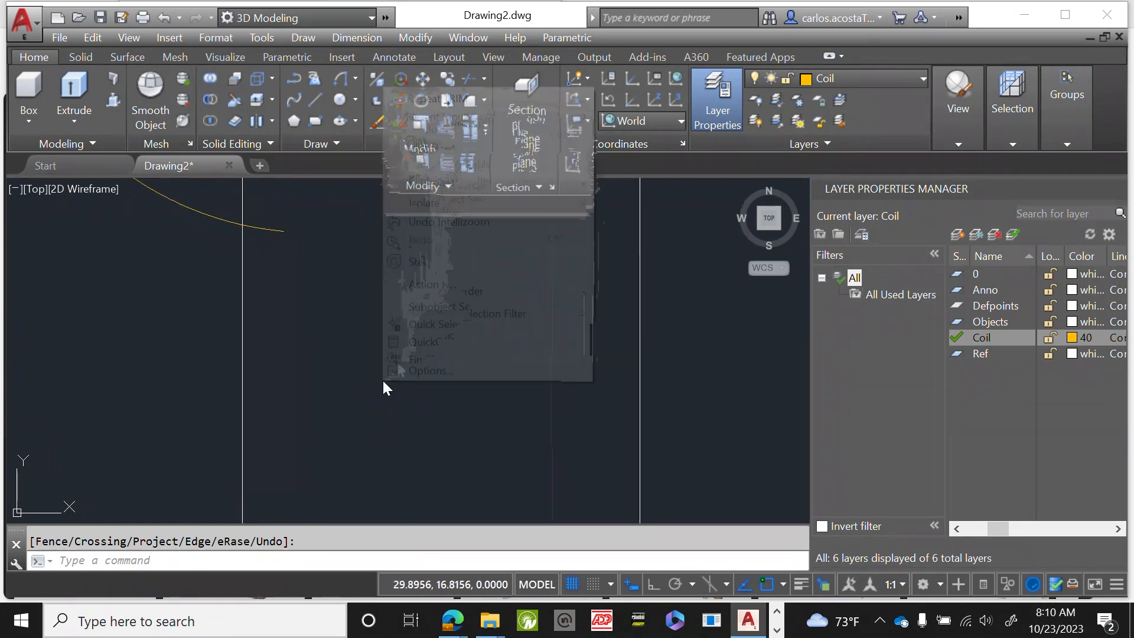
left_click(458, 98)
left_click(242, 312)
key("Return")
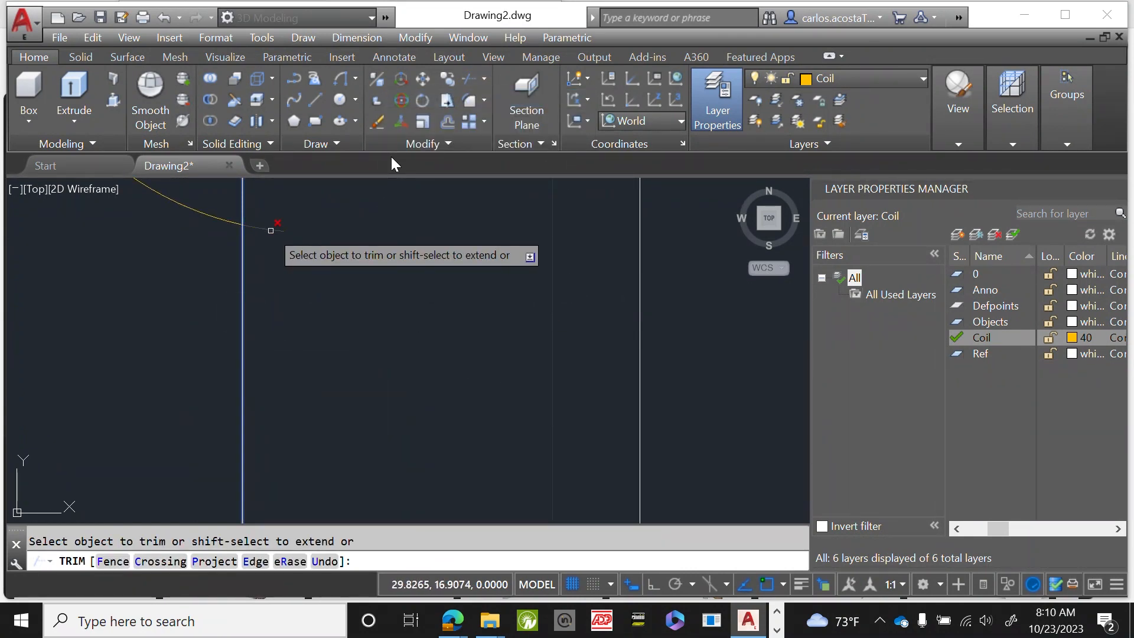
left_click(270, 230)
right_click(330, 295)
left_click(361, 306)
Inspect the two trimmed coil arcs beside the frame's upper-left corner.
scroll(359, 307, "down", 8)
scroll(306, 266, "down", 2)
scroll(293, 316, "down", 3)
scroll(307, 258, "up", 7)
scroll(301, 236, "down", 3)
scroll(283, 246, "up", 3)
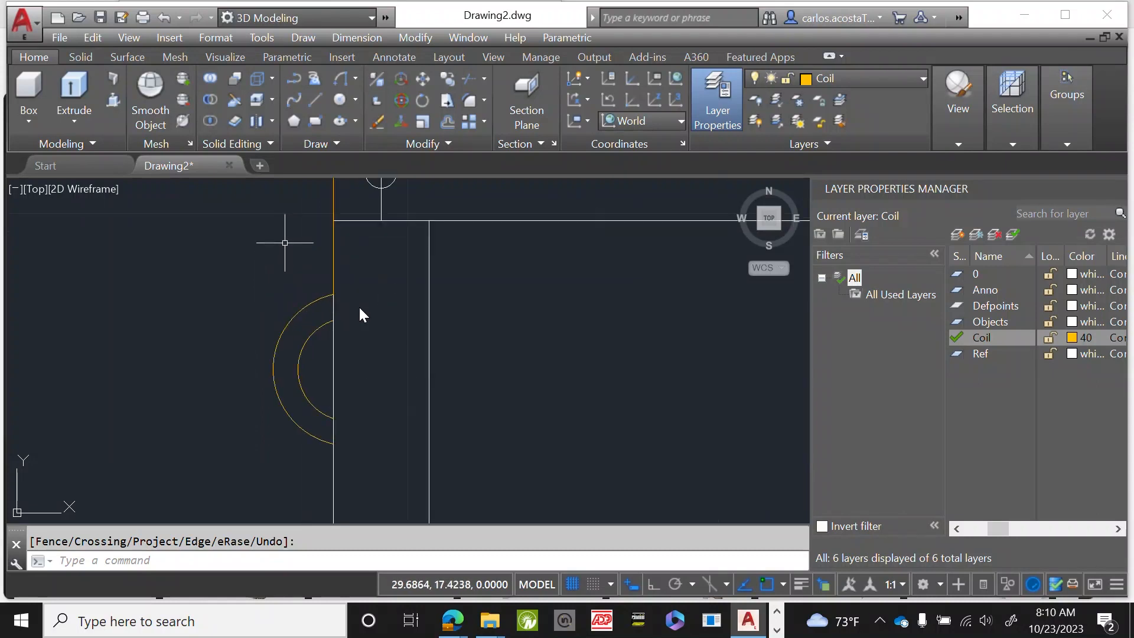
scroll(359, 308, "down", 4)
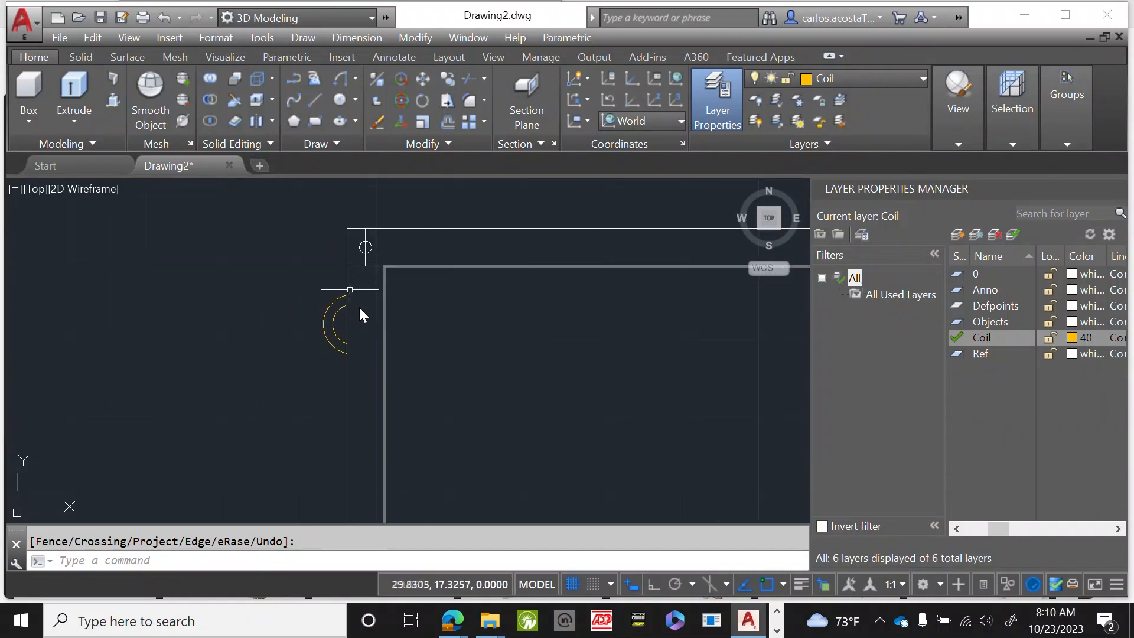
scroll(286, 318, "down", 3)
Copy both arcs and the short coil line about 0.816 straight down, from the line's upper end to the outer arc's lower end.
scroll(307, 318, "up", 8)
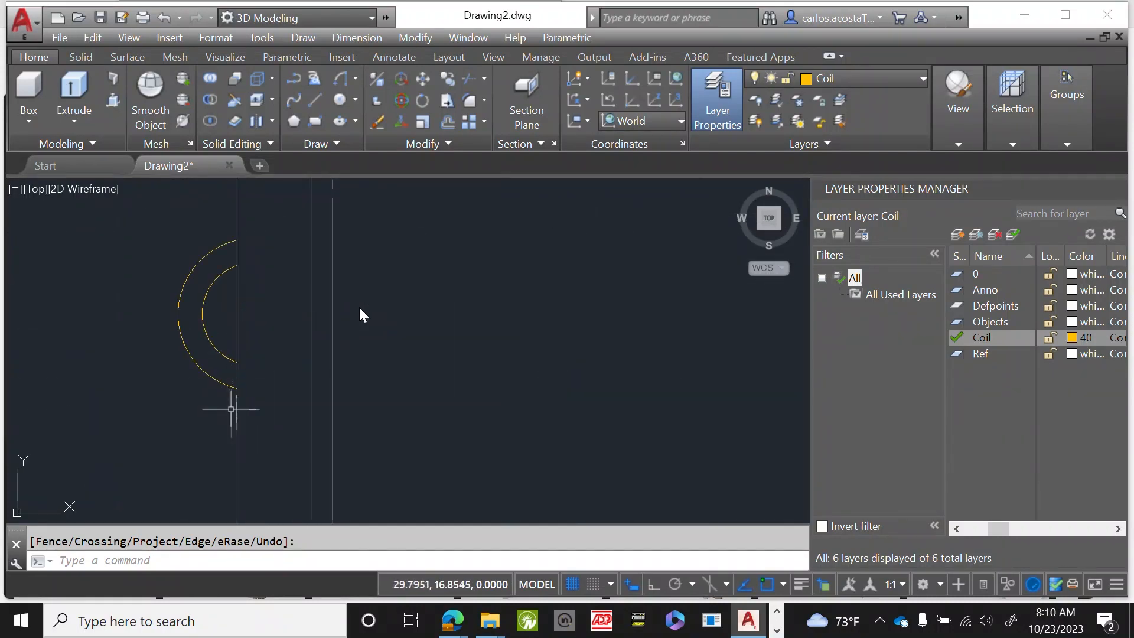
left_click(221, 405)
left_click(121, 219)
scroll(250, 197, "up", 2)
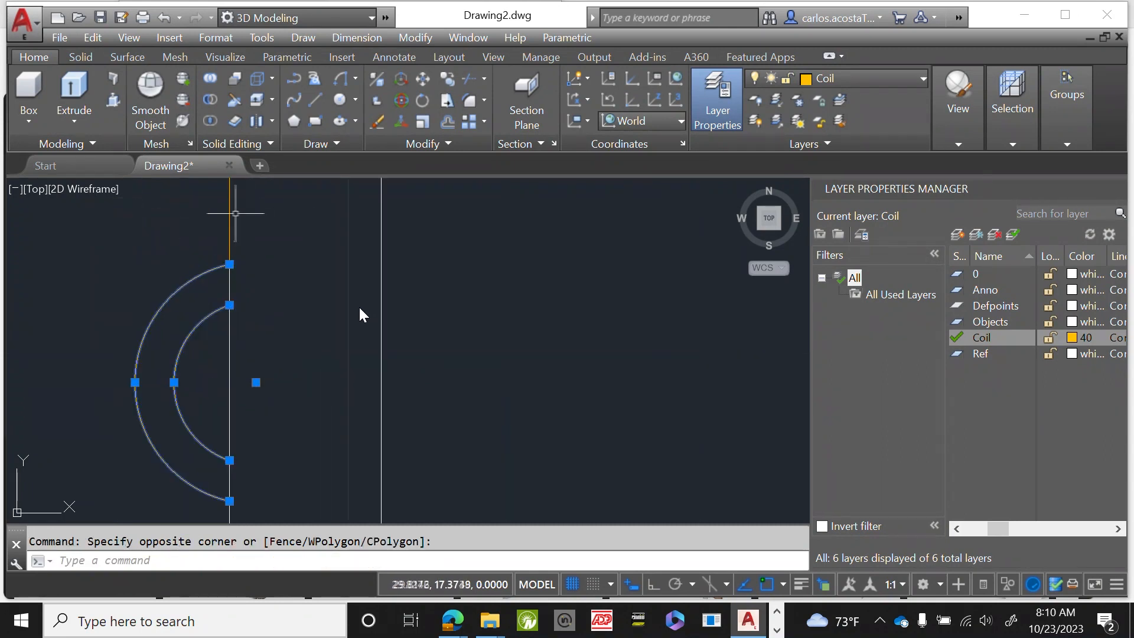
left_click(229, 214)
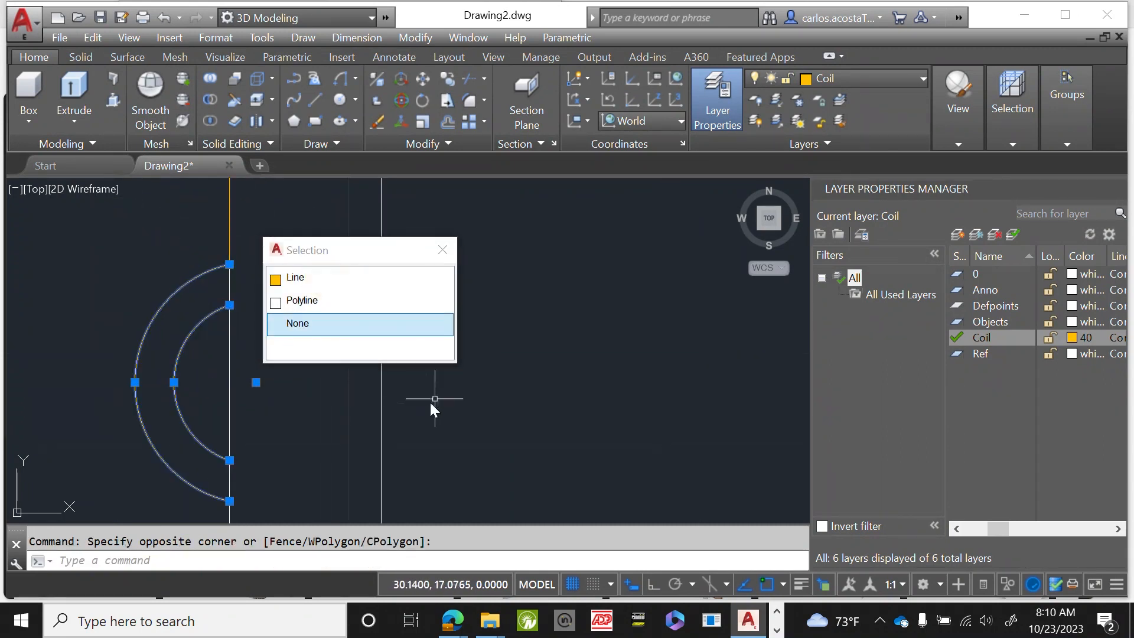
left_click(322, 277)
type("copy")
key("Return")
scroll(649, 307, "down", 2)
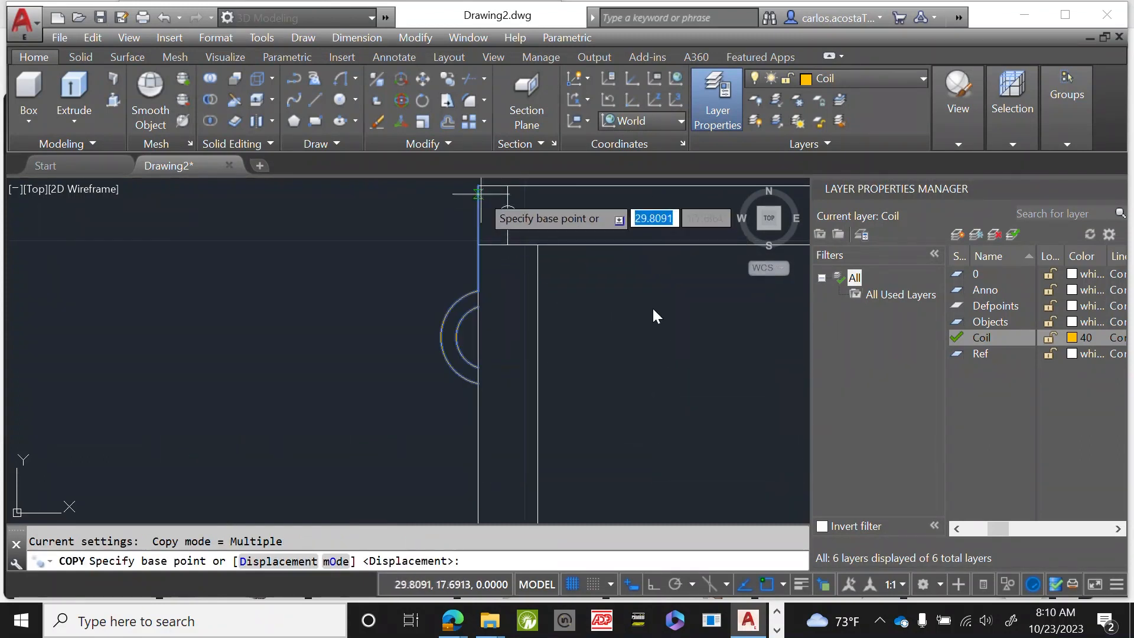
left_click(478, 193)
scroll(472, 372, "up", 4)
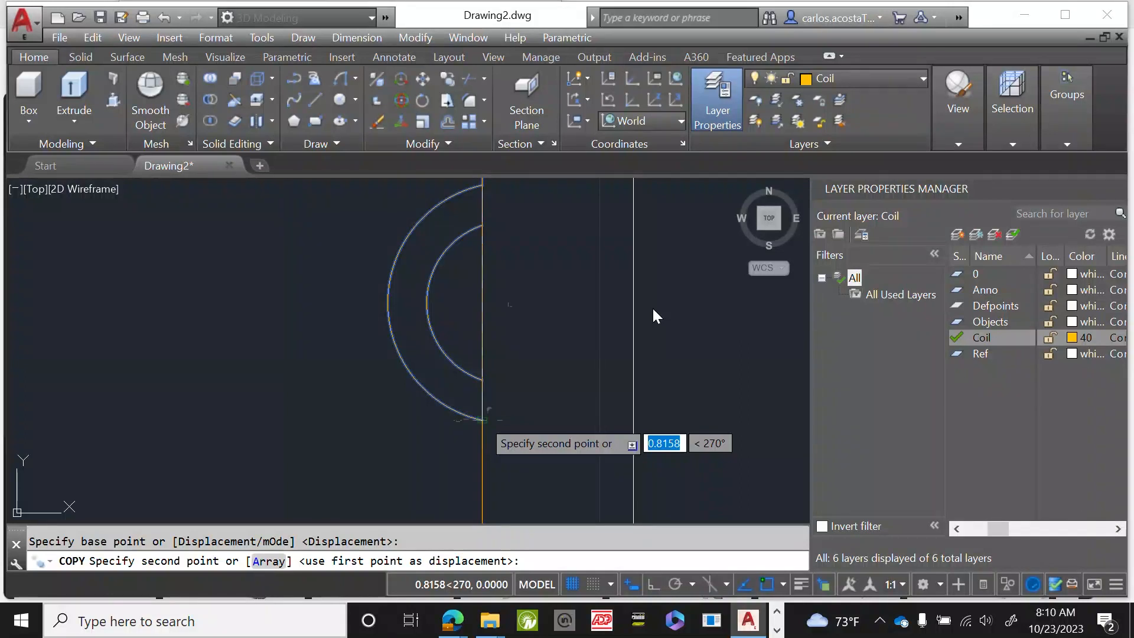
left_click(482, 421)
Place coil copies about 1.63 and 2.45 straight below the base point, each starting at the previous outer arc's lower end.
scroll(414, 384, "down", 5)
scroll(348, 401, "up", 5)
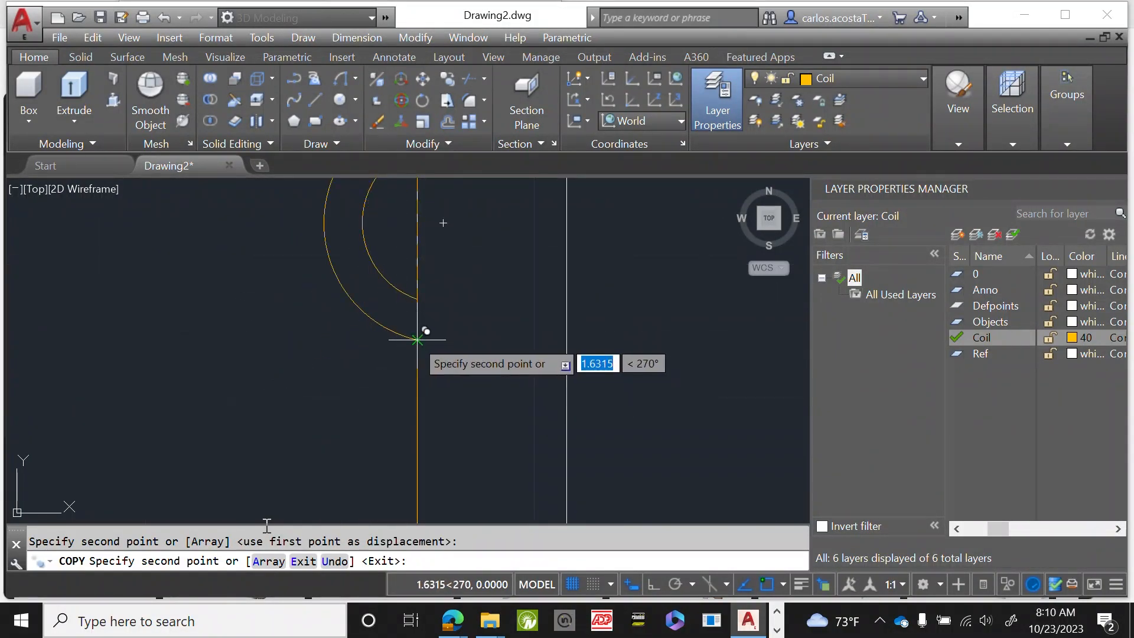
left_click(417, 340)
scroll(408, 337, "down", 4)
scroll(390, 360, "up", 4)
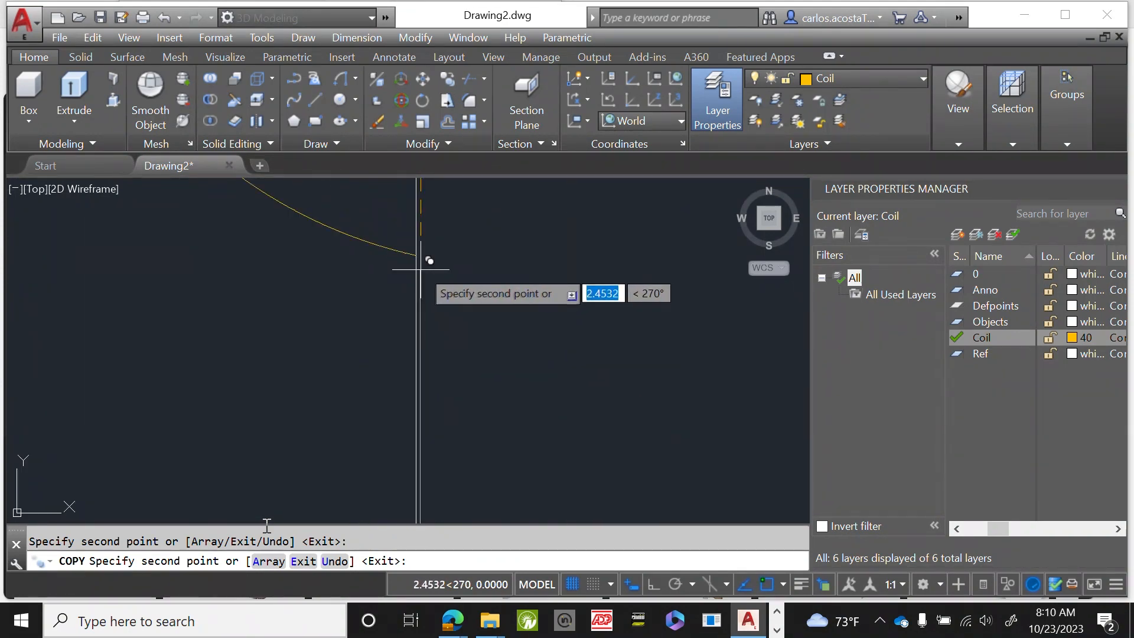
scroll(415, 255, "down", 4)
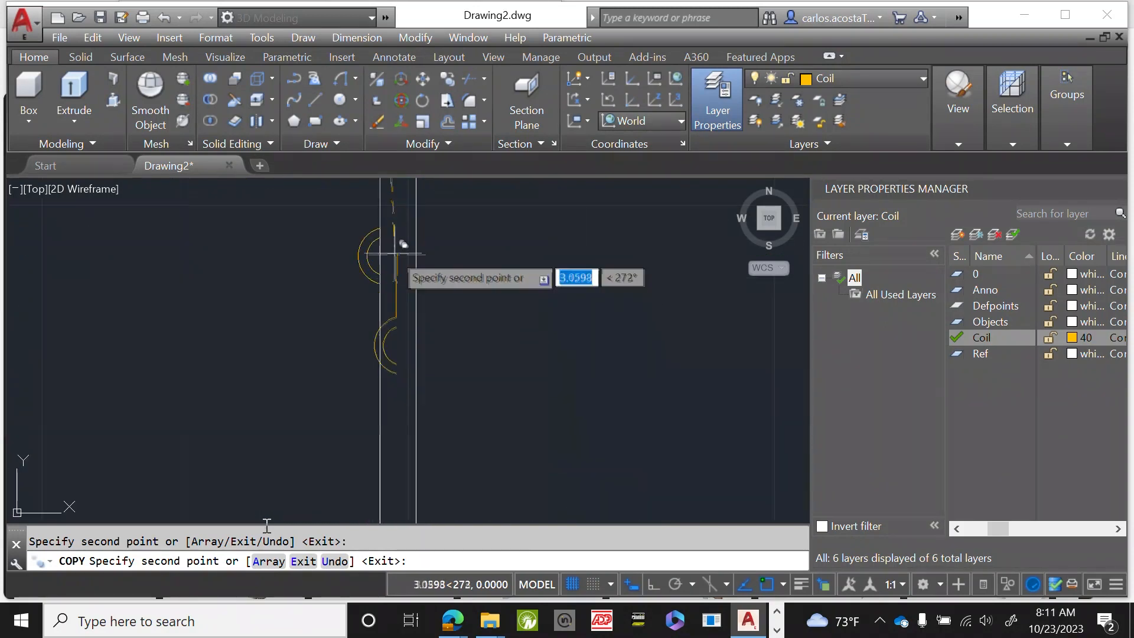
Place three more coil copies end to end down the frame's left edge, about 3.3, 4.1 and 4.9 below the base point.
scroll(394, 254, "up", 6)
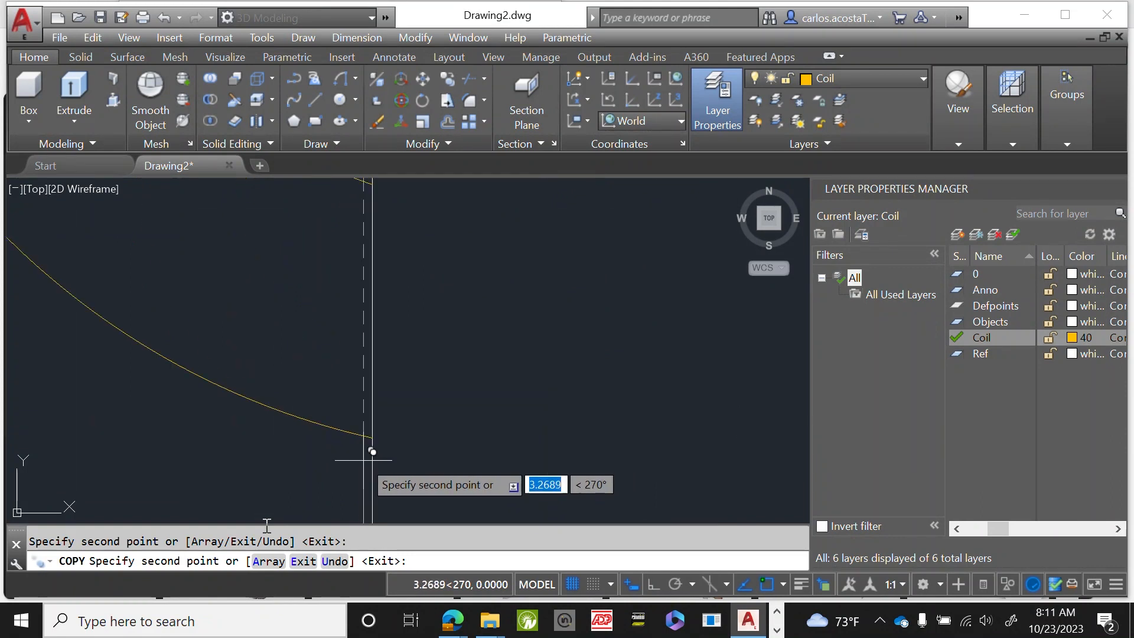
scroll(387, 278, "down", 5)
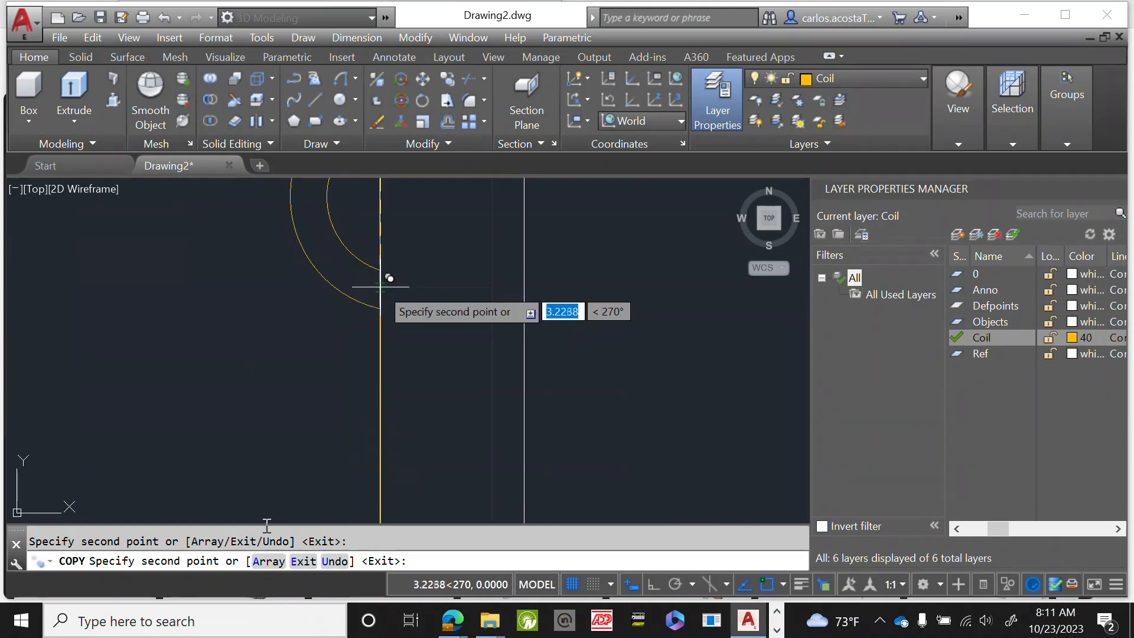
scroll(375, 377, "up", 4)
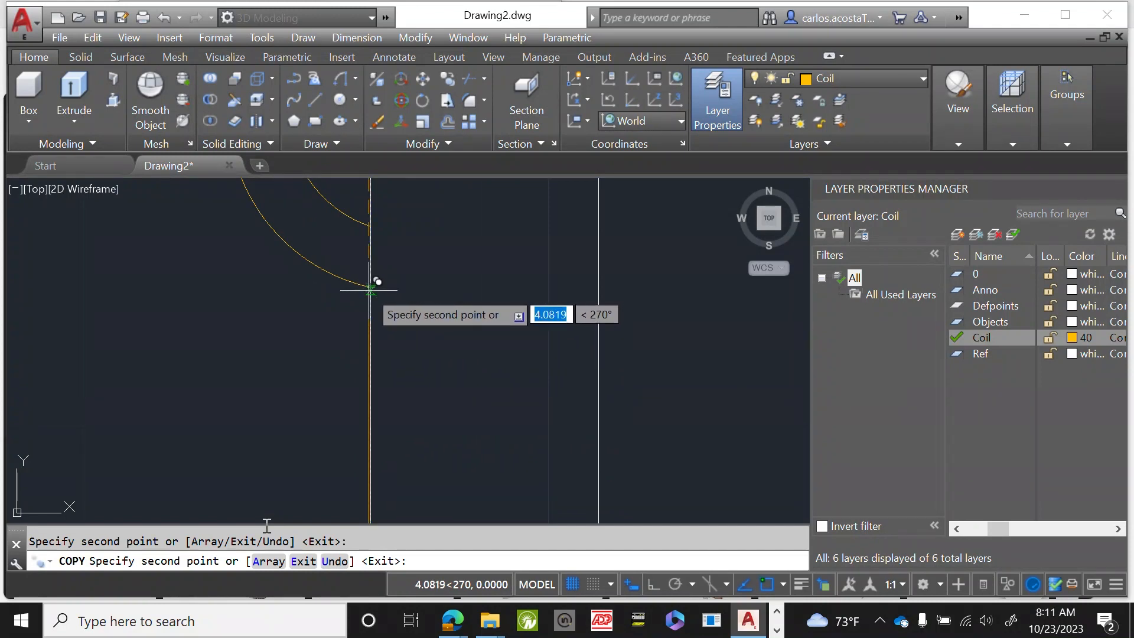
scroll(370, 287, "down", 4)
scroll(384, 396, "up", 5)
scroll(354, 326, "down", 5)
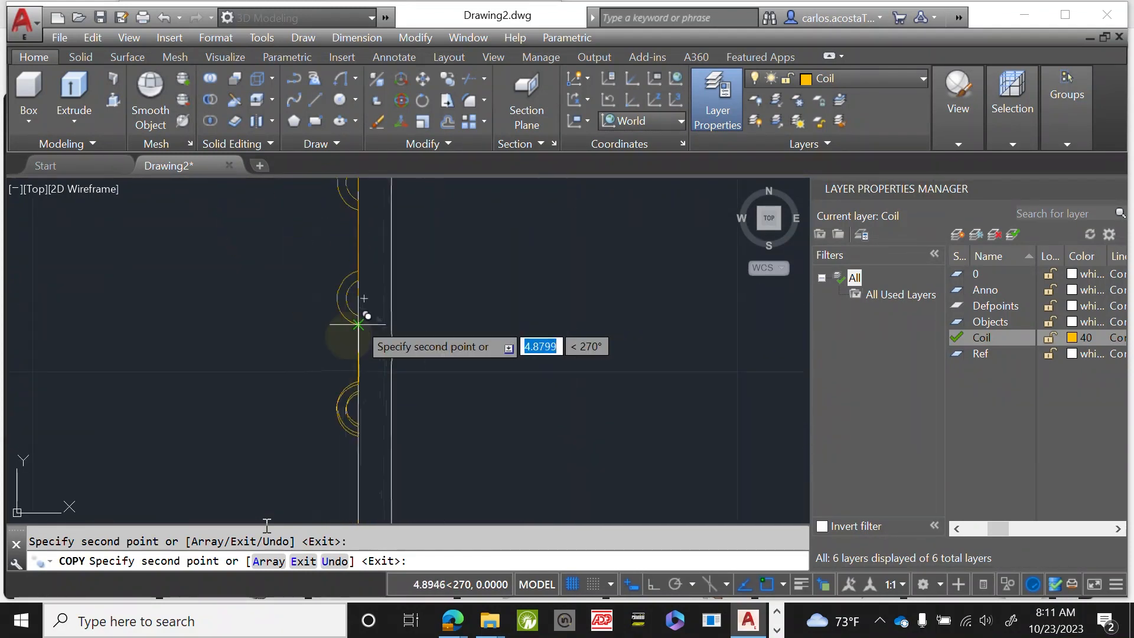
scroll(362, 344, "up", 5)
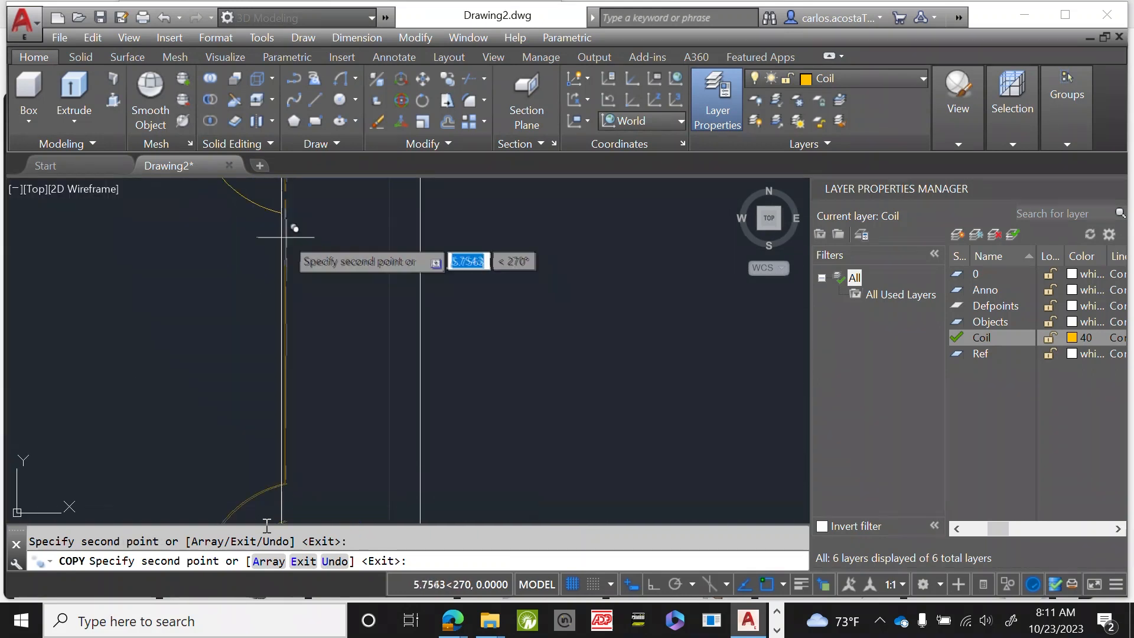
Continue the column with two further coil copies along the left edge, snapping each to the preceding outer arc's lower end.
scroll(286, 201, "up", 3)
scroll(291, 183, "down", 5)
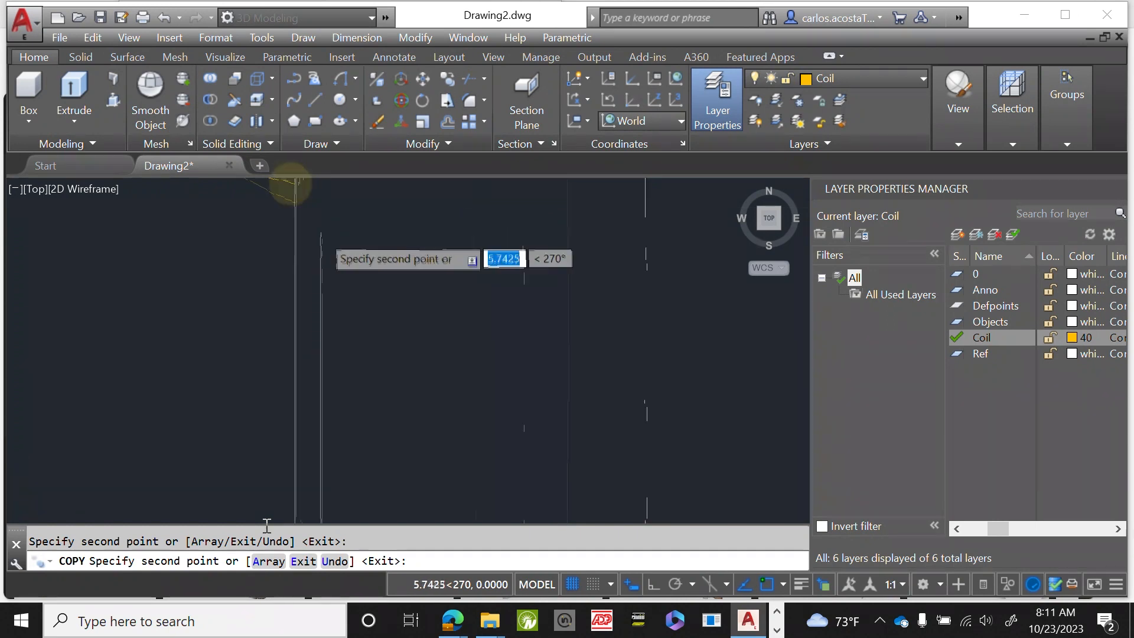
scroll(354, 259, "up", 5)
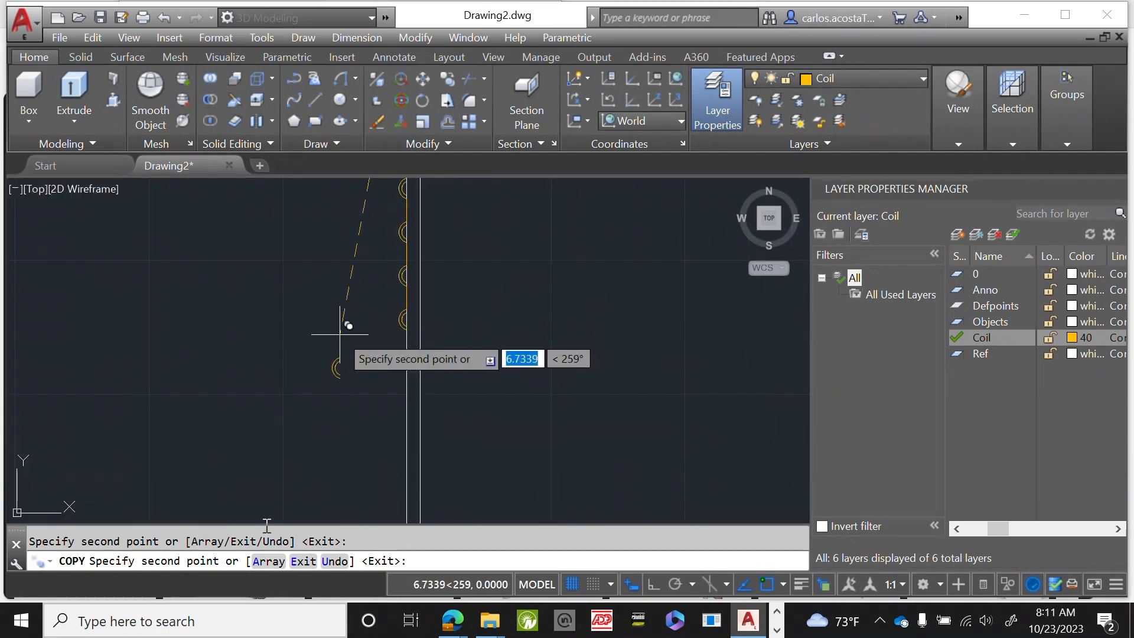
scroll(299, 374, "down", 5)
scroll(352, 362, "up", 5)
scroll(354, 363, "up", 5)
scroll(369, 439, "up", 5)
scroll(372, 439, "down", 8)
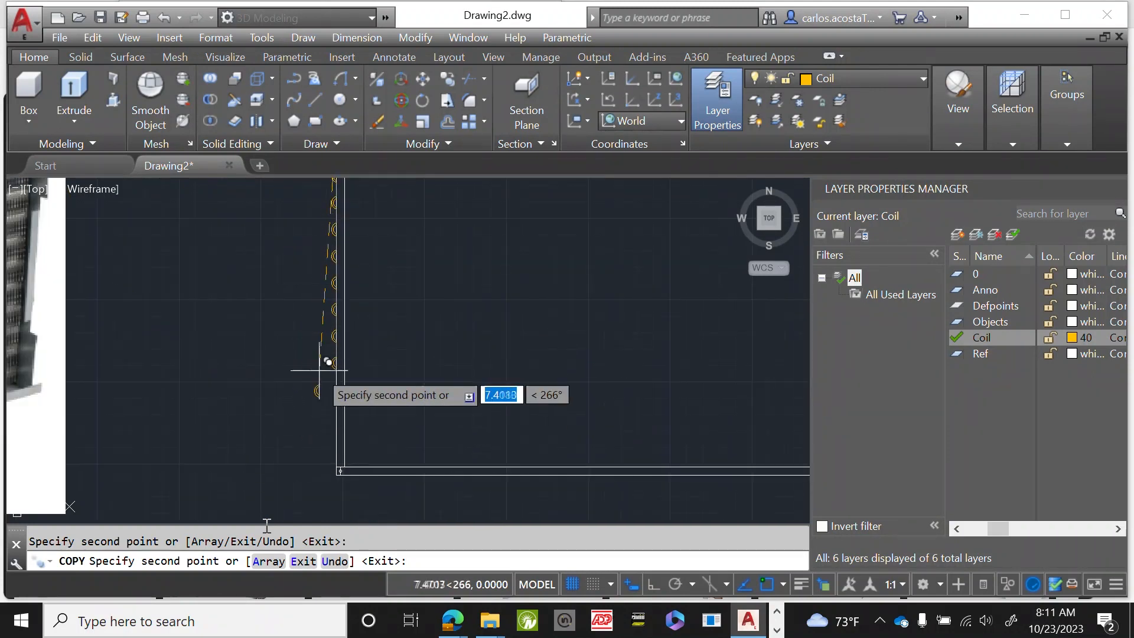
Place the remaining coil copies toward the frame's lower-left corner, the last about 8.97 below the base point, and end the Copy command.
scroll(321, 385, "up", 5)
scroll(527, 354, "up", 3)
scroll(369, 331, "down", 5)
scroll(374, 384, "down", 2)
scroll(361, 308, "up", 4)
left_click(351, 250)
scroll(319, 262, "down", 5)
scroll(255, 354, "up", 4)
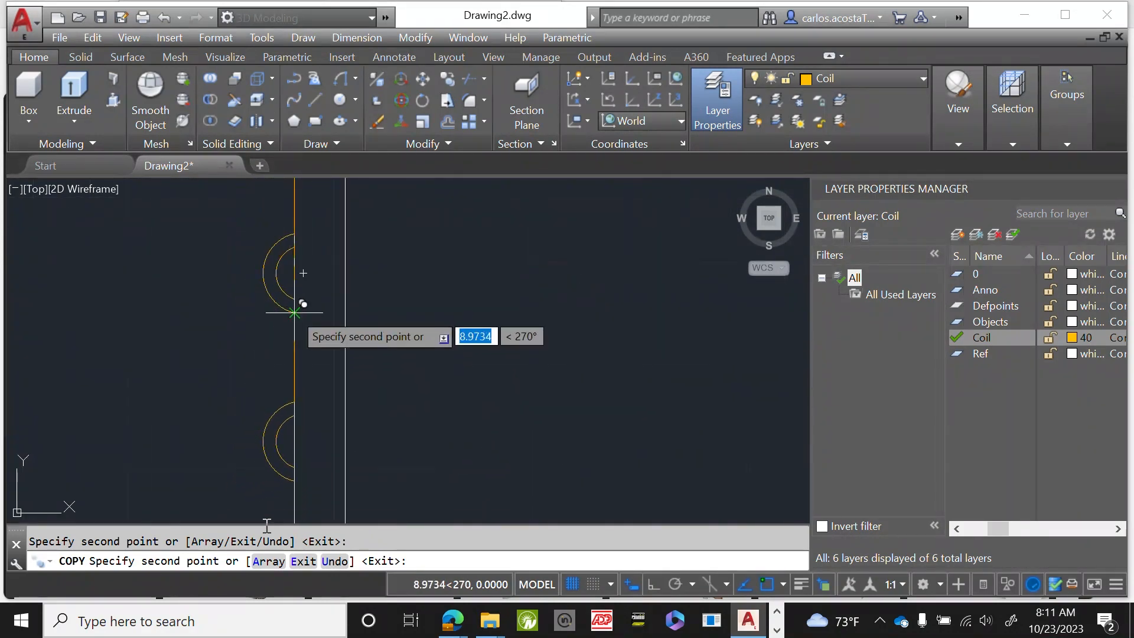
scroll(294, 312, "up", 4)
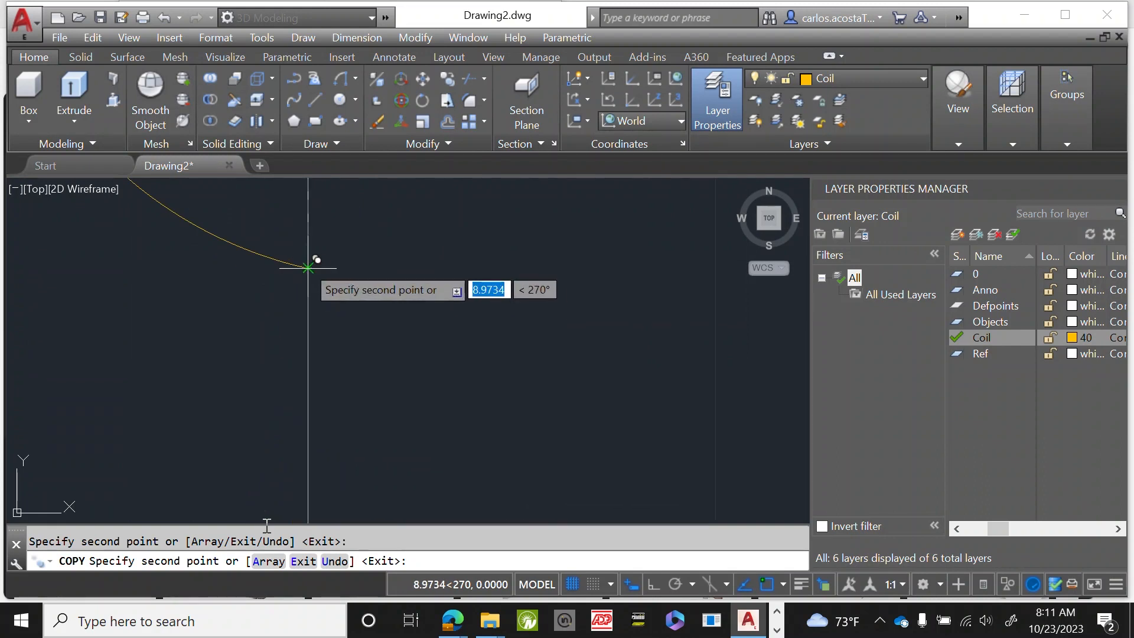
scroll(317, 259, "down", 4)
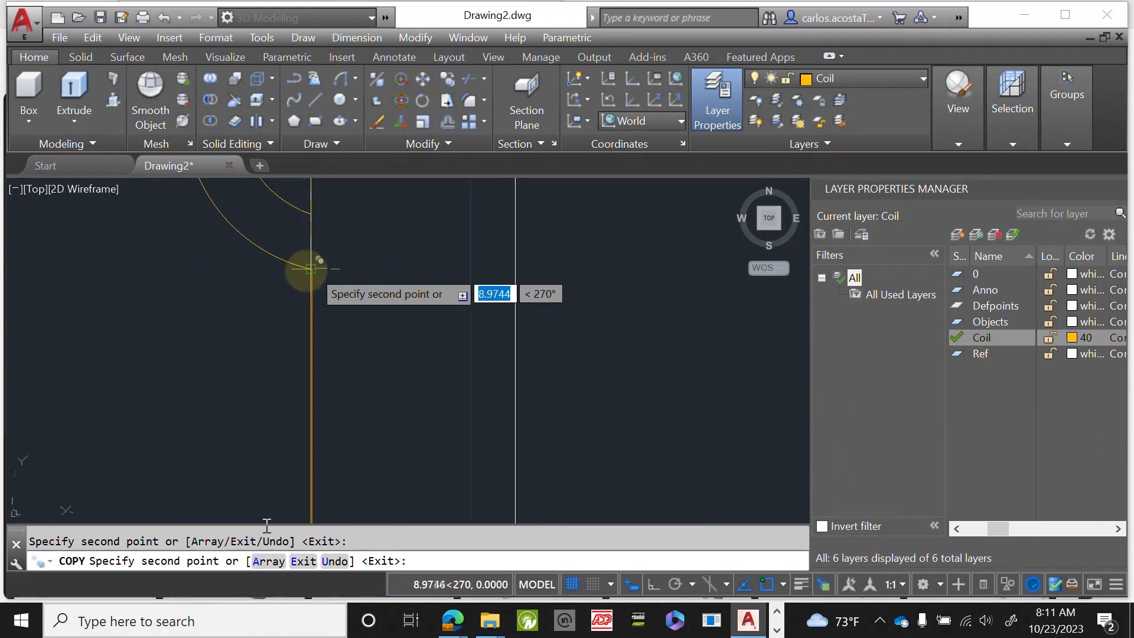
scroll(282, 324, "up", 4)
scroll(281, 324, "down", 3)
key("Escape")
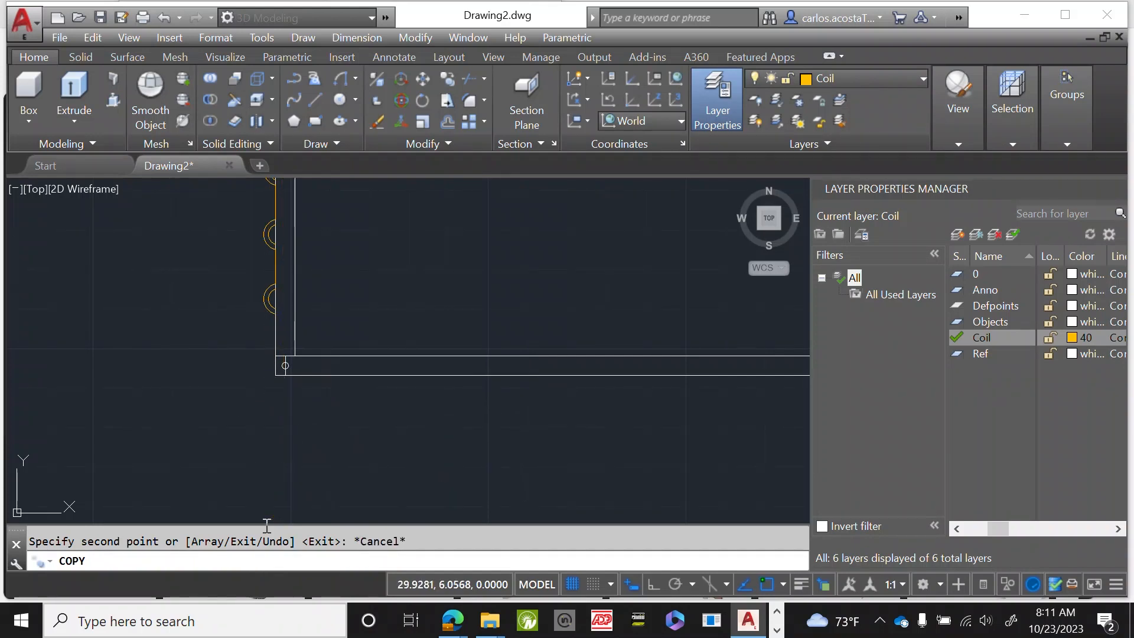
scroll(329, 317, "down", 5)
scroll(543, 266, "up", 6)
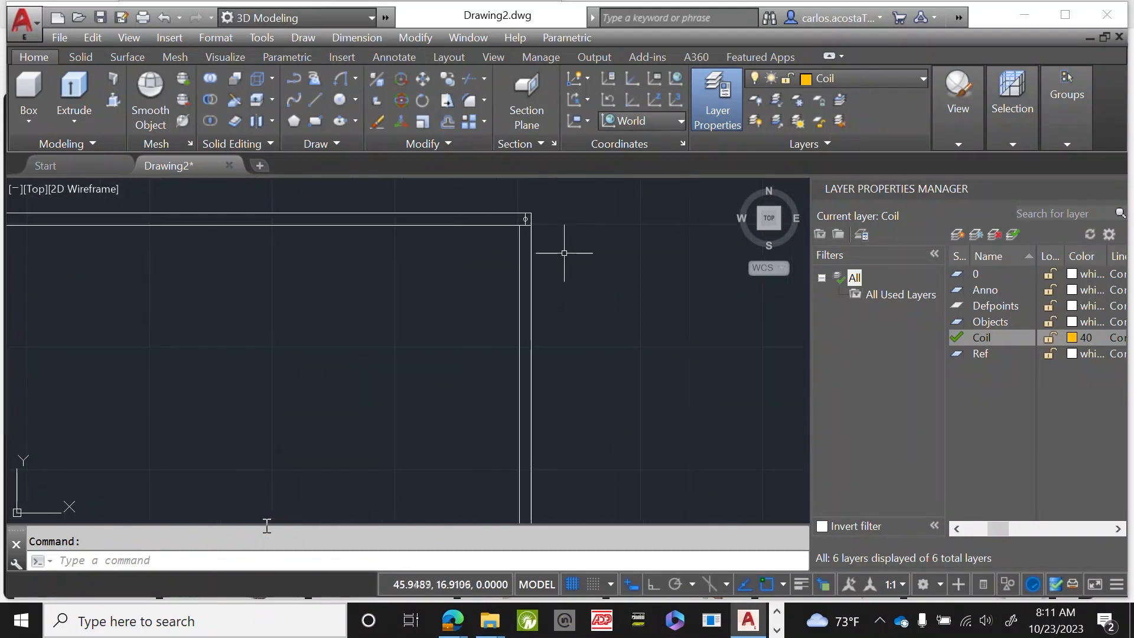
scroll(621, 274, "down", 2)
scroll(12, 246, "up", 4)
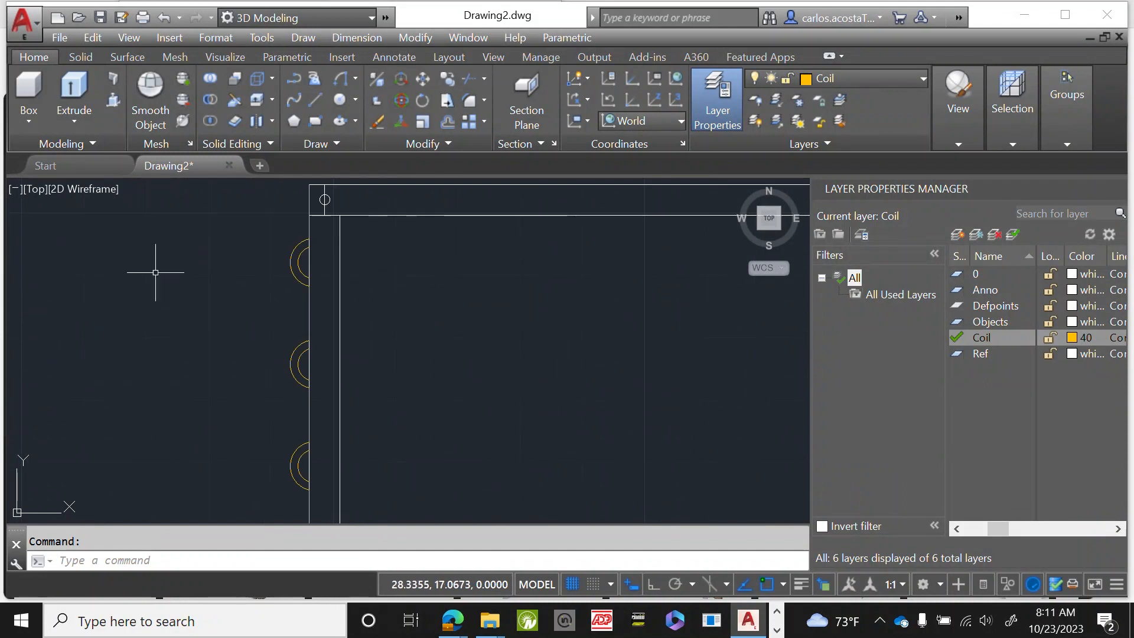
left_click(299, 297)
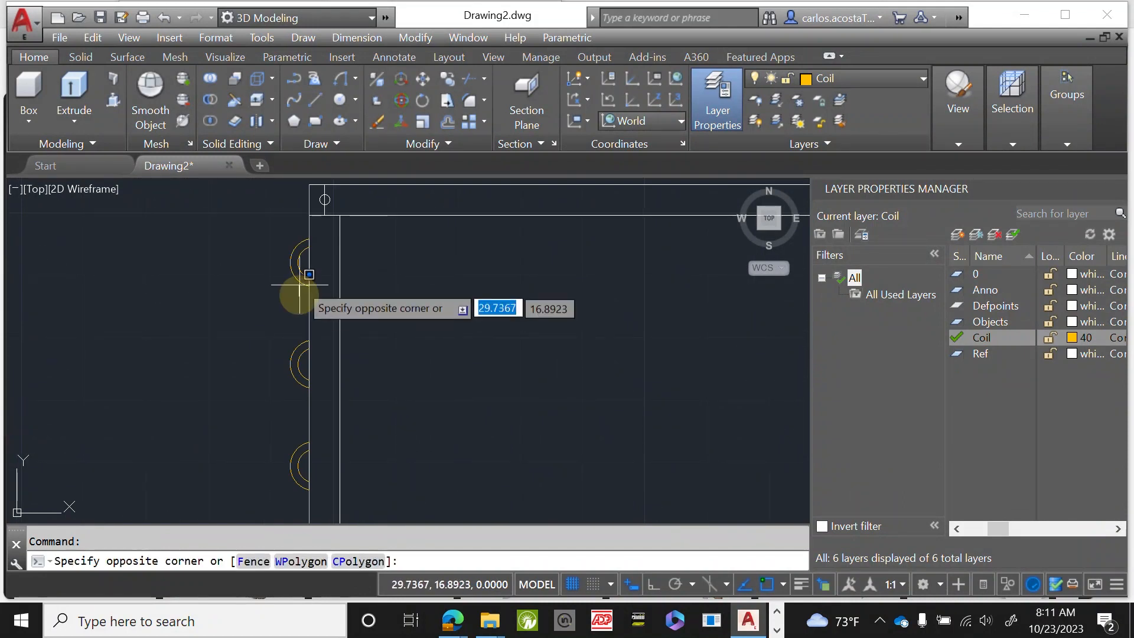
left_click(279, 228)
type("copy")
key("Return")
scroll(239, 271, "up", 5)
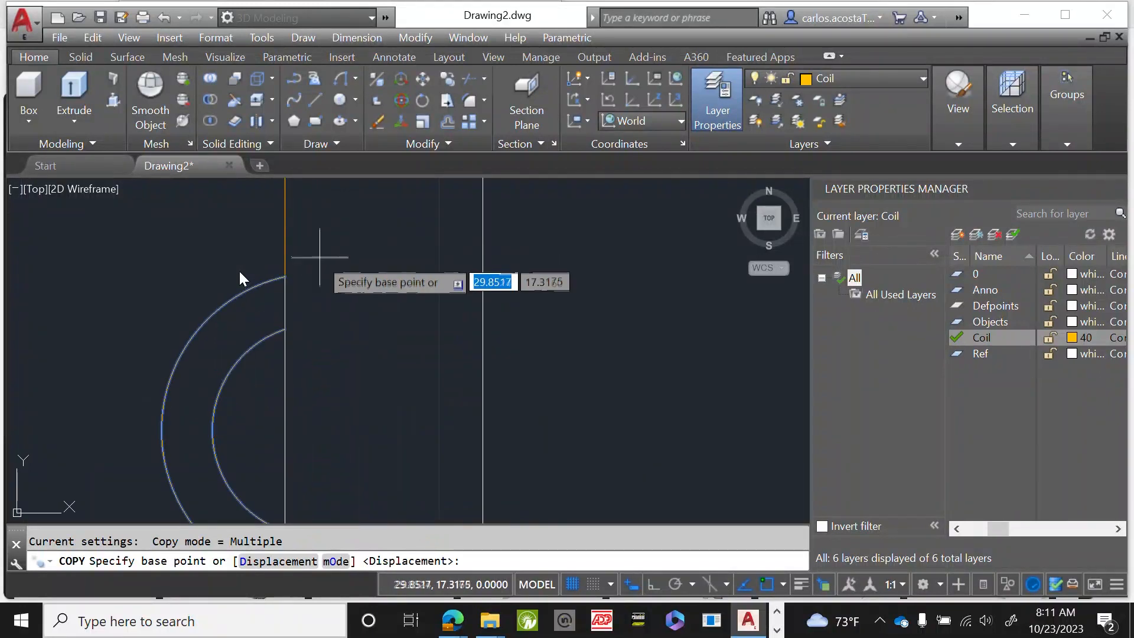
scroll(239, 273, "down", 5)
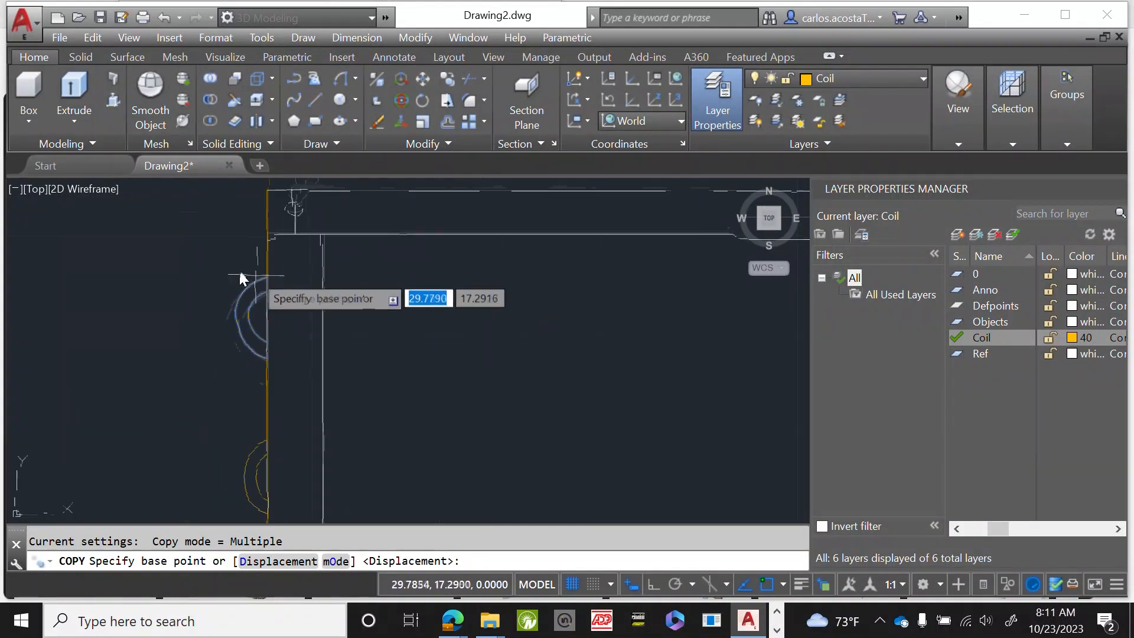
scroll(520, 286, "down", 4)
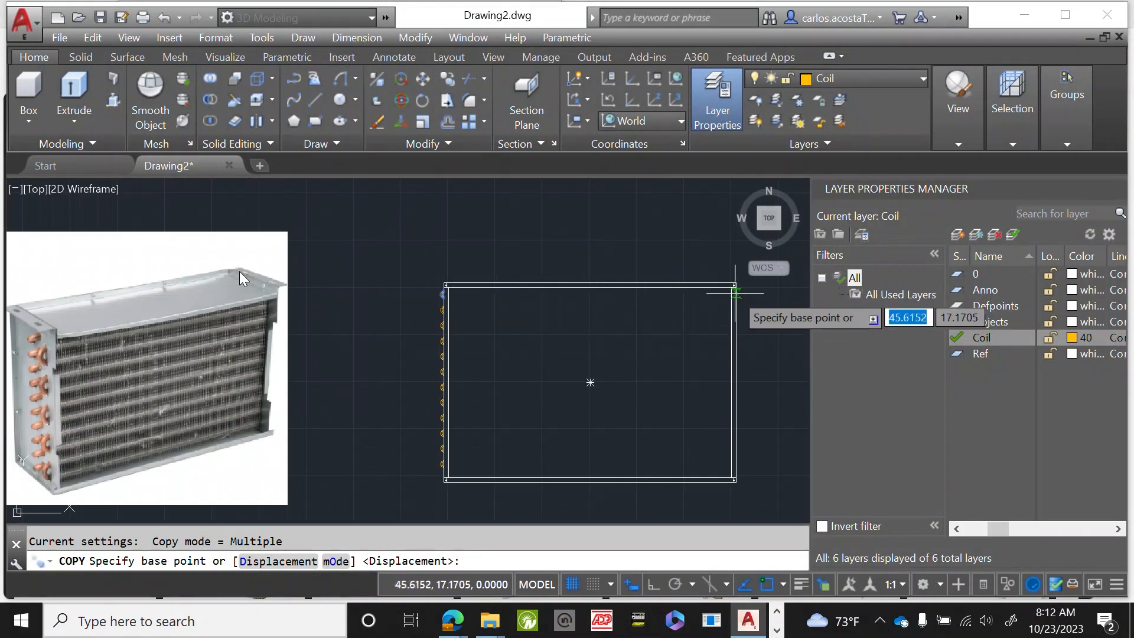
scroll(732, 289, "up", 4)
key("Escape")
Mirror the two uppermost left arcs across a vertical ortho line through the midpoint of the frame's top edge, keeping the source objects.
scroll(265, 384, "down", 4)
scroll(293, 322, "up", 5)
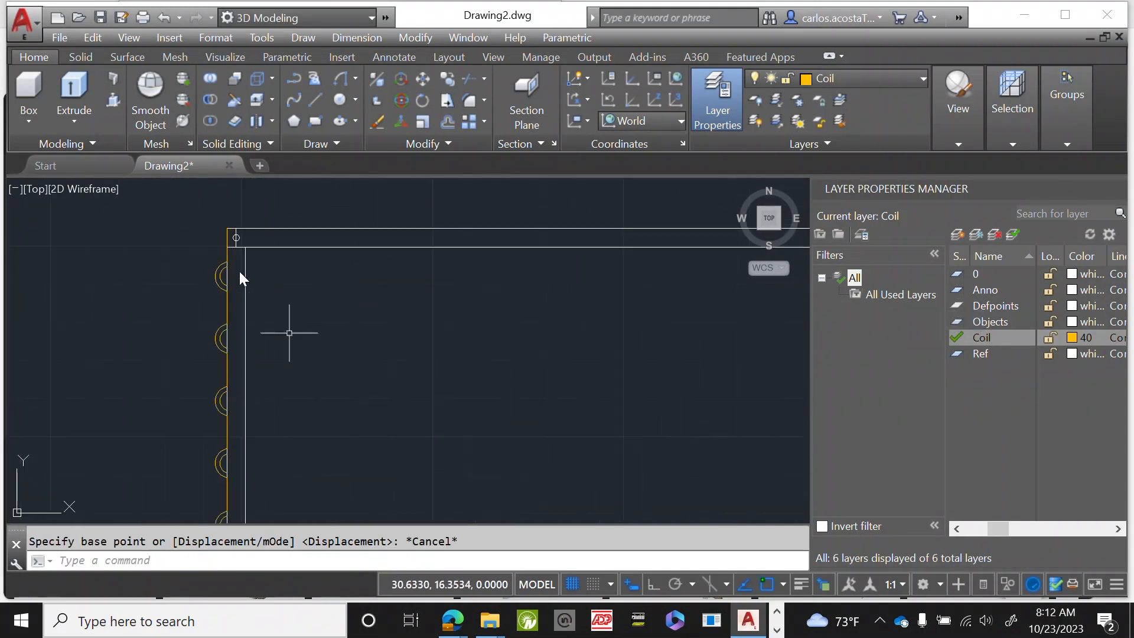
left_click(188, 250)
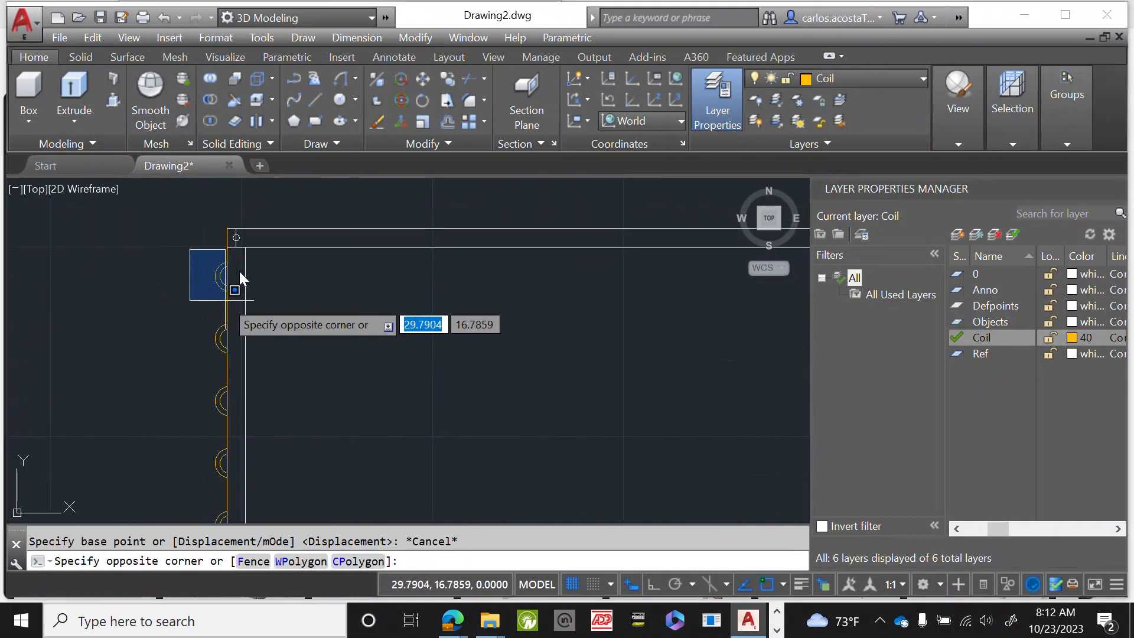
left_click(242, 290)
scroll(247, 290, "up", 4)
left_click(195, 315)
left_click(151, 218)
scroll(324, 309, "down", 5)
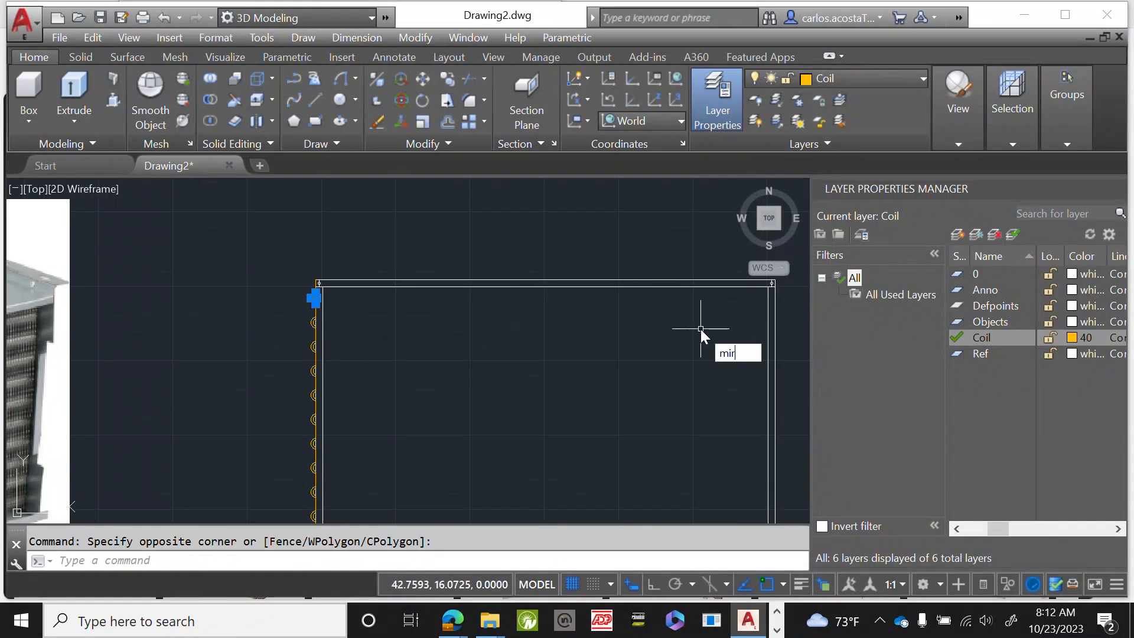
key("Return")
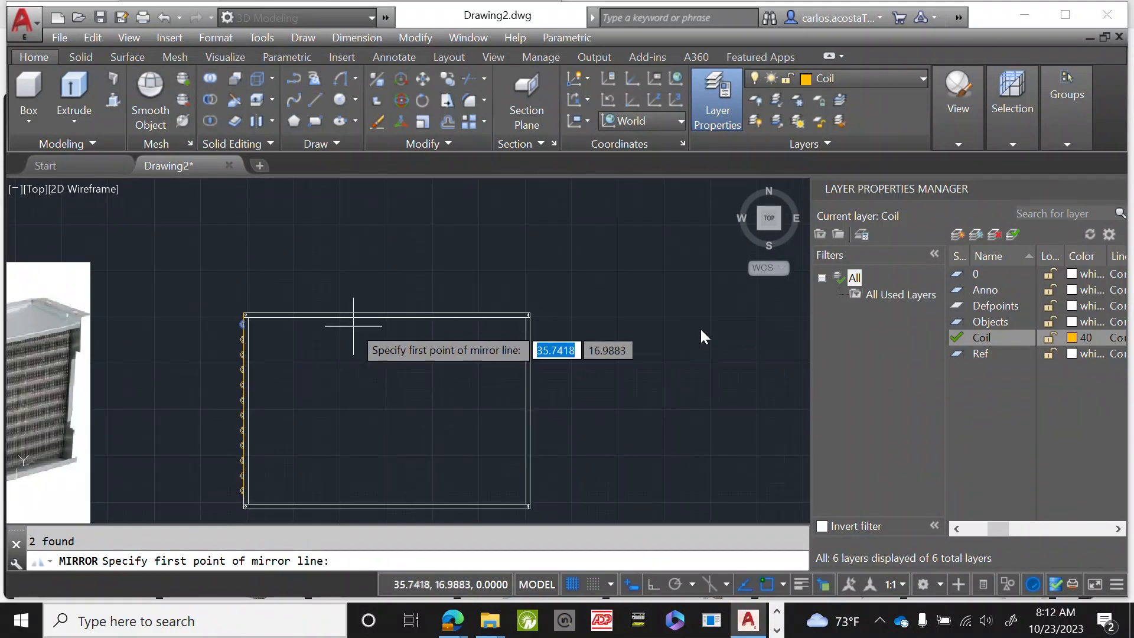
scroll(353, 326, "up", 2)
scroll(317, 305, "up", 4)
scroll(461, 314, "down", 4)
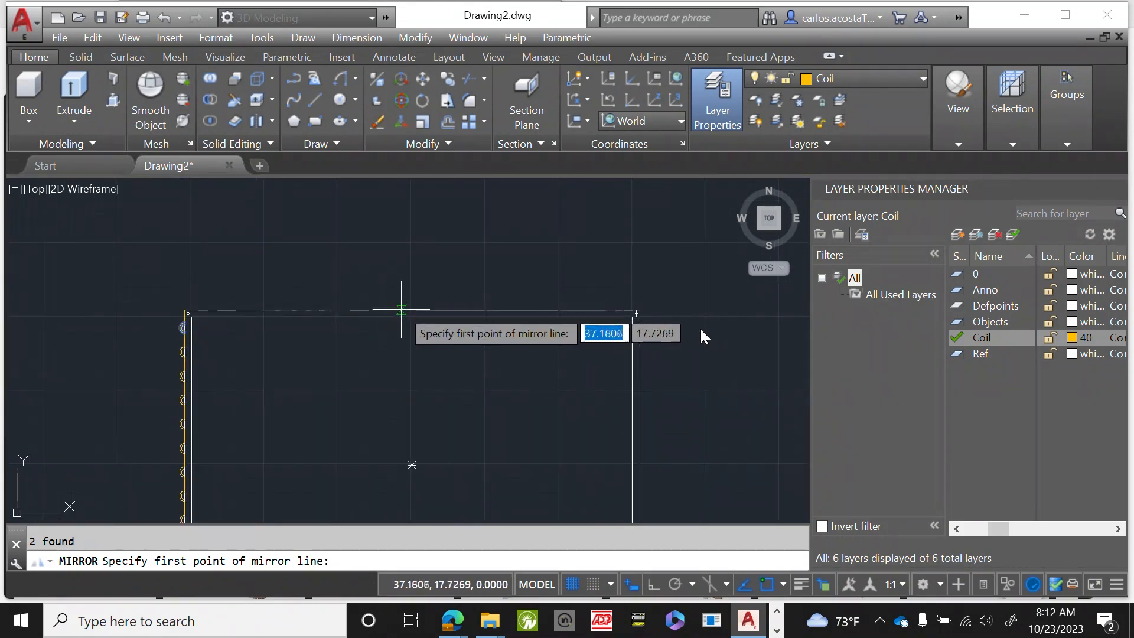
left_click(412, 310)
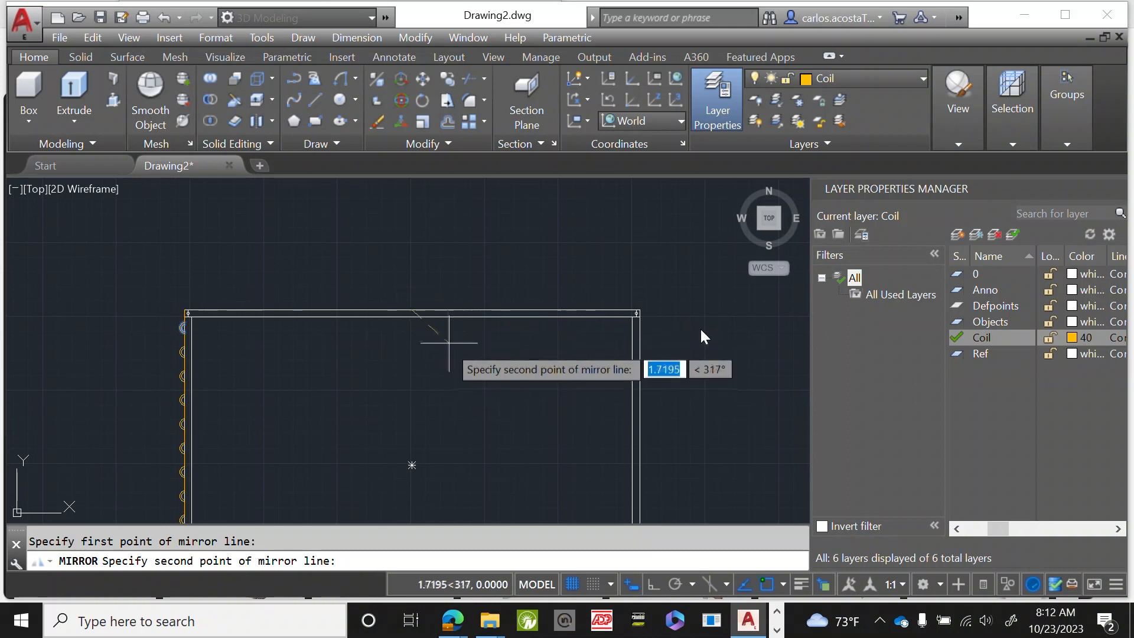
left_click(653, 586)
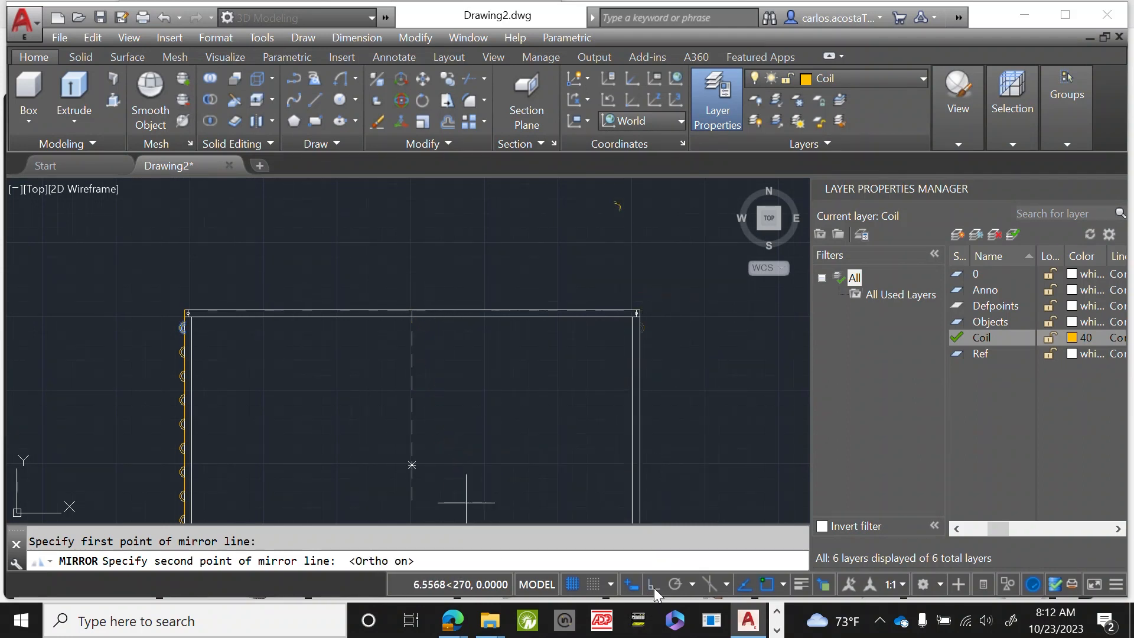
left_click(418, 499)
scroll(716, 315, "up", 5)
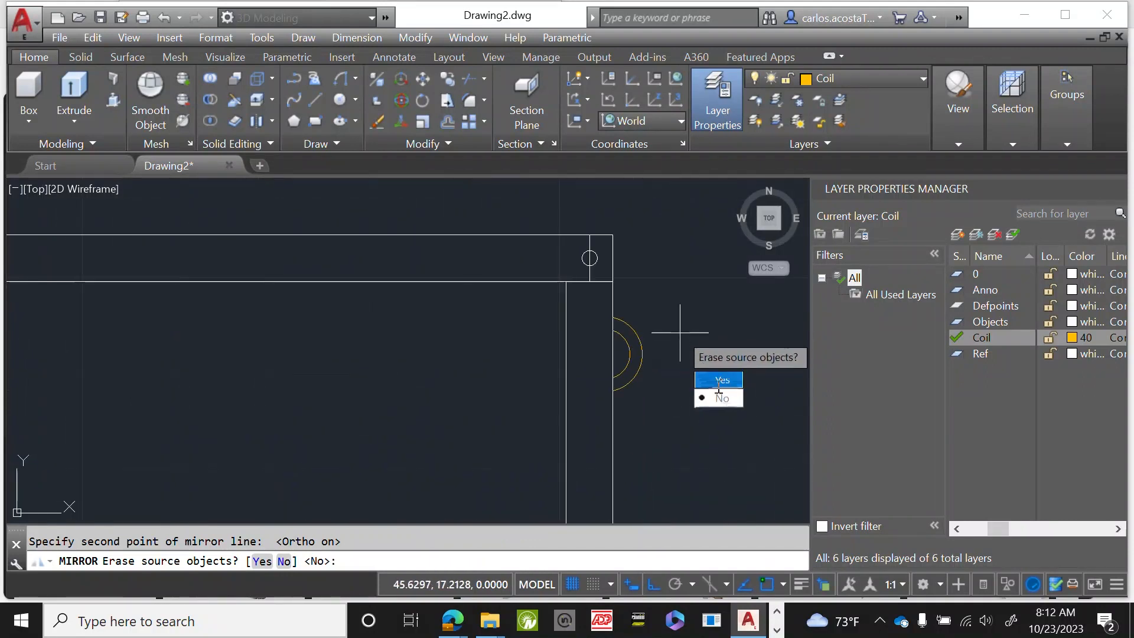
left_click(731, 403)
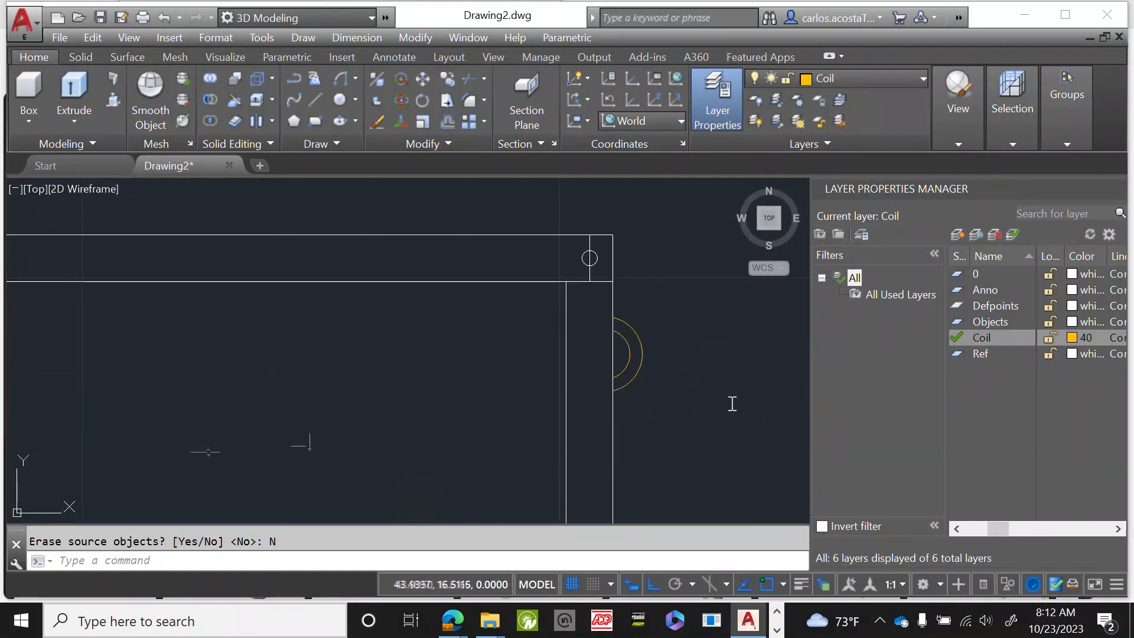
Try a path array of the mirrored arc pair at the casing's upper-right, using the outer frame outline as the path.
scroll(373, 284, "down", 1)
scroll(506, 348, "up", 3)
scroll(495, 366, "down", 1)
scroll(553, 298, "down", 4)
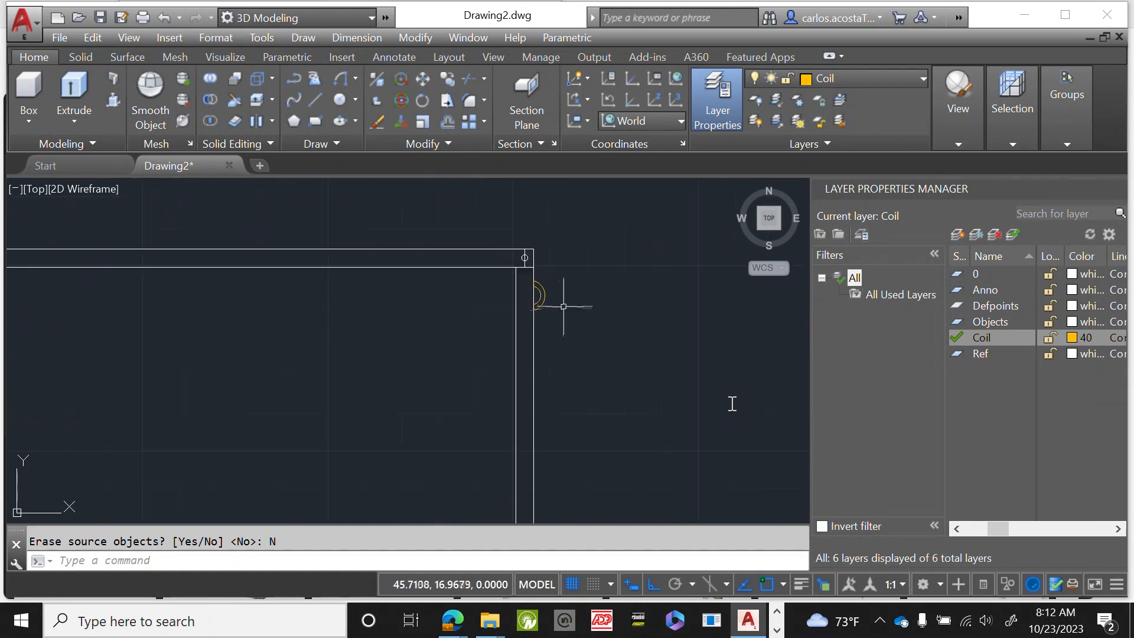
scroll(632, 289, "up", 2)
left_click(562, 331)
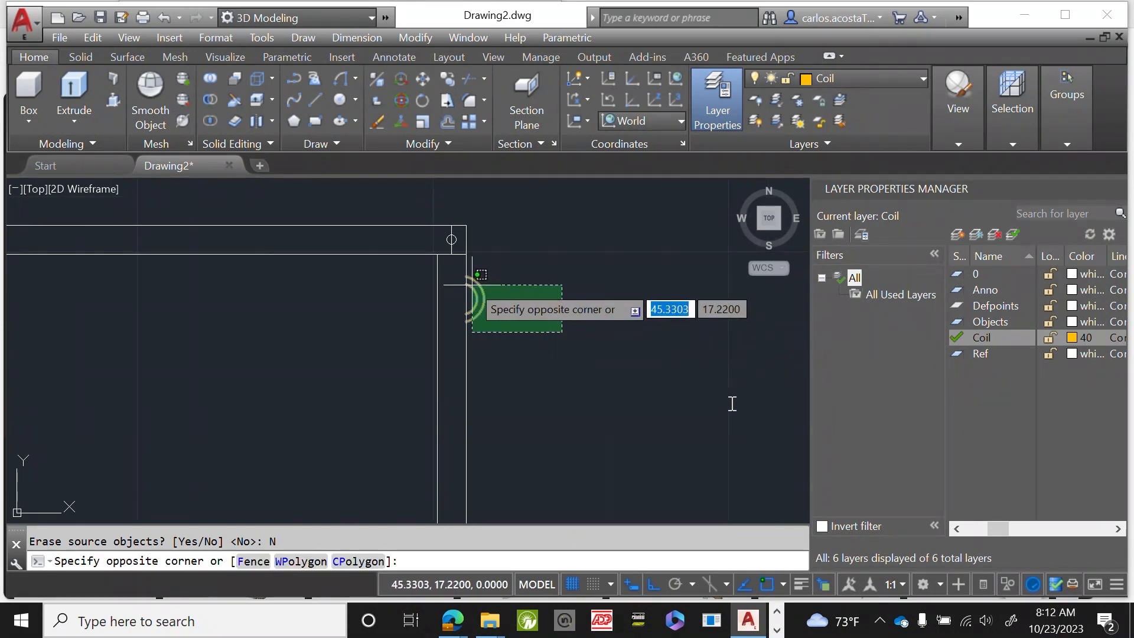
left_click(473, 293)
type("a")
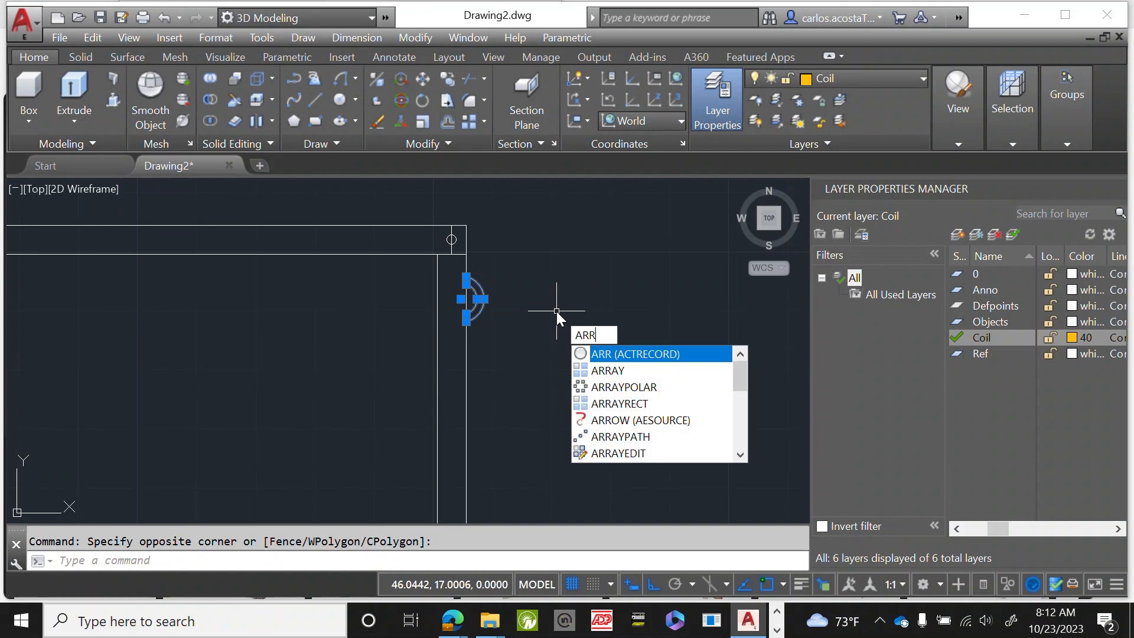
key("Down")
key("Return")
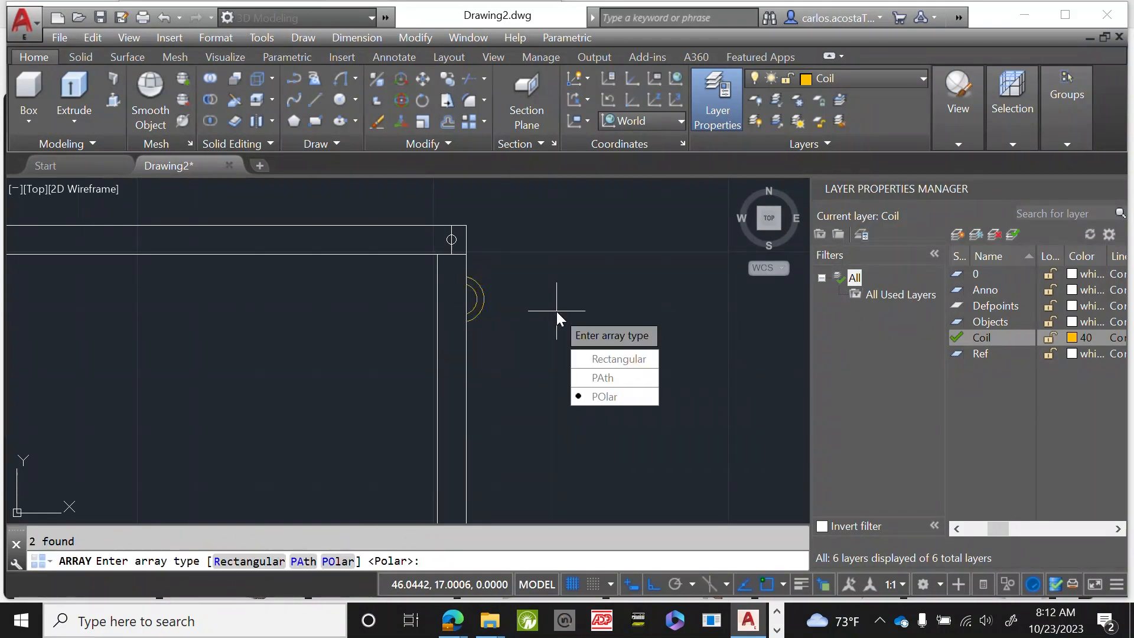
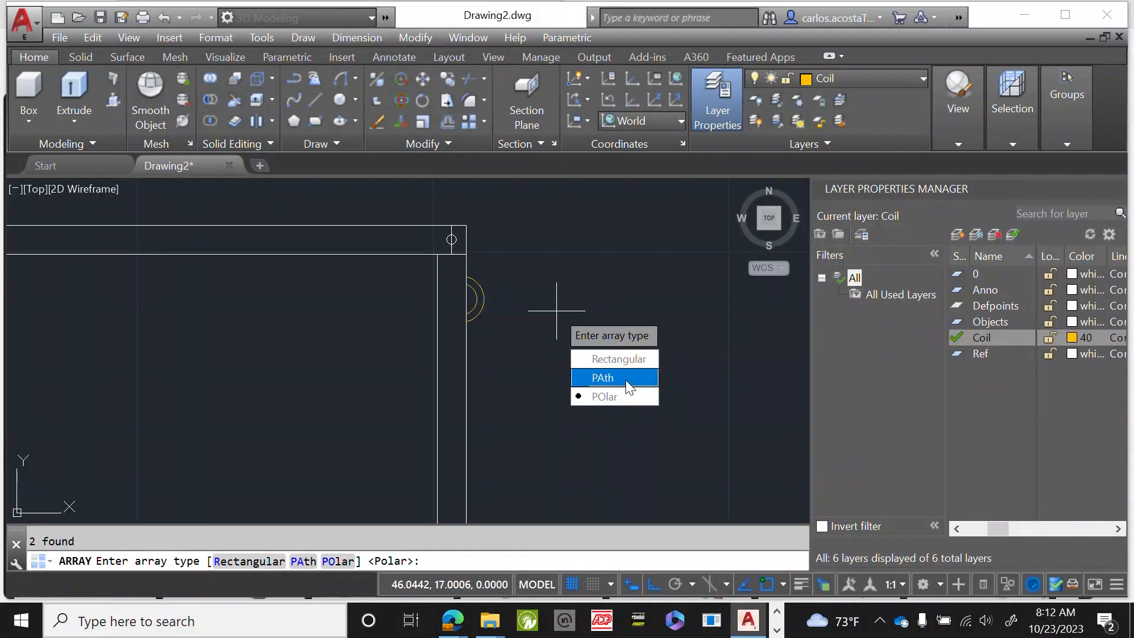
left_click(628, 386)
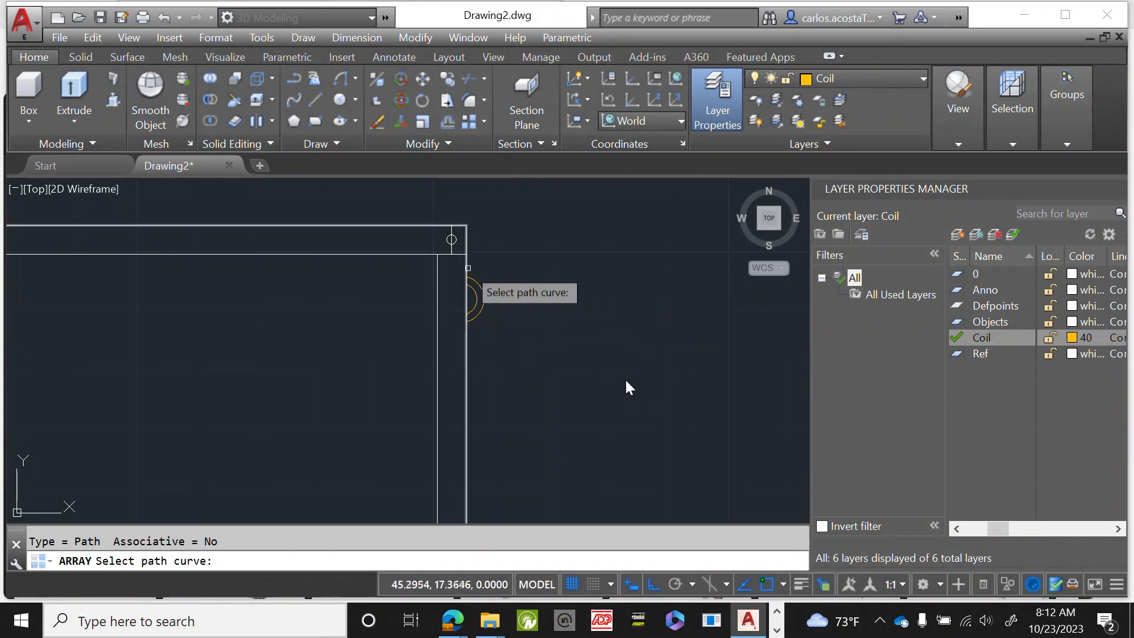
left_click(626, 381)
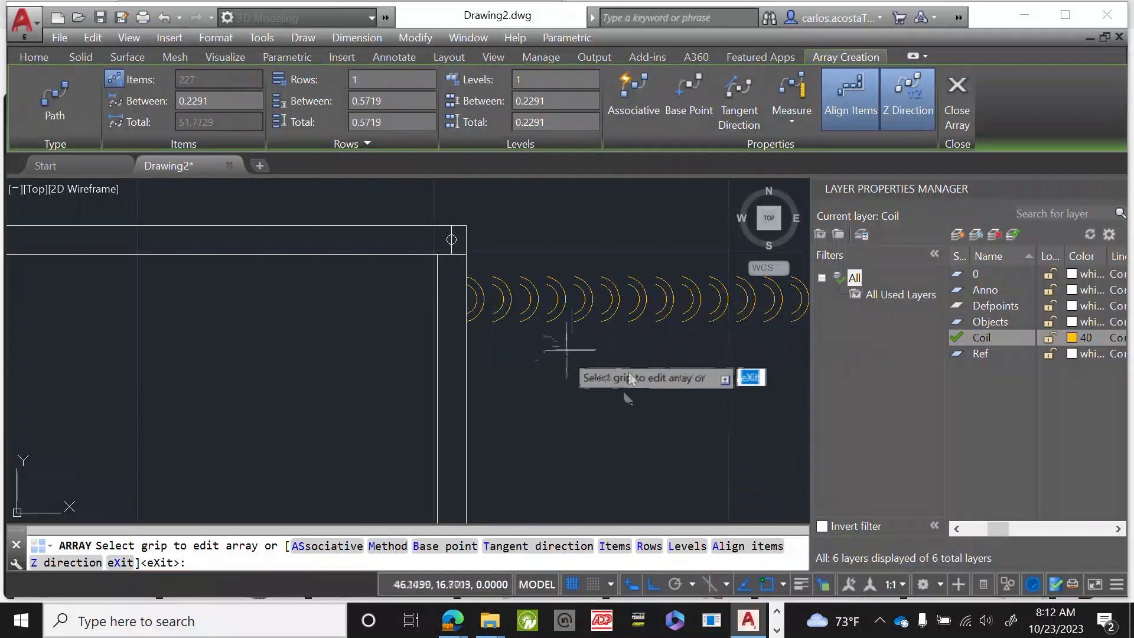
key("Escape")
Undo the path array of the right-hand arc pair.
scroll(625, 382, "down", 8)
scroll(627, 382, "down", 5)
scroll(627, 382, "up", 5)
scroll(626, 383, "down", 2)
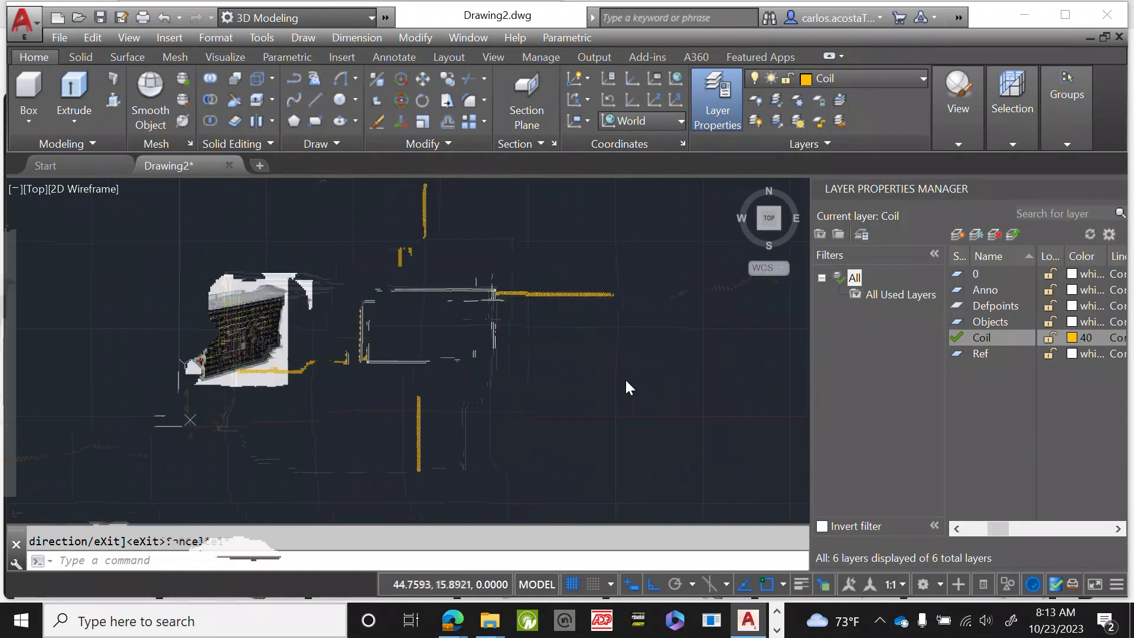
scroll(626, 382, "up", 5)
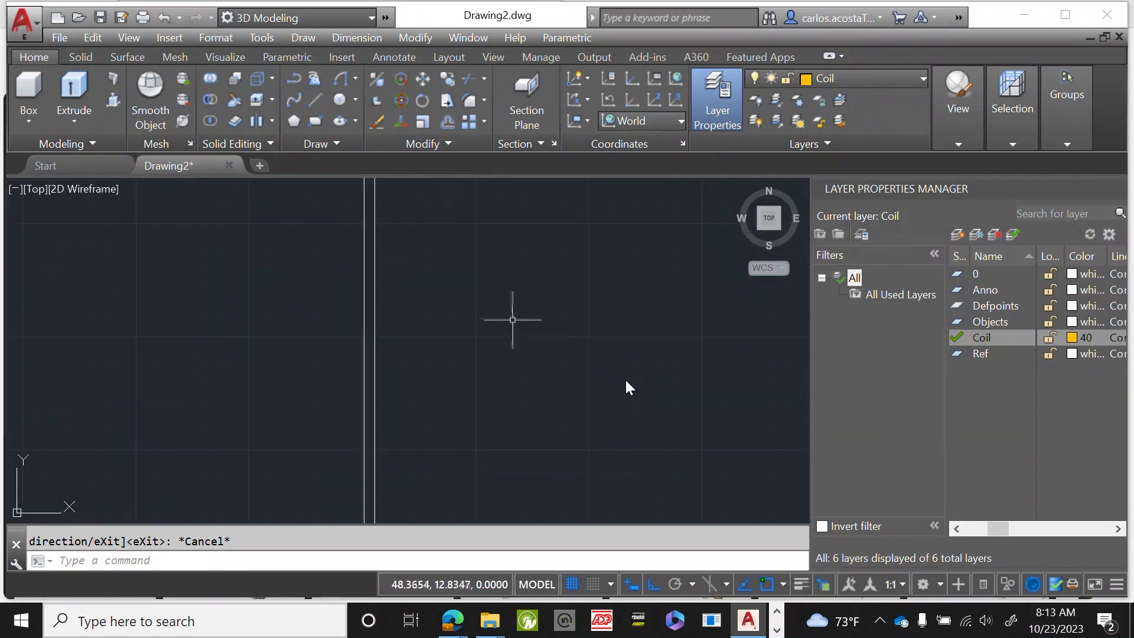
key("ctrl+z")
key("ctrl+z")
key("ctrl+z")
key("ctrl+z")
scroll(457, 410, "up", 5)
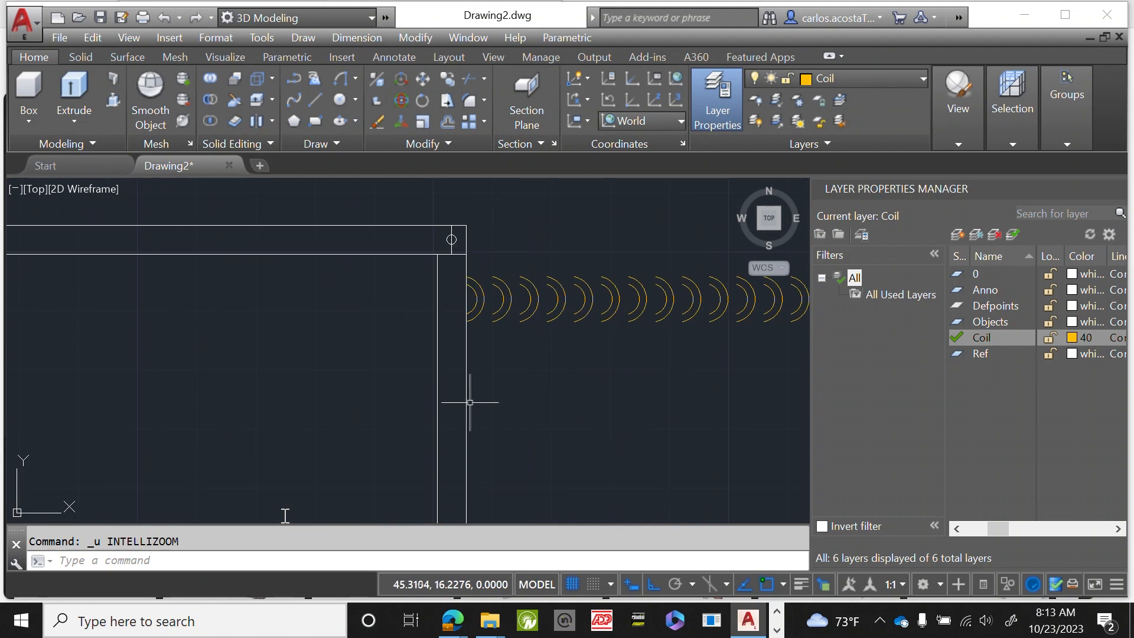
Erase the mirrored arc pair on the casing's right edge.
left_click(734, 399)
left_click(619, 314)
key("Delete")
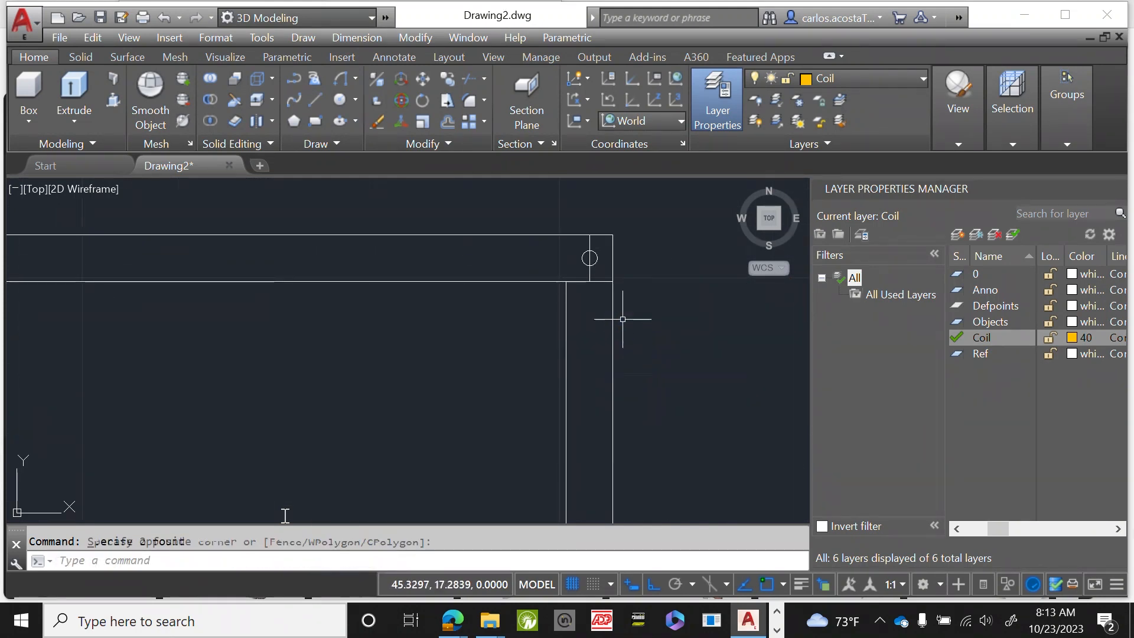
Select the lowest bend arc pairs on the casing's left edge, working upward from the lower-left corner.
scroll(737, 342, "down", 5)
scroll(610, 405, "up", 5)
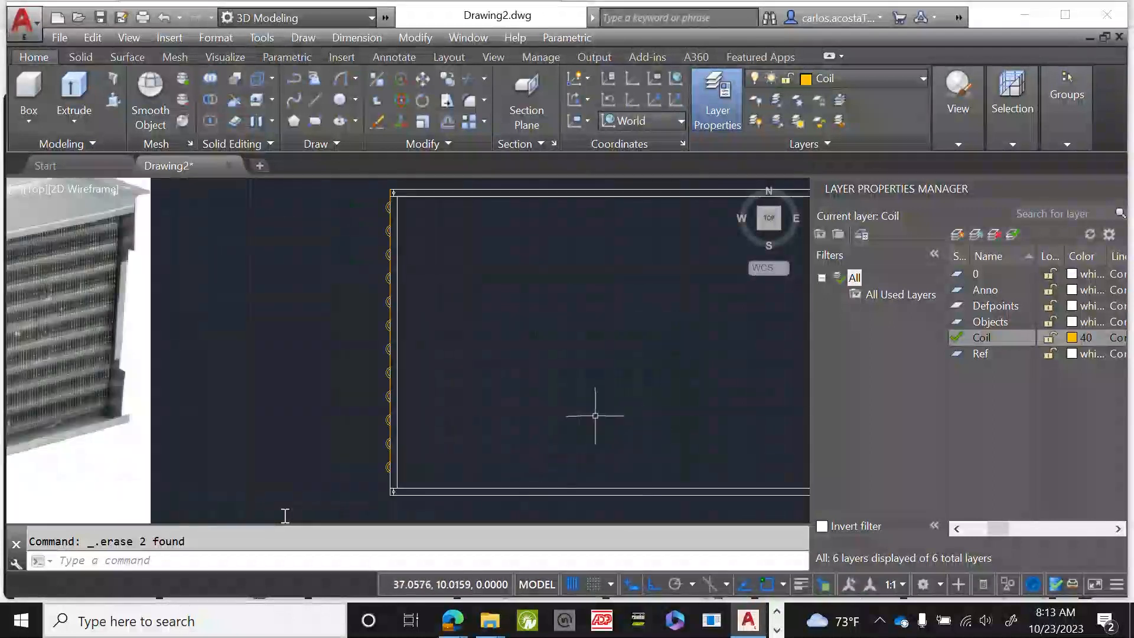
scroll(342, 374, "down", 2)
scroll(367, 392, "up", 5)
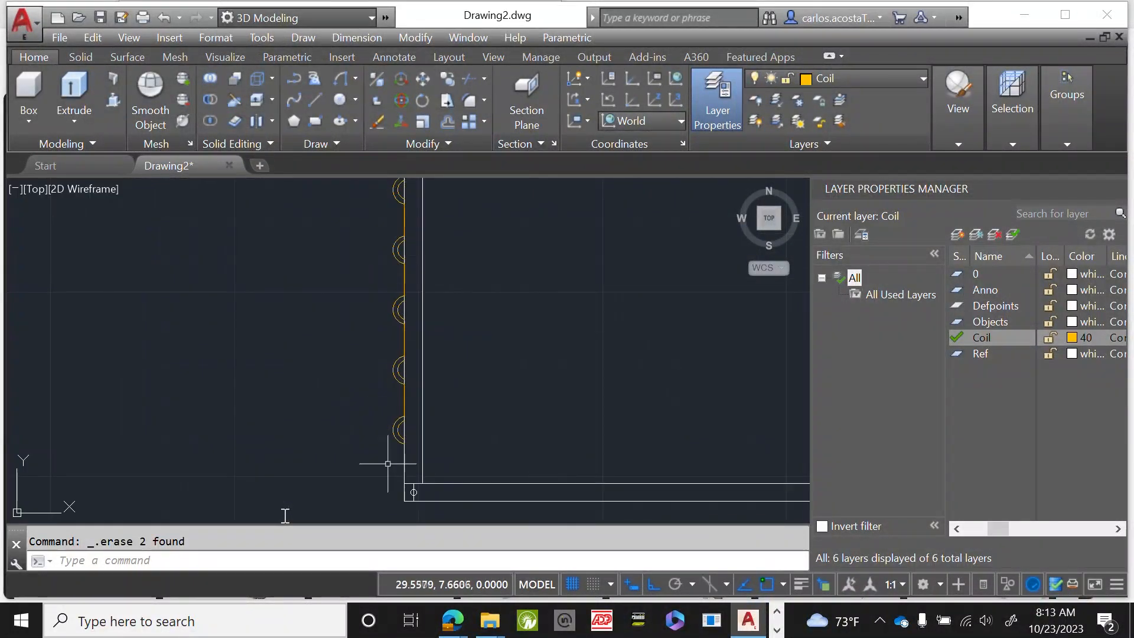
scroll(402, 464, "up", 4)
left_click(399, 456)
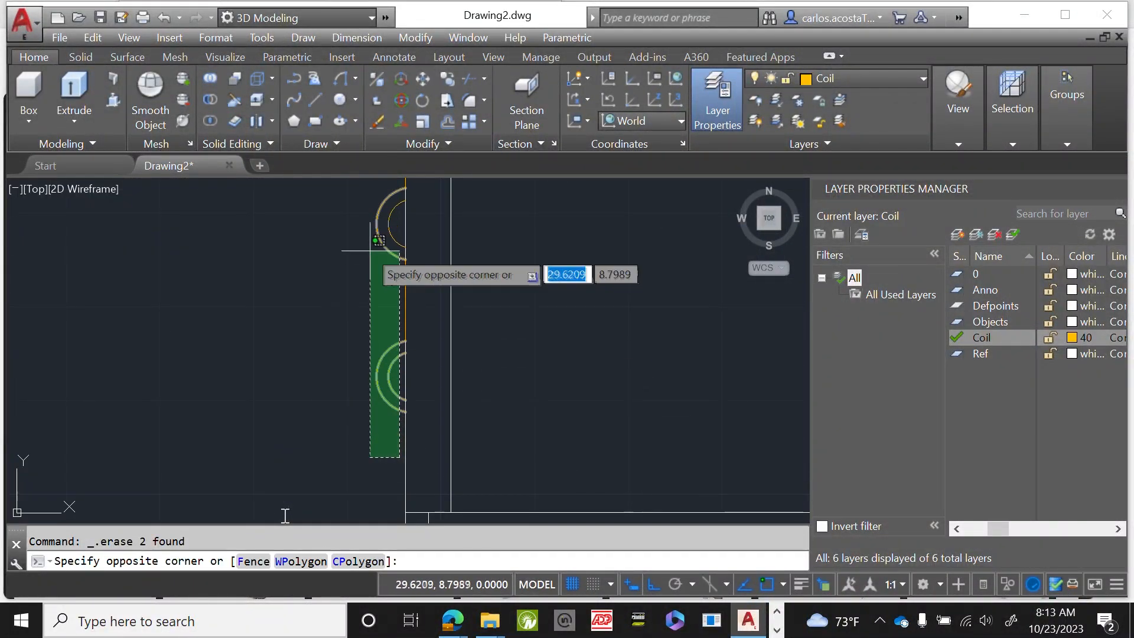
left_click(372, 198)
scroll(301, 372, "down", 2)
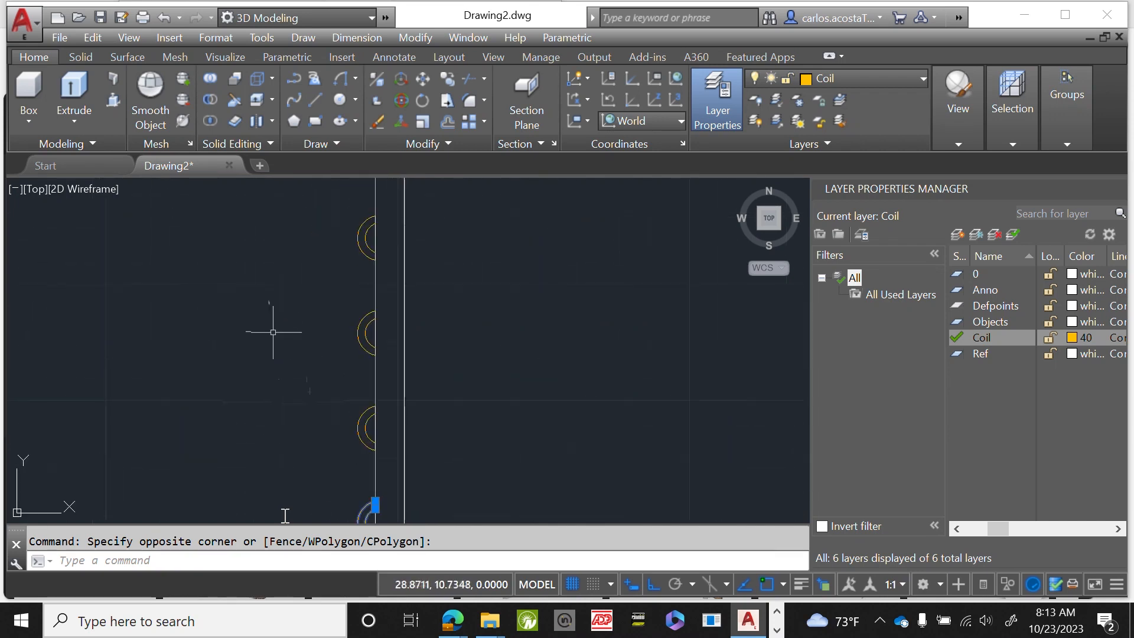
left_click(367, 473)
left_click(351, 301)
Add the arc pairs around the middle of the casing's left edge to the selection.
scroll(317, 377, "down", 2)
scroll(324, 375, "up", 4)
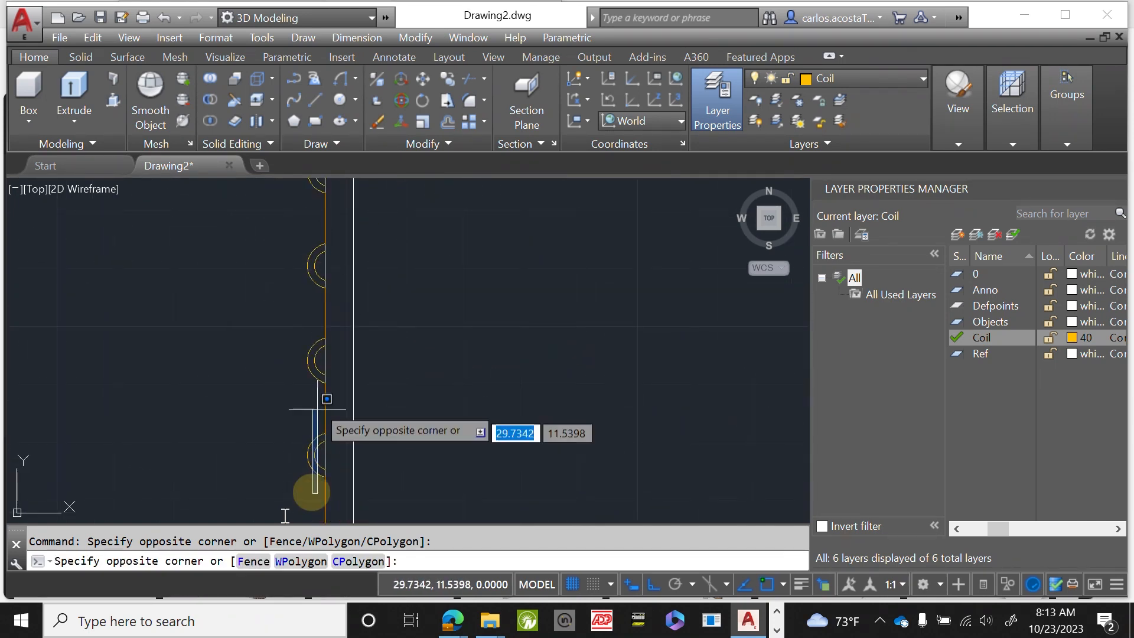
left_click(317, 471)
scroll(318, 477, "up", 6)
left_click(327, 371)
left_click(252, 274)
scroll(246, 337, "down", 4)
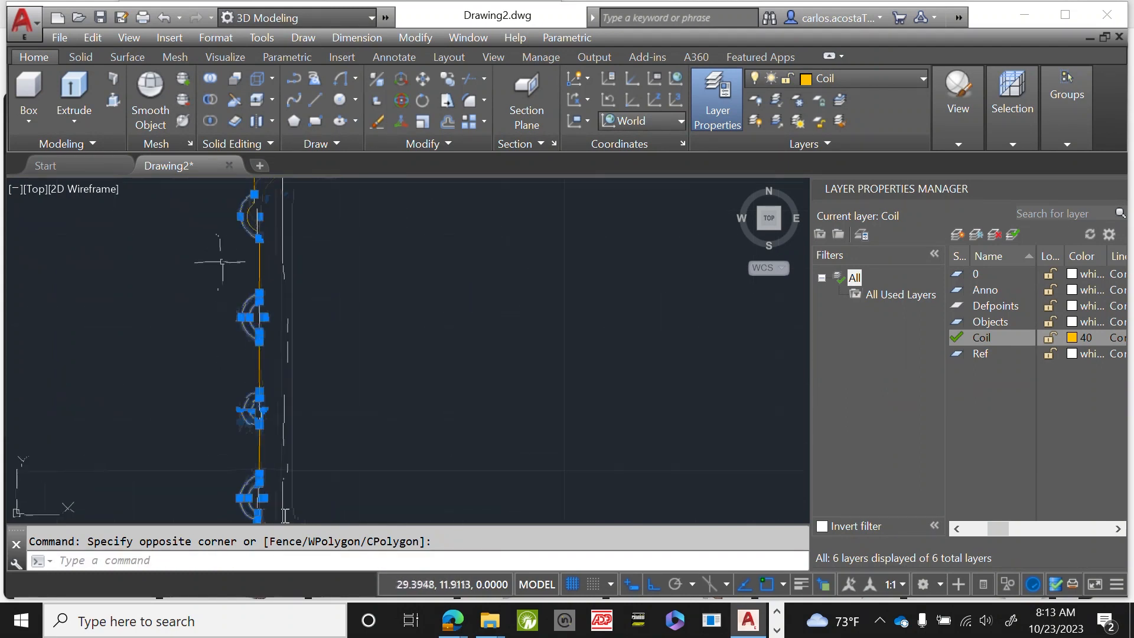
scroll(218, 228, "up", 3)
left_click(405, 275)
left_click(289, 228)
scroll(293, 406, "down", 6)
scroll(307, 301, "up", 5)
left_click(357, 344)
left_click(324, 320)
scroll(328, 427, "down", 5)
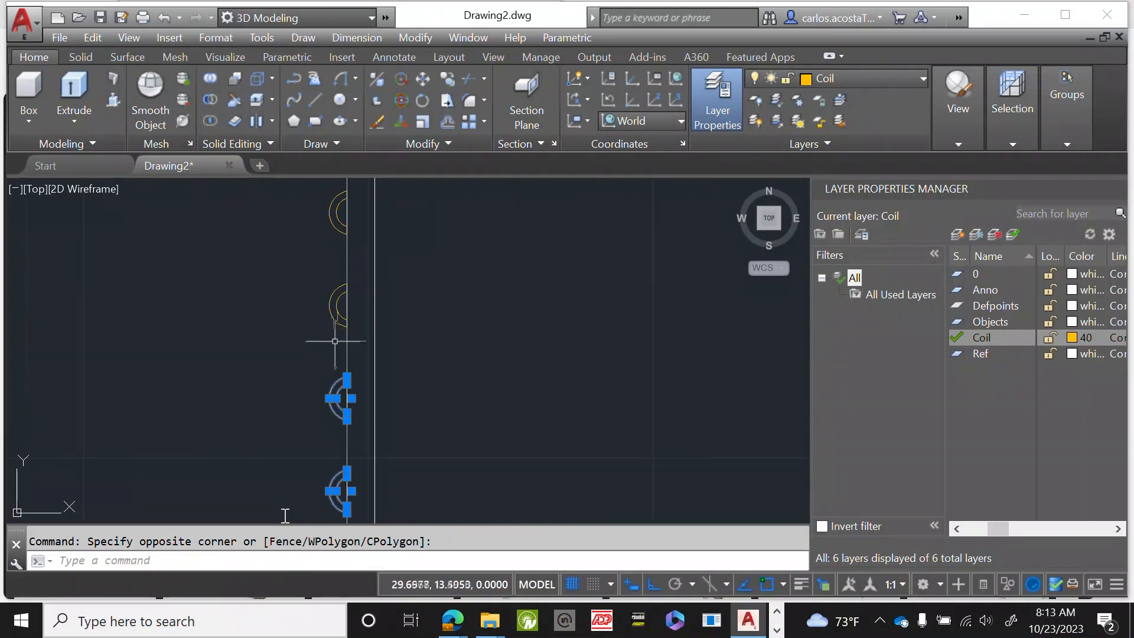
Add the next three arc pairs up the casing's left edge to the selection.
scroll(336, 298, "up", 3)
left_click(341, 305)
left_click(266, 271)
scroll(296, 395, "down", 5)
scroll(268, 253, "up", 6)
left_click(438, 269)
left_click(316, 245)
scroll(380, 329, "down", 5)
scroll(381, 428, "up", 6)
left_click(385, 426)
left_click(299, 430)
scroll(310, 448, "down", 2)
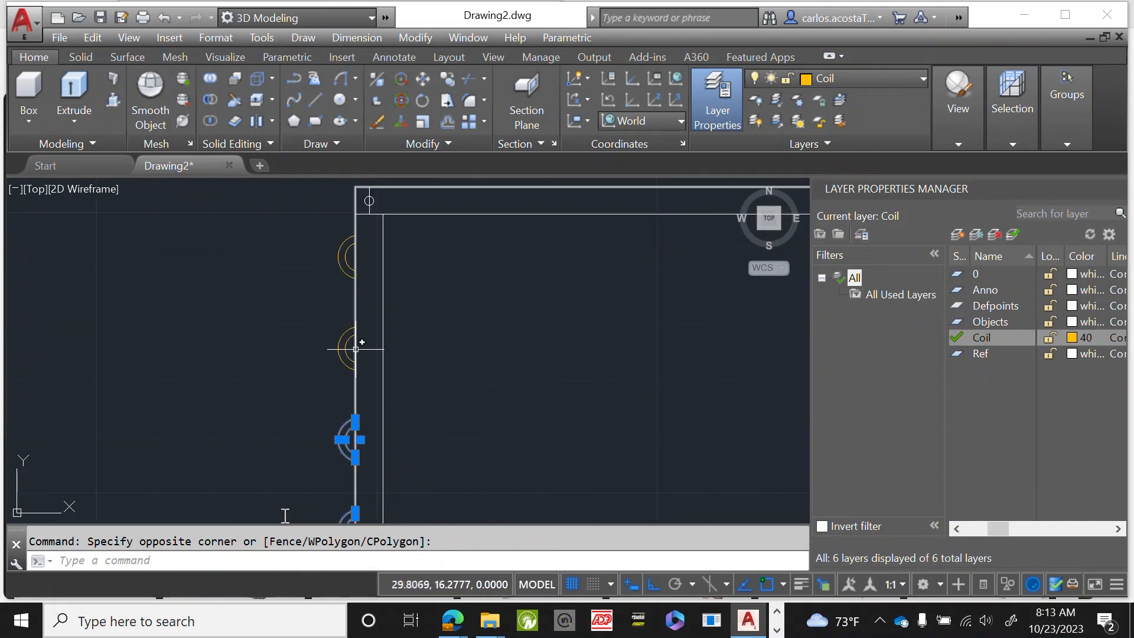
Add the two uppermost arc pairs on the left edge to the selection.
scroll(347, 341, "up", 3)
left_click(348, 341)
left_click(260, 323)
scroll(259, 323, "down", 2)
scroll(337, 312, "up", 5)
left_click(404, 363)
left_click(286, 306)
scroll(283, 298, "down", 4)
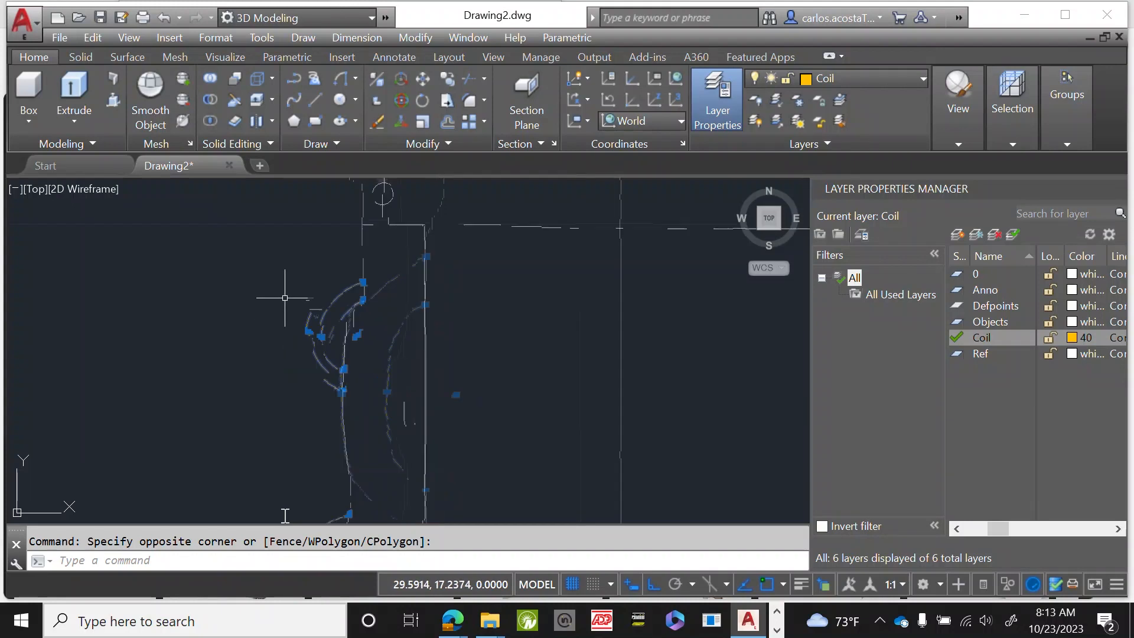
Mirror the selected arcs across a vertical line through the midpoint of the frame's top edge, keeping the source objects.
scroll(216, 289, "down", 2)
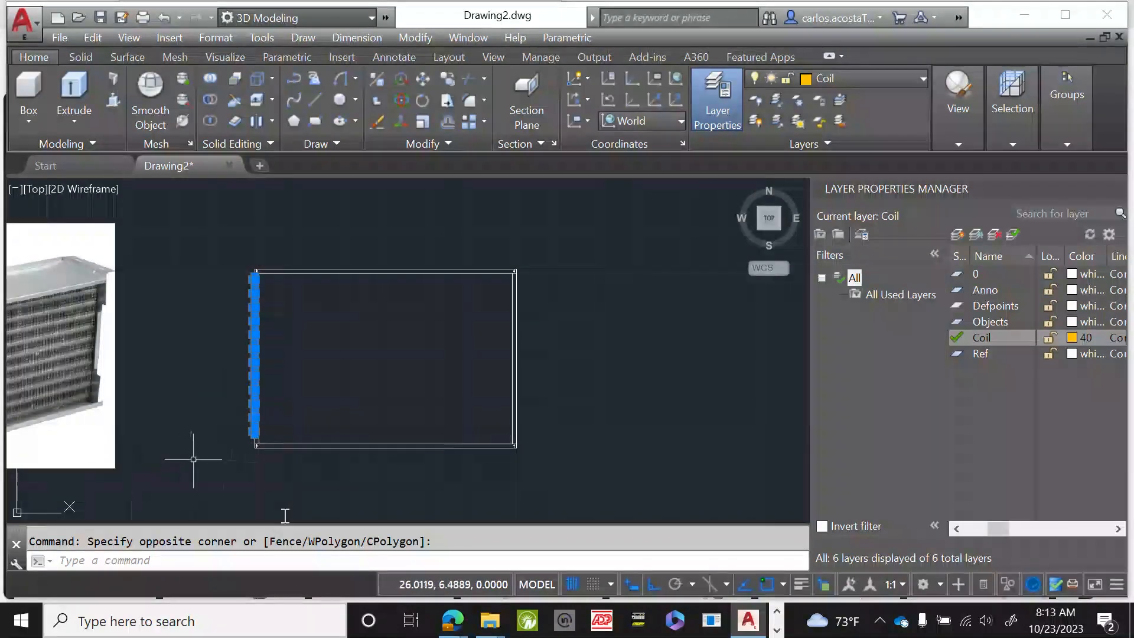
scroll(329, 470, "up", 2)
scroll(97, 471, "down", 2)
scroll(118, 269, "up", 2)
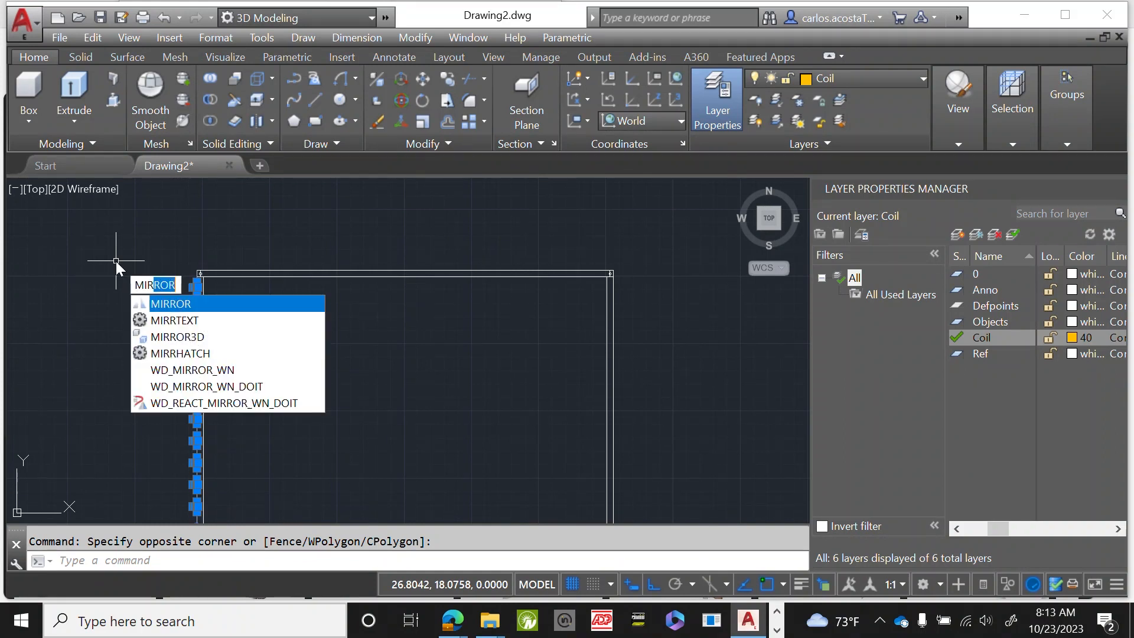
key("Return")
scroll(425, 284, "up", 4)
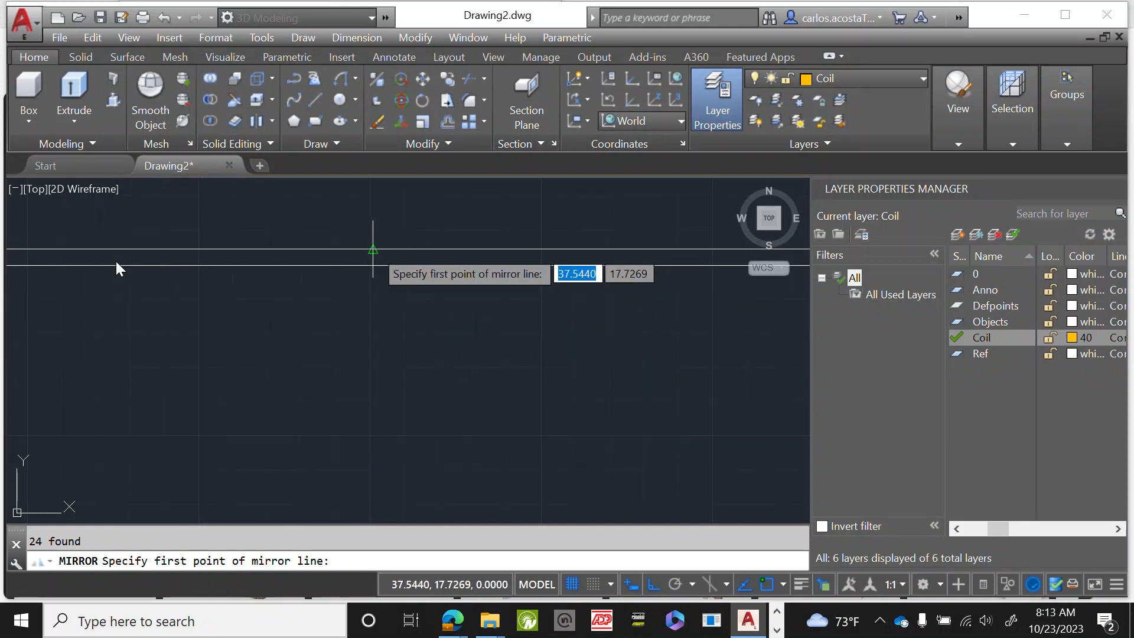
left_click(372, 249)
scroll(385, 405, "down", 4)
left_click(386, 427)
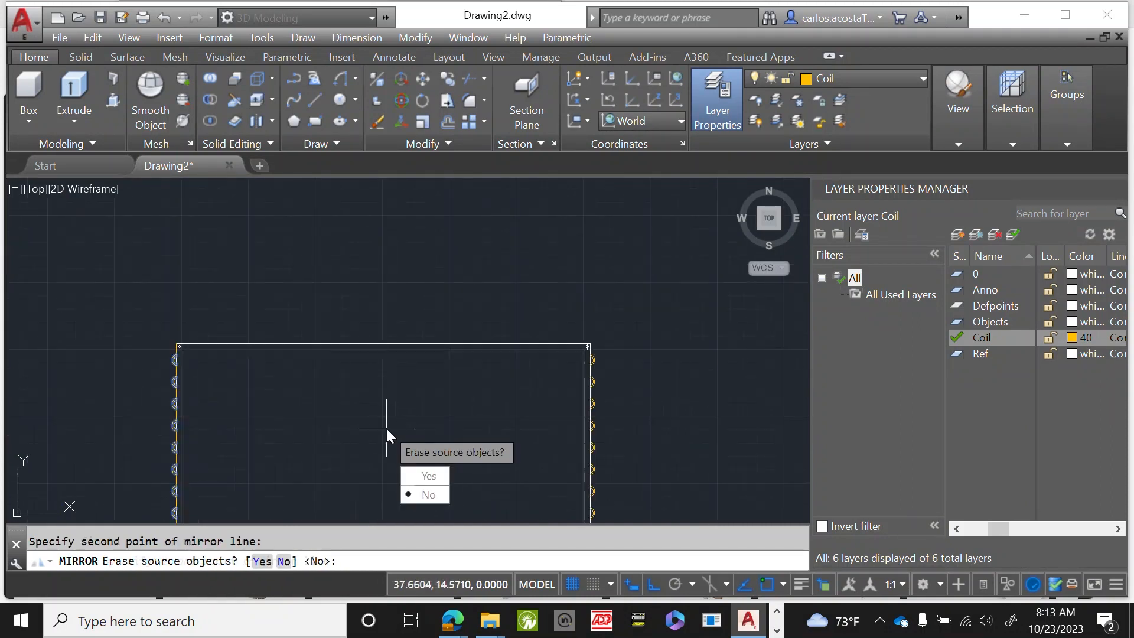
left_click(437, 493)
scroll(381, 242, "down", 4)
scroll(372, 370, "up", 3)
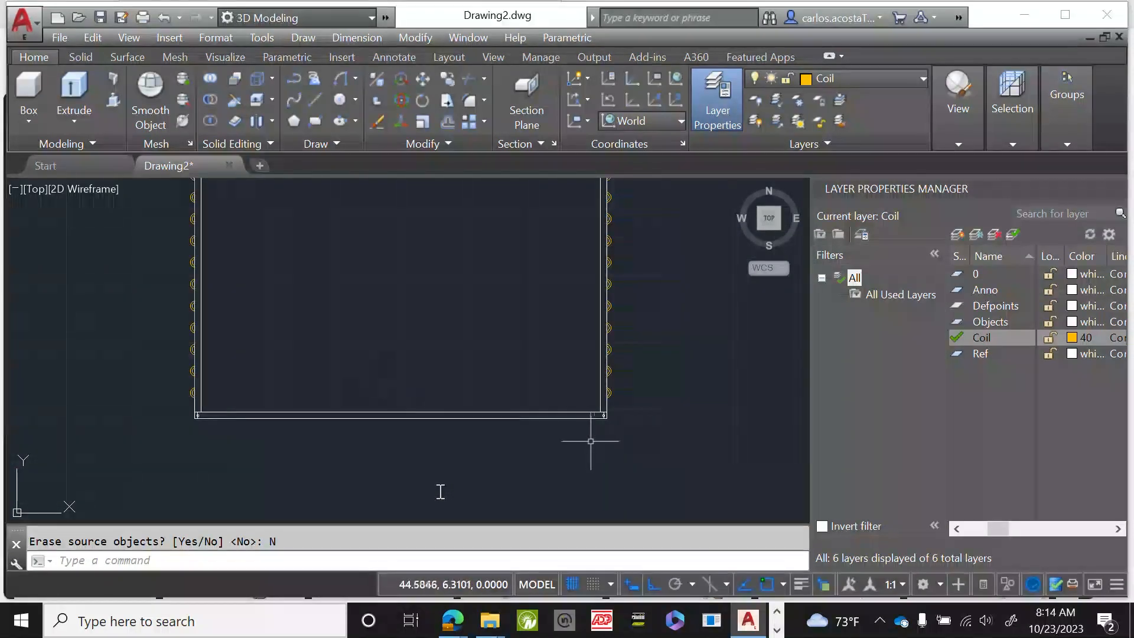
Hide the outer and inner casing frame outlines.
scroll(591, 407, "up", 3)
scroll(649, 393, "down", 6)
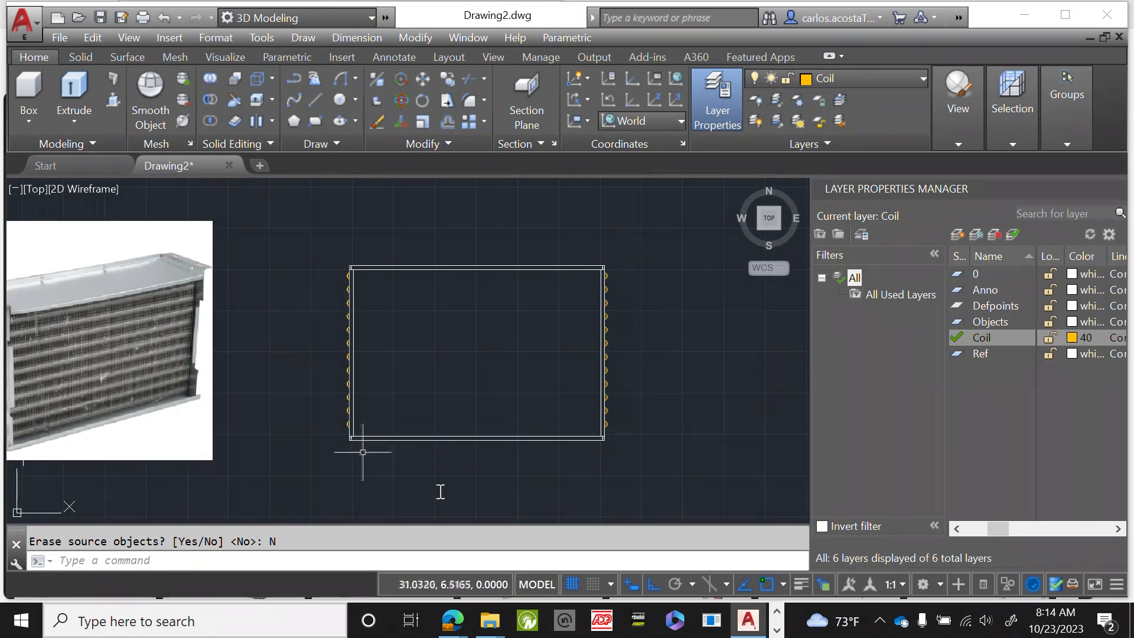
scroll(342, 309, "up", 5)
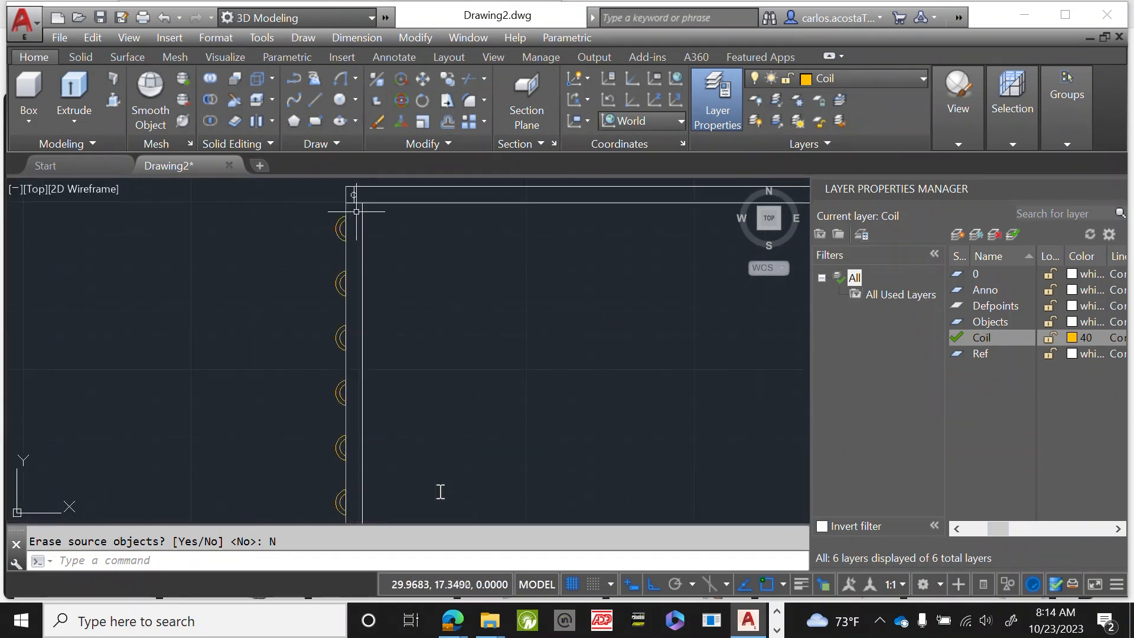
scroll(349, 354, "down", 2)
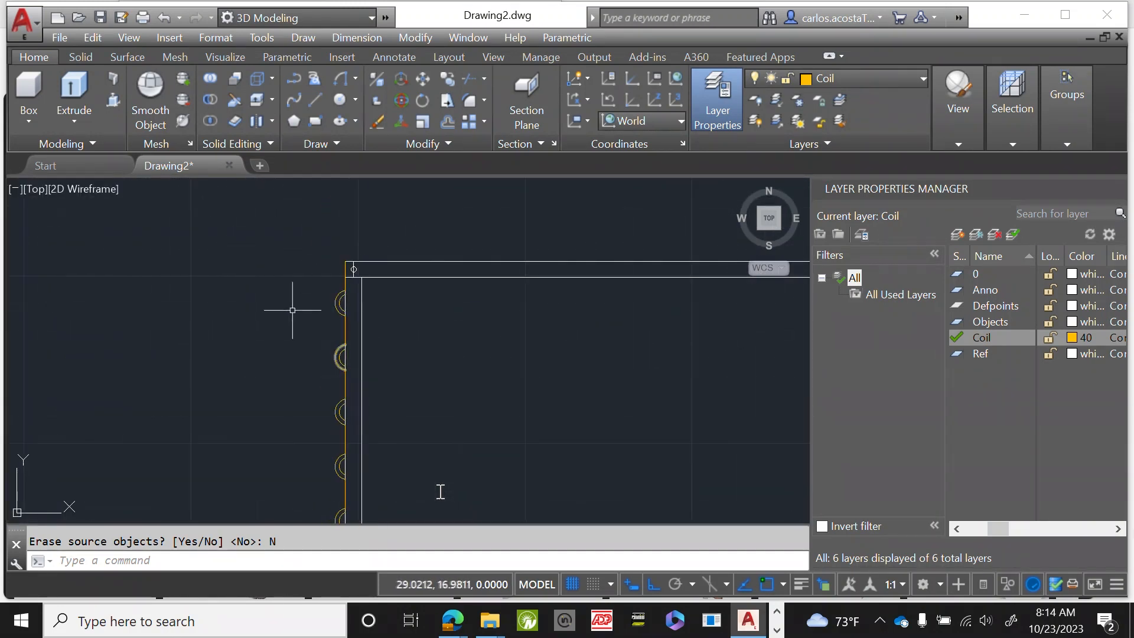
left_click(534, 353)
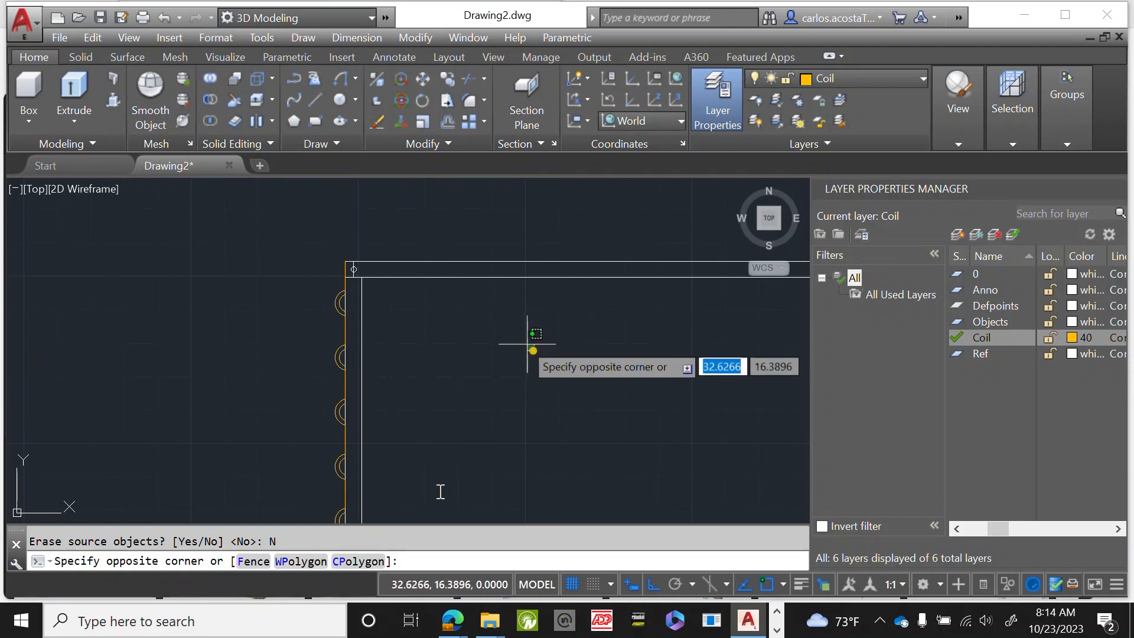
left_click(433, 236)
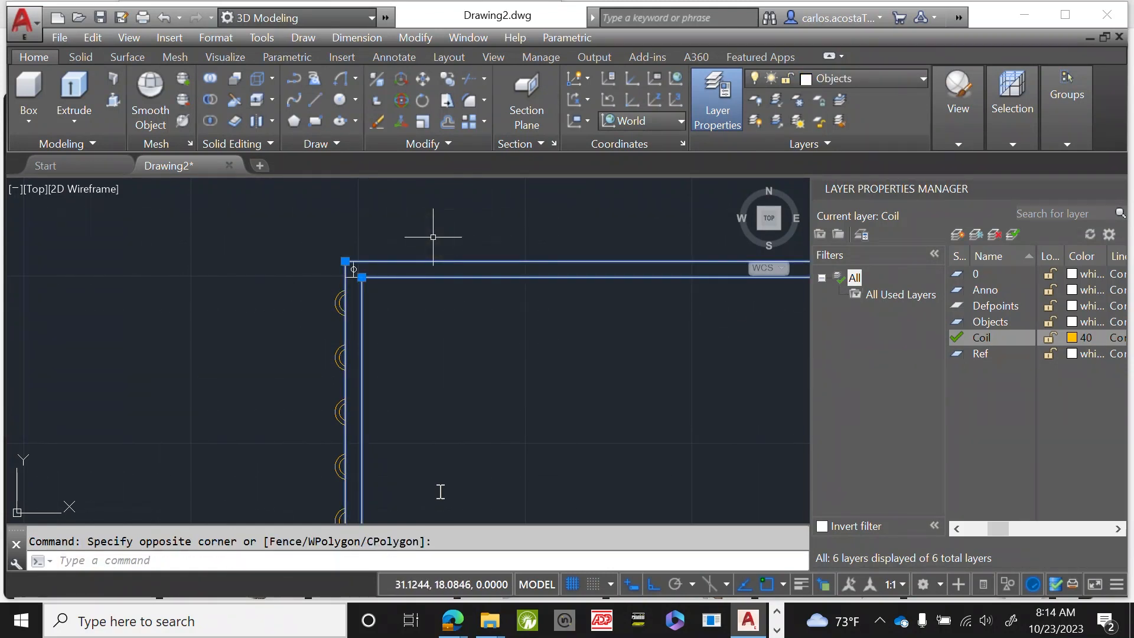
right_click(478, 261)
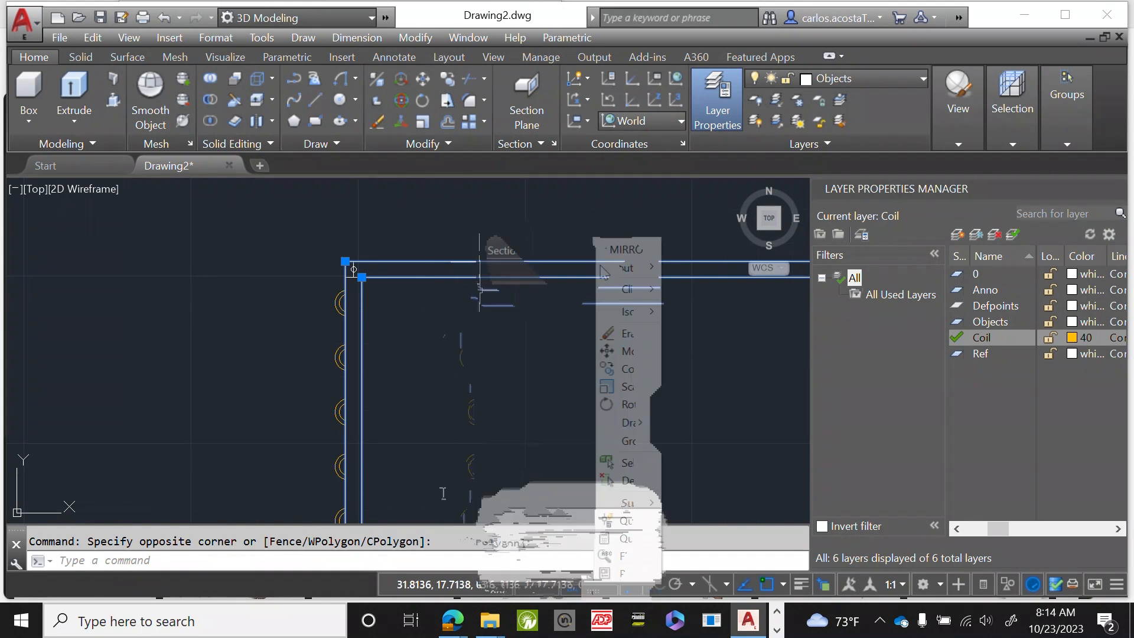
mouse_move(573, 311)
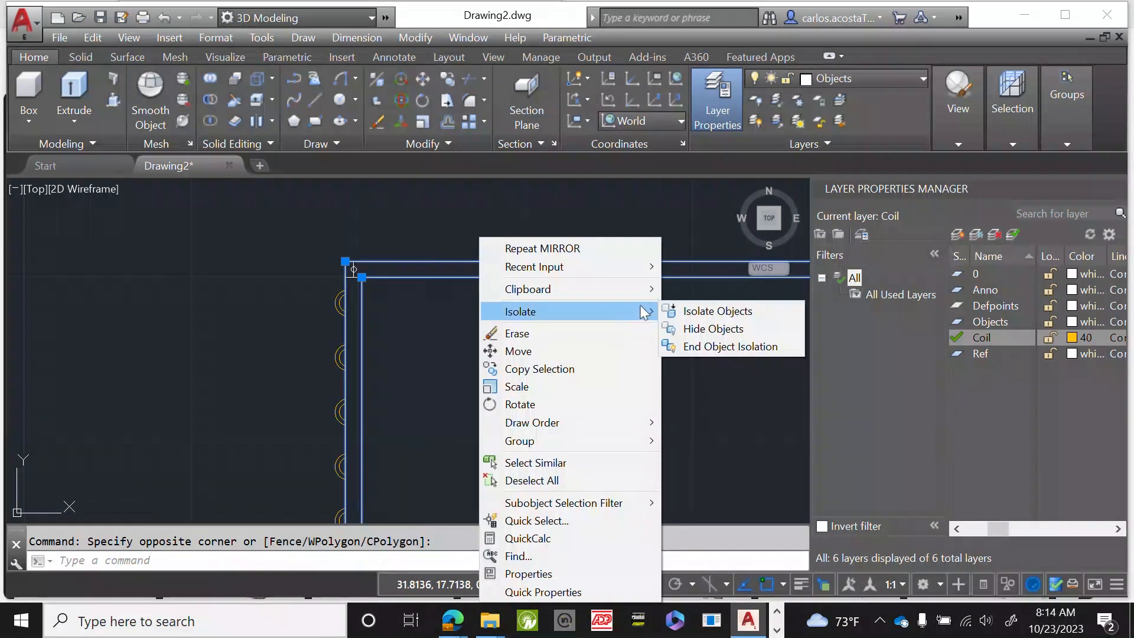
left_click(763, 326)
scroll(368, 271, "up", 4)
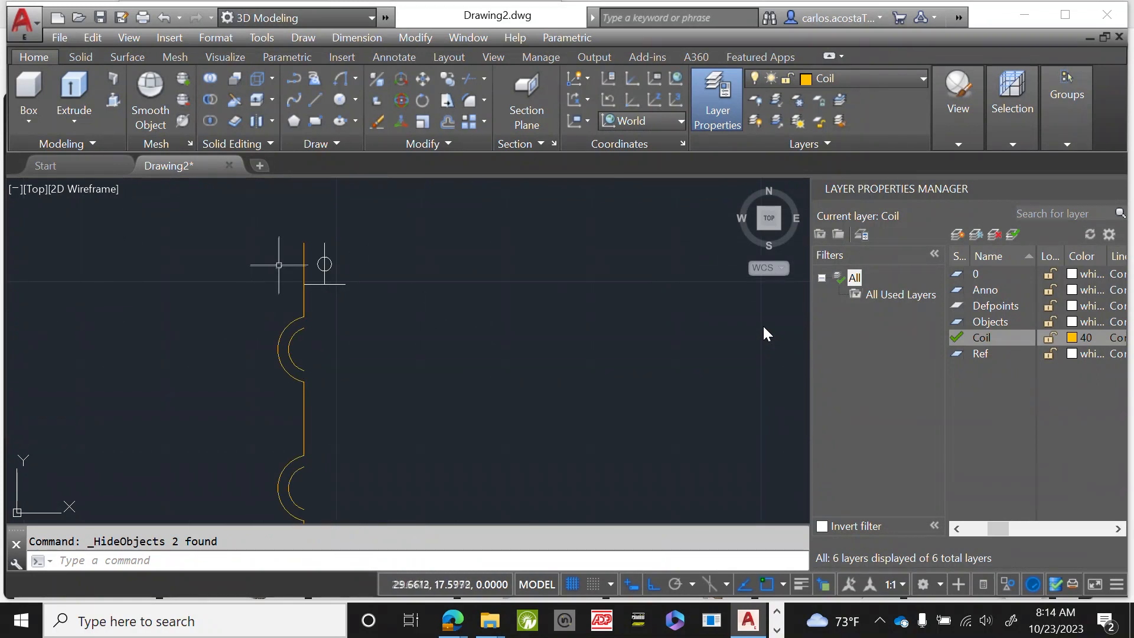
Erase the vertical line segments above the top left arc pair and between the first two arc pairs.
left_click(312, 266)
left_click(286, 265)
key("Delete")
left_click(326, 419)
left_click(268, 421)
key("Delete")
scroll(226, 322, "down", 4)
scroll(225, 421, "up", 4)
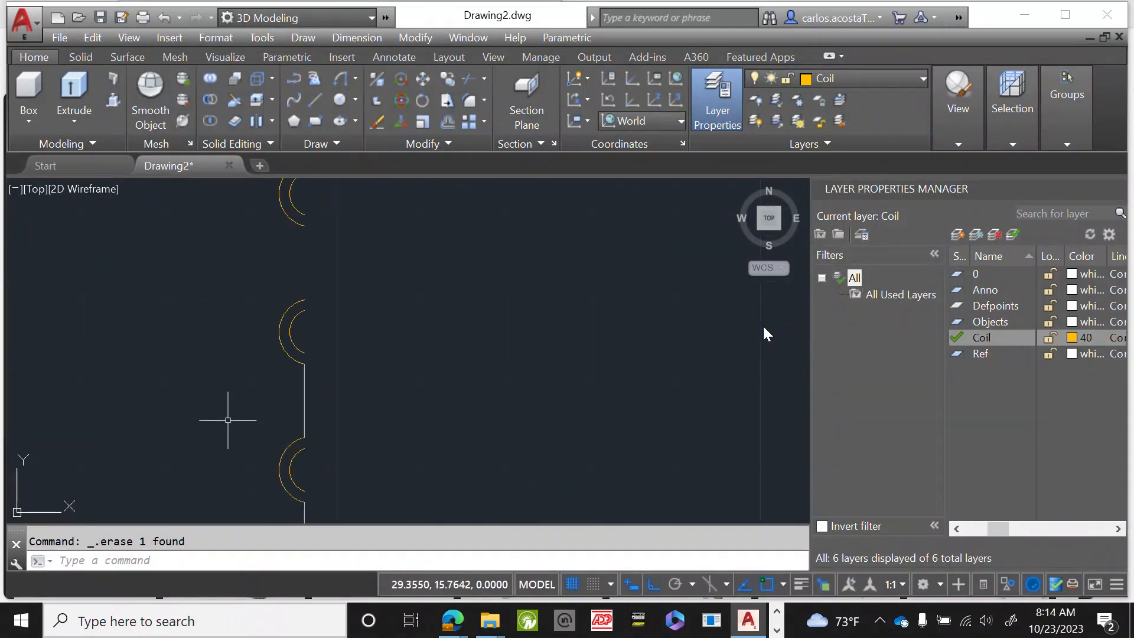
Erase the three vertical line segments between the second and fifth arc pairs along the left edge.
left_click(337, 419)
left_click(276, 403)
key("Delete")
scroll(262, 329, "down", 4)
scroll(261, 413, "up", 4)
left_click(353, 401)
left_click(275, 400)
key("Delete")
scroll(251, 355, "down", 2)
scroll(271, 441, "up", 2)
left_click(322, 401)
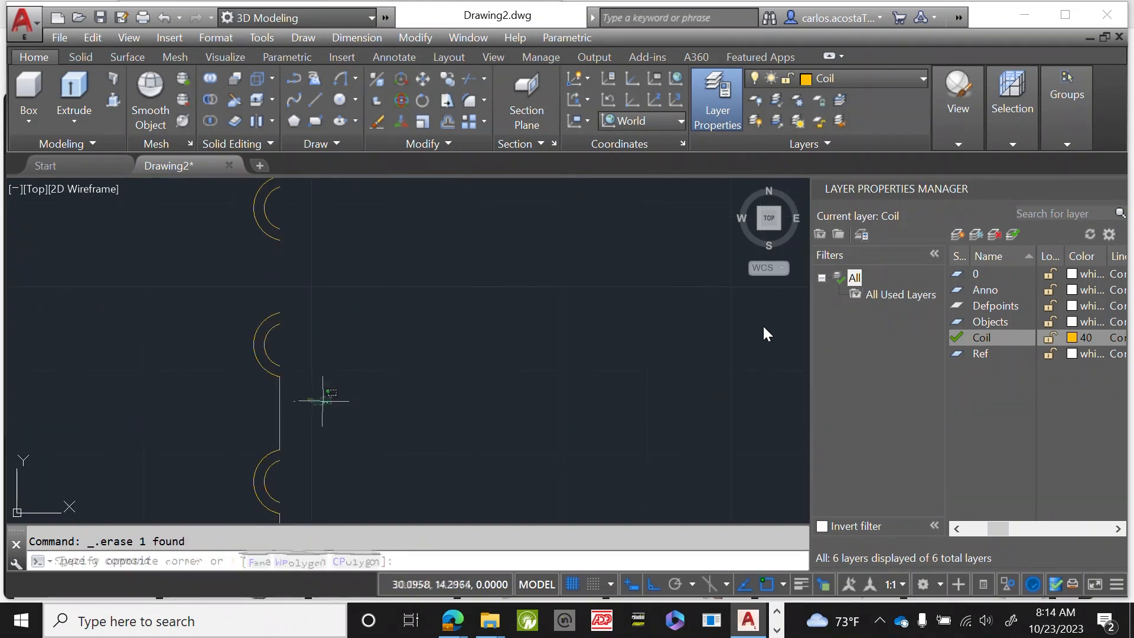
left_click(233, 401)
key("Delete")
Erase the three vertical line segments between the fifth and eighth arc pairs along the left edge.
scroll(233, 400, "down", 2)
scroll(253, 388, "up", 2)
left_click(319, 401)
left_click(244, 401)
key("Delete")
scroll(244, 402, "down", 2)
scroll(266, 380, "up", 2)
left_click(345, 370)
left_click(256, 382)
key("Delete")
left_click(339, 290)
left_click(281, 278)
key("Delete")
scroll(287, 271, "down", 2)
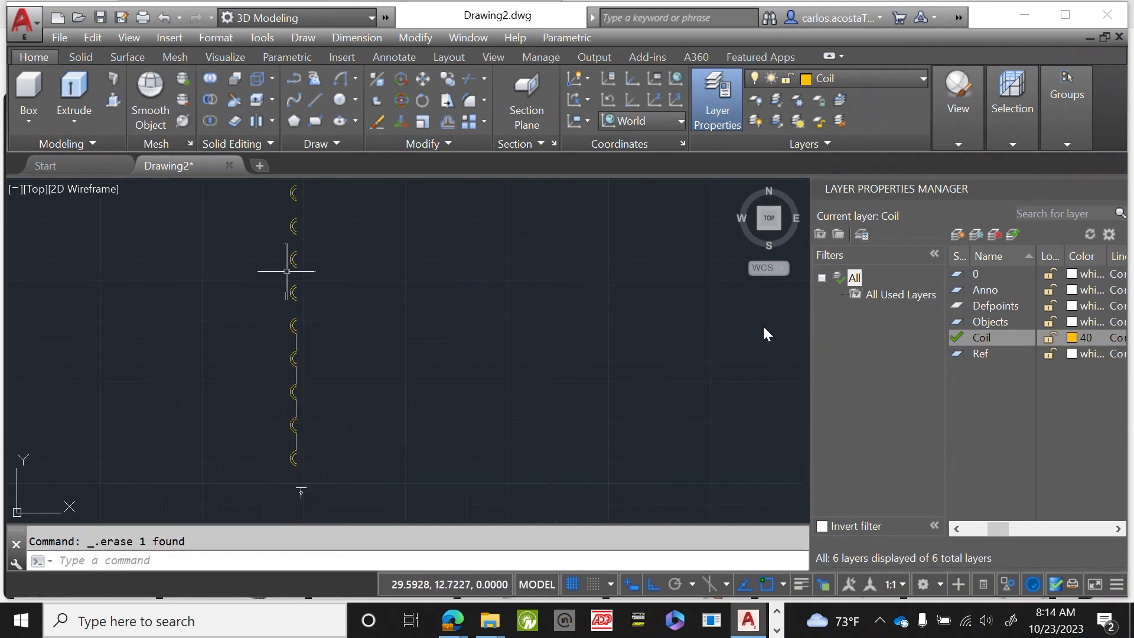
Erase the four remaining vertical line segments between the five lowest arc pairs on the left edge.
scroll(307, 357, "up", 2)
left_click(301, 350)
left_click(278, 333)
key("Delete")
scroll(280, 354, "down", 1)
left_click(294, 383)
left_click(252, 392)
key("Delete")
scroll(252, 392, "down", 3)
scroll(286, 419, "up", 4)
left_click(297, 341)
left_click(256, 329)
key("Delete")
left_click(303, 413)
left_click(256, 420)
key("Delete")
End the object isolation to restore the hidden casing frame outlines.
scroll(269, 419, "down", 6)
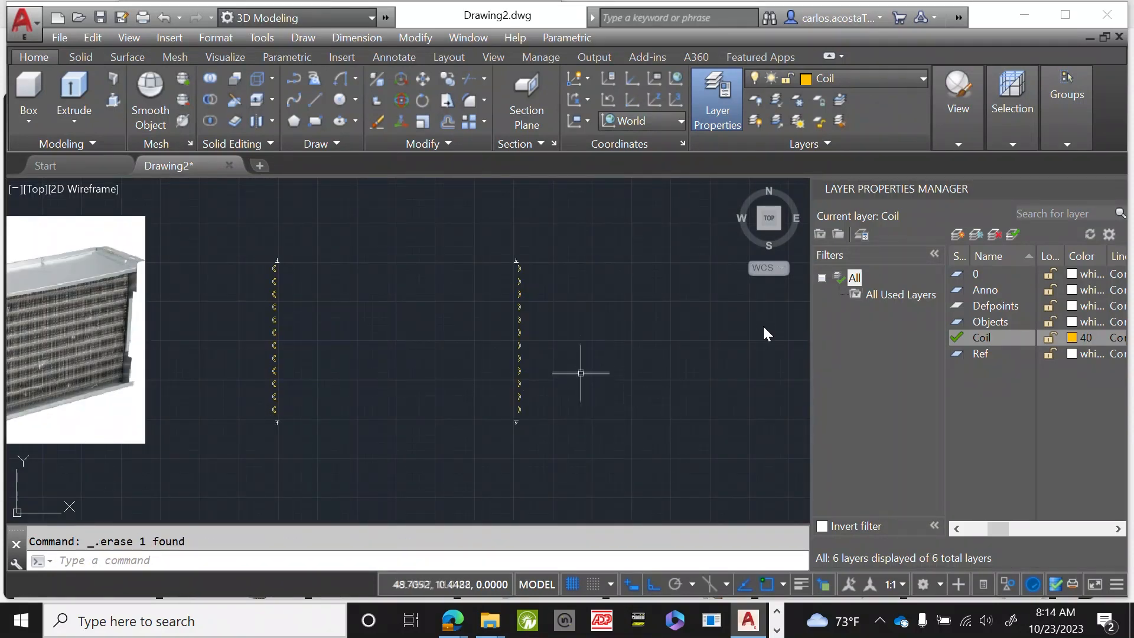
left_click(1008, 586)
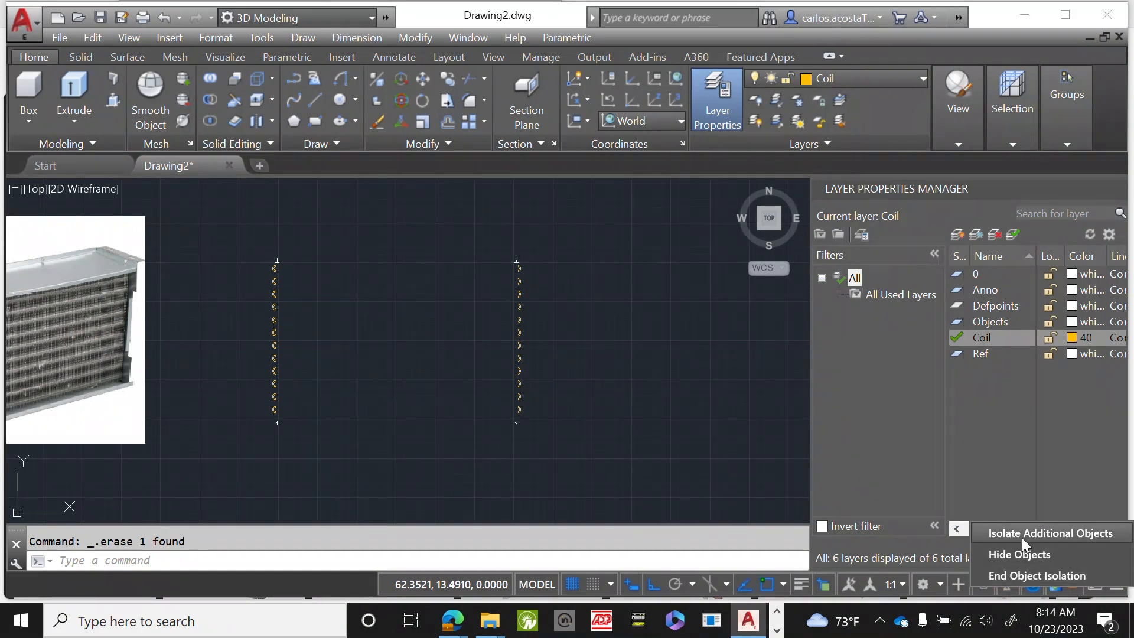
left_click(1023, 575)
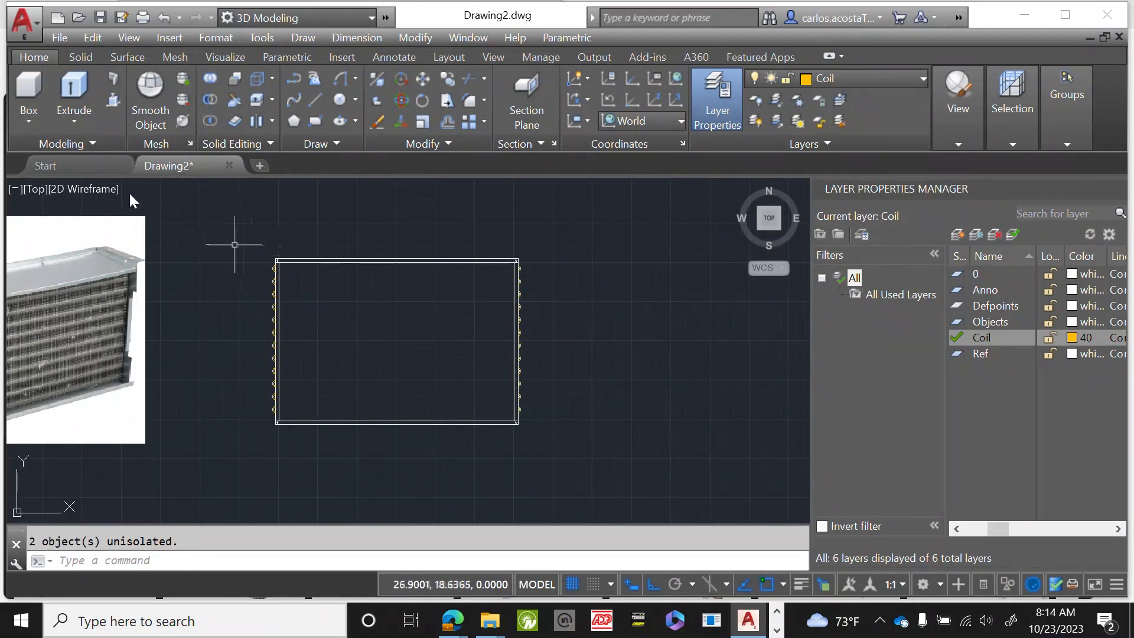
Examine the casing, fins and tube bends in the reference photo against the drawn coil outline.
scroll(614, 363, "down", 2)
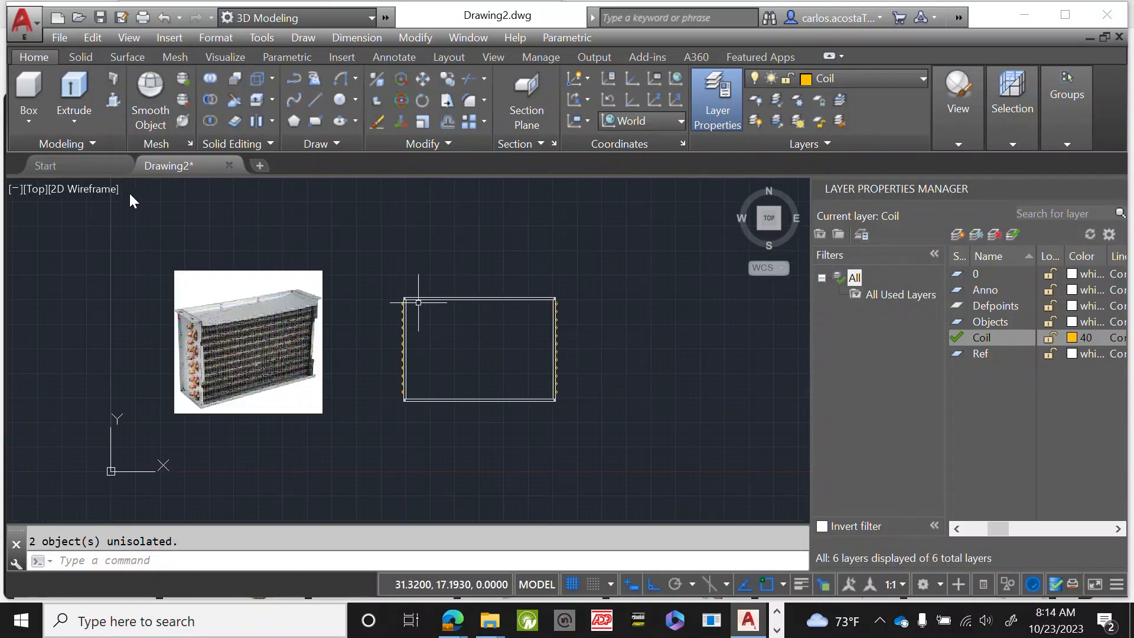
scroll(418, 304, "up", 4)
scroll(418, 301, "up", 1)
scroll(298, 274, "down", 3)
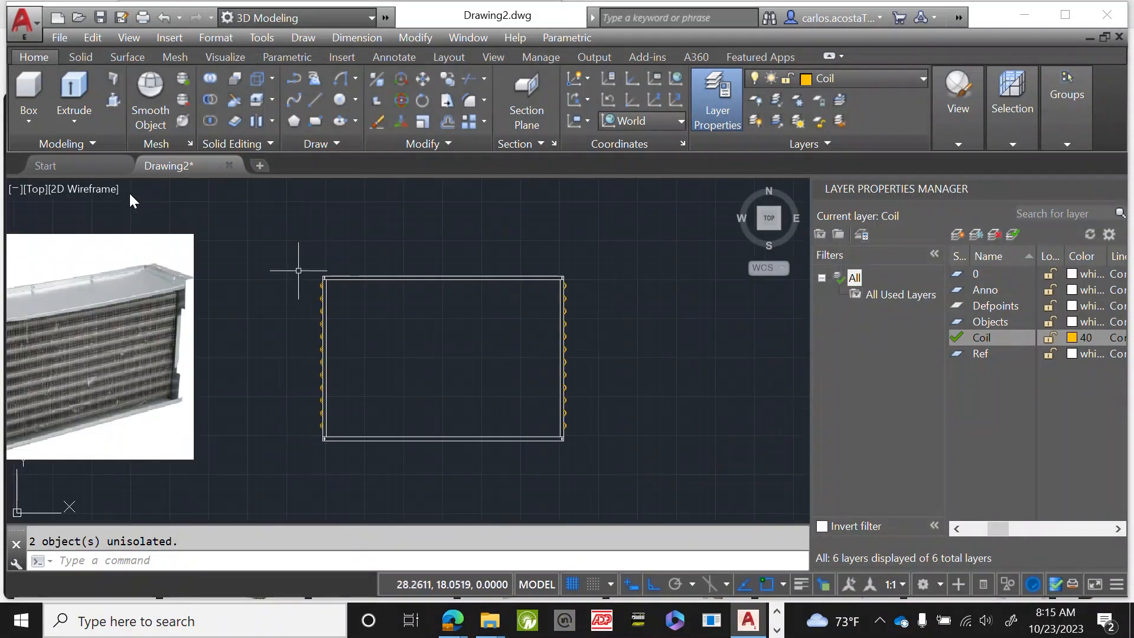
scroll(106, 286, "up", 1)
scroll(107, 286, "up", 2)
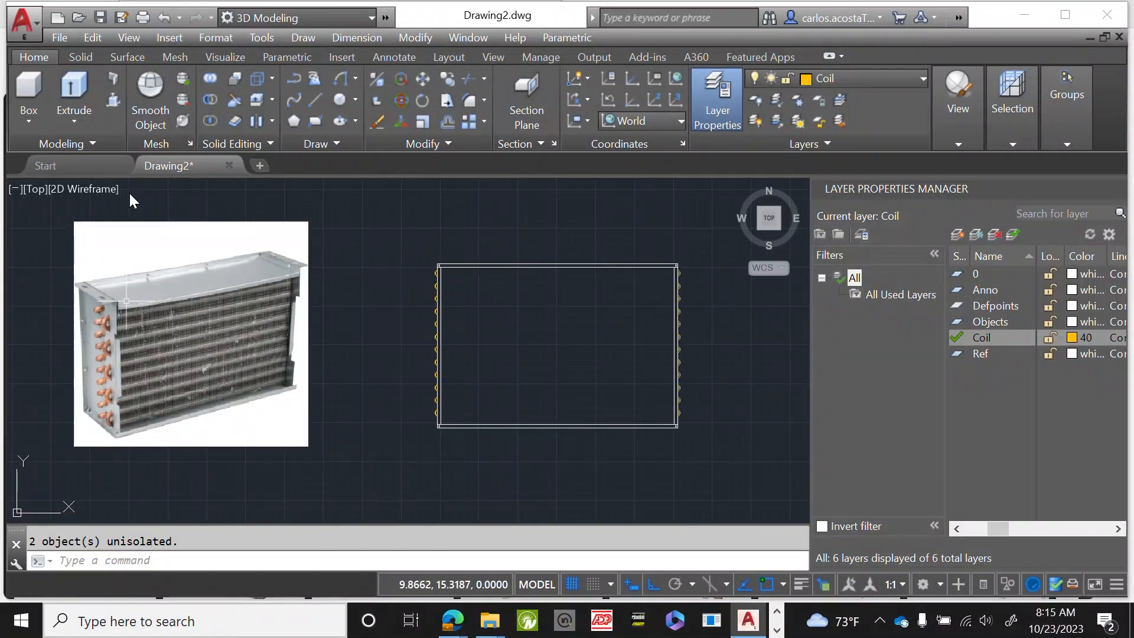
scroll(115, 298, "up", 2)
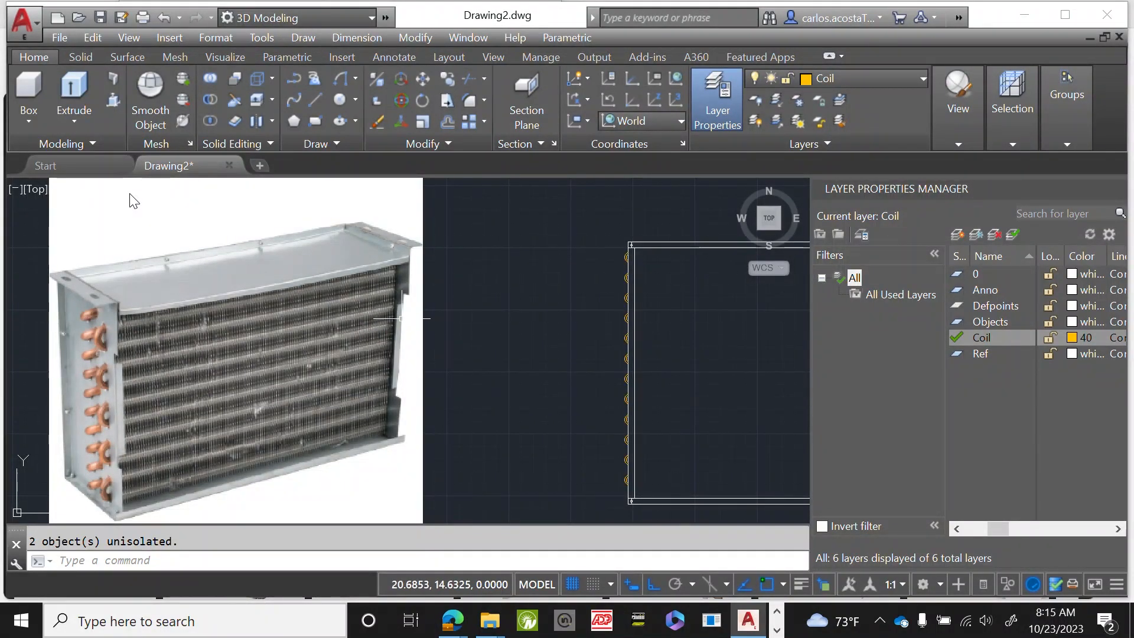
scroll(113, 332, "down", 4)
scroll(87, 332, "up", 2)
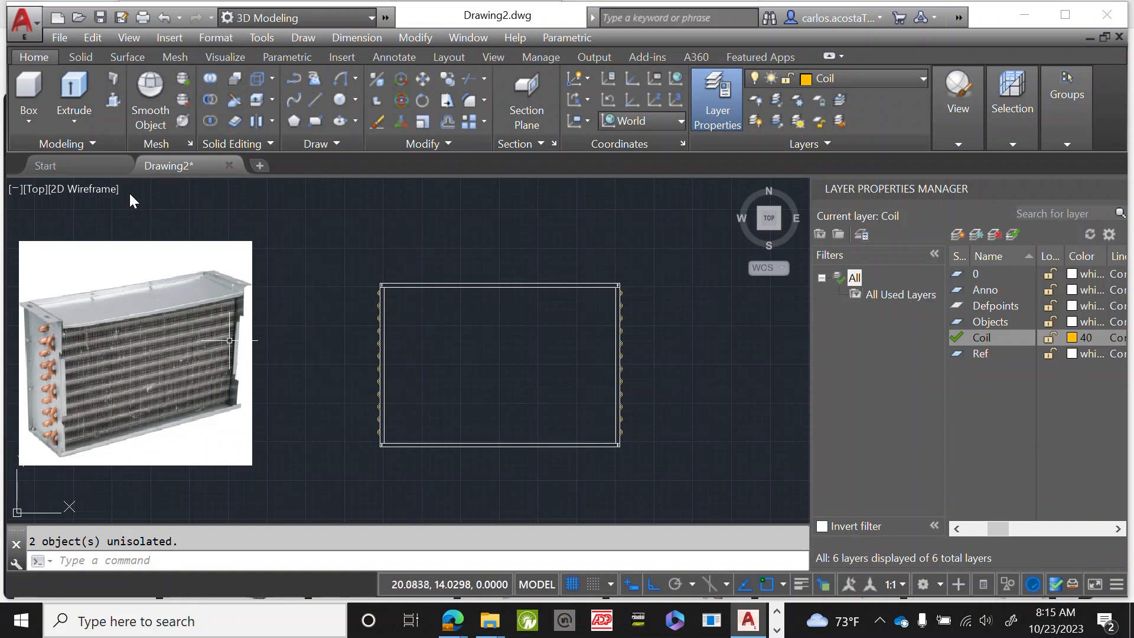
scroll(385, 271, "up", 2)
scroll(347, 278, "down", 4)
Copy the whole coil drawing horizontally to the empty area right of the original, using the frame's upper-left outer corner as base point.
left_click(522, 406)
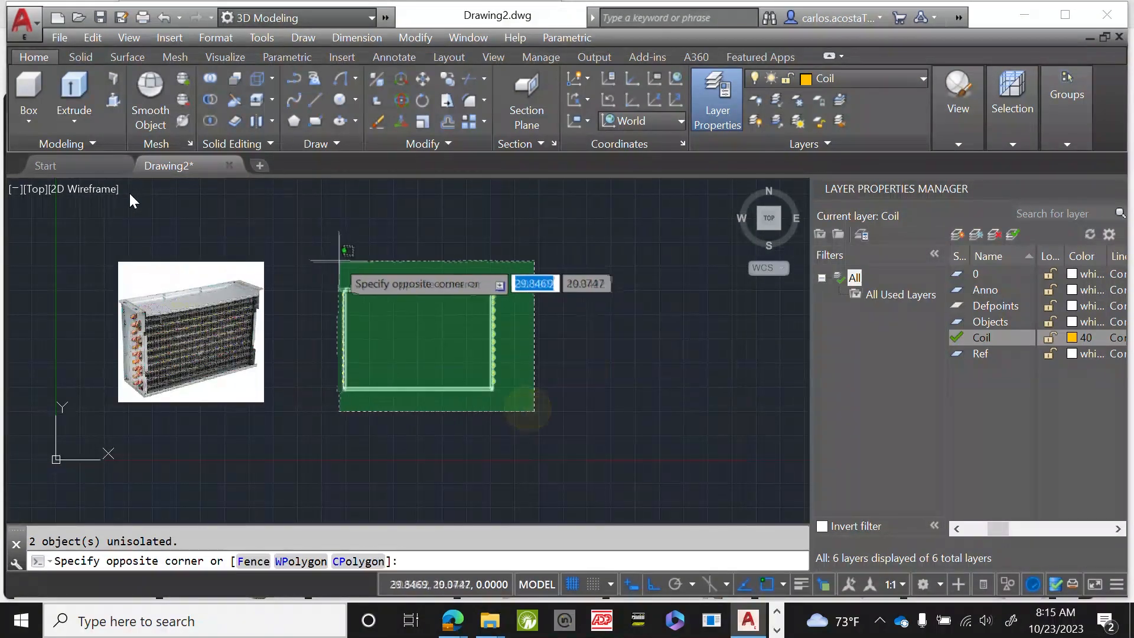
left_click(312, 248)
type("cop")
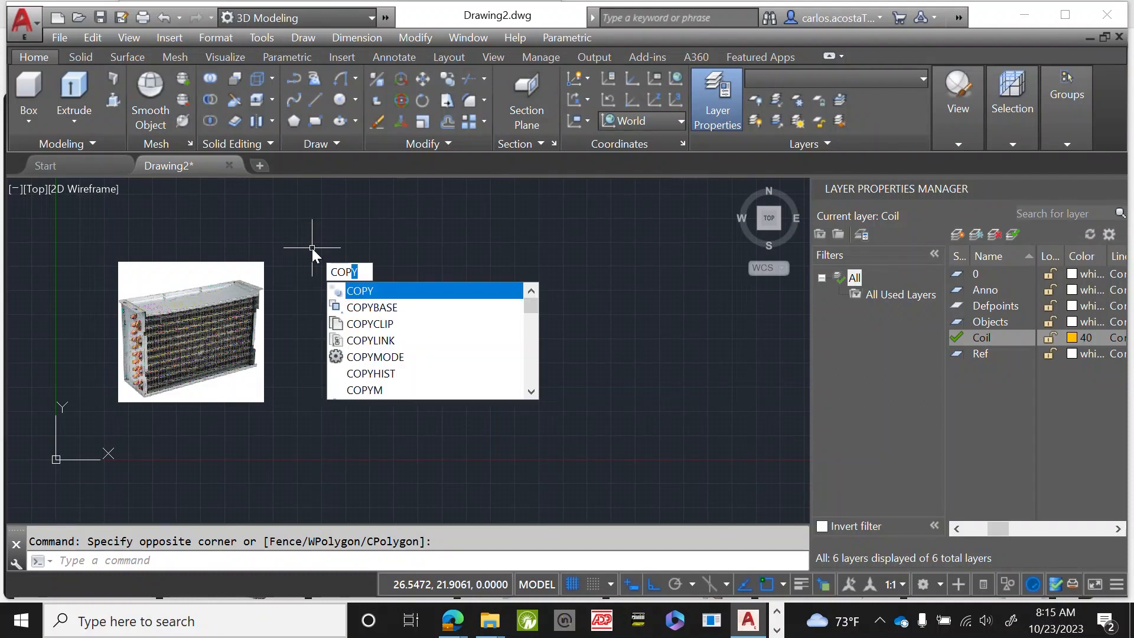
key("Return")
scroll(311, 247, "up", 3)
scroll(361, 284, "up", 3)
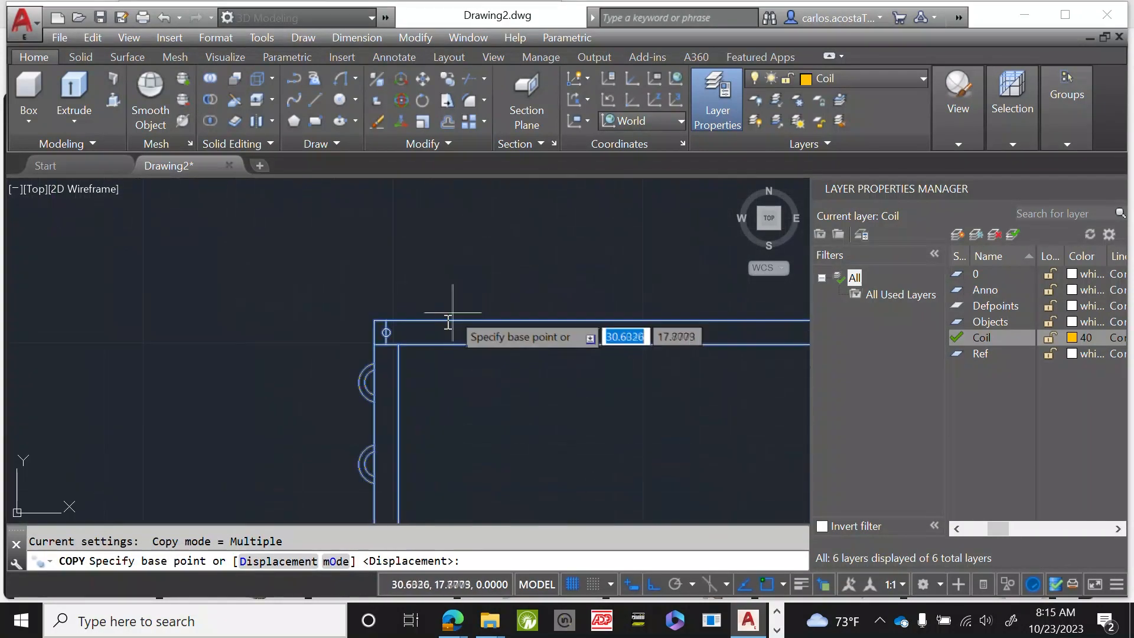
left_click(372, 322)
scroll(372, 321, "down", 6)
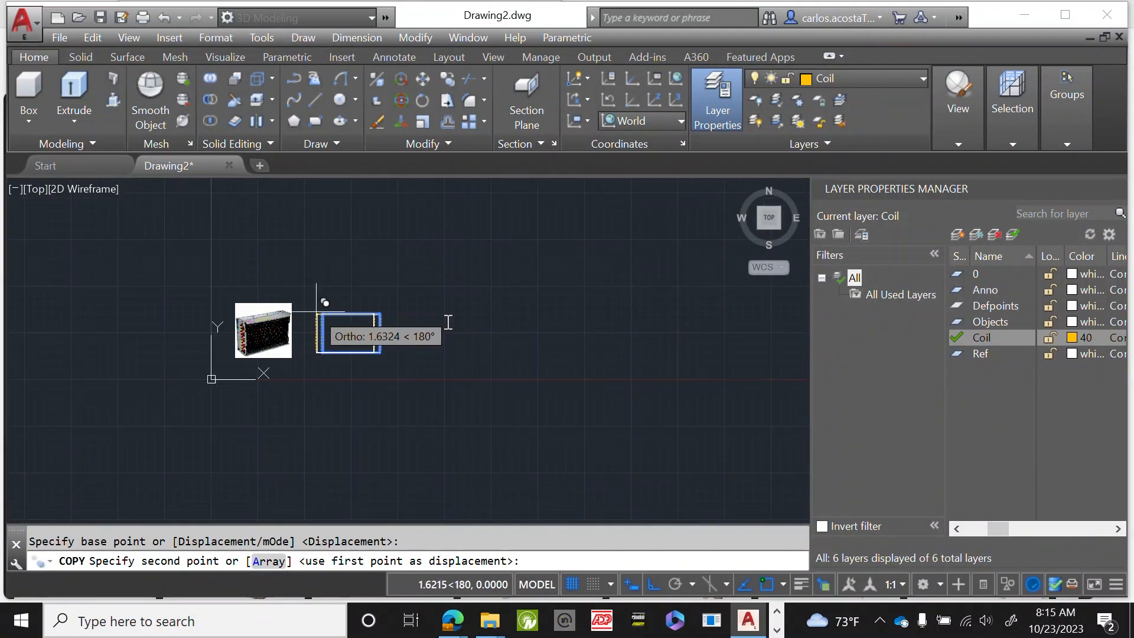
left_click(622, 319)
key("Escape")
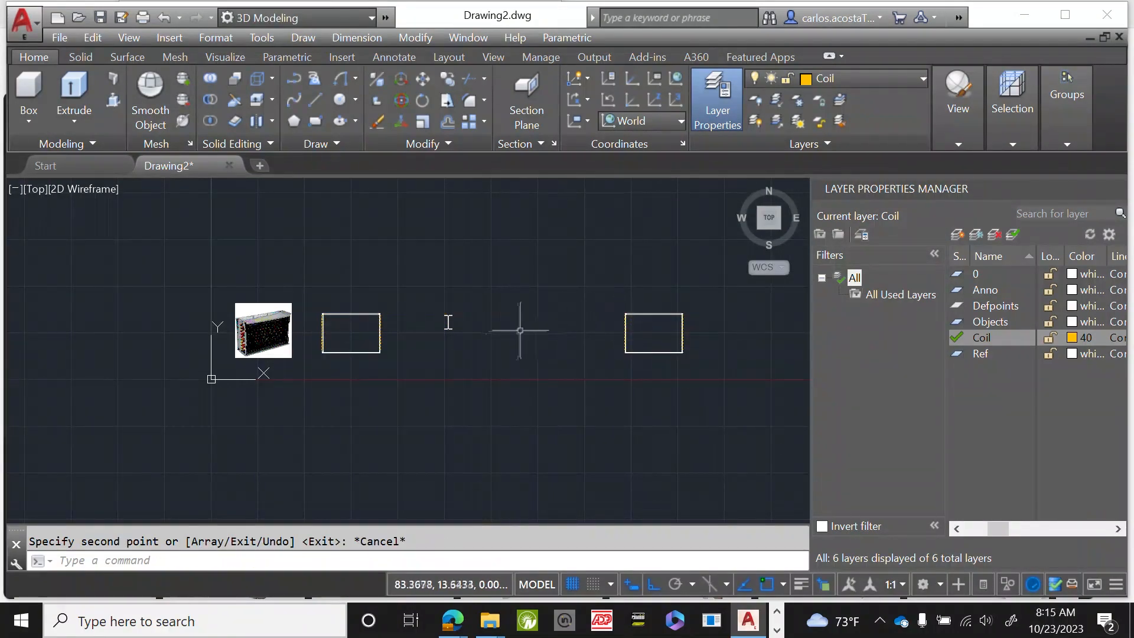
Create a new layer named Mesh.
scroll(322, 310, "up", 8)
scroll(311, 319, "down", 3)
scroll(291, 321, "up", 6)
scroll(321, 236, "down", 5)
scroll(267, 228, "up", 5)
scroll(267, 229, "down", 2)
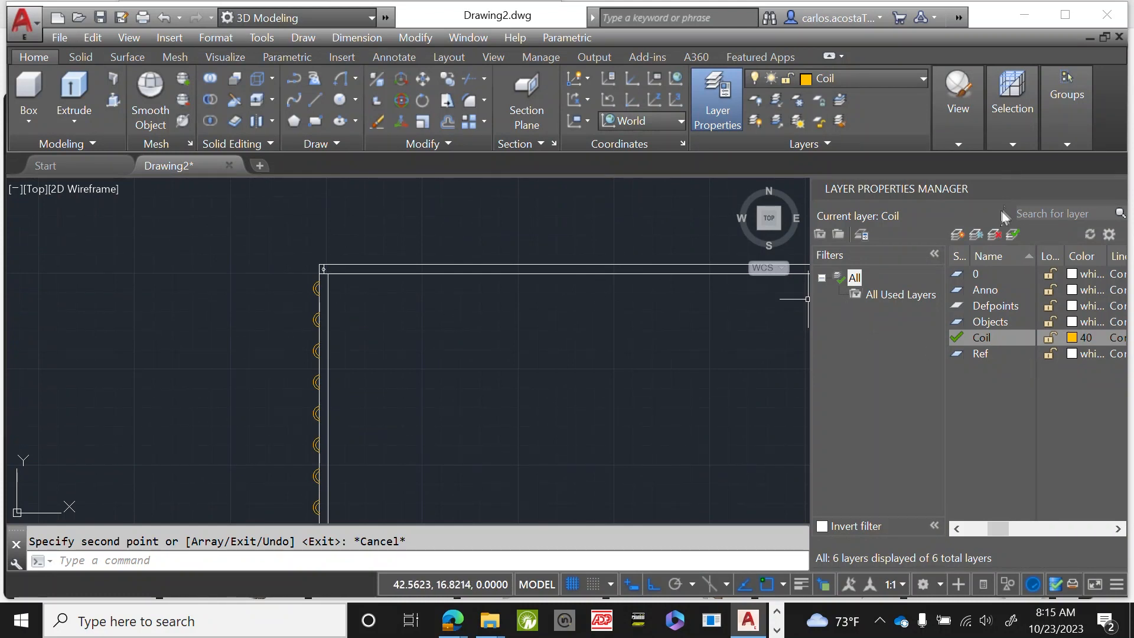
left_click(957, 235)
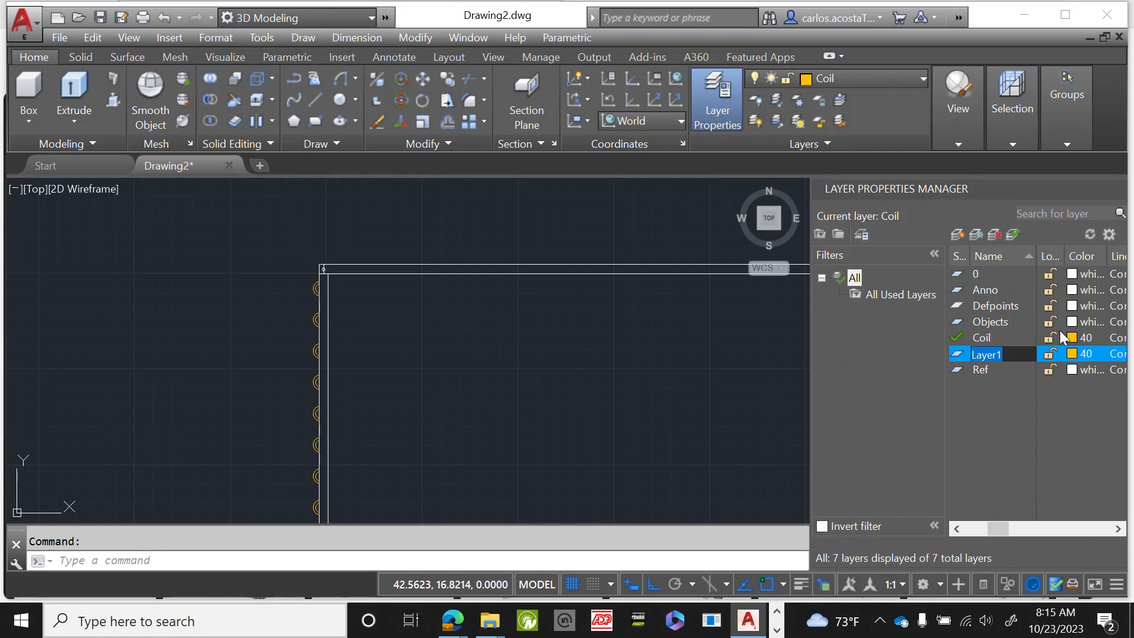
type("Mesh")
left_click(899, 412)
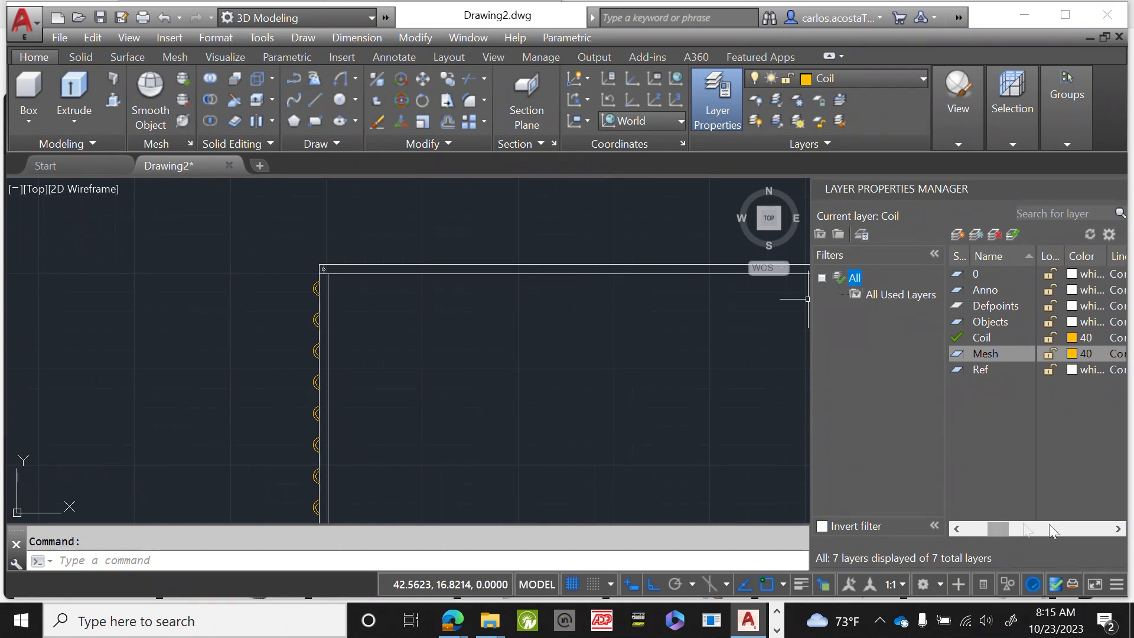
Collapse the layer filter tree and set the Mesh layer's lineweight to 0.09 mm.
left_click(1115, 528)
left_click(1116, 529)
left_click(1117, 530)
left_click(1117, 529)
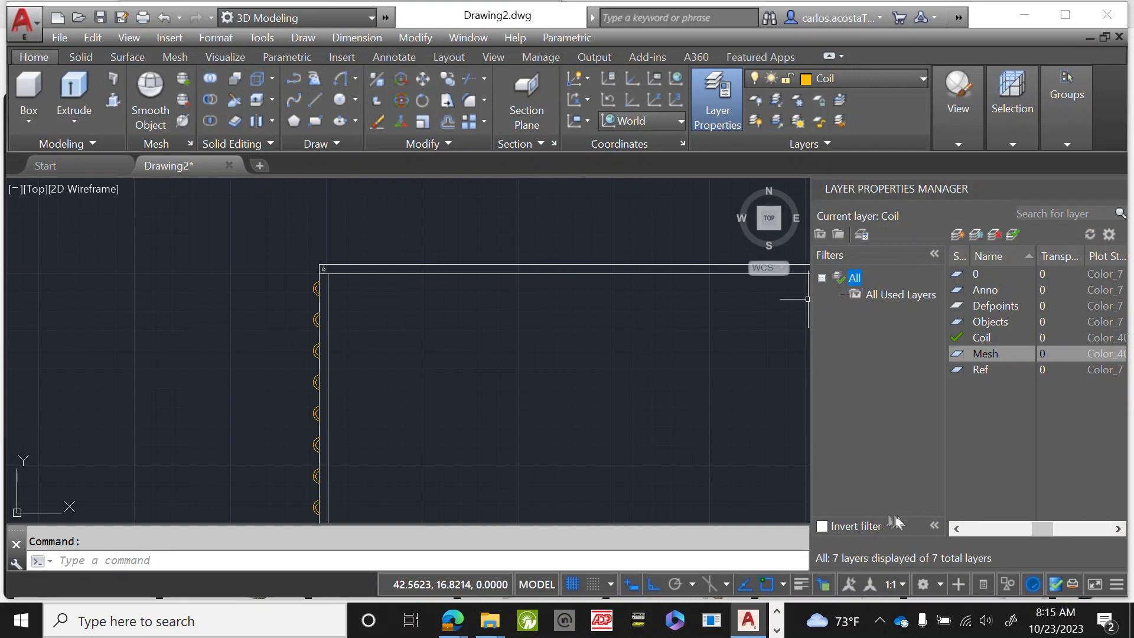
left_click(935, 254)
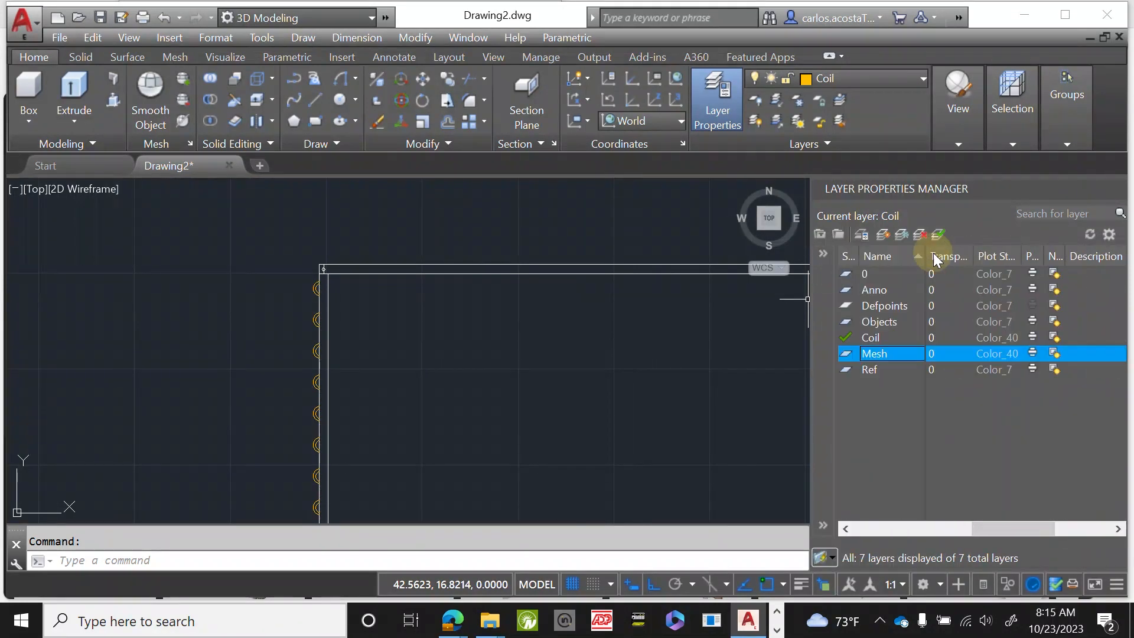
left_click(876, 527)
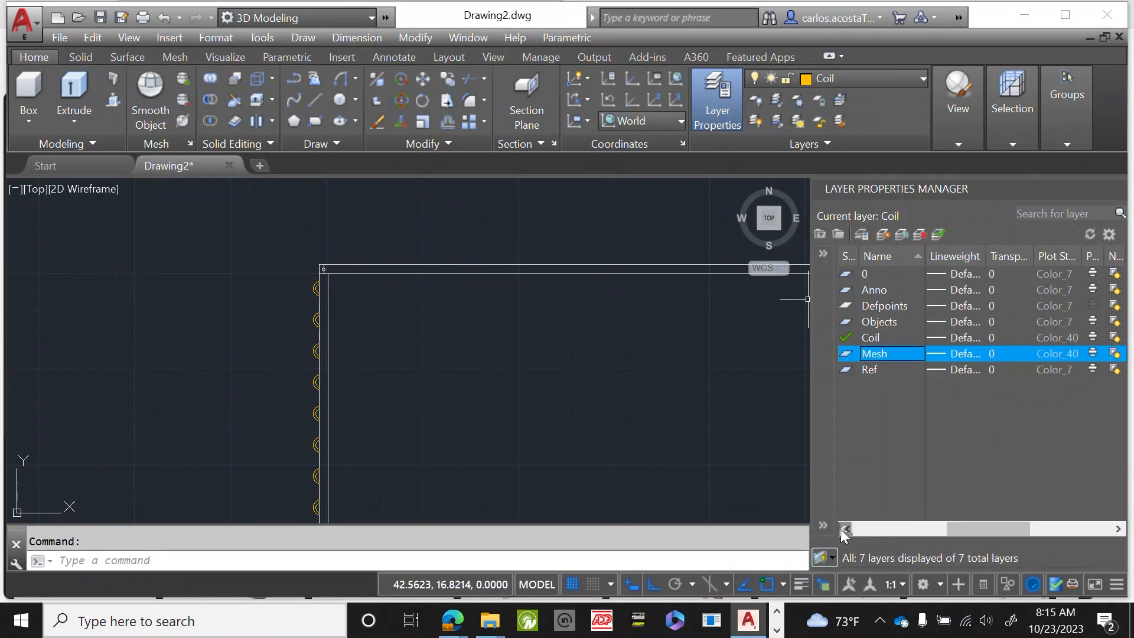
left_click(844, 529)
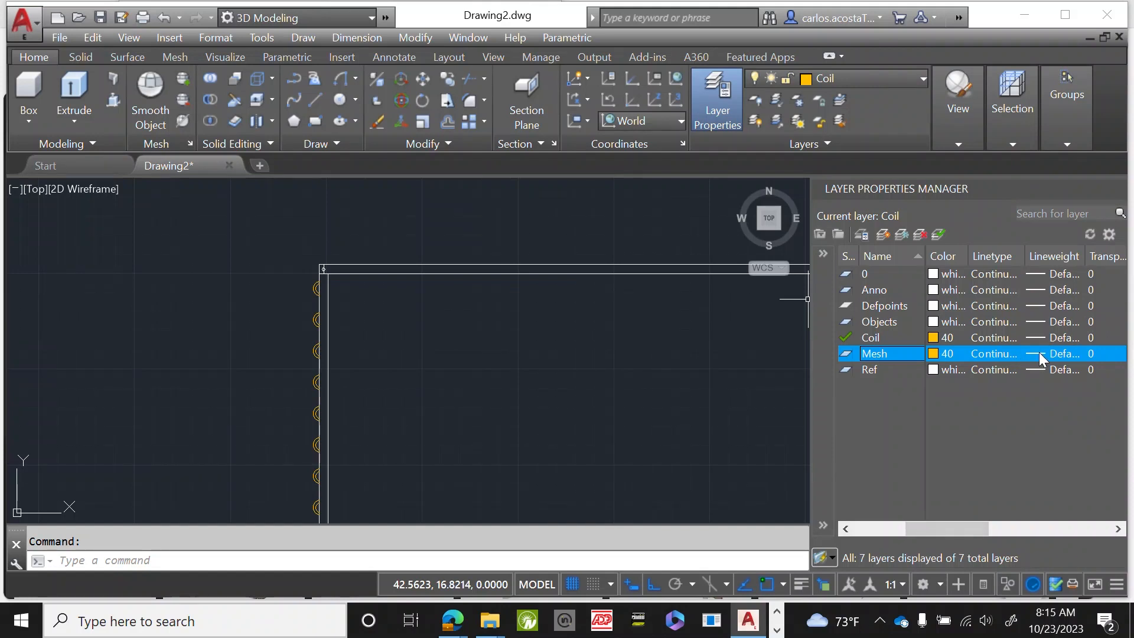
left_click(994, 354)
left_click(455, 410)
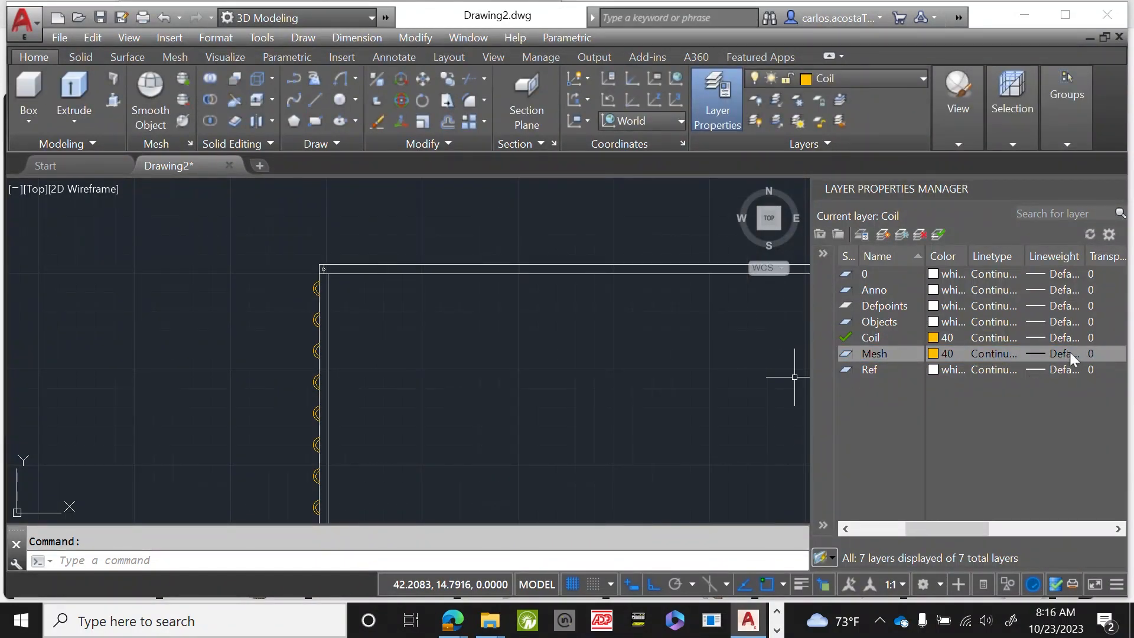
left_click(1072, 354)
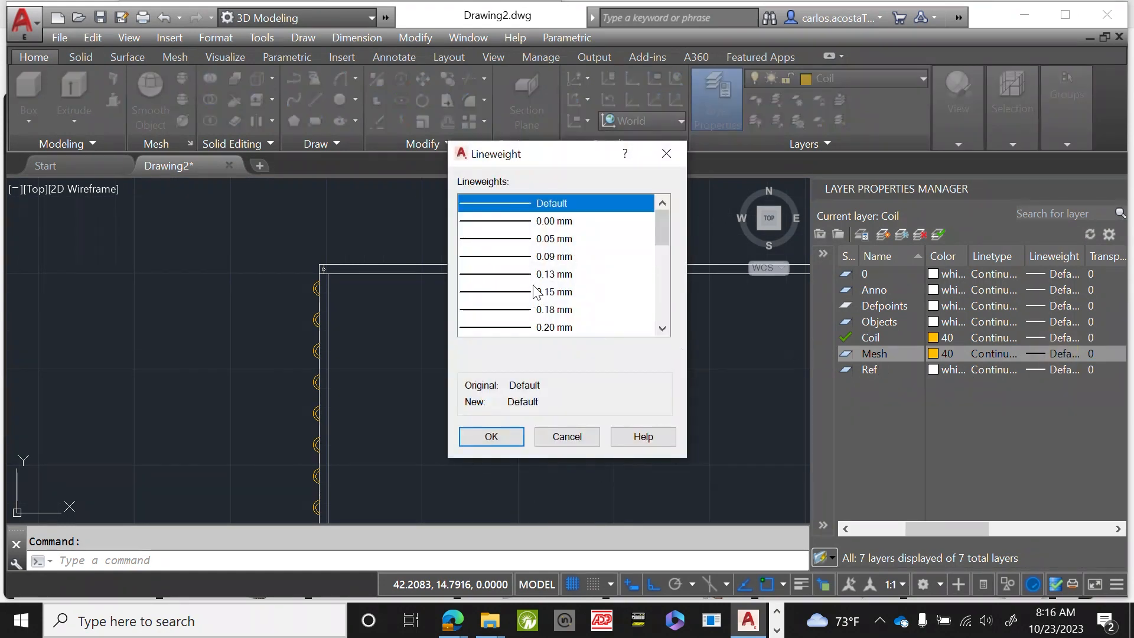
left_click(544, 257)
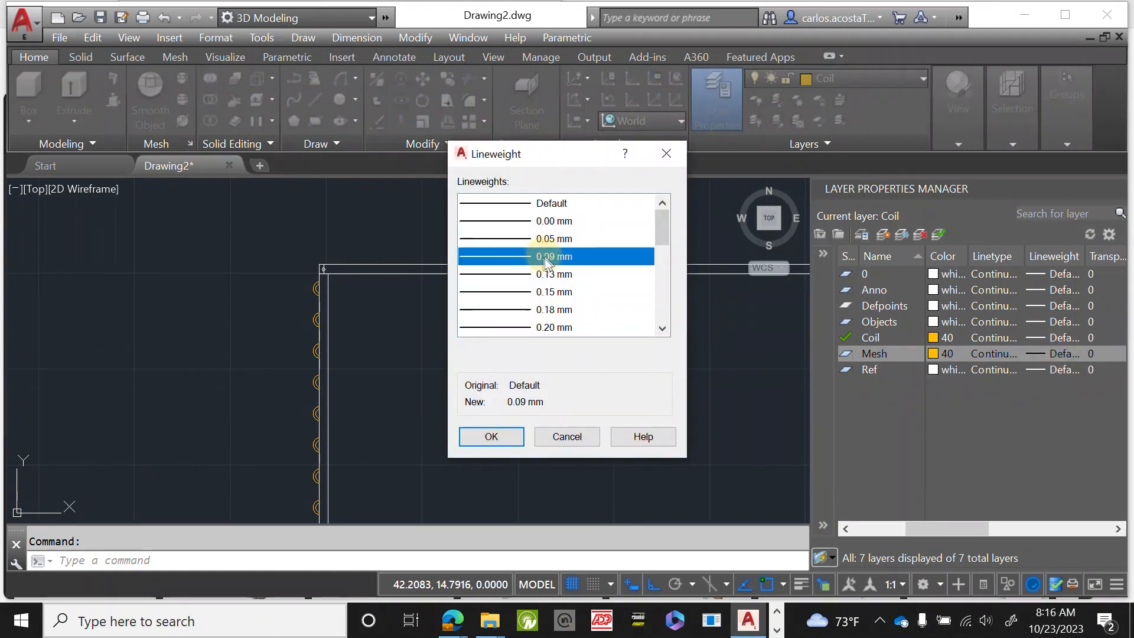
left_click(491, 436)
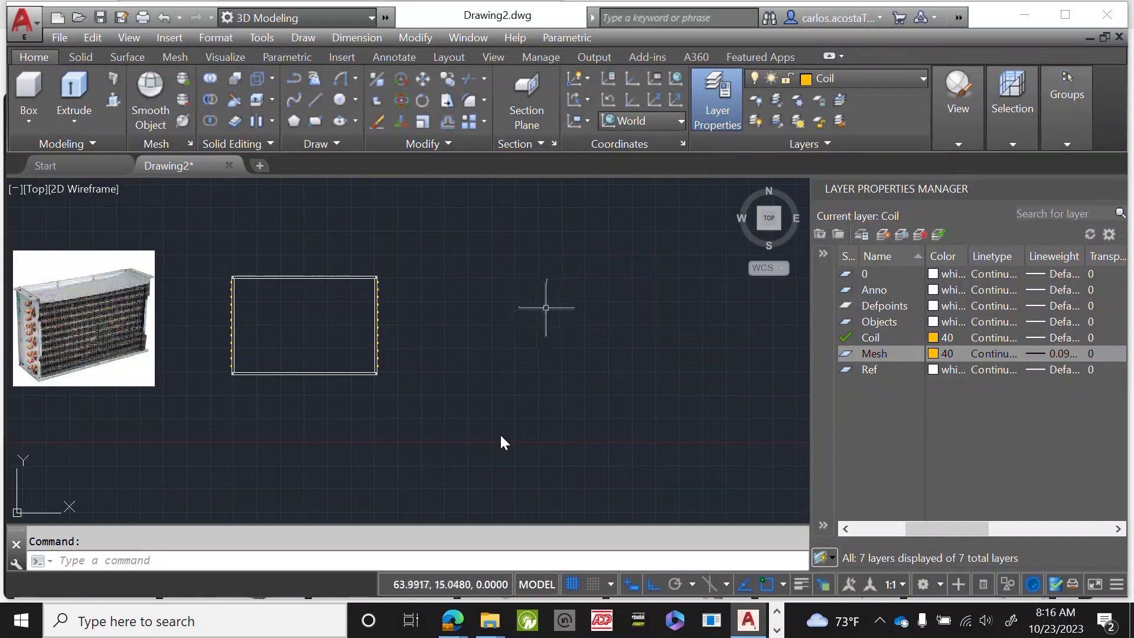
scroll(241, 313, "up", 2)
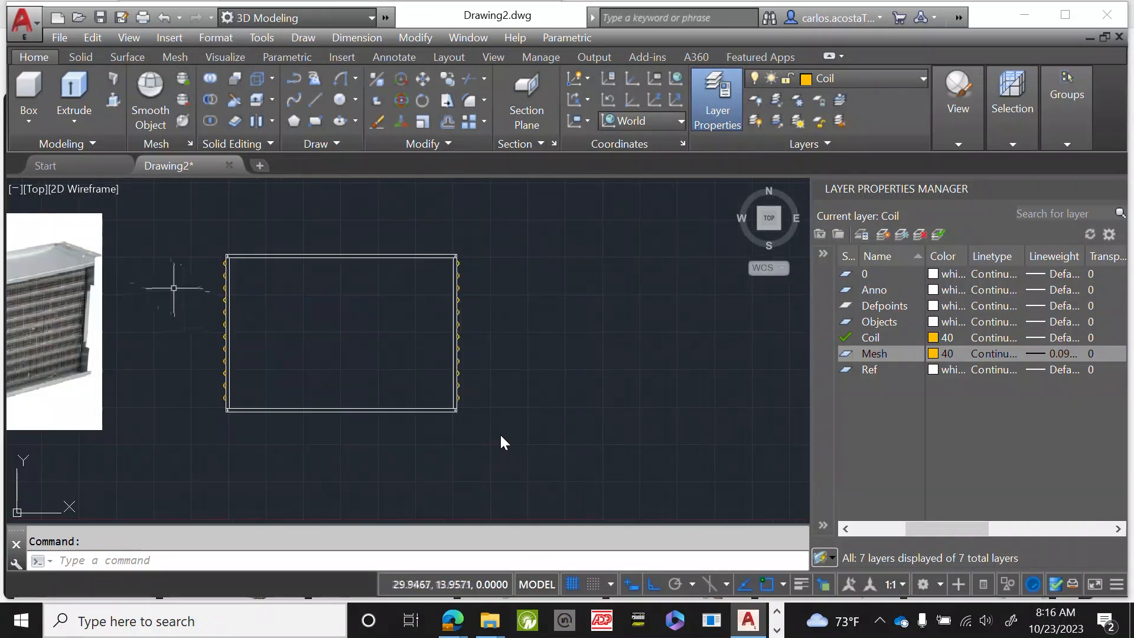
scroll(164, 270, "up", 2)
type("lin")
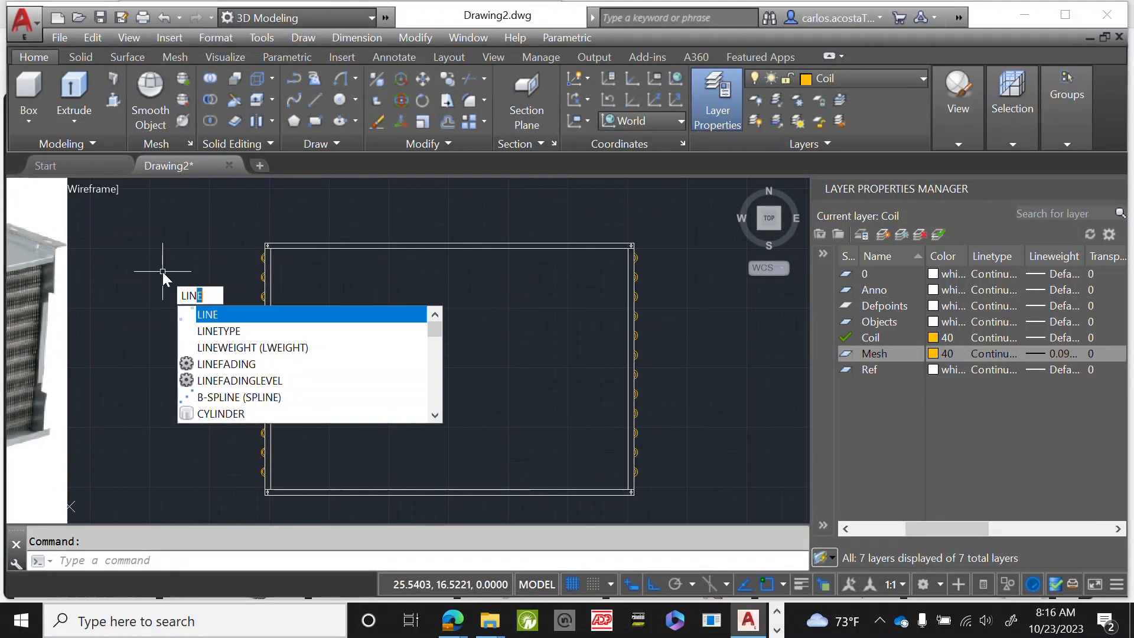
key("Return")
scroll(266, 242, "up", 8)
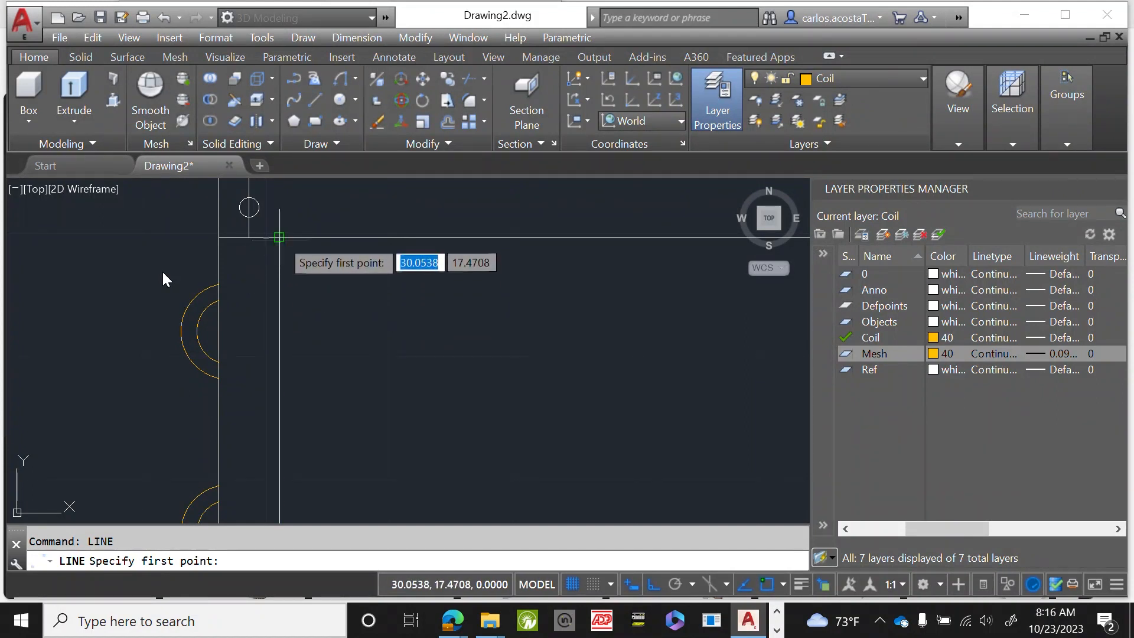
key("Escape")
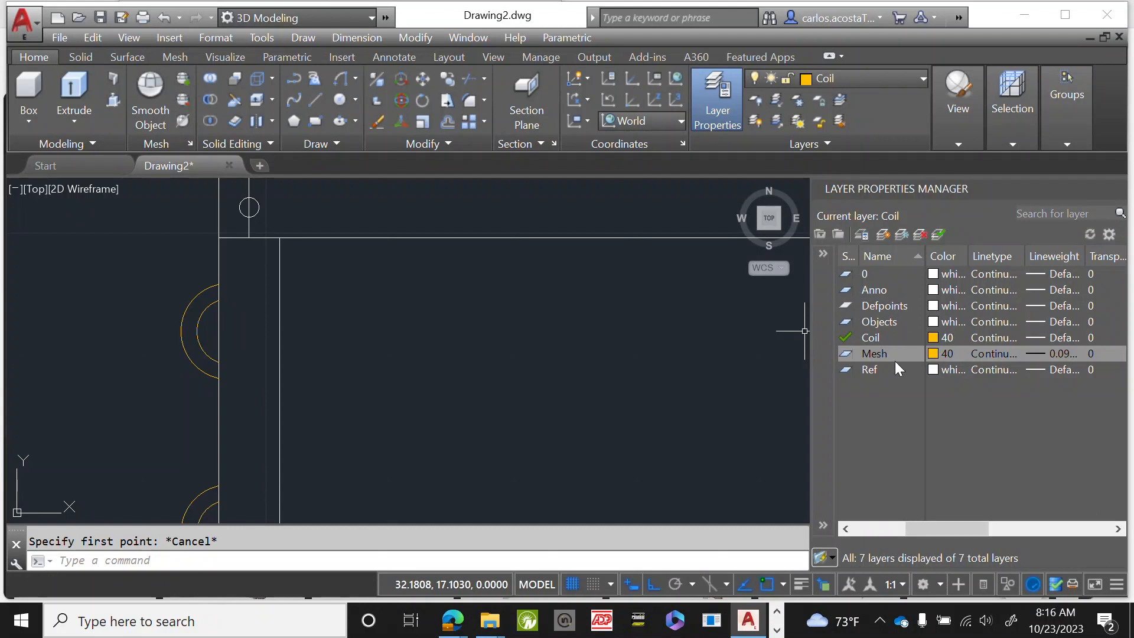
Make Ref the current layer and draw a 0.15 vertical reference line down from the inner frame's upper-left corner.
left_click(887, 367)
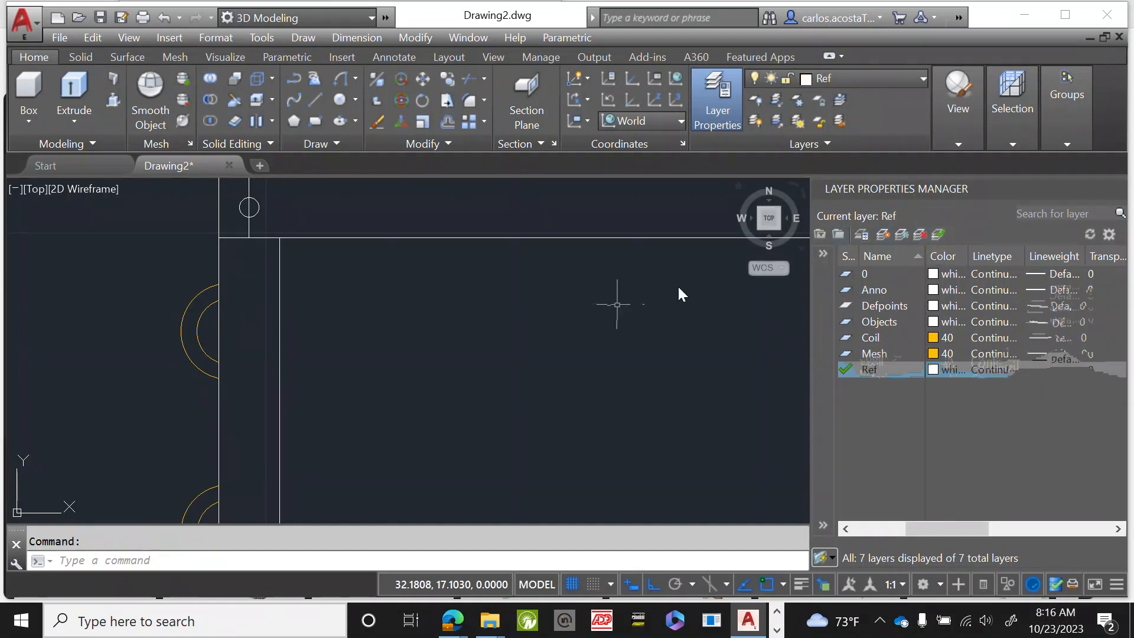
right_click(501, 370)
left_click(599, 88)
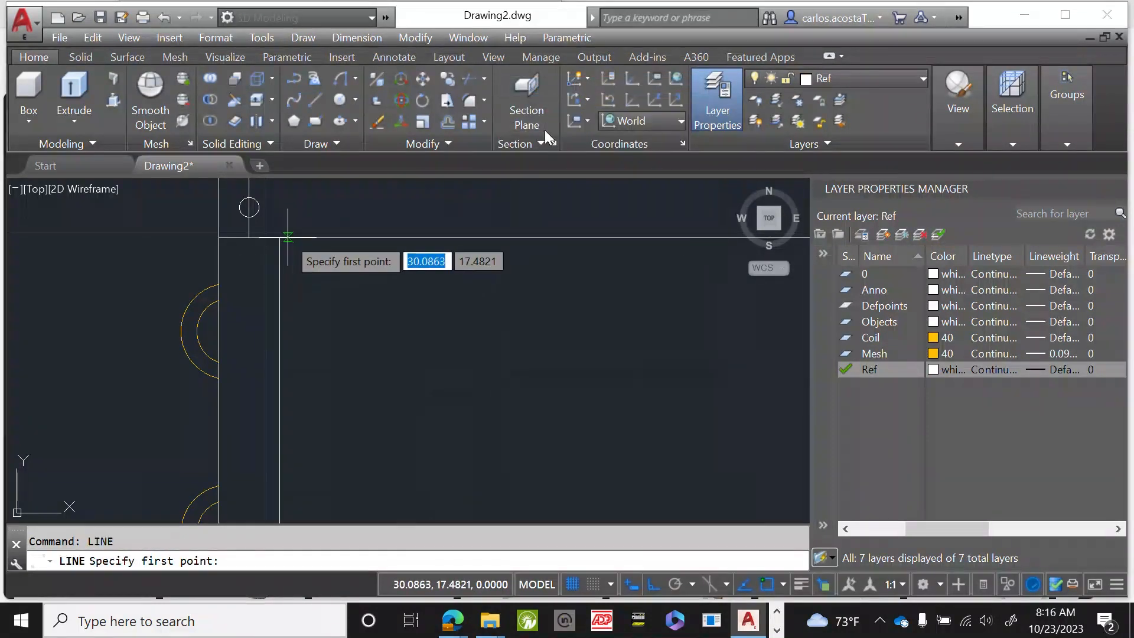
left_click(279, 237)
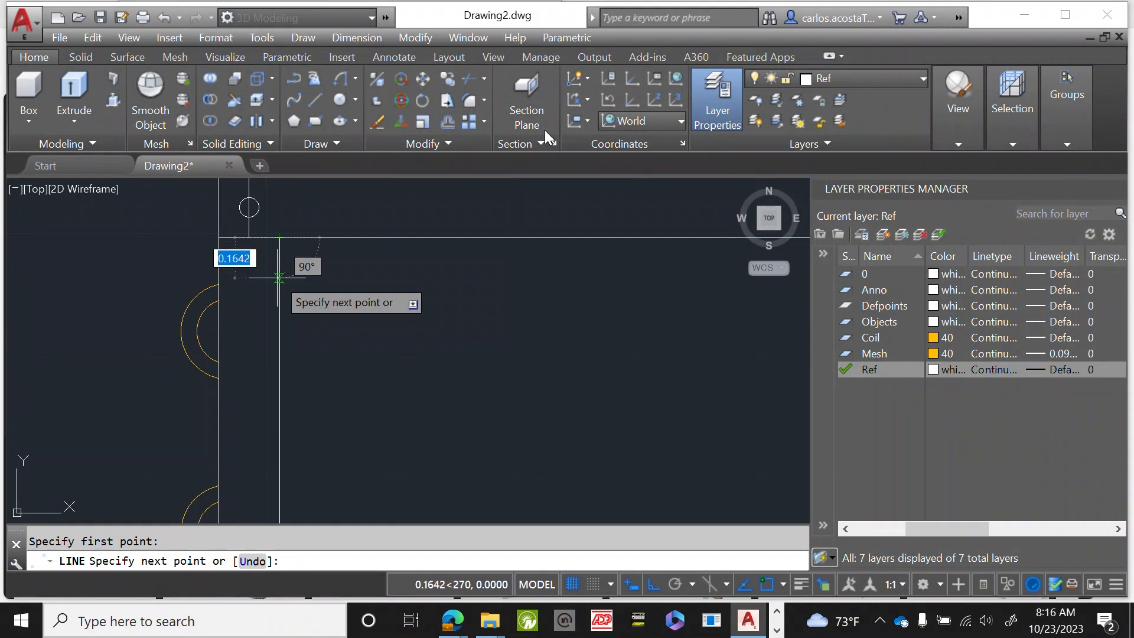
type("0.15")
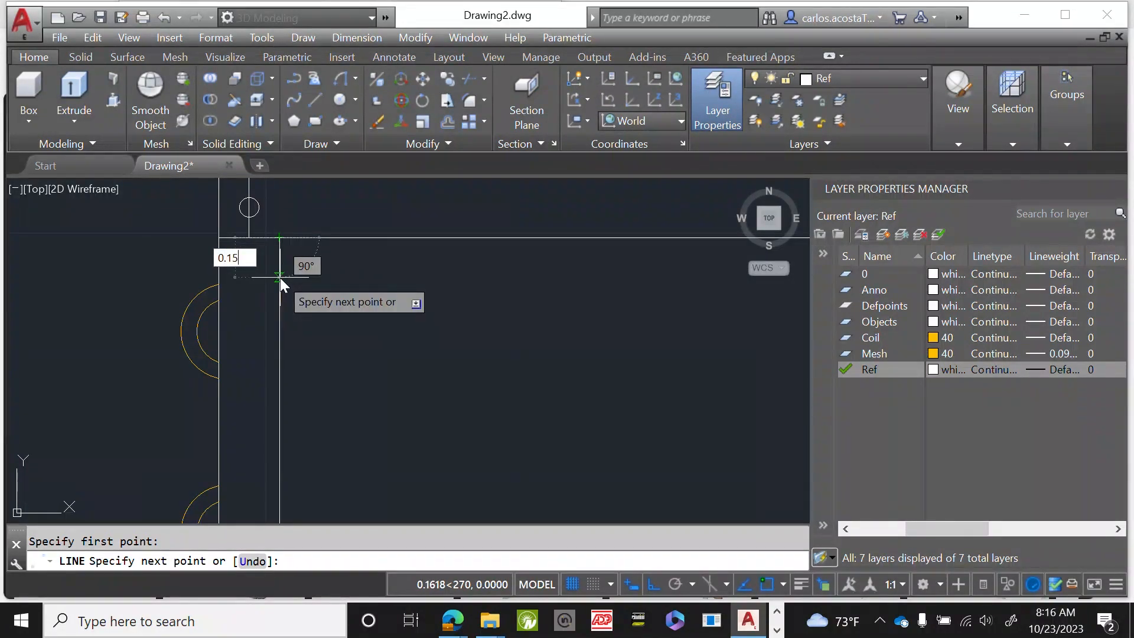
key("Return")
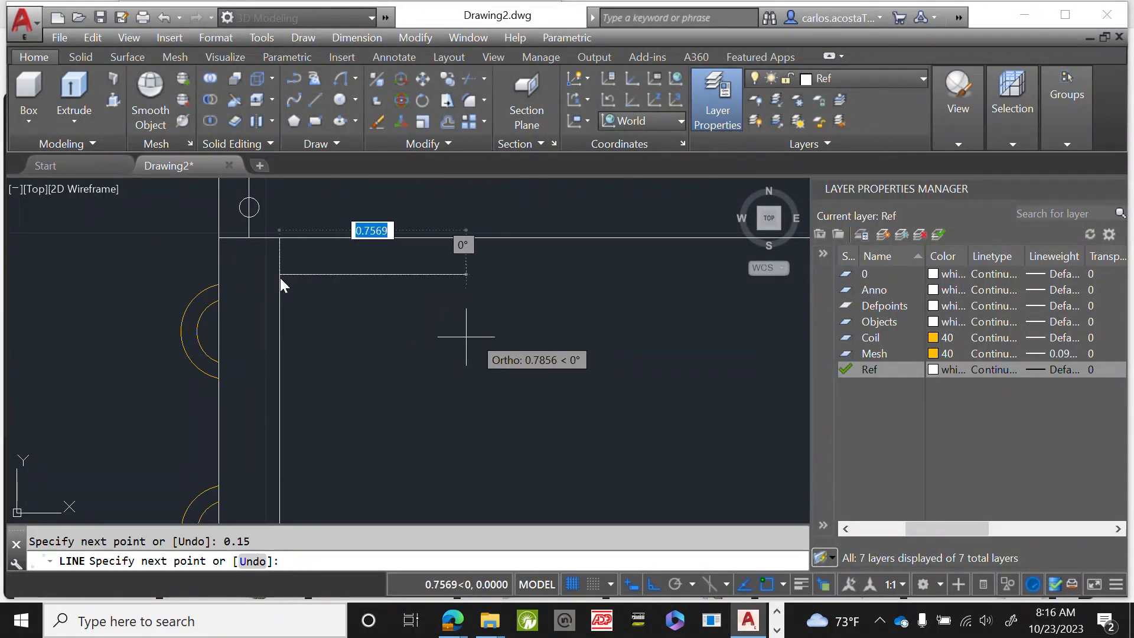
key("Return")
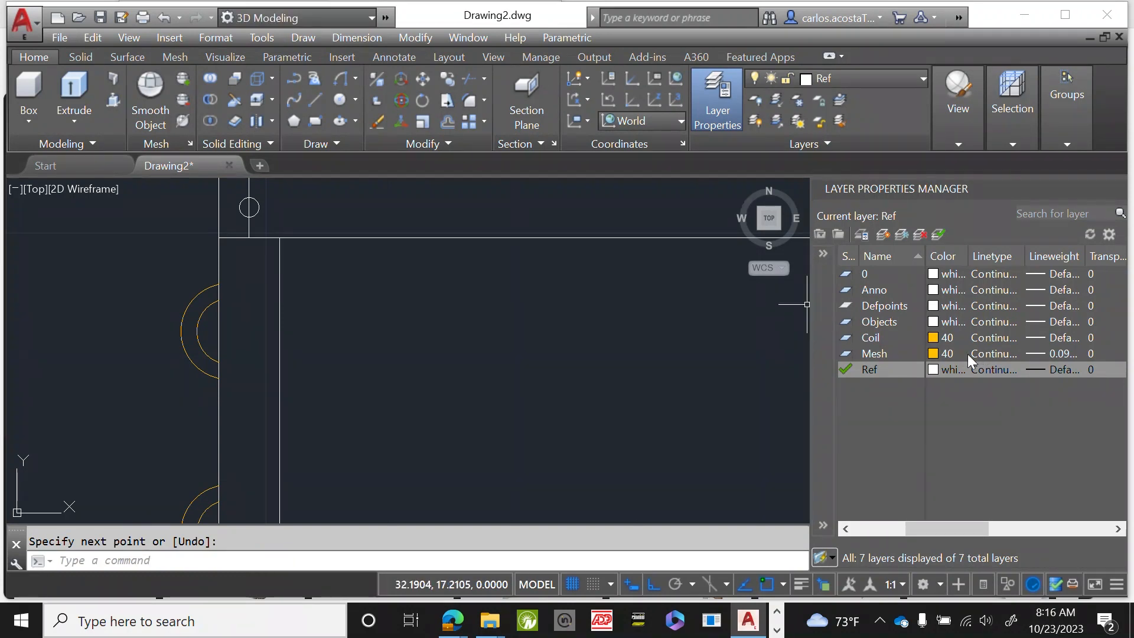
Make Mesh the current layer, keeping its Continuous linetype.
left_click(988, 355)
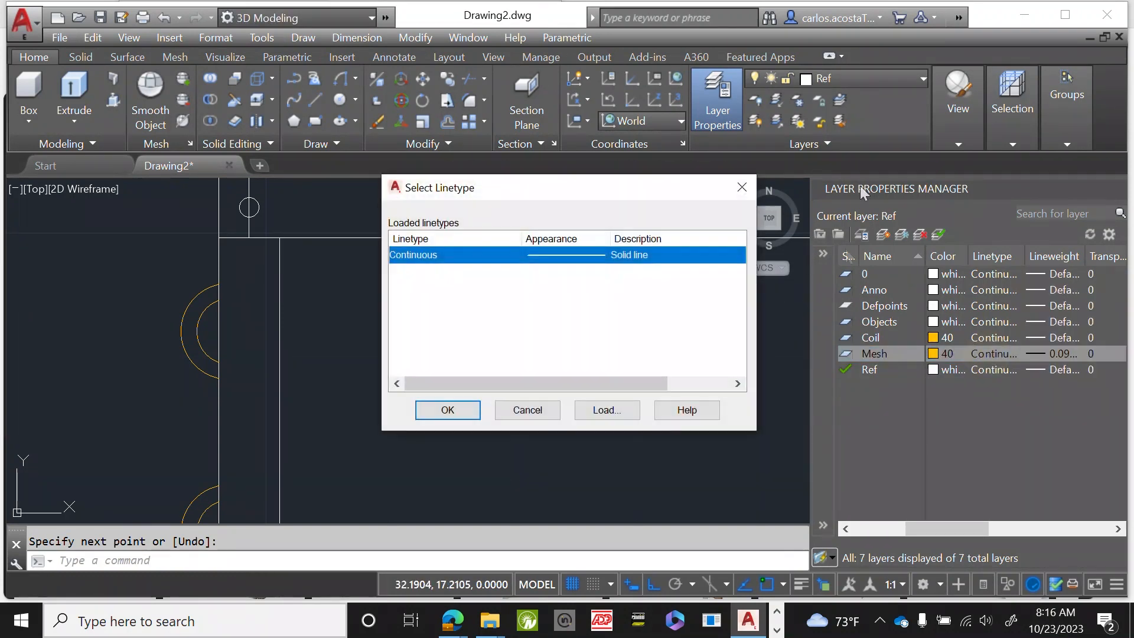
left_click(548, 416)
left_click(938, 234)
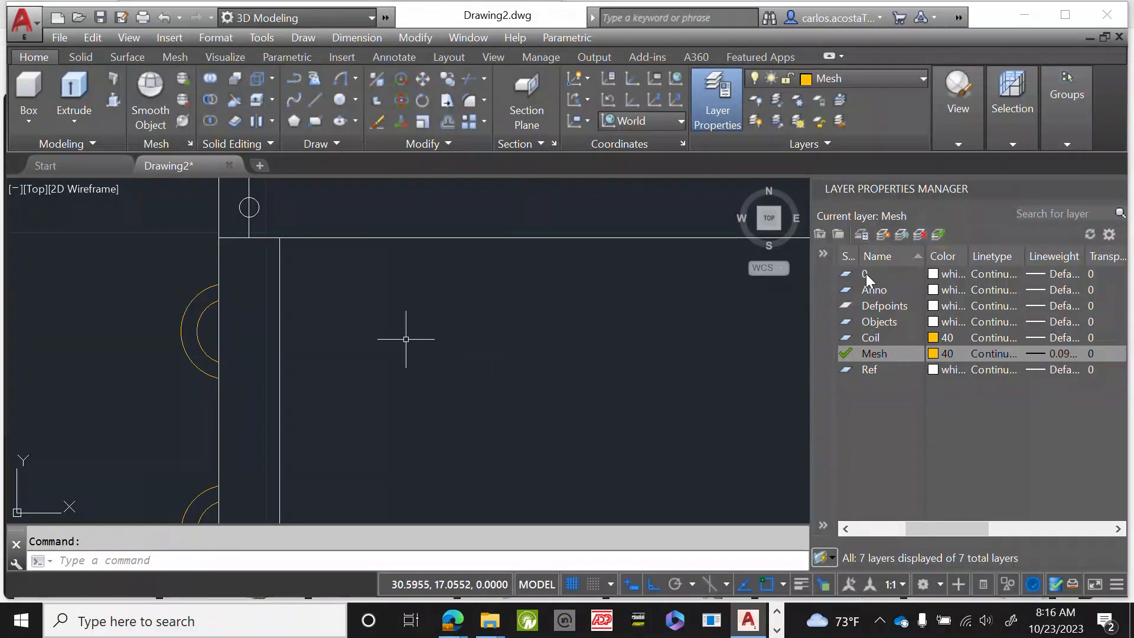
Draw a horizontal line about 15.14 long from the reference line's lower end to just past the inner frame's right edge.
right_click(65, 277)
left_click(152, 296)
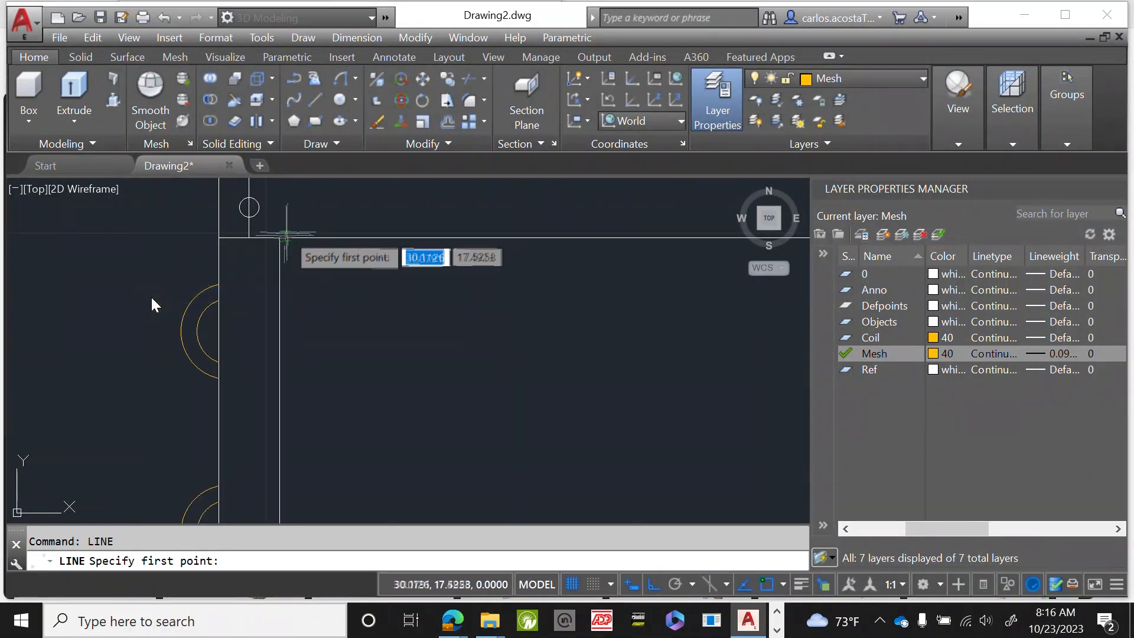
left_click(279, 274)
scroll(383, 277, "down", 7)
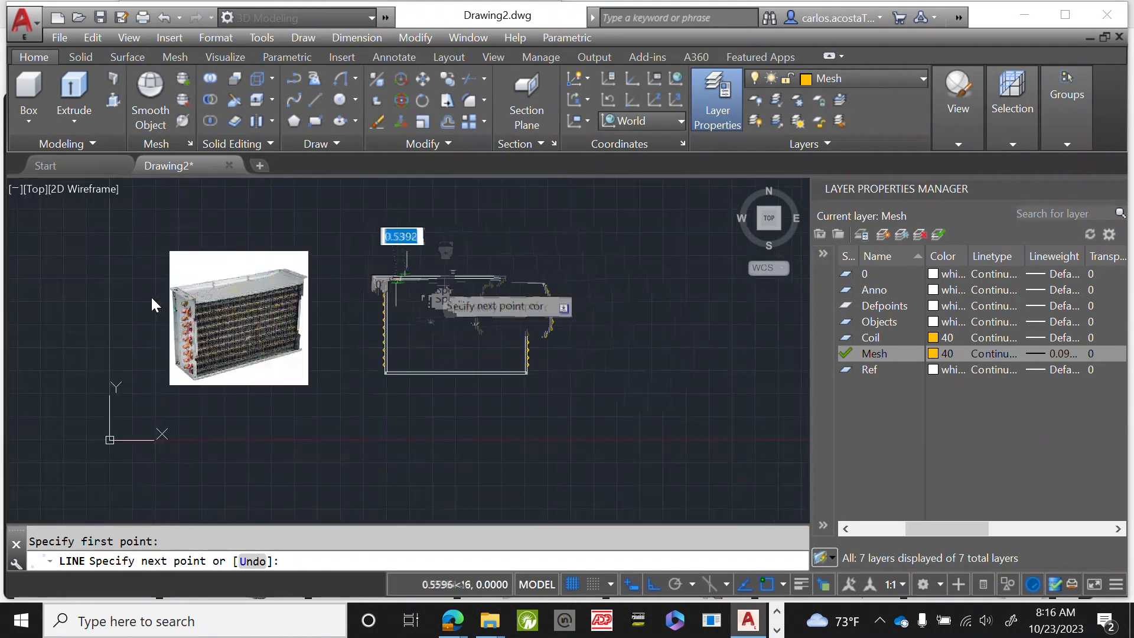
scroll(628, 294, "up", 6)
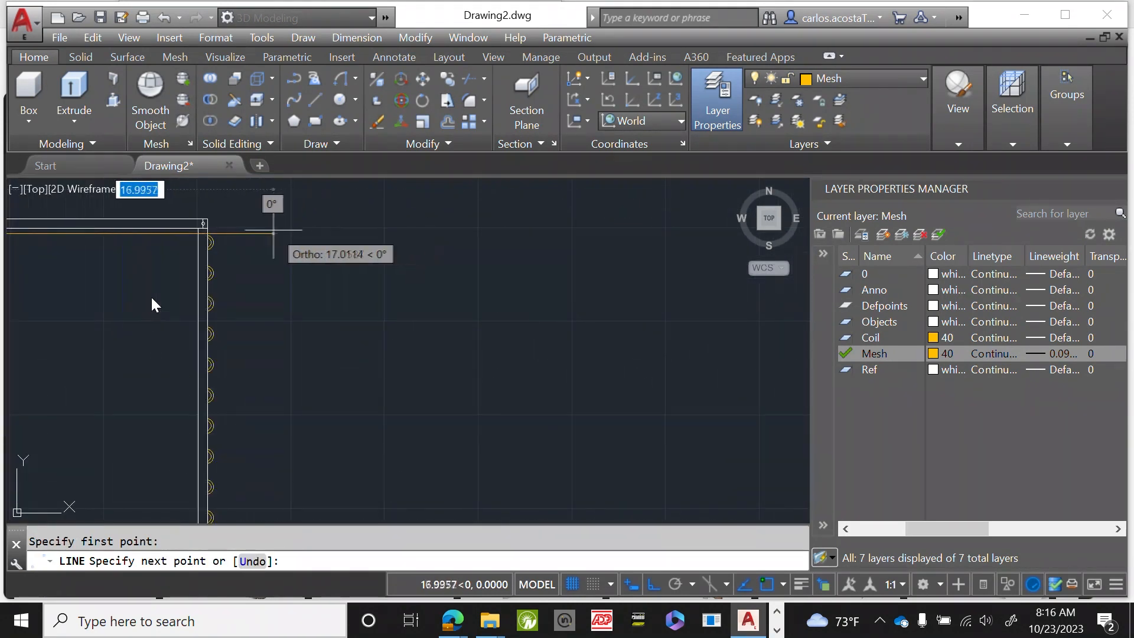
scroll(82, 236, "up", 6)
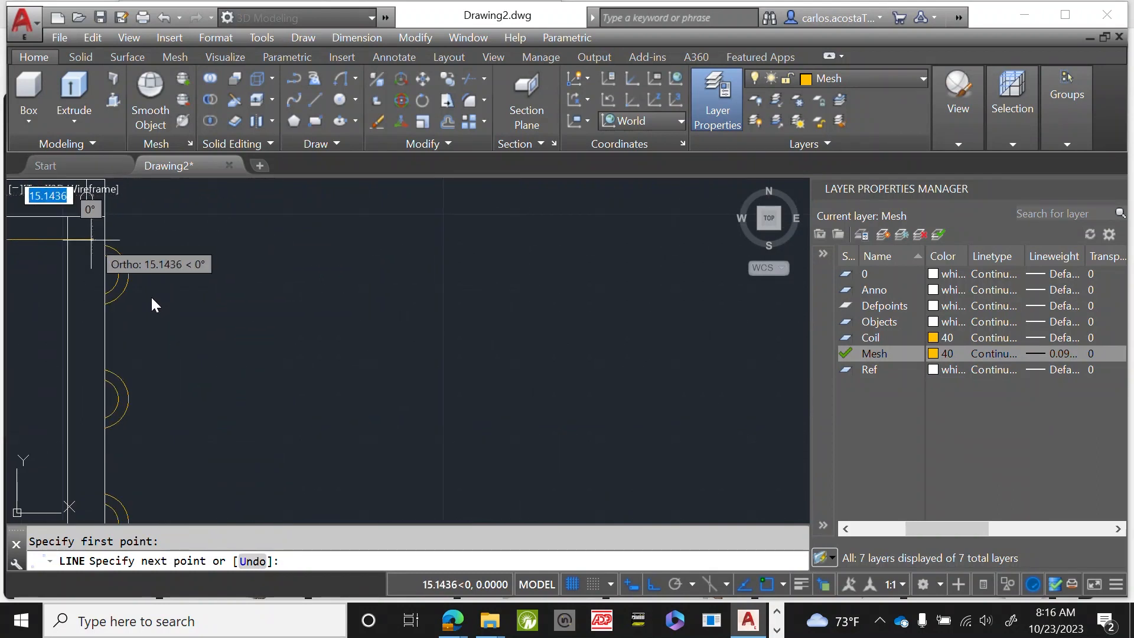
left_click(86, 238)
right_click(172, 241)
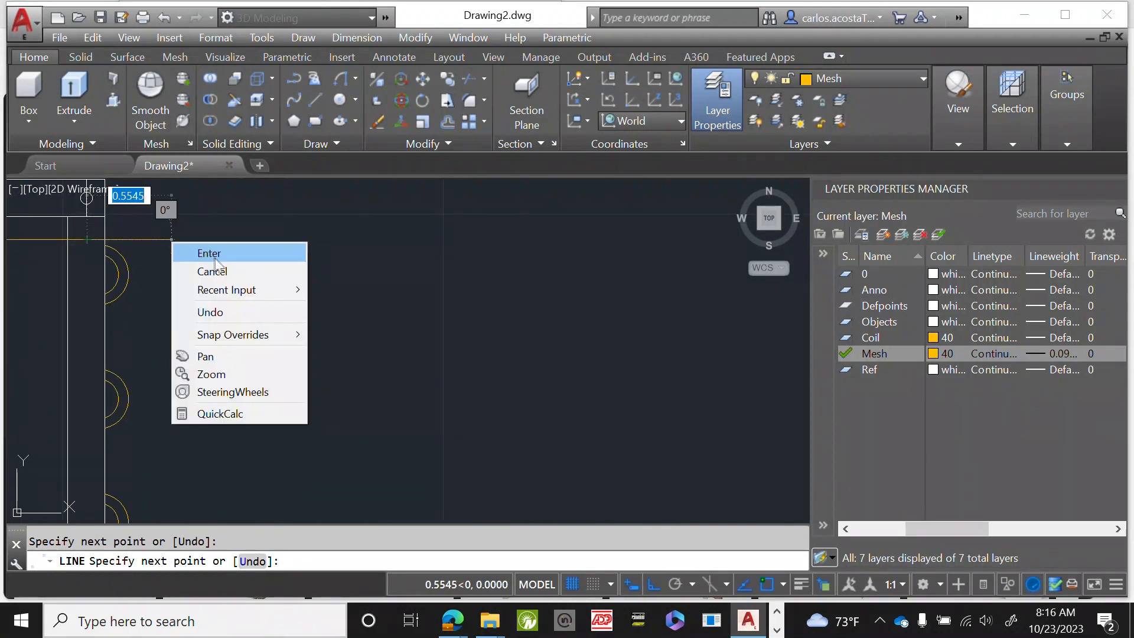
left_click(214, 256)
Trim the horizontal line's overhang at the inner frame's right edge.
scroll(359, 239, "down", 2)
scroll(247, 219, "up", 6)
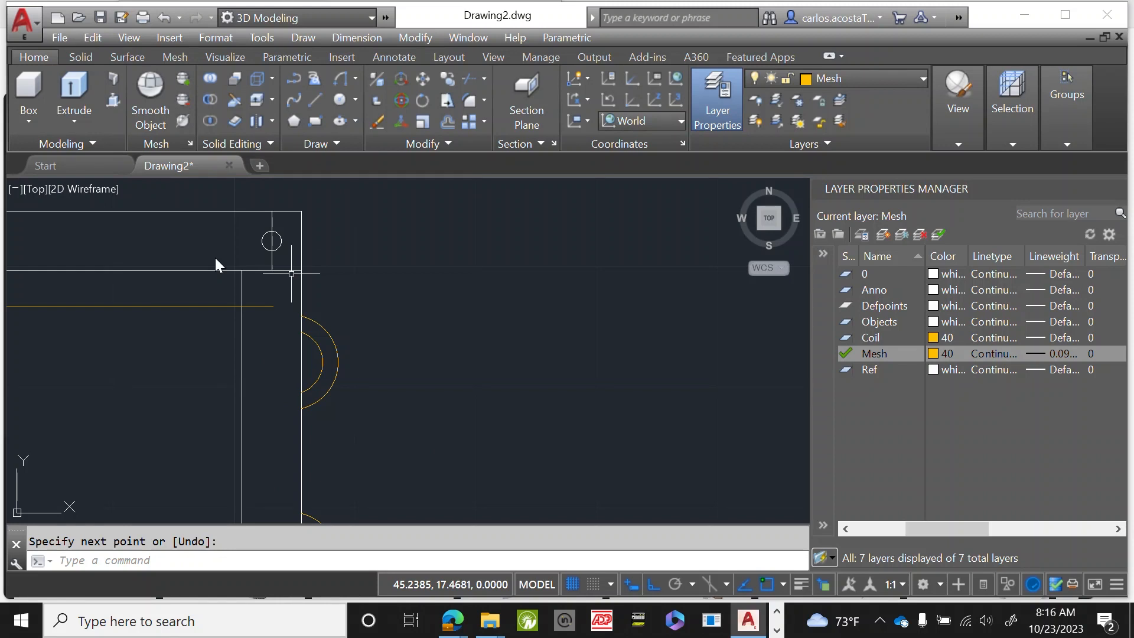
type("trim")
key("Return")
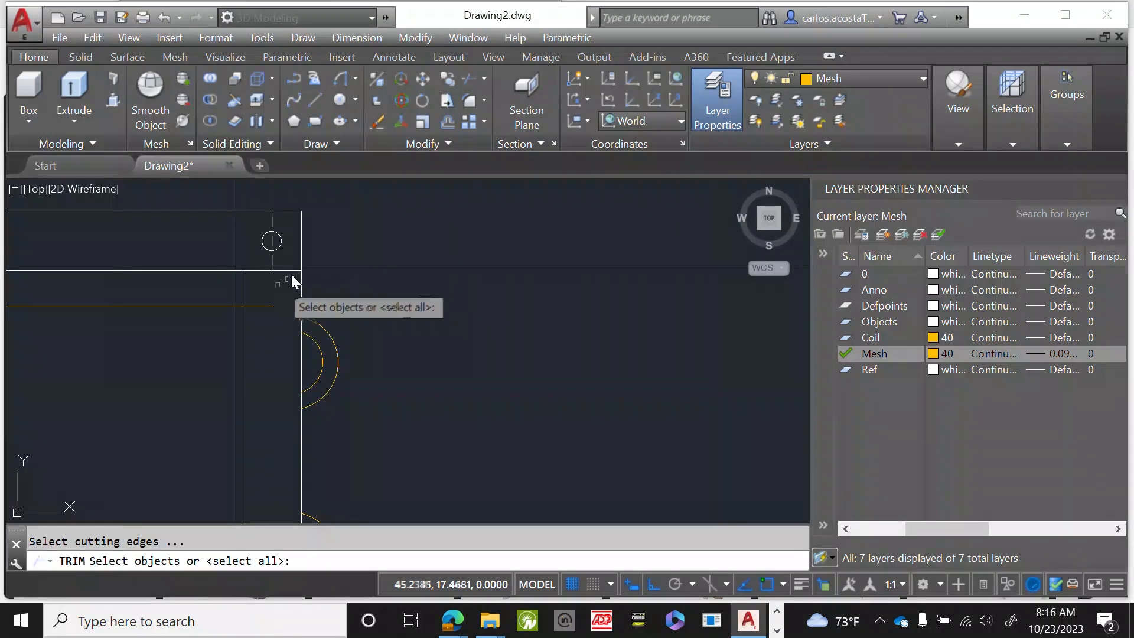
left_click(241, 286)
key("Return")
left_click(279, 338)
left_click(262, 300)
scroll(548, 327, "down", 10)
scroll(501, 272, "up", 5)
right_click(497, 273)
left_click(554, 287)
Erase the horizontal Mesh line below the casing's top rail.
scroll(237, 247, "down", 2)
scroll(168, 242, "down", 2)
scroll(463, 240, "up", 2)
scroll(394, 217, "down", 2)
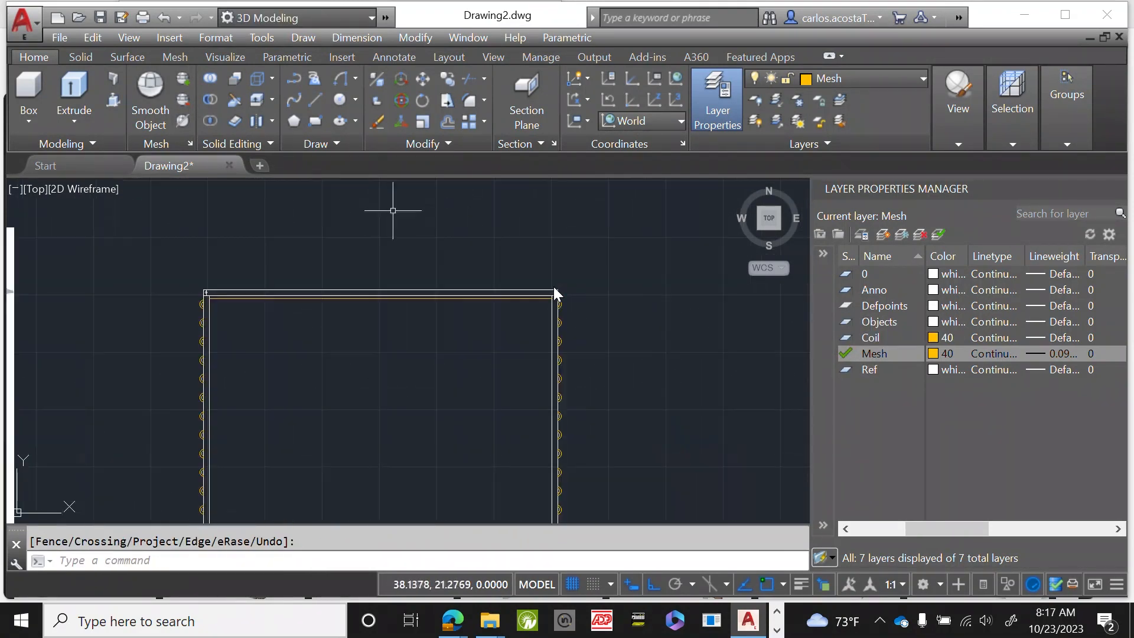
scroll(377, 235, "up", 2)
scroll(230, 348, "up", 2)
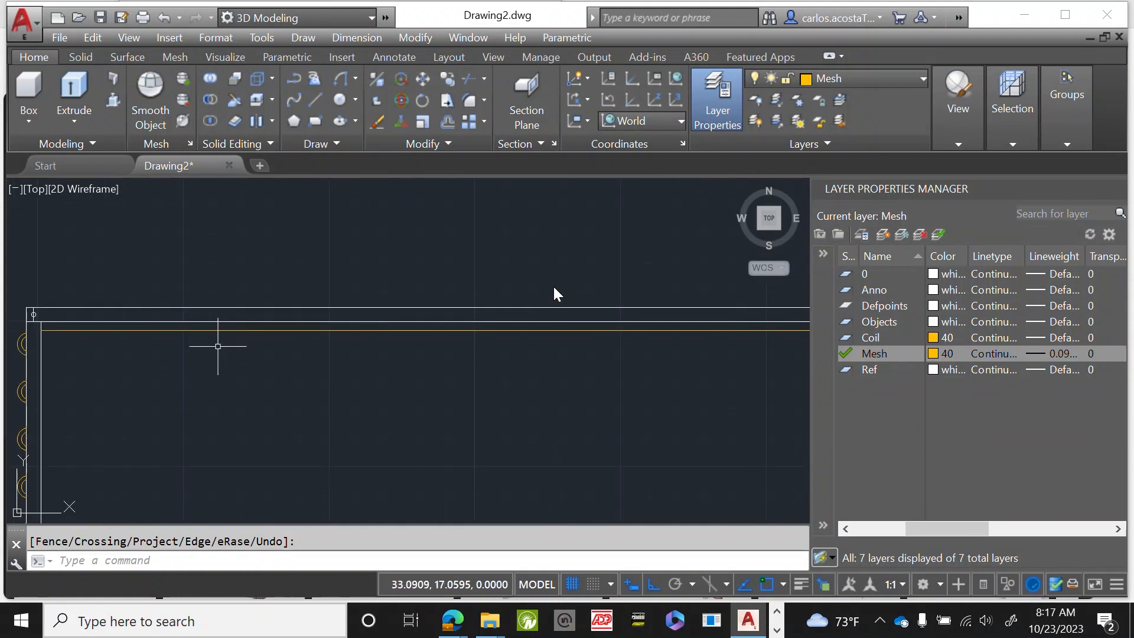
left_click(231, 346)
scroll(30, 336, "up", 2)
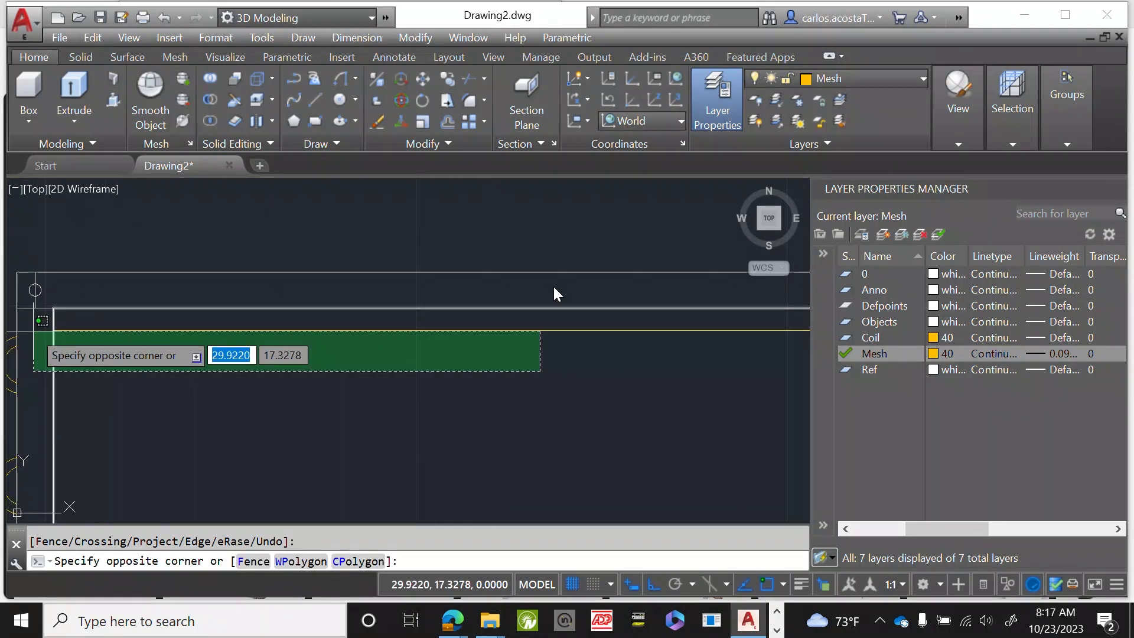
scroll(233, 232, "down", 2)
key("Escape")
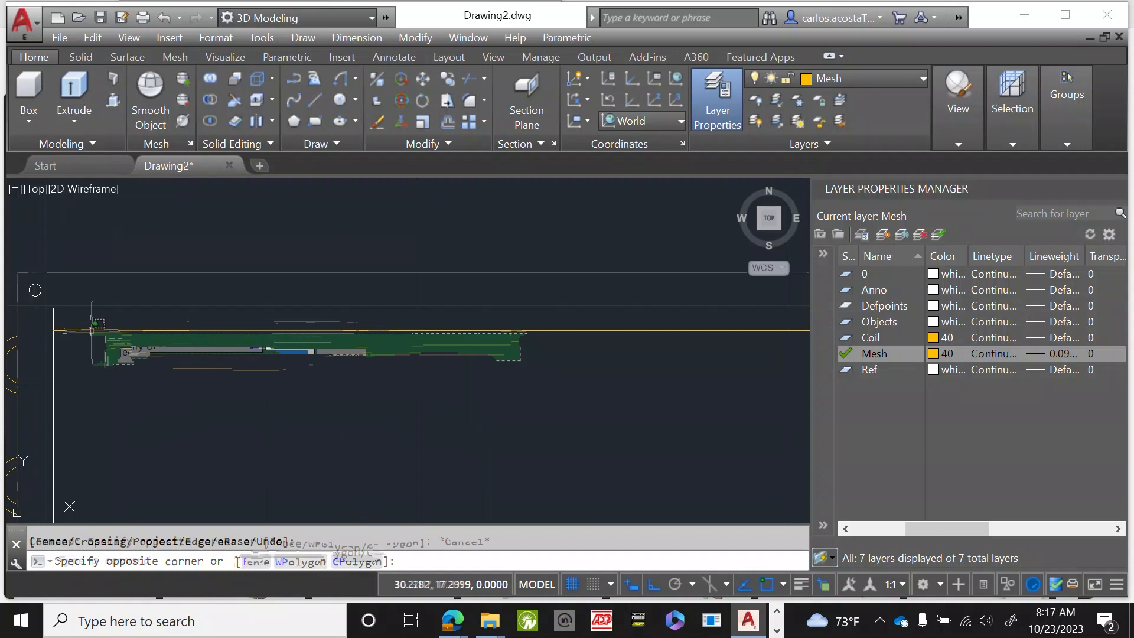
scroll(233, 231, "down", 1)
scroll(159, 312, "up", 2)
scroll(37, 297, "up", 3)
left_click(336, 260)
left_click(326, 248)
key("Delete")
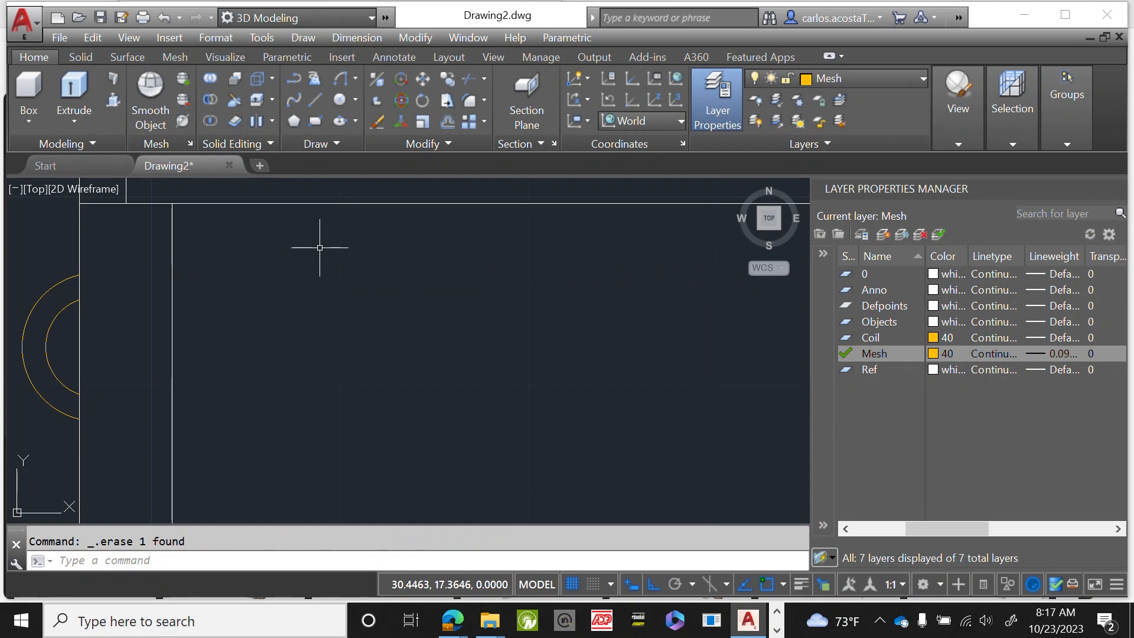
Erase the short vertical reference line at the inner frame's upper-left corner.
left_click(170, 222)
left_click(166, 224)
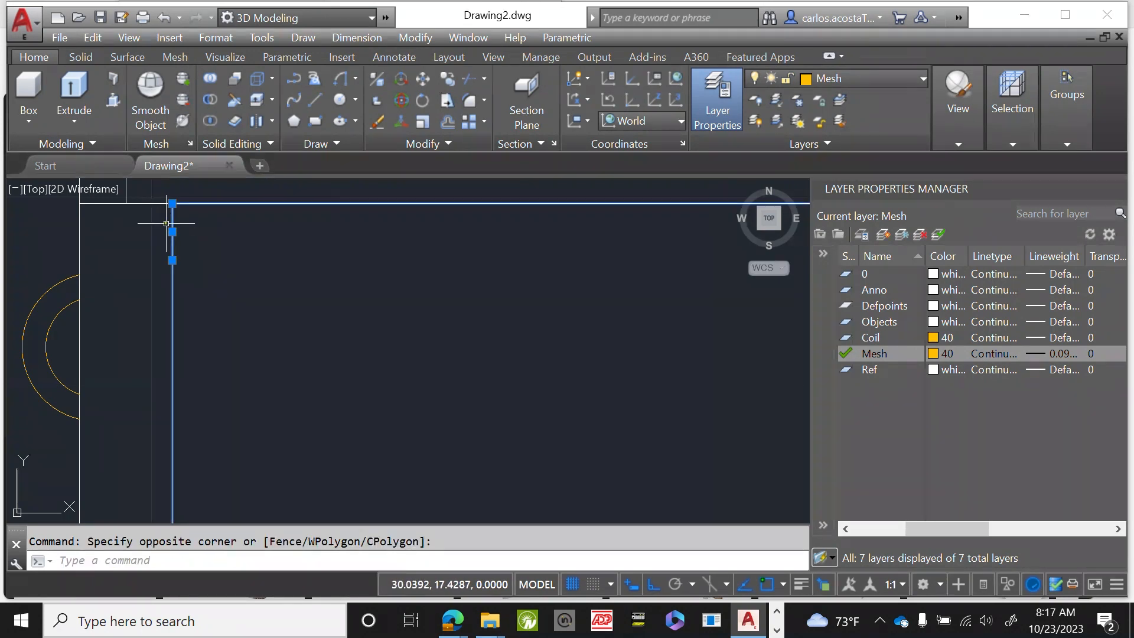
key("Escape")
left_click(173, 236)
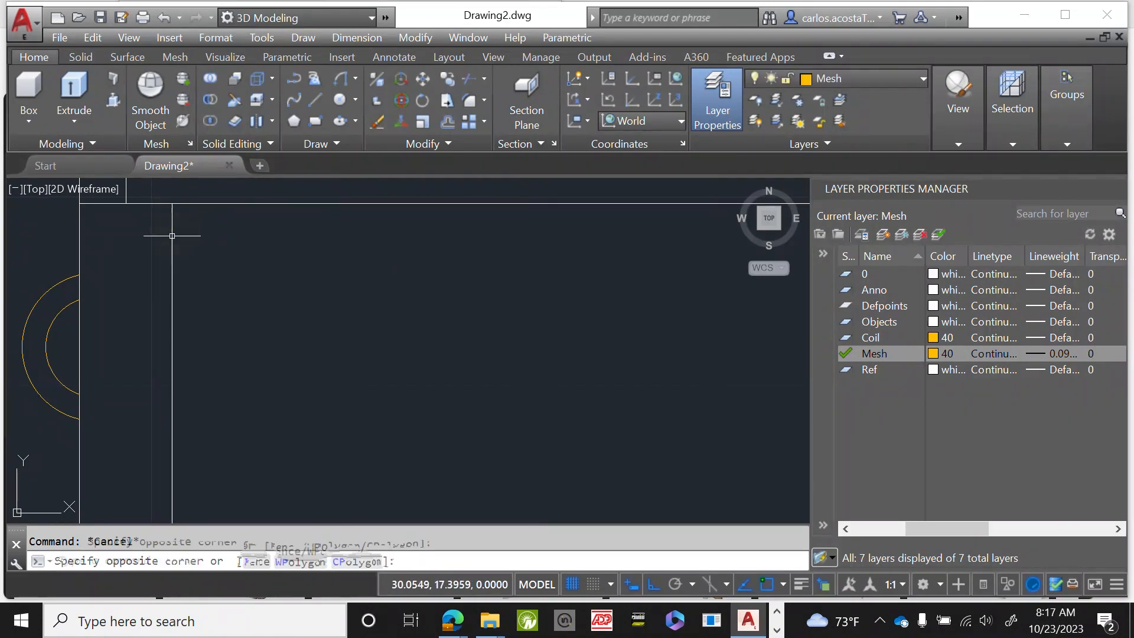
left_click(172, 238)
left_click(259, 302)
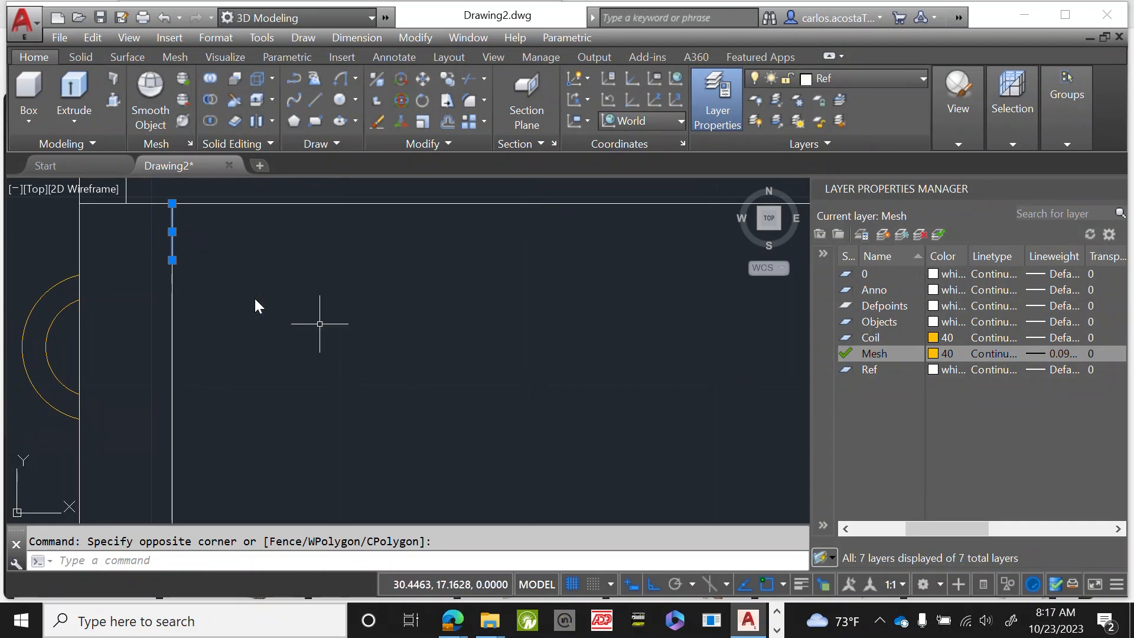
key("Delete")
Draw a horizontal line about 17.78 long from the topmost left tube bend's upper end on the outer frame to beyond the frame's right side.
type("line")
key("Return")
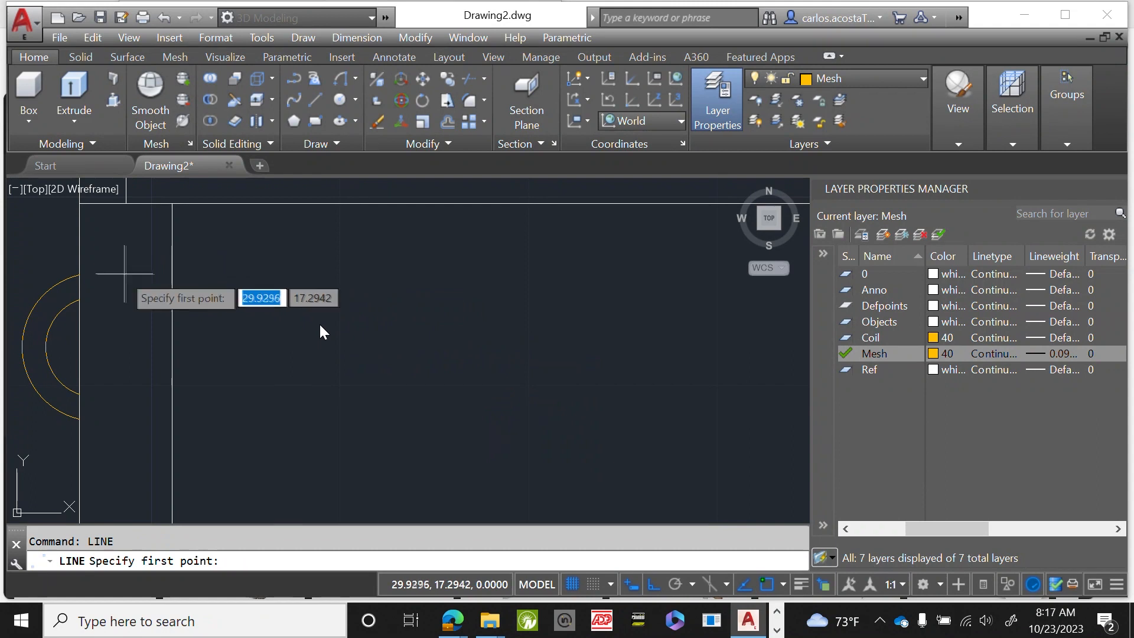
left_click(79, 275)
scroll(360, 270, "down", 8)
scroll(526, 267, "up", 4)
scroll(530, 263, "up", 1)
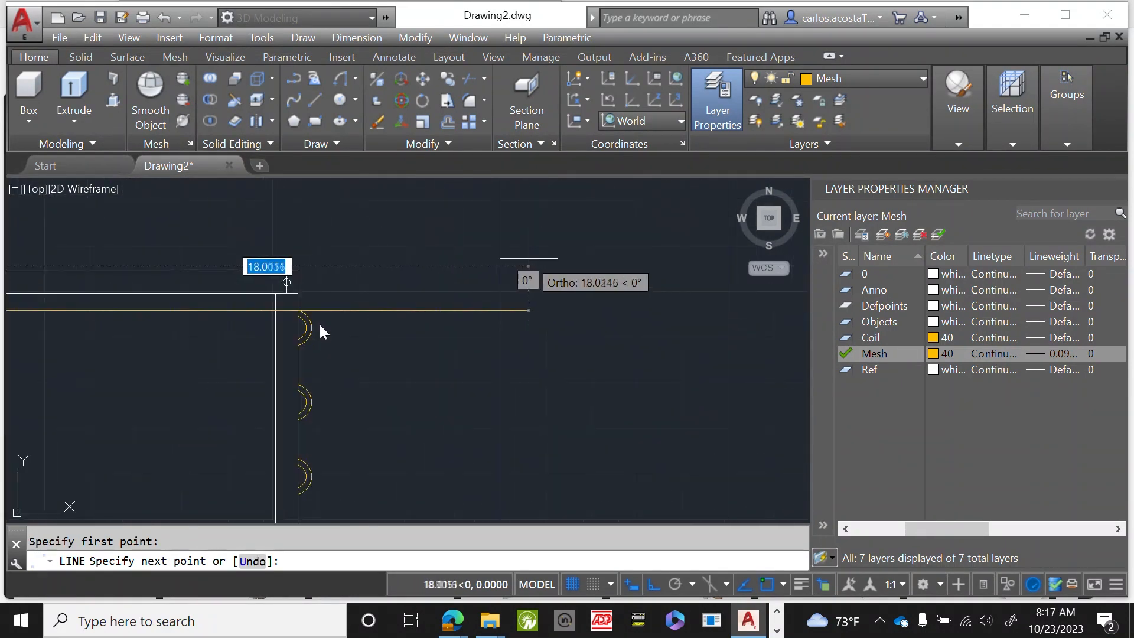
scroll(443, 265, "up", 2)
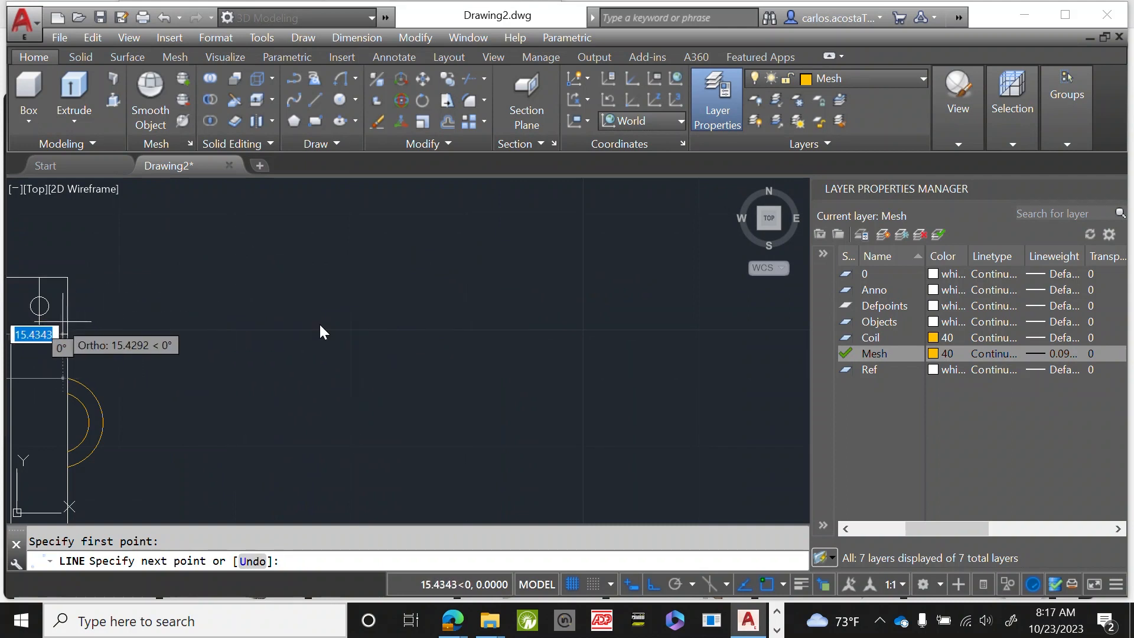
scroll(478, 320, "down", 4)
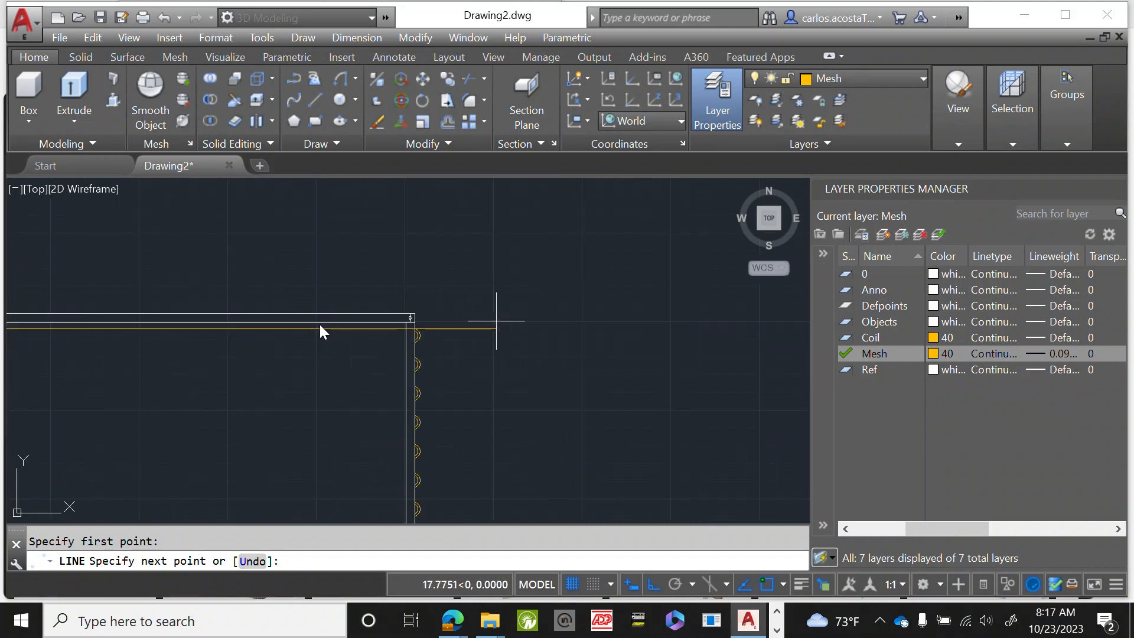
left_click(496, 328)
right_click(495, 319)
left_click(542, 334)
Trim the new horizontal Mesh line to the inner frame's left and right edges, using the outer and inner frame outlines as cutting edges.
scroll(394, 335, "up", 5)
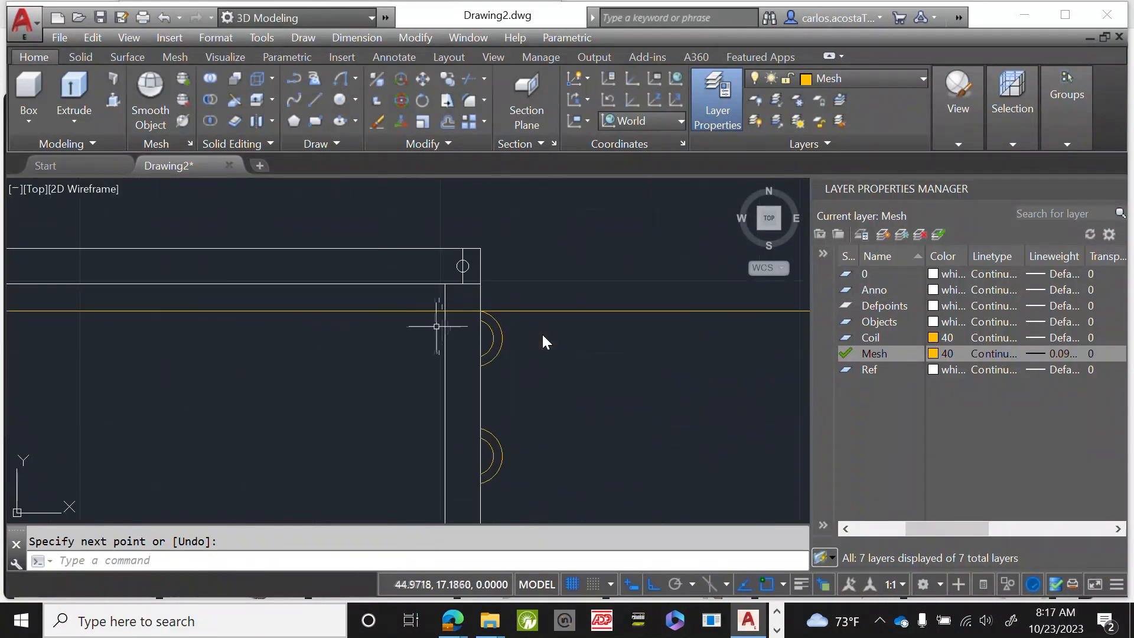
scroll(614, 268, "down", 4)
scroll(632, 288, "up", 1)
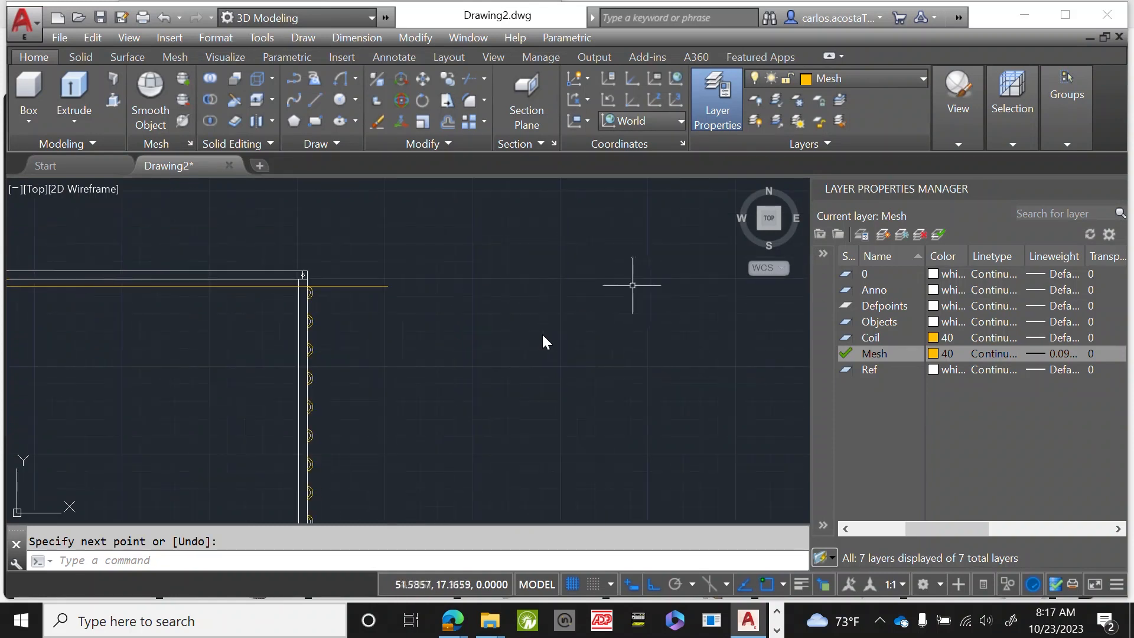
scroll(398, 309, "down", 4)
scroll(118, 313, "up", 2)
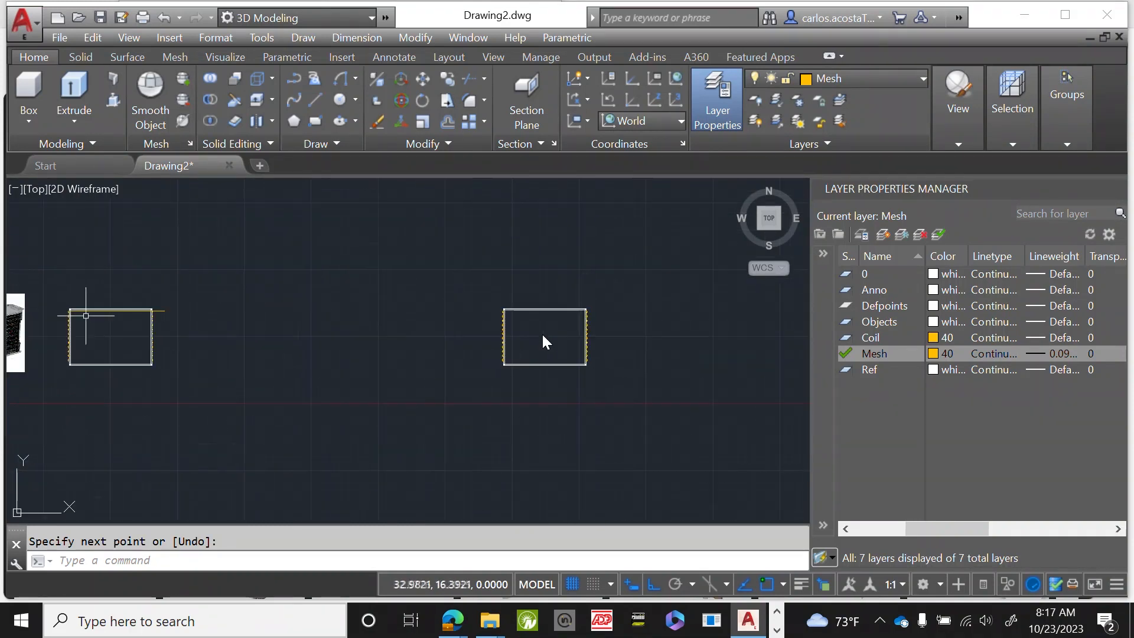
type("trim")
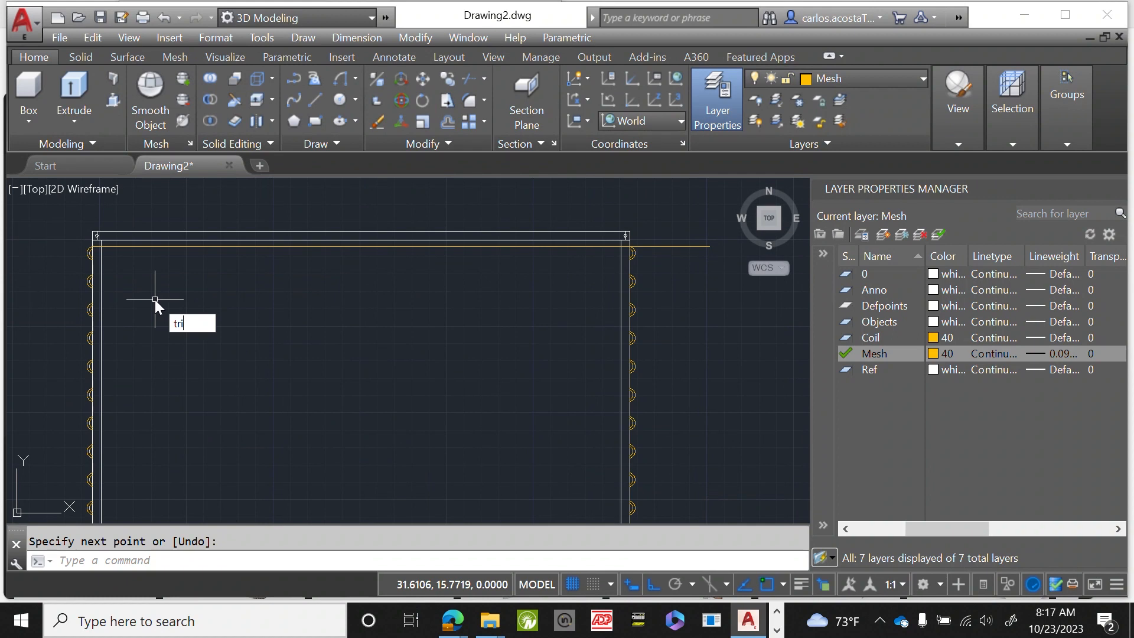
key("Return")
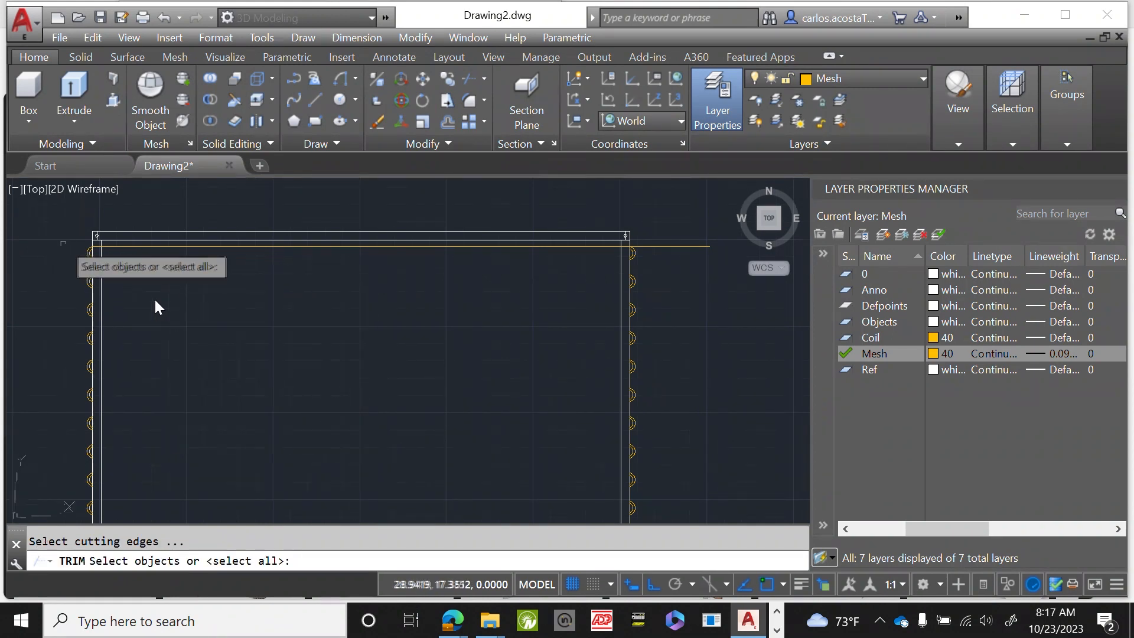
scroll(155, 299, "up", 3)
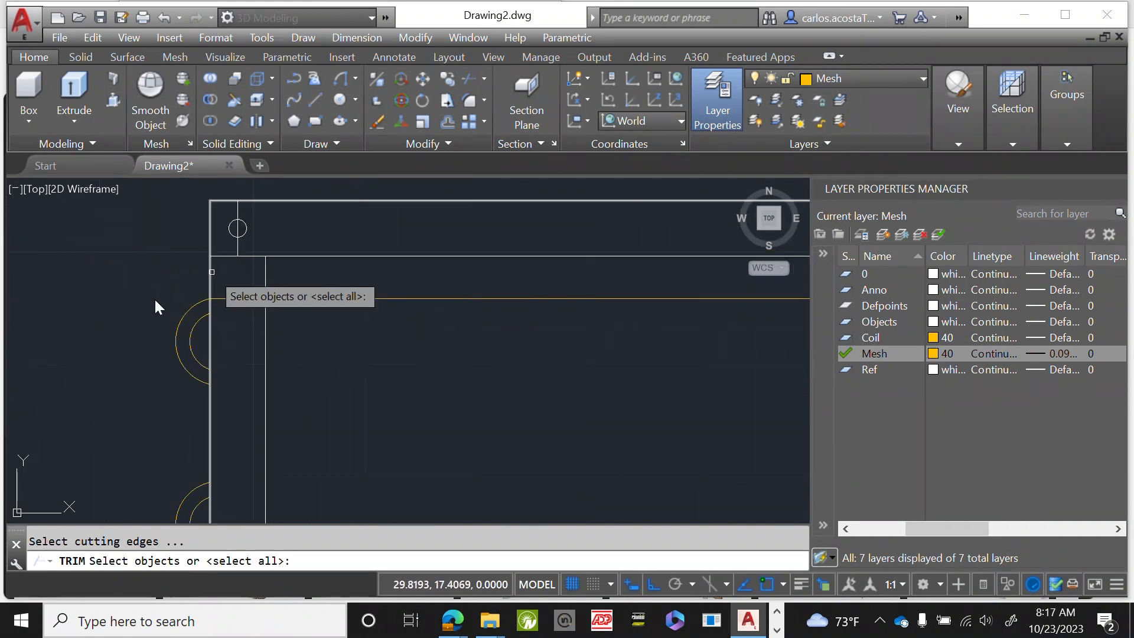
left_click(211, 273)
left_click(265, 276)
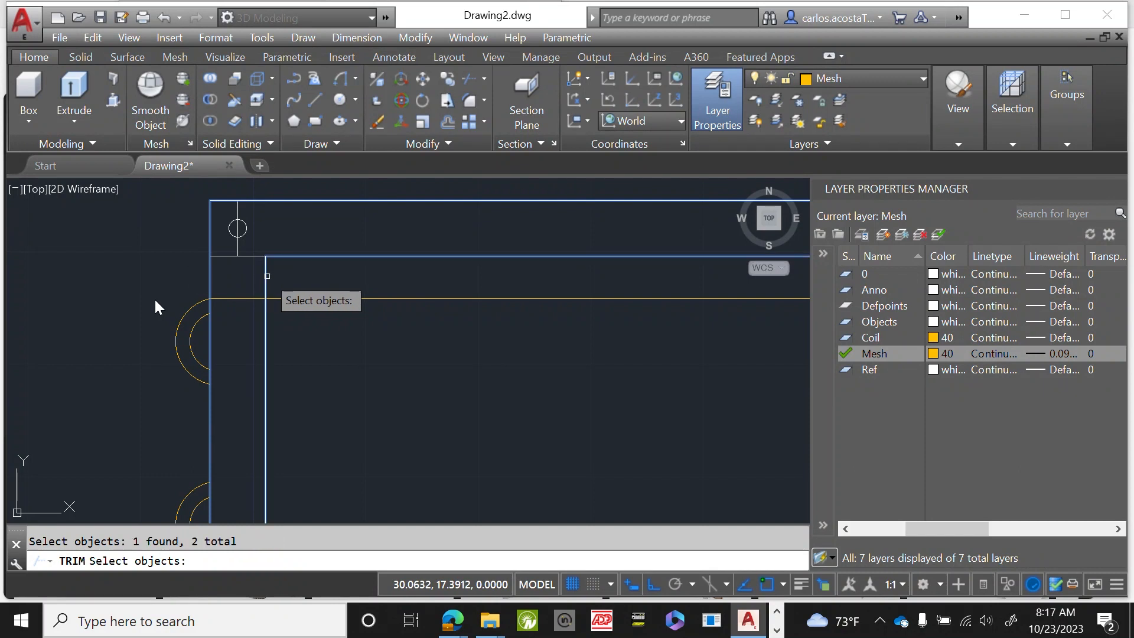
scroll(147, 295, "down", 6)
scroll(350, 285, "up", 3)
scroll(372, 299, "up", 3)
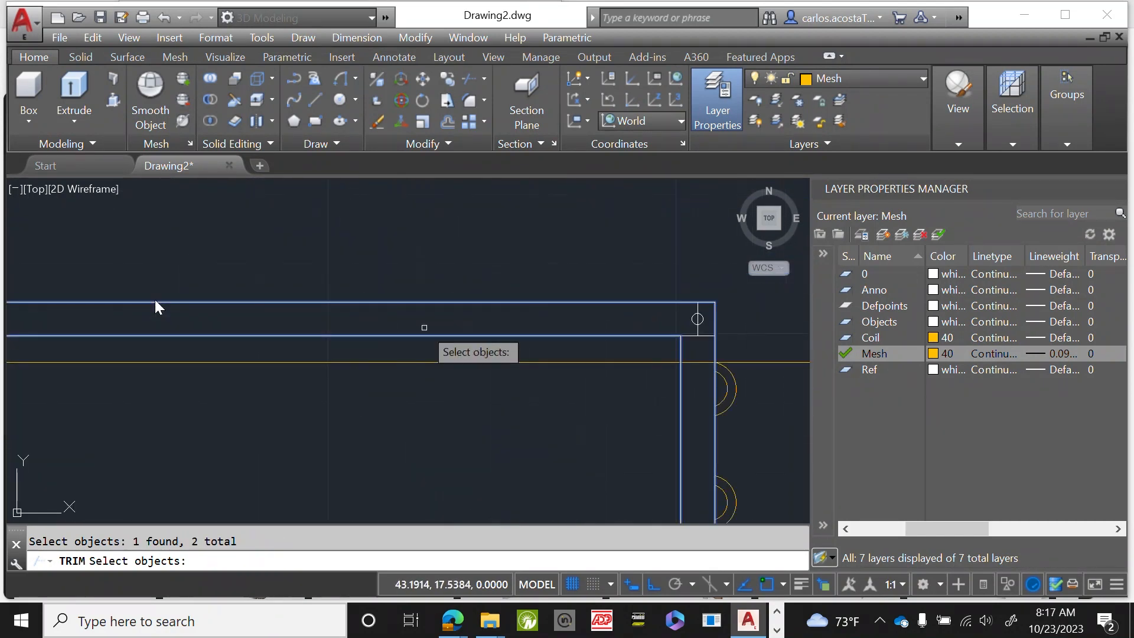
key("Return")
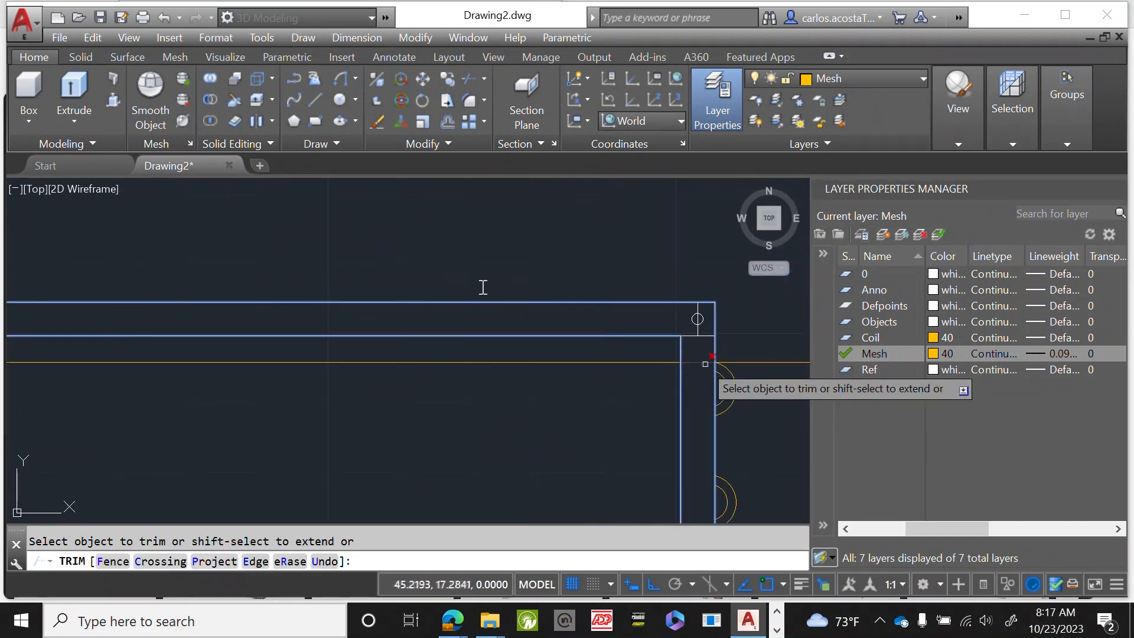
scroll(702, 363, "down", 6)
scroll(449, 354, "up", 6)
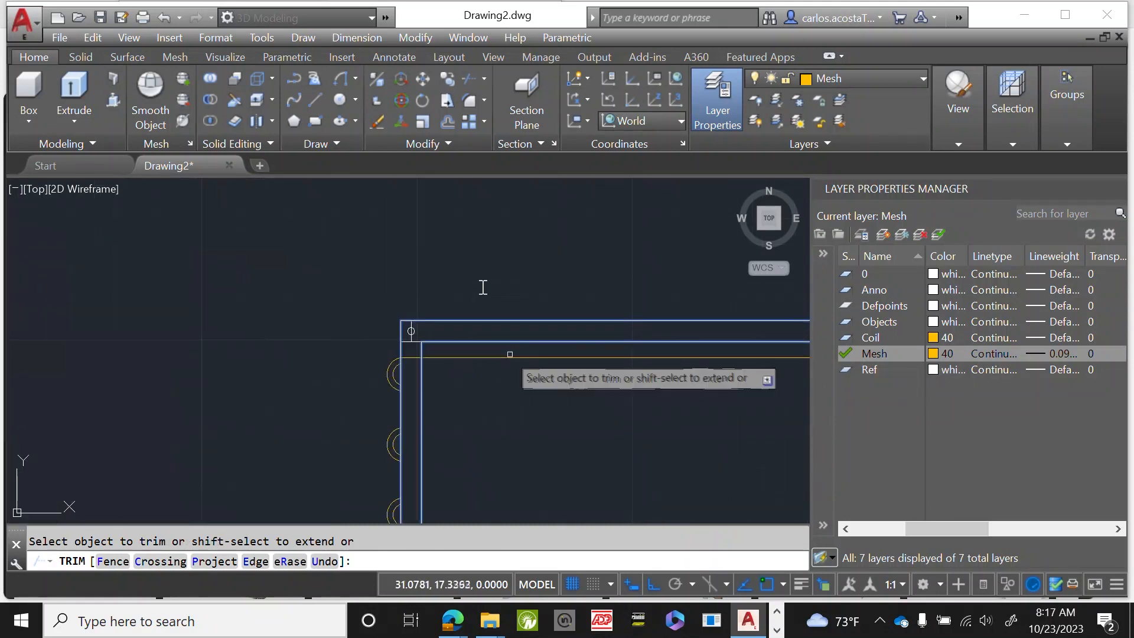
right_click(236, 365)
left_click(273, 375)
Erase the leftover piece of the horizontal Mesh line beyond the frame's right side.
scroll(244, 381, "down", 3)
left_click(804, 405)
left_click(767, 371)
key("Delete")
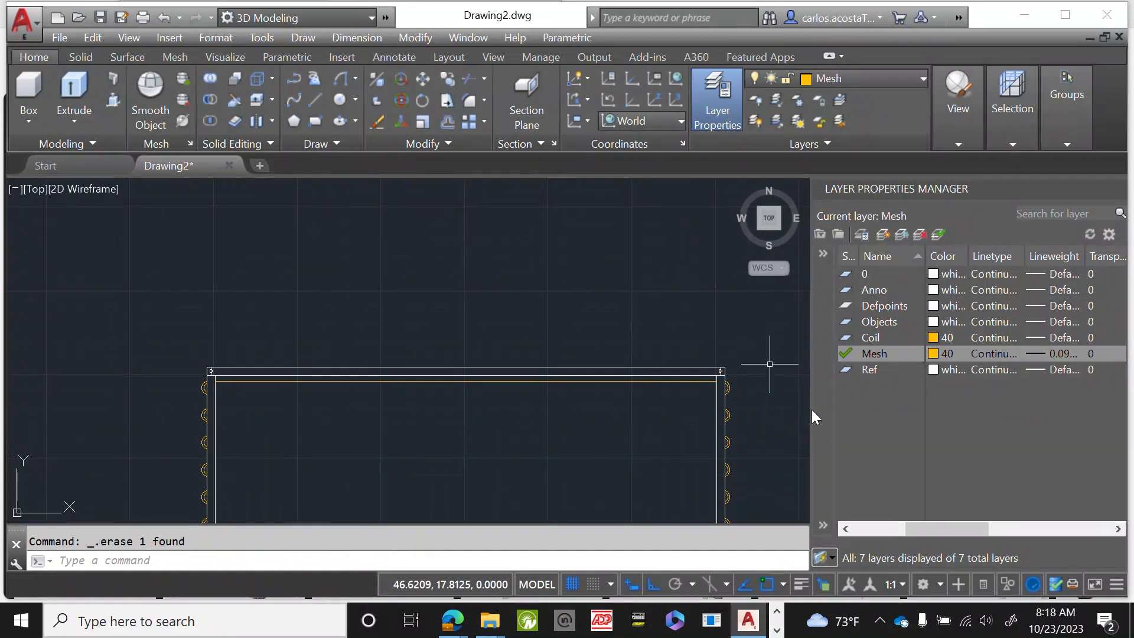
Start a second line at the upper end of the topmost left tube bend's inner arc on the outer frame.
scroll(242, 393, "up", 5)
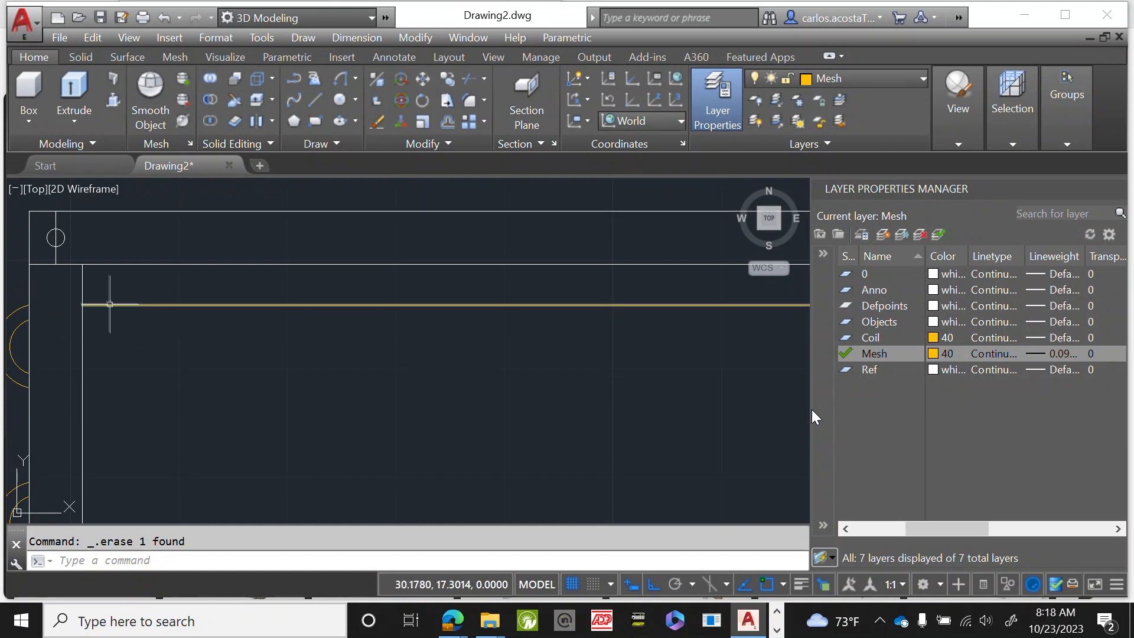
left_click(162, 335)
key("Escape")
type("line")
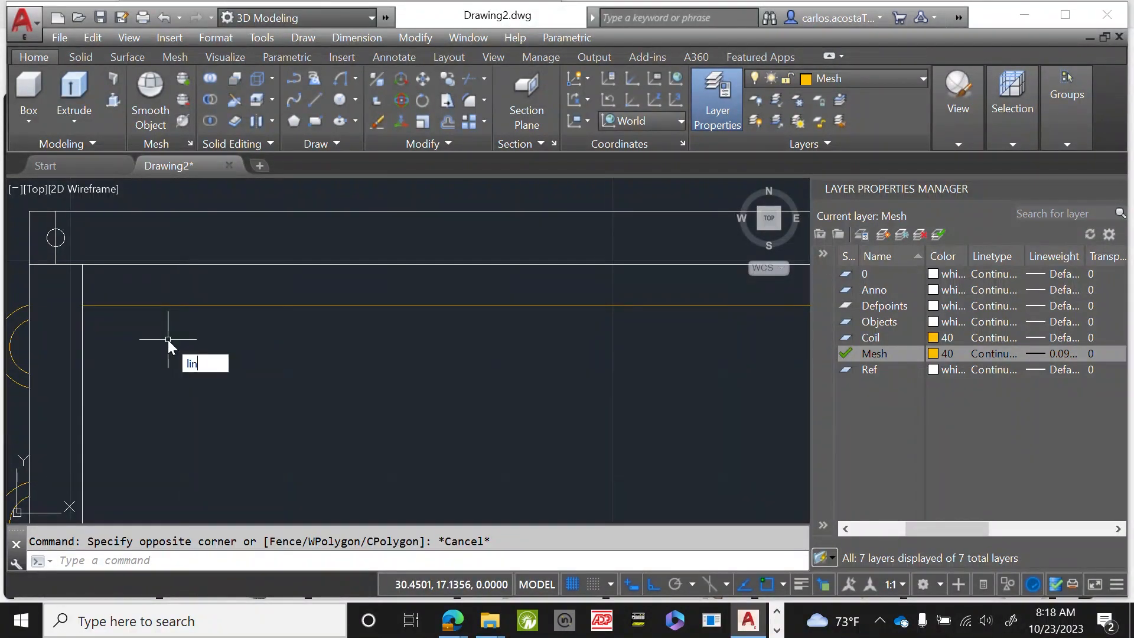
key("Return")
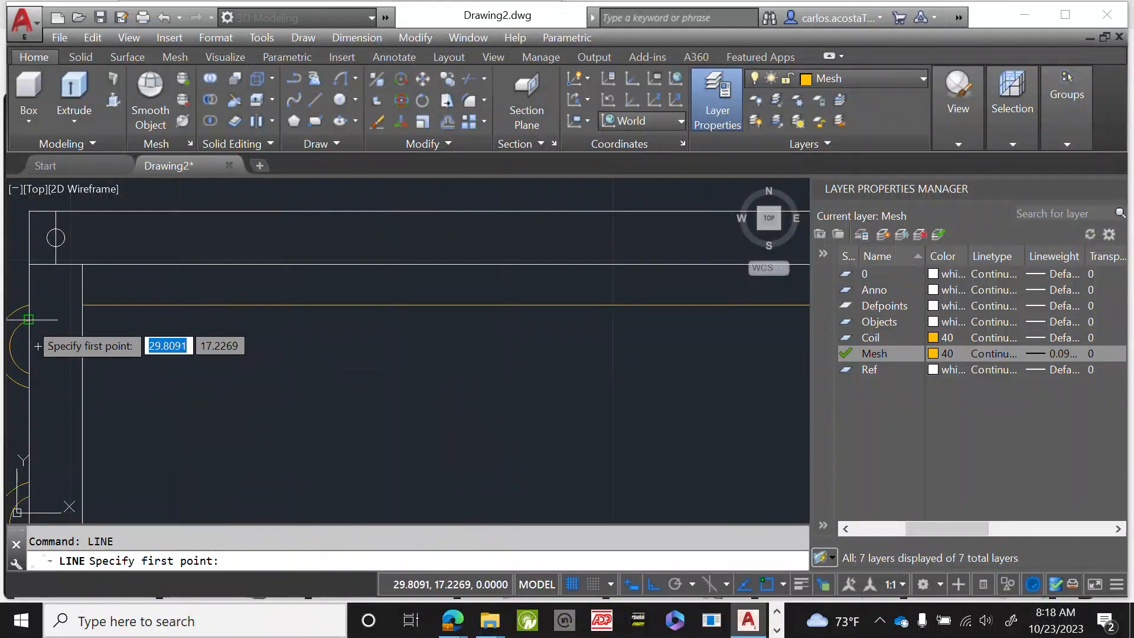
Draw a horizontal line from the upper inner arc end of the first left coil bend to beyond the frame's right edge.
left_click(28, 319)
scroll(273, 304, "down", 8)
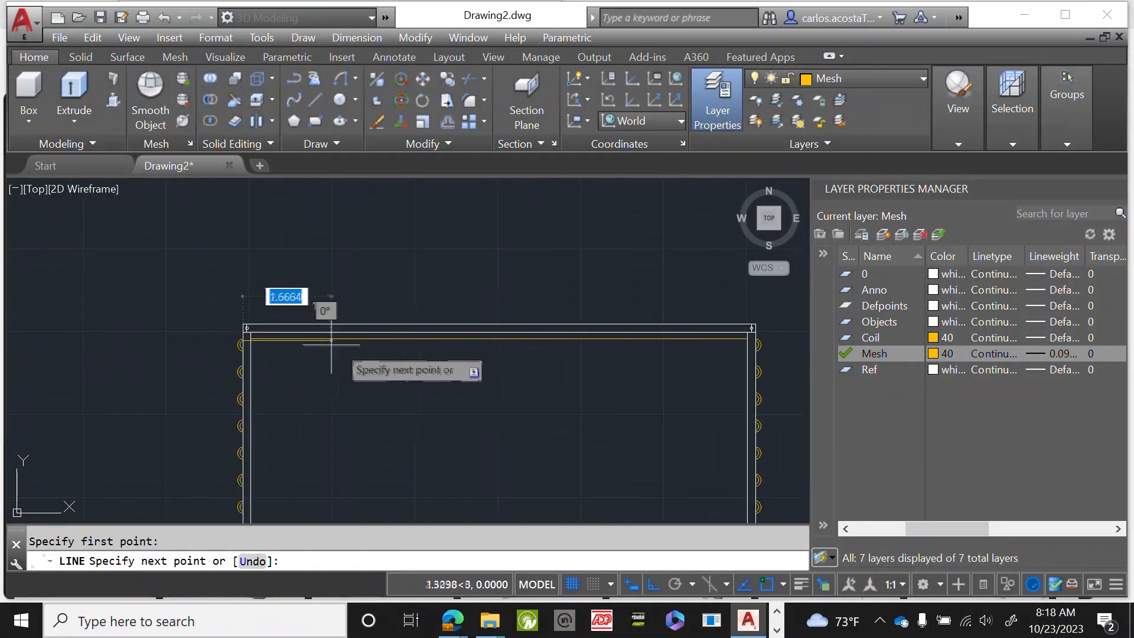
left_click(753, 328)
right_click(763, 291)
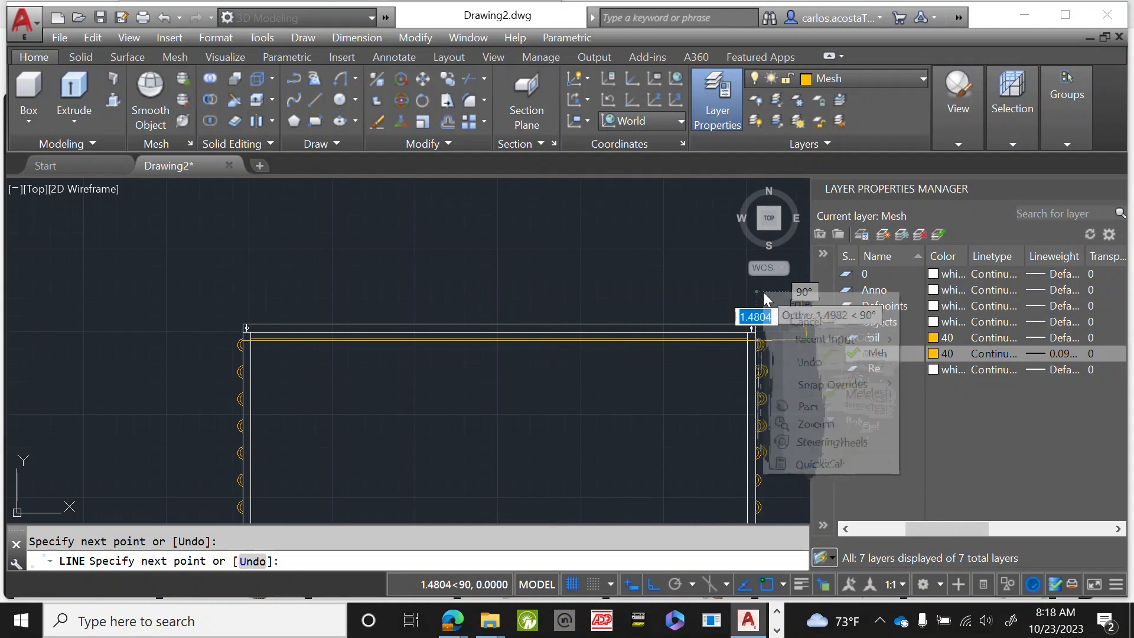
left_click(800, 303)
Trim the new line where it crosses the frame's side members, using their inner and outer vertical edges as cutting edges.
scroll(785, 300, "up", 3)
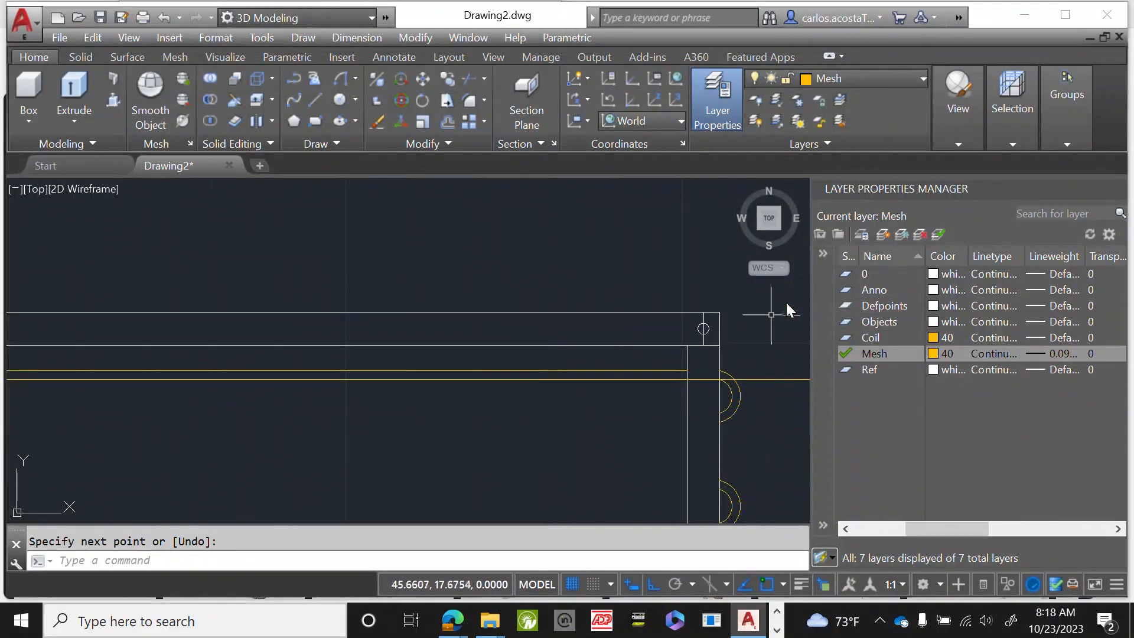
type("trim")
key("Return")
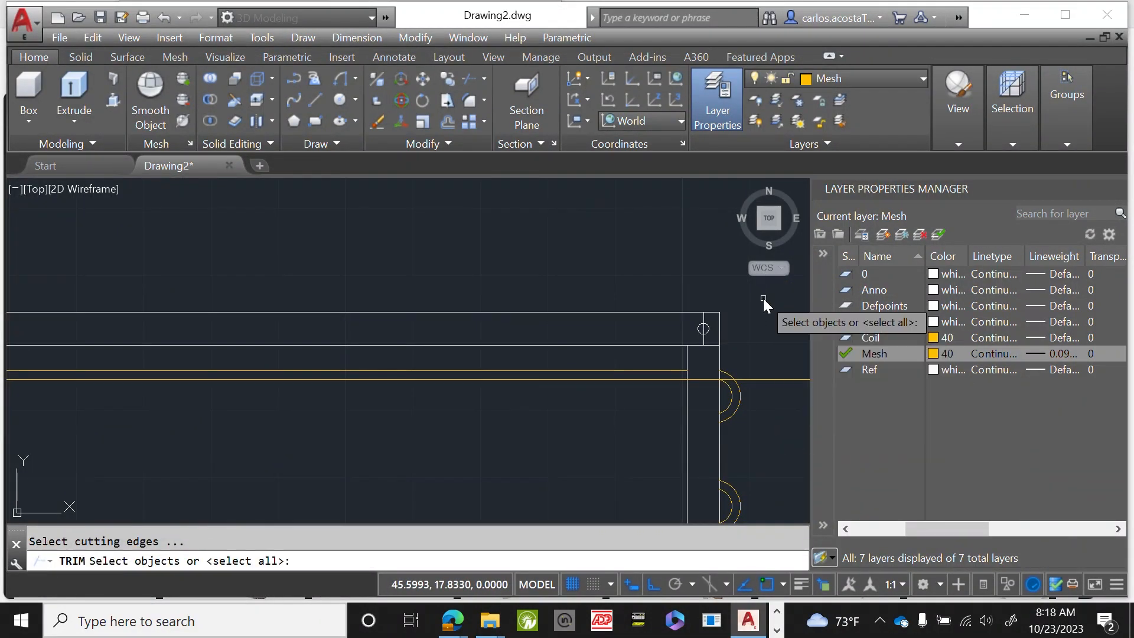
scroll(699, 442, "up", 3)
left_click(666, 431)
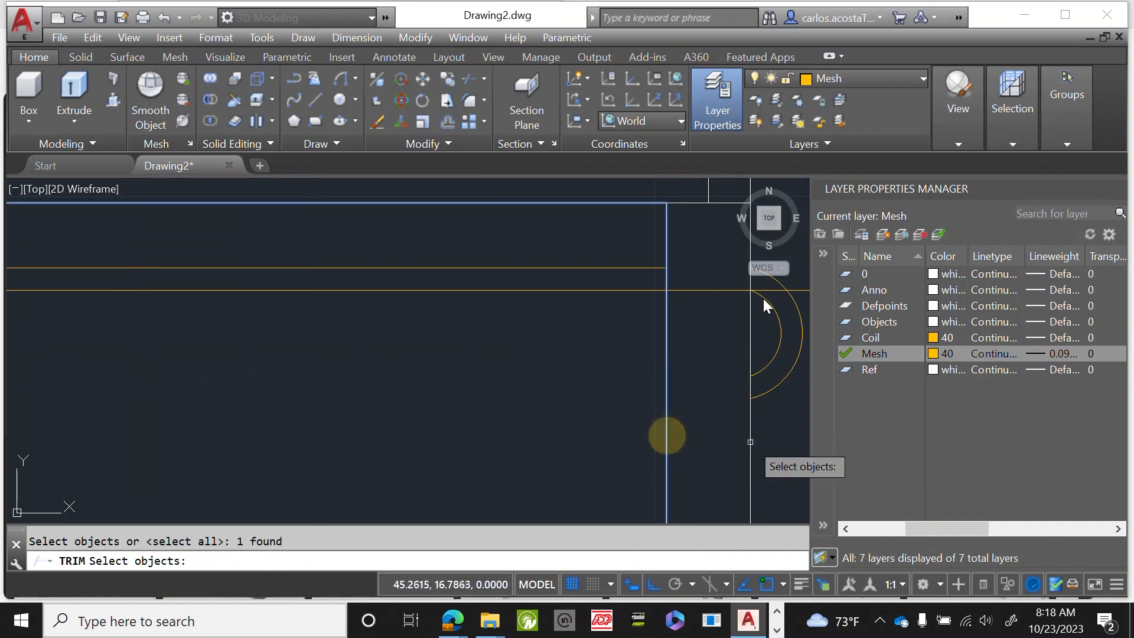
left_click(752, 441)
key("Return")
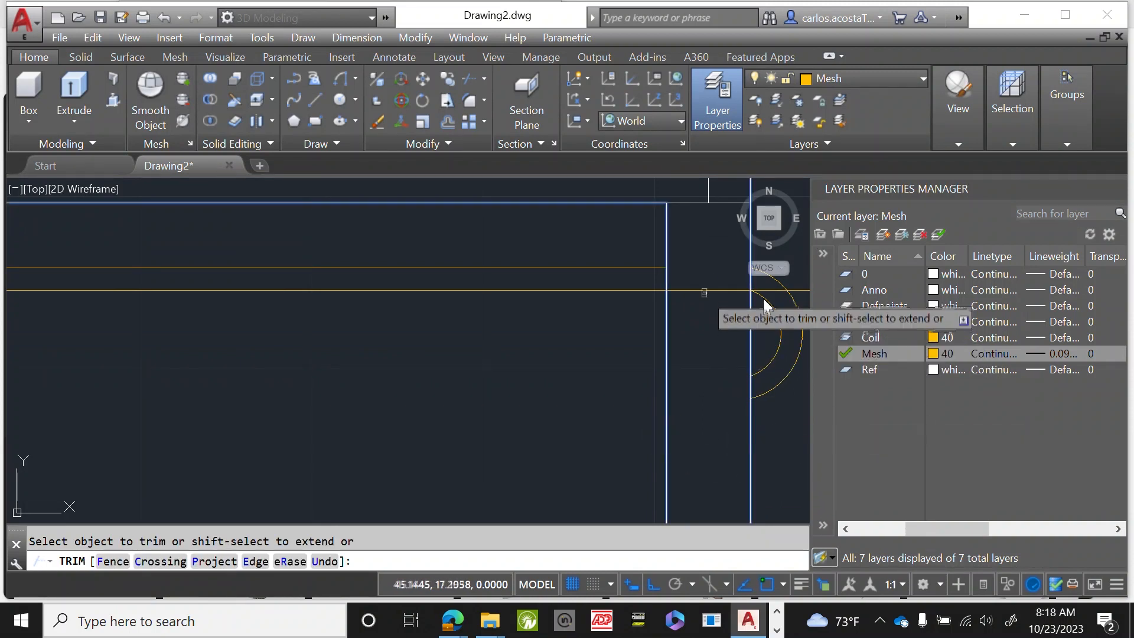
left_click(704, 290)
scroll(773, 287, "down", 5)
scroll(429, 281, "up", 4)
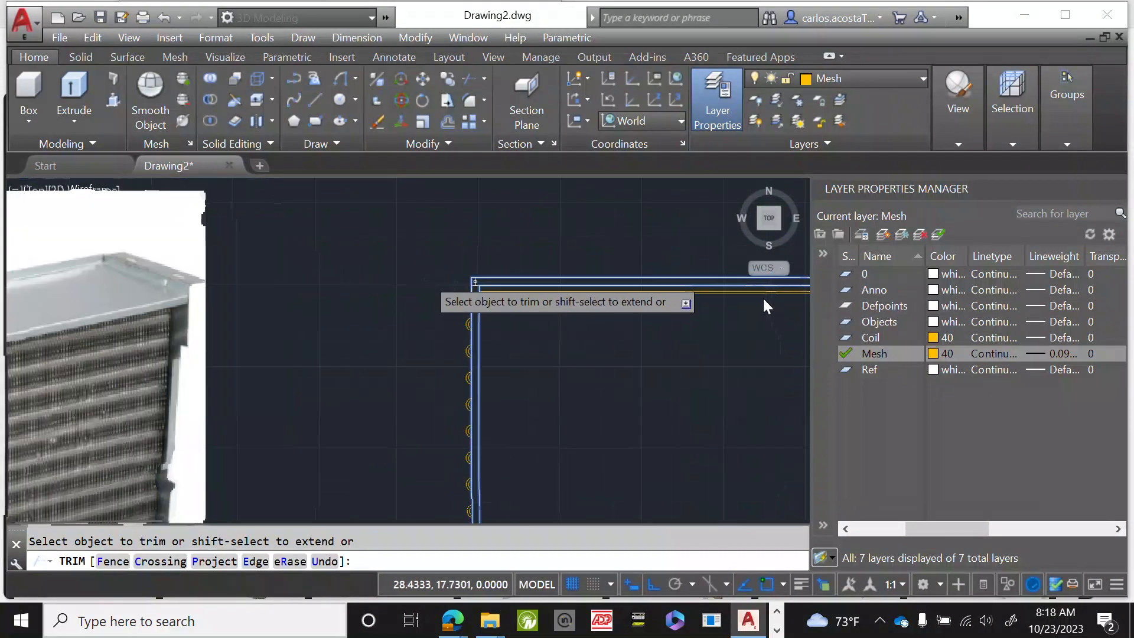
right_click(326, 272)
left_click(325, 275)
Delete the leftover line piece sticking out past the frame's right edge.
scroll(235, 263, "down", 5)
scroll(579, 202, "down", 3)
scroll(716, 214, "up", 3)
scroll(602, 226, "down", 5)
scroll(592, 228, "up", 5)
left_click(609, 289)
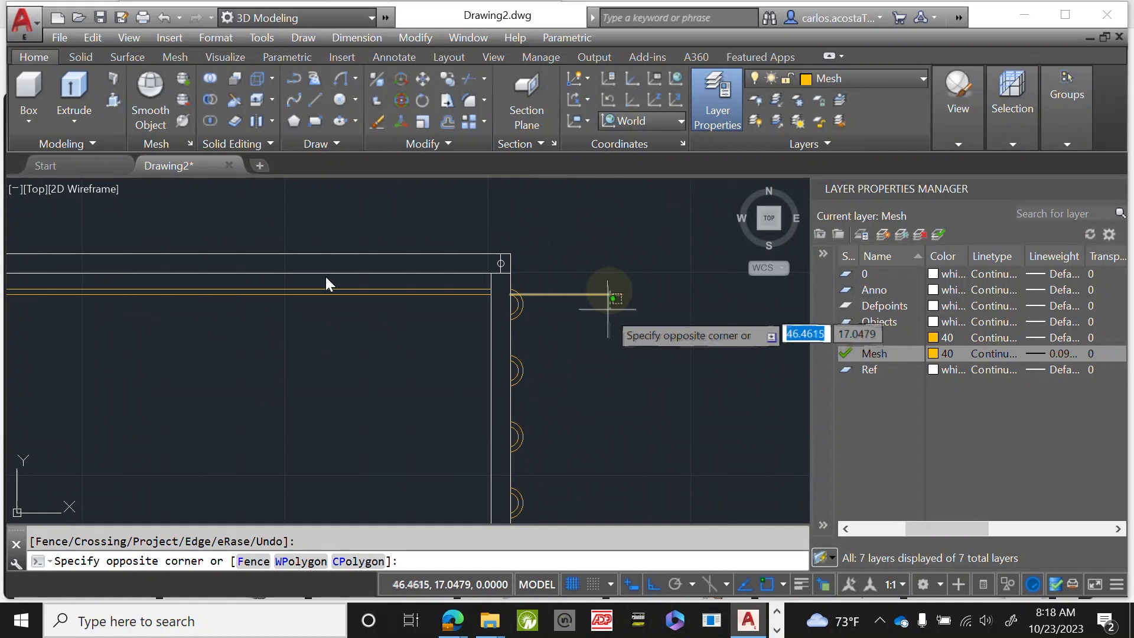
left_click(594, 311)
key("Delete")
Try to copy the two horizontal coil lines from their left end to the first coil bend's lower inner arc end, and undo the copy.
scroll(614, 265, "down", 3)
scroll(613, 264, "down", 2)
scroll(465, 267, "up", 2)
scroll(319, 228, "up", 3)
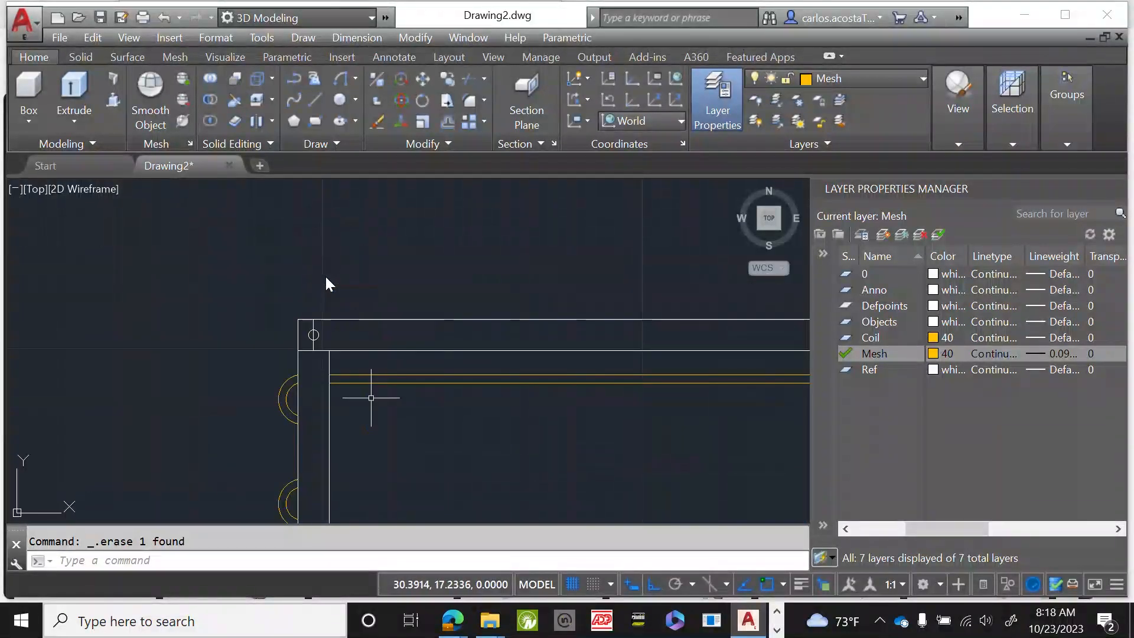
left_click(387, 395)
left_click(366, 357)
type("cop")
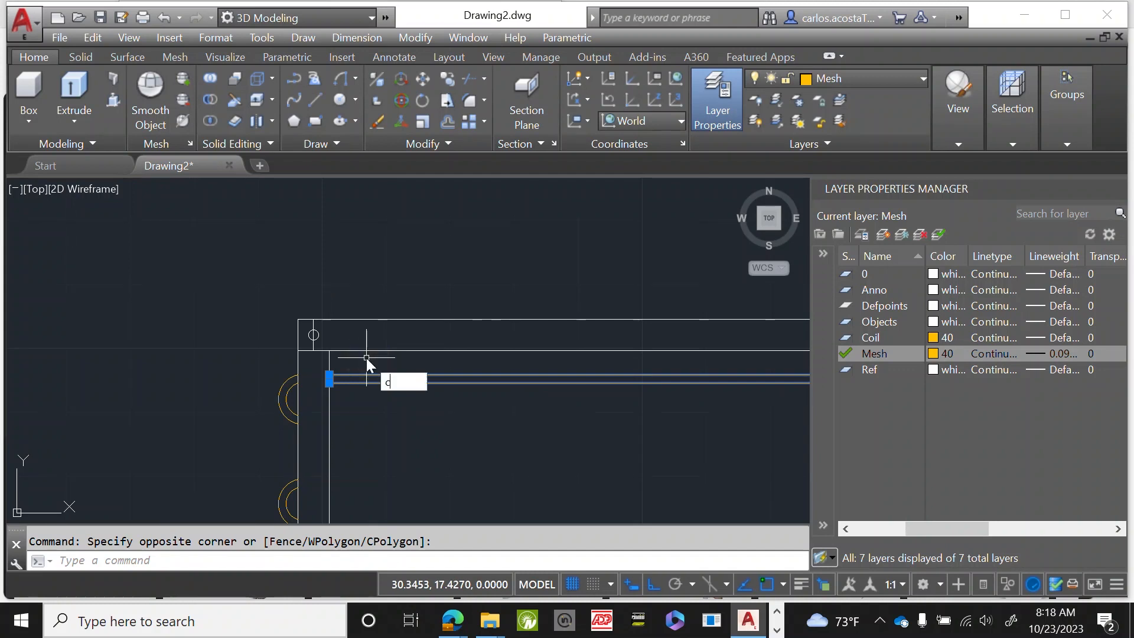
key("Return")
scroll(366, 357, "up", 3)
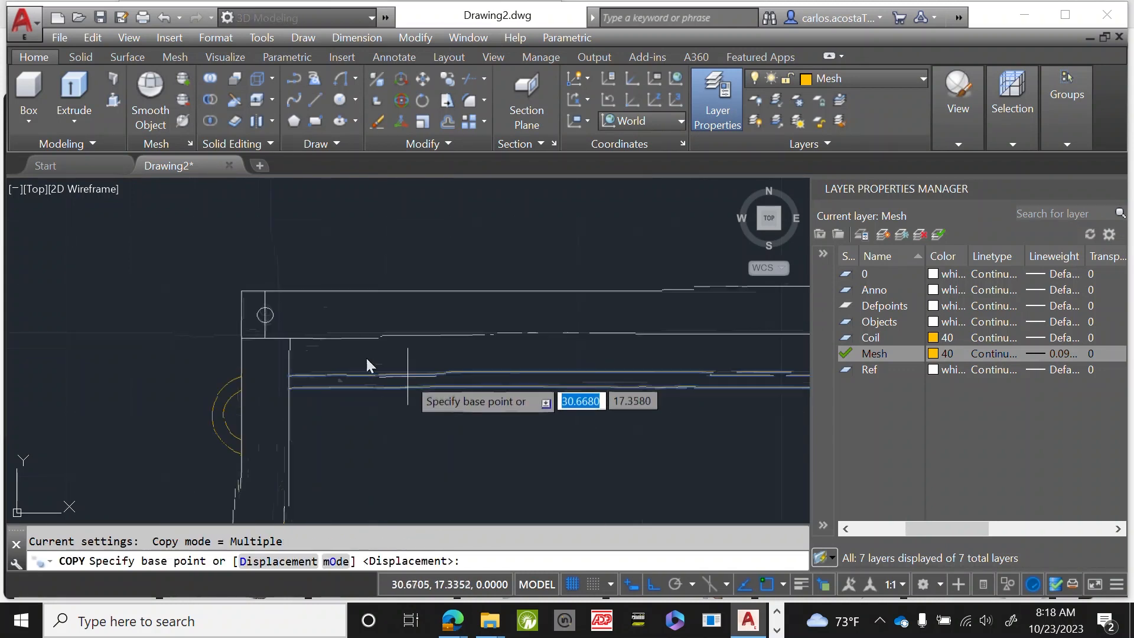
left_click(281, 375)
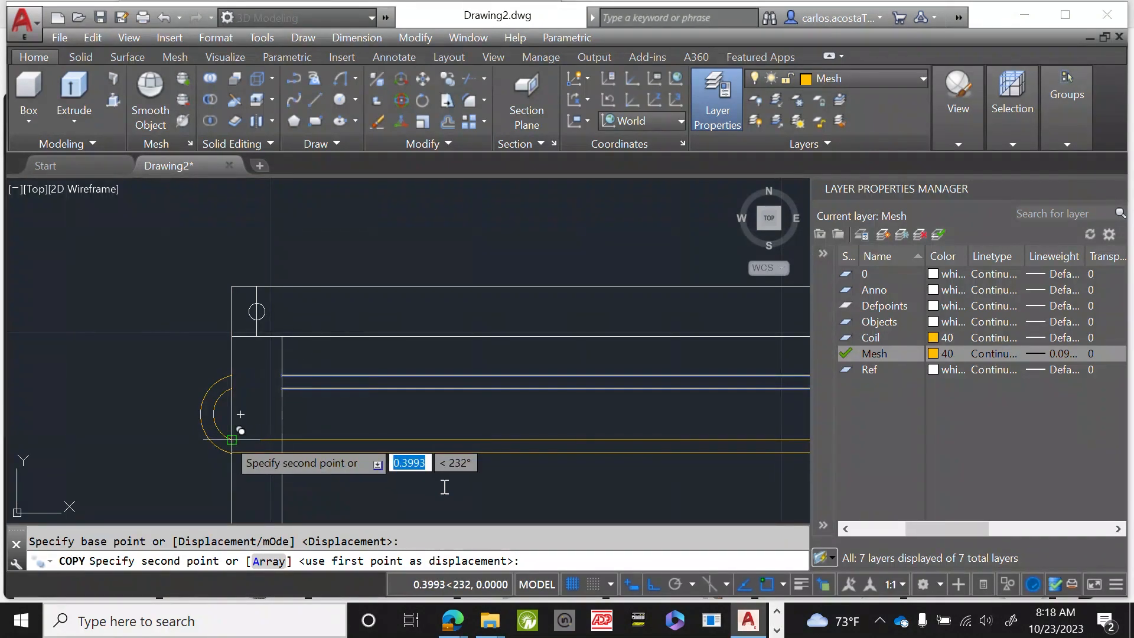
left_click(231, 440)
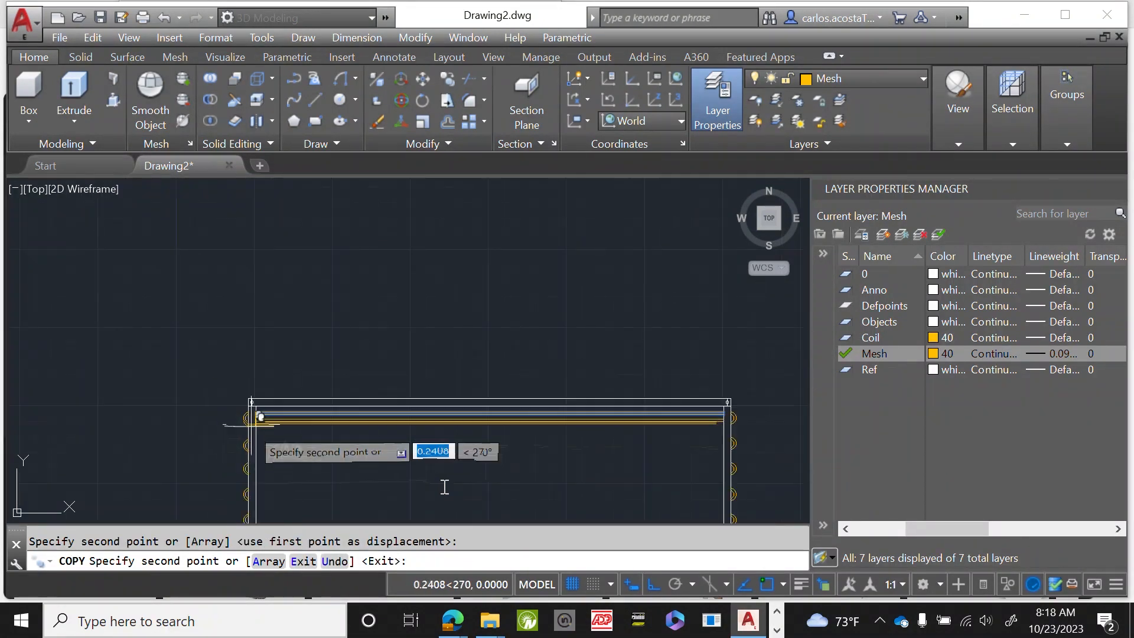
key("Escape")
scroll(324, 258, "down", 3)
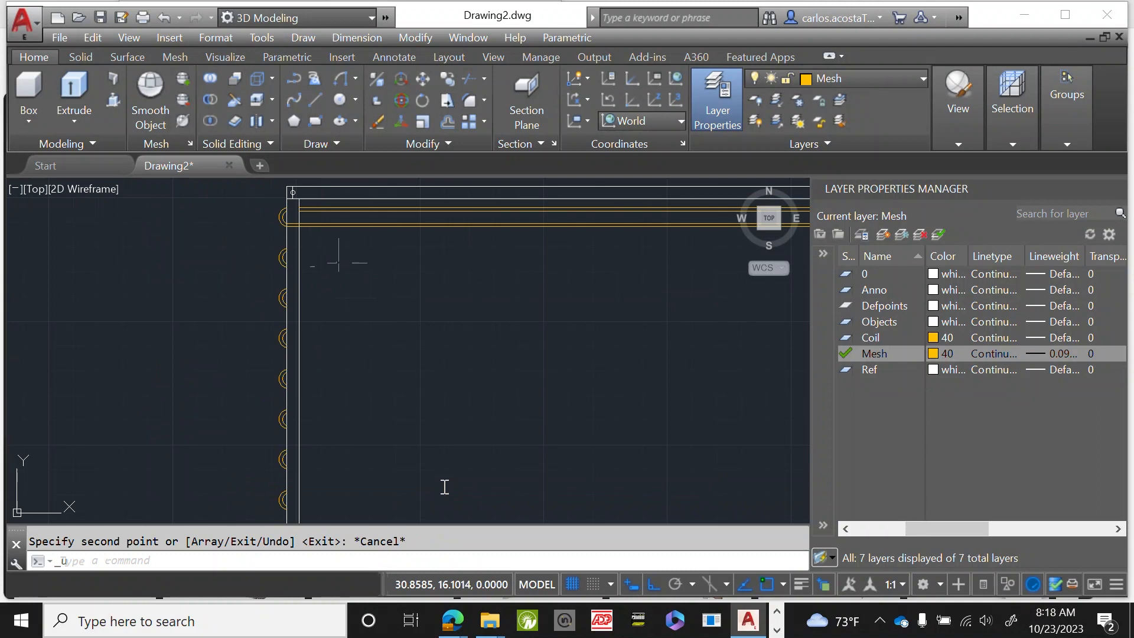
key("ctrl+z")
Copy the two horizontal coil lines straight down along the frame's inner left edge, level with the first coil bend's lower inner arc end.
scroll(309, 329, "up", 4)
left_click(399, 448)
left_click(360, 358)
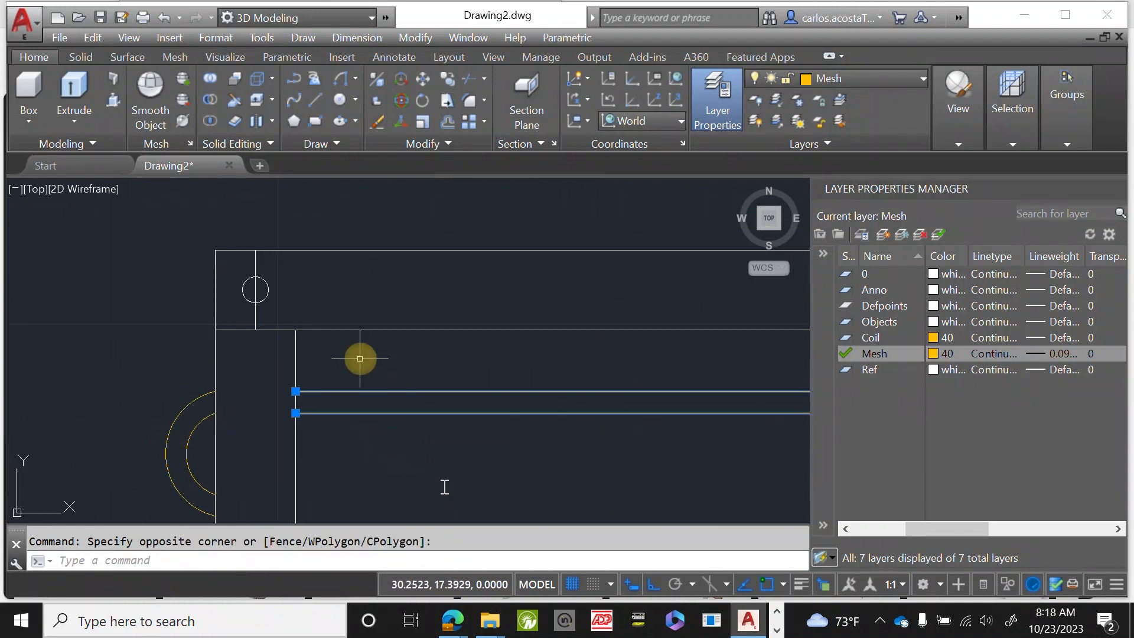
type("copy")
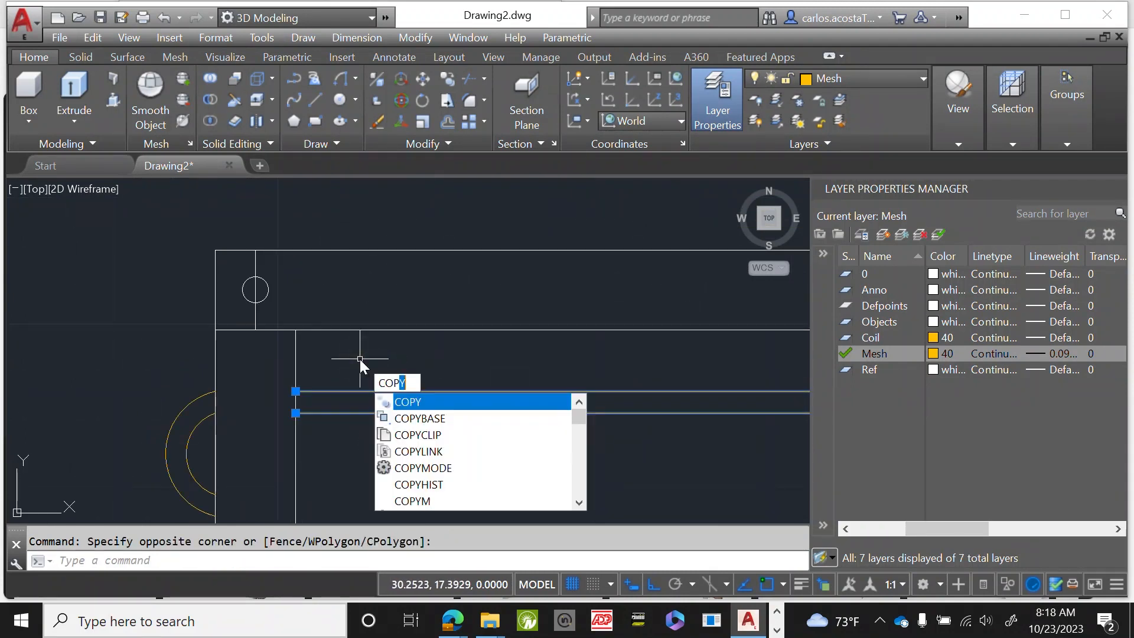
key("Return")
left_click(295, 392)
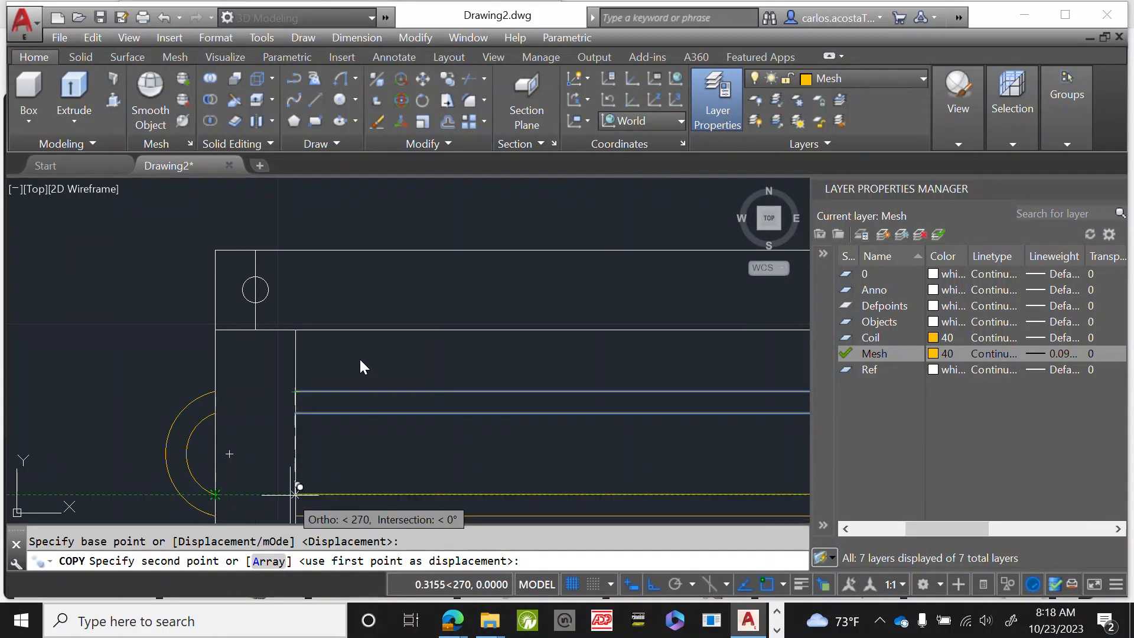
left_click(295, 494)
Place two more copies of the line pair level with the second coil bend's upper and lower arc ends, and finish copying.
scroll(324, 417, "down", 5)
scroll(325, 470, "up", 5)
scroll(233, 331, "up", 4)
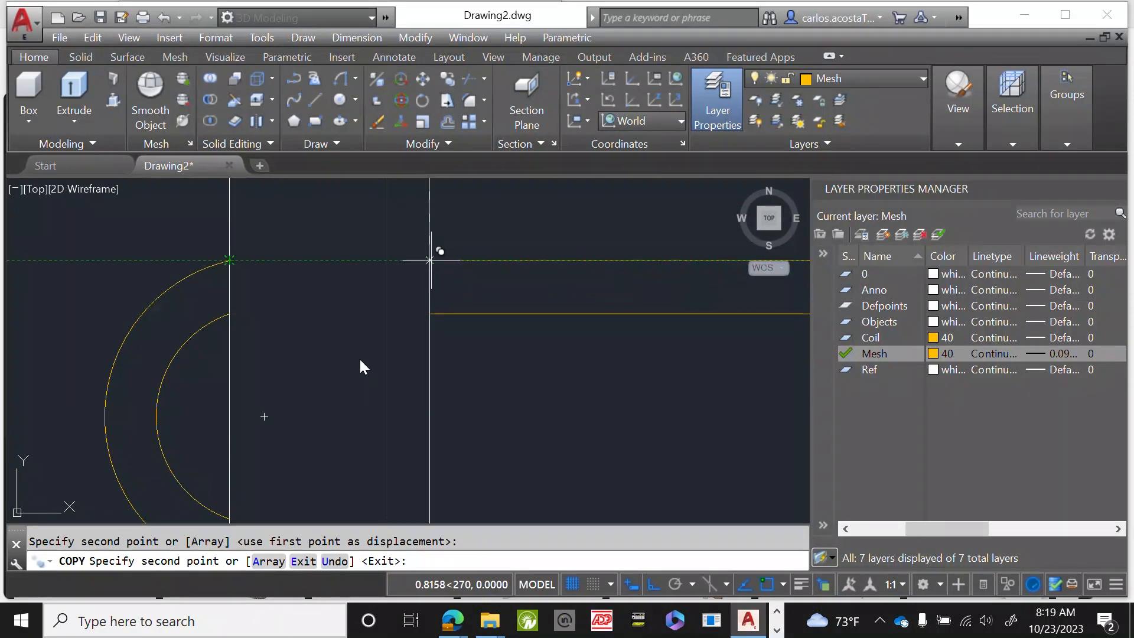
scroll(429, 258, "down", 4)
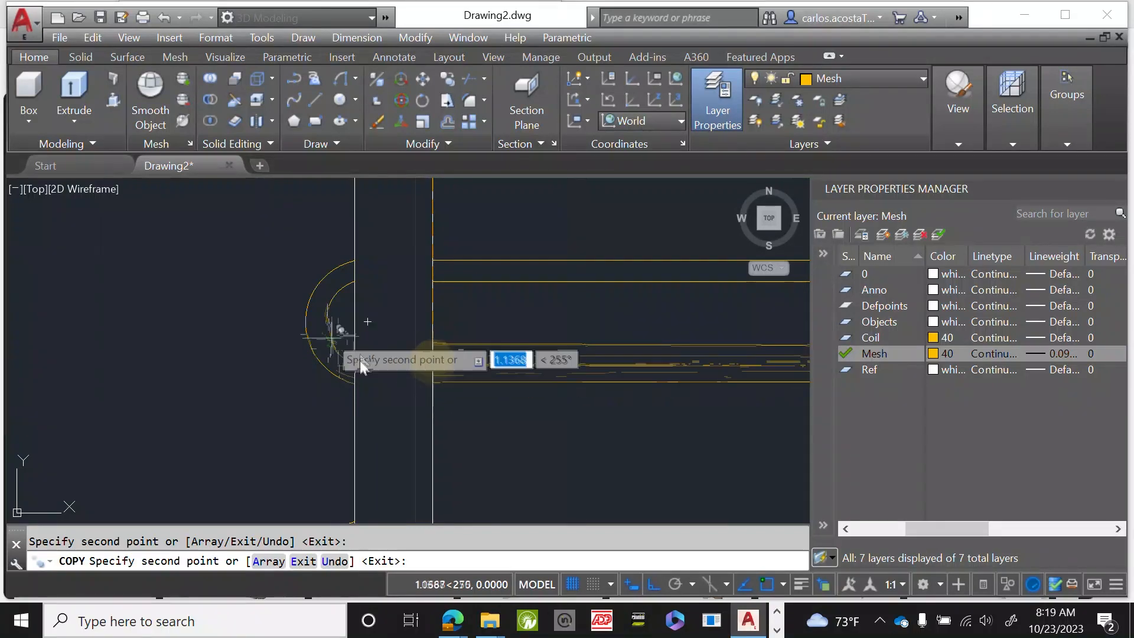
scroll(359, 359, "down", 10)
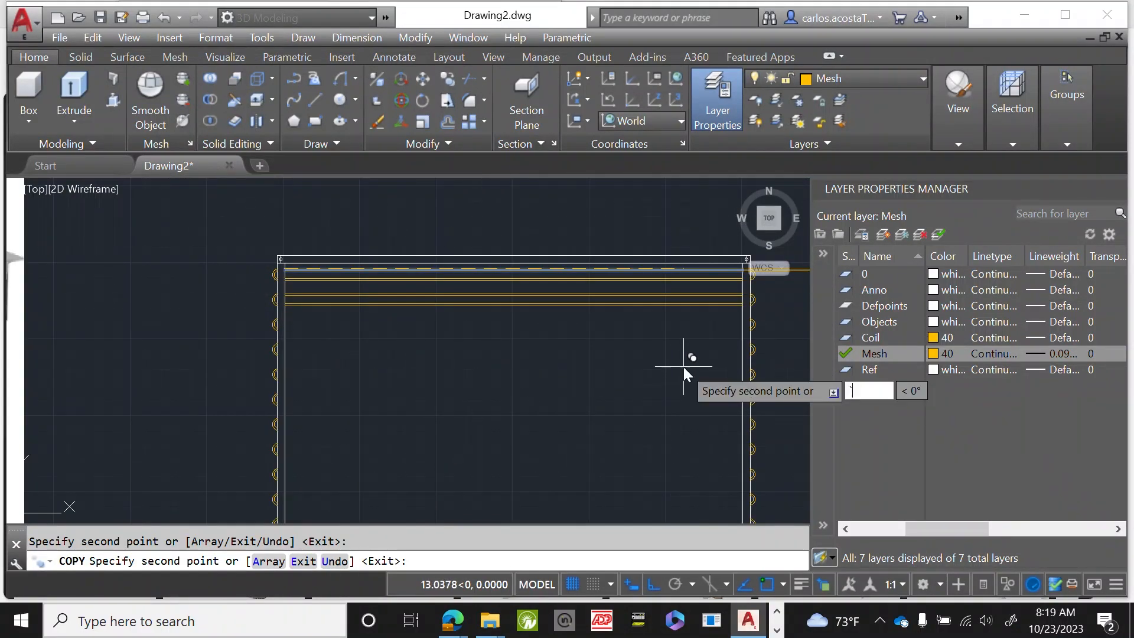
key("Escape")
Compare the drawn coil lines with the fins and tubes in the reference photo.
scroll(499, 282, "down", 2)
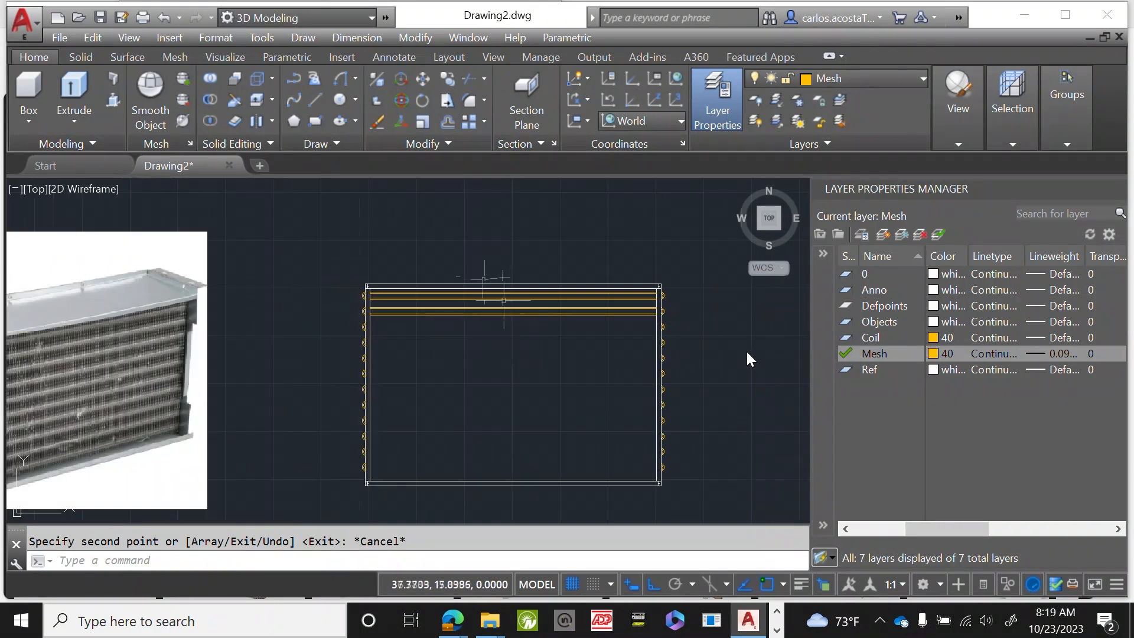
right_click(486, 241)
left_click(423, 340)
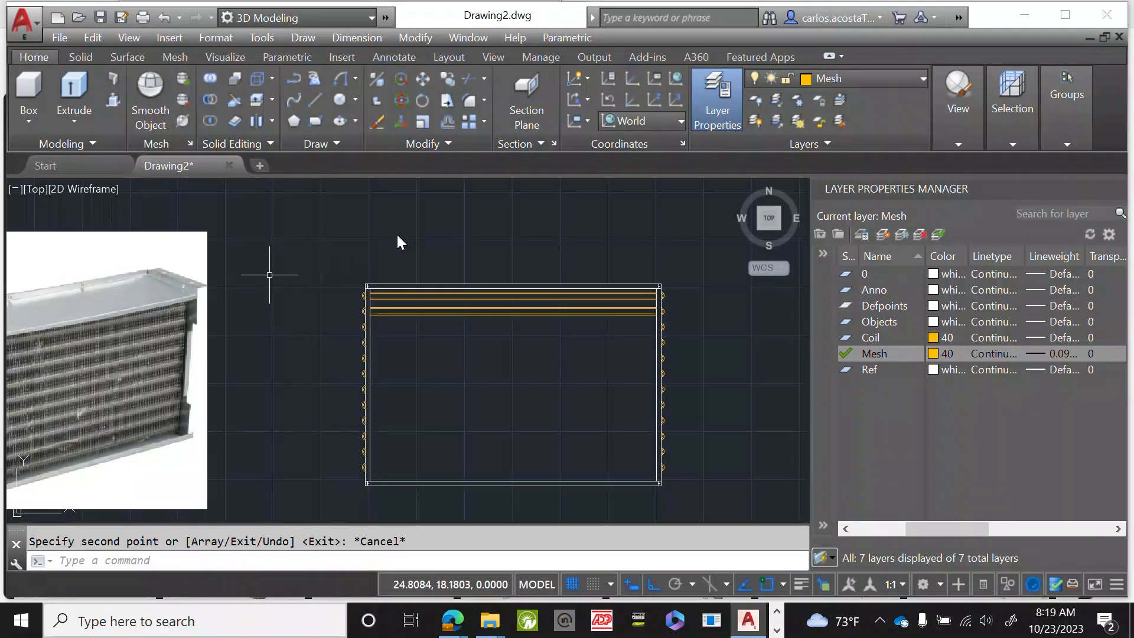
scroll(273, 251, "up", 2)
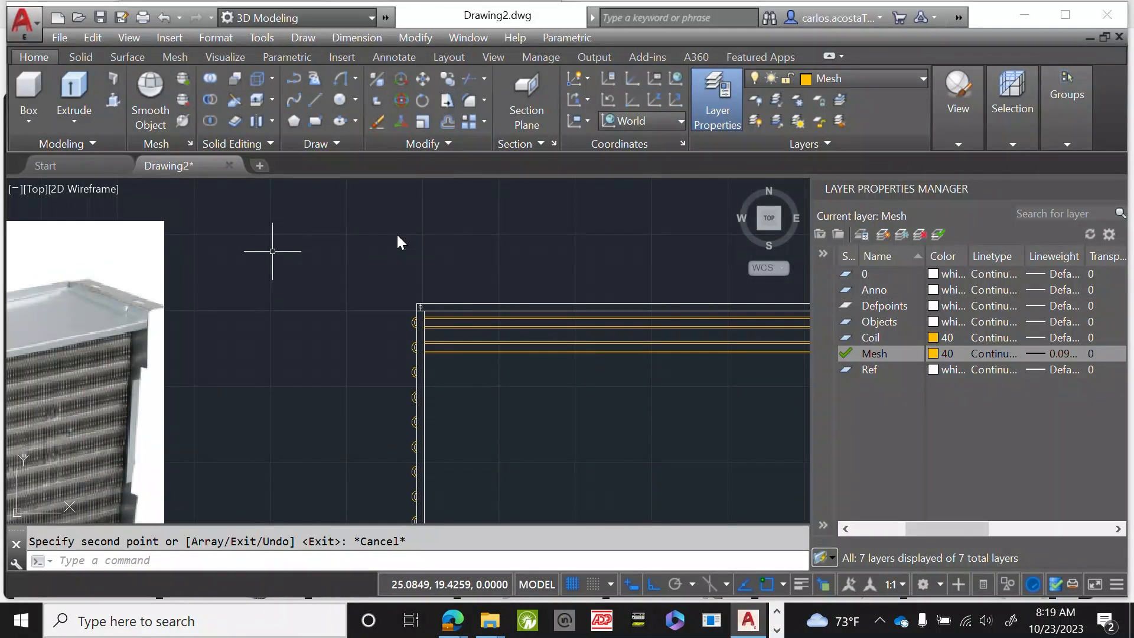
scroll(273, 251, "down", 3)
scroll(303, 253, "up", 2)
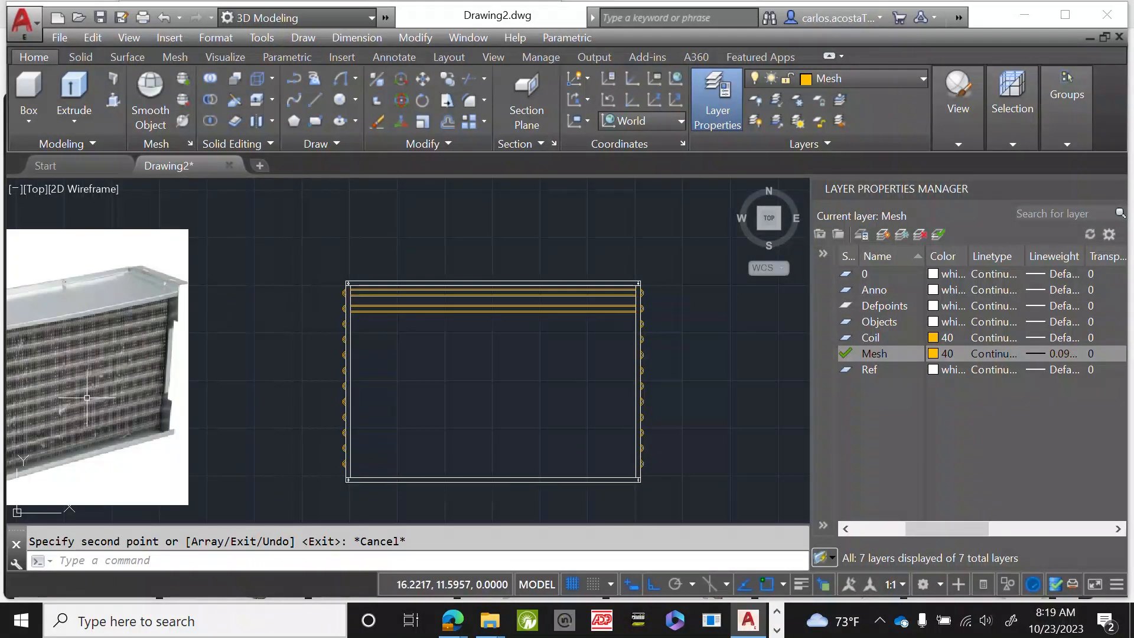
scroll(487, 282, "up", 3)
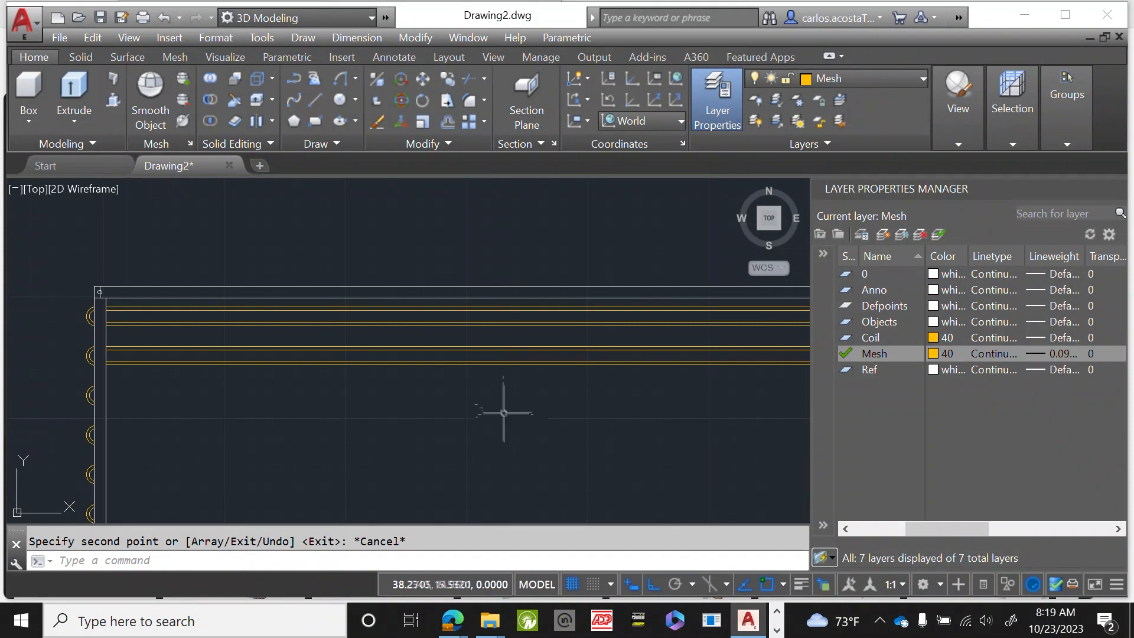
scroll(511, 417, "down", 2)
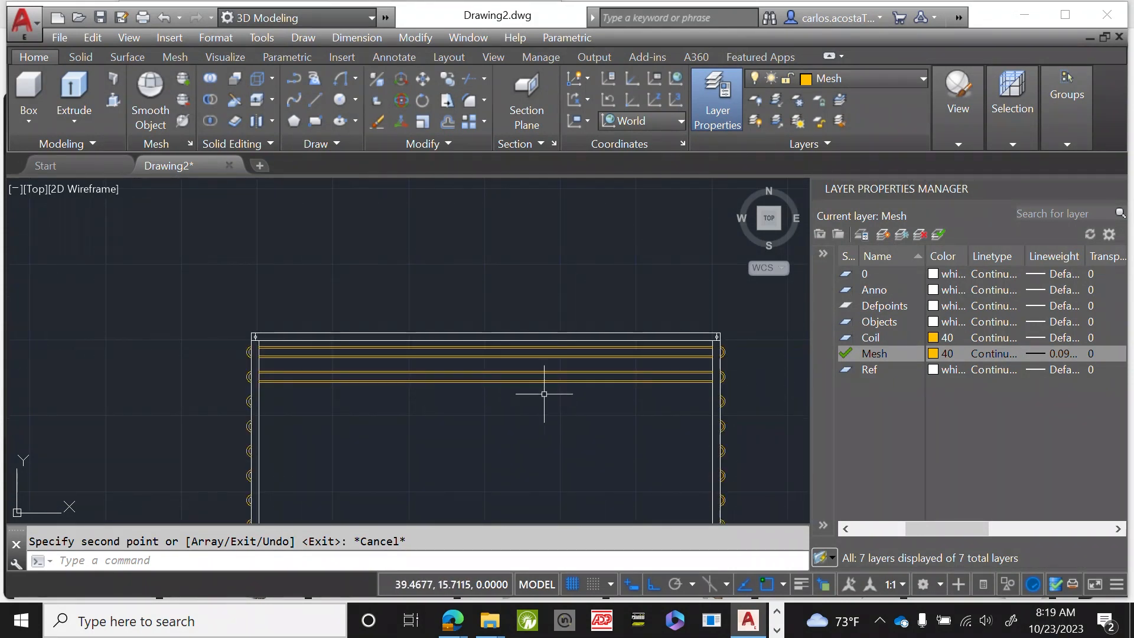
scroll(472, 331, "down", 2)
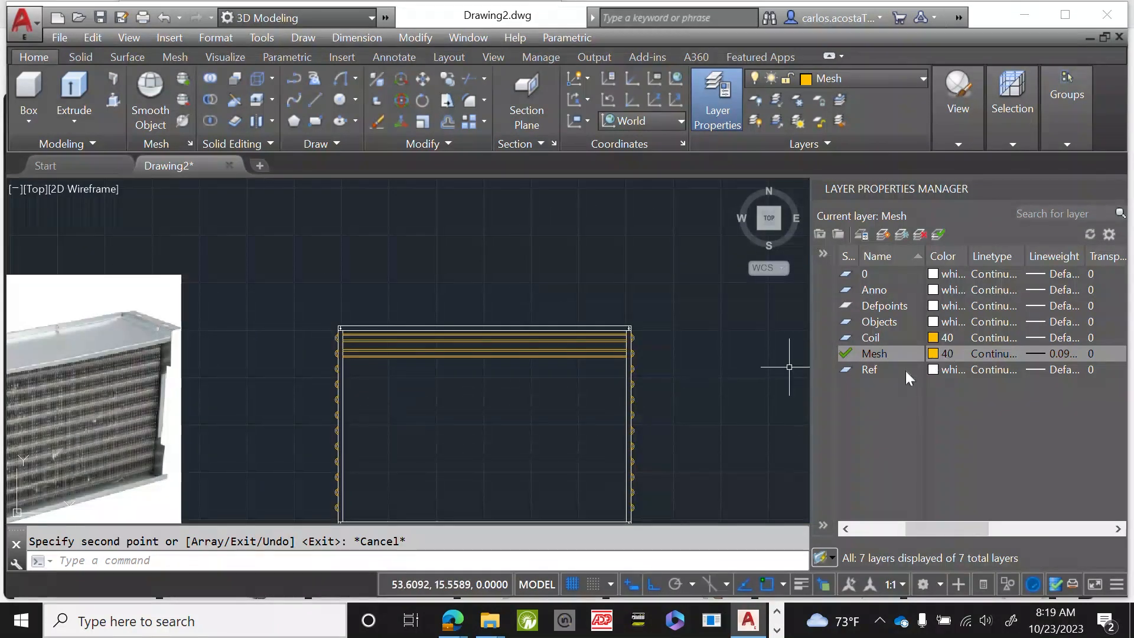
scroll(559, 329, "up", 2)
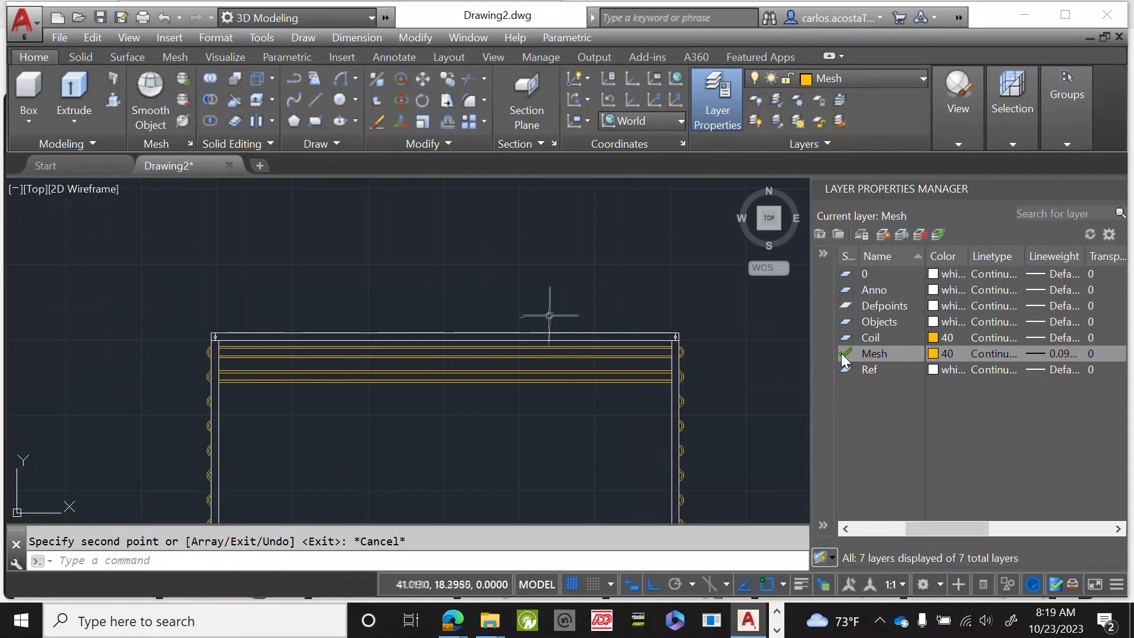
scroll(578, 343, "down", 2)
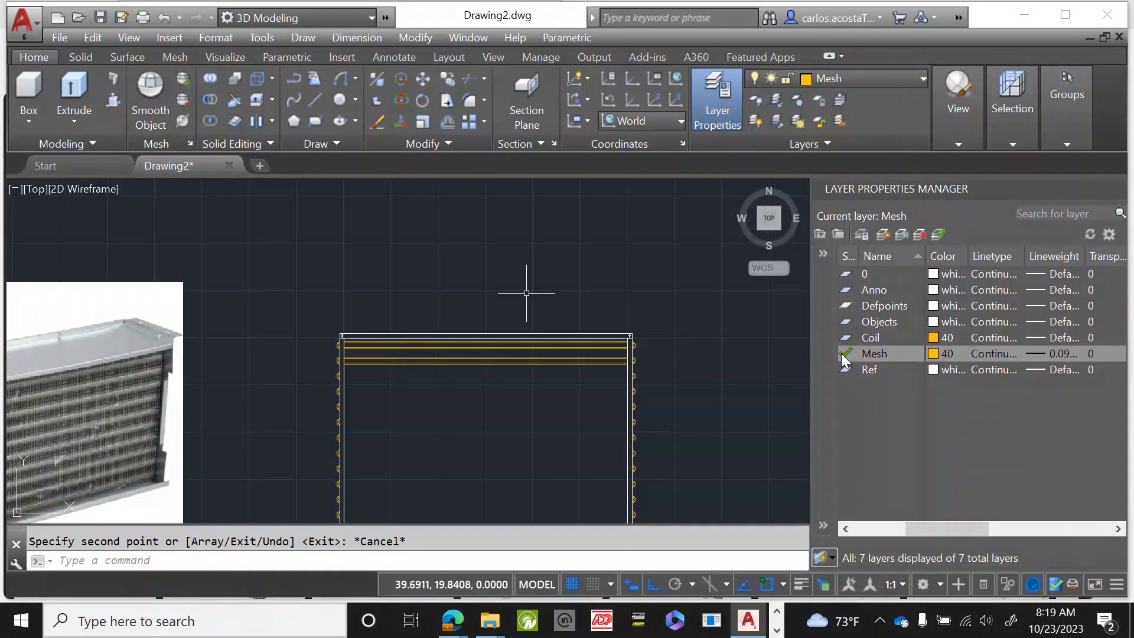
type("LINE")
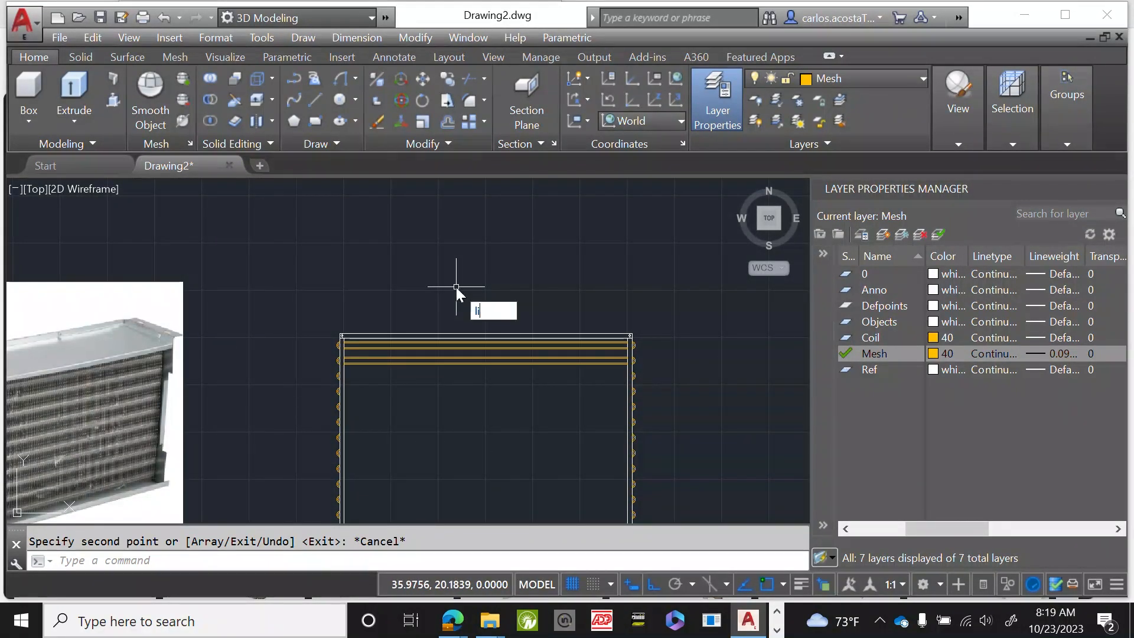
key("Return")
scroll(357, 348, "up", 2)
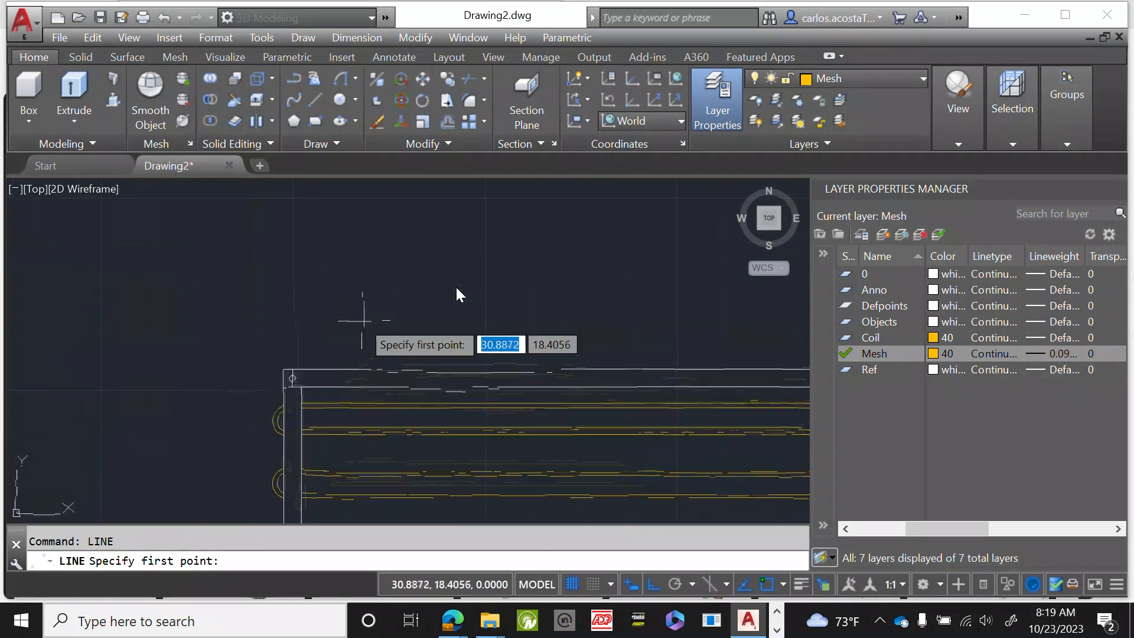
key("Escape")
Rename the Mesh layer as InternalCoil.
left_click(880, 353)
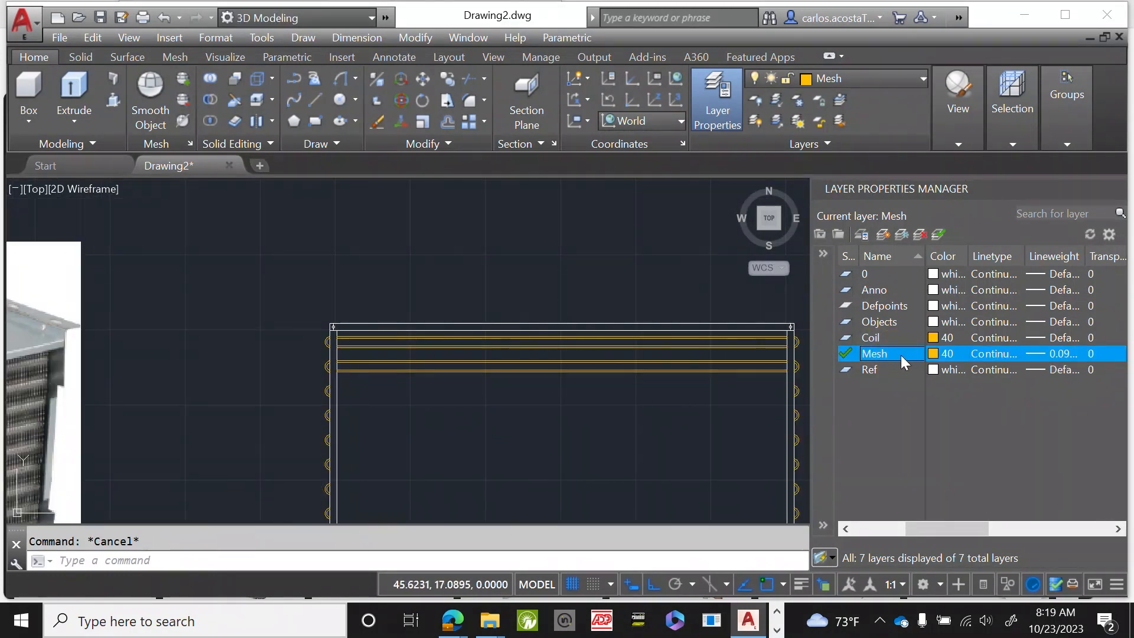
left_click(886, 355)
type("InternalCoil")
key("Return")
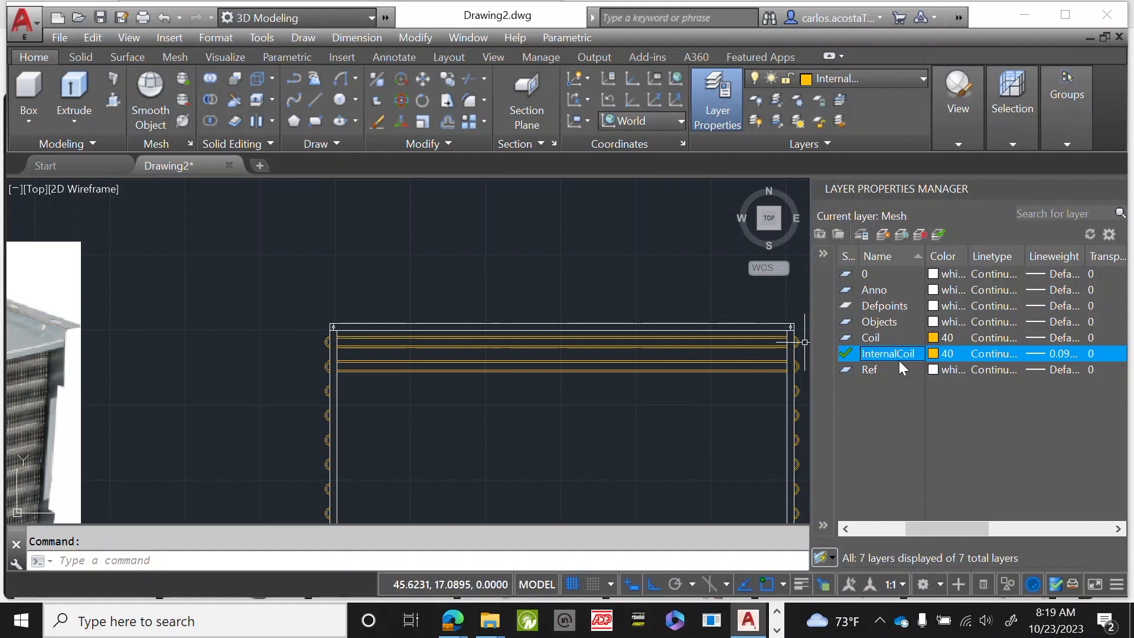
Create a new layer named Mesh.
left_click(884, 234)
type("Mesh")
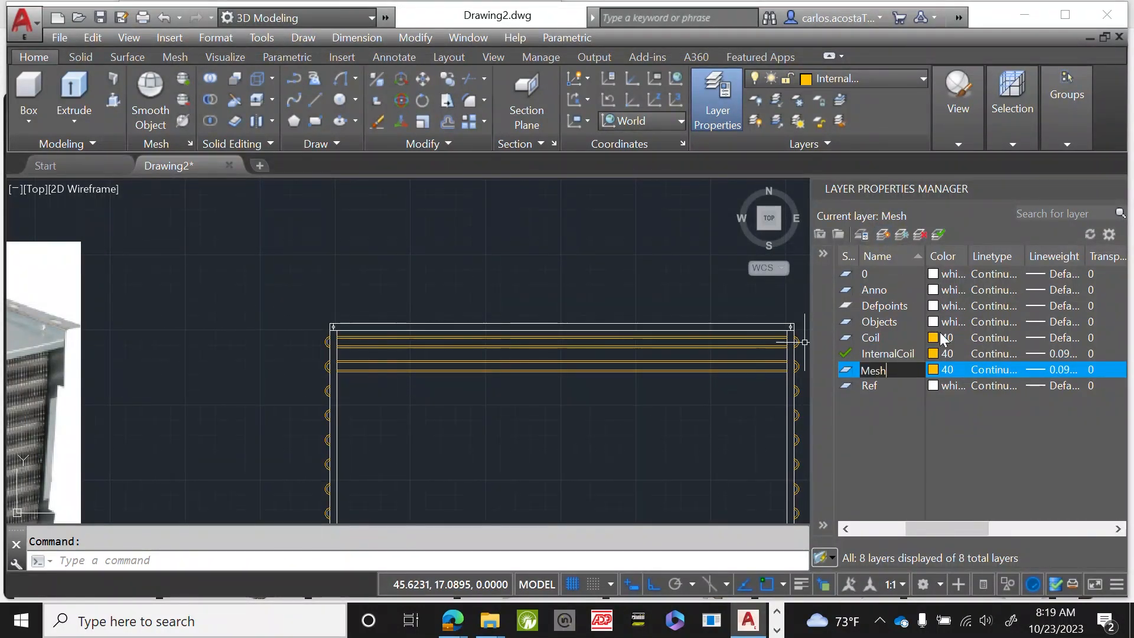
key("Return")
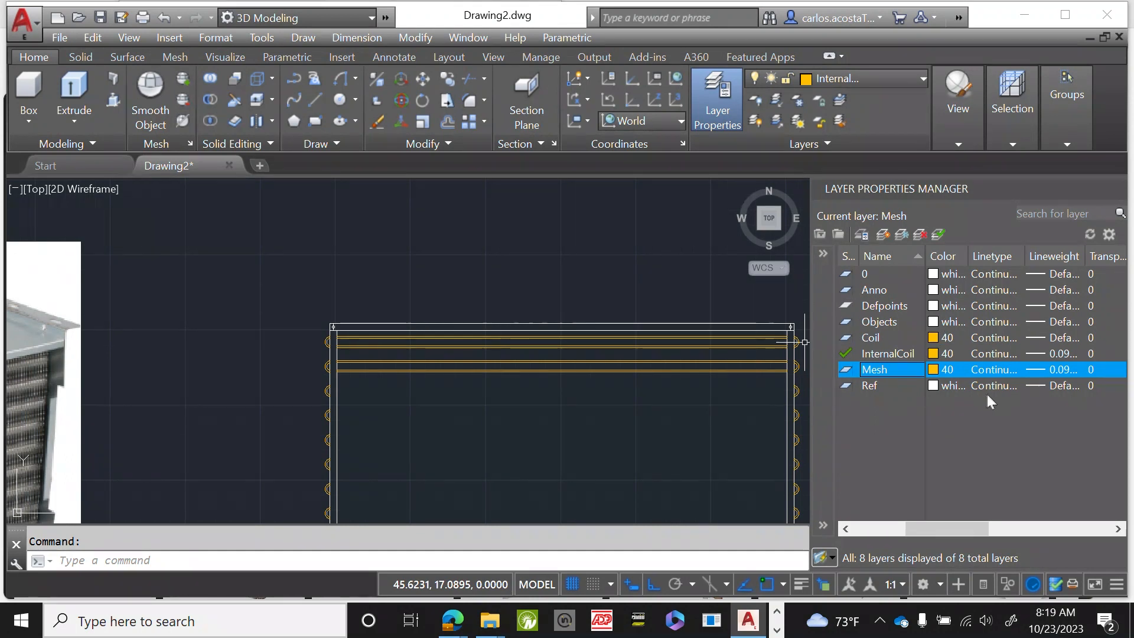
Set the Mesh layer's color to index color 168.
left_click(937, 371)
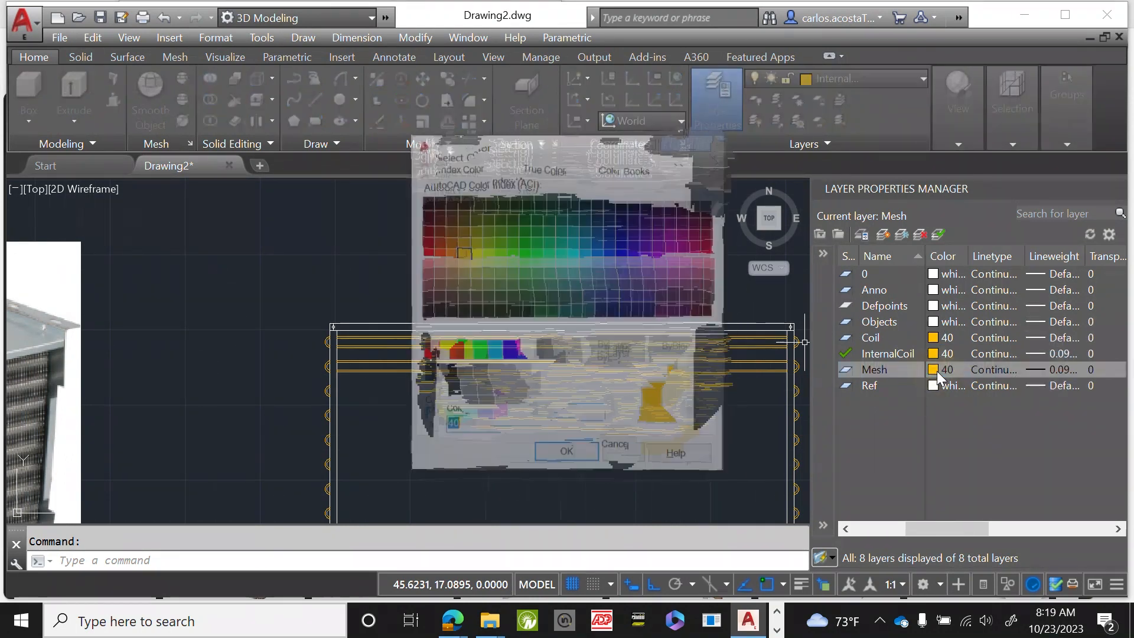
left_click(610, 203)
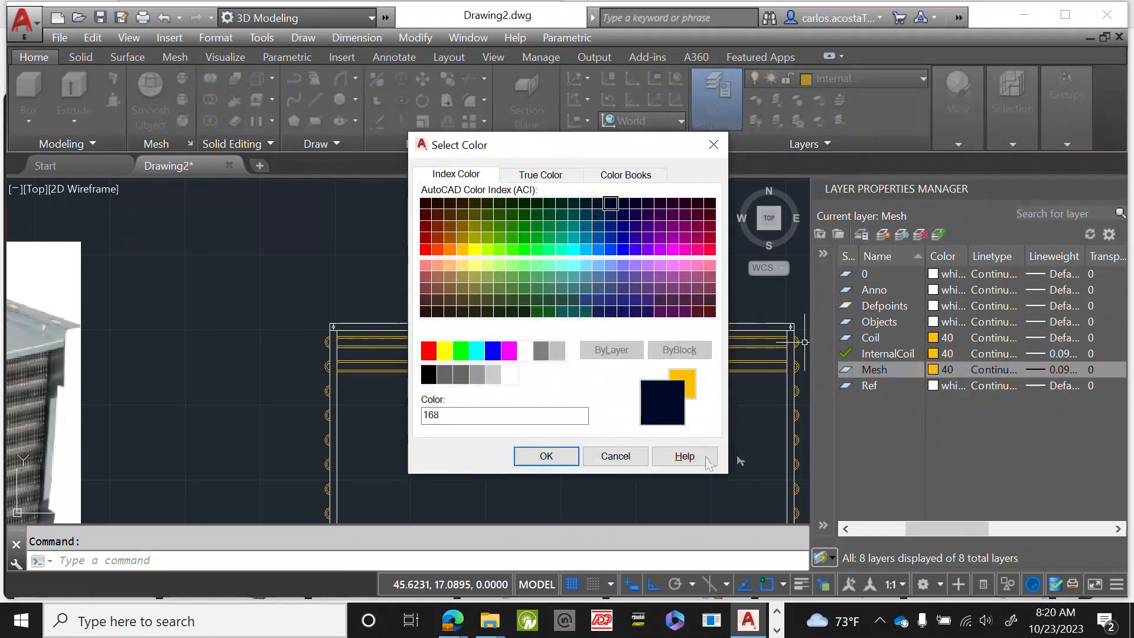
left_click(545, 456)
scroll(337, 348, "up", 2)
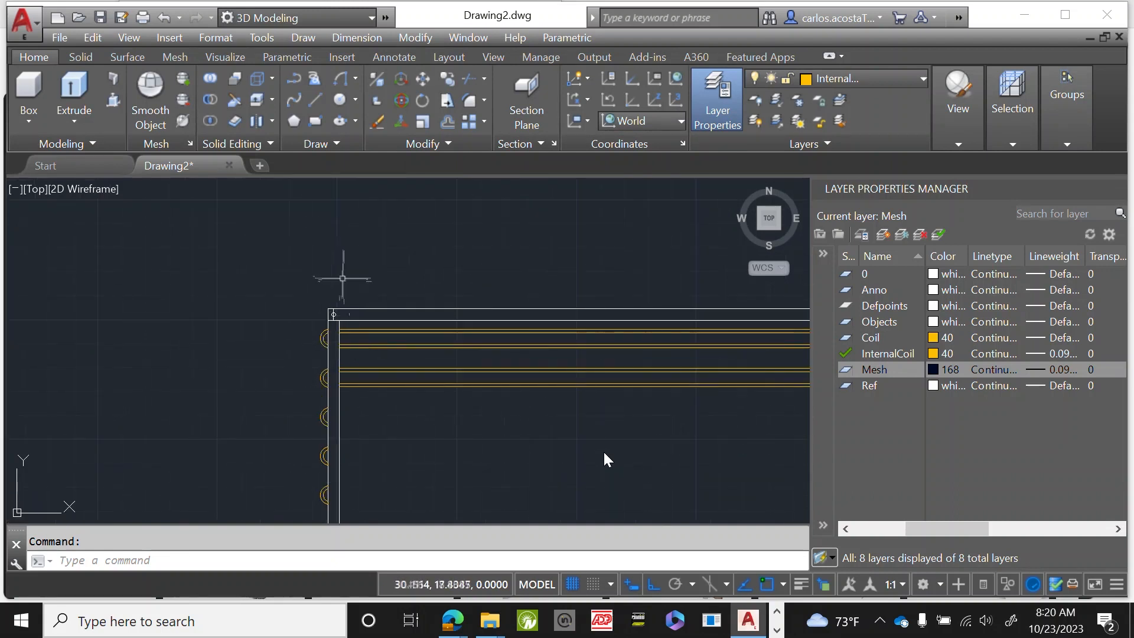
right_click(339, 274)
left_click(436, 283)
scroll(435, 282, "up", 2)
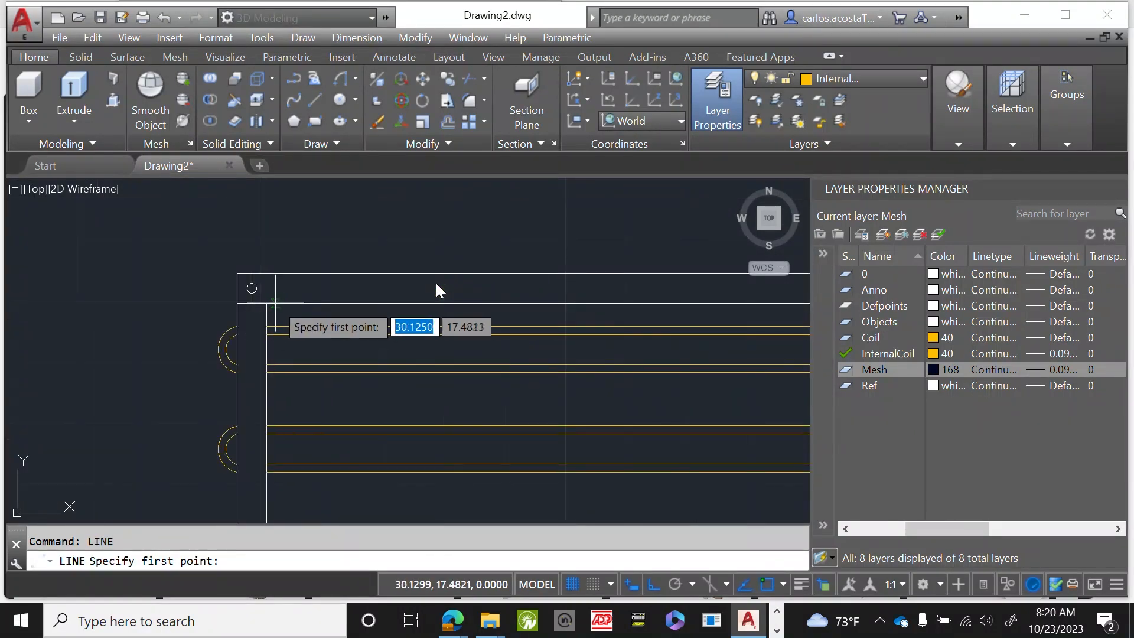
key("Escape")
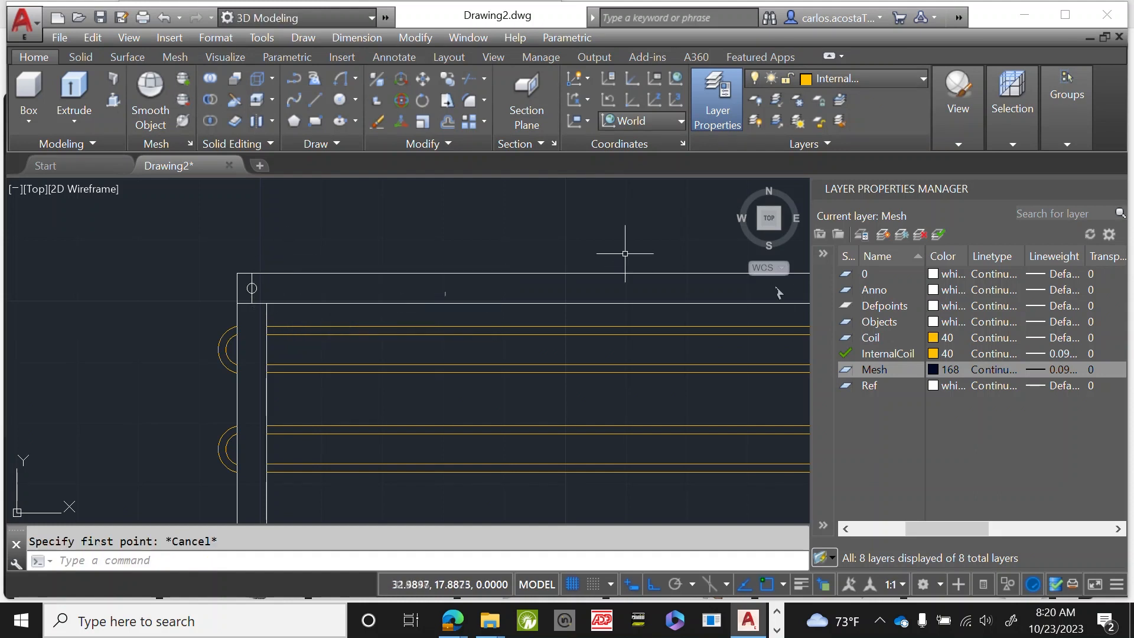
On the Ref layer, draw a 0.15 horizontal line rightward from the frame opening's upper-left inner corner.
left_click(875, 388)
type("li")
key("Return")
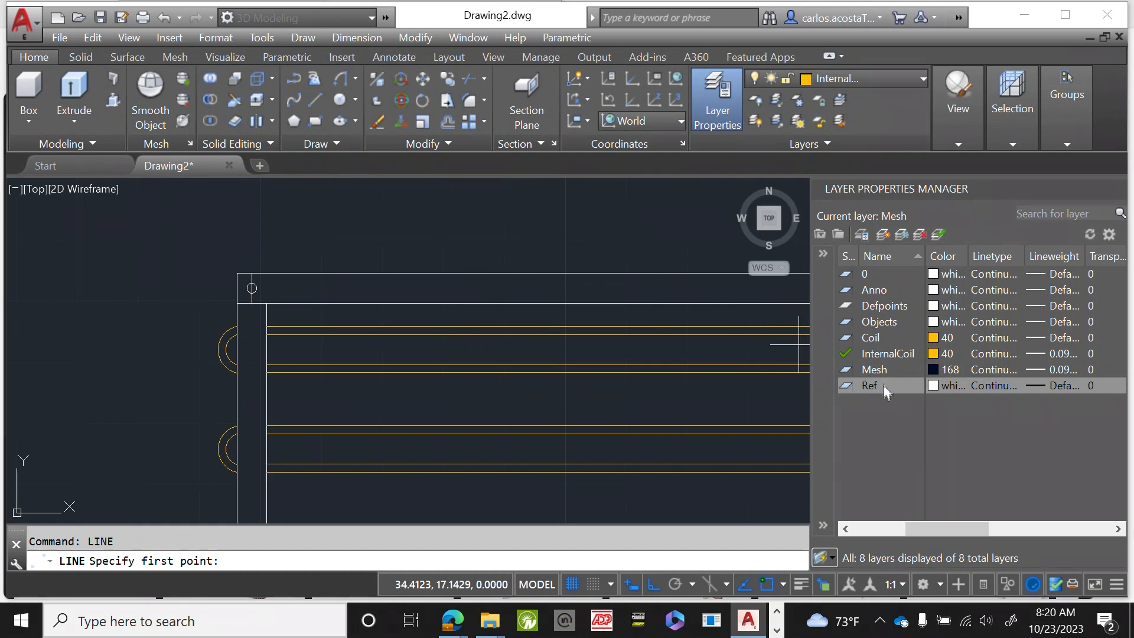
left_click(940, 234)
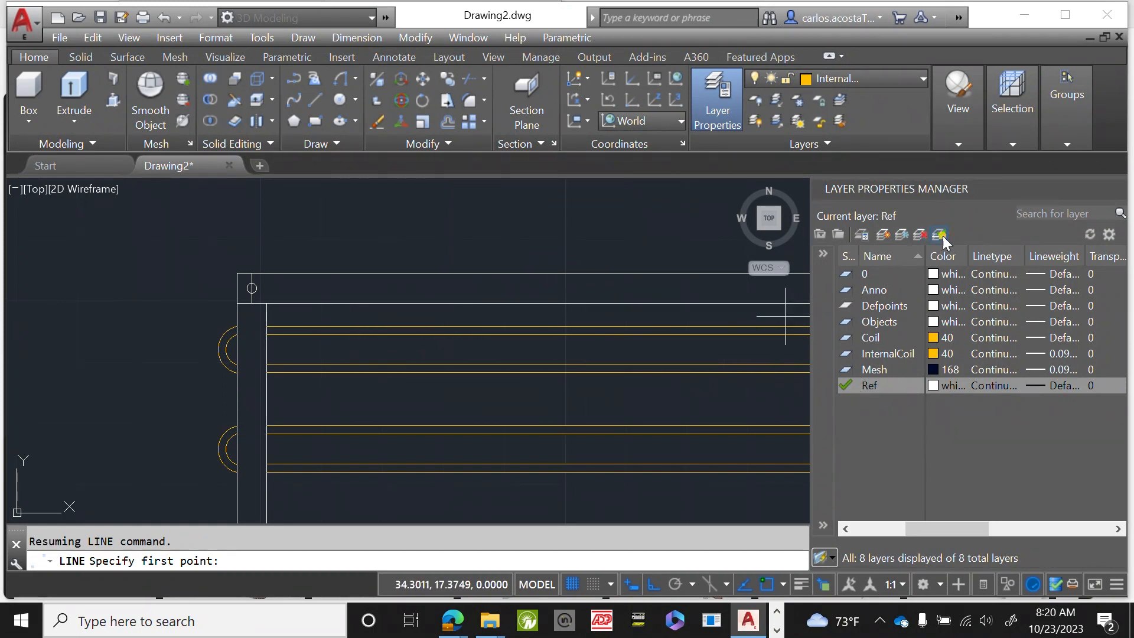
scroll(269, 328, "up", 2)
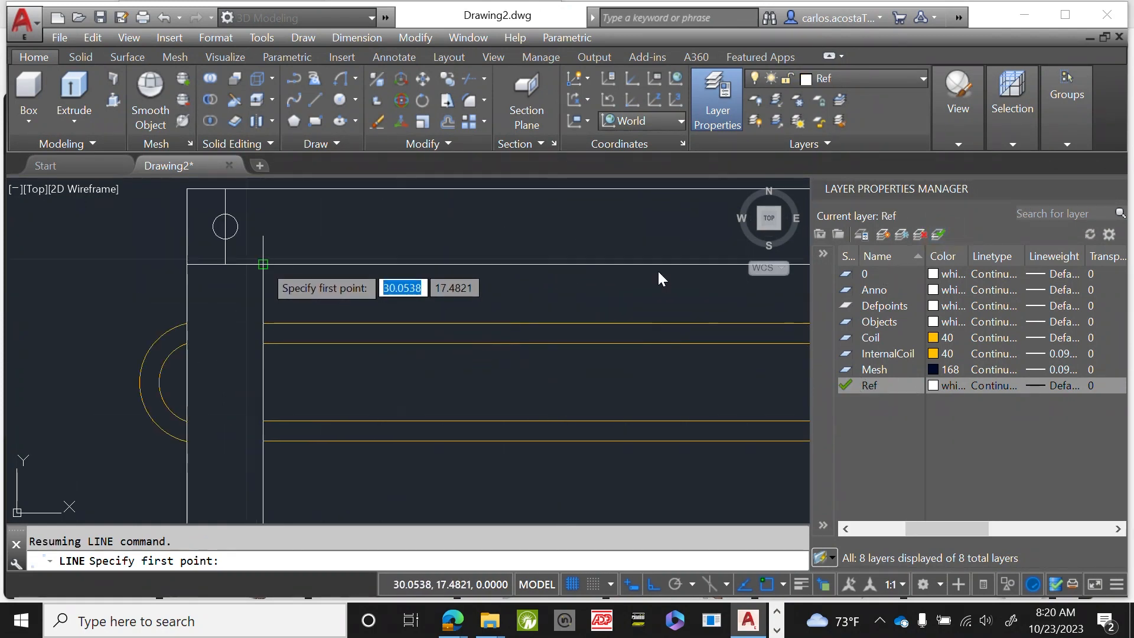
left_click(262, 264)
type("0.15")
key("Return")
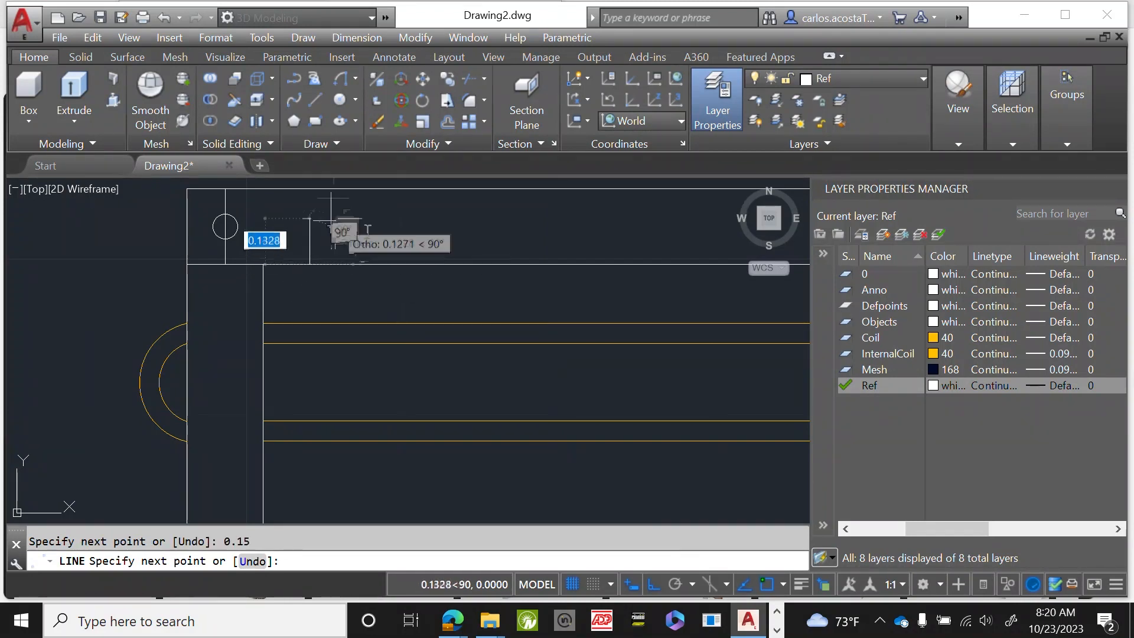
right_click(148, 264)
left_click(152, 264)
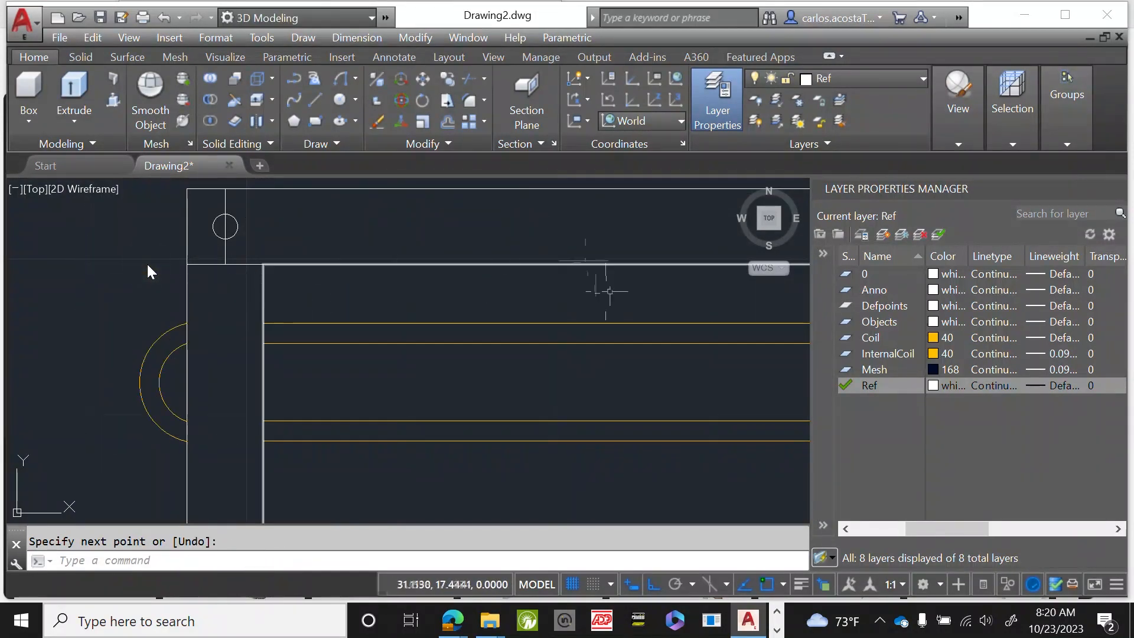
Make Mesh the current layer.
left_click(295, 264)
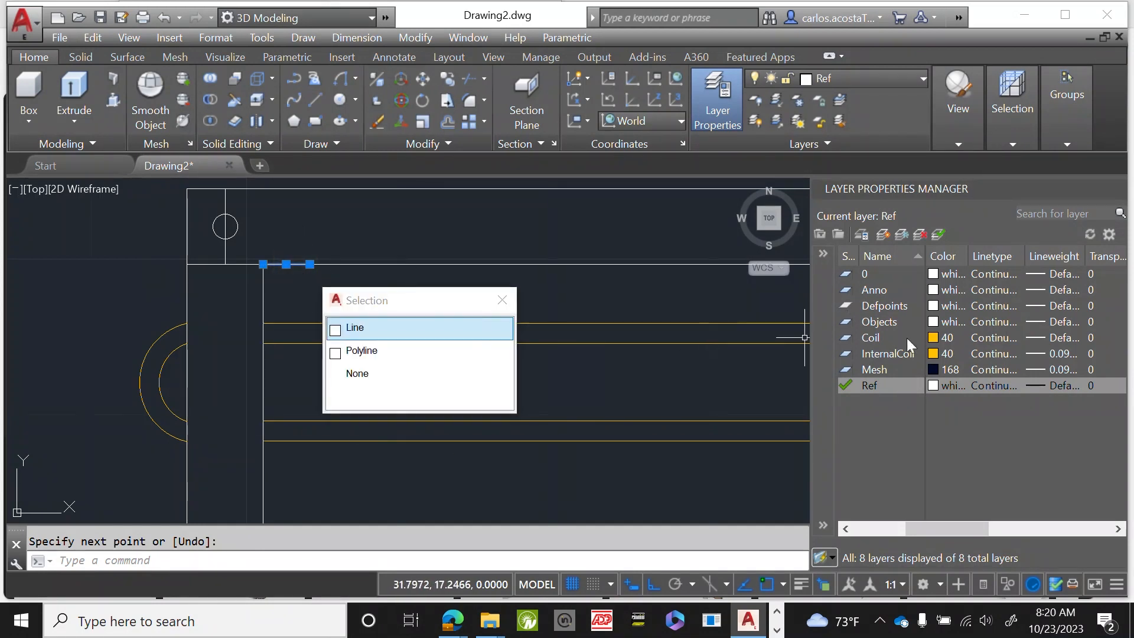
left_click(900, 369)
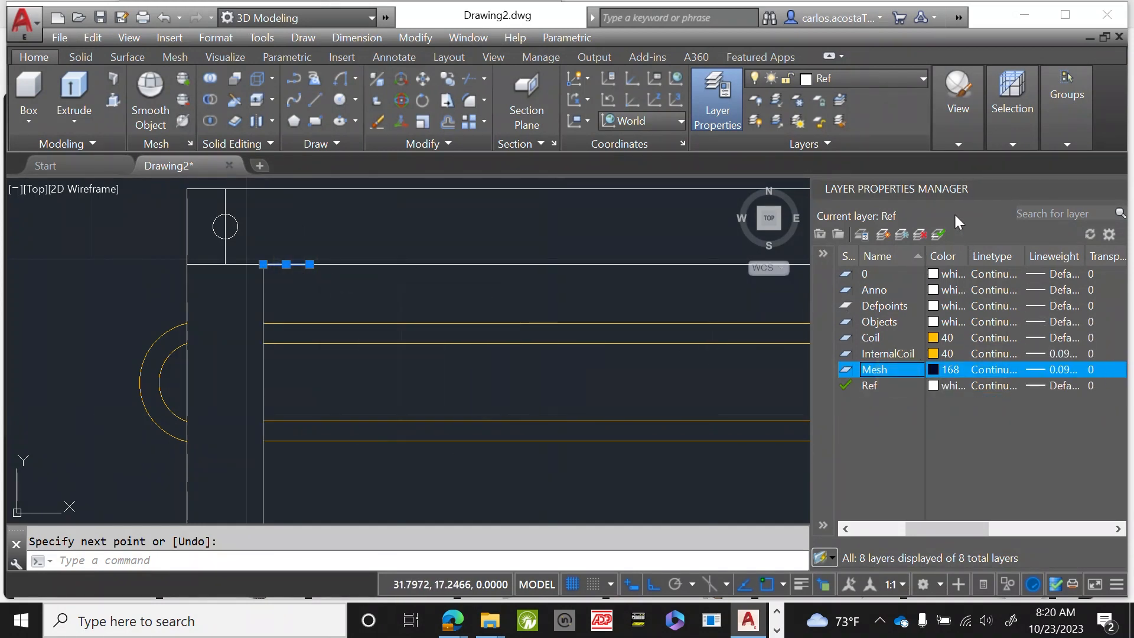
left_click(939, 234)
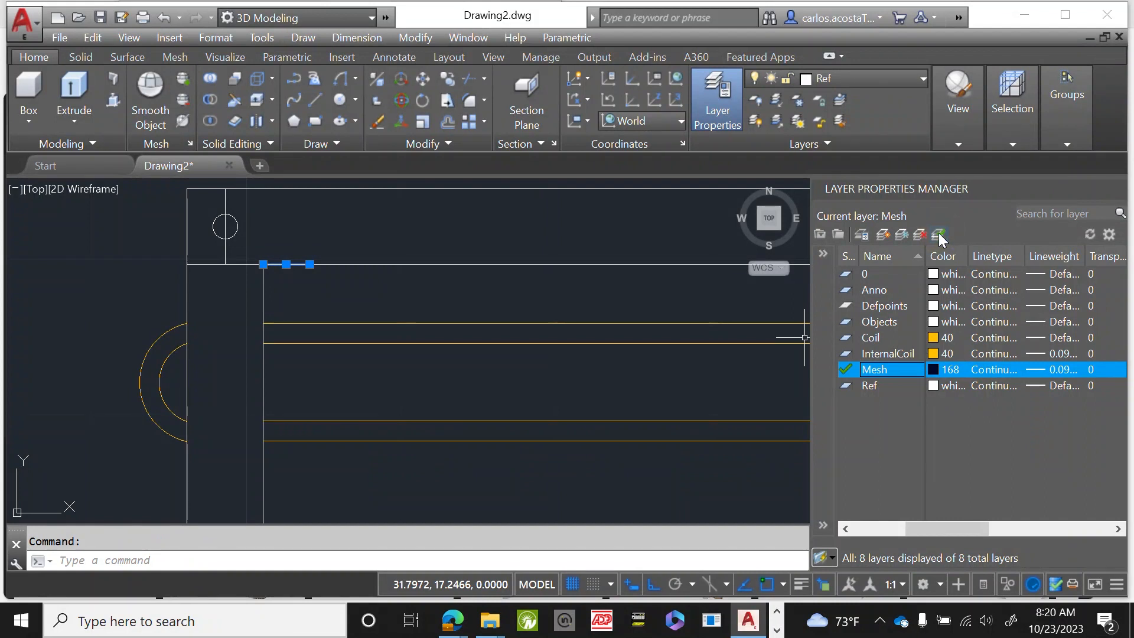
Draw a vertical line from the short reference line's right end straight down past the frame's bottom edge.
type("line")
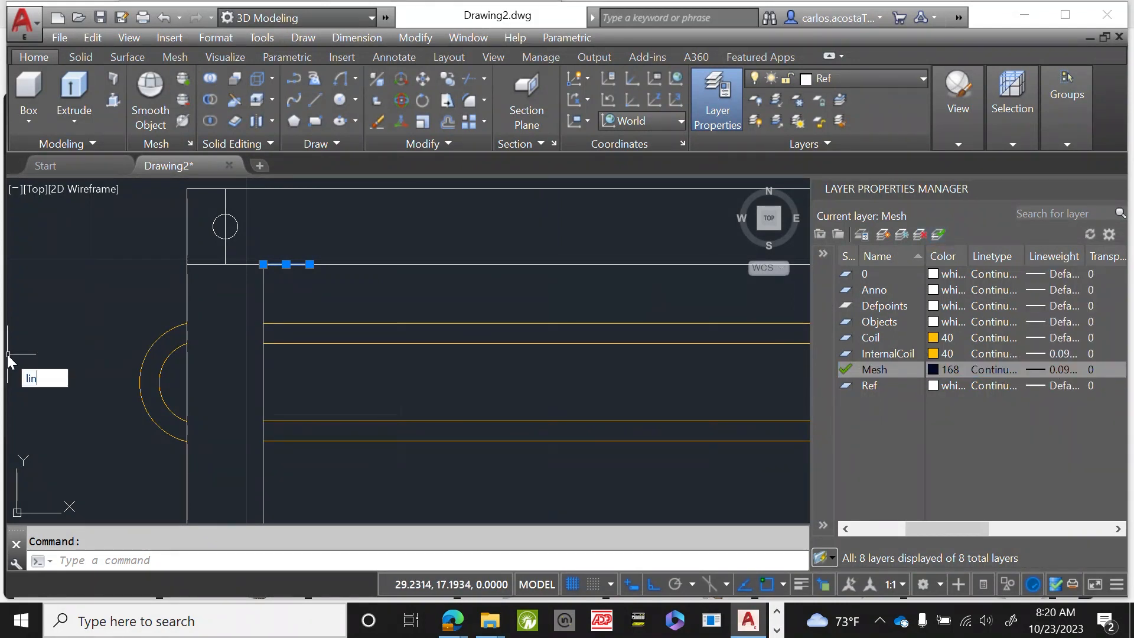
key("Return")
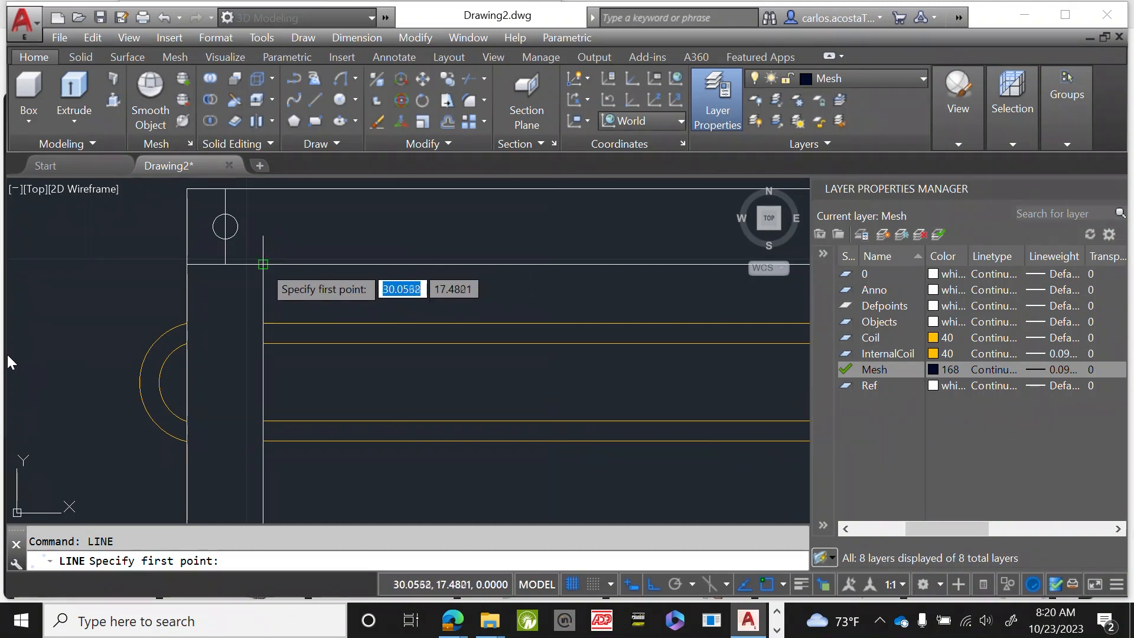
left_click(310, 265)
scroll(314, 333, "down", 10)
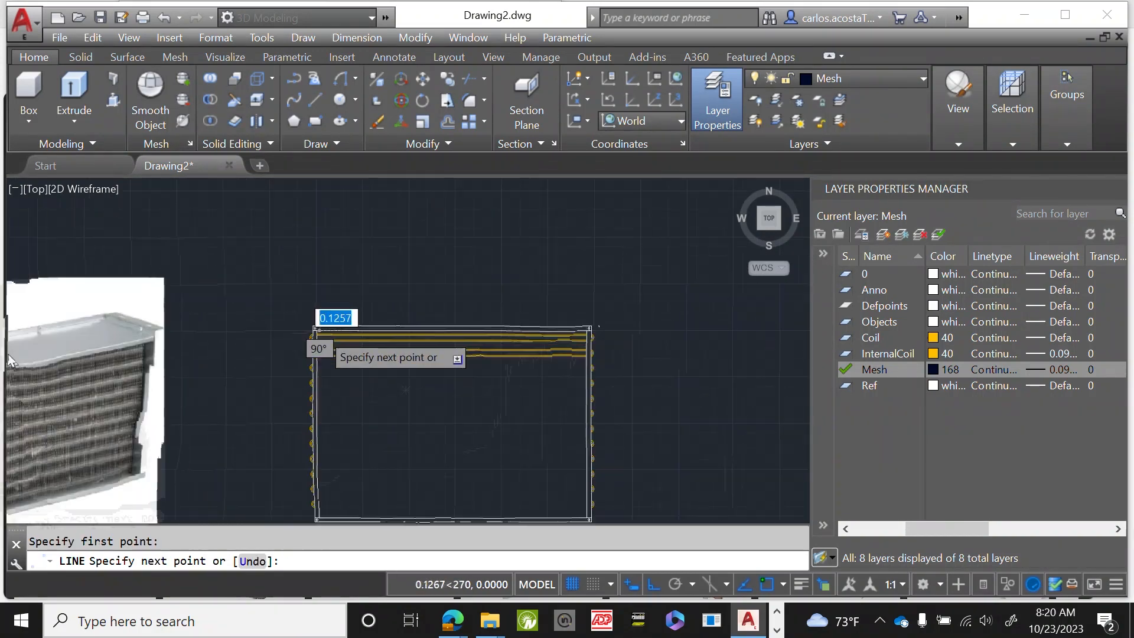
scroll(325, 451, "up", 6)
scroll(300, 373, "down", 2)
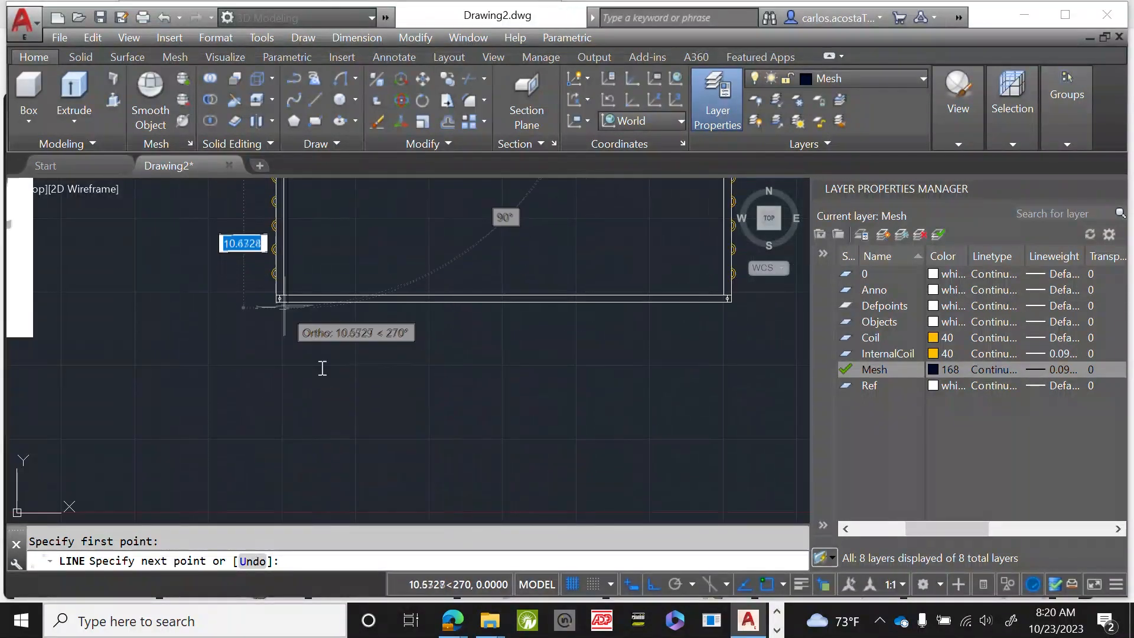
scroll(287, 301, "up", 3)
scroll(291, 319, "down", 1)
left_click(292, 348)
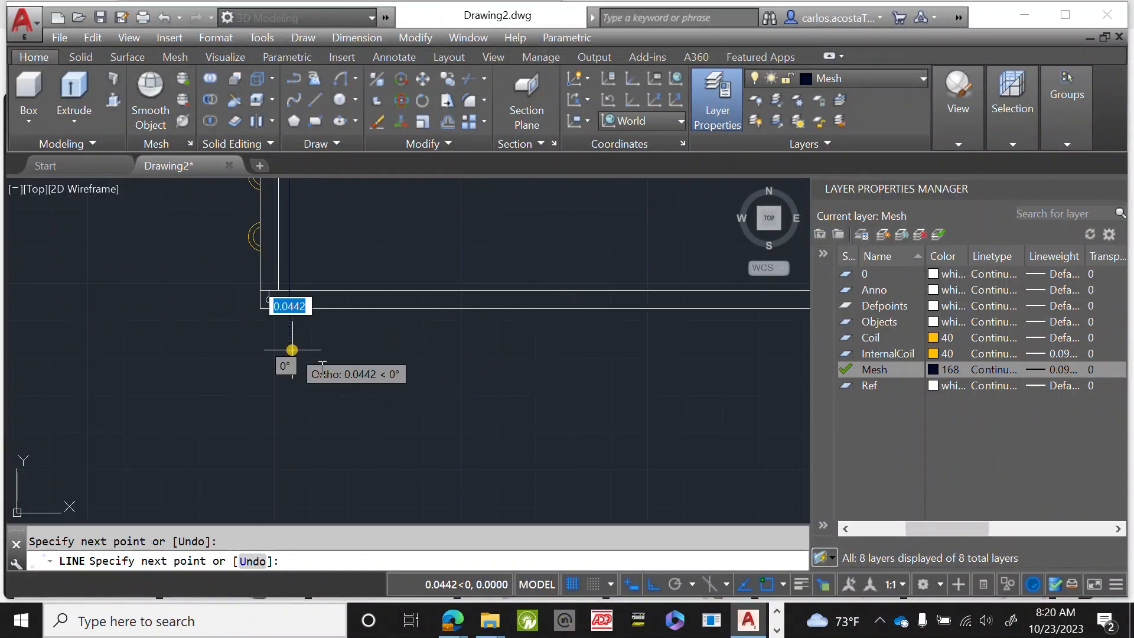
right_click(292, 358)
left_click(327, 369)
Trim the vertical mesh line between the bottom rail's inner and outer edges, and erase the leftover piece below the frame.
scroll(309, 324, "up", 3)
scroll(314, 379, "down", 3)
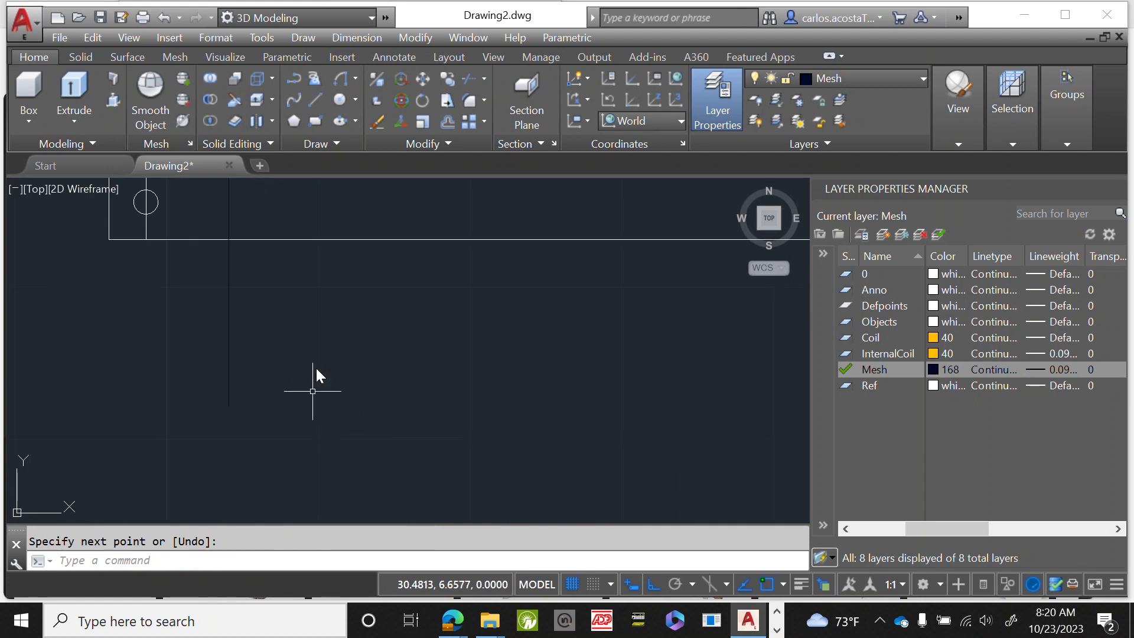
scroll(364, 408, "up", 2)
type("trim")
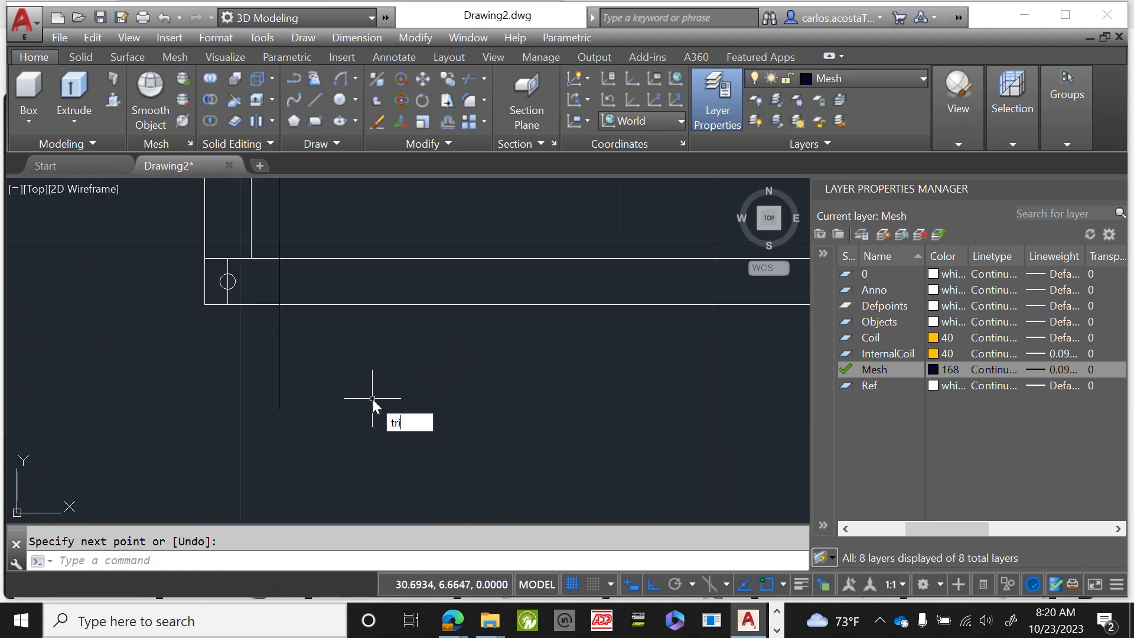
key("Return")
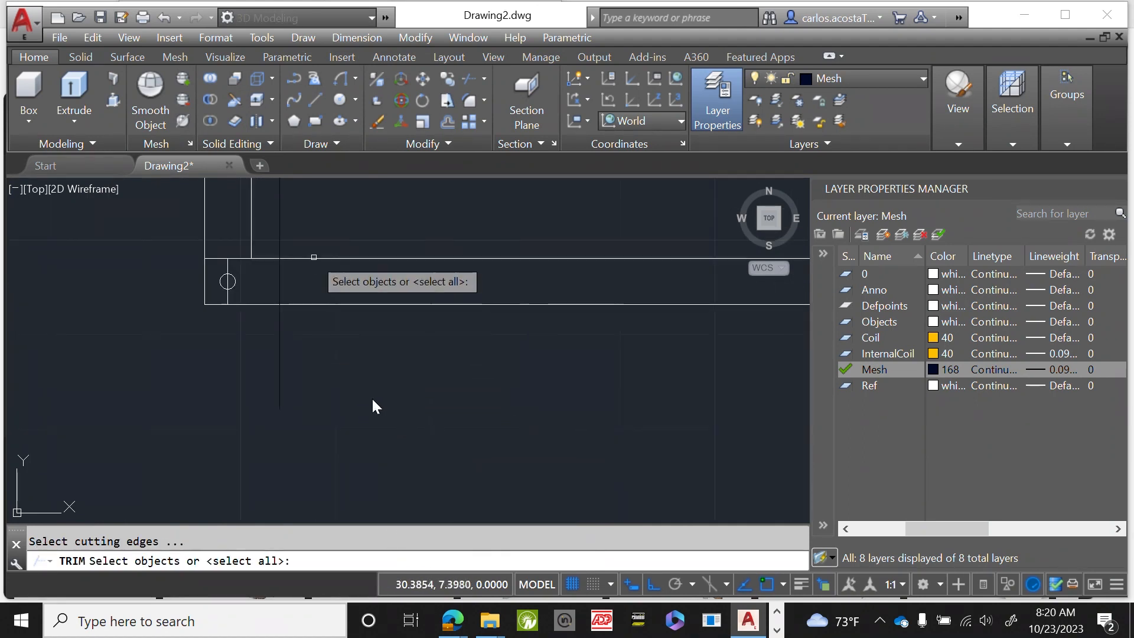
left_click(314, 258)
left_click(315, 304)
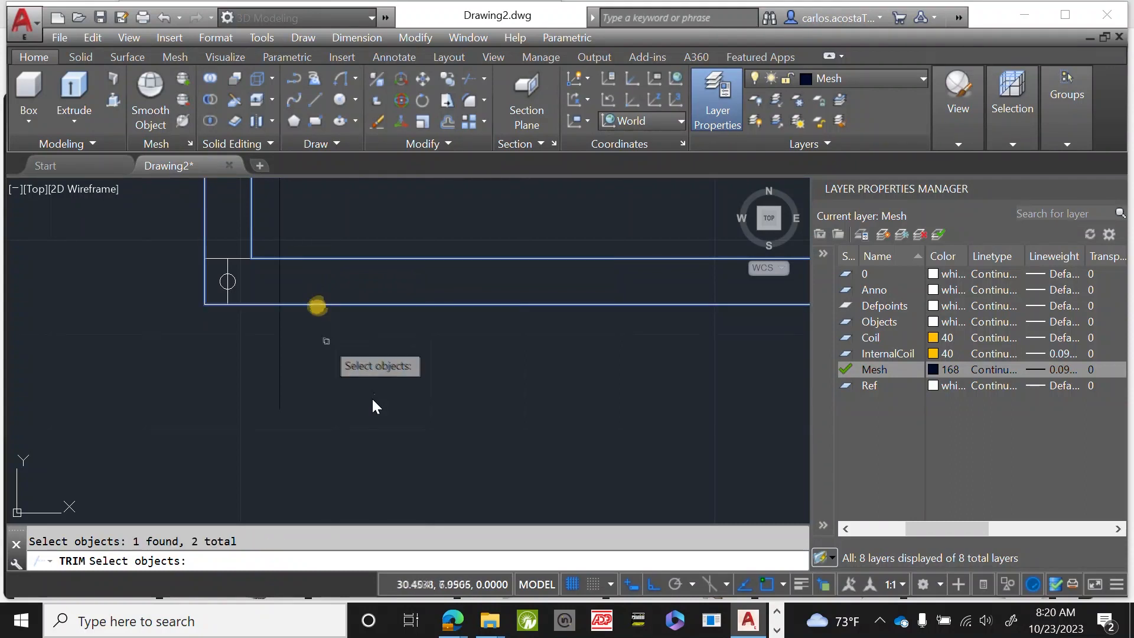
key("Return")
left_click(306, 289)
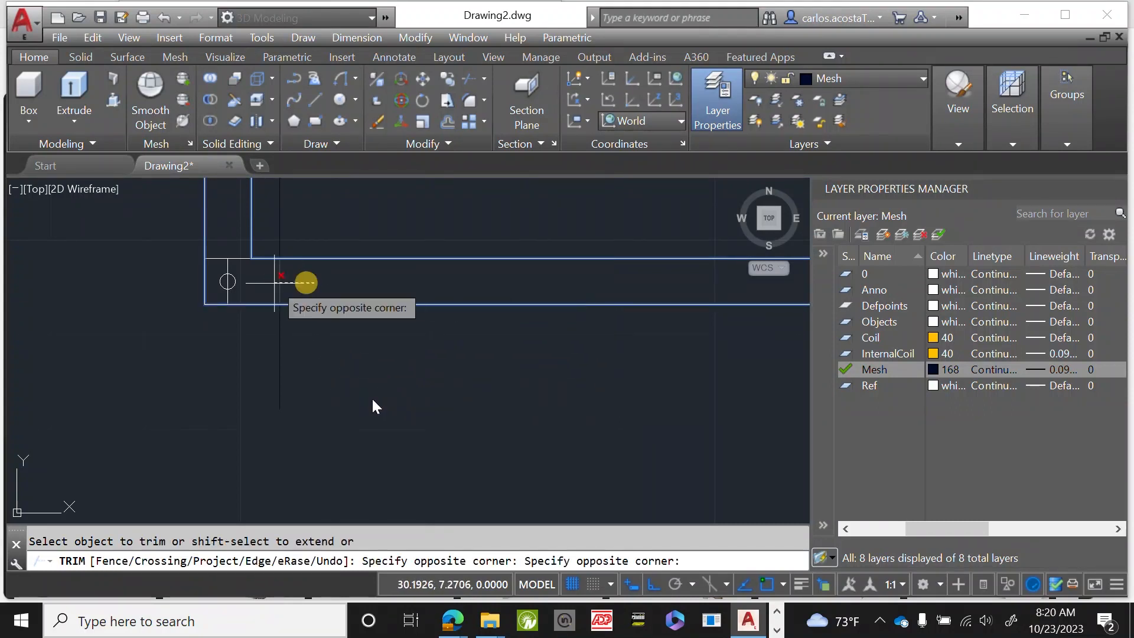
key("Escape")
left_click(317, 379)
left_click(249, 331)
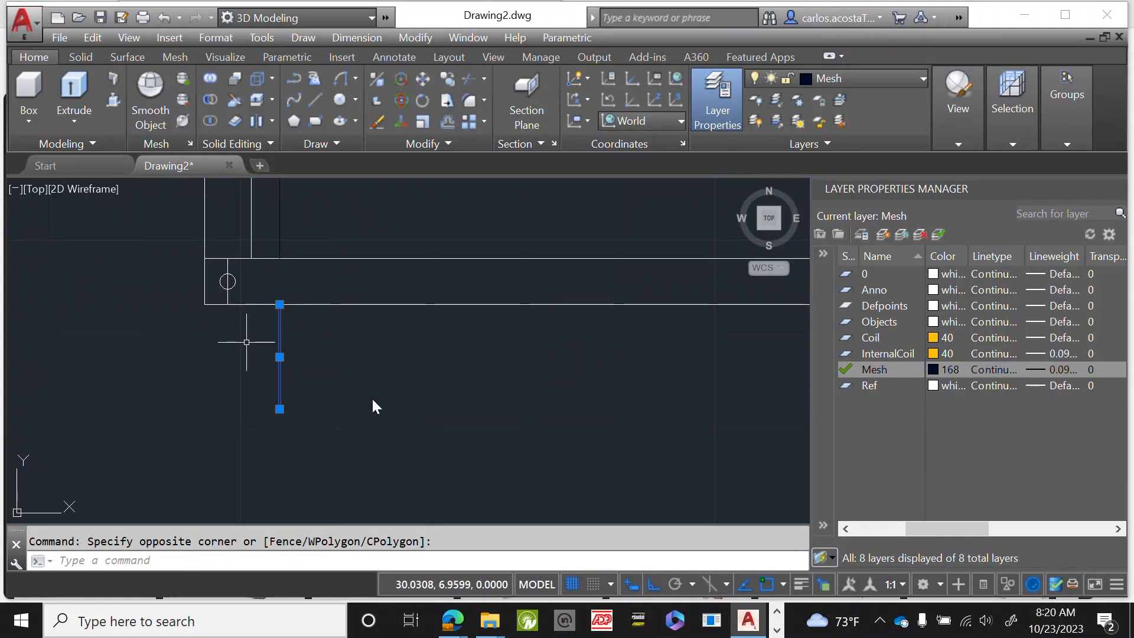
key("Delete")
Make Ref the current layer.
scroll(417, 208, "down", 6)
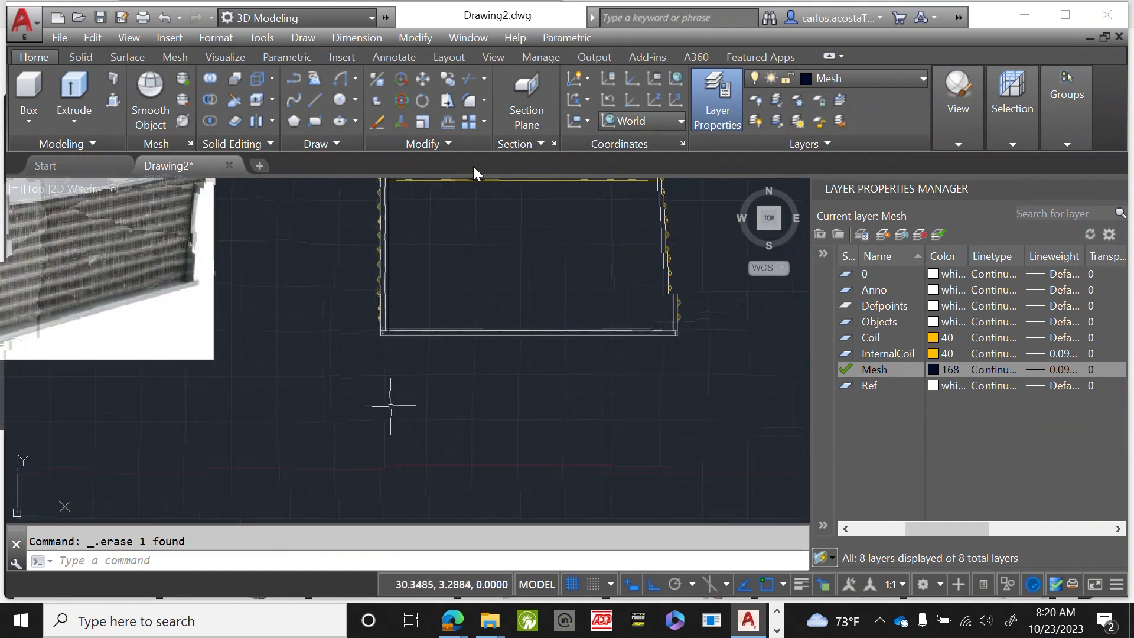
scroll(469, 230, "up", 2)
scroll(248, 289, "up", 4)
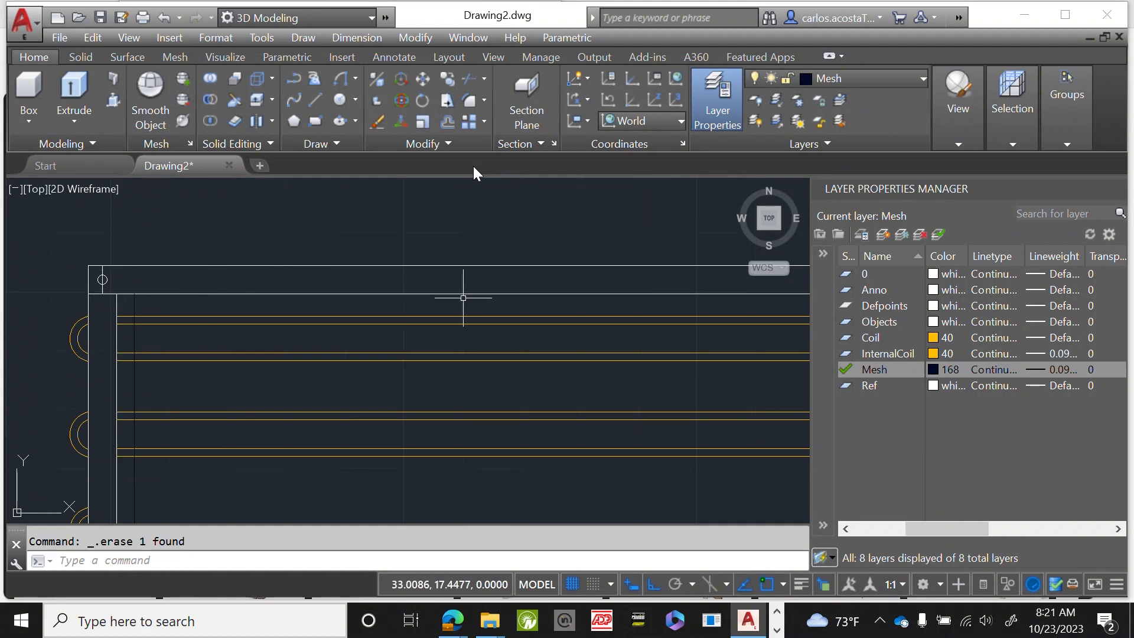
scroll(416, 279, "down", 4)
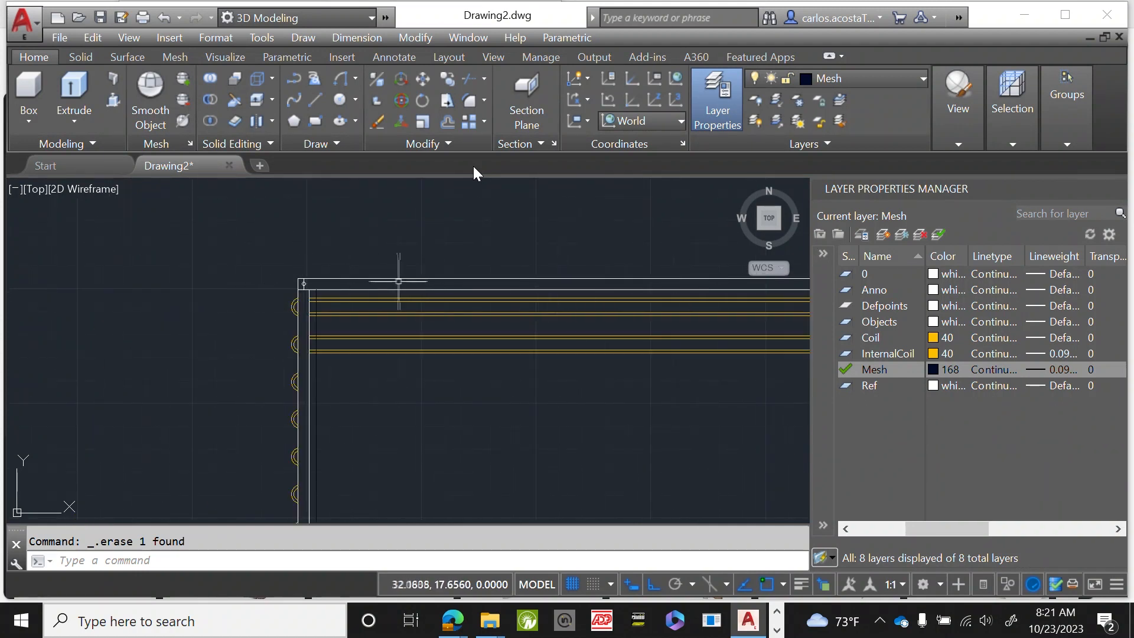
scroll(266, 296, "up", 5)
scroll(172, 273, "down", 3)
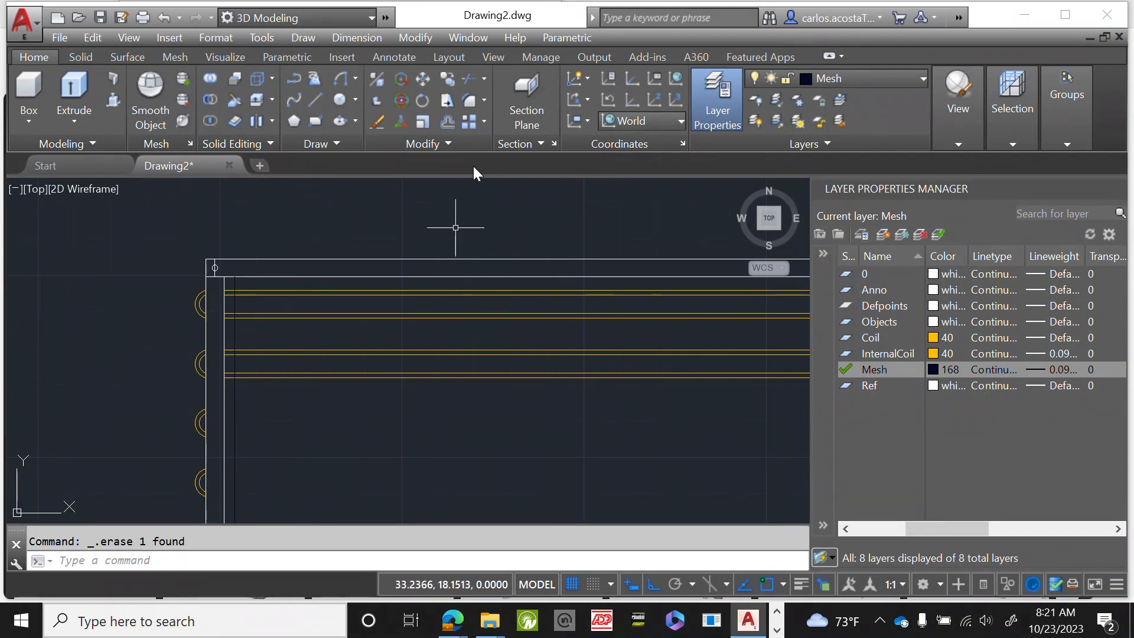
left_click(896, 385)
left_click(939, 235)
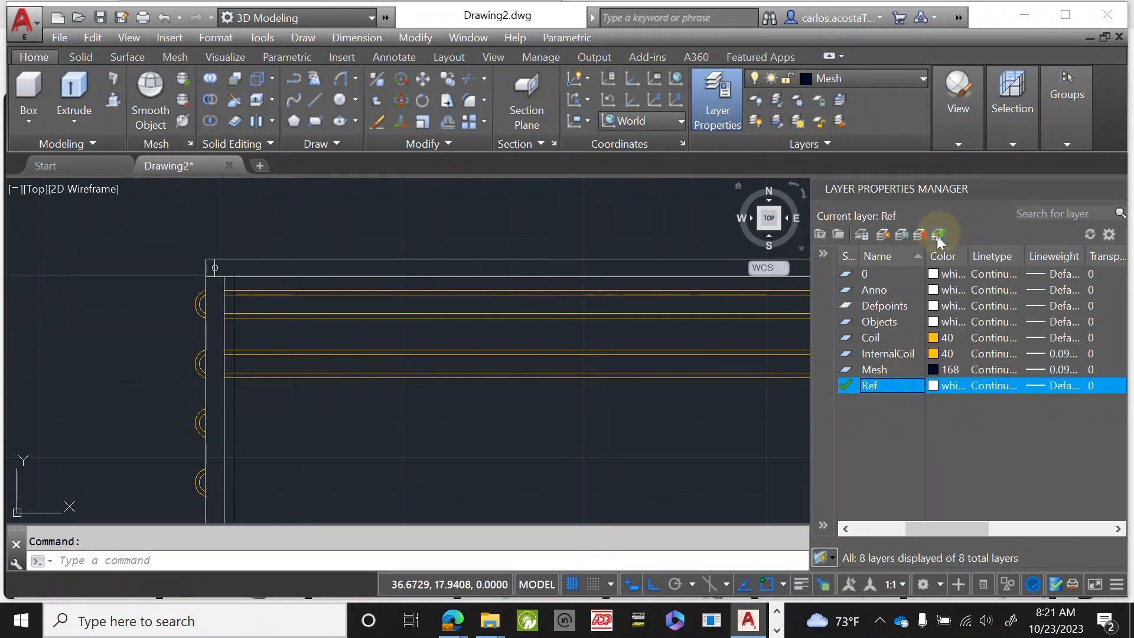
Draw a horizontal reference line about 15 units long across the frame opening, between its upper-left and upper-right inner corners.
right_click(574, 225)
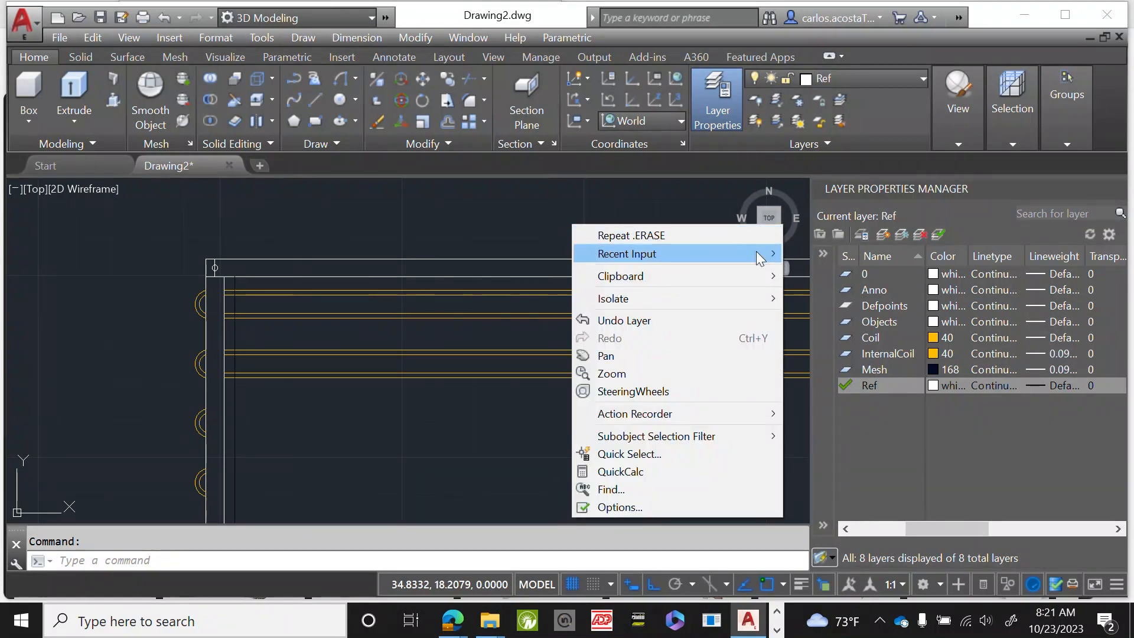
mouse_move(757, 252)
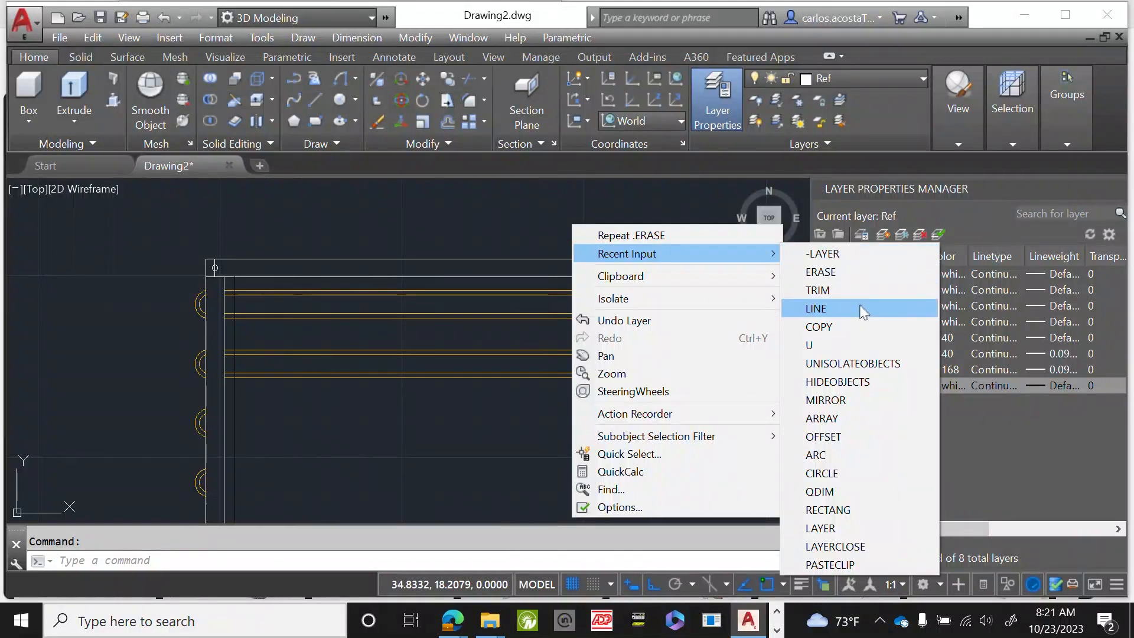
left_click(860, 305)
scroll(381, 258, "up", 3)
scroll(184, 271, "down", 2)
scroll(184, 276, "up", 3)
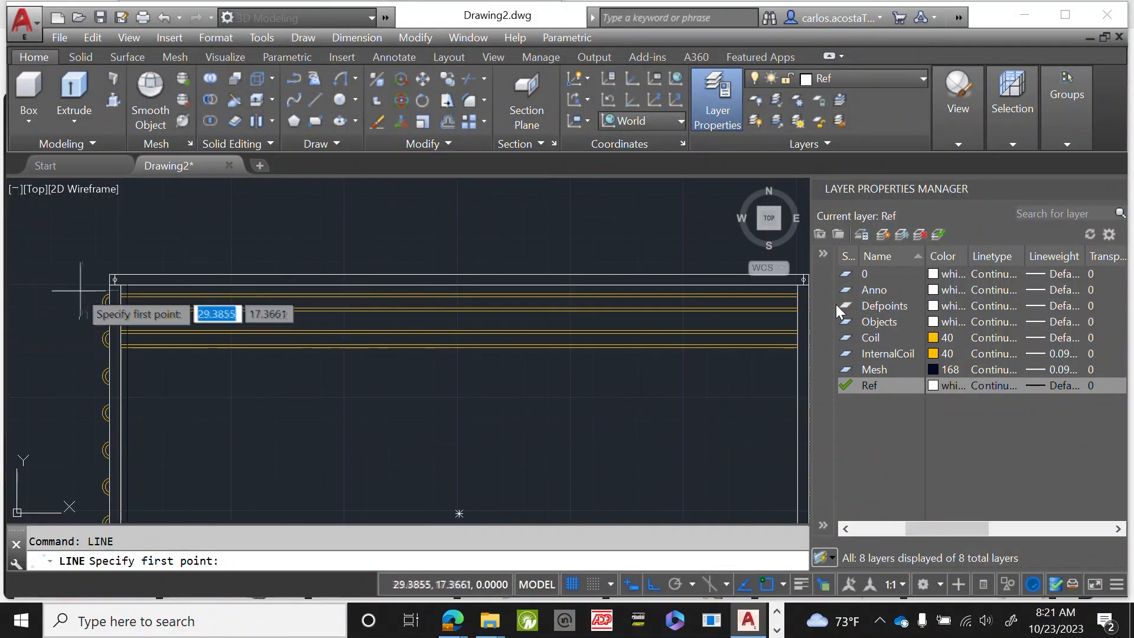
left_click(179, 282)
scroll(178, 282, "down", 5)
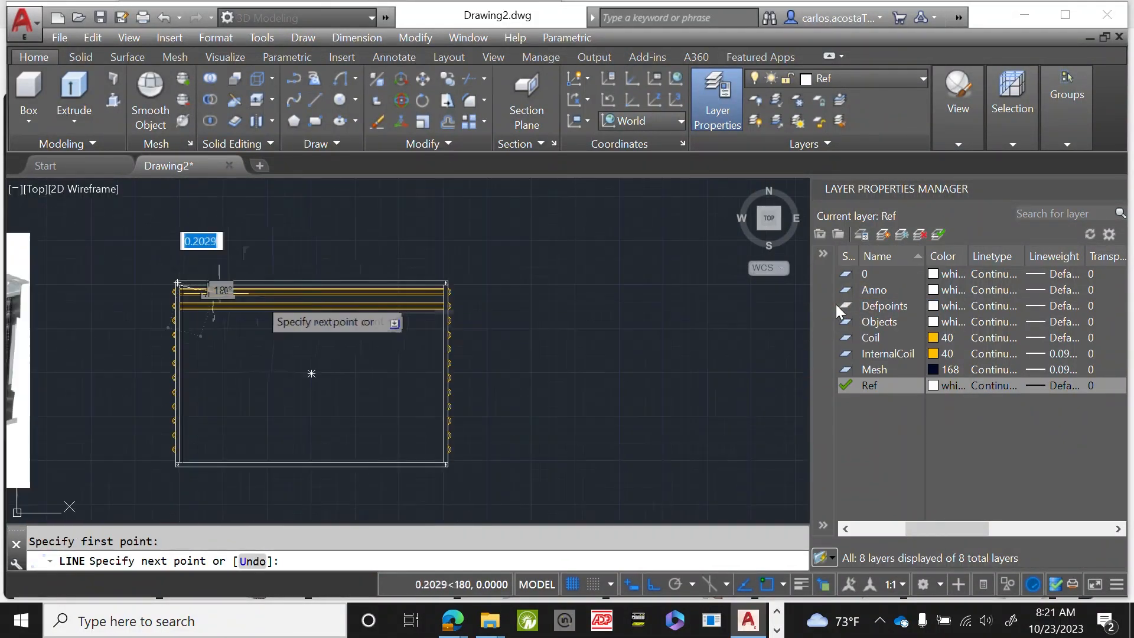
scroll(451, 283, "up", 6)
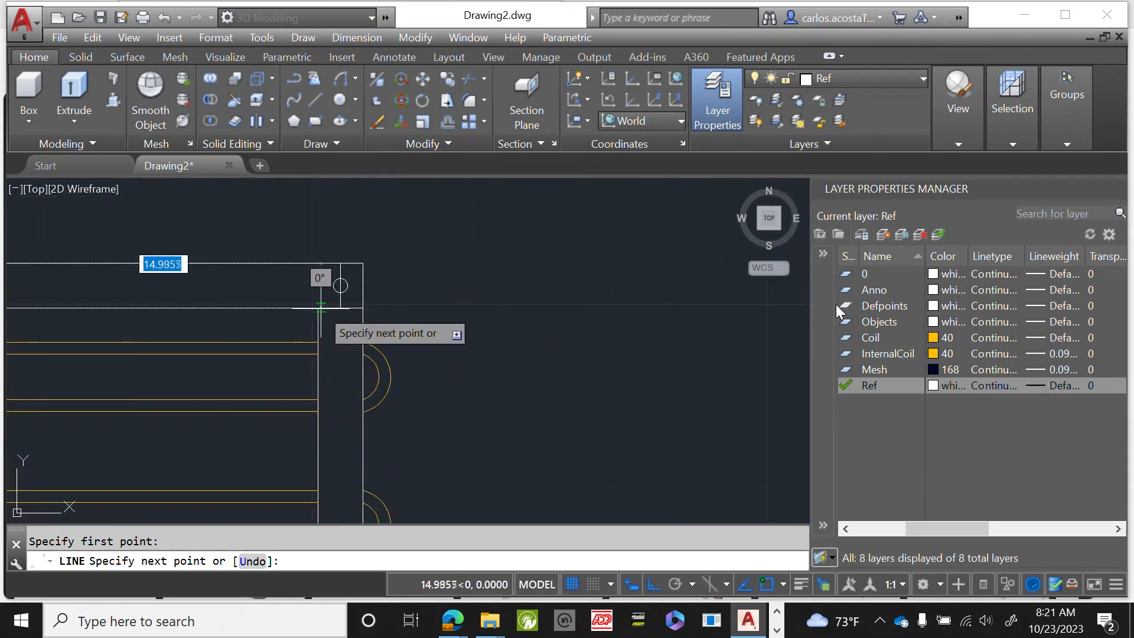
left_click(317, 307)
right_click(467, 306)
left_click(536, 317)
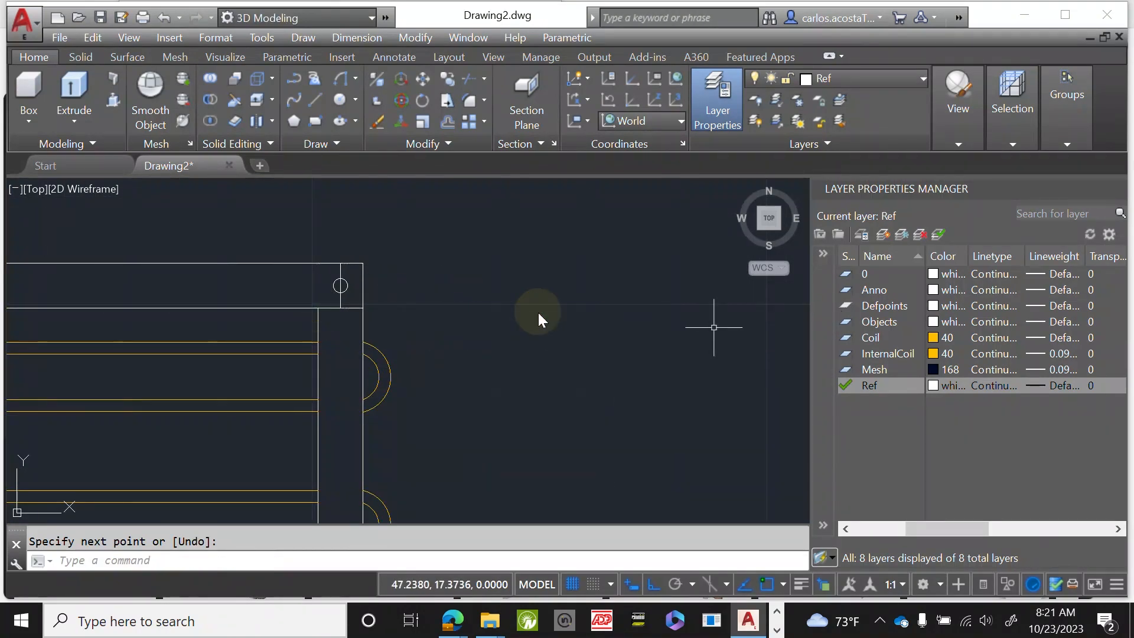
Make Mesh the current layer.
left_click(981, 370)
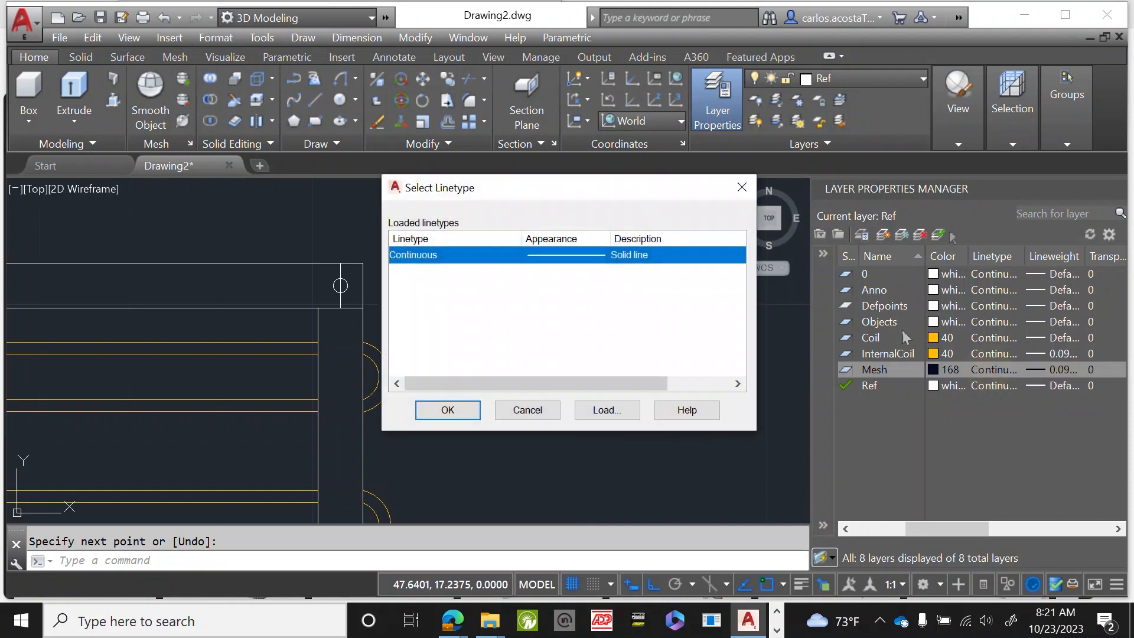
left_click(539, 411)
left_click(939, 234)
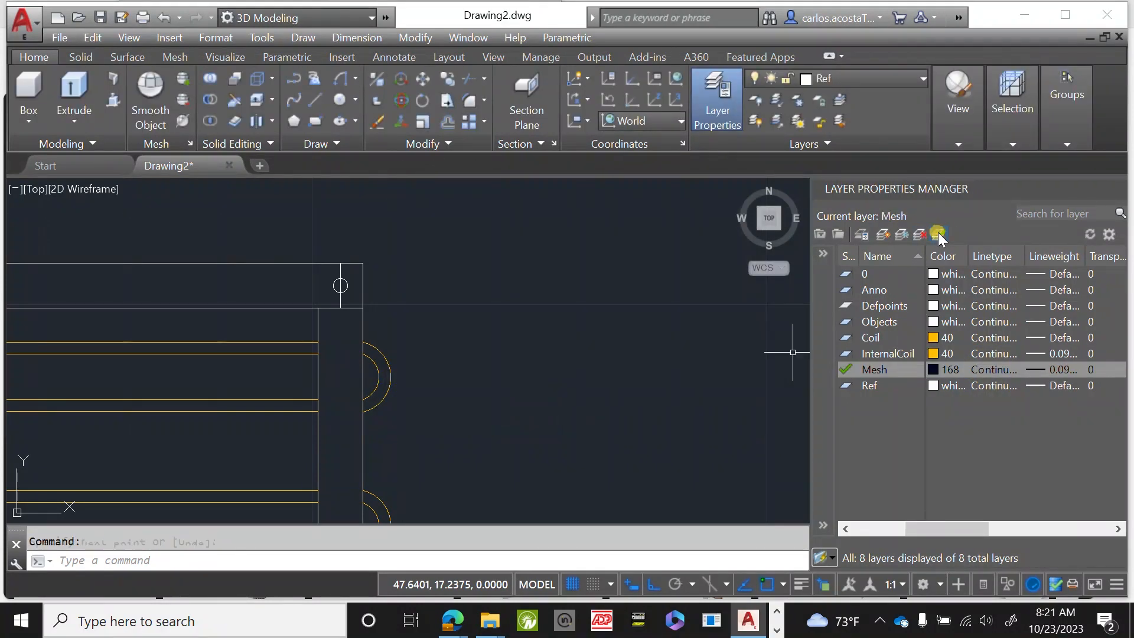
Create a path array of the vertical mesh line, using the horizontal reference line along the top rail's inner edge as the path.
scroll(630, 278, "down", 4)
scroll(187, 265, "up", 3)
scroll(88, 298, "up", 2)
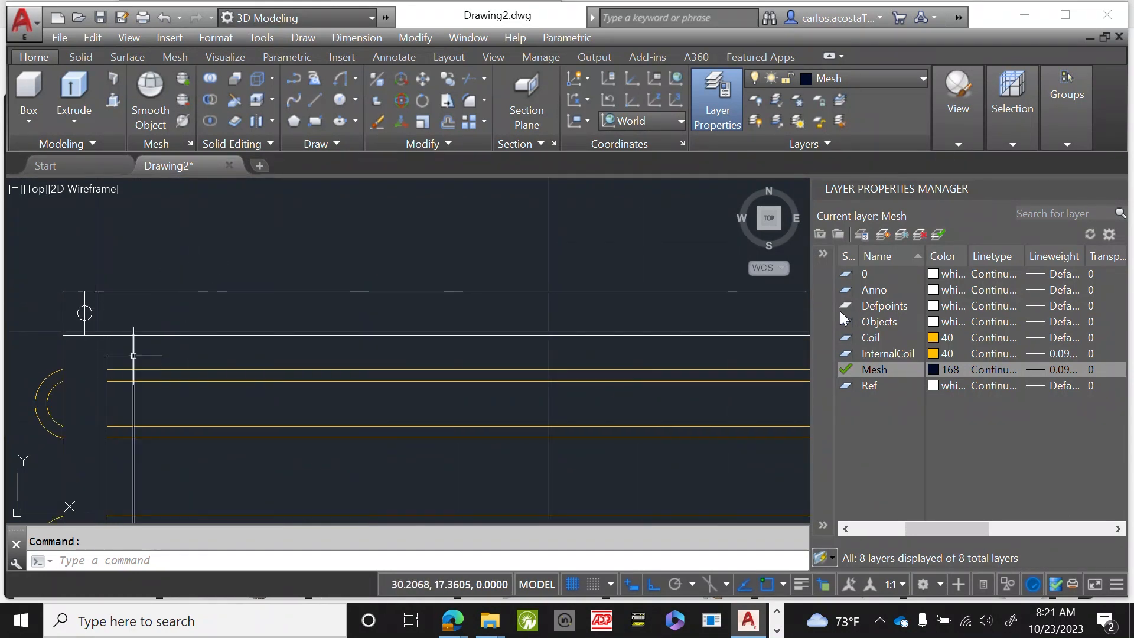
left_click(132, 354)
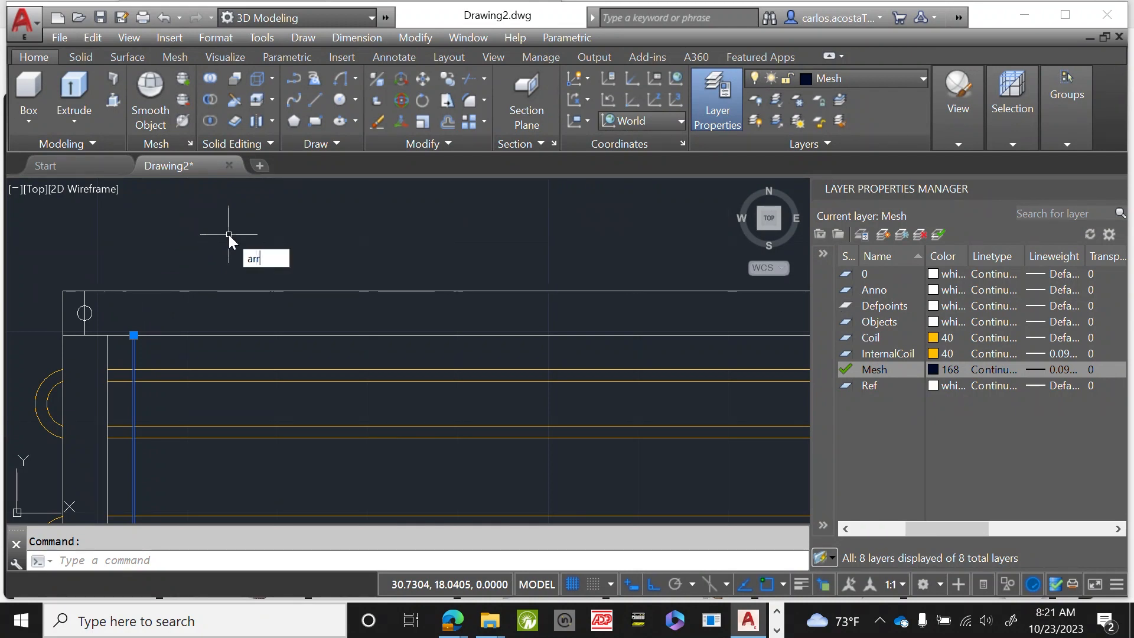
type("ray")
key("Return")
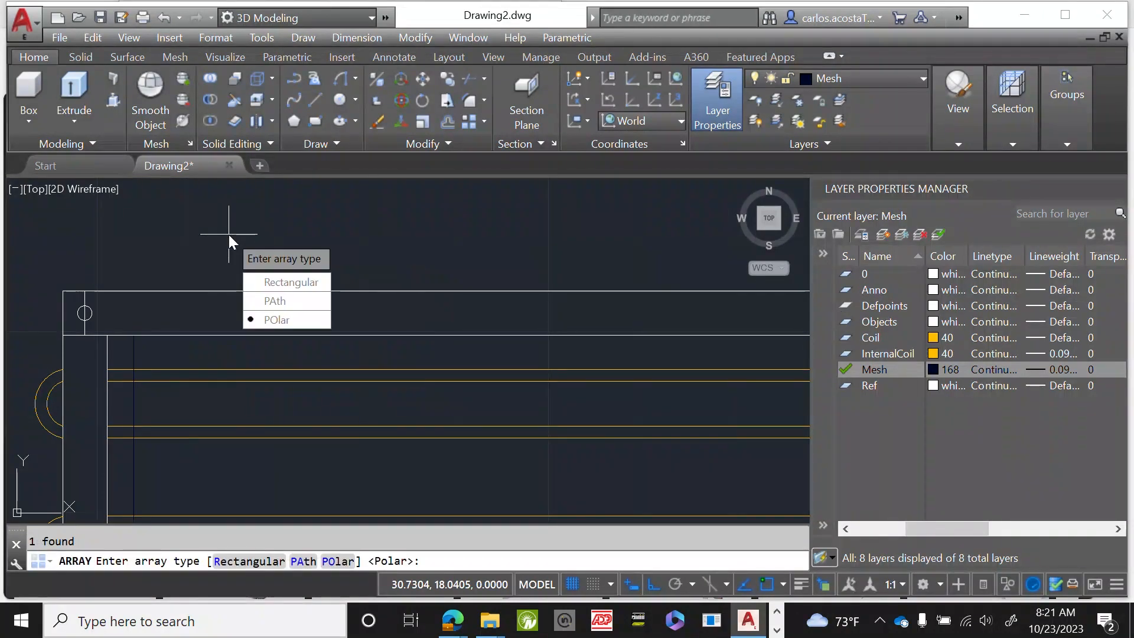
left_click(275, 300)
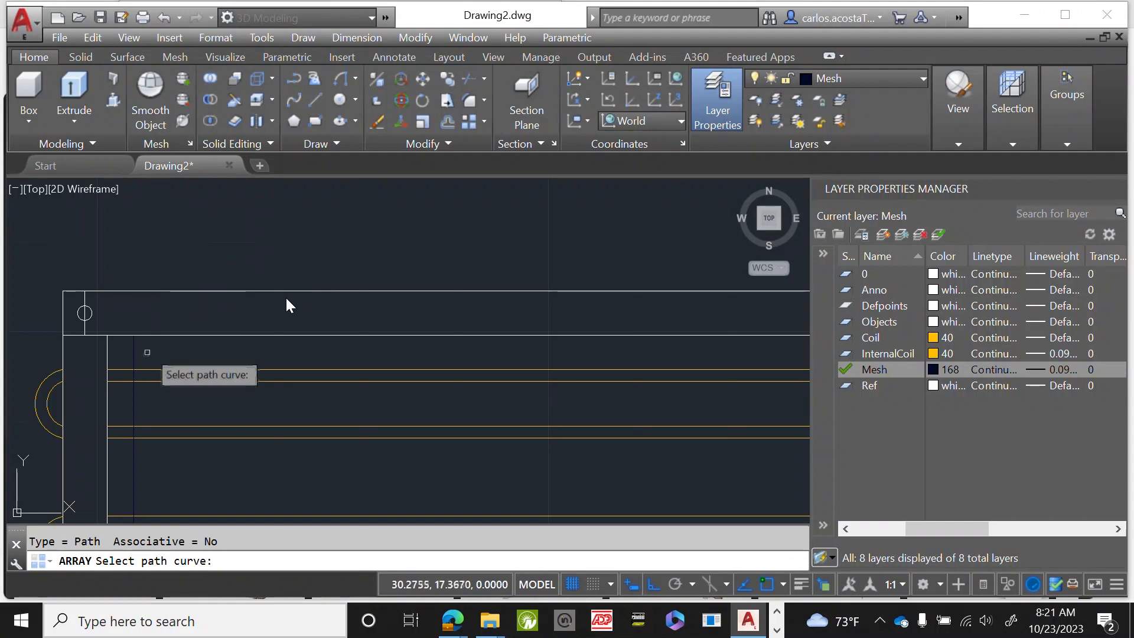
left_click(159, 335)
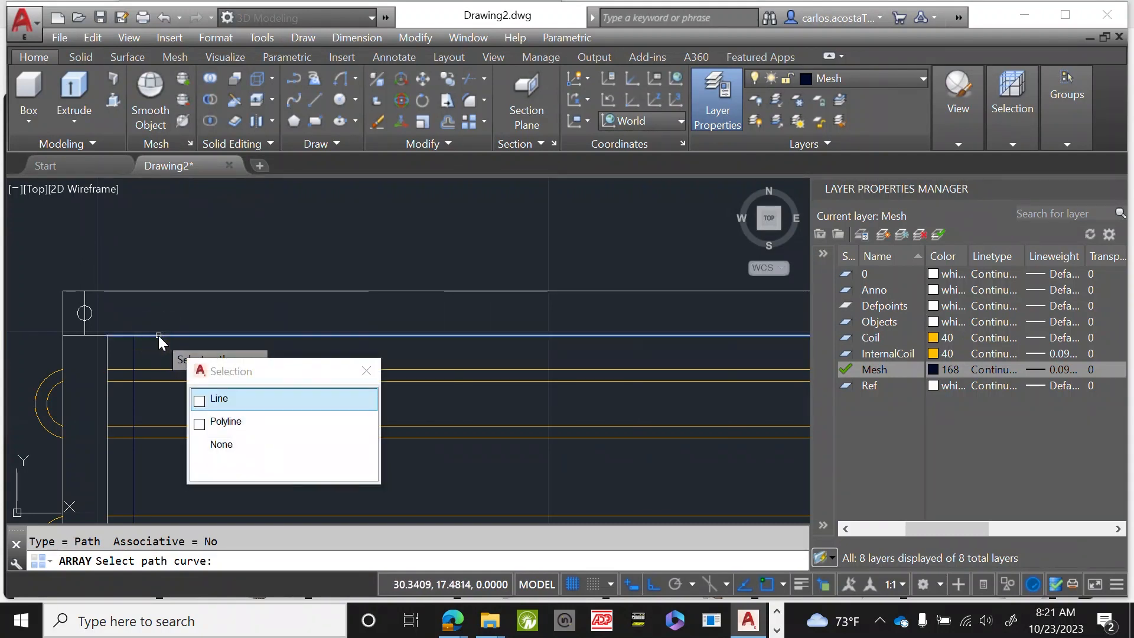
left_click(238, 398)
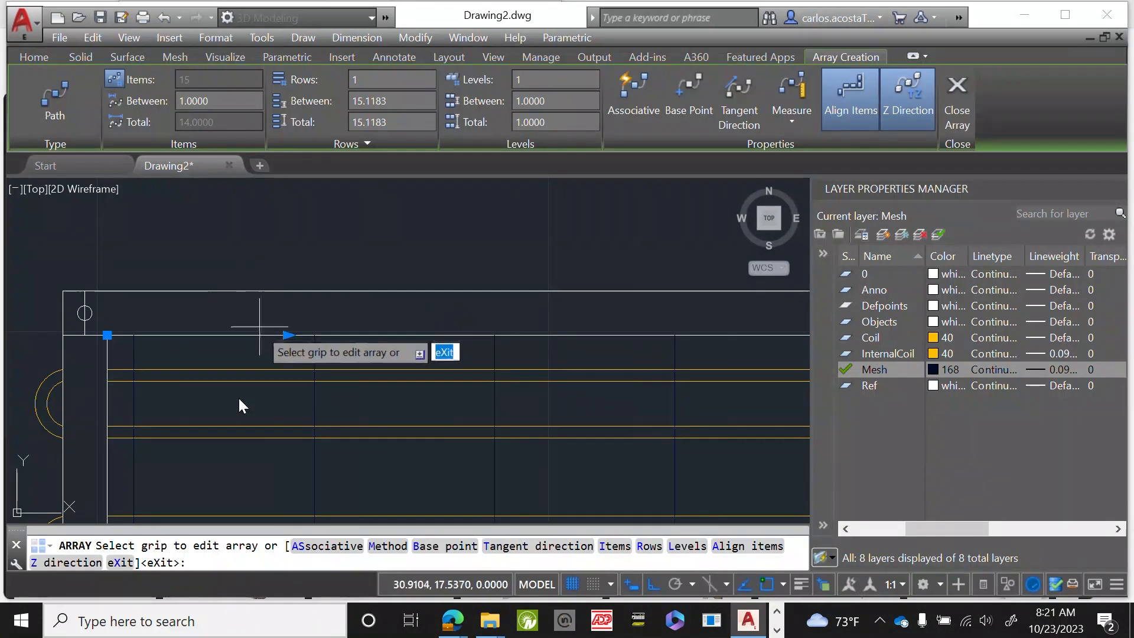
Set the mesh array's item spacing to 0.25 and finish the array.
scroll(315, 246, "down", 8)
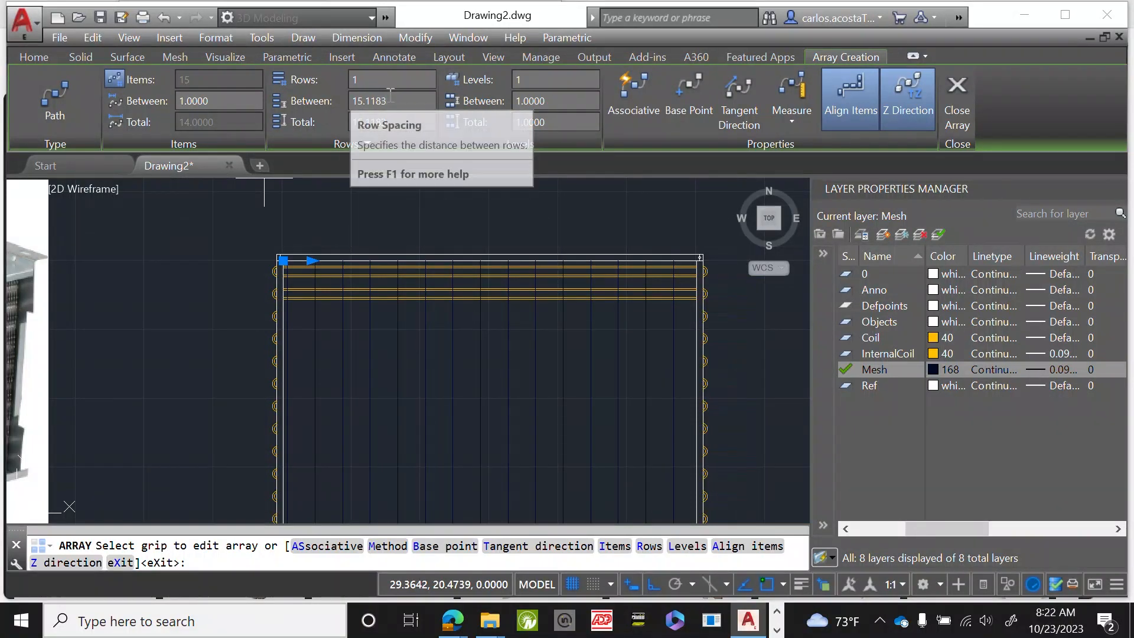
left_click(222, 99)
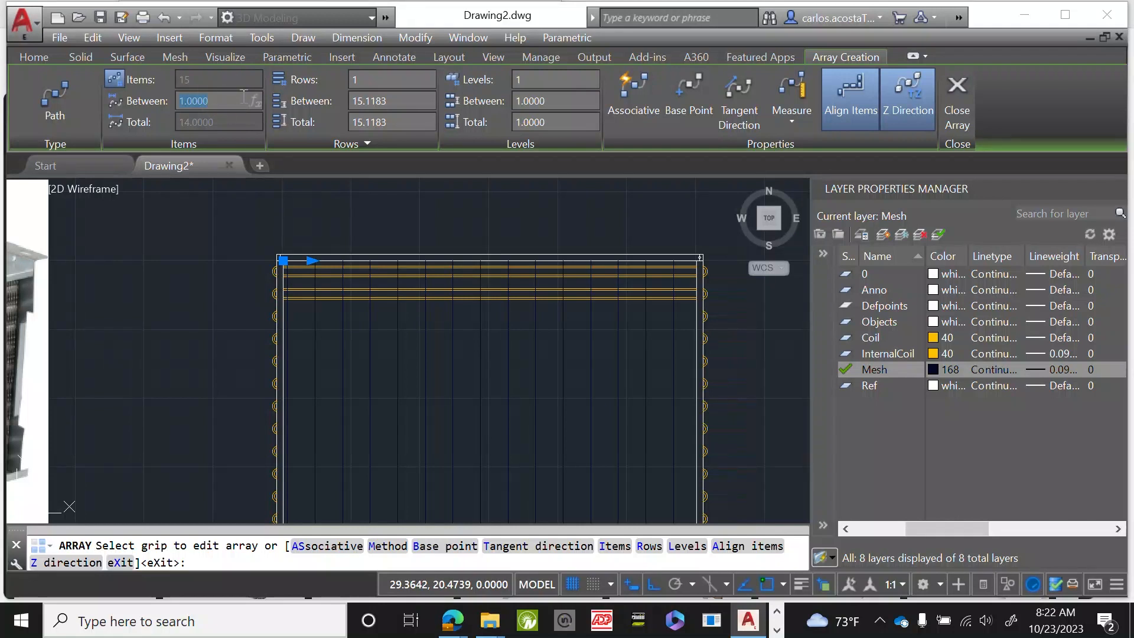
key("Return")
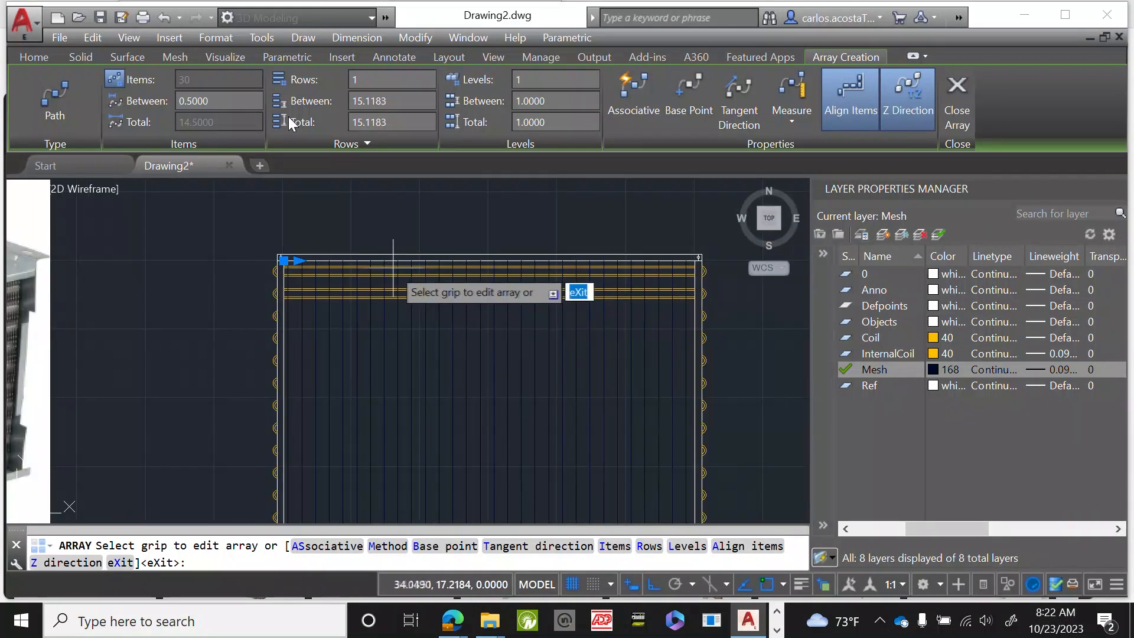
left_click(193, 99)
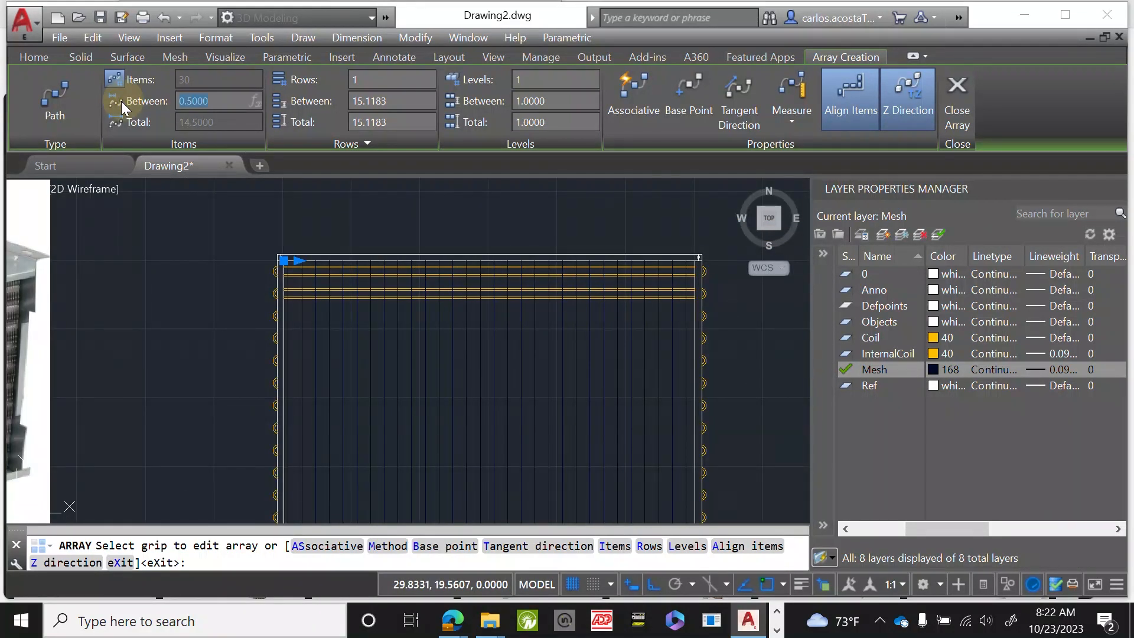
type("0.25")
key("Return")
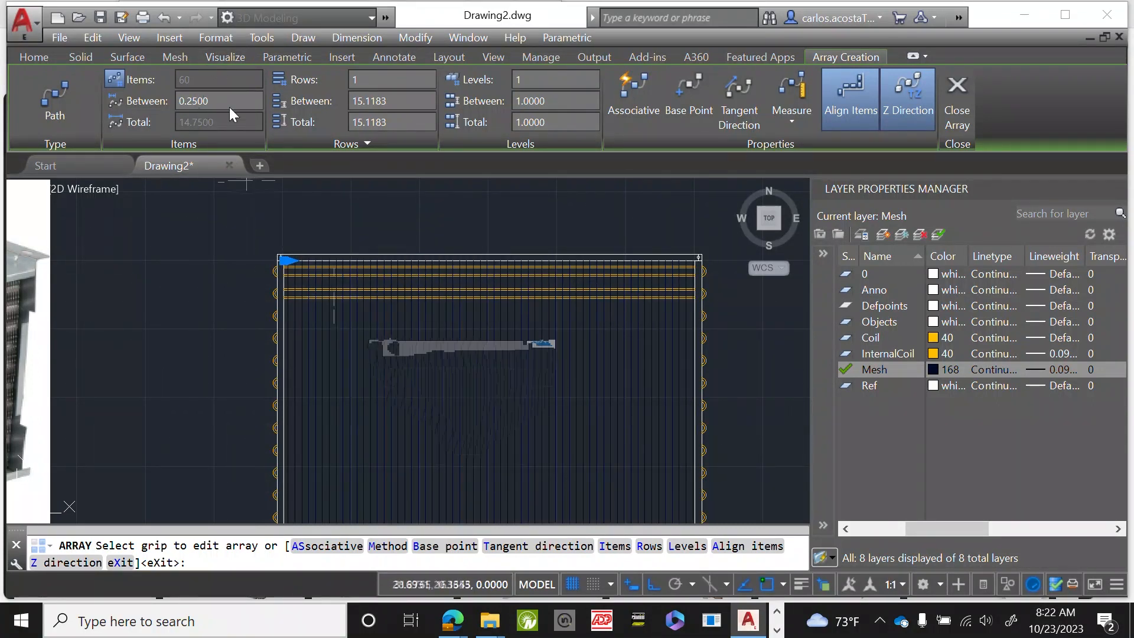
right_click(193, 279)
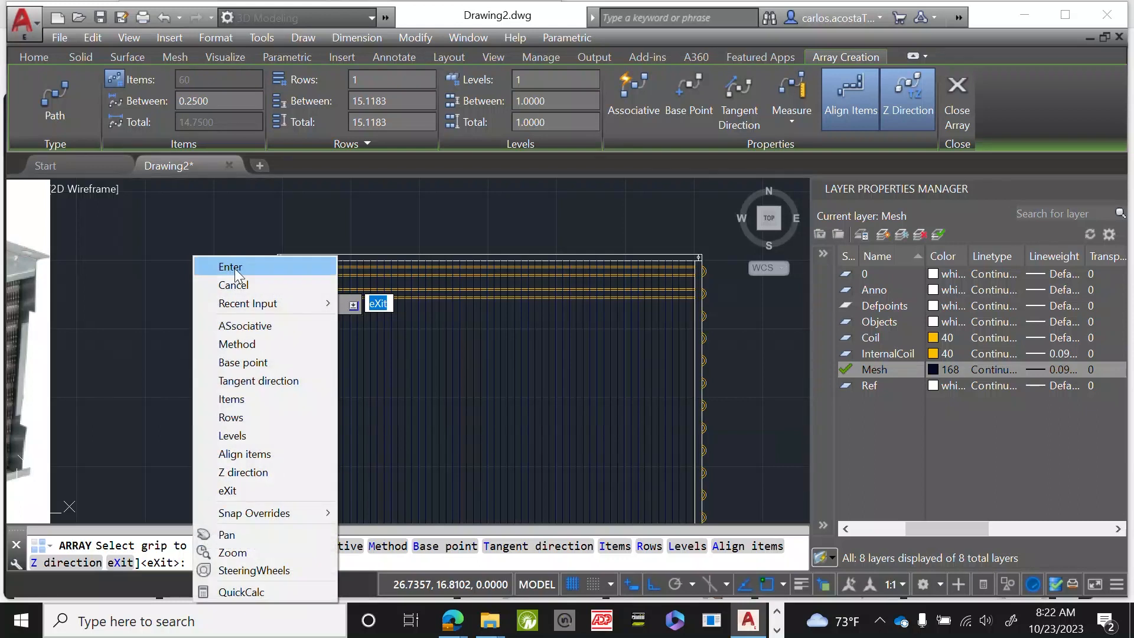
left_click(236, 267)
scroll(436, 293, "up", 3)
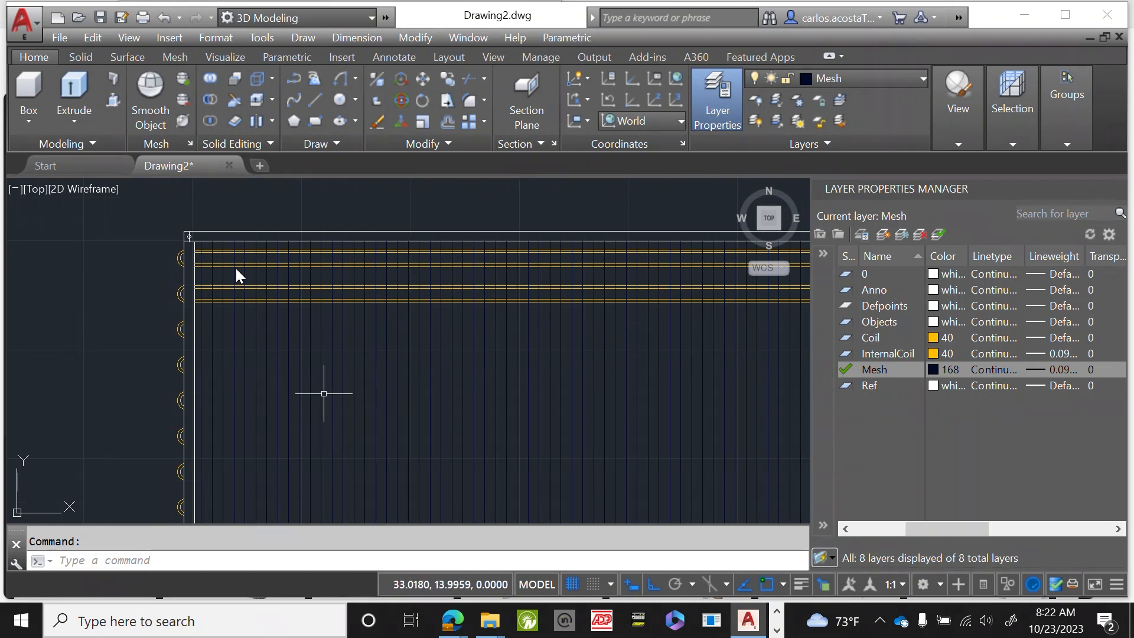
scroll(215, 321, "up", 2)
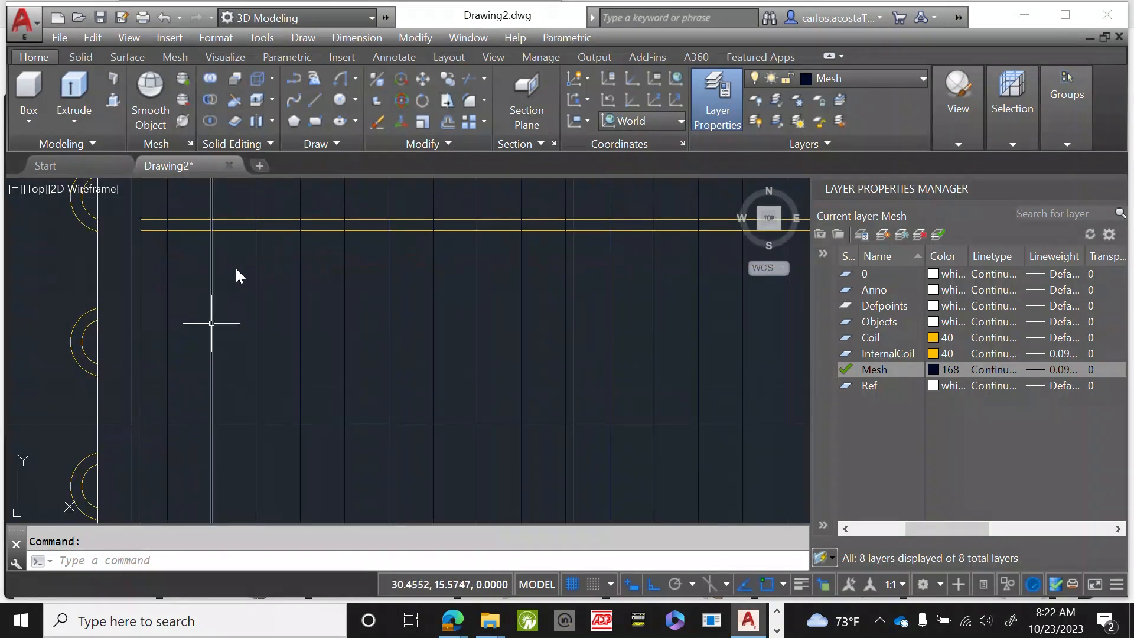
scroll(195, 292, "up", 2)
left_click(242, 349)
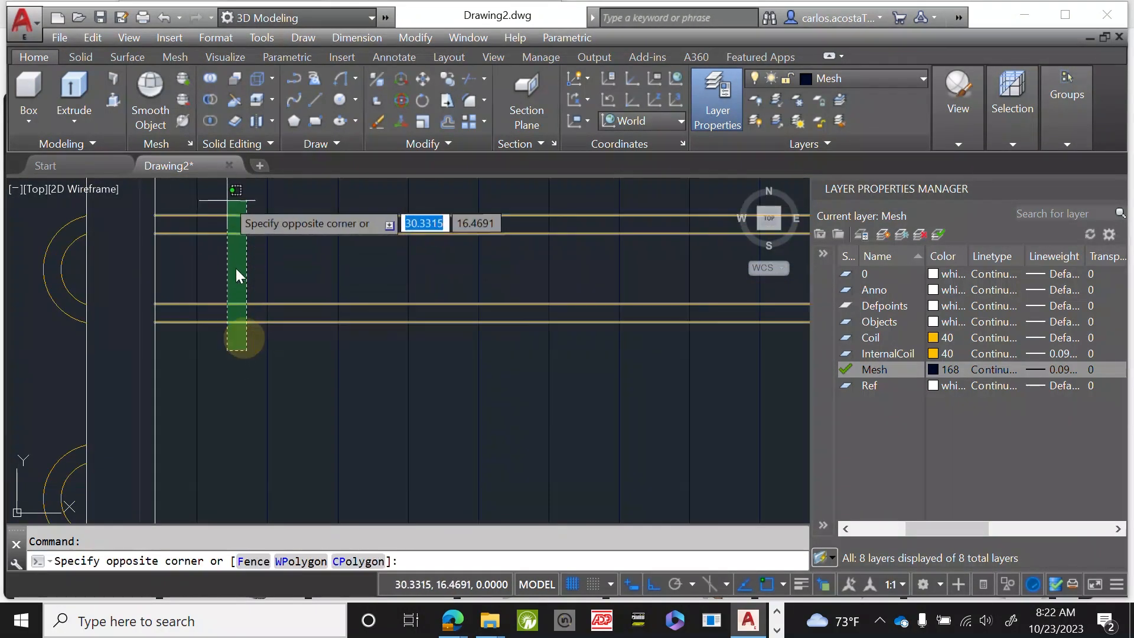
left_click(225, 195)
type("COP")
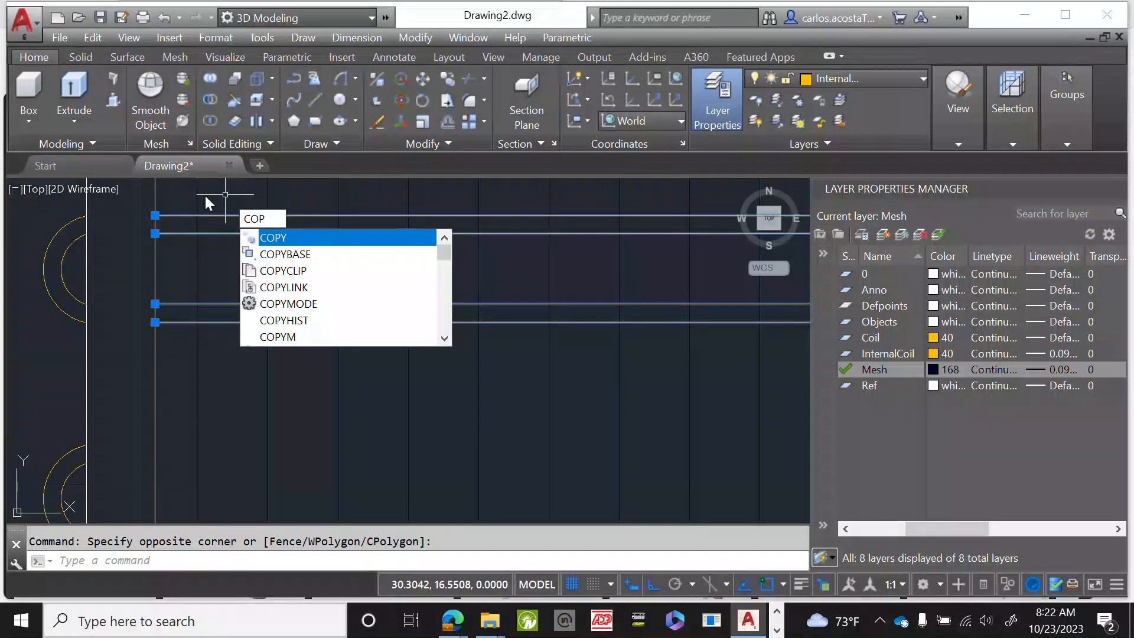
key("Return")
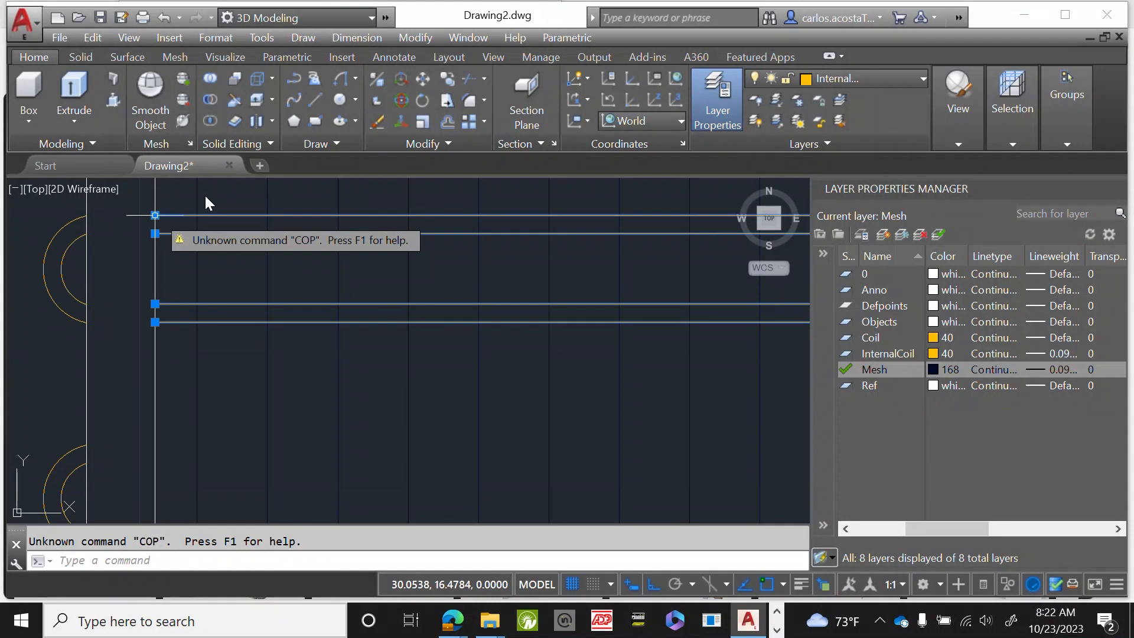
key("Escape")
Copy the second set of four internal tube lines about 0.818 units straight down from its upper-left endpoint to the third coil bend.
scroll(44, 297, "down", 2)
scroll(21, 278, "up", 2)
type("cop")
key("Return")
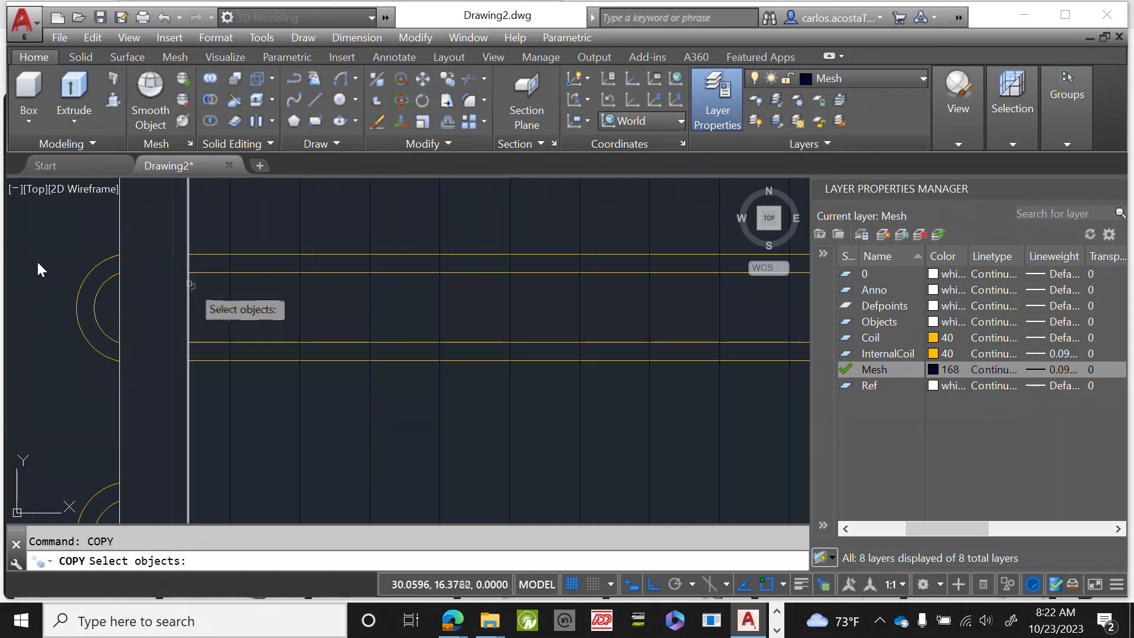
left_click(216, 383)
left_click(203, 241)
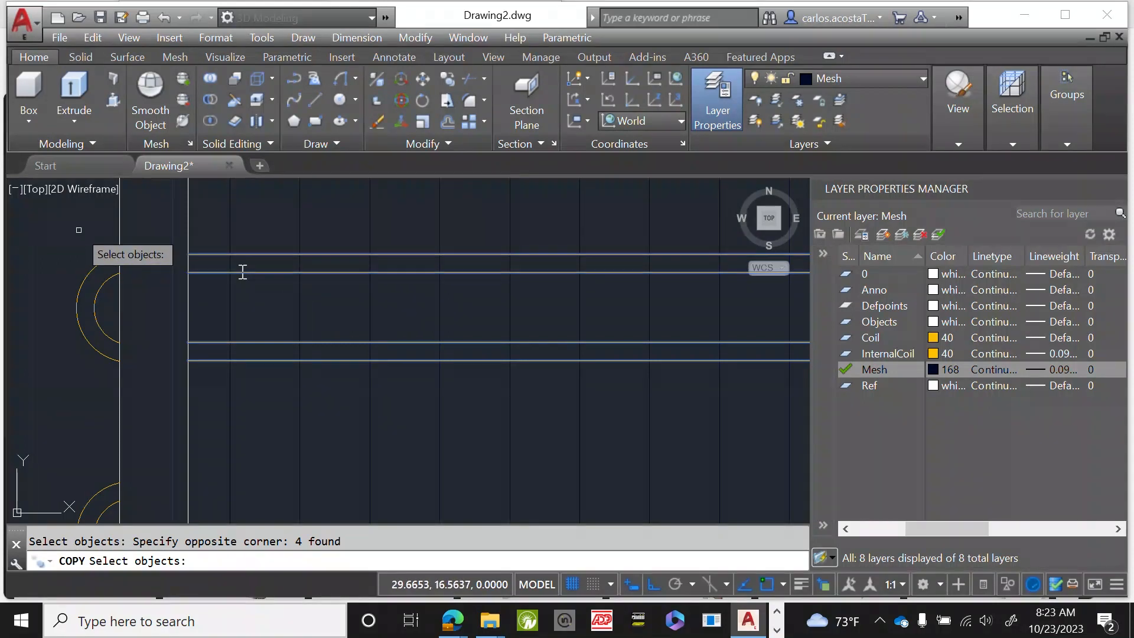
key("Return")
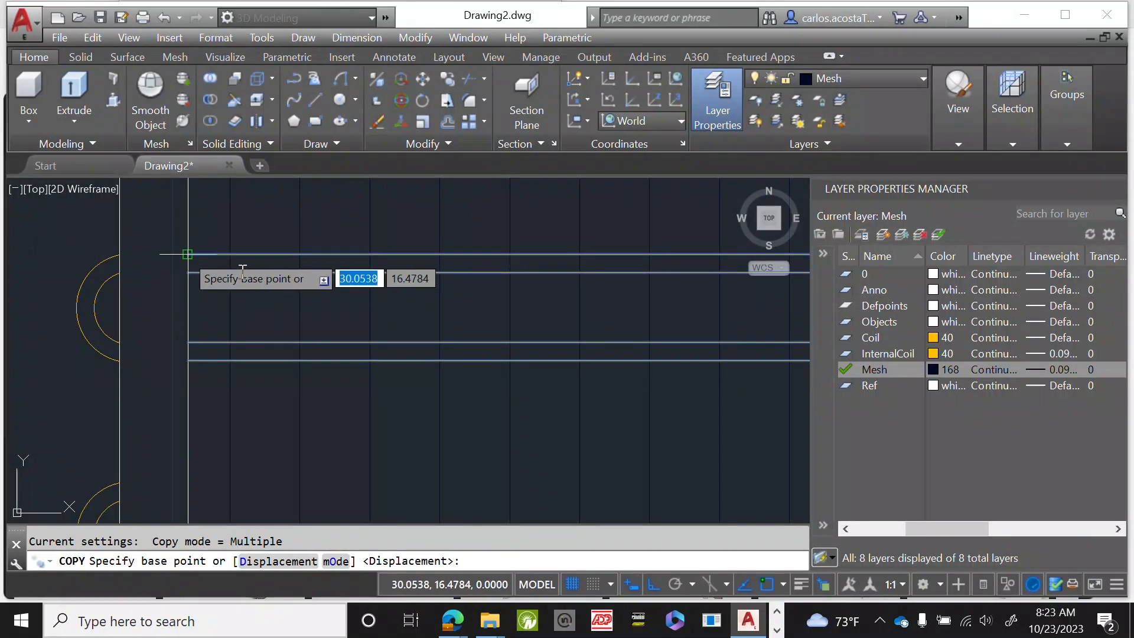
left_click(187, 254)
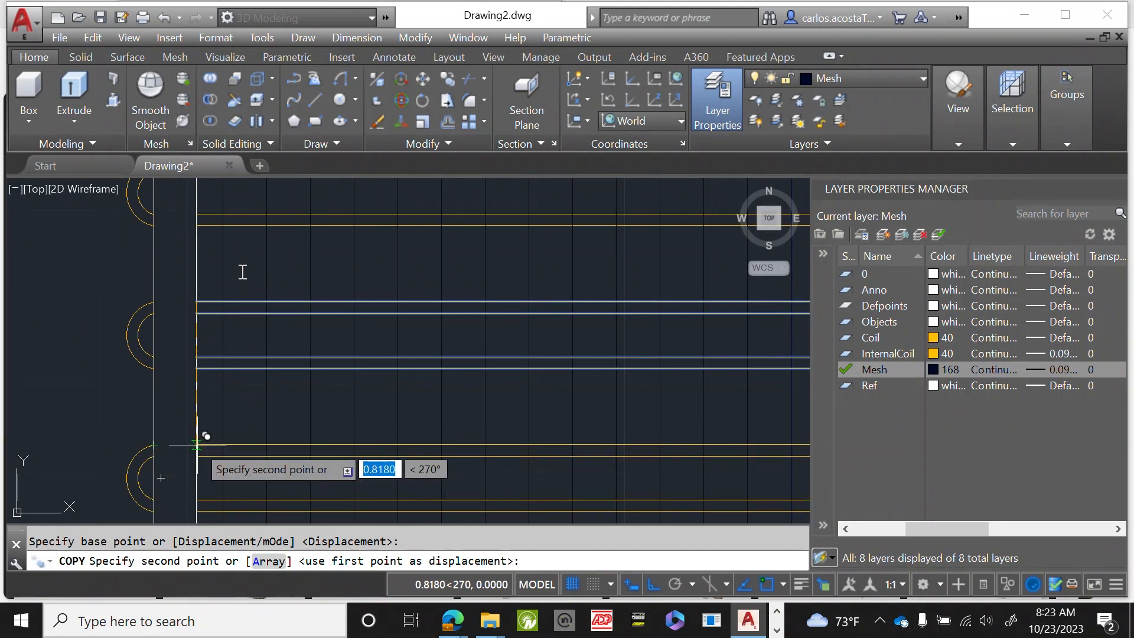
left_click(197, 444)
right_click(113, 173)
left_click(175, 188)
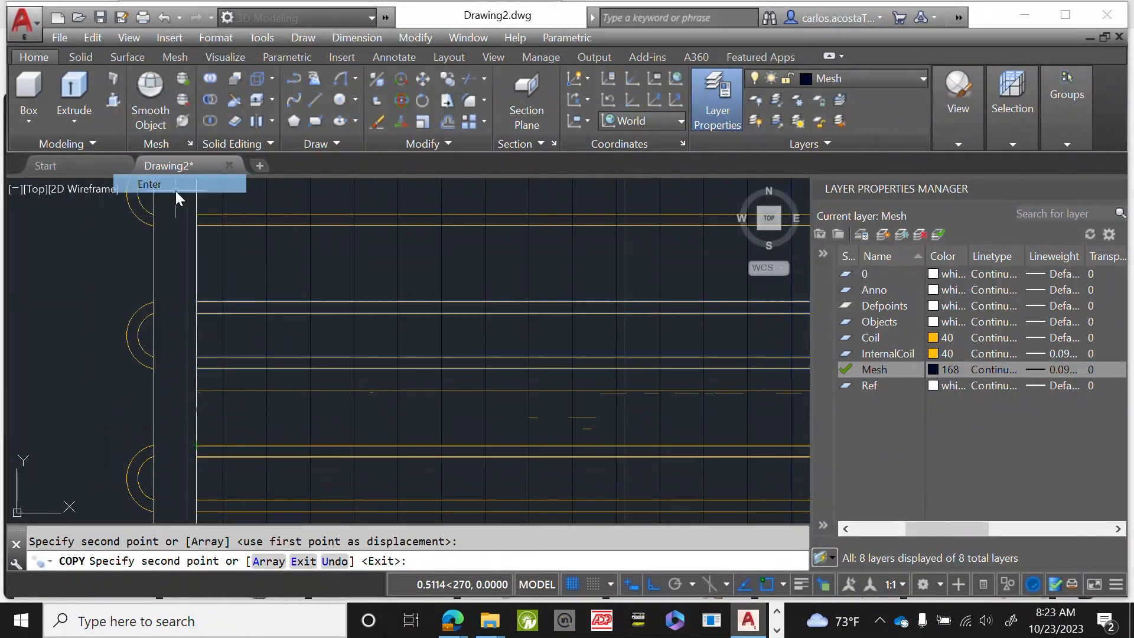
Examine the three sets of internal tube lines and the vertical mesh across the upper part of the coil.
scroll(91, 347, "down", 5)
scroll(268, 332, "down", 2)
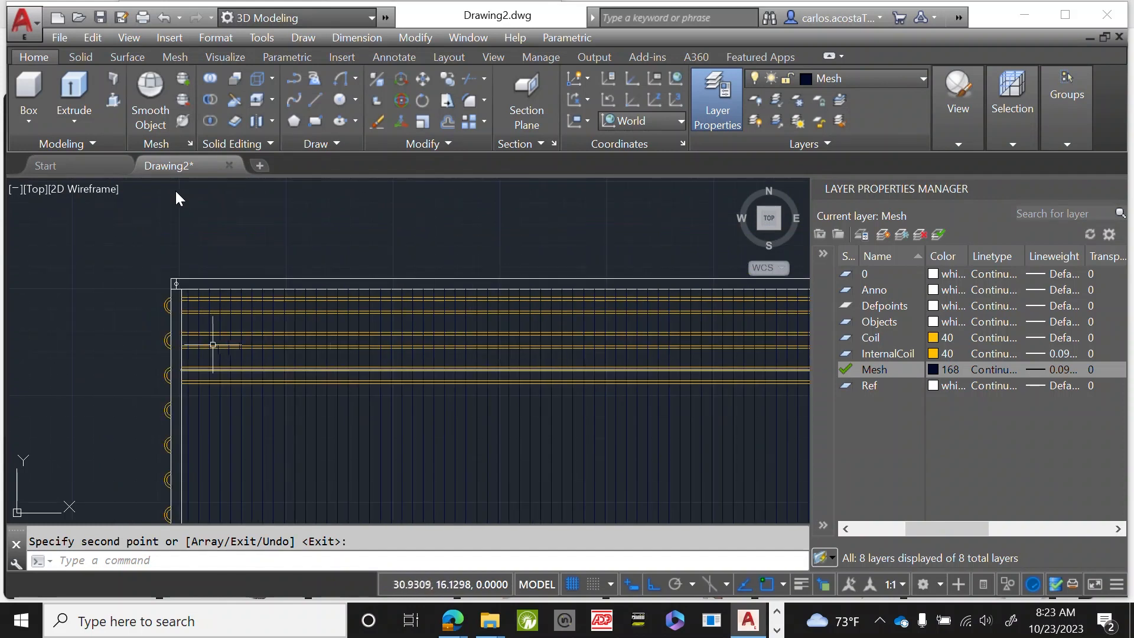
scroll(212, 345, "down", 2)
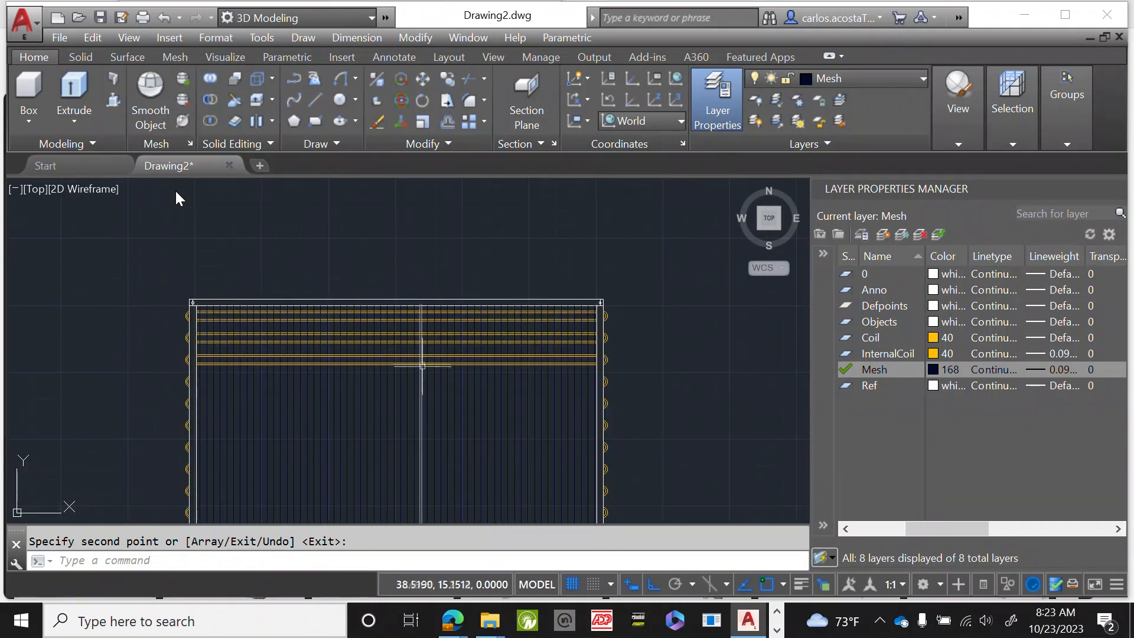
scroll(422, 366, "up", 2)
scroll(342, 369, "up", 2)
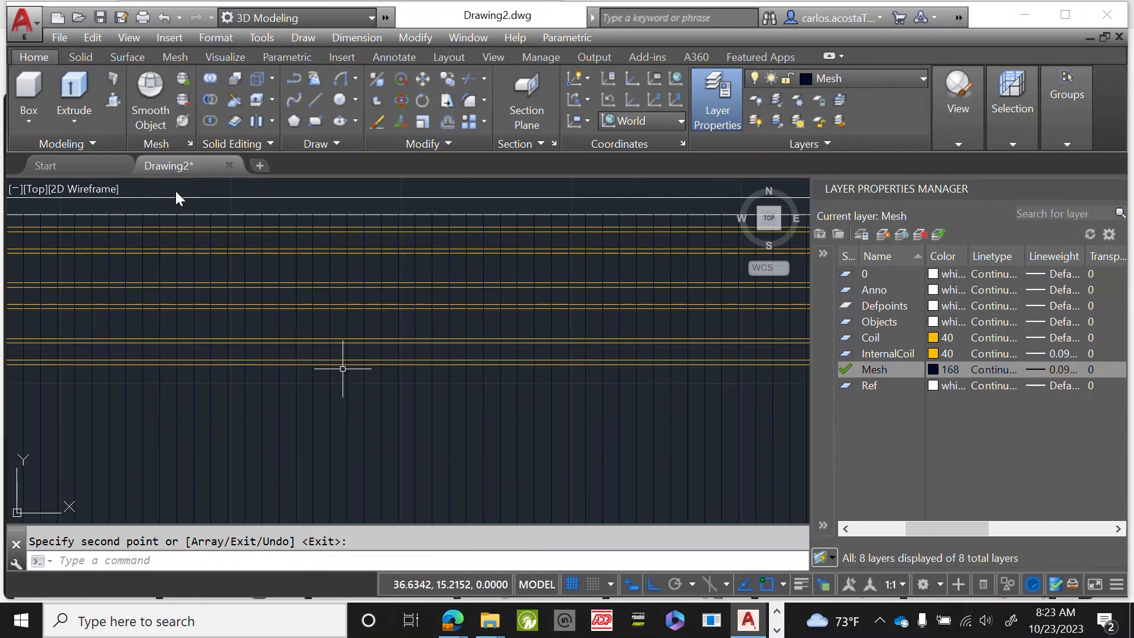
scroll(480, 405, "down", 2)
scroll(481, 413, "up", 2)
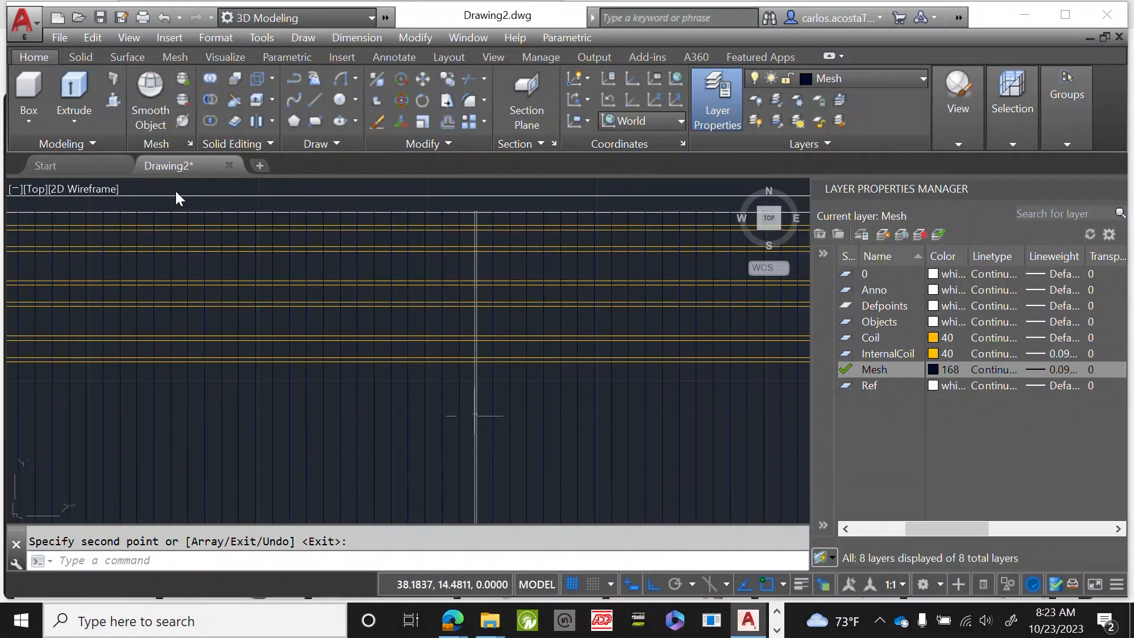
scroll(467, 414, "down", 2)
scroll(346, 239, "down", 1)
scroll(404, 377, "up", 3)
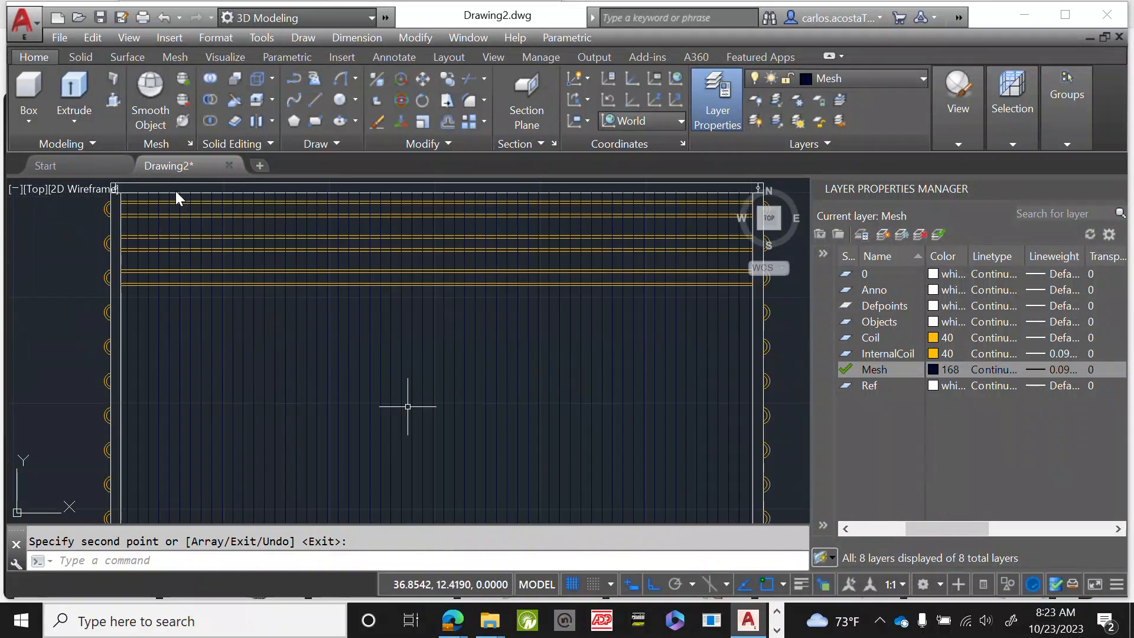
scroll(323, 242, "up", 5)
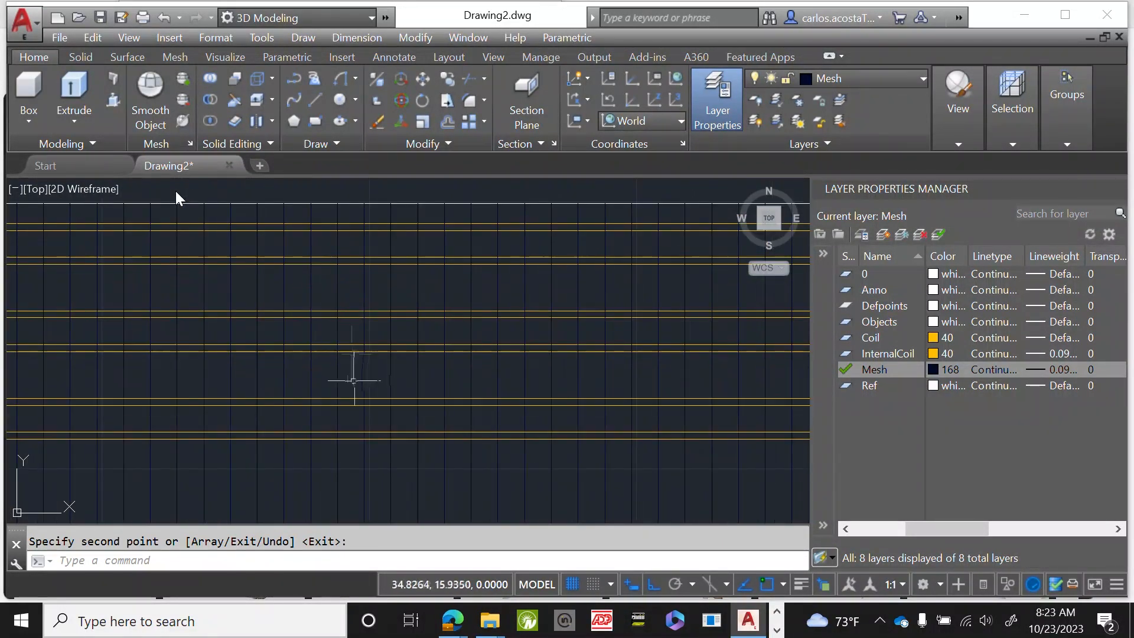
scroll(397, 337, "down", 3)
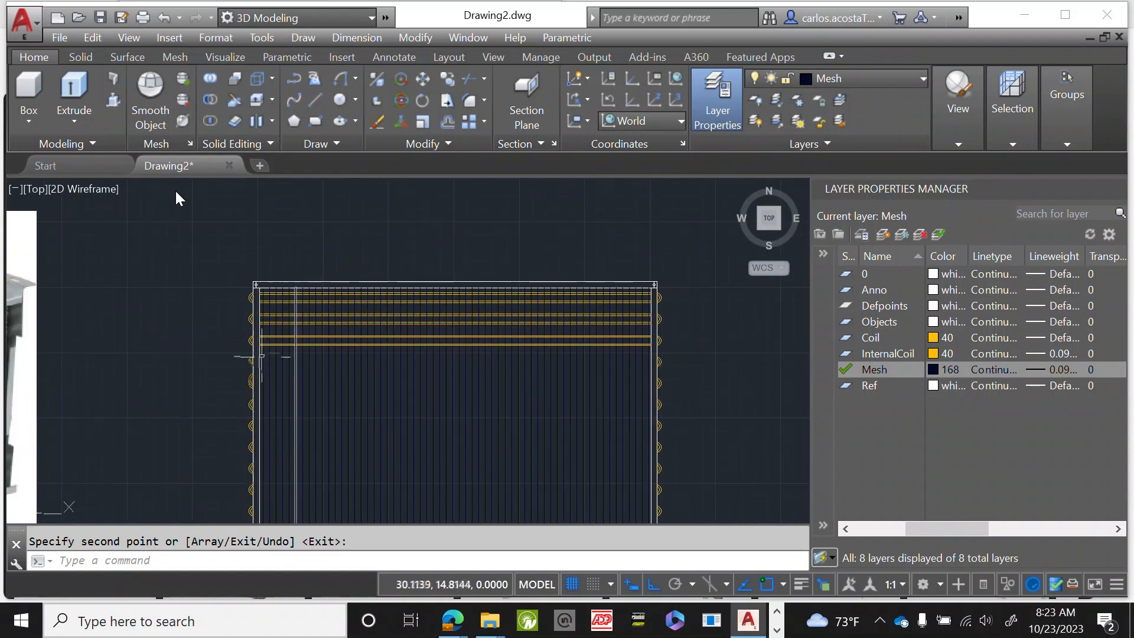
scroll(265, 351, "up", 4)
scroll(265, 351, "down", 4)
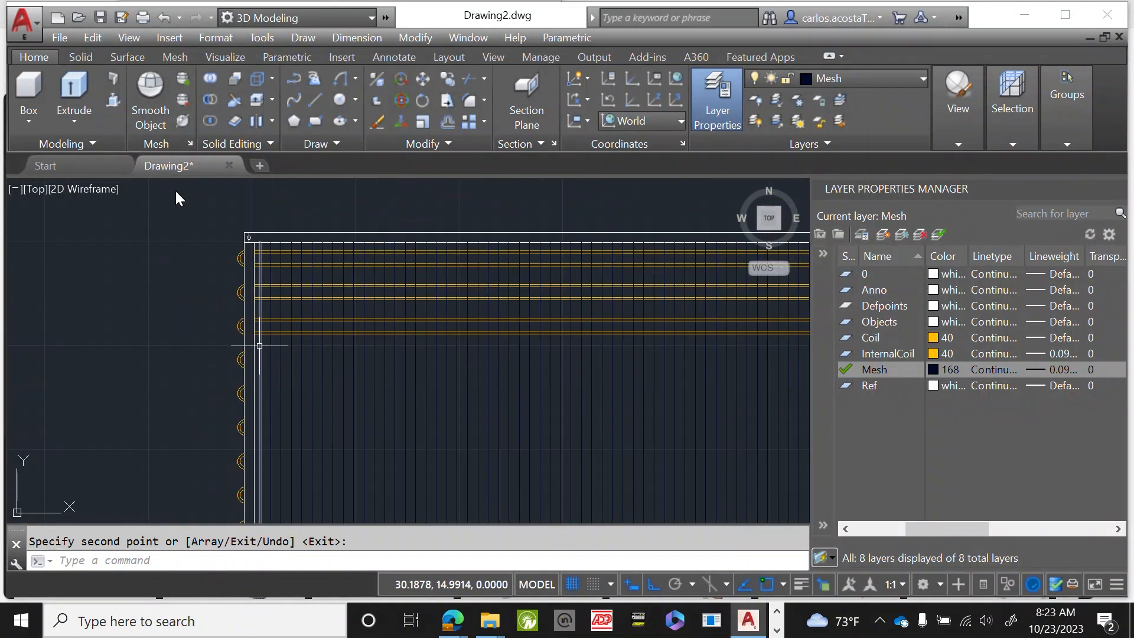
scroll(142, 312, "down", 2)
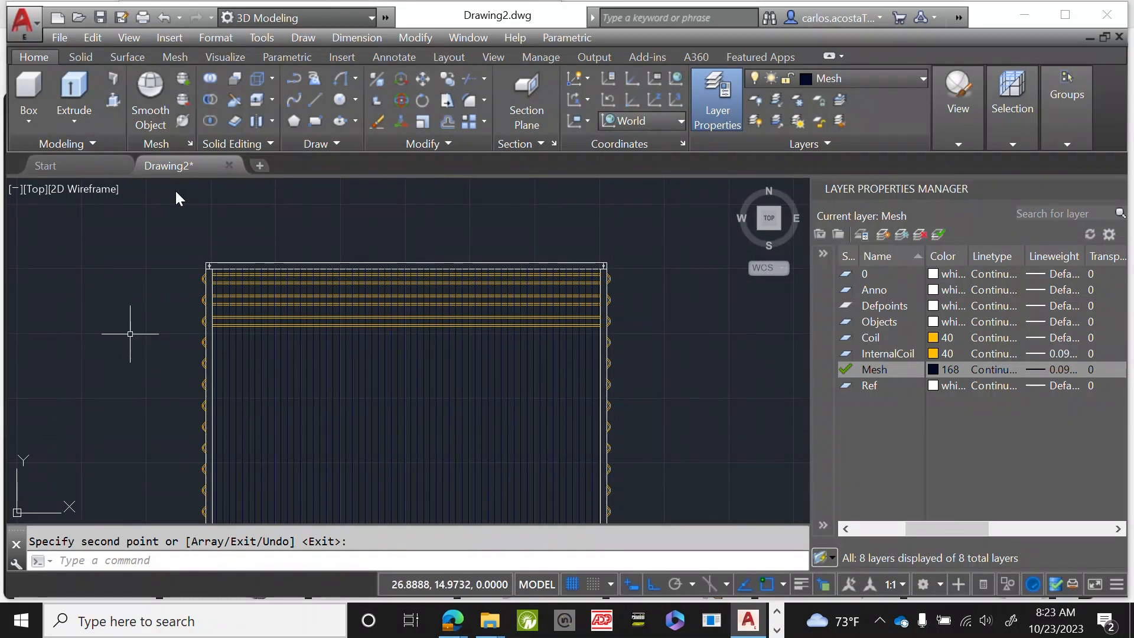
scroll(412, 325, "up", 5)
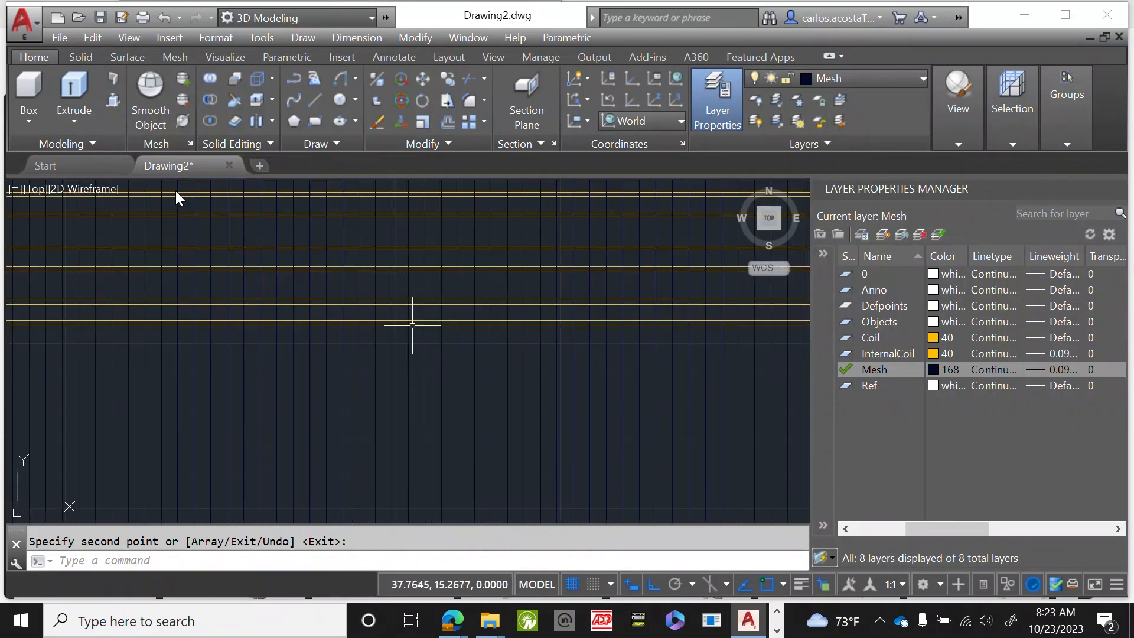
scroll(484, 335, "up", 2)
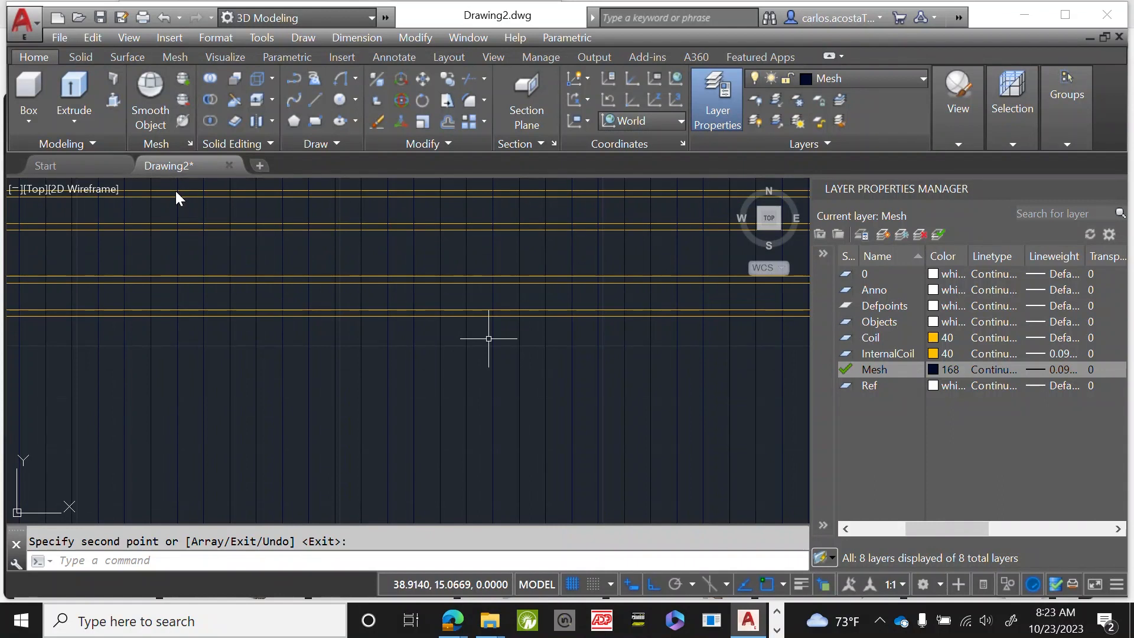
Undo the last copy of the four internal tube lines at the third coil bend.
scroll(489, 337, "down", 4)
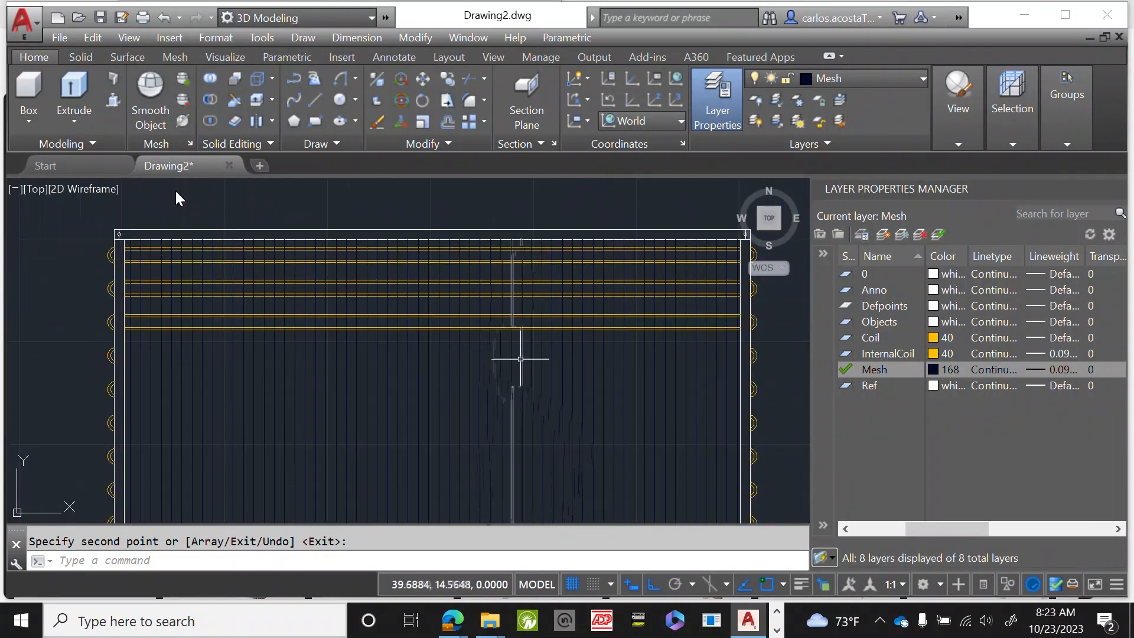
scroll(502, 345, "down", 2)
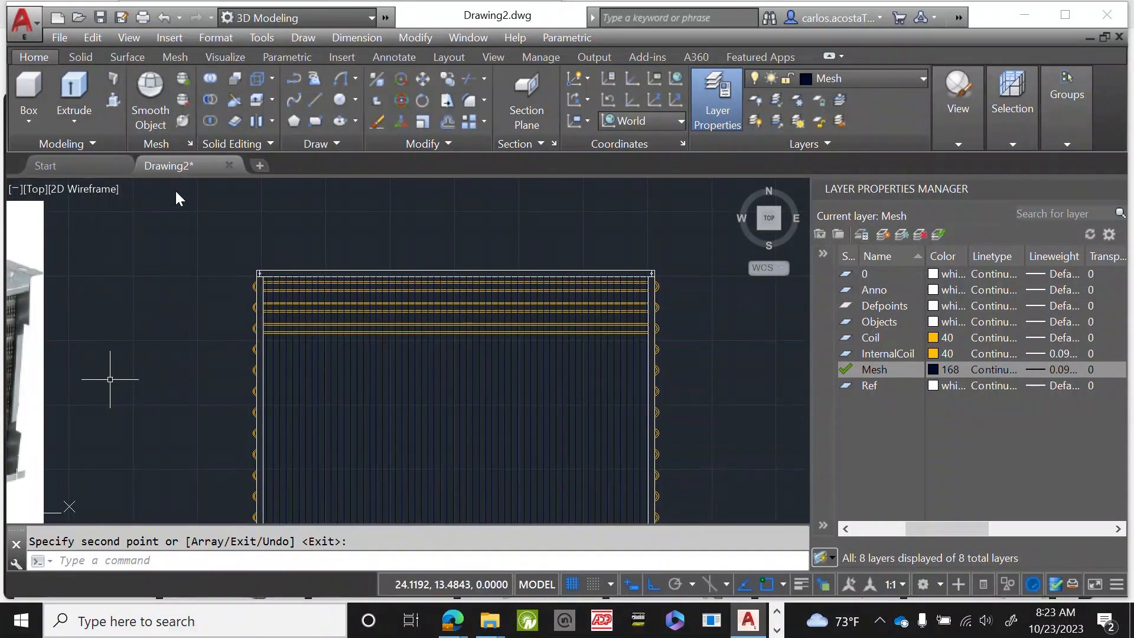
scroll(563, 306, "up", 3)
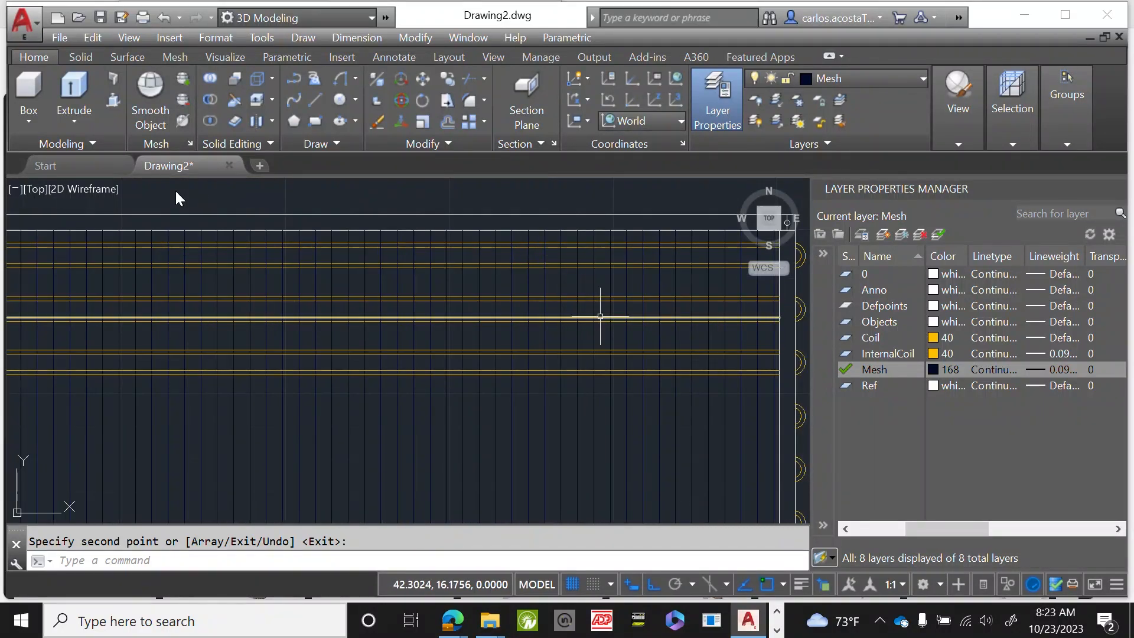
scroll(600, 315, "down", 2)
scroll(591, 284, "up", 4)
key("ctrl+z")
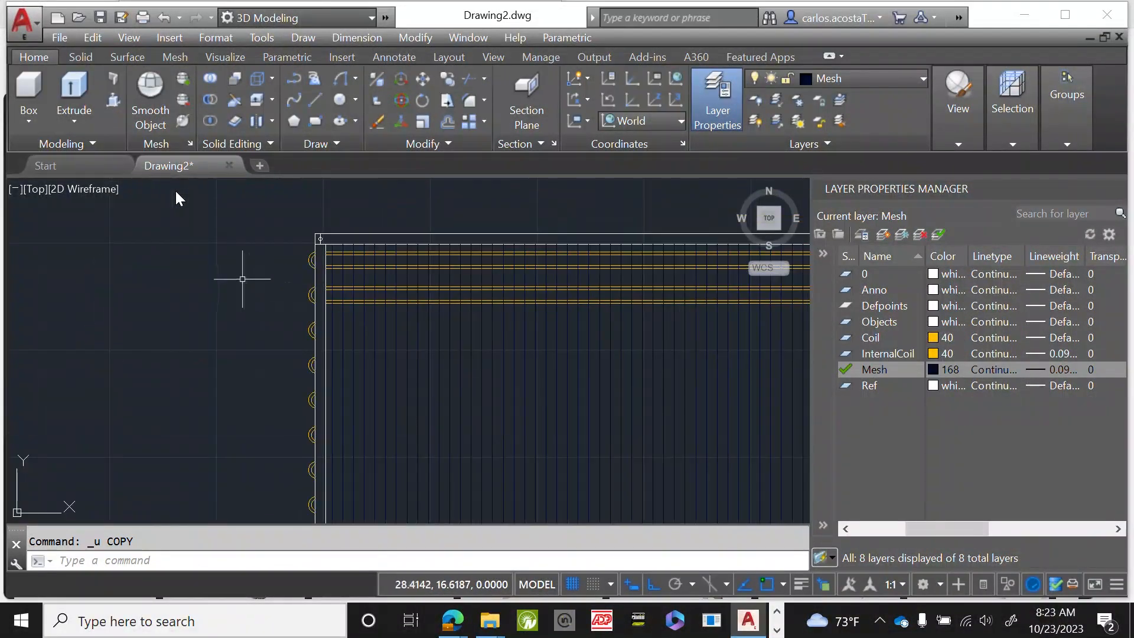
Make Ref the current layer for drawing a reference line.
scroll(224, 271, "down", 4)
scroll(238, 257, "up", 4)
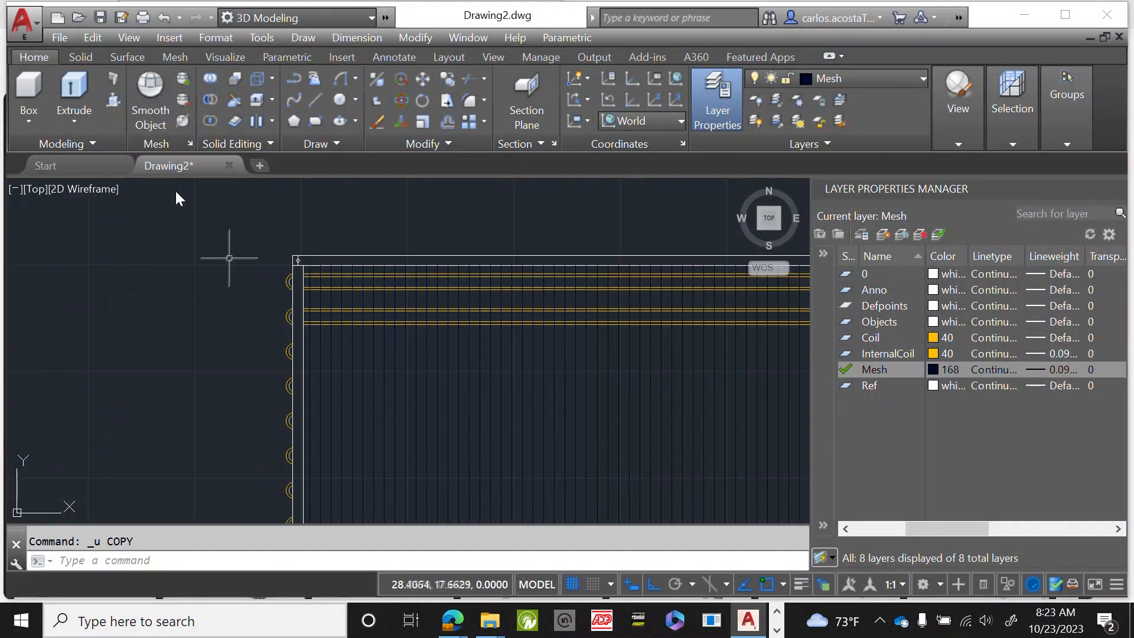
scroll(248, 311, "down", 2)
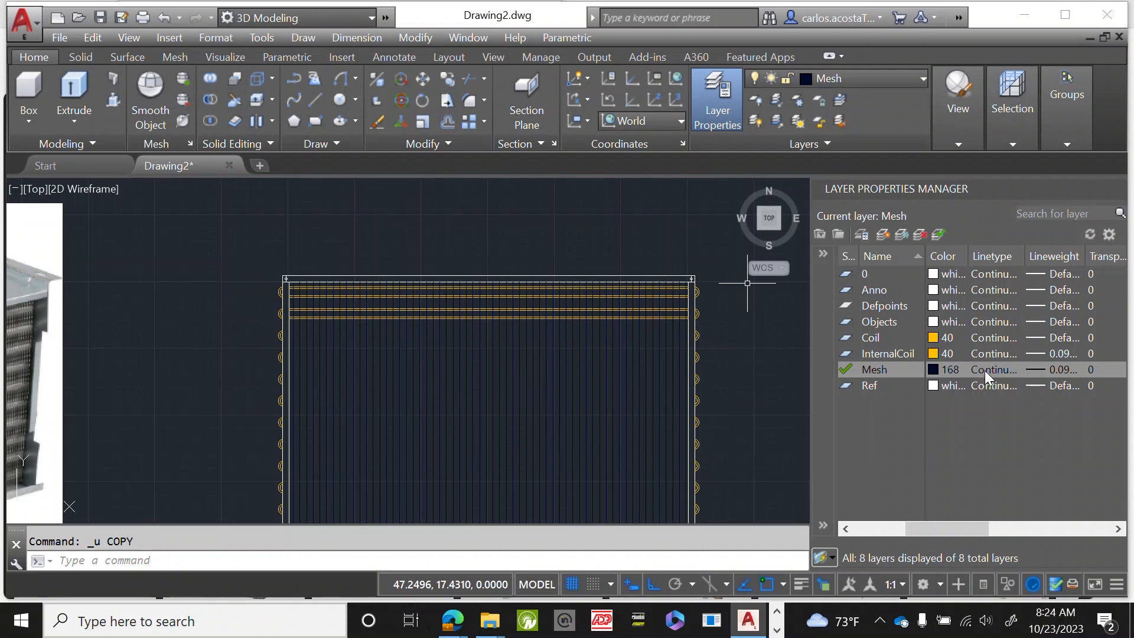
left_click(881, 386)
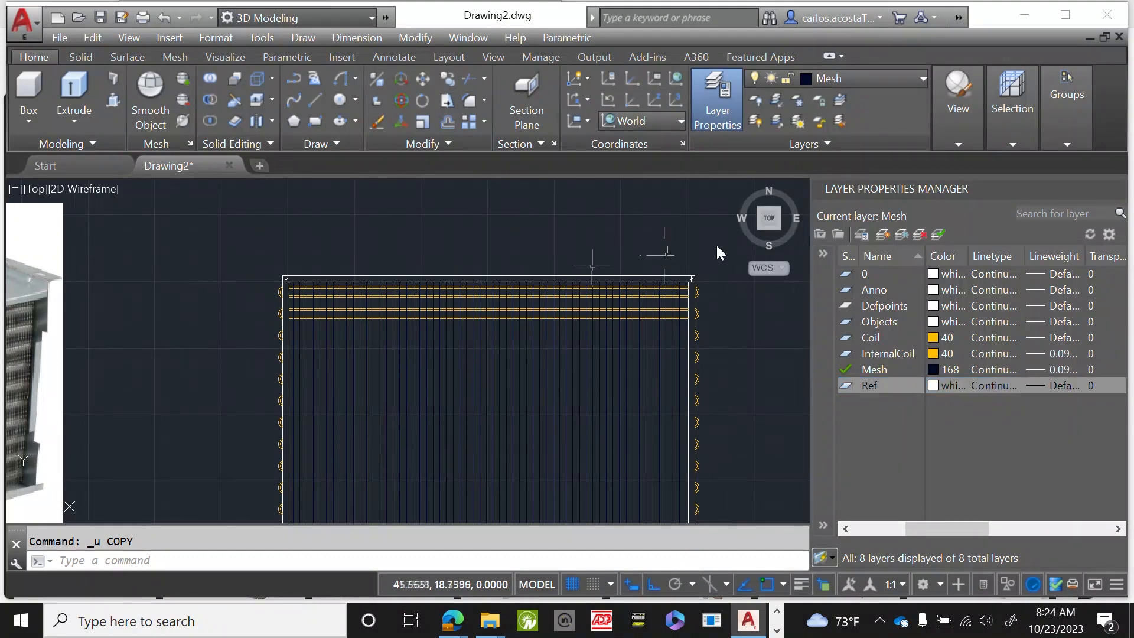
type("LINE")
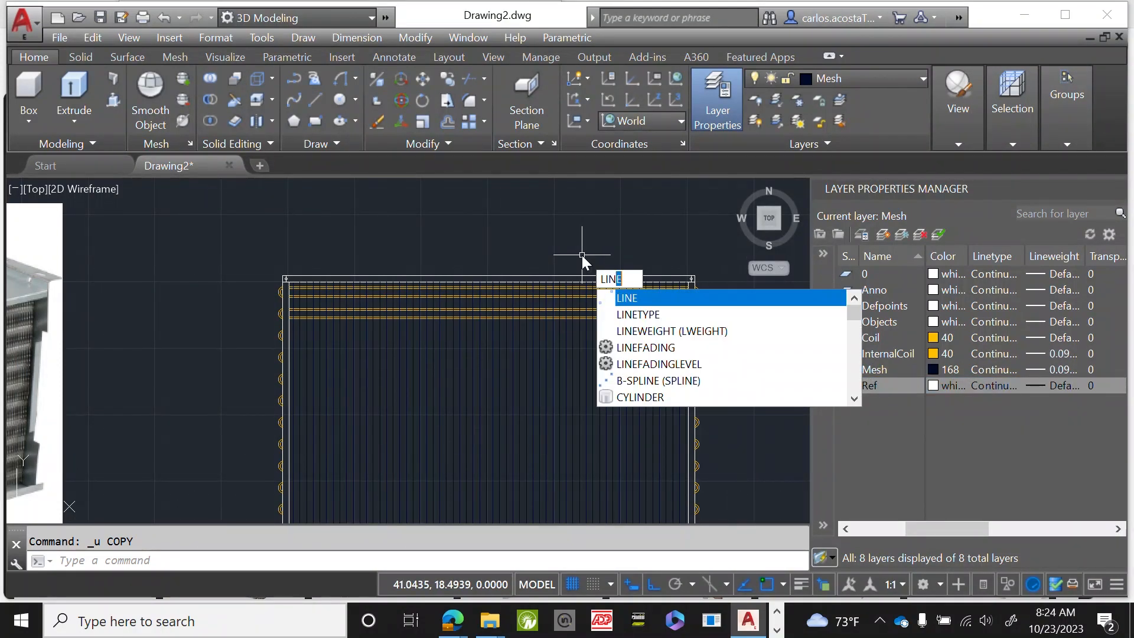
key("Return")
left_click(937, 234)
Draw a vertical reference line about 10.08 units long down the left rail's inner edge, between the top and bottom rails.
scroll(299, 296, "up", 4)
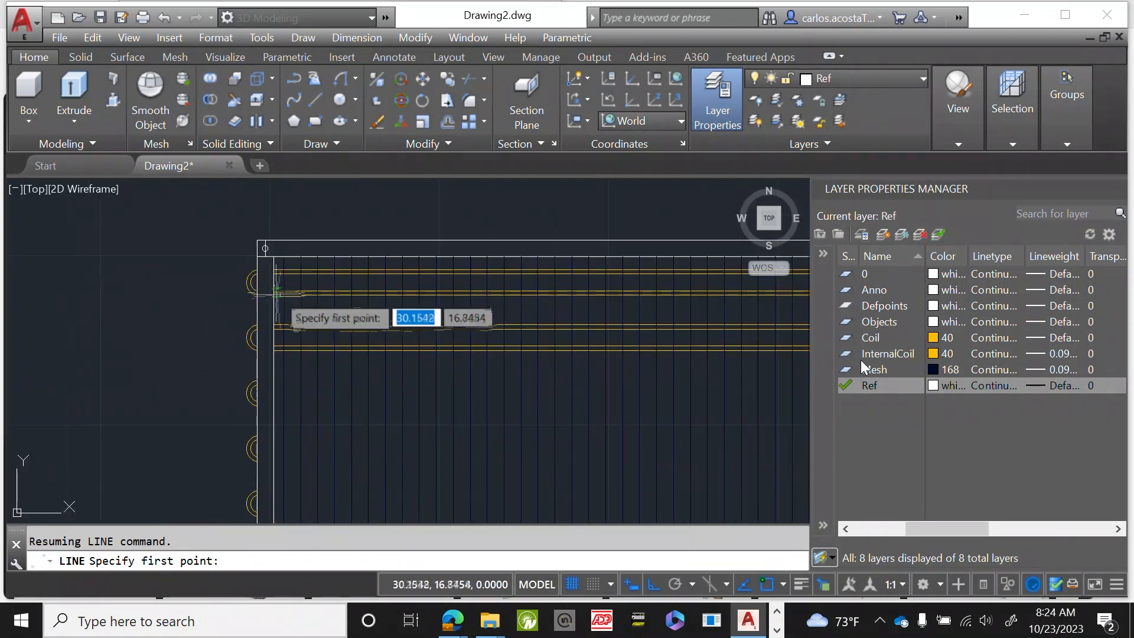
left_click(269, 204)
scroll(268, 205, "down", 4)
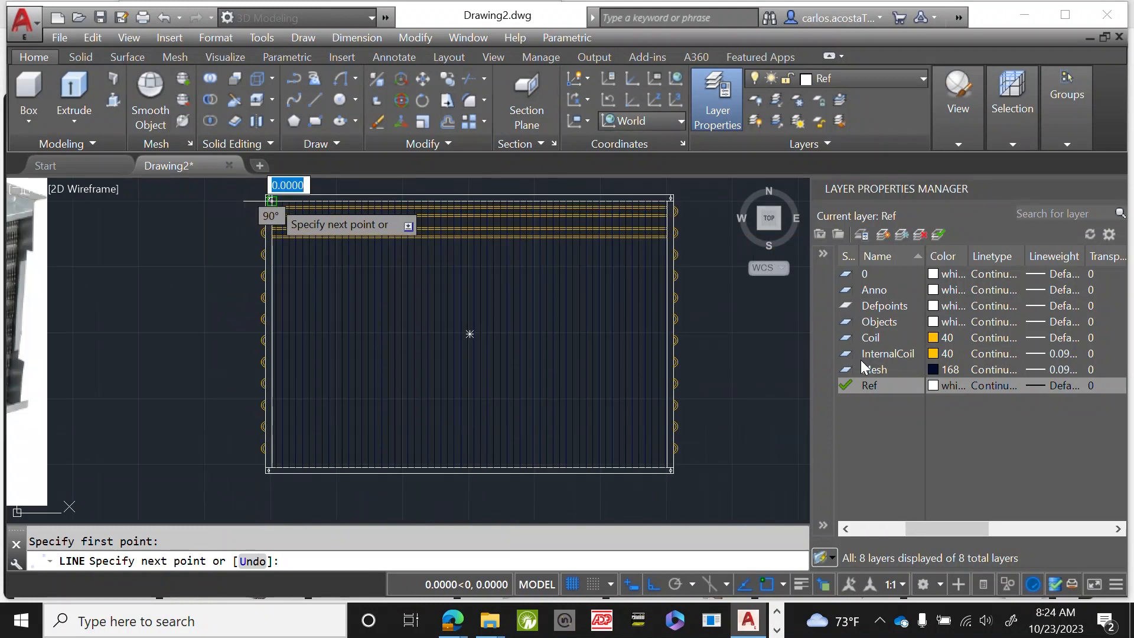
scroll(277, 466, "up", 3)
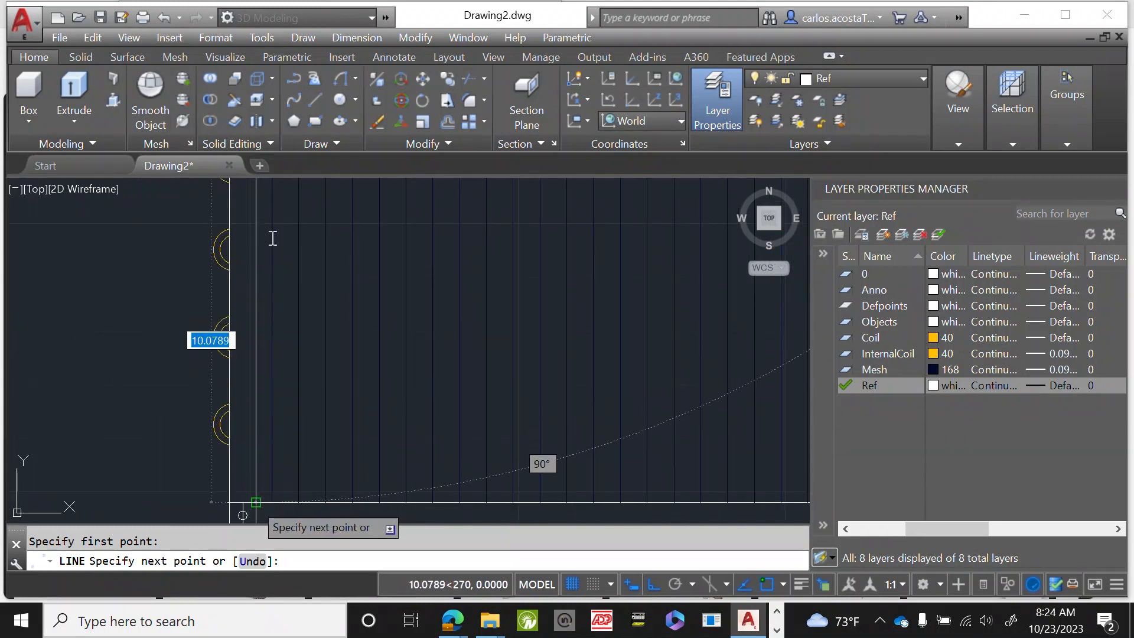
left_click(256, 502)
right_click(148, 417)
left_click(178, 428)
scroll(180, 431, "down", 3)
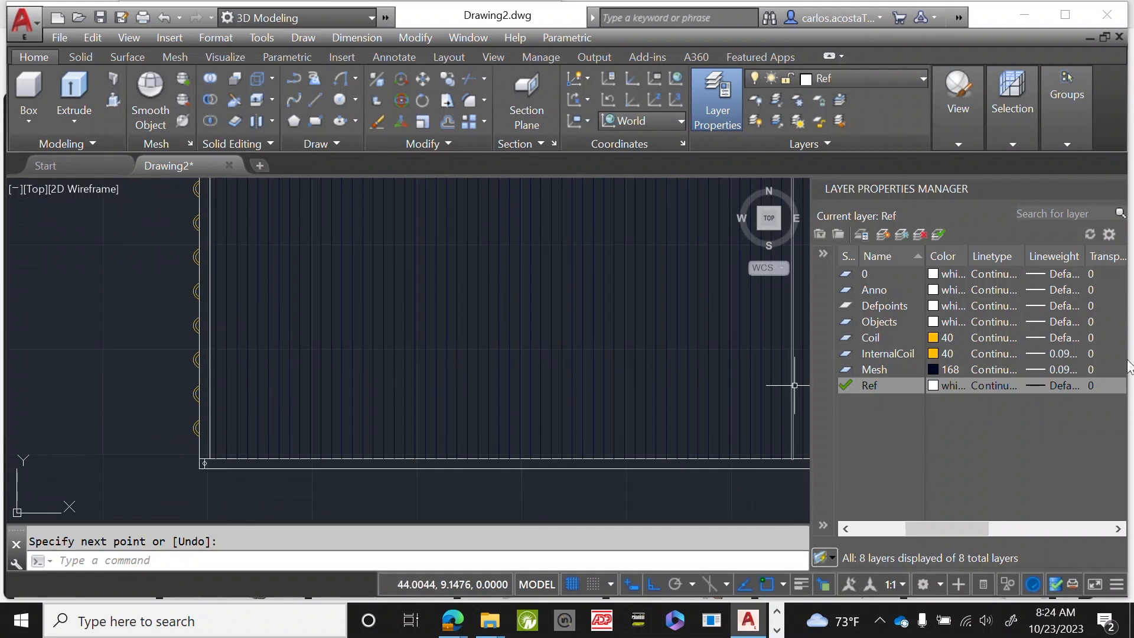
Make Mesh the current layer.
left_click(892, 372)
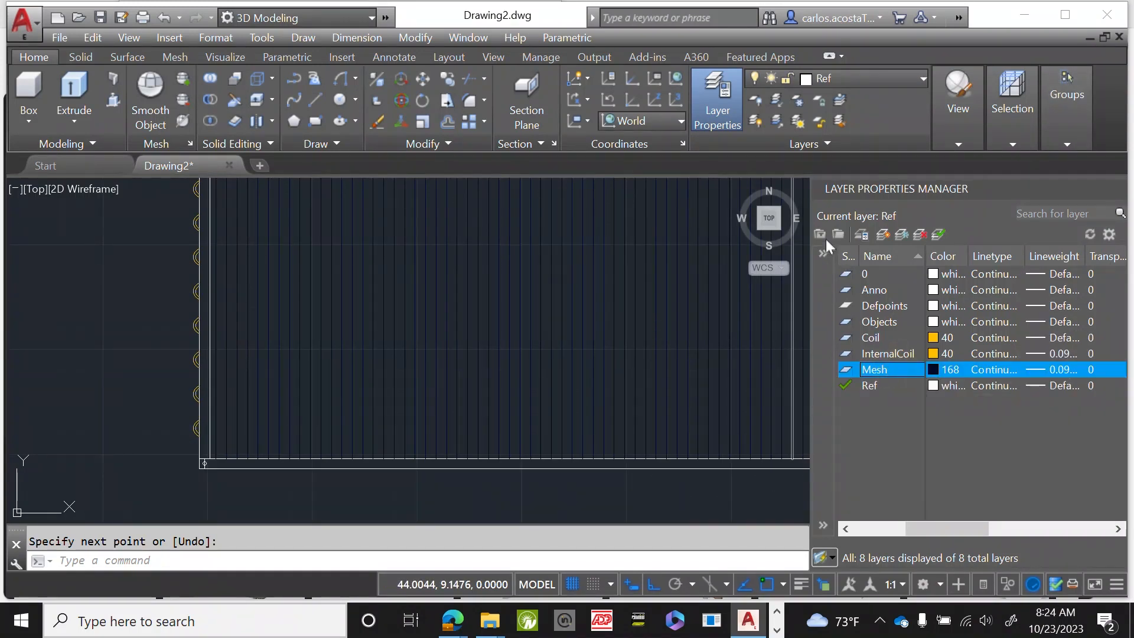
left_click(938, 235)
scroll(413, 486, "down", 3)
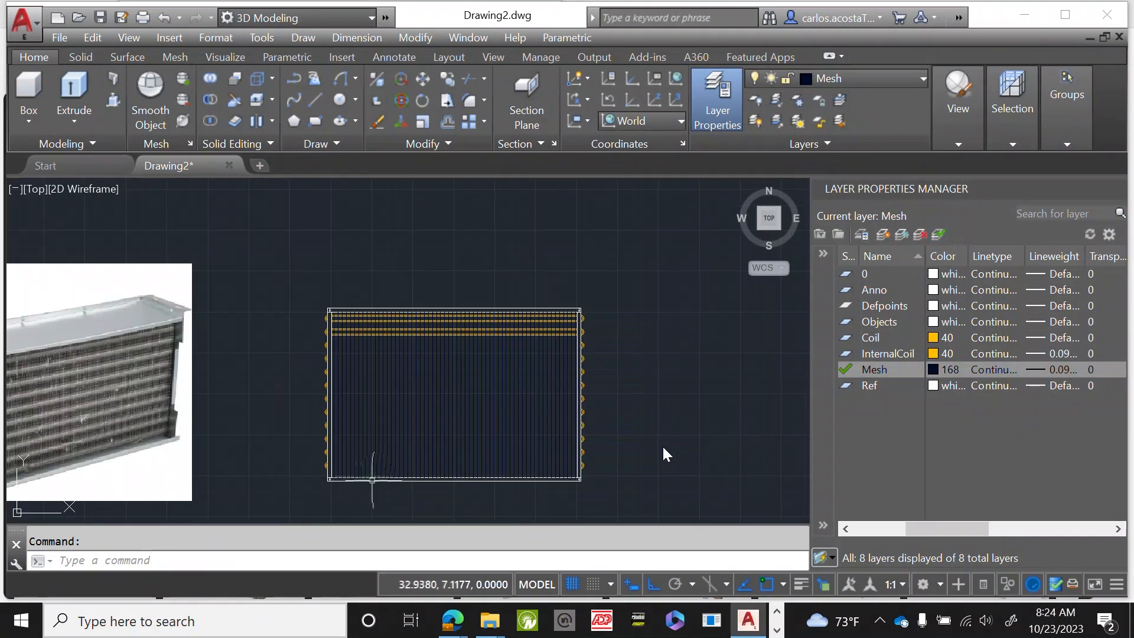
scroll(330, 348, "up", 5)
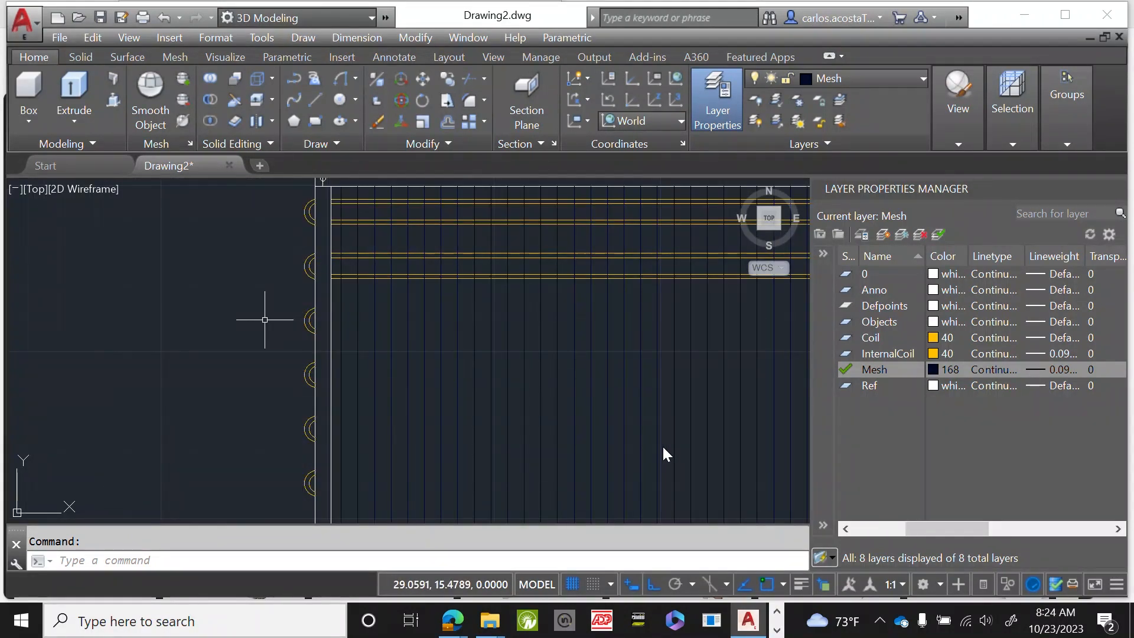
scroll(258, 316, "down", 3)
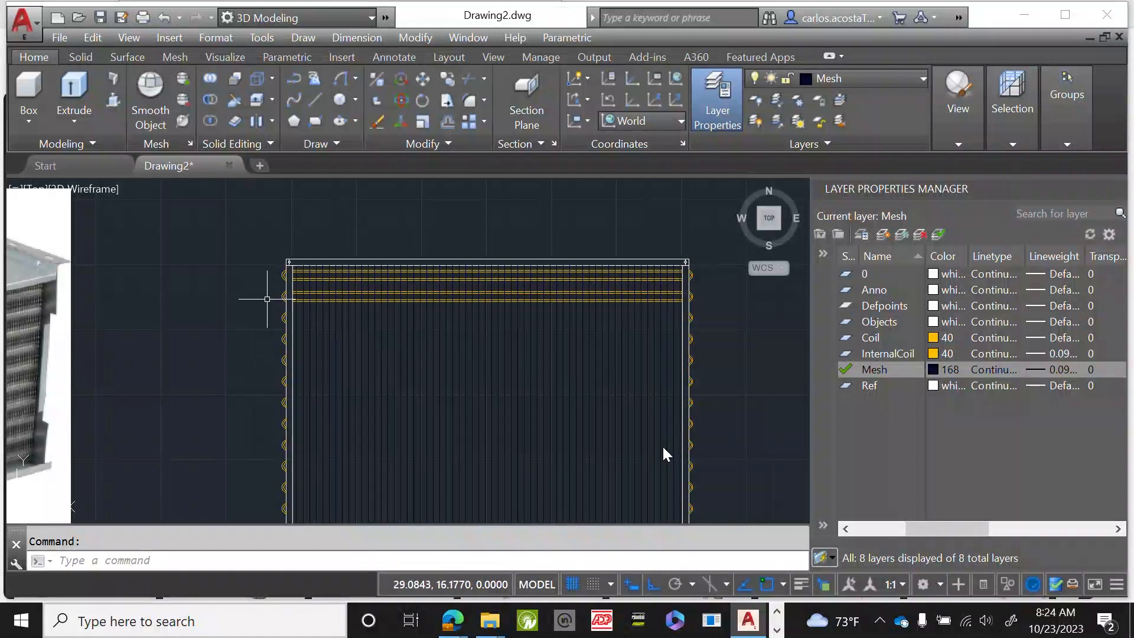
scroll(269, 296, "up", 3)
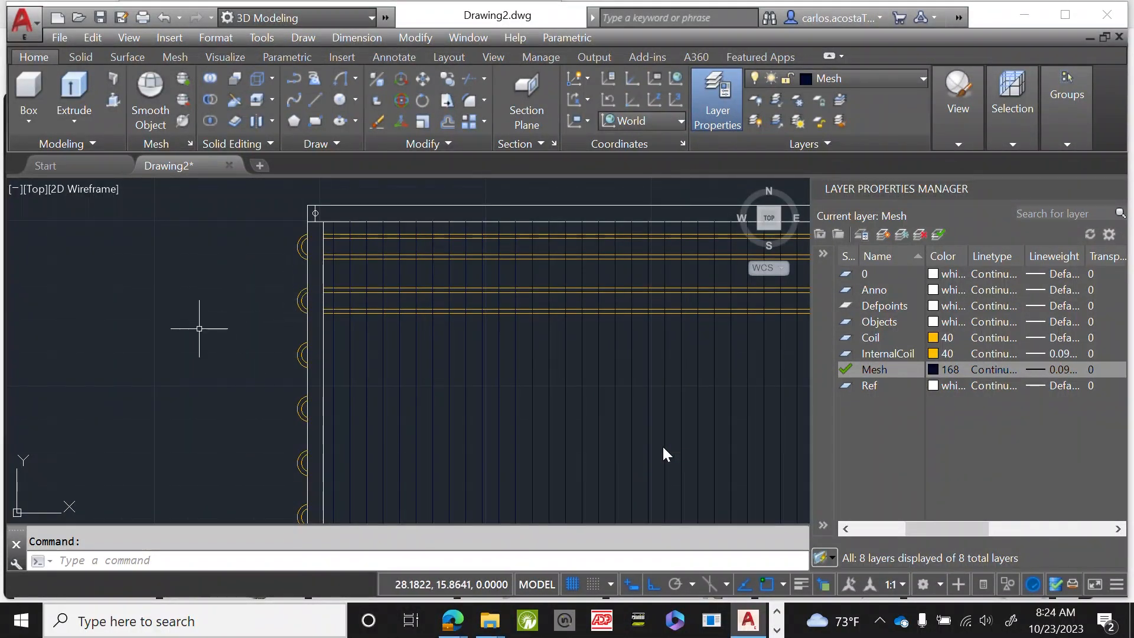
right_click(199, 328)
left_click(292, 46)
scroll(274, 351, "down", 2)
scroll(180, 301, "up", 5)
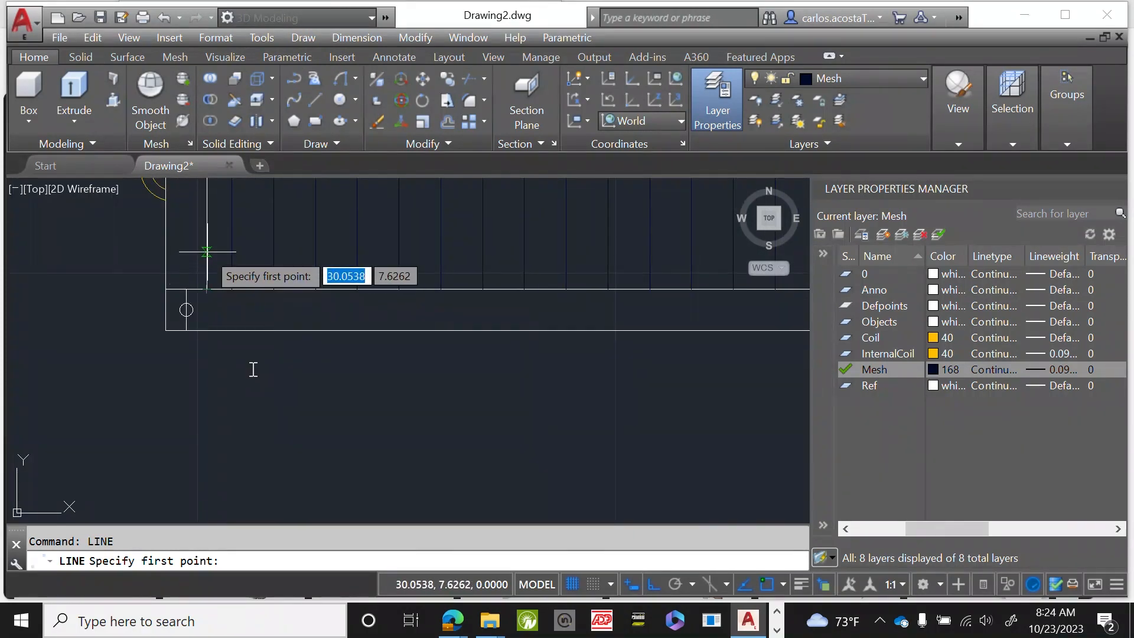
key("Escape")
left_click(204, 278)
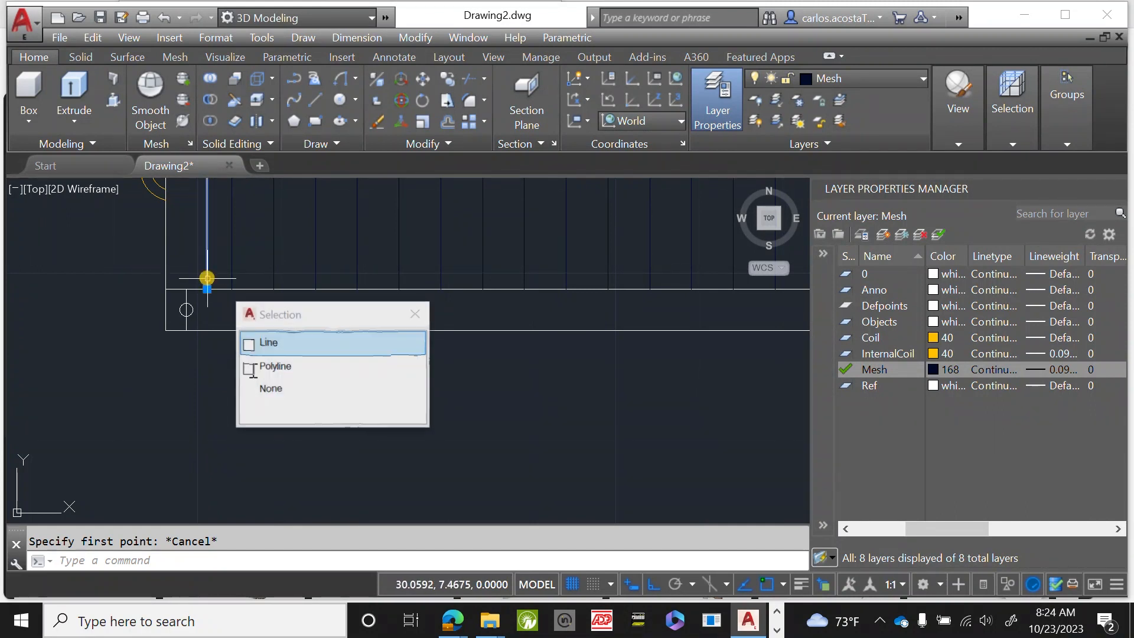
left_click(277, 341)
key("Escape")
Draw a 0.15-unit line straight up from the frame's lower-left inner corner.
scroll(167, 439, "down", 2)
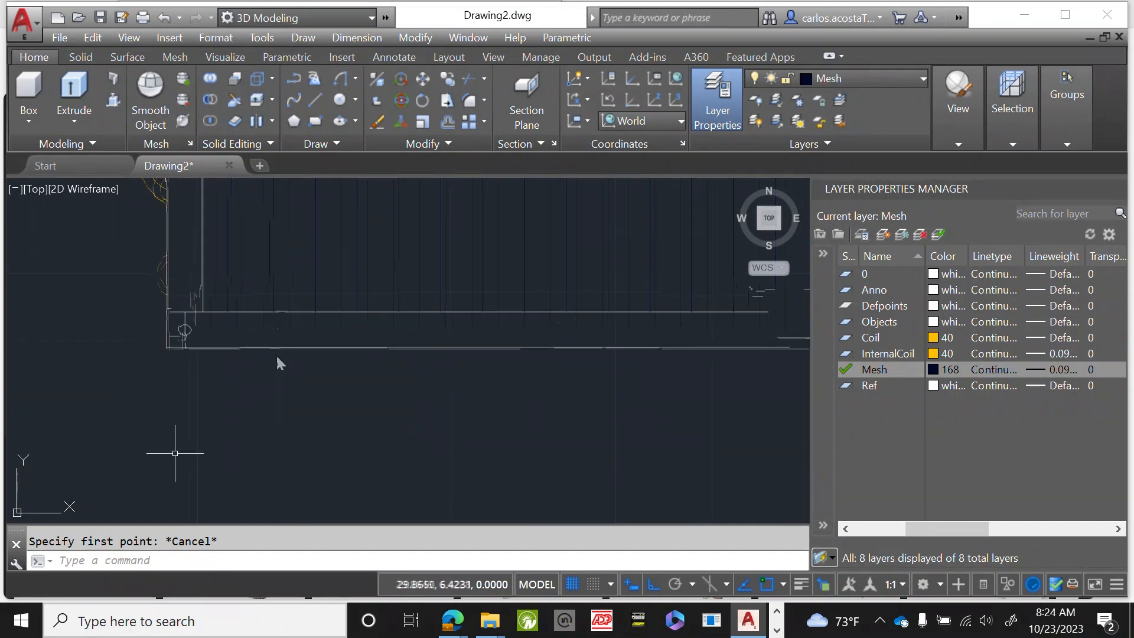
type("lin")
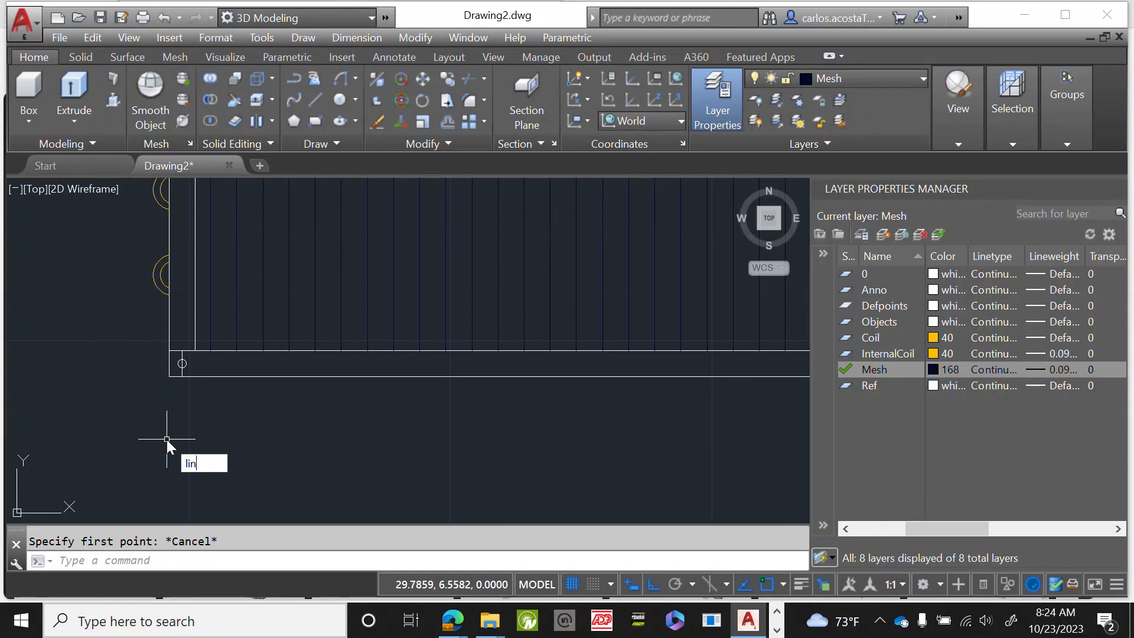
key("Return")
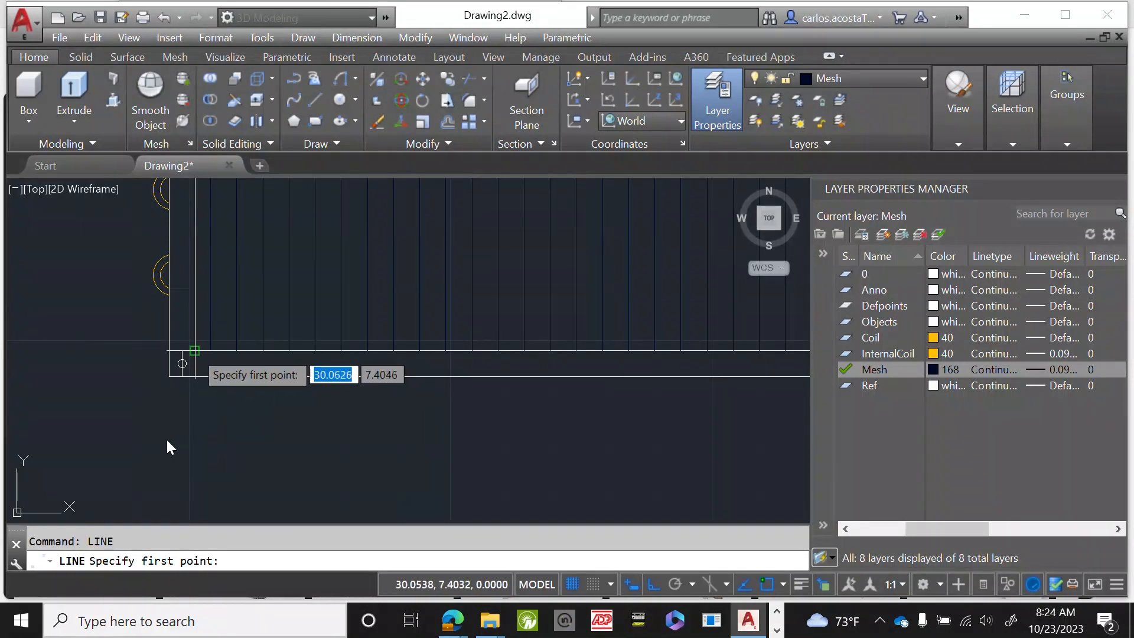
left_click(194, 350)
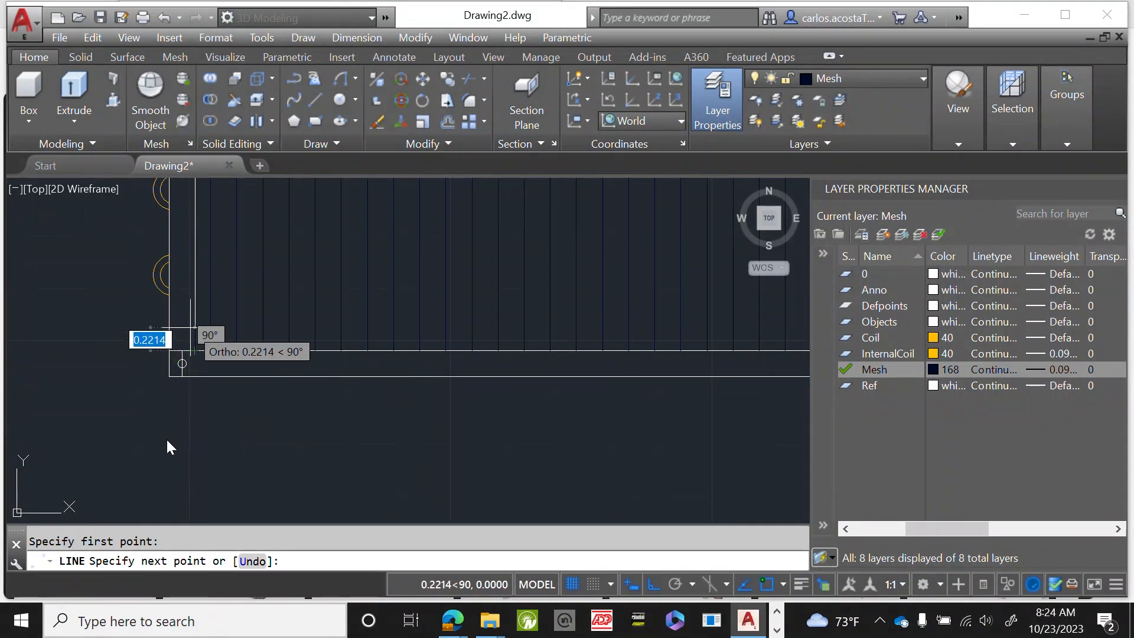
type("0.15")
key("Return")
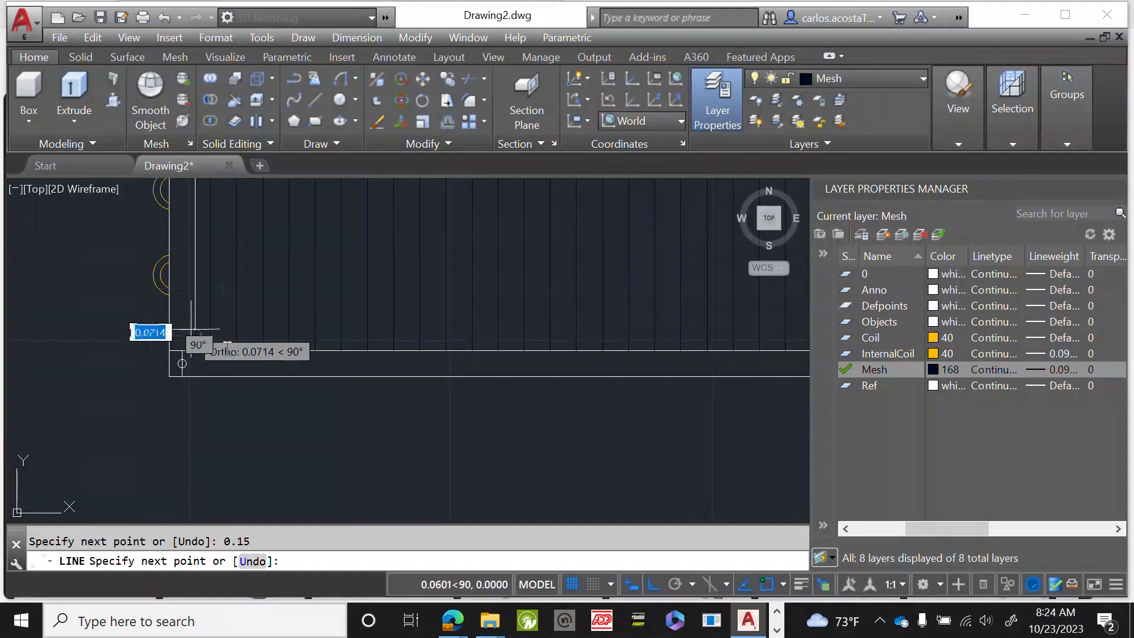
Continue the line horizontally about 15.13 units across the fins to just past the right rail's inner edge, then finish it.
scroll(301, 322, "down", 2)
scroll(320, 316, "down", 3)
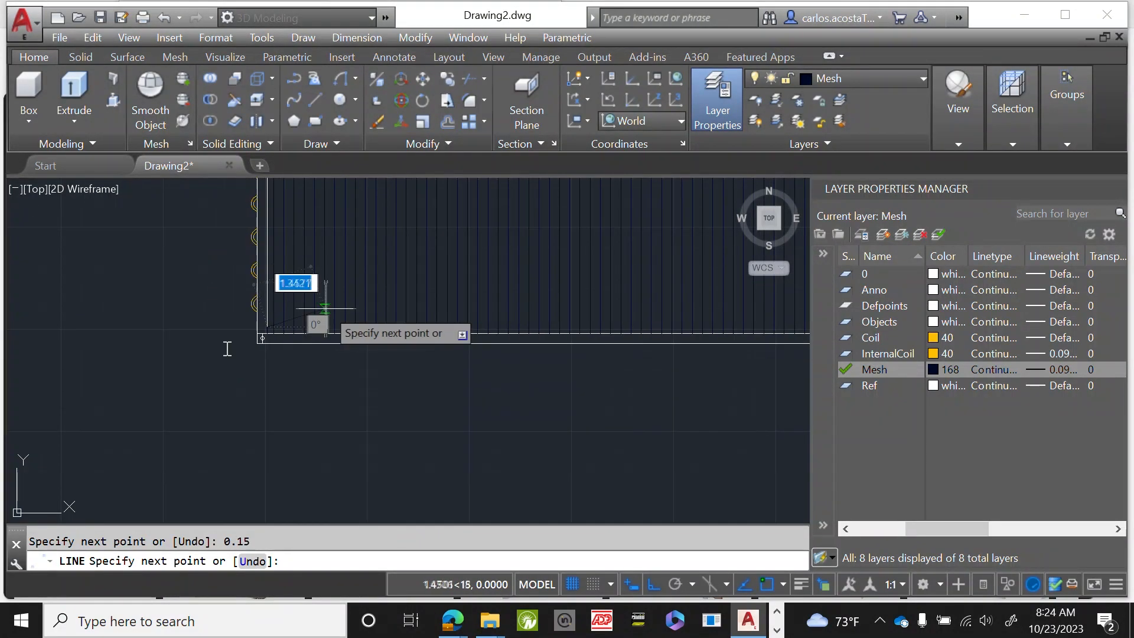
scroll(611, 314, "up", 2)
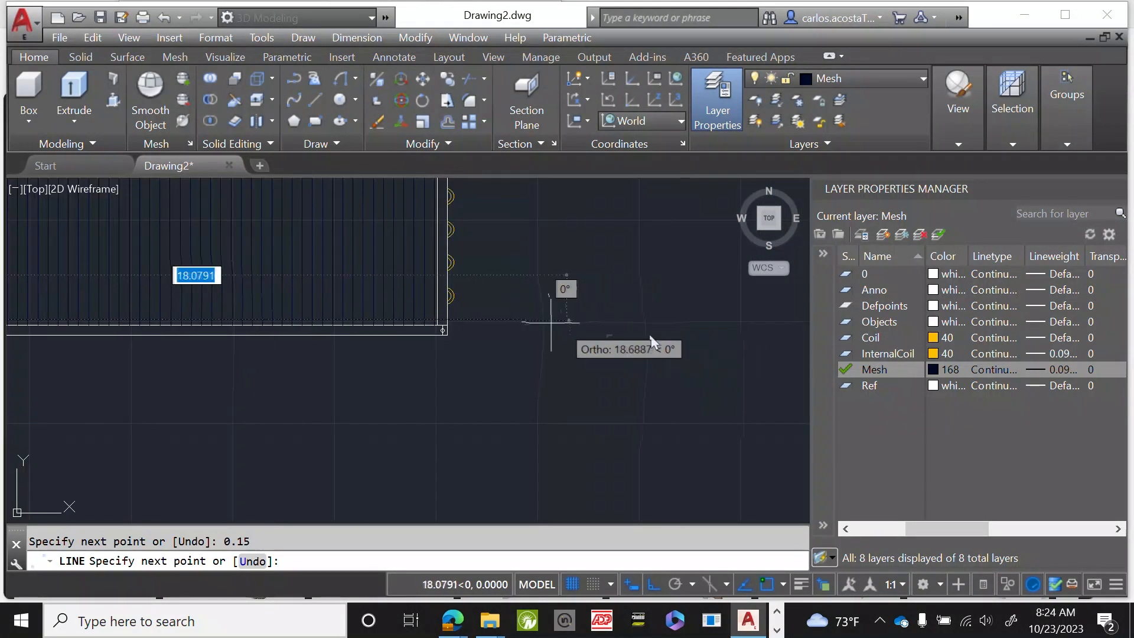
scroll(455, 289, "up", 2)
scroll(388, 323, "up", 3)
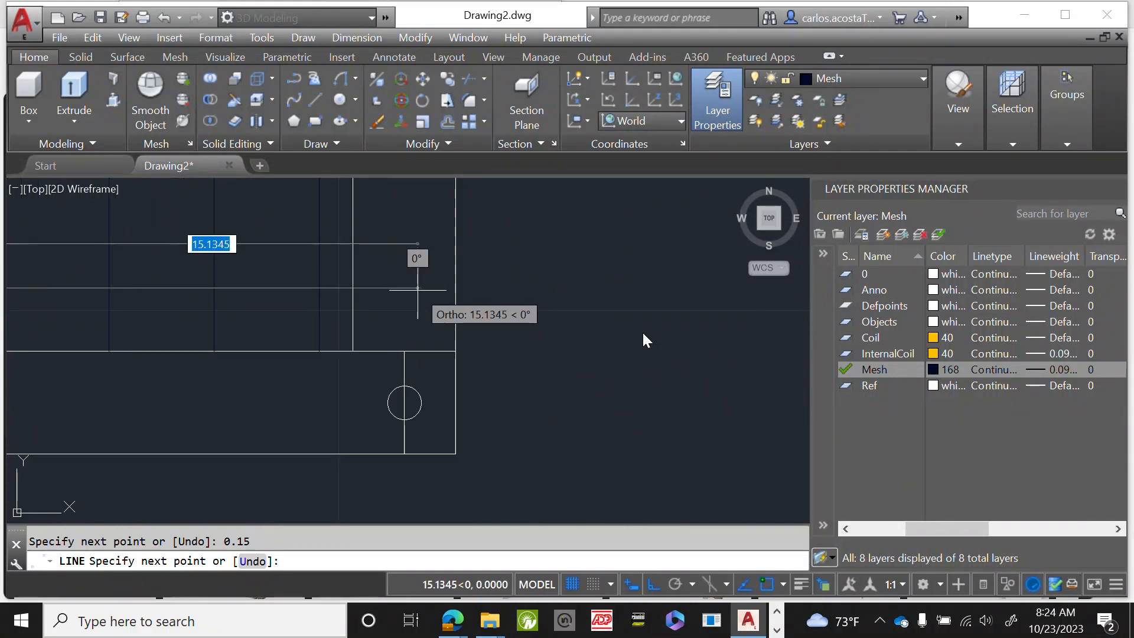
left_click(417, 289)
right_click(601, 324)
left_click(646, 335)
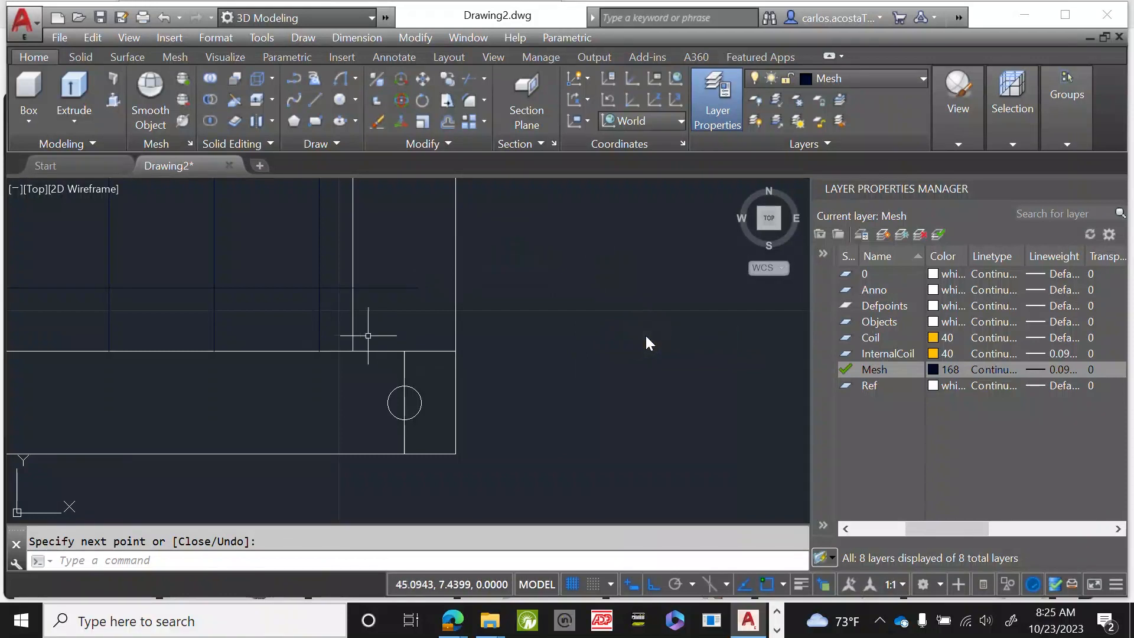
Trim the horizontal mesh line's overhang back to the right rail's inner edge.
type("trim")
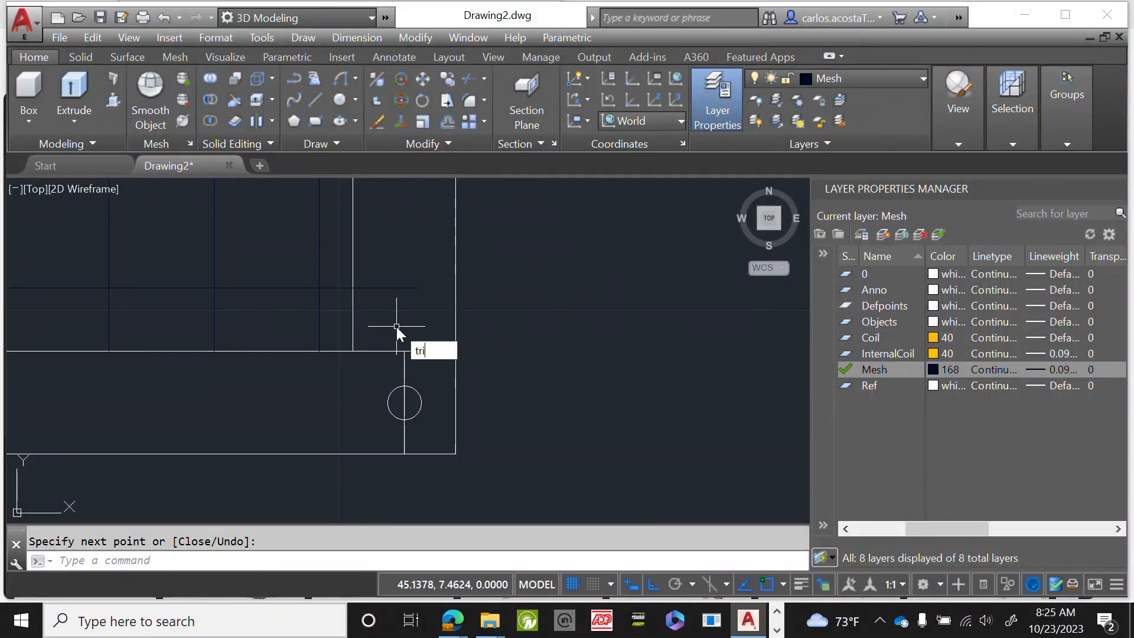
key("Return")
left_click(353, 309)
key("Return")
left_click(416, 308)
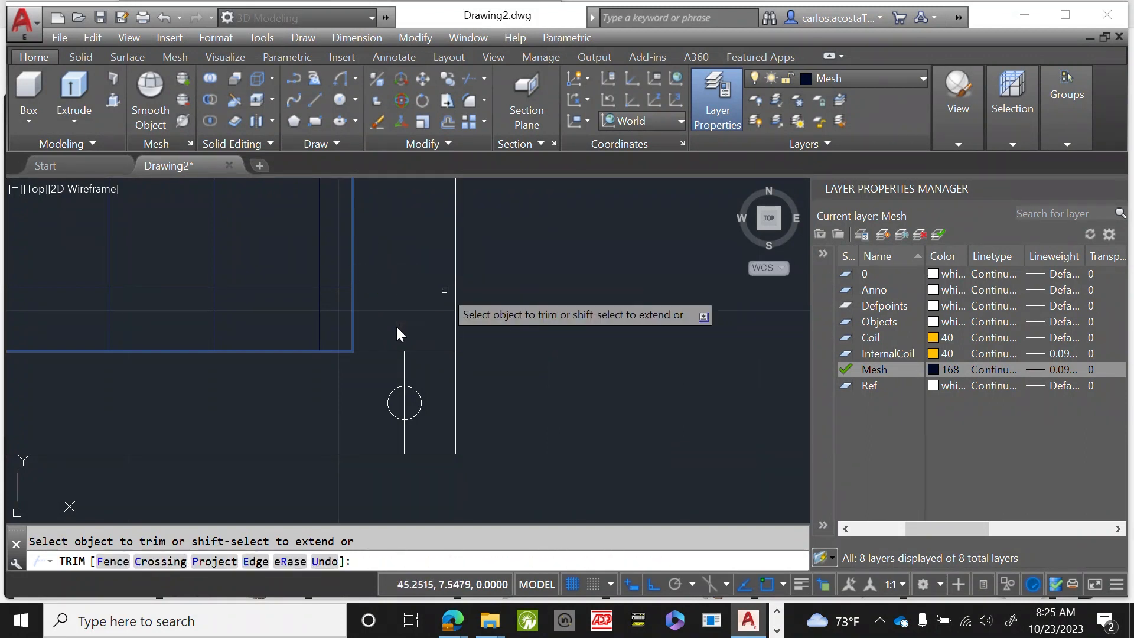
right_click(430, 299)
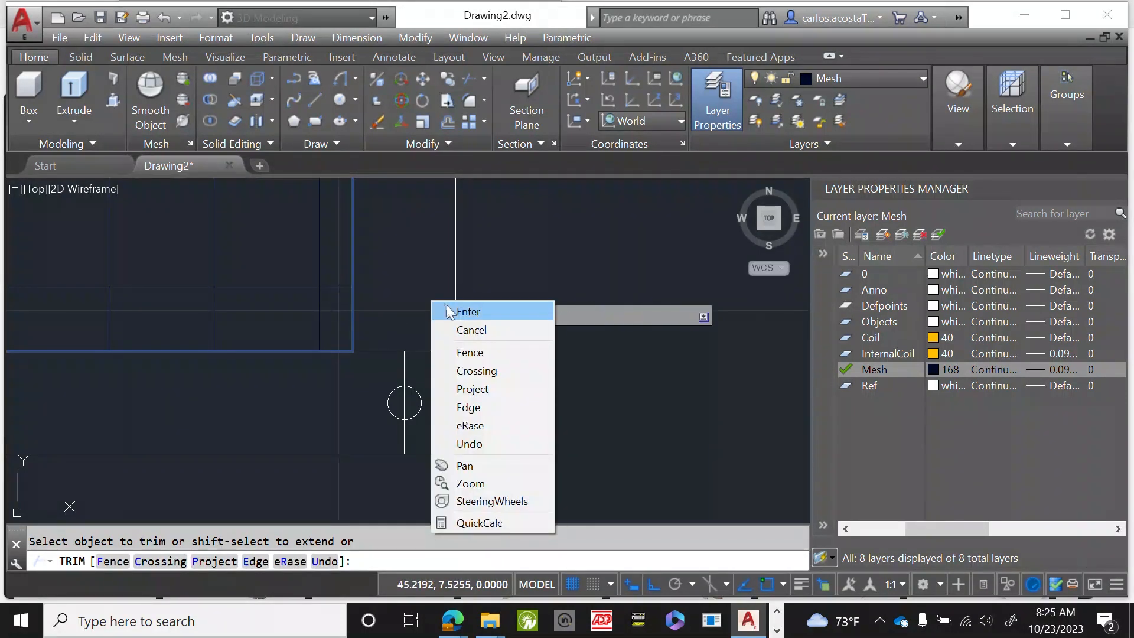
left_click(455, 307)
Examine the mesh along the bottom rail and the mesh and tube lines around the frame's upper-left corner.
scroll(453, 309, "up", 3)
scroll(453, 310, "down", 3)
scroll(452, 307, "up", 6)
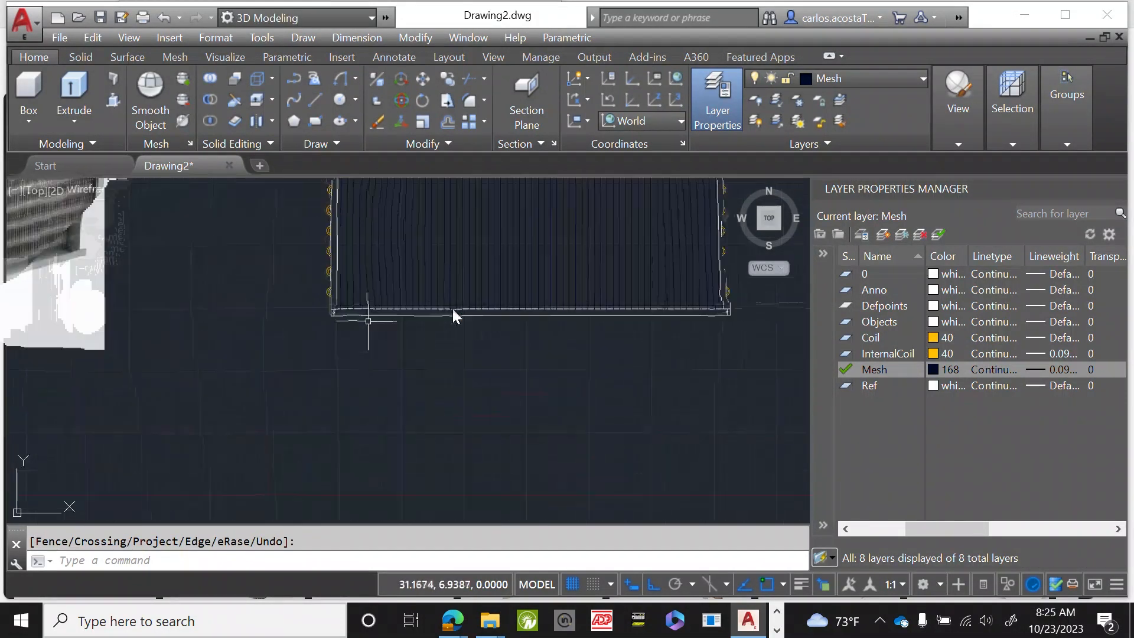
left_click(390, 424)
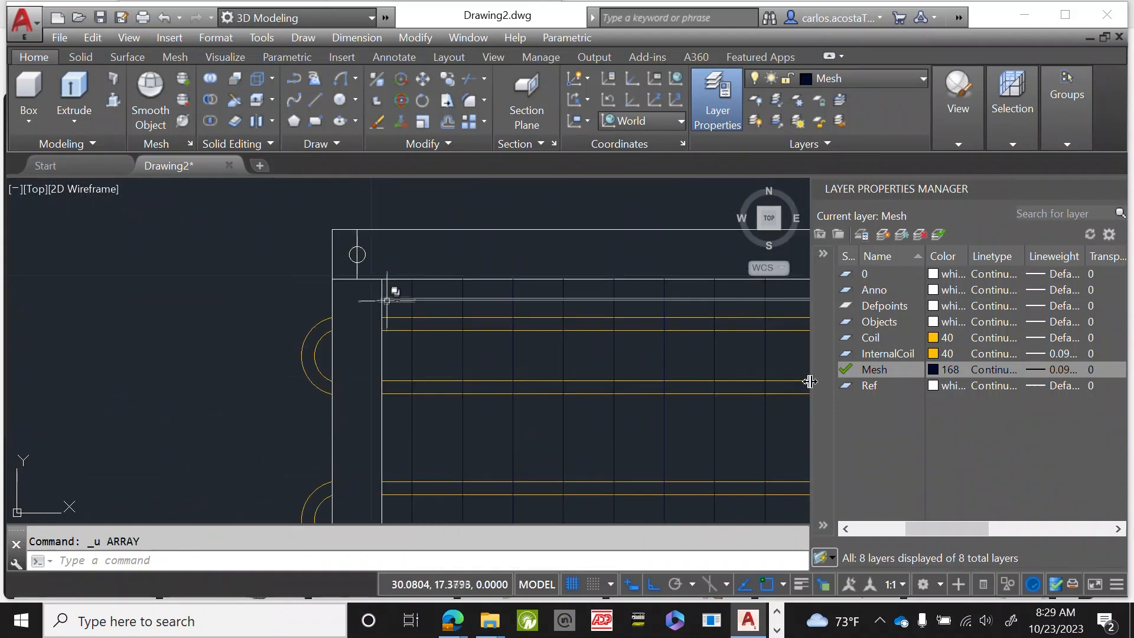
key("Escape")
scroll(236, 253, "down", 4)
scroll(395, 288, "up", 2)
scroll(343, 277, "down", 1)
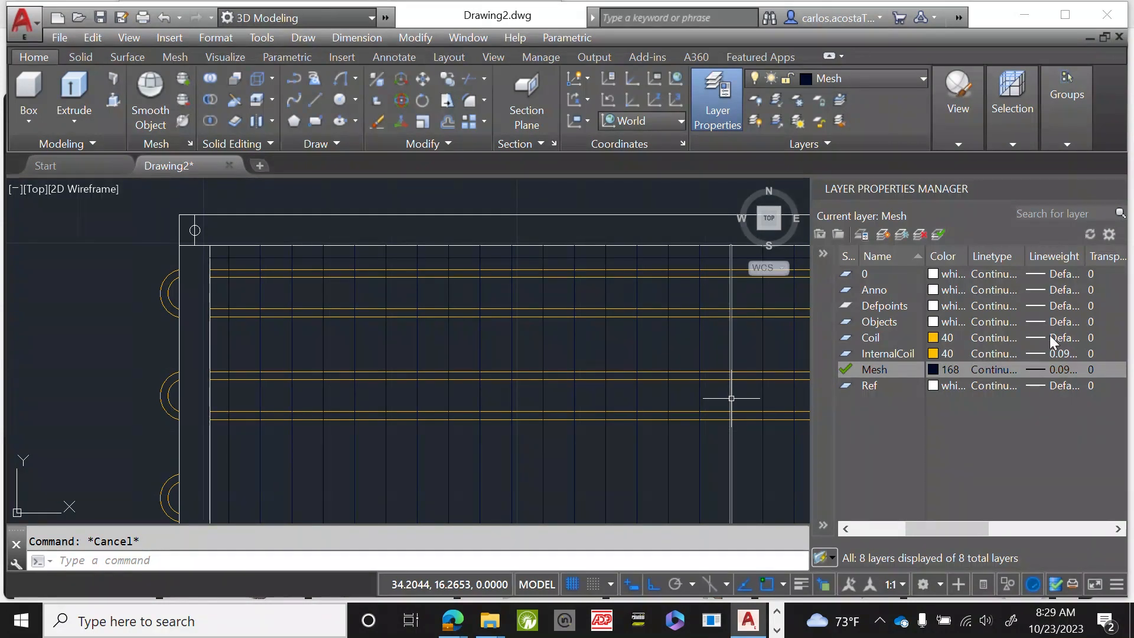
left_click(988, 354)
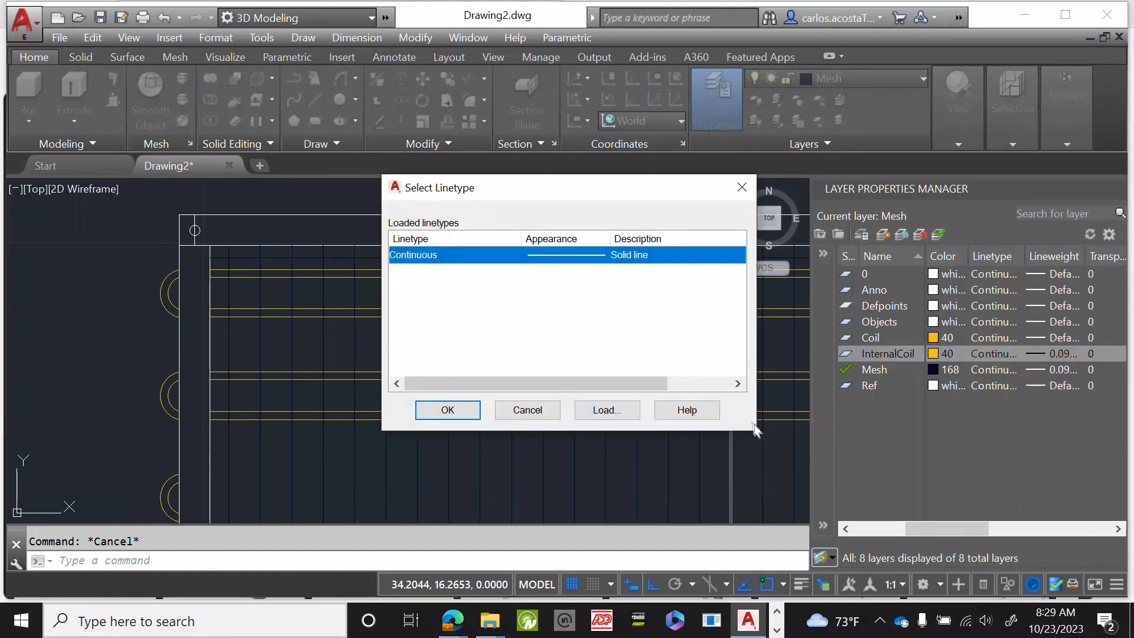
left_click(603, 411)
left_click(739, 165)
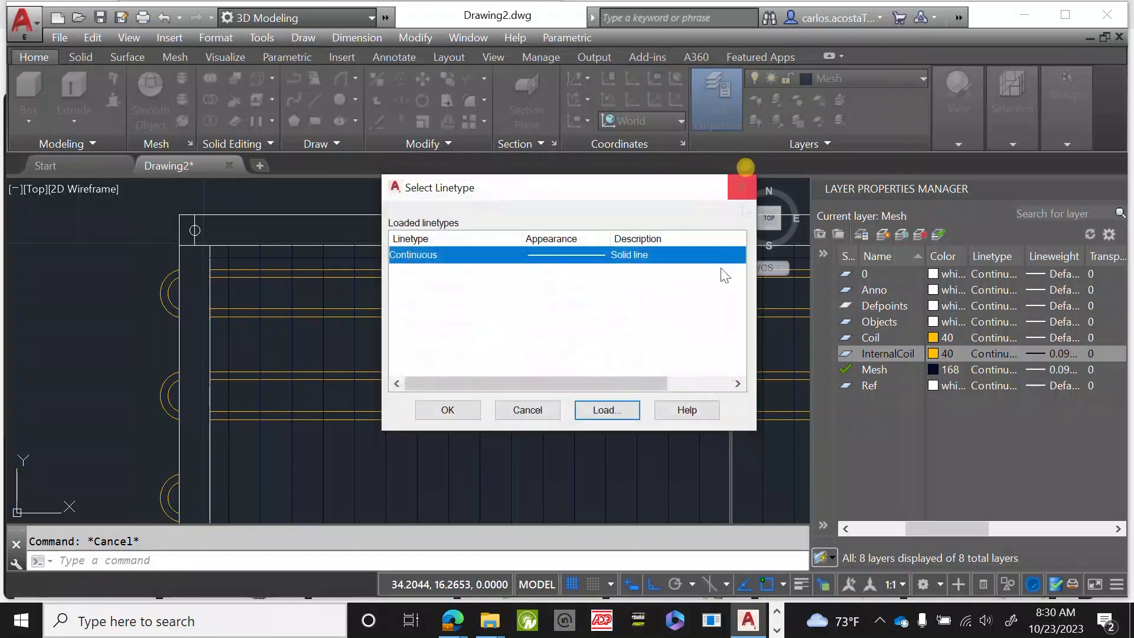
left_click(526, 412)
Freeze the InternalCoil layer.
left_click(1119, 529)
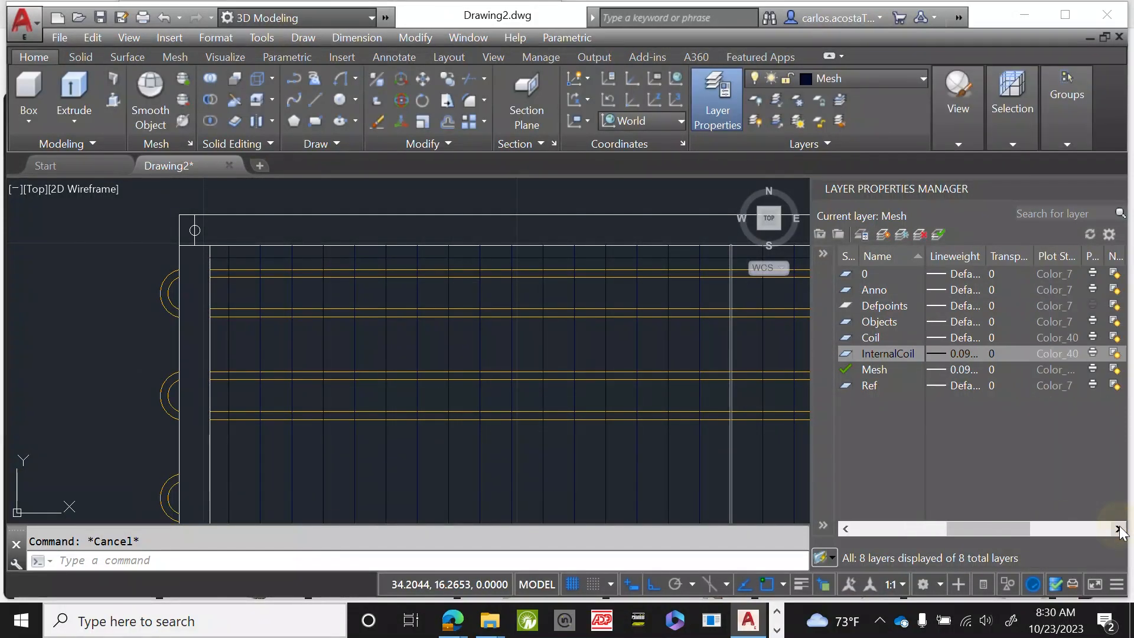
left_click(1119, 529)
left_click(846, 529)
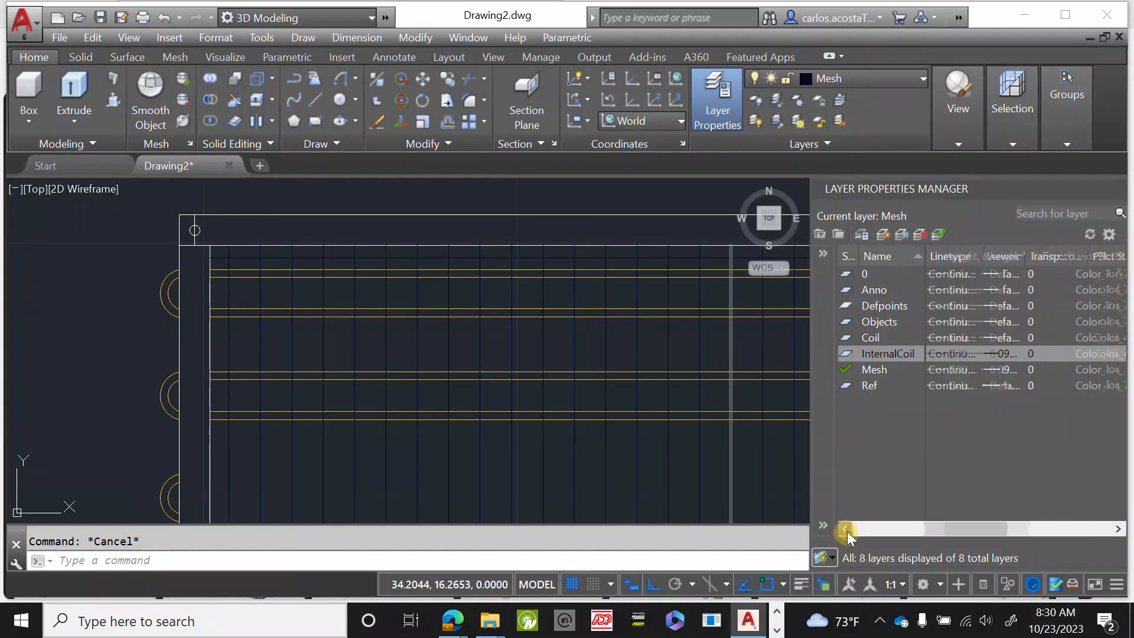
left_click(846, 529)
left_click(846, 529)
left_click(846, 529)
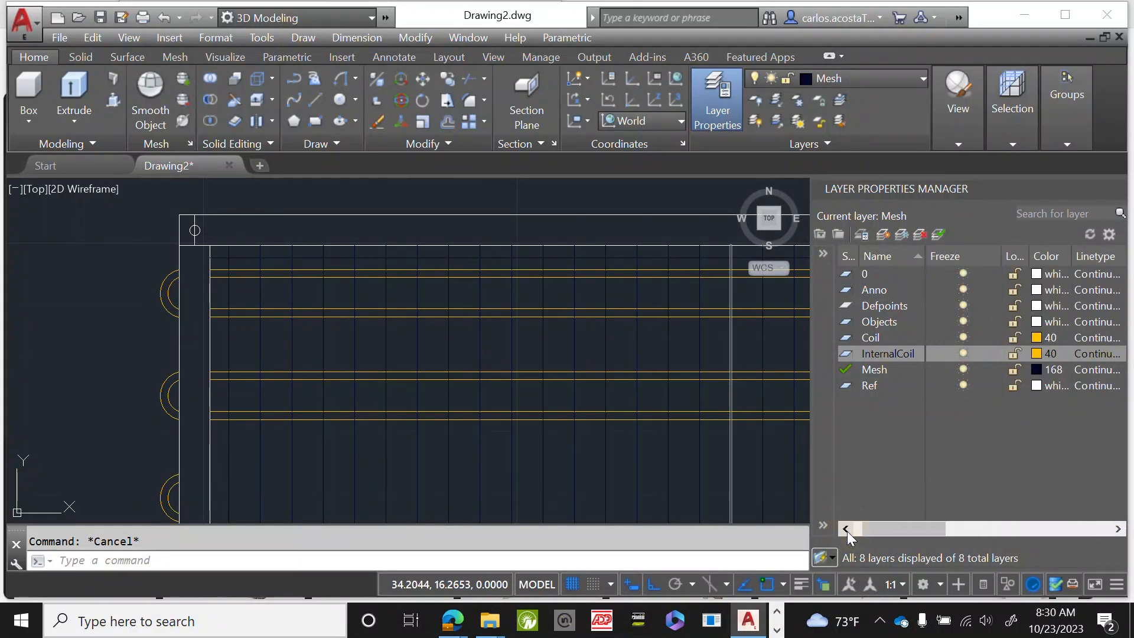
left_click(963, 353)
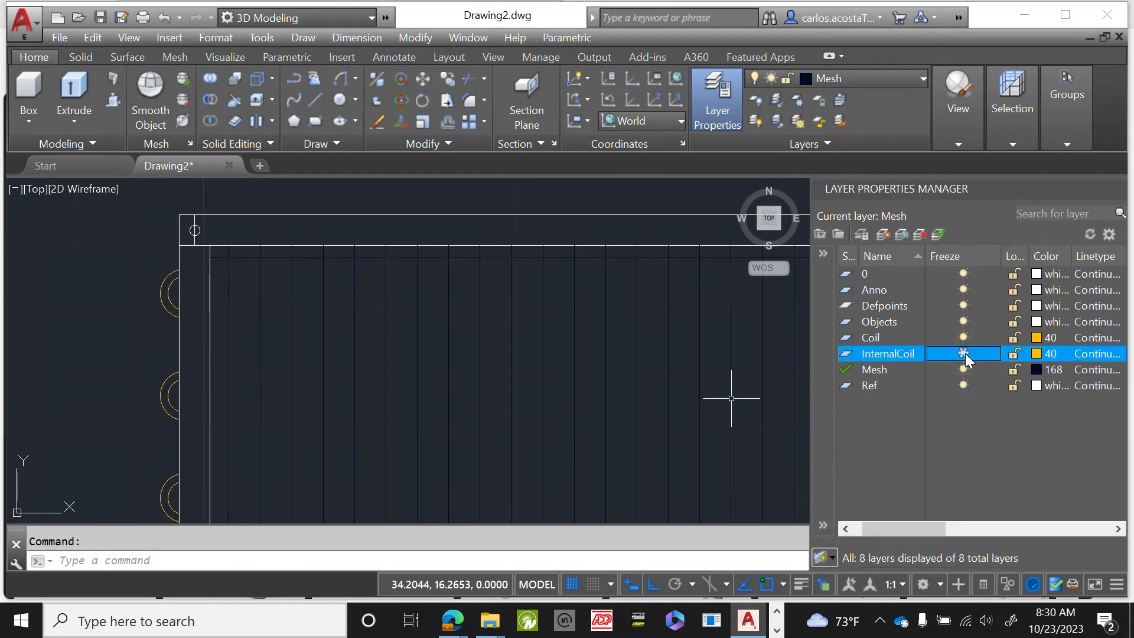
Try to create a path array of the uppermost horizontal mesh line along the left rail's inner edge.
scroll(420, 306, "down", 3)
scroll(301, 328, "down", 3)
scroll(369, 298, "up", 5)
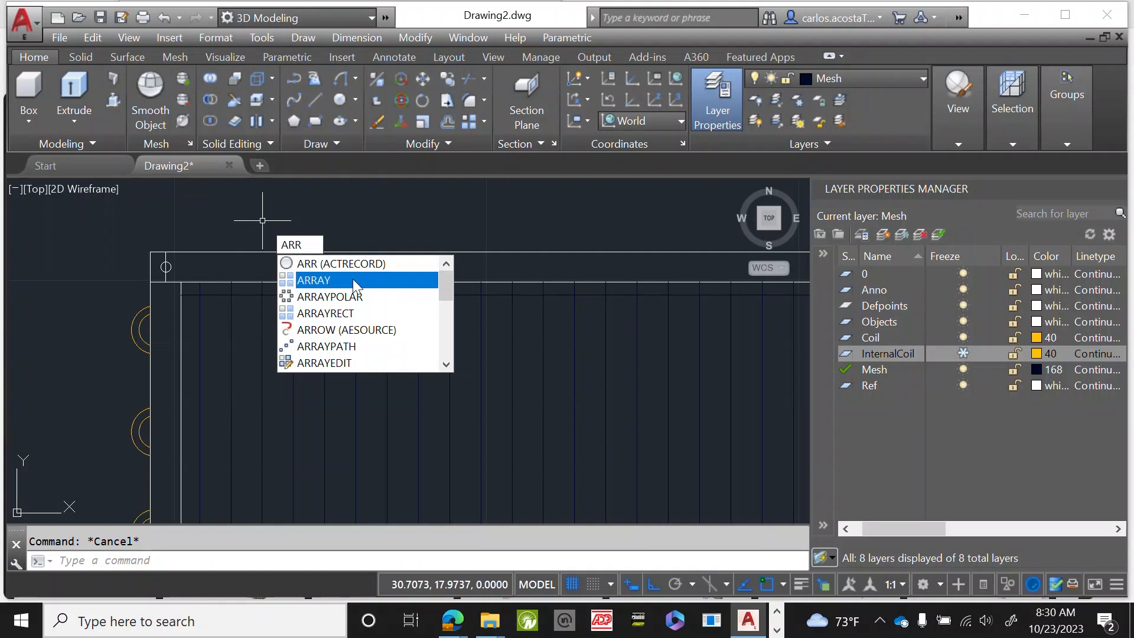
left_click(353, 278)
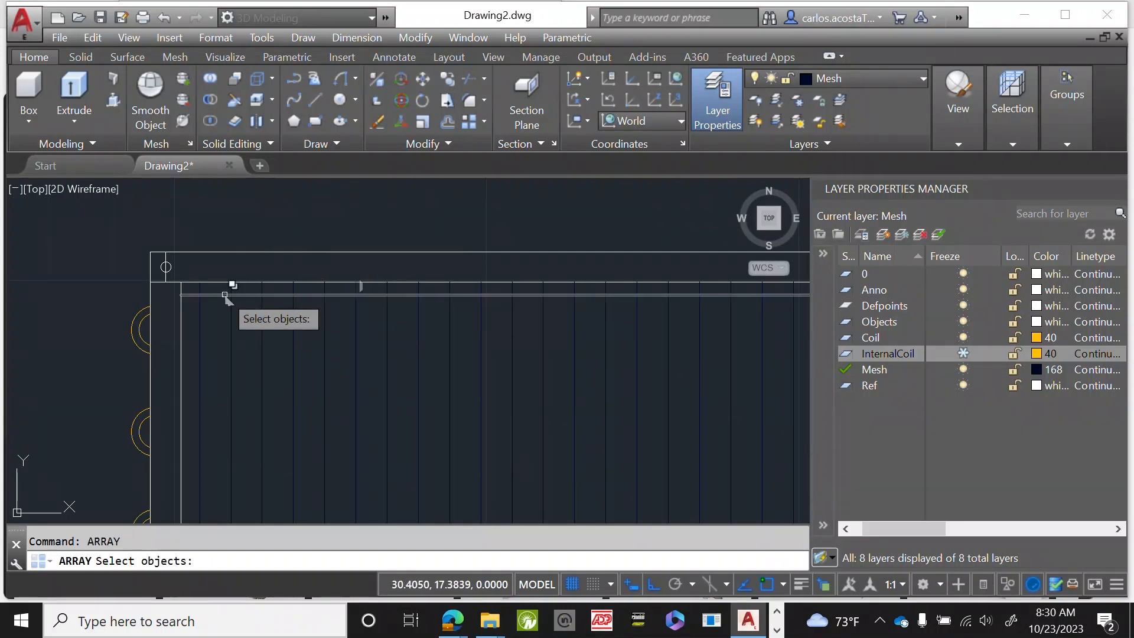
left_click(353, 280)
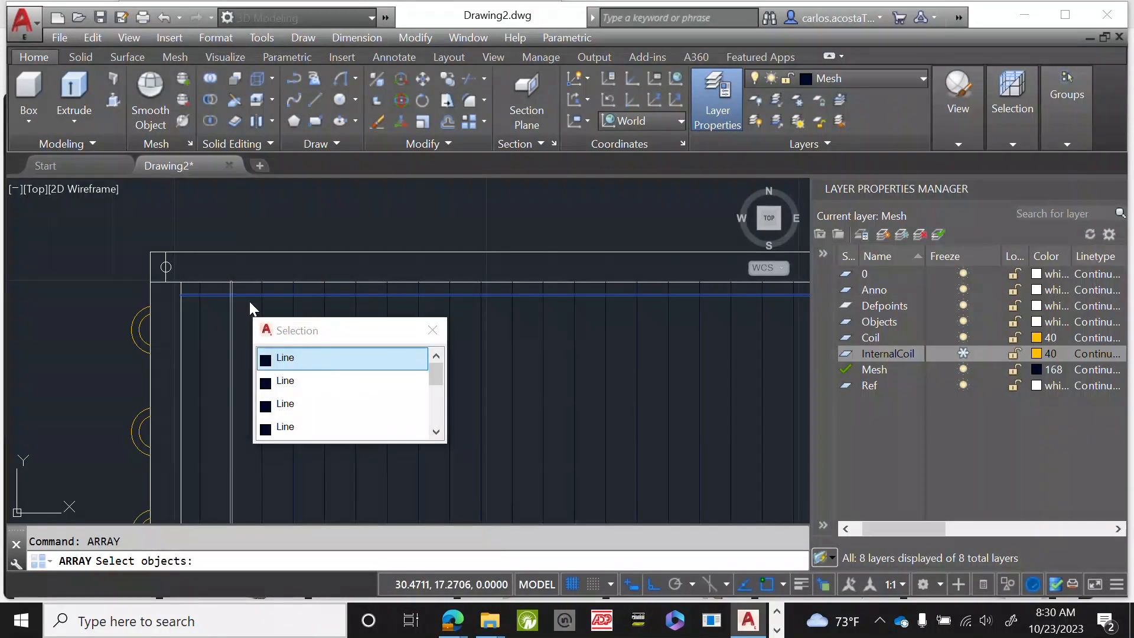
left_click(297, 359)
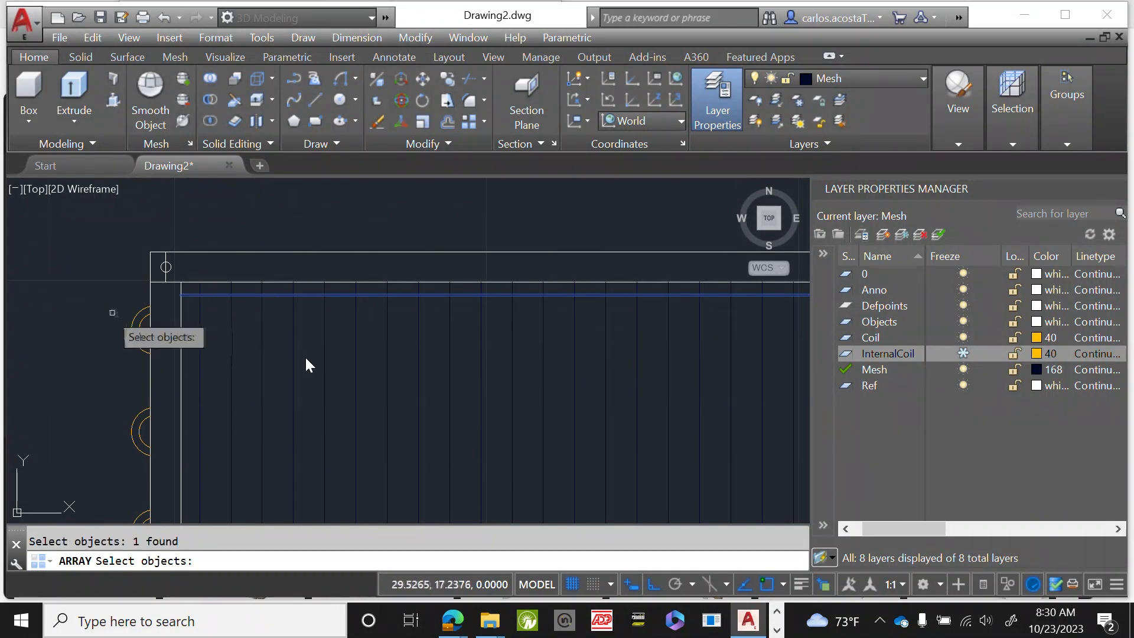
key("Return")
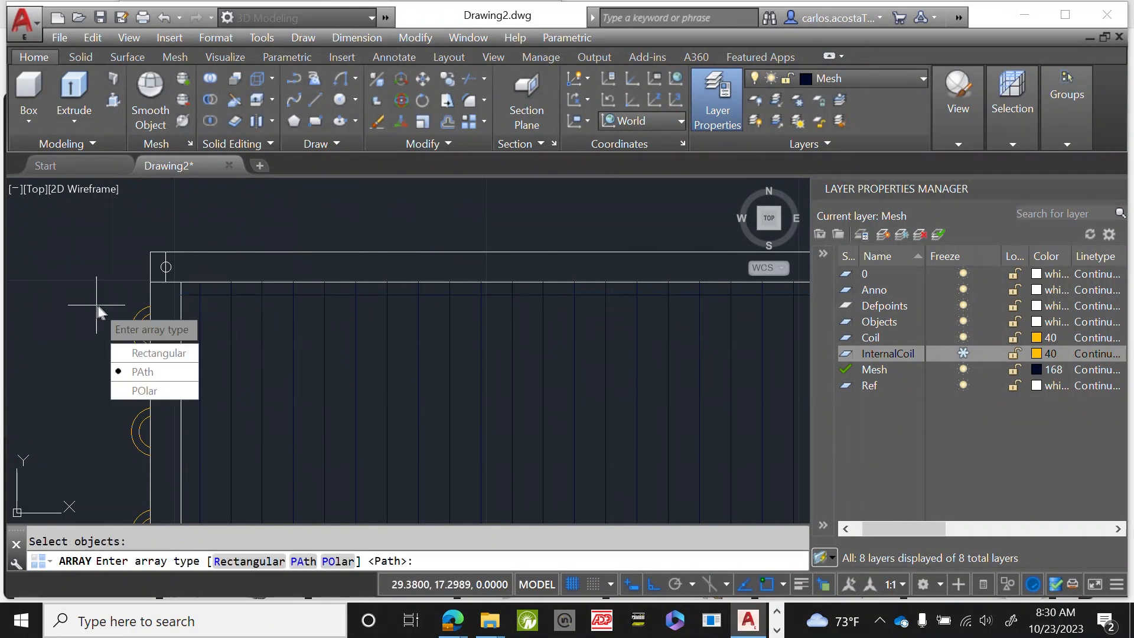
left_click(157, 371)
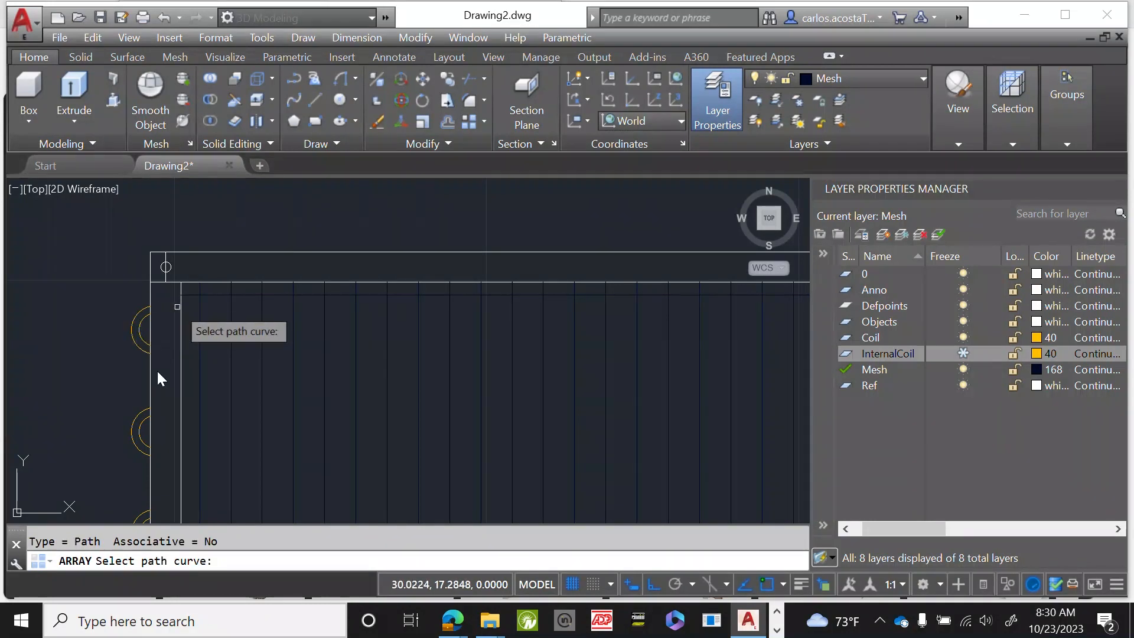
left_click(157, 370)
left_click(247, 367)
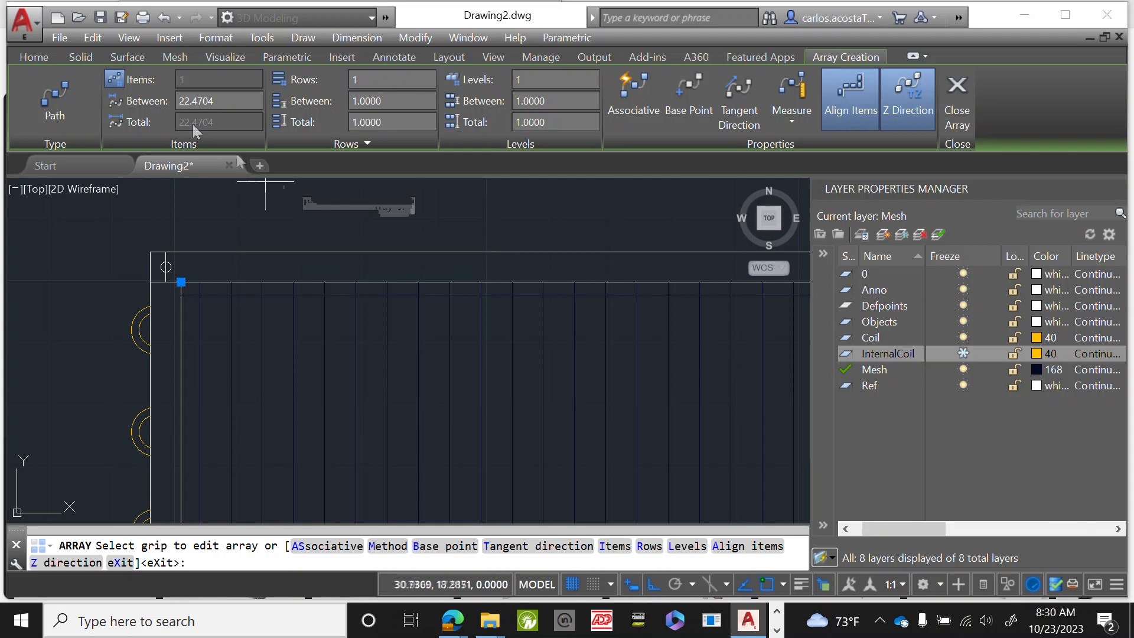
Set the path array's row spacing to 0.25 and finish the array.
scroll(218, 304, "down", 6)
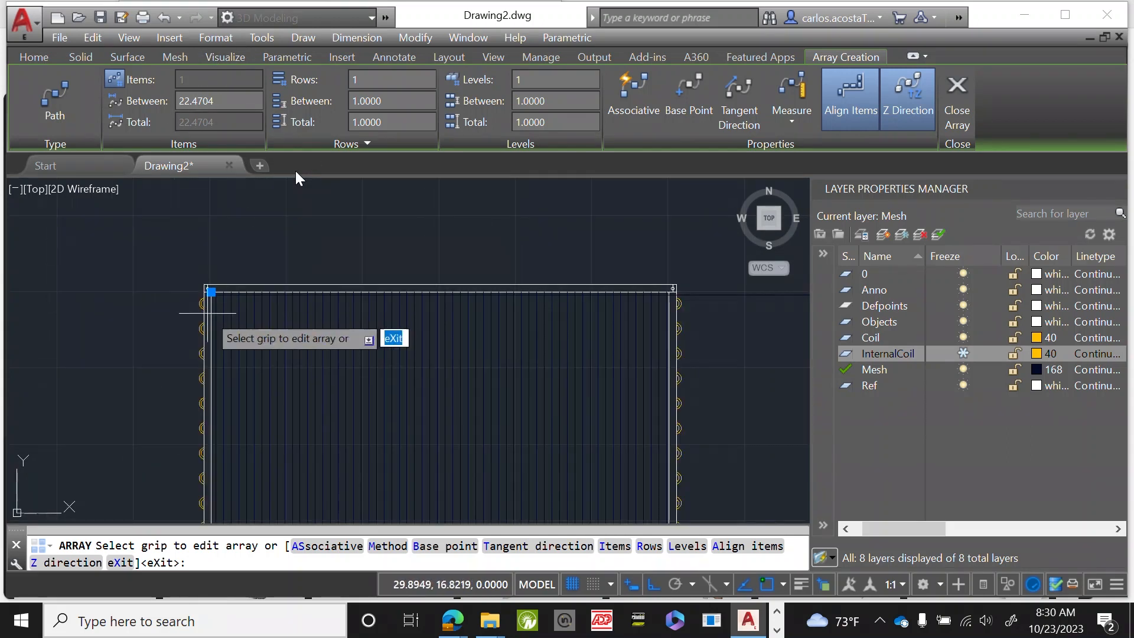
scroll(220, 364, "up", 4)
scroll(155, 319, "down", 4)
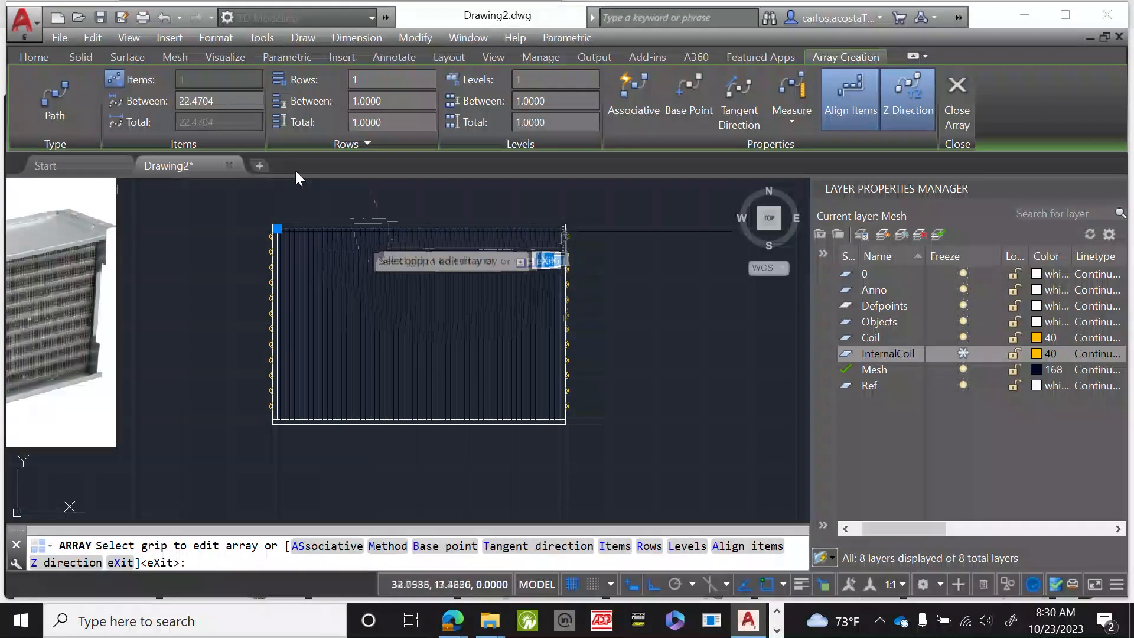
scroll(374, 202, "up", 3)
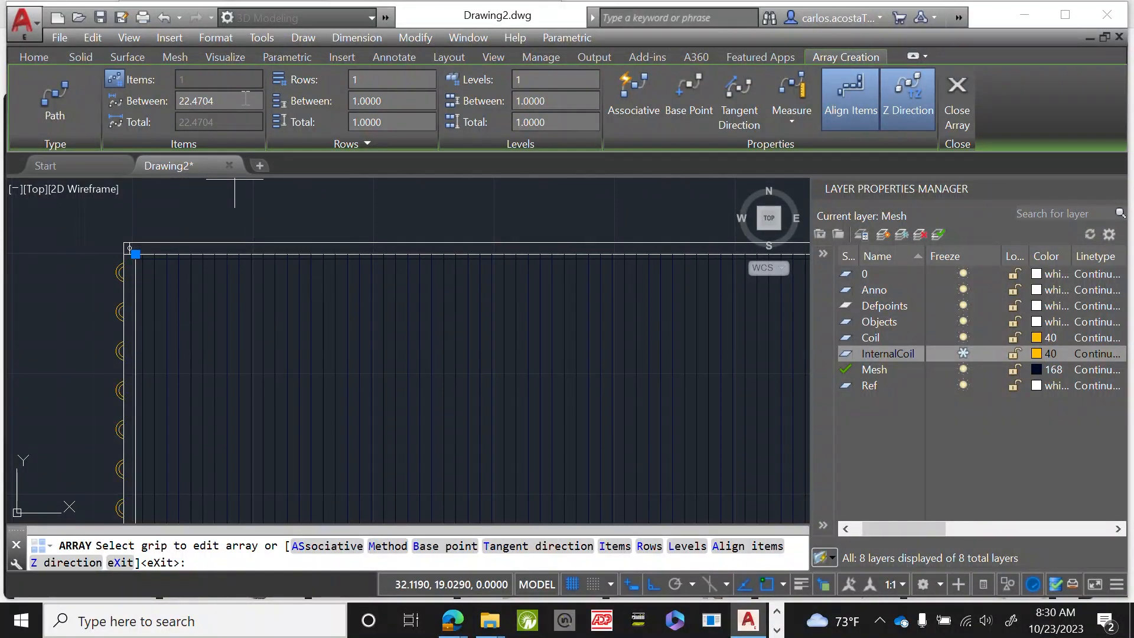
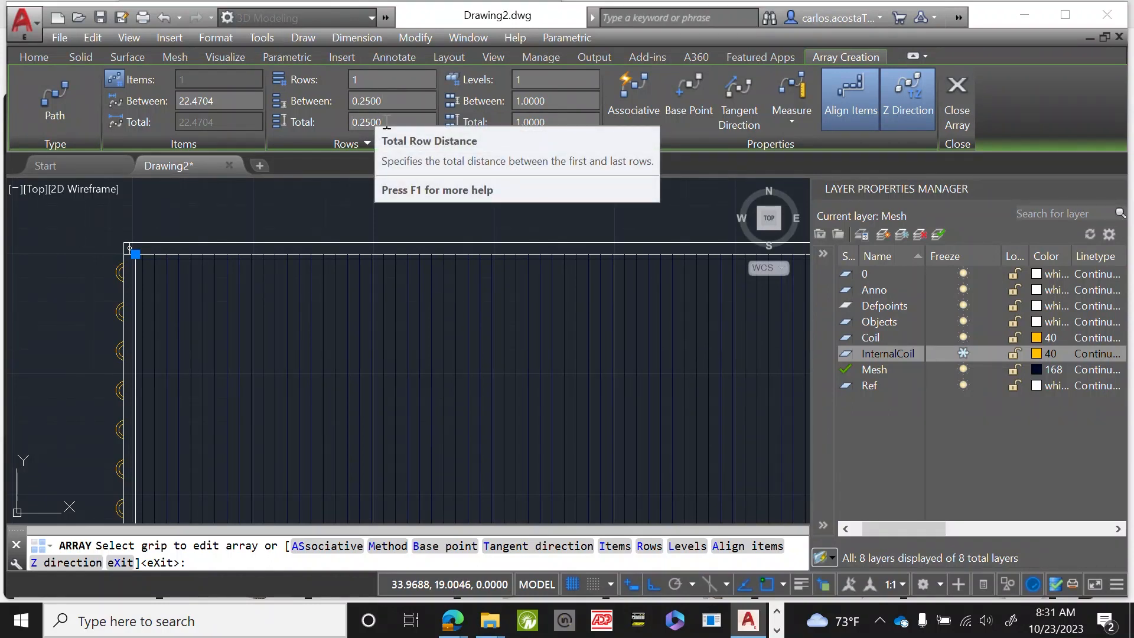
scroll(248, 269, "down", 5)
scroll(268, 312, "up", 3)
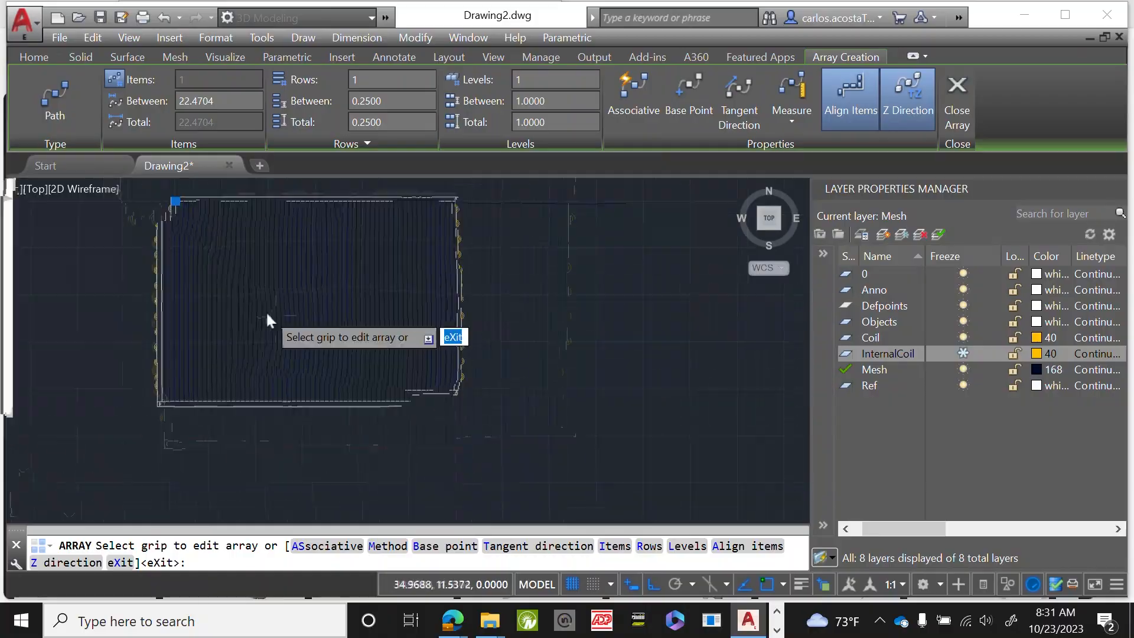
scroll(305, 230, "down", 2)
scroll(194, 358, "down", 3)
scroll(179, 275, "up", 3)
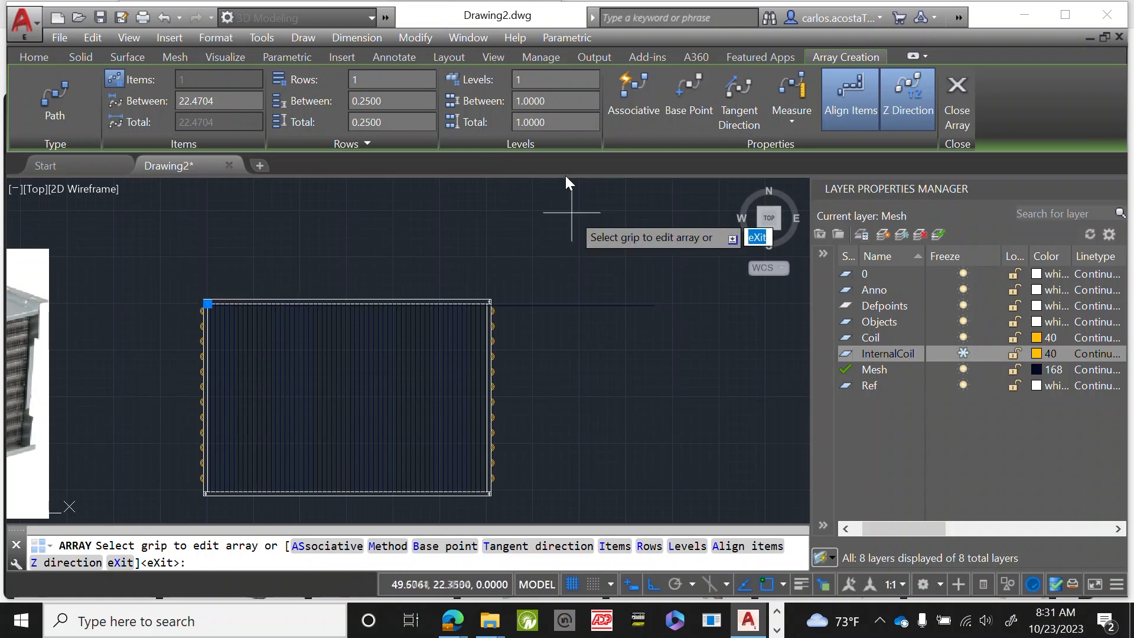
scroll(157, 344, "up", 4)
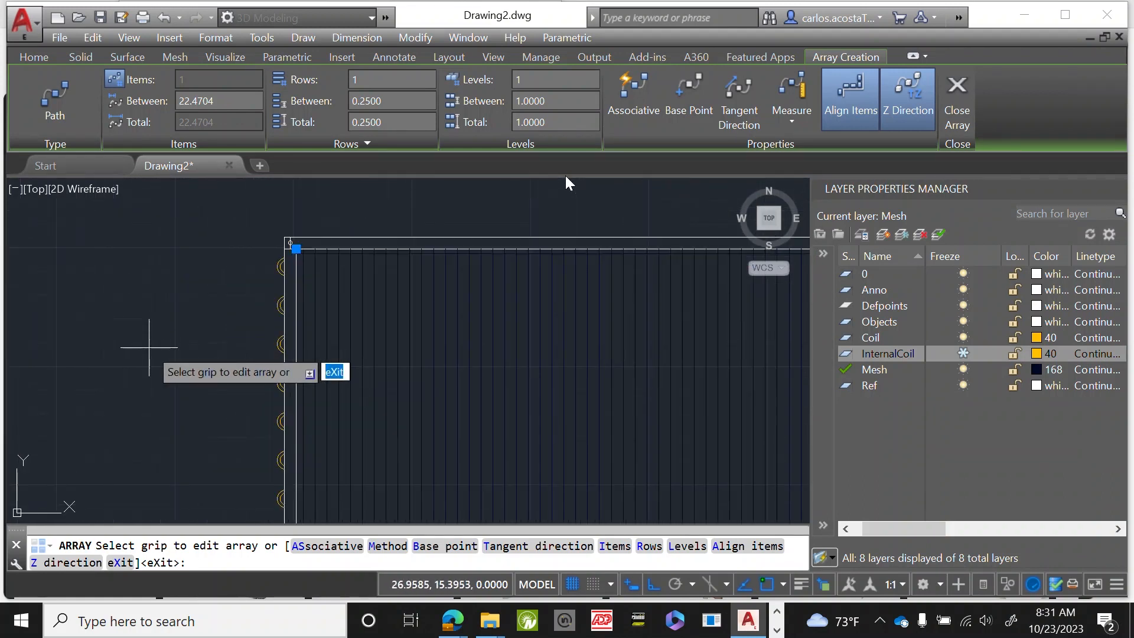
key("Return")
Examine the fin mesh along the left rail and across the whole coil frame.
scroll(324, 261, "up", 2)
scroll(362, 283, "down", 2)
scroll(157, 240, "down", 3)
scroll(301, 349, "up", 3)
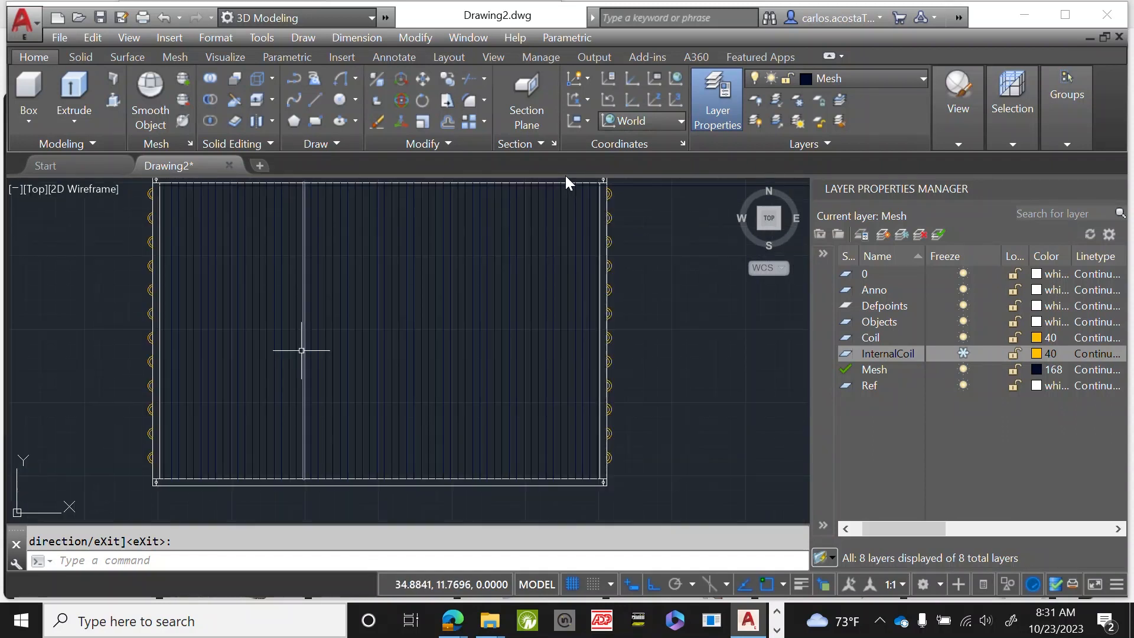
scroll(337, 349, "down", 3)
scroll(226, 365, "up", 3)
scroll(226, 365, "up", 2)
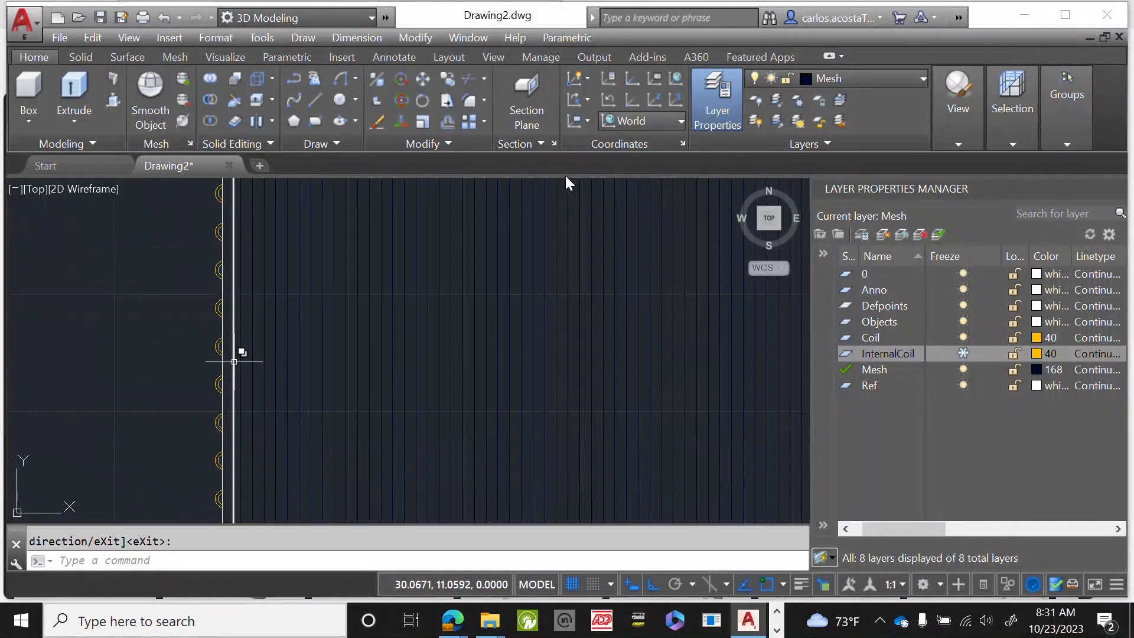
scroll(230, 354, "down", 5)
scroll(152, 246, "up", 3)
scroll(152, 246, "down", 1)
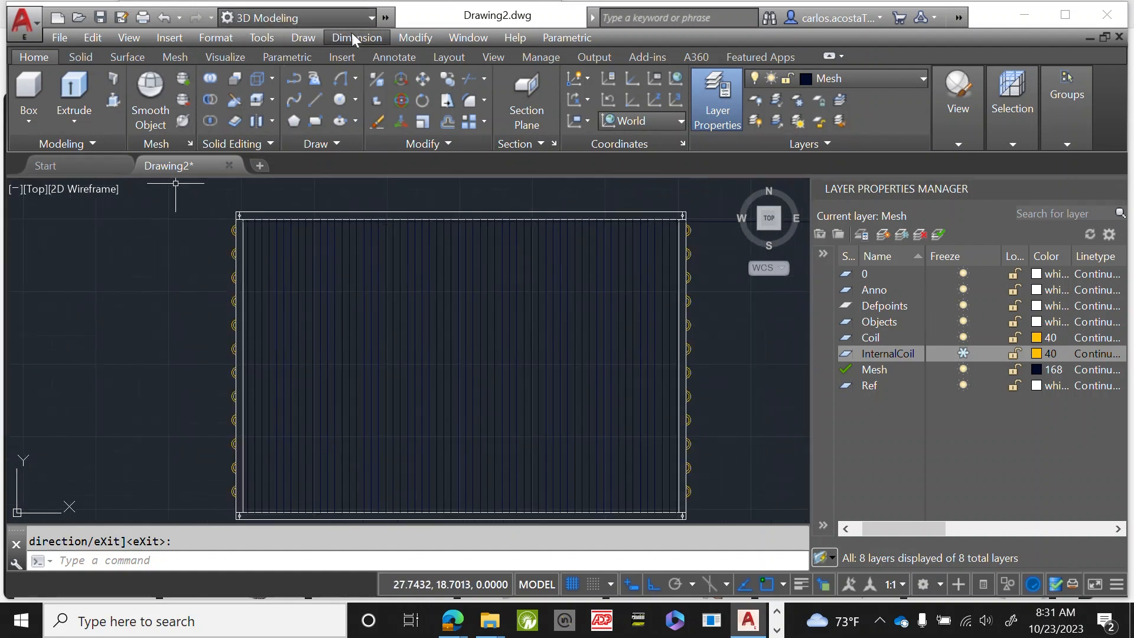
left_click(352, 34)
left_click(384, 51)
scroll(285, 178, "up", 3)
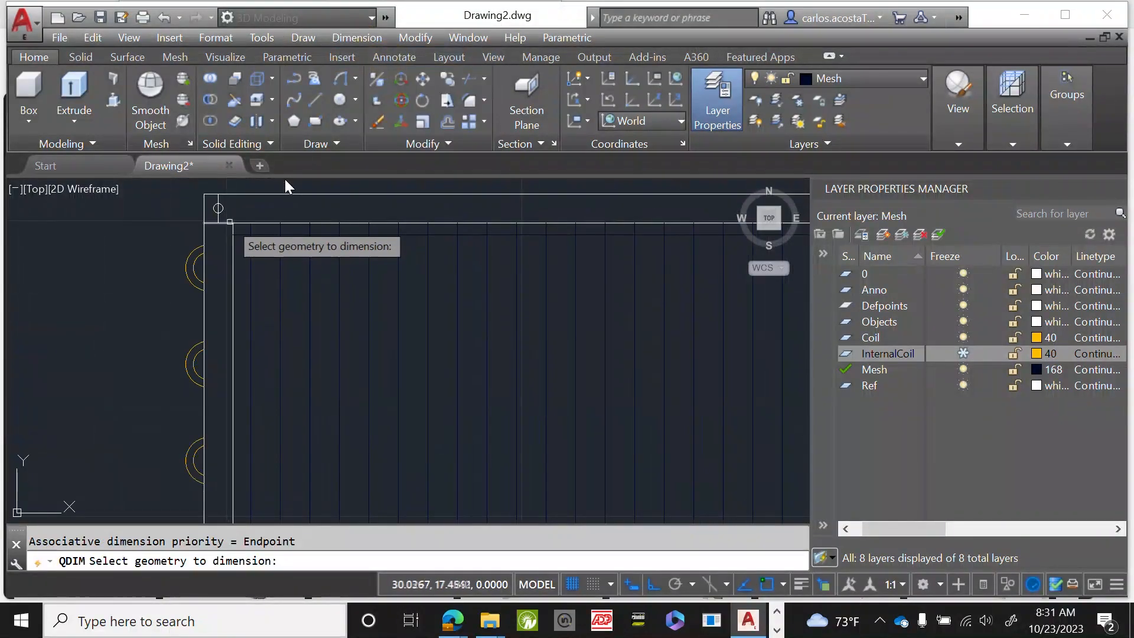
left_click(235, 293)
left_click(231, 288)
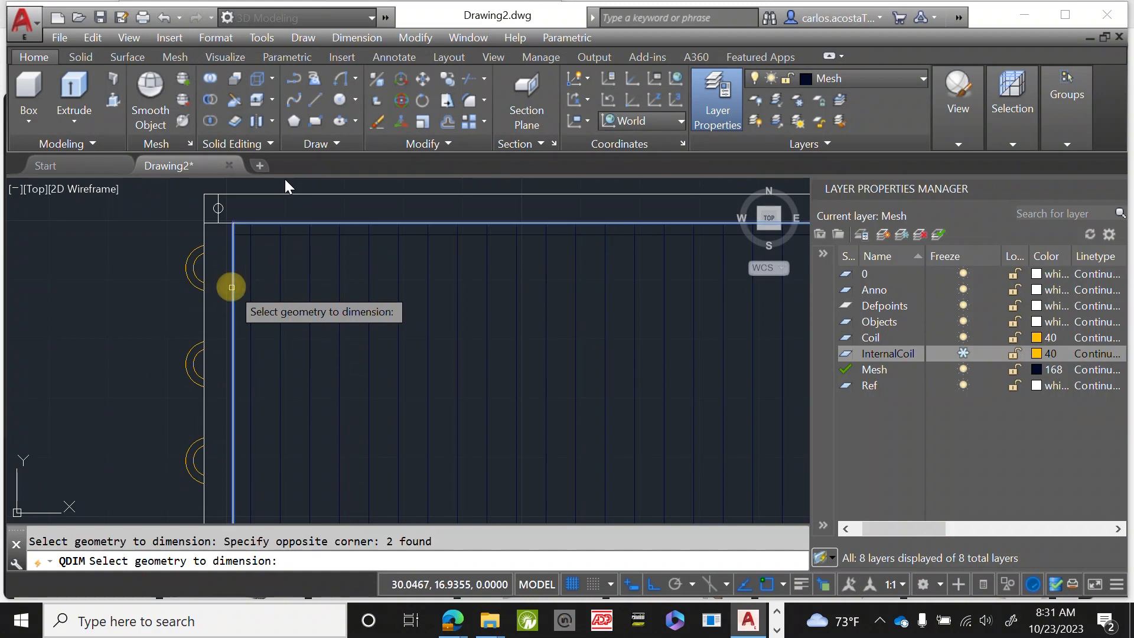
right_click(96, 286)
right_click(96, 286)
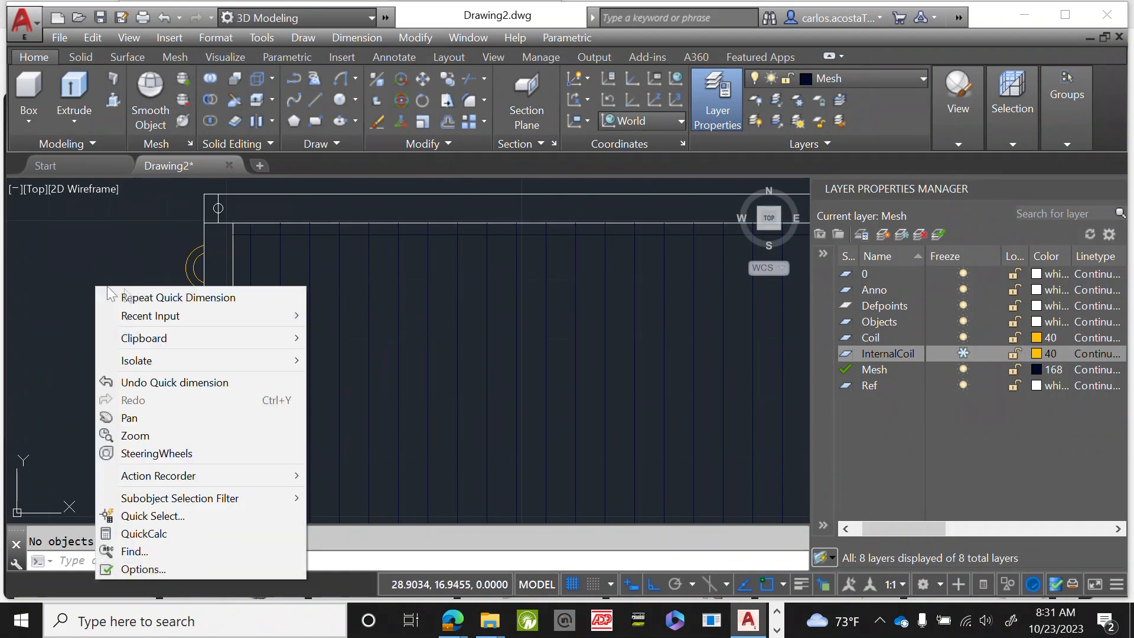
Add a quick dimension for the left rail's inner edge, placed beside the coil bends, to check its length.
left_click(196, 297)
left_click(230, 308)
left_click(296, 373)
key("Return")
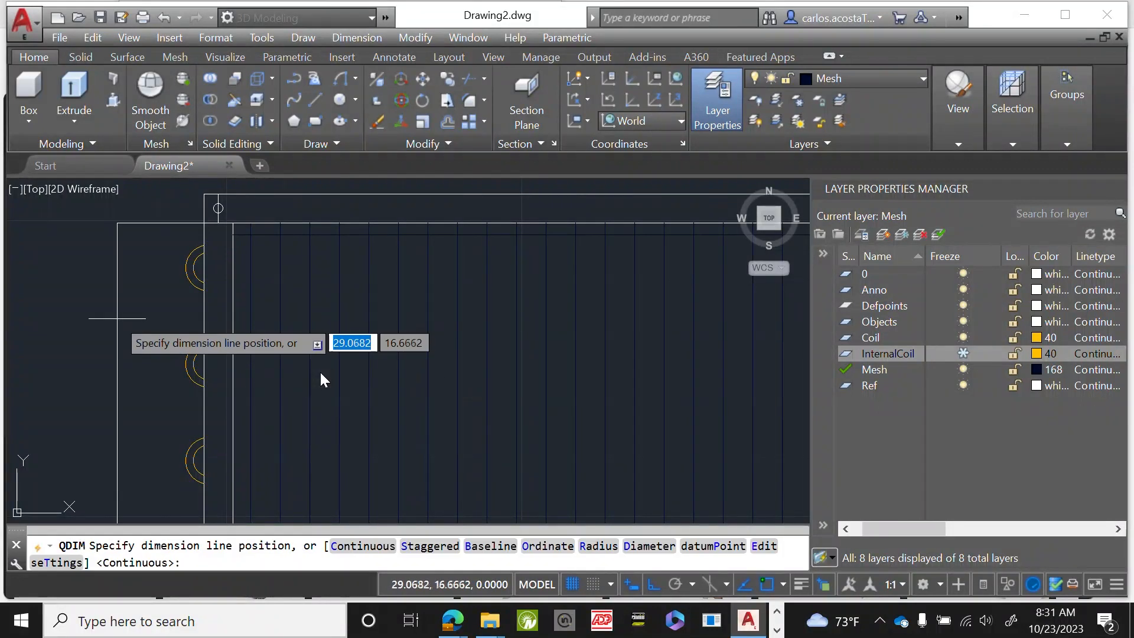
scroll(320, 371, "down", 5)
scroll(148, 249, "down", 6)
scroll(115, 310, "up", 8)
left_click(191, 282)
scroll(192, 282, "down", 4)
scroll(195, 298, "up", 7)
Delete the quick dimension beside the left rail.
key("Escape")
left_click(362, 307)
left_click(209, 239)
key("Delete")
Create a path array of the uppermost horizontal mesh line, using the line along the left rail's inner edge as the path.
scroll(521, 389, "down", 4)
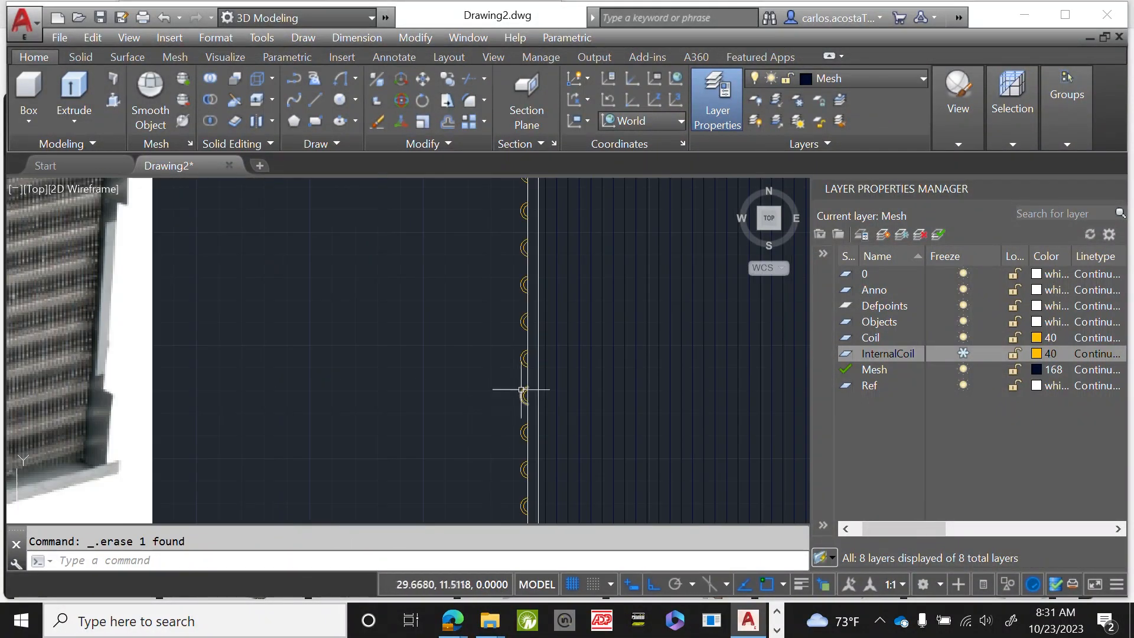
scroll(521, 390, "down", 3)
scroll(653, 336, "up", 8)
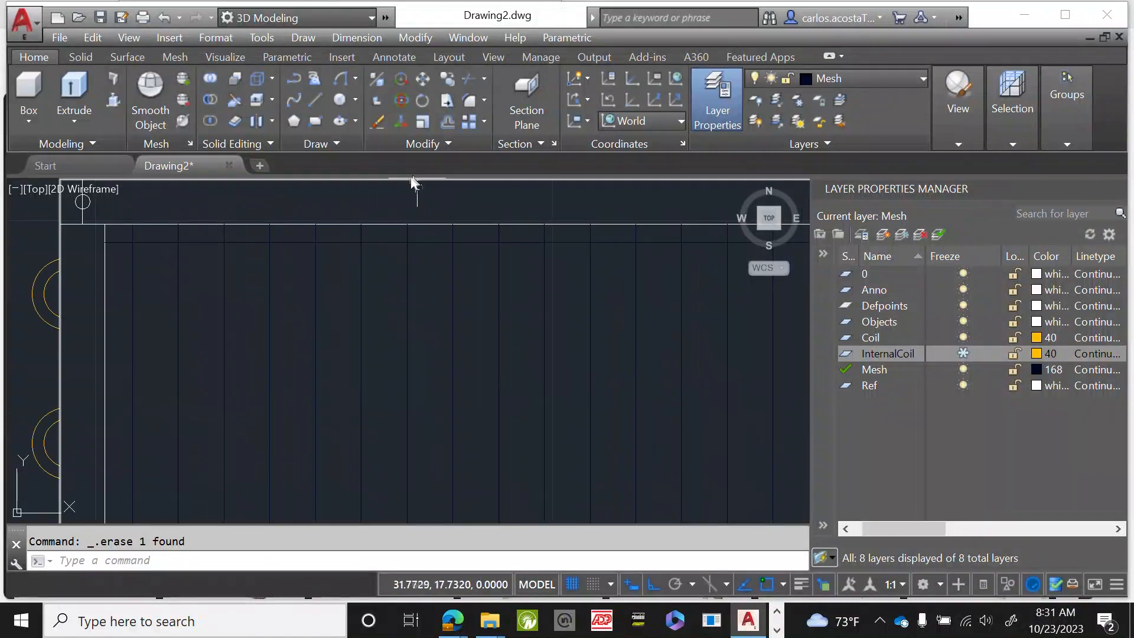
left_click(347, 240)
left_click(347, 238)
type("array")
key("Return")
key("Down")
key("Return")
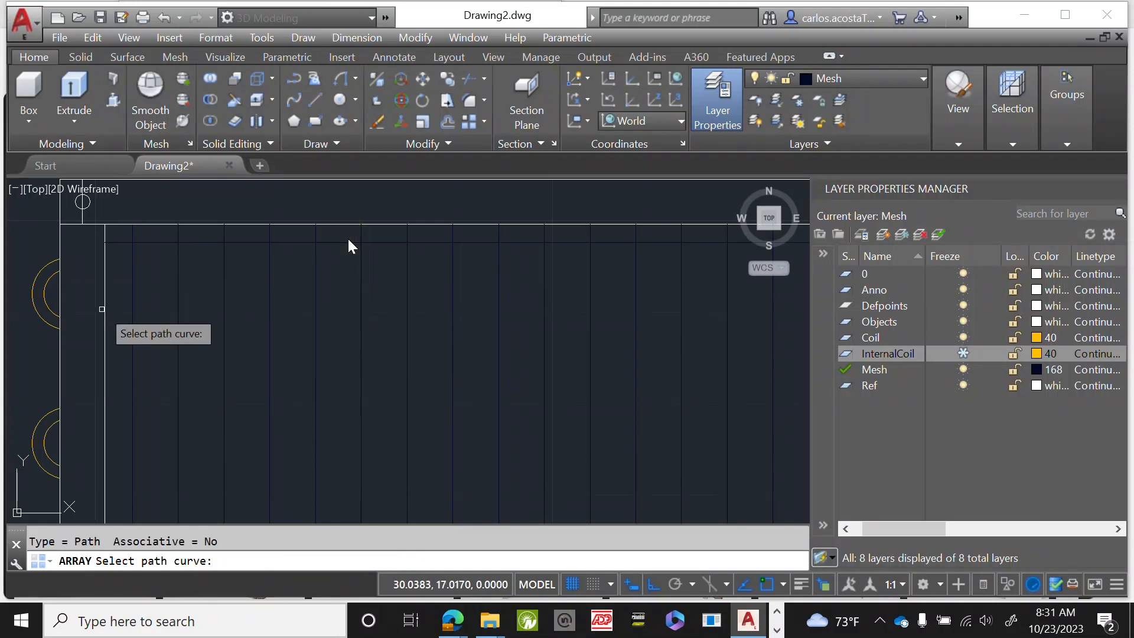
left_click(101, 310)
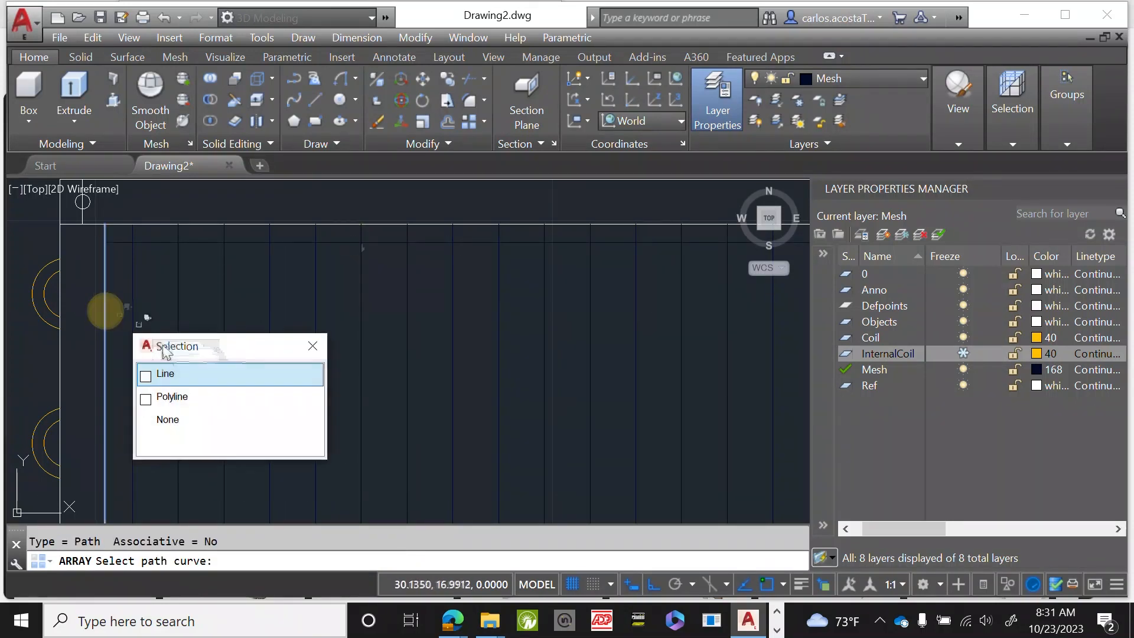
left_click(192, 373)
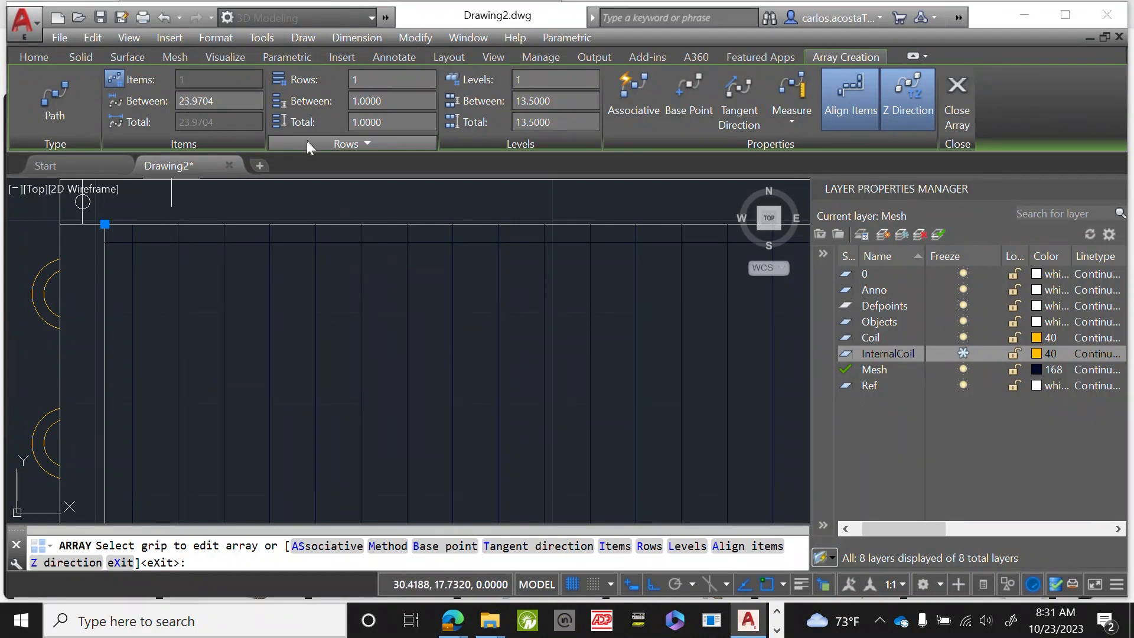
Set the path array's base point at the upper end of the left rail's inner edge, with 41 items spaced 0.25 apart.
left_click(449, 551)
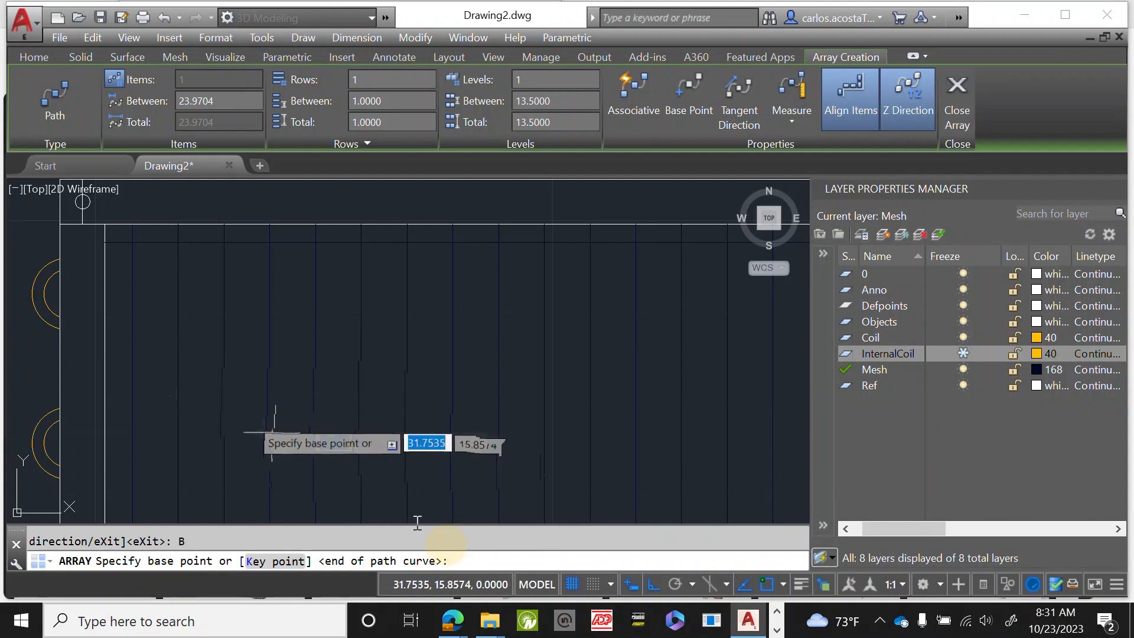
left_click(105, 224)
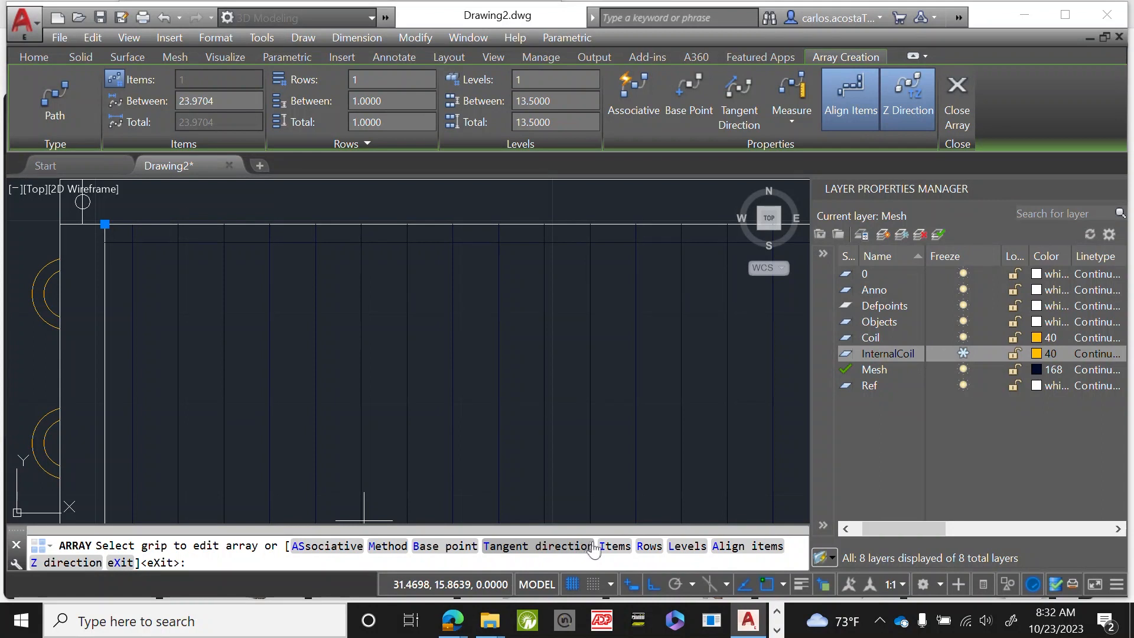
left_click(614, 546)
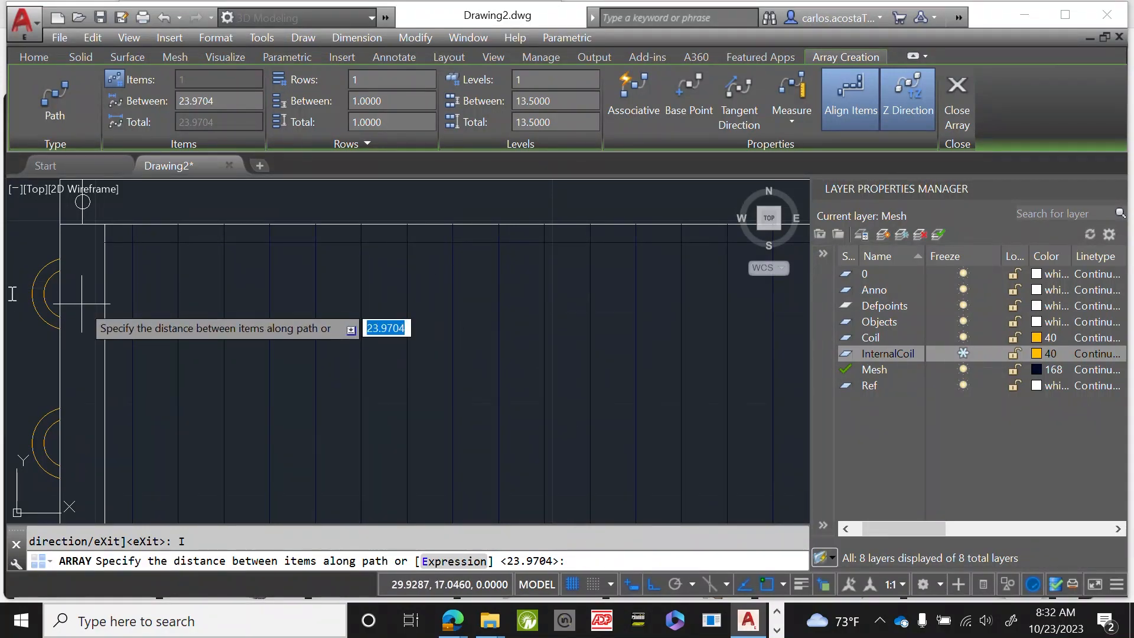
key("Return")
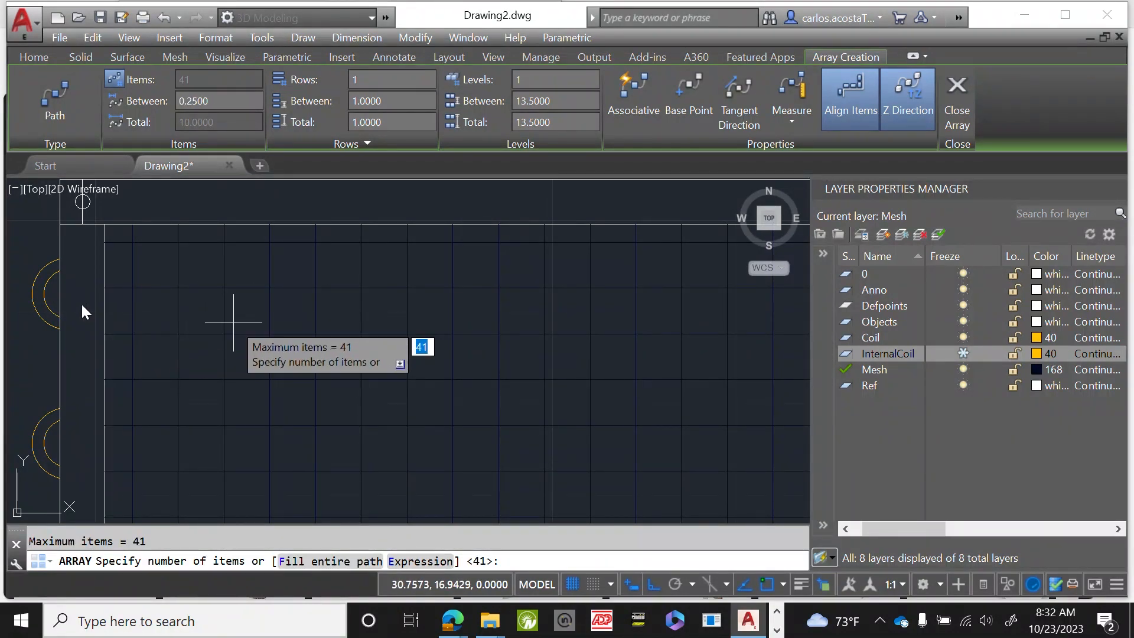
key("Return")
Check the arrayed horizontal mesh lines down to the lower frame edge and along the right rail, and finish the array.
scroll(202, 242, "down", 5)
scroll(210, 268, "down", 1)
scroll(212, 378, "up", 3)
scroll(254, 363, "down", 2)
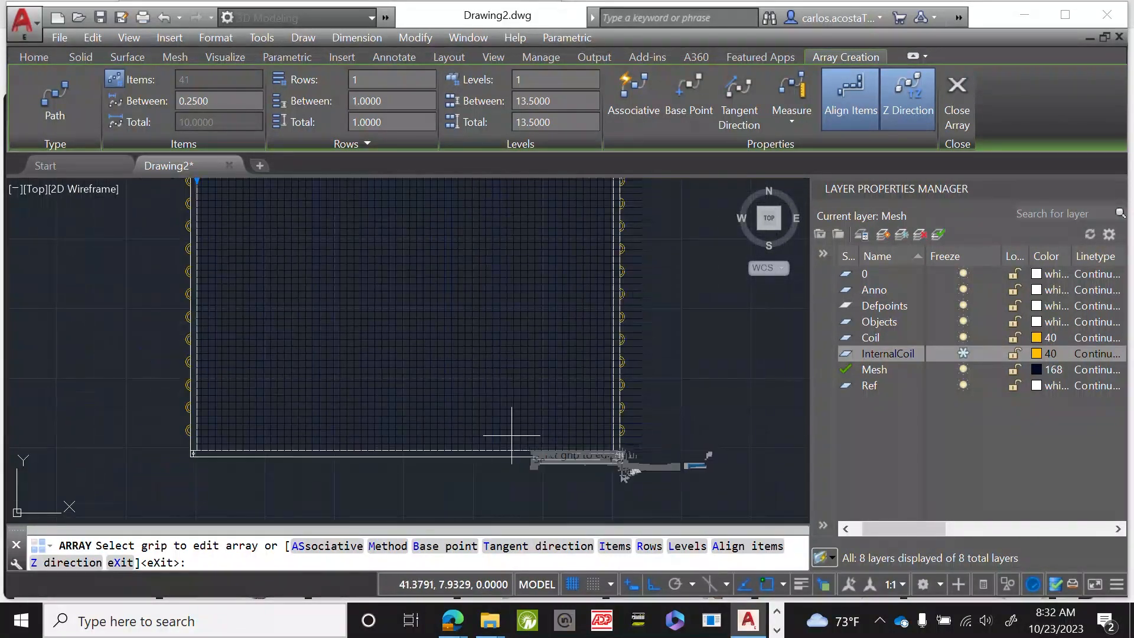
scroll(621, 467, "up", 2)
scroll(662, 334, "down", 2)
scroll(685, 220, "down", 3)
scroll(590, 329, "up", 8)
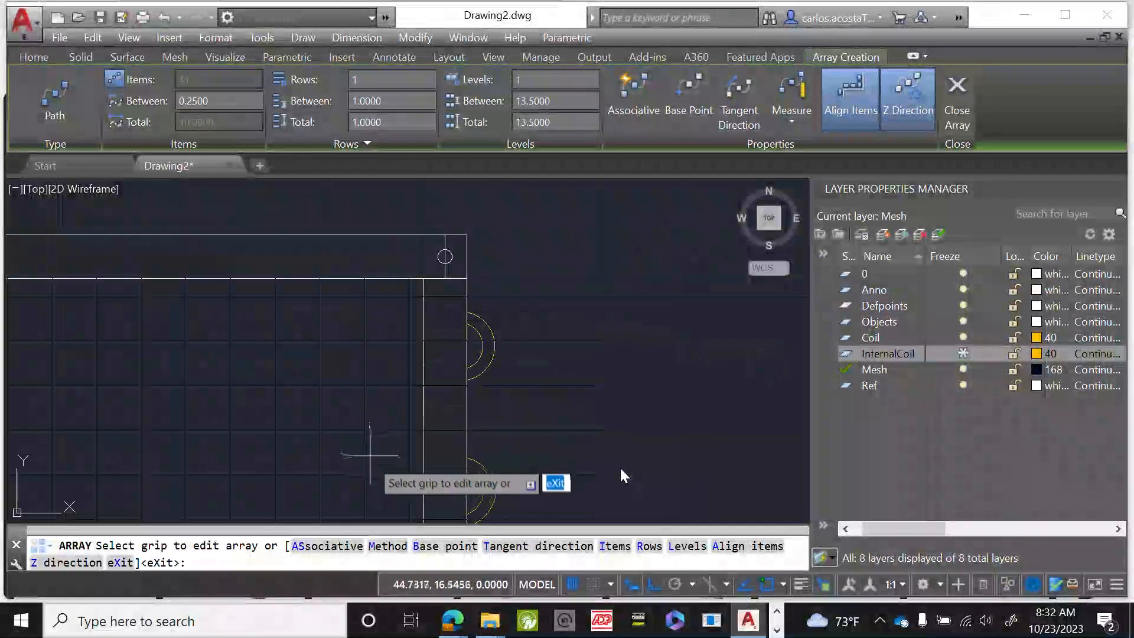
scroll(443, 301, "down", 2)
right_click(494, 262)
left_click(523, 265)
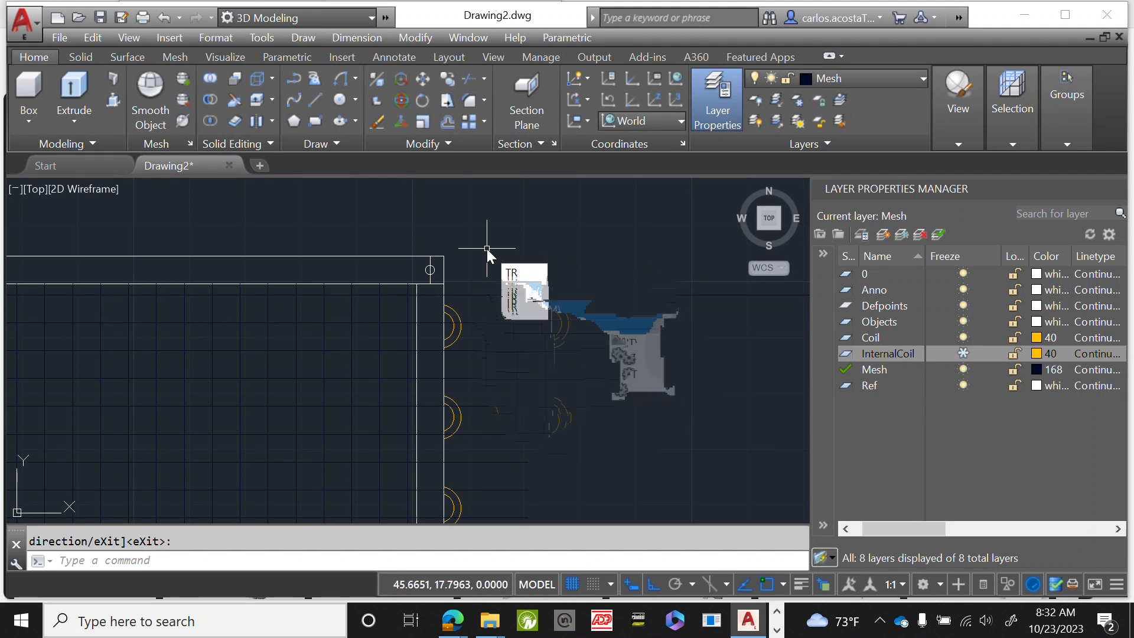
Trim the horizontal mesh lines' overhangs near the right rail's upper end, using the inner frame outline as the cutting edge.
key("Return")
scroll(487, 247, "up", 3)
left_click(474, 282)
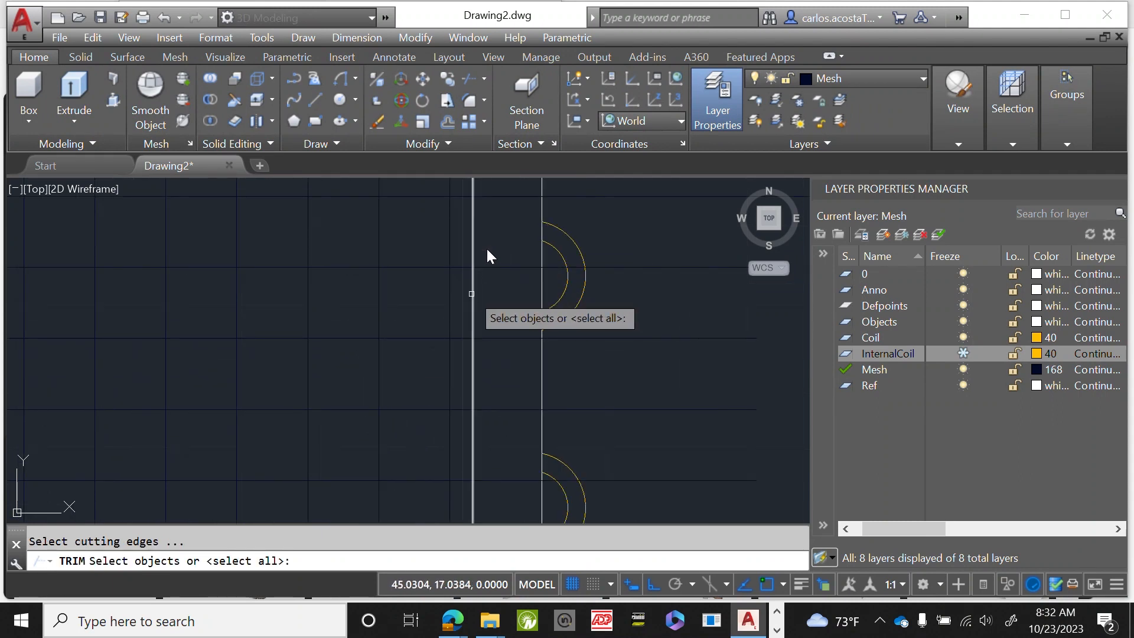
key("Return")
scroll(486, 247, "down", 2)
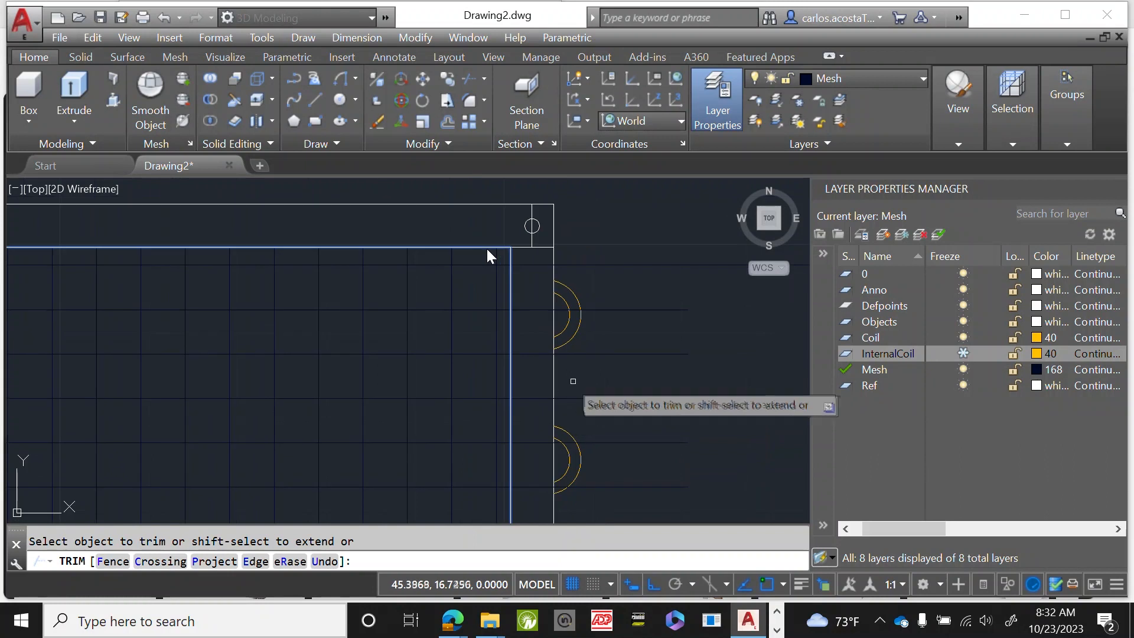
left_click(541, 473)
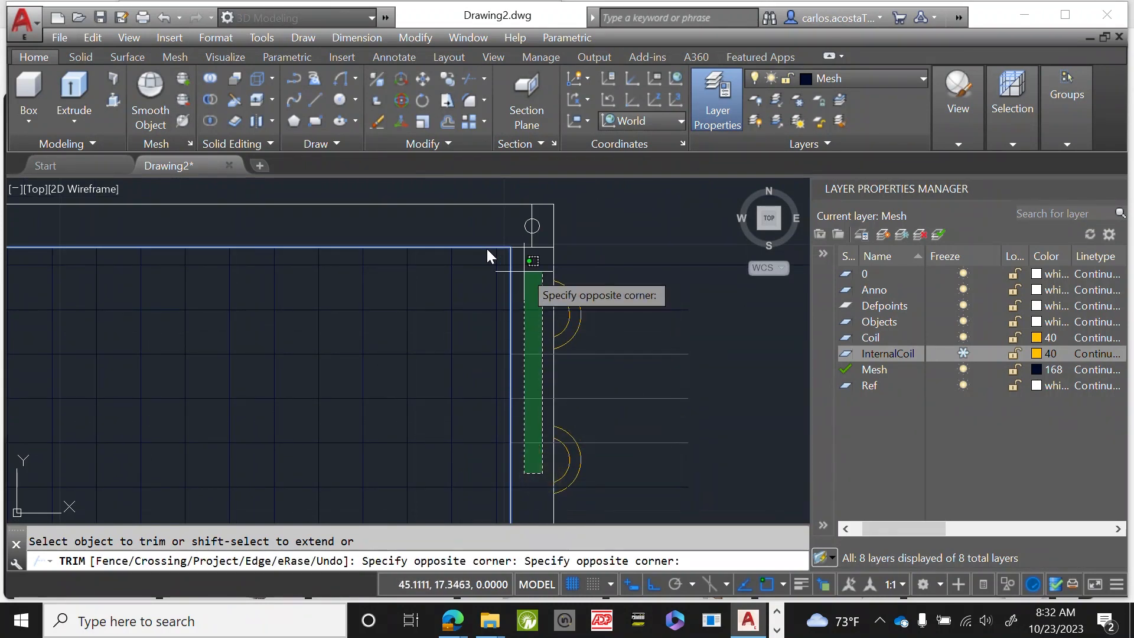
left_click(525, 262)
Trim the horizontal mesh lines that overhang the inner frame outline near the right rail's lower end.
scroll(536, 323, "down", 4)
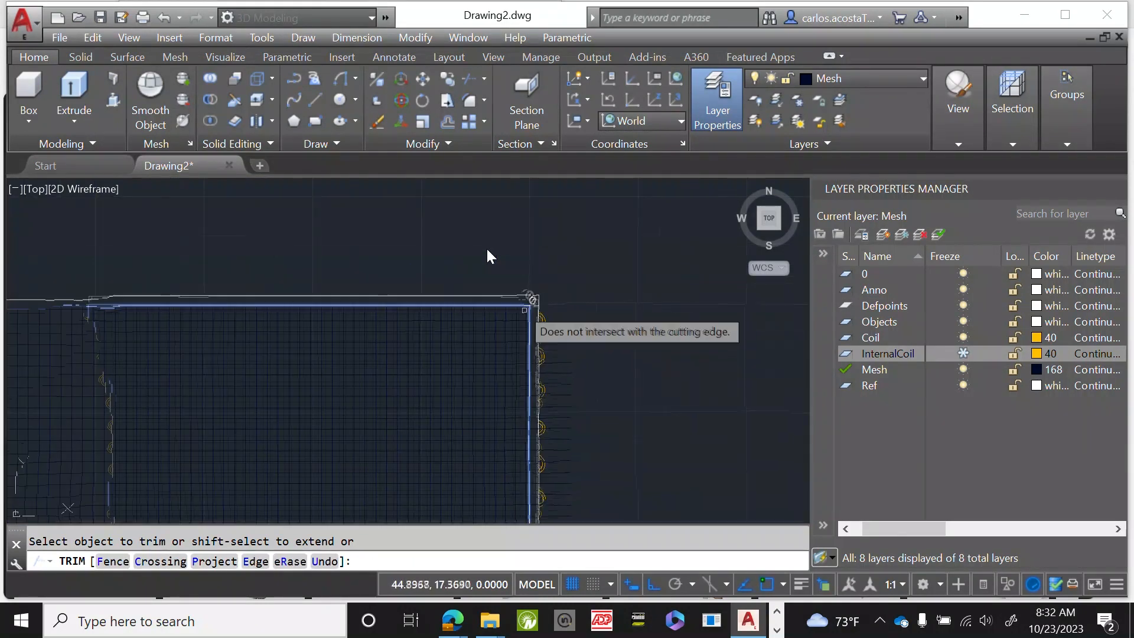
scroll(517, 506, "up", 2)
scroll(541, 372, "up", 4)
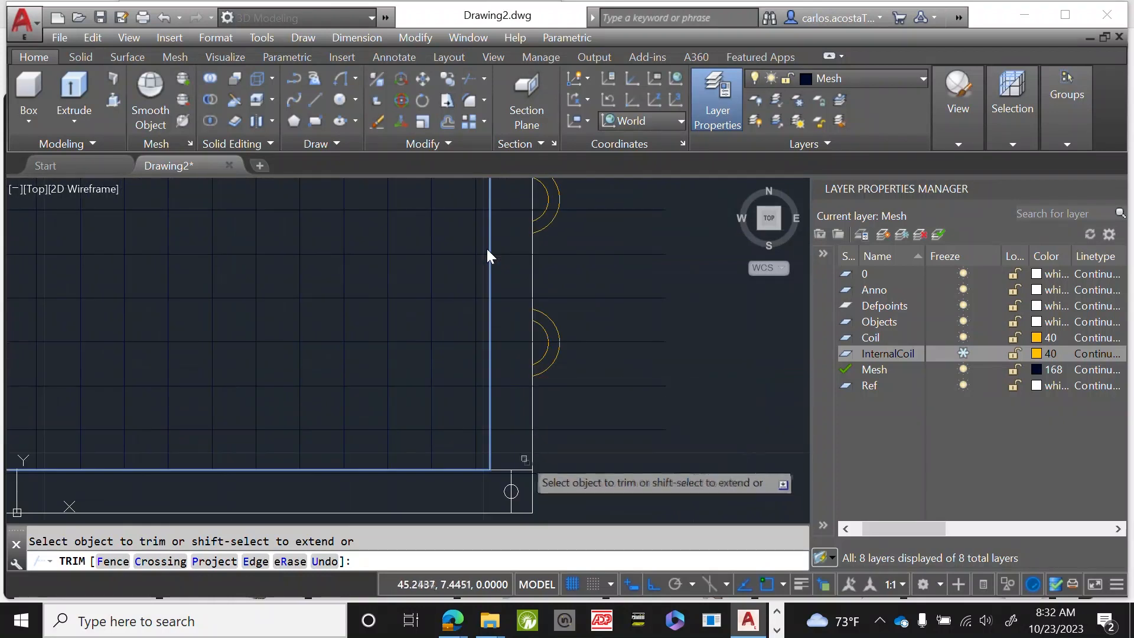
left_click(519, 452)
left_click(518, 183)
scroll(520, 237, "up", 2)
left_click(511, 469)
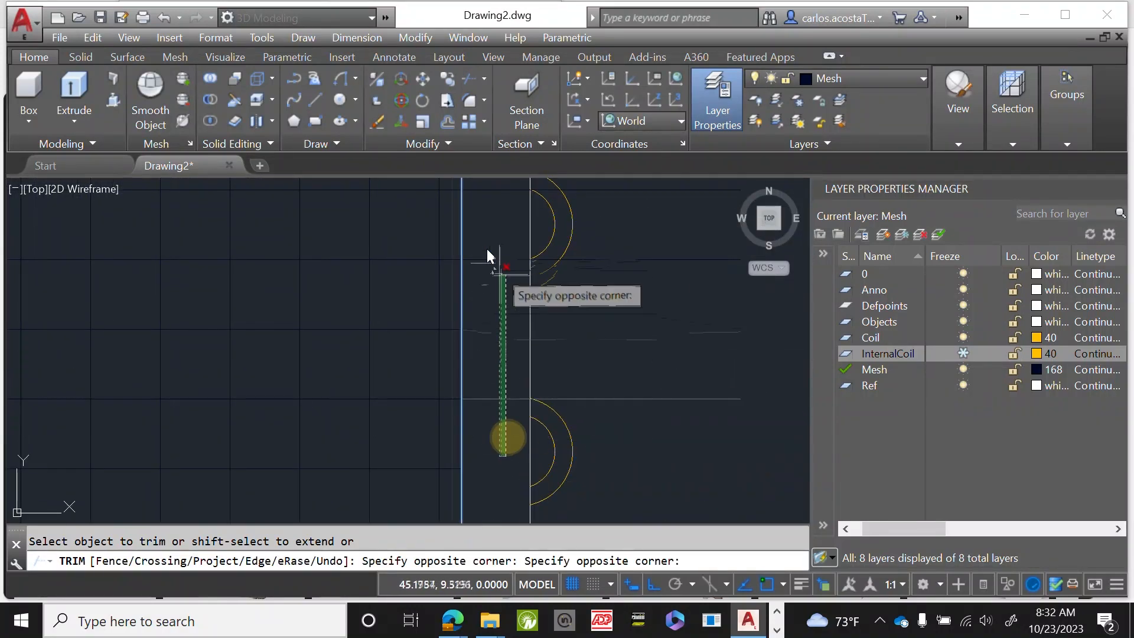
left_click(487, 254)
Trim the overhanging horizontal mesh lines upward along the middle part of the right rail.
scroll(497, 381, "down", 3)
left_click(505, 343)
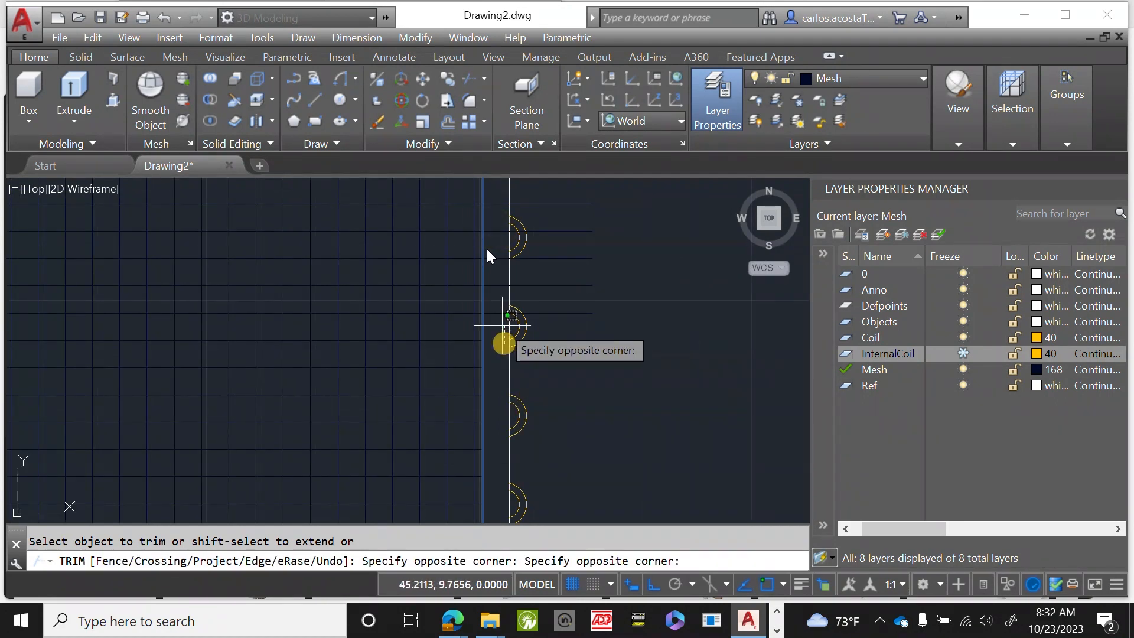
left_click(492, 201)
scroll(490, 390, "down", 3)
scroll(497, 242, "up", 3)
left_click(481, 505)
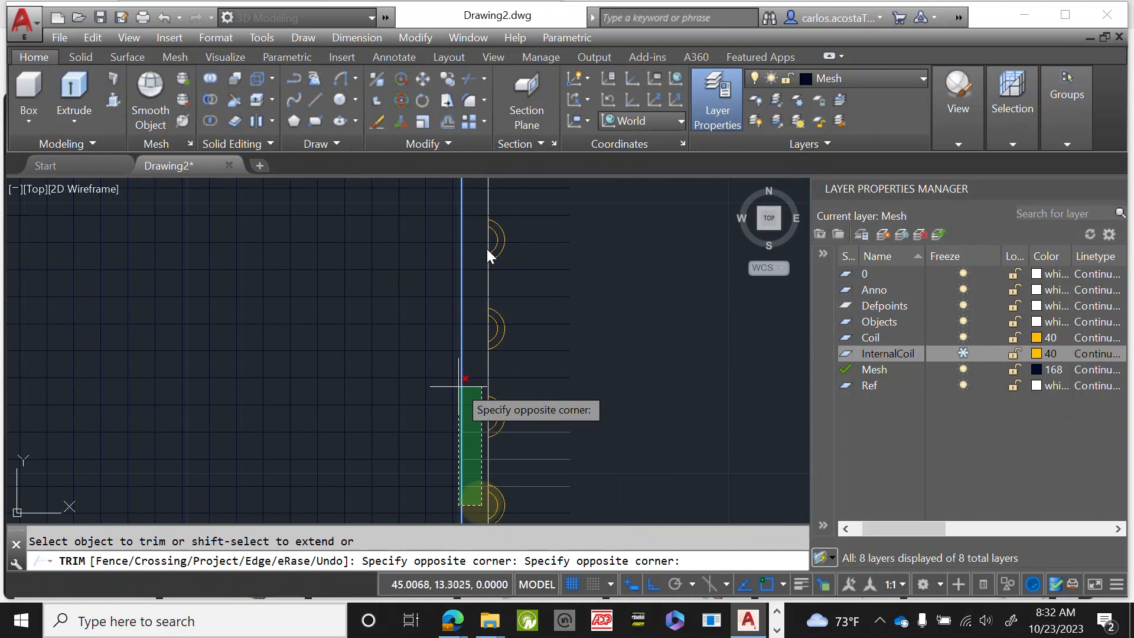
left_click(470, 278)
left_click(455, 506)
left_click(472, 433)
Trim another group of overhanging mesh lines on the upper part of the right rail and finish trimming.
scroll(478, 458, "down", 3)
scroll(478, 458, "up", 3)
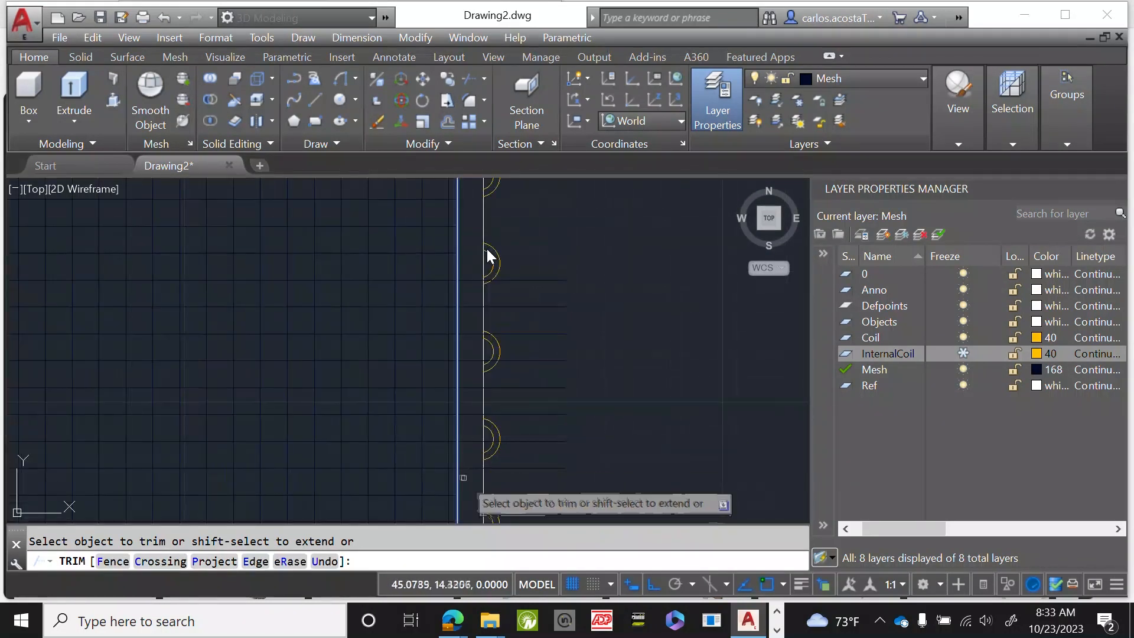
left_click(472, 495)
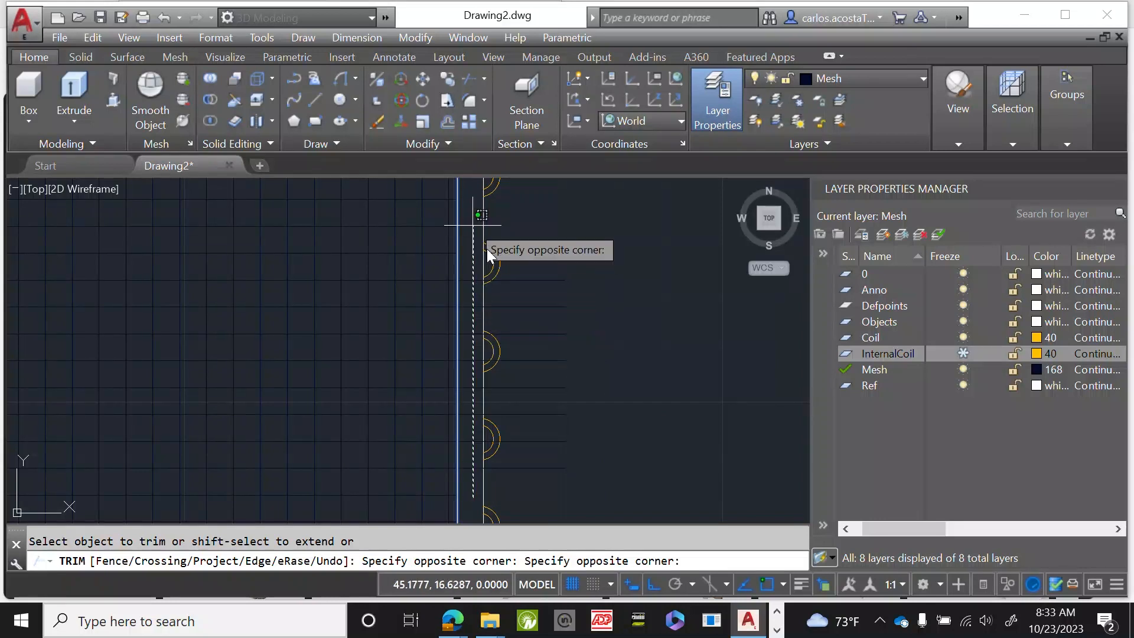
left_click(481, 234)
scroll(507, 416, "down", 3)
scroll(499, 317, "up", 6)
scroll(464, 311, "down", 6)
scroll(469, 378, "up", 5)
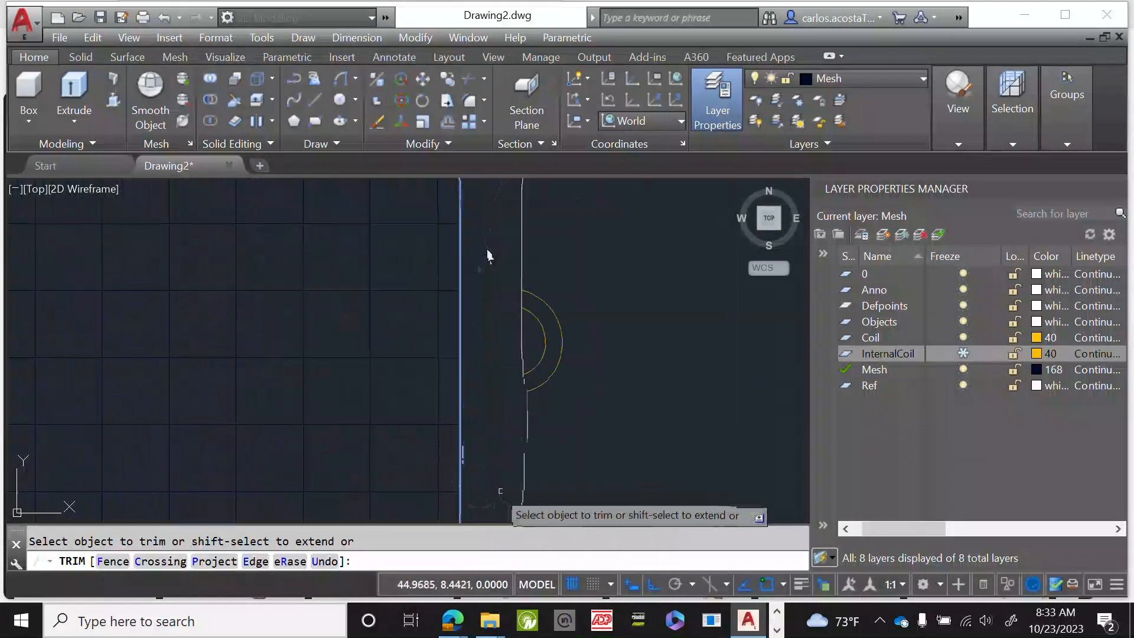
right_click(507, 395)
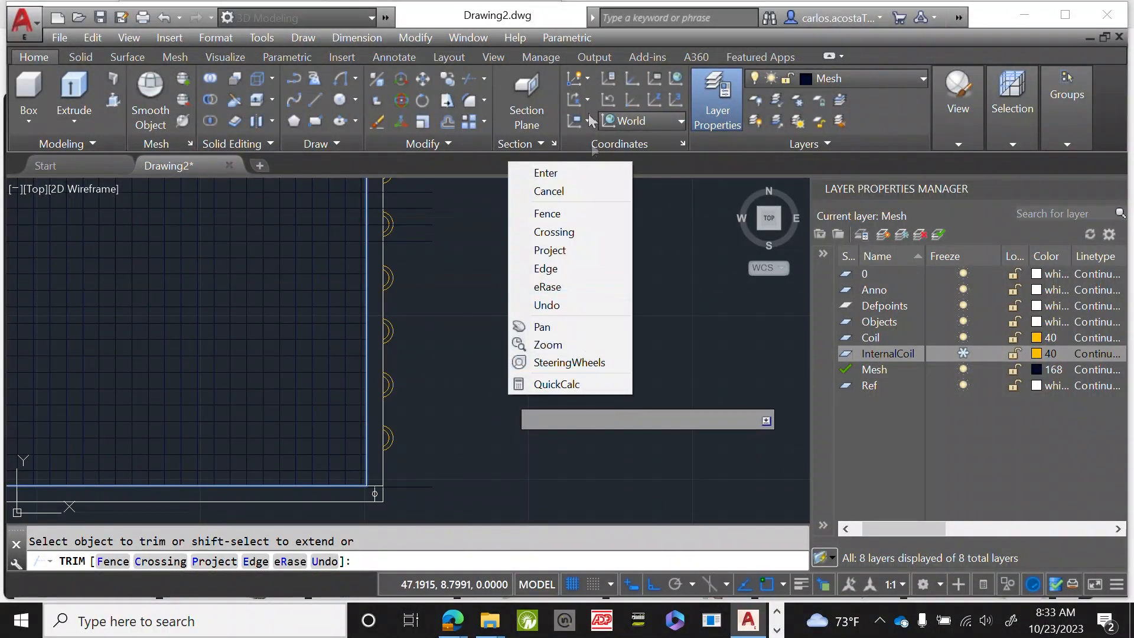
left_click(546, 172)
left_click(552, 218)
scroll(552, 218, "down", 3)
scroll(552, 218, "up", 3)
scroll(393, 195, "down", 1)
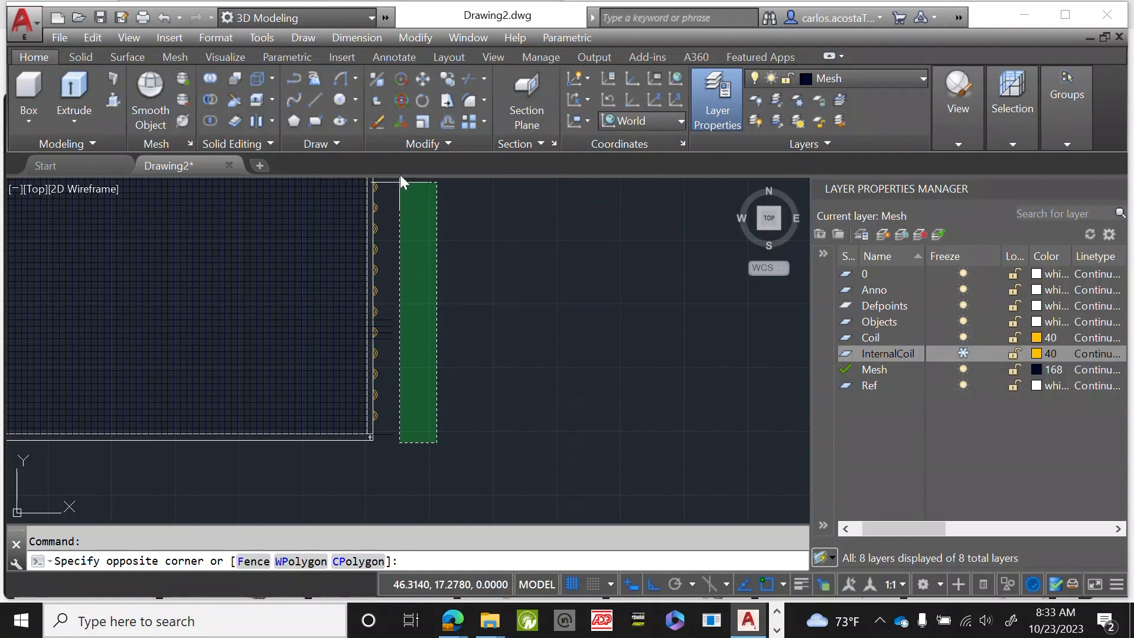
scroll(396, 195, "down", 3)
left_click(397, 178)
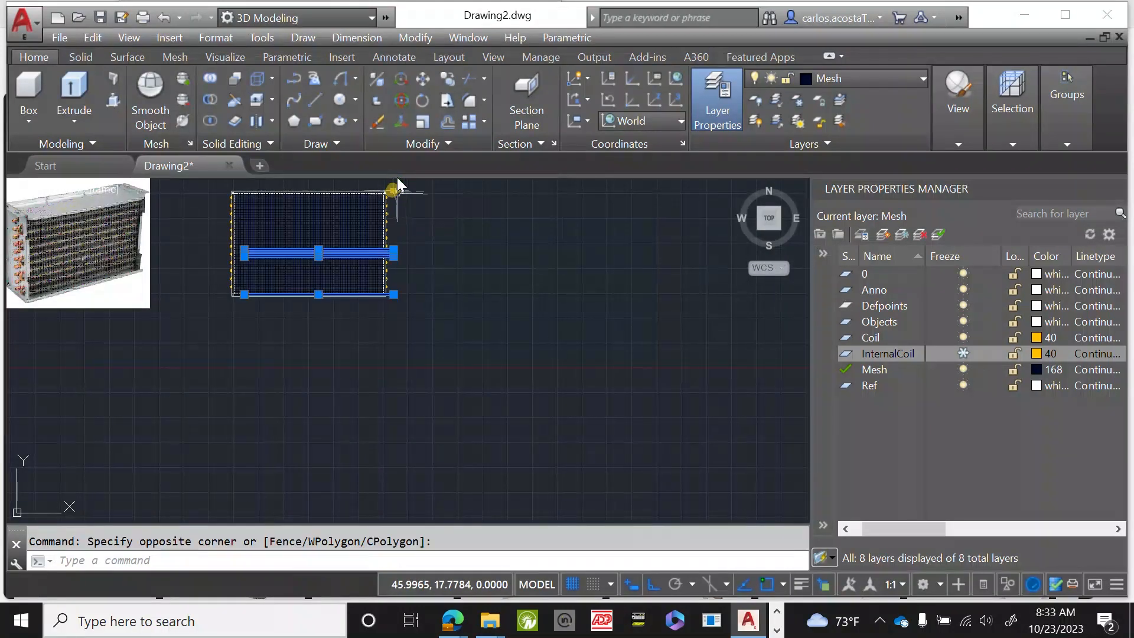
key("Escape")
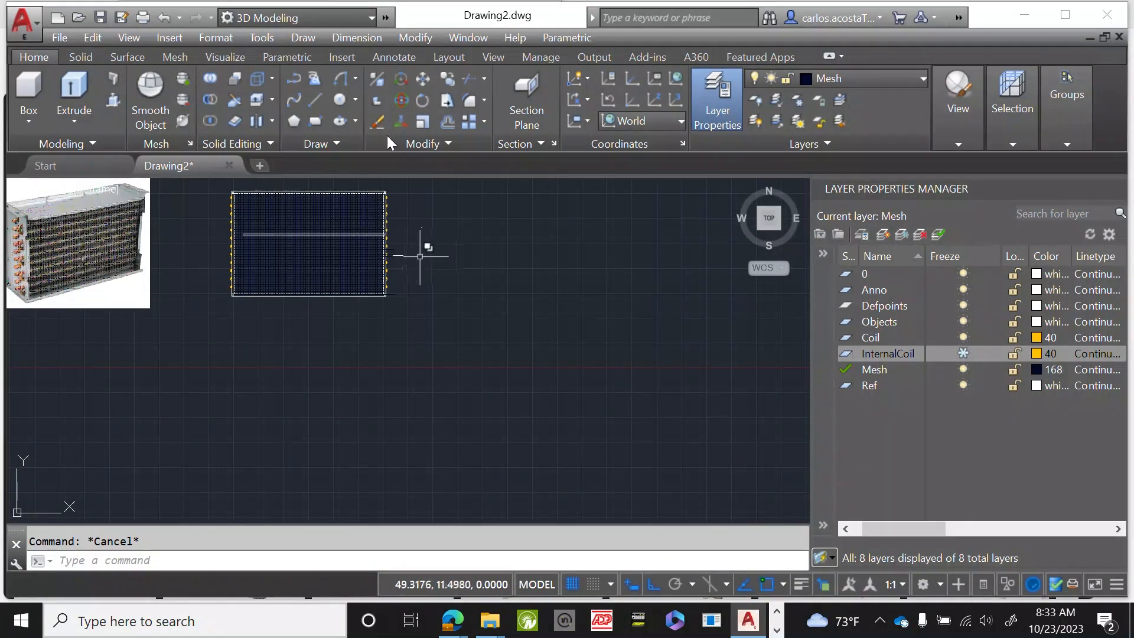
Trim the leftover mesh line overhangs midway along the right rail, using the rail's inner edge as the cutting edge.
scroll(374, 286, "up", 6)
scroll(306, 415, "down", 2)
scroll(271, 307, "up", 2)
scroll(303, 360, "down", 3)
type("TRI")
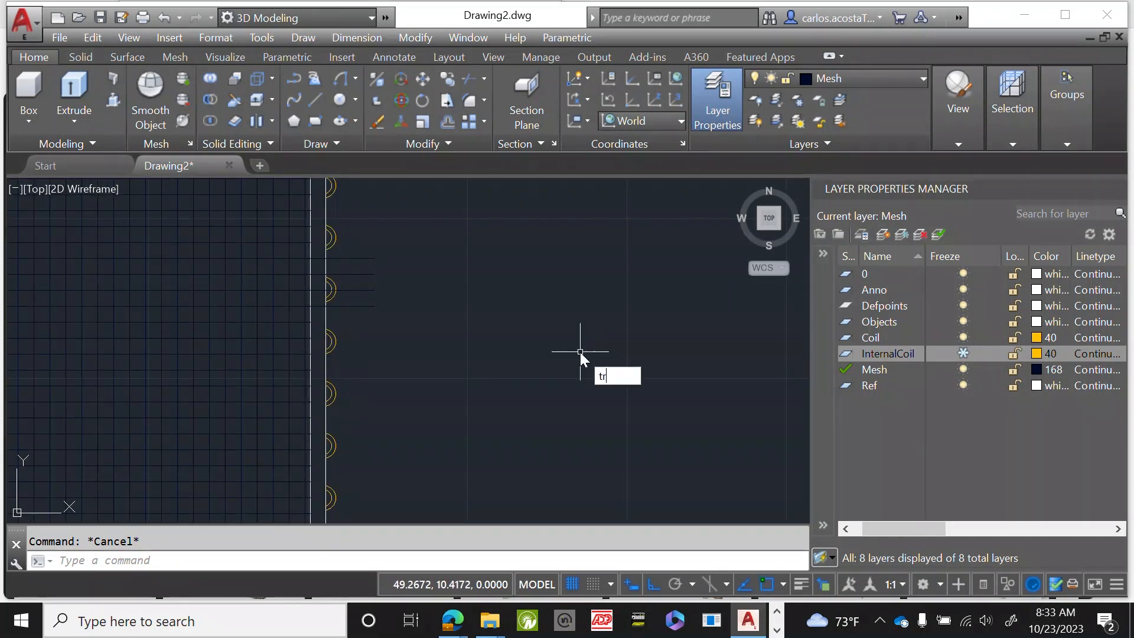
key("Return")
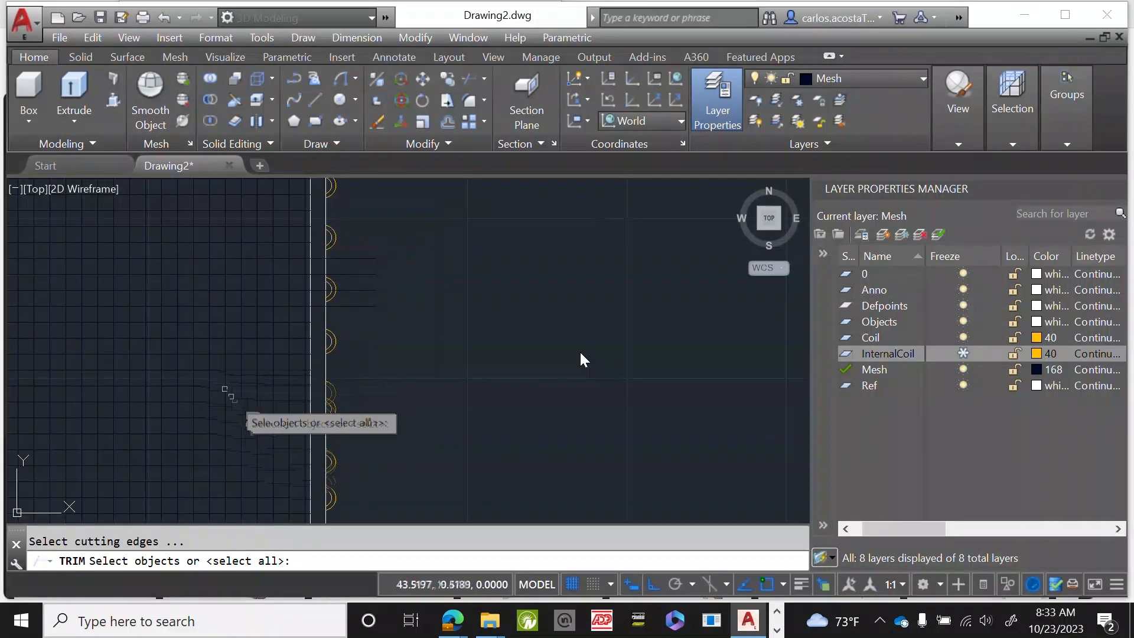
scroll(337, 355, "up", 2)
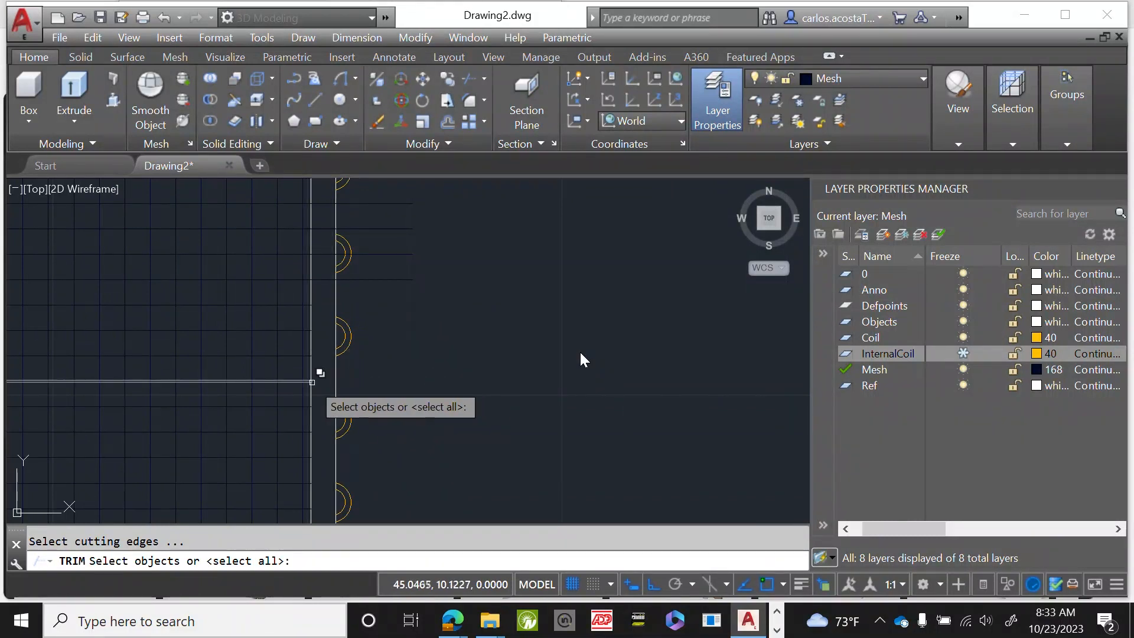
scroll(304, 343, "up", 2)
left_click(284, 337)
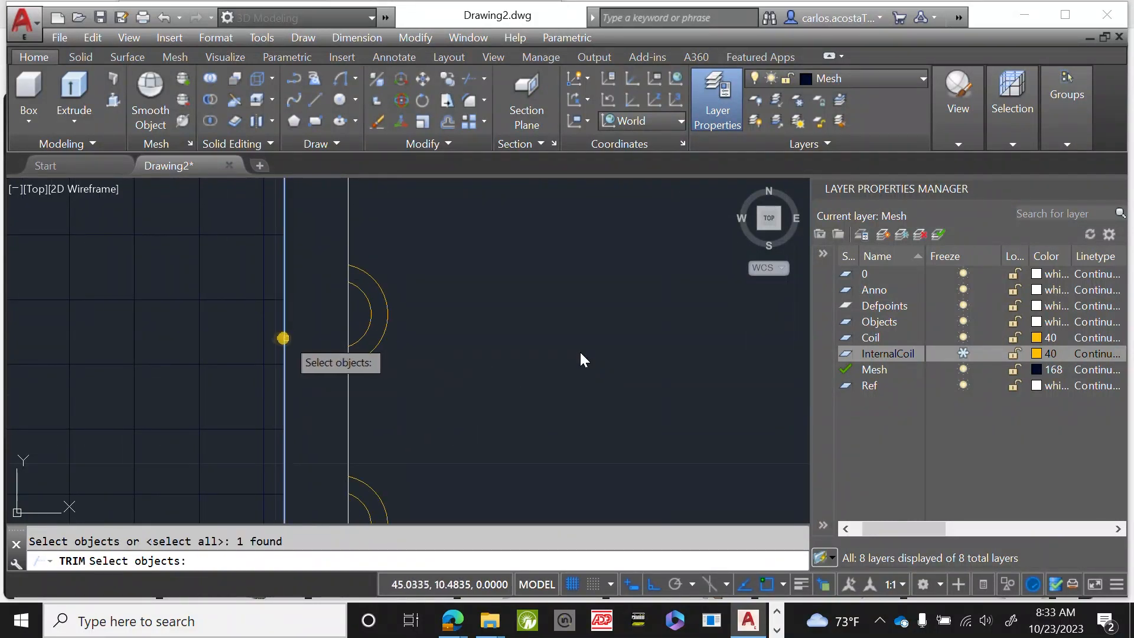
scroll(496, 349, "down", 2)
key("Return")
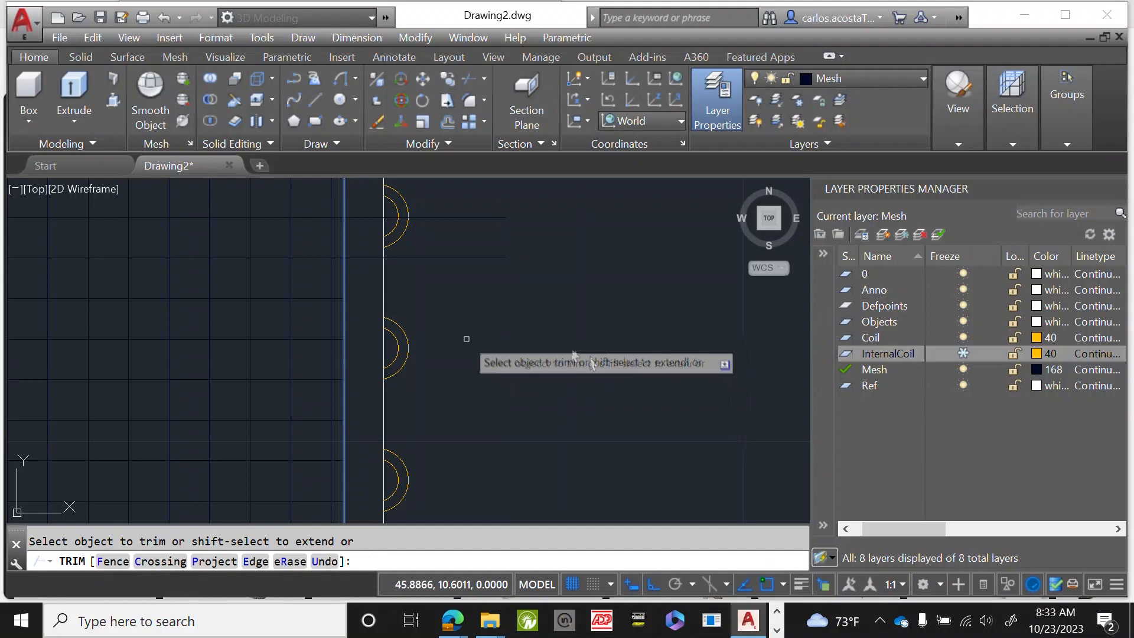
scroll(392, 337, "down", 2)
left_click(381, 322)
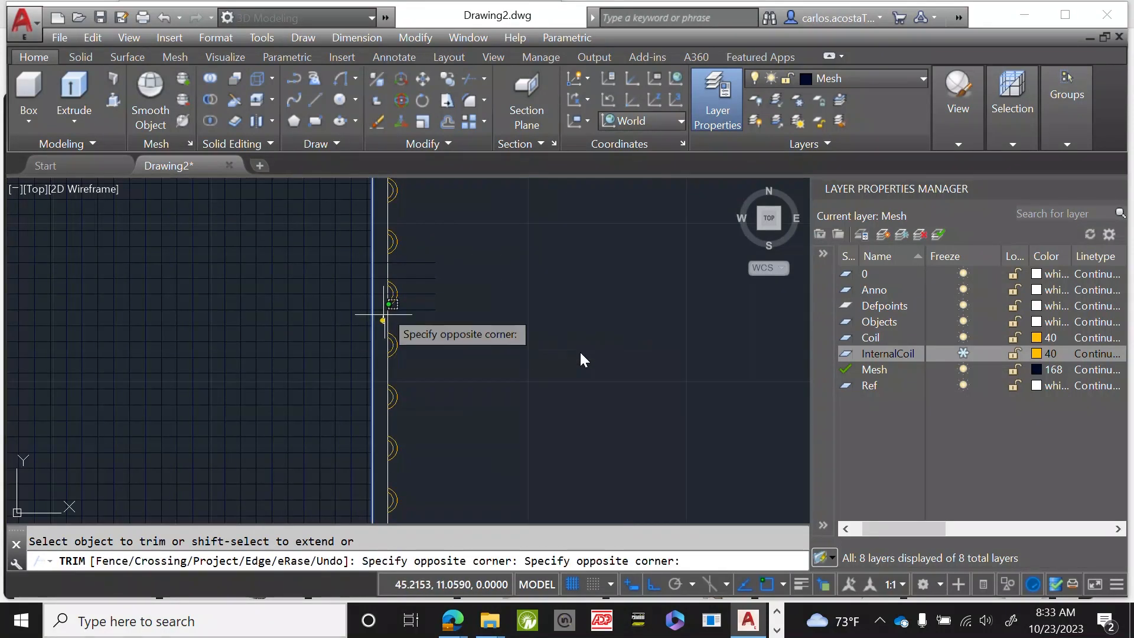
left_click(380, 208)
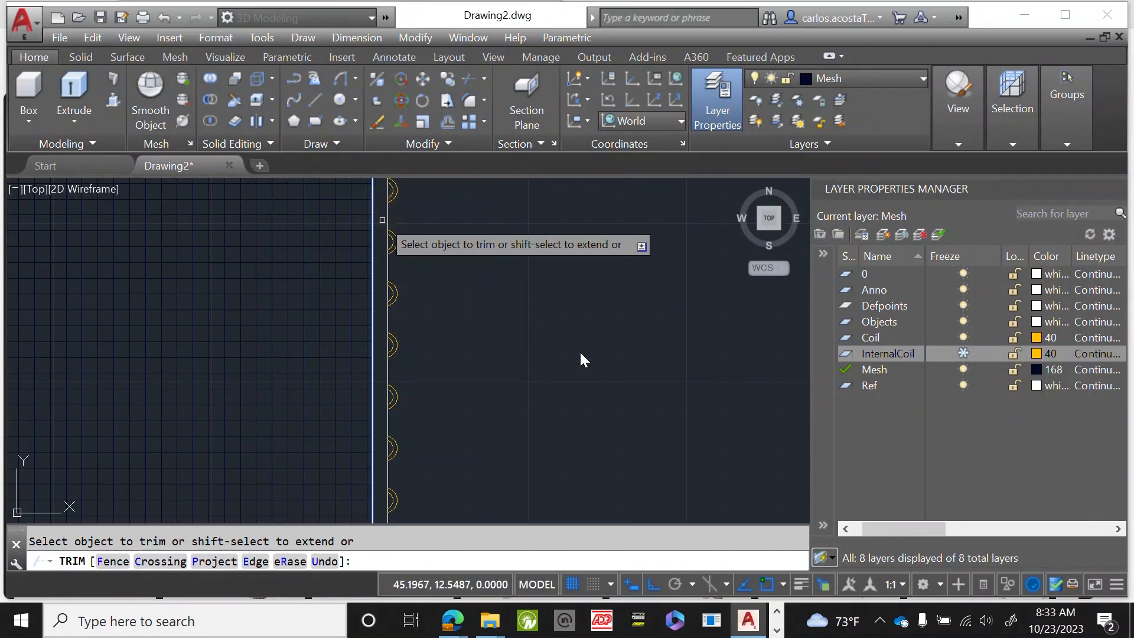
scroll(502, 290, "down", 3)
key("Escape")
Thaw the InternalCoil layer to bring back the internal tube lines over the fin mesh.
scroll(502, 295, "down", 2)
scroll(481, 296, "up", 6)
scroll(501, 289, "down", 6)
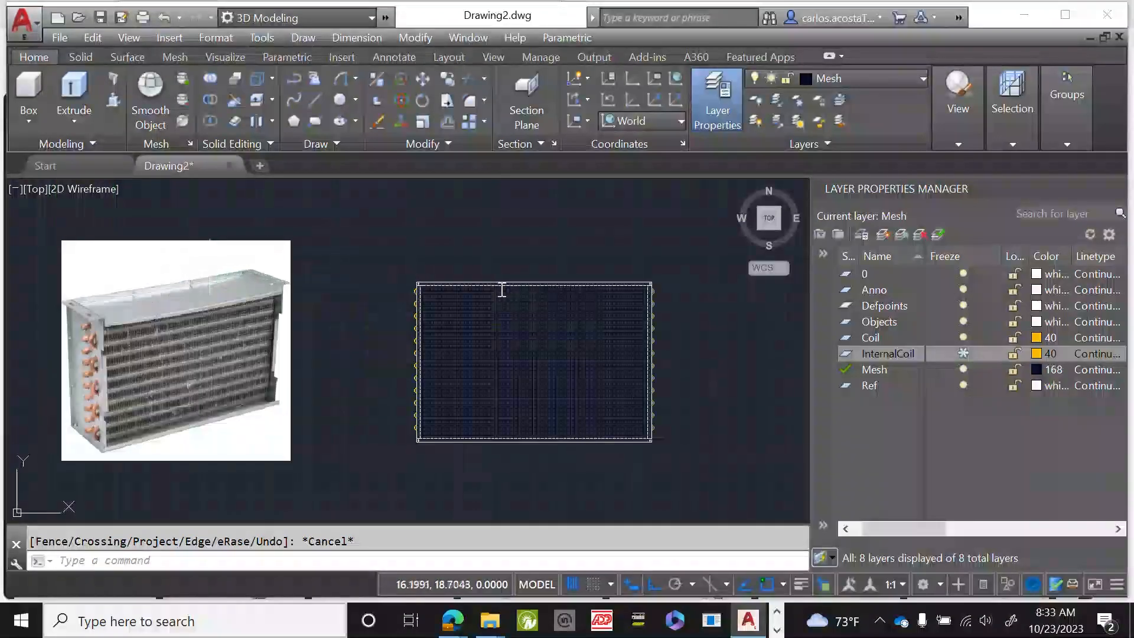
left_click(963, 353)
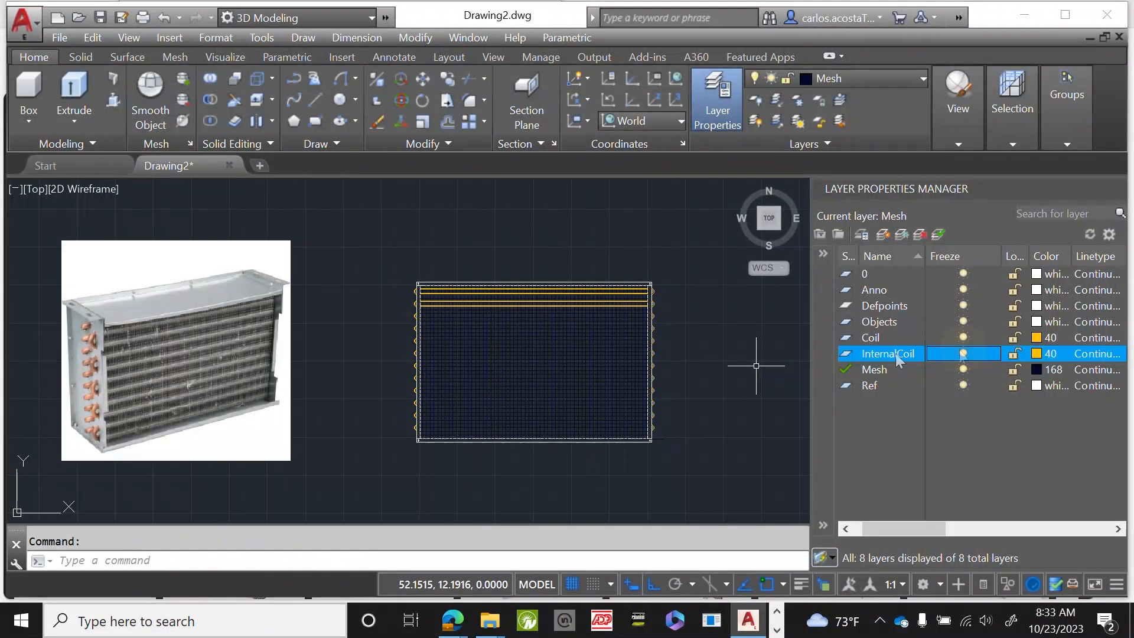
scroll(573, 262, "up", 4)
scroll(456, 247, "down", 2)
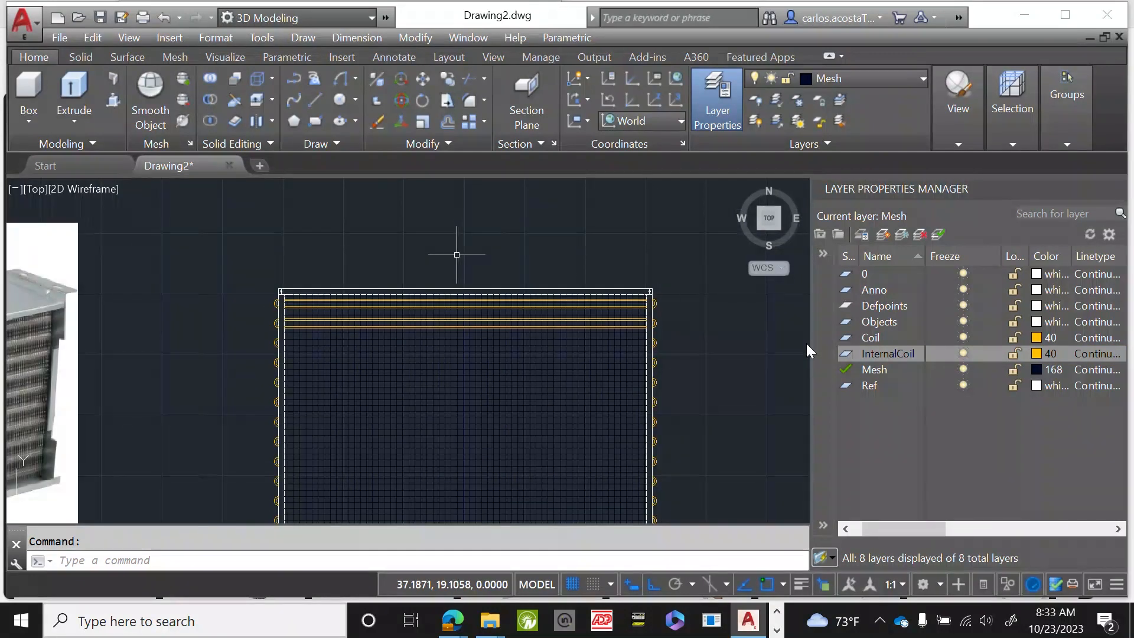
scroll(546, 272, "up", 4)
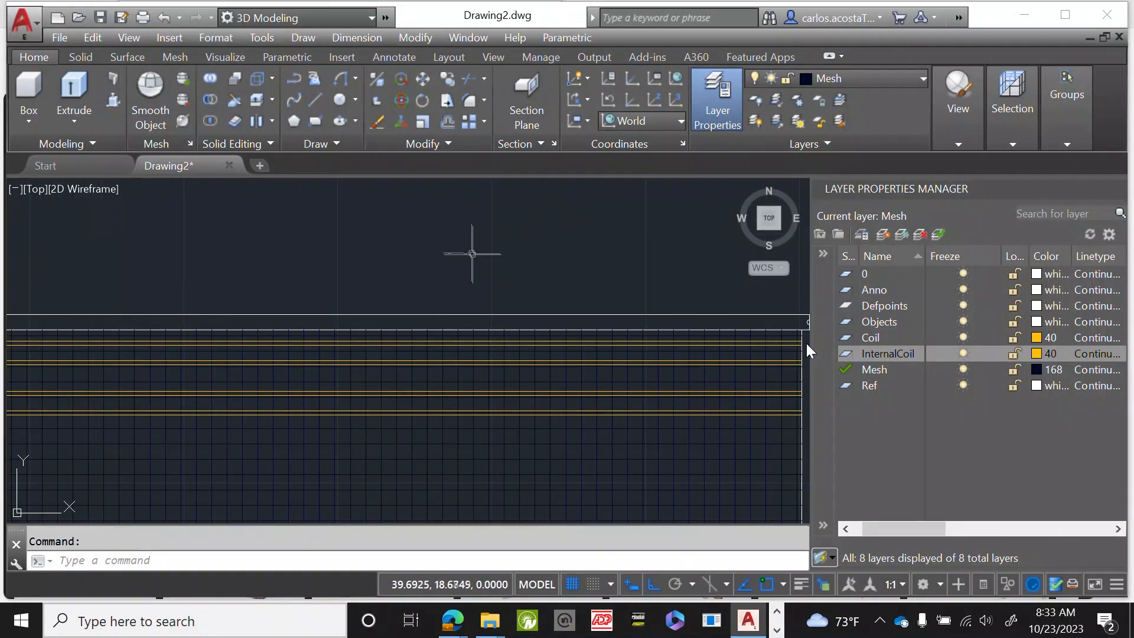
scroll(468, 248, "down", 2)
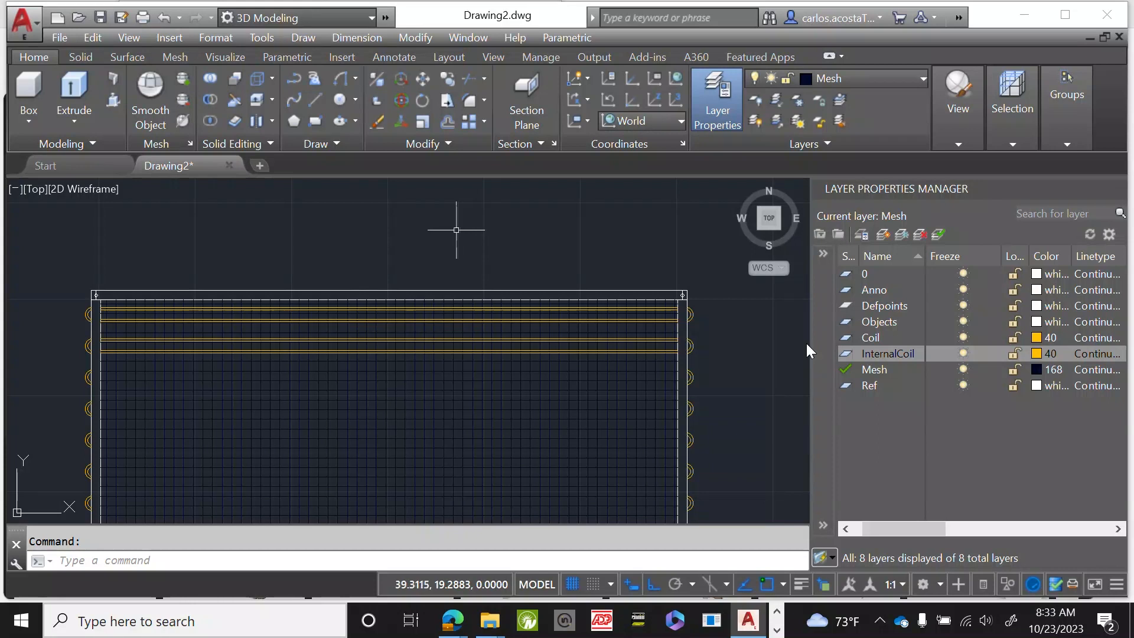
mouse_move(184, 165)
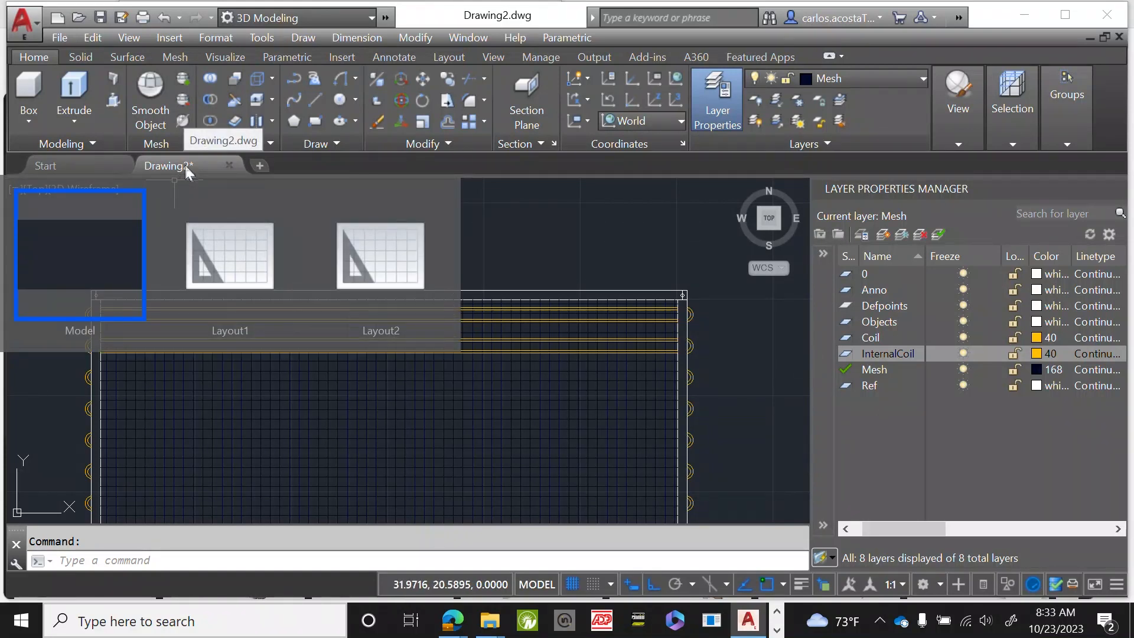
Open Layout1 and accept its page setup with Letter (8.50 x 11.00 Inches) paper in landscape orientation.
left_click(224, 272)
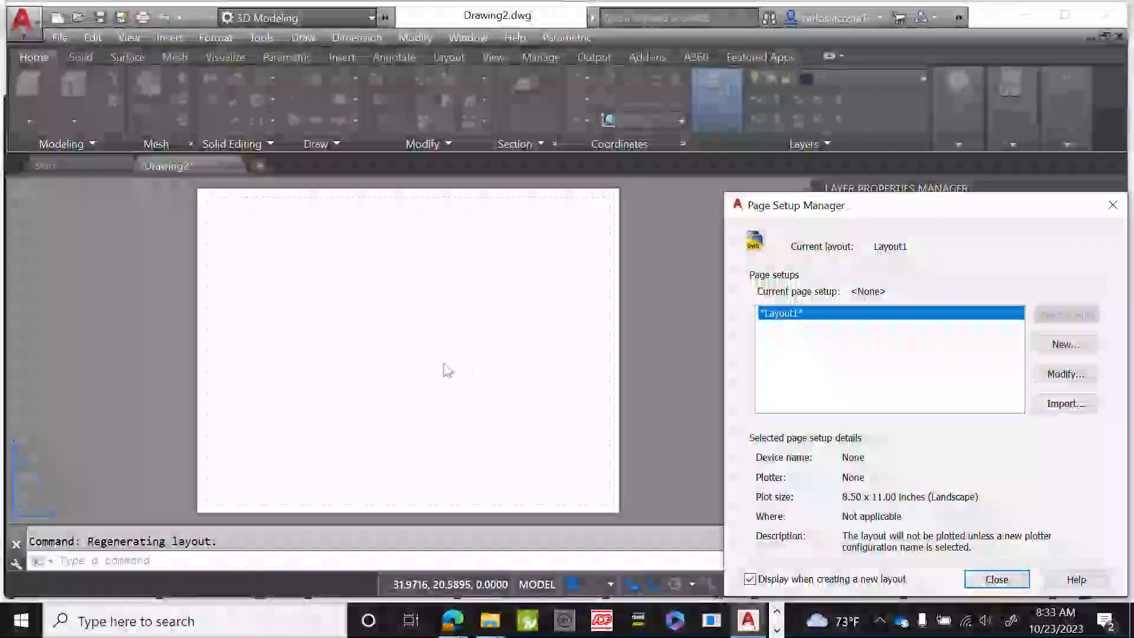
left_click(1075, 374)
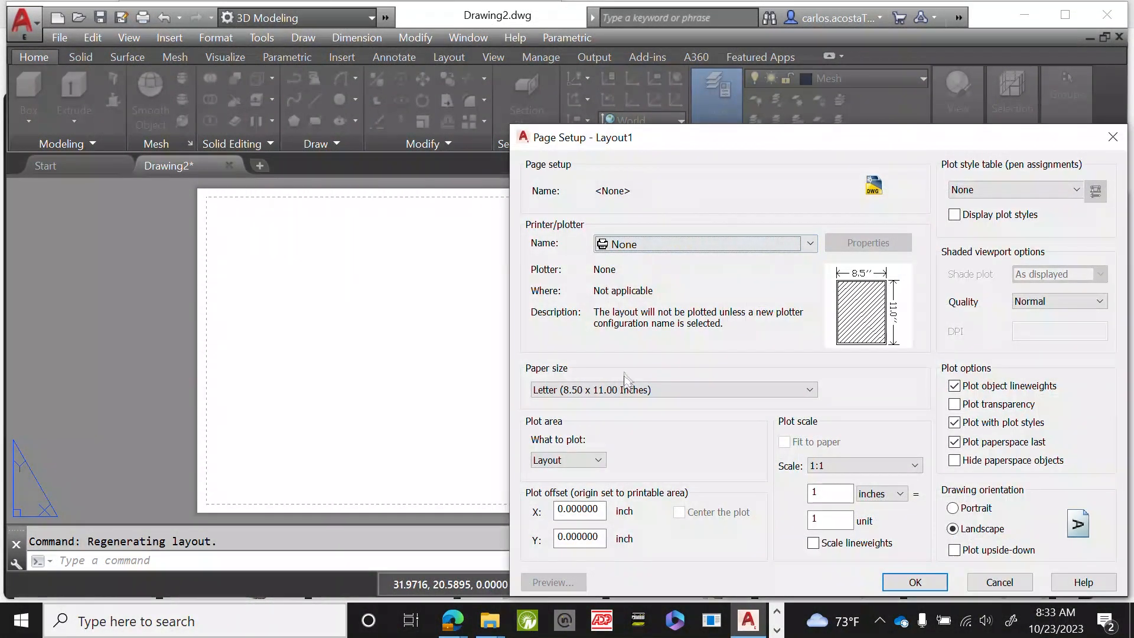
left_click(636, 390)
left_click(637, 391)
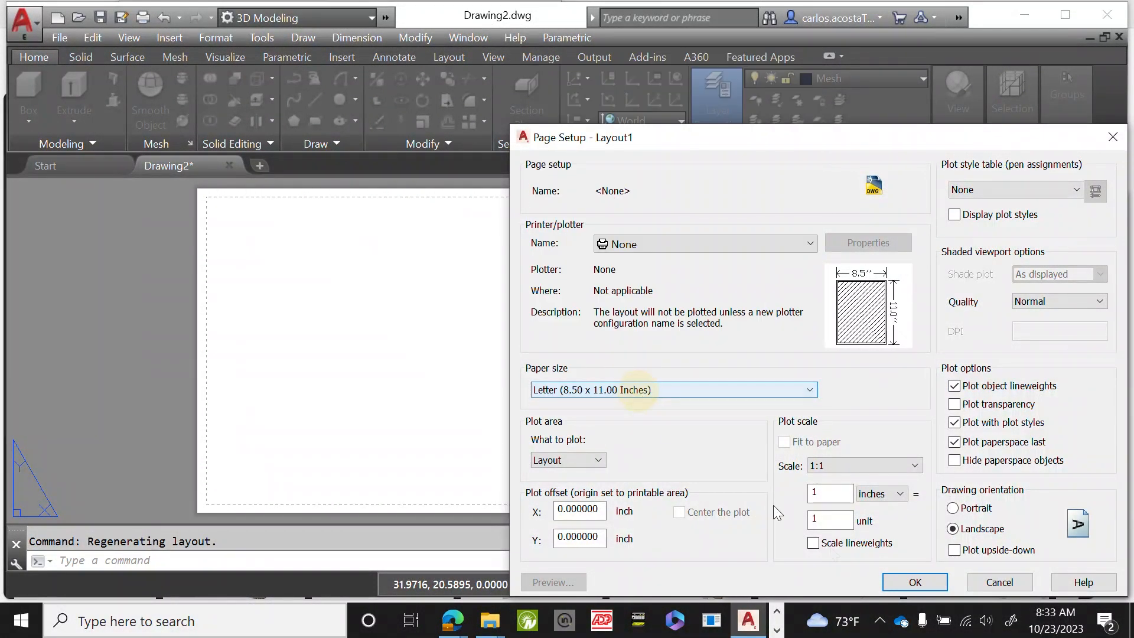
left_click(914, 582)
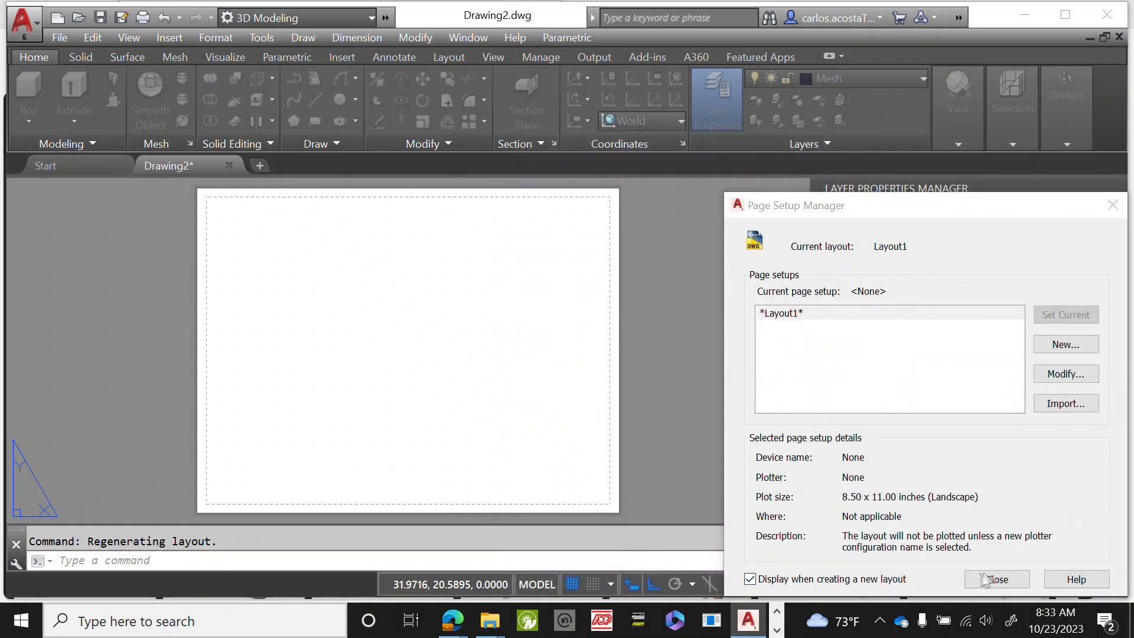
left_click(996, 578)
Look over the coil drawing through Layout1's viewport and return to model space.
scroll(400, 389, "down", 2)
scroll(377, 374, "up", 5)
scroll(330, 360, "up", 3)
scroll(352, 284, "down", 5)
left_click(626, 584)
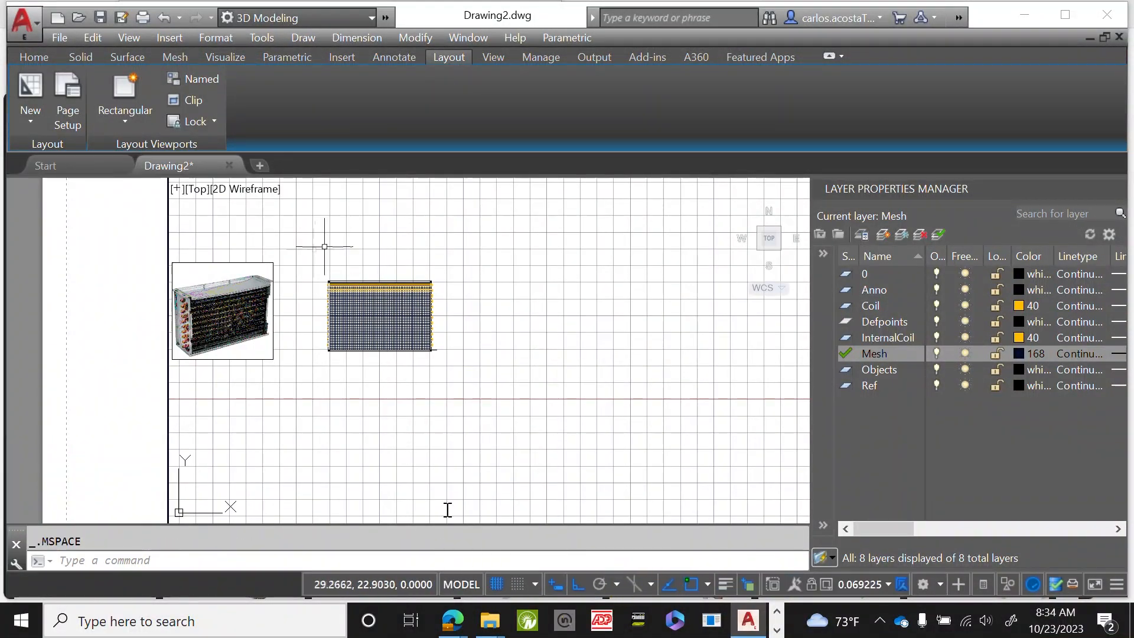
mouse_move(194, 161)
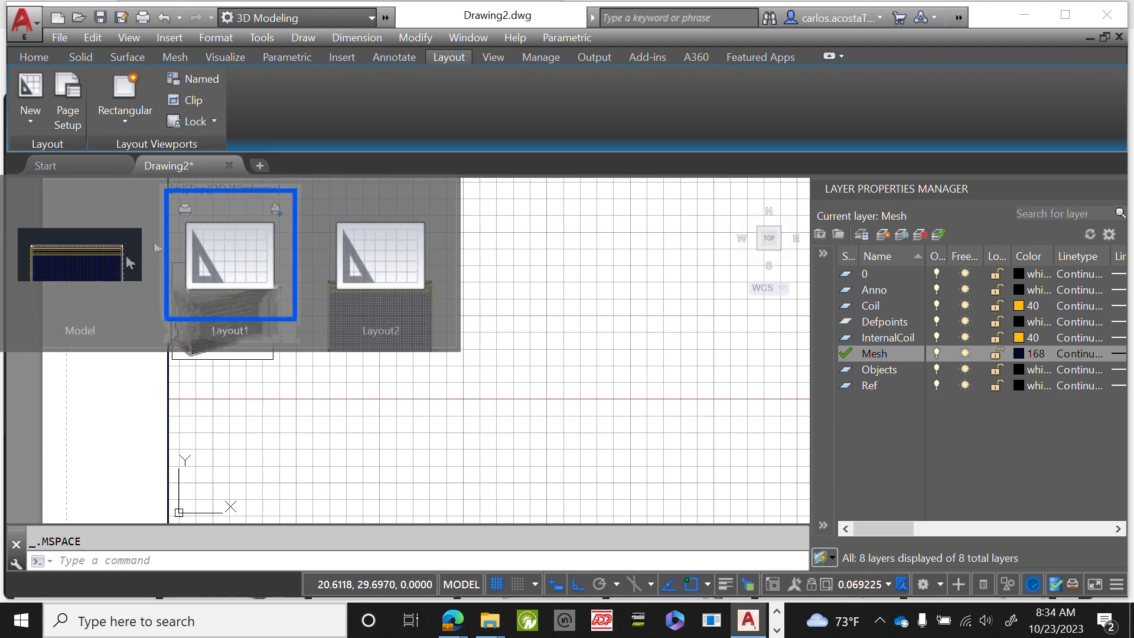
left_click(130, 261)
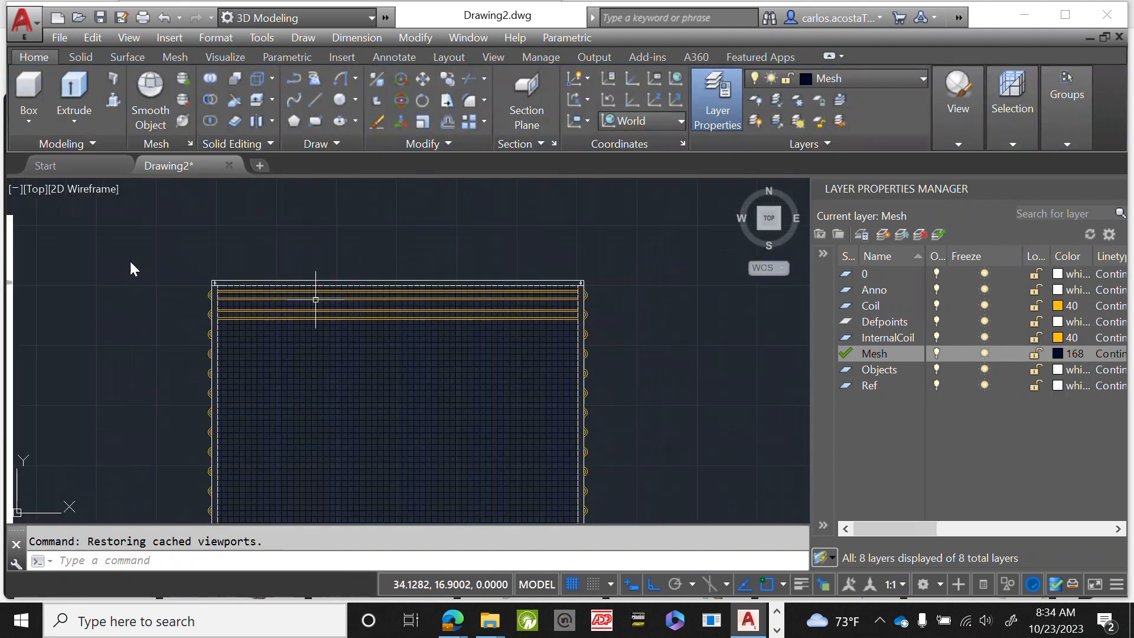
Examine the coil's tubes and mesh in model space and compare them with the reference photo.
scroll(393, 247, "up", 2)
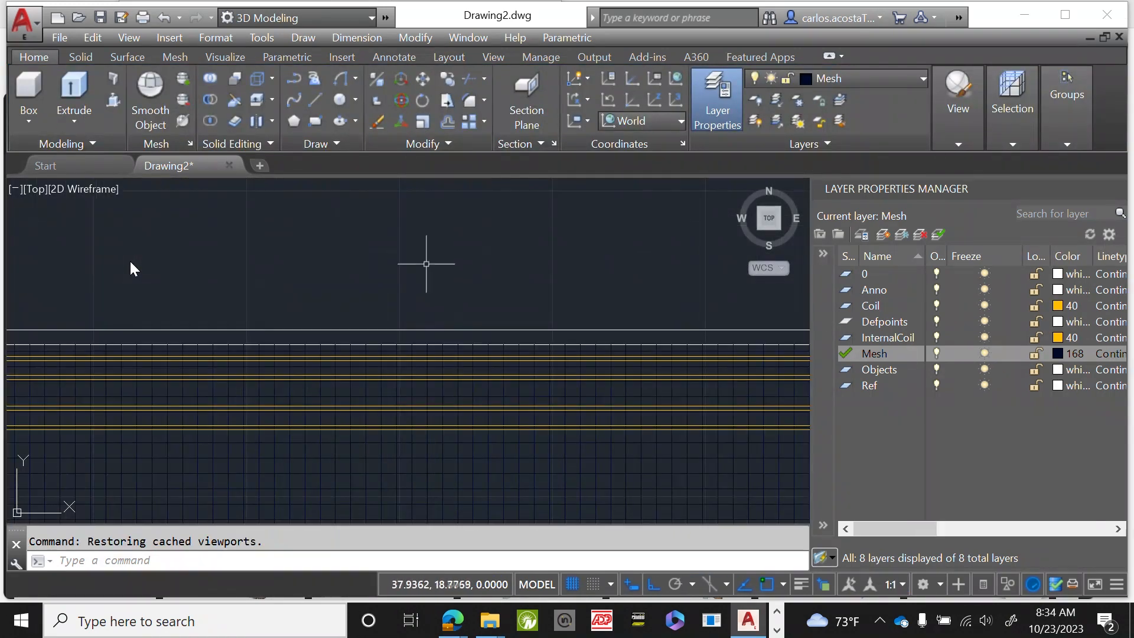
scroll(428, 260, "up", 2)
scroll(434, 247, "down", 3)
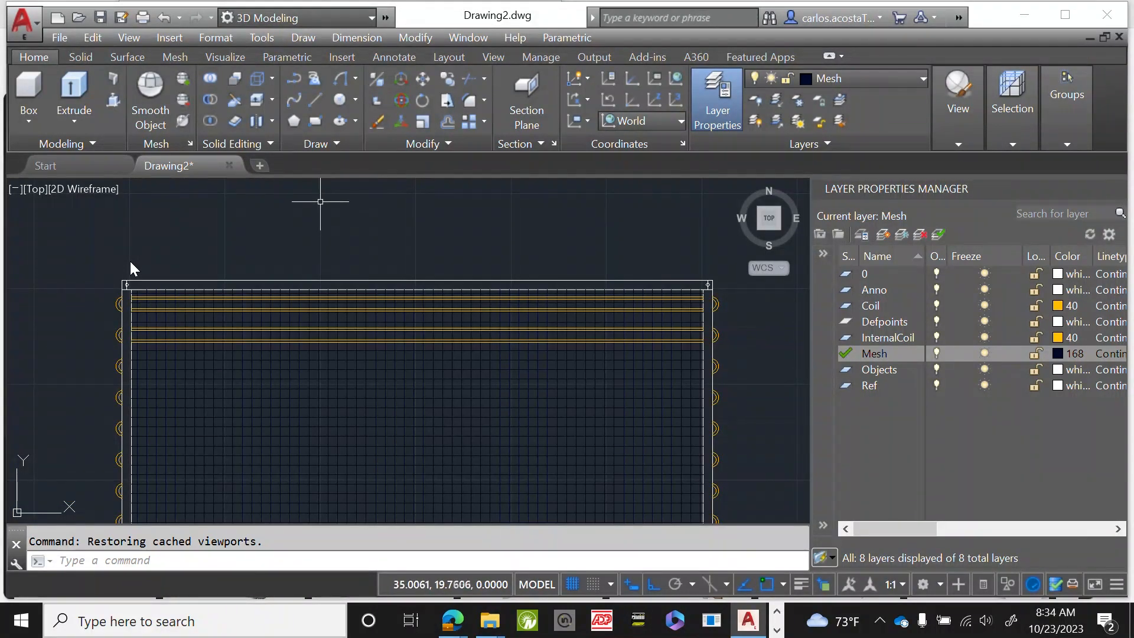
scroll(478, 240, "down", 2)
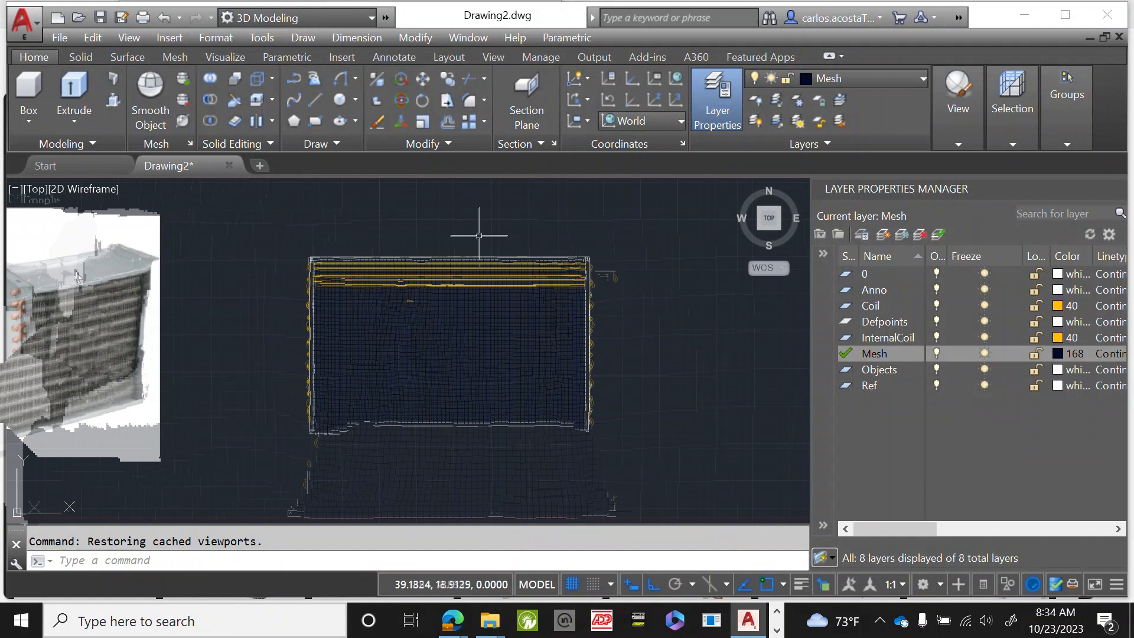
scroll(471, 241, "up", 2)
scroll(472, 240, "down", 2)
scroll(467, 244, "down", 1)
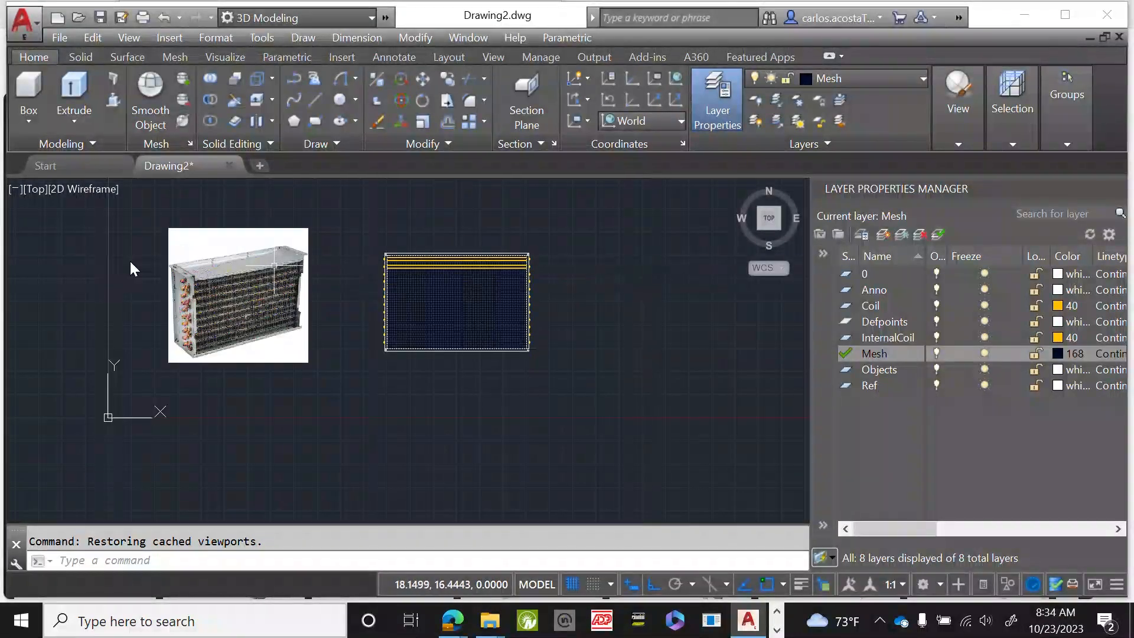
scroll(270, 266, "up", 2)
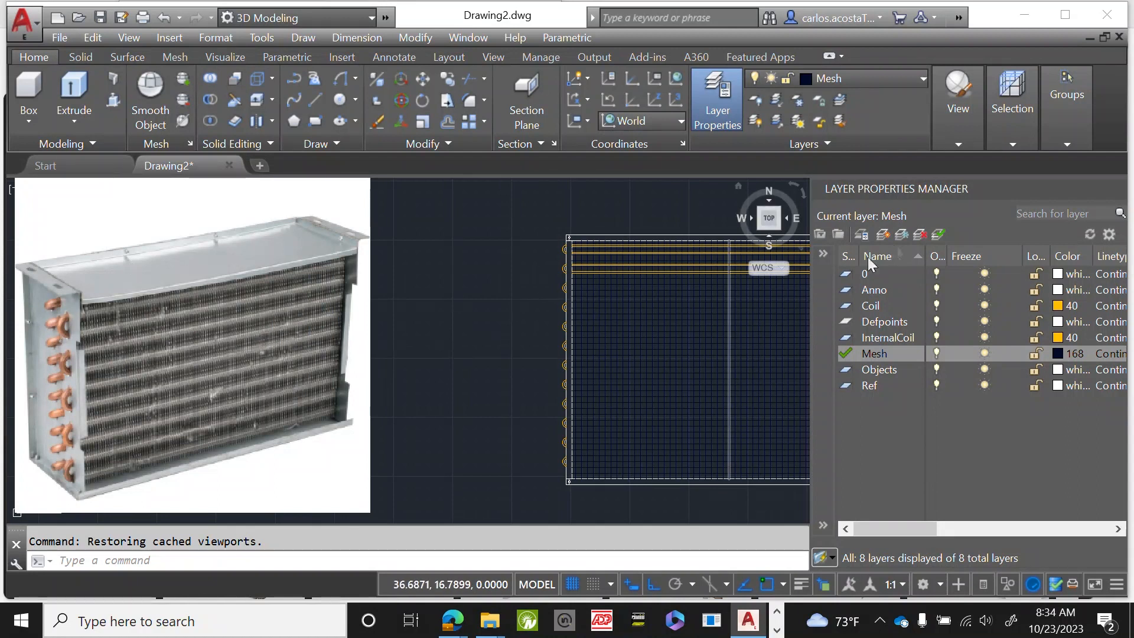
scroll(145, 369, "down", 2)
scroll(541, 280, "up", 2)
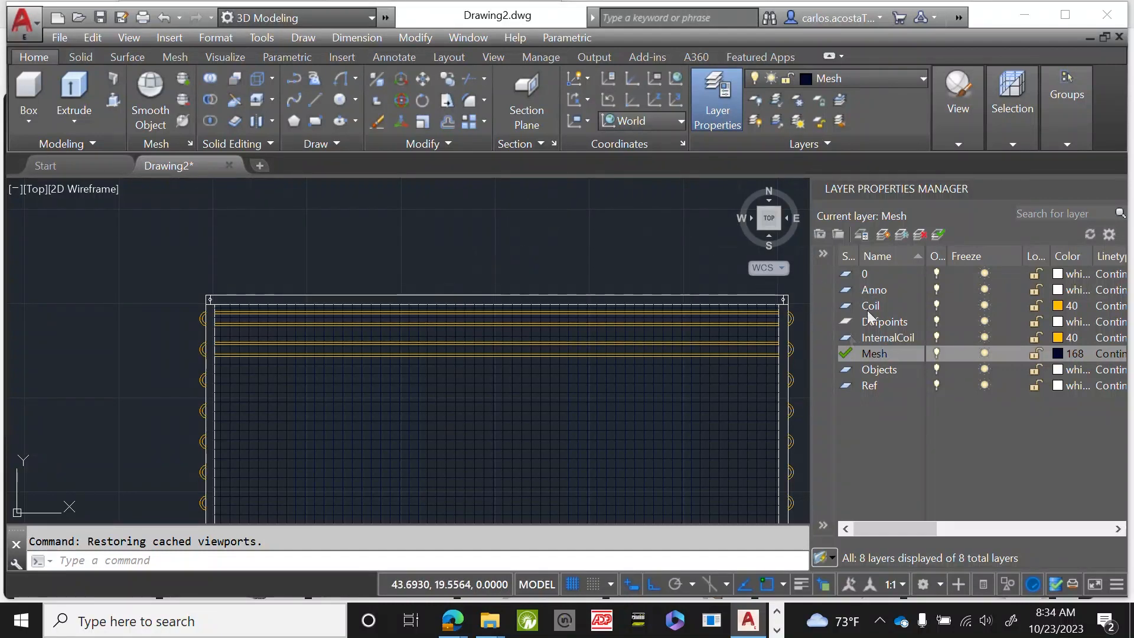
Make Anno the current layer.
left_click(884, 387)
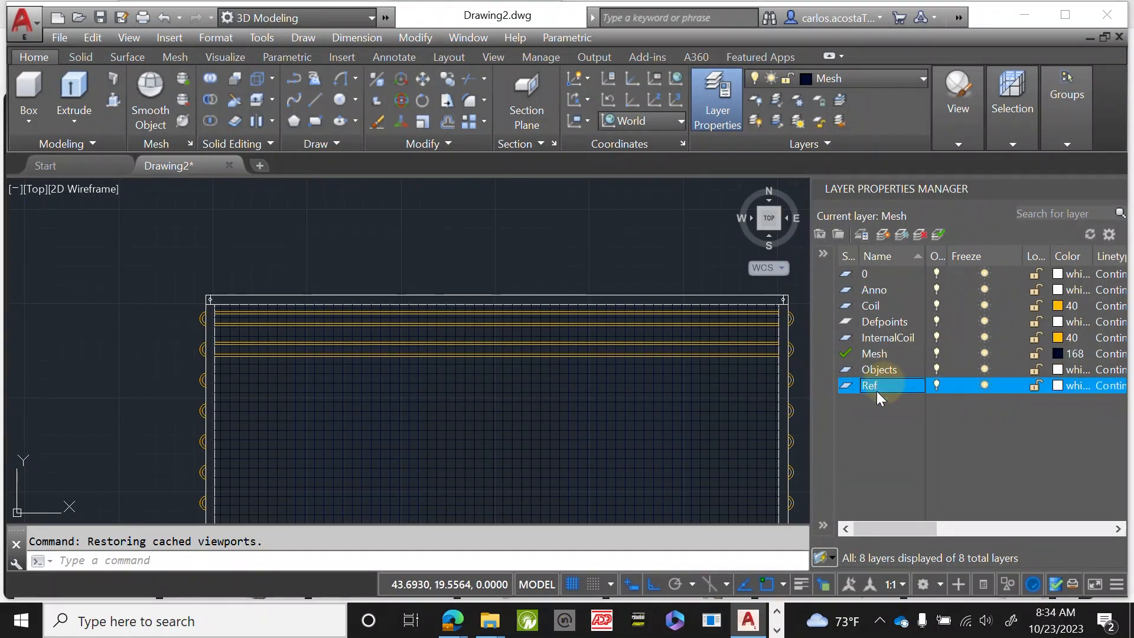
left_click(891, 289)
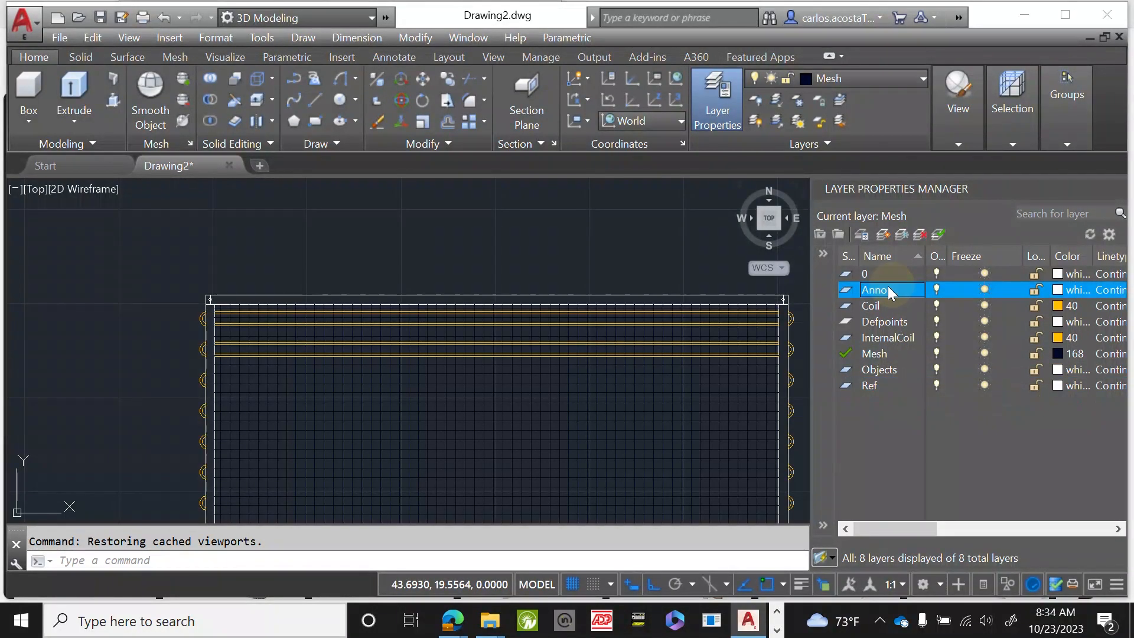
left_click(939, 235)
Draw a circle with a radius of about 0.70 over the four internal tubes, midway along the coil's upper part.
type("cir")
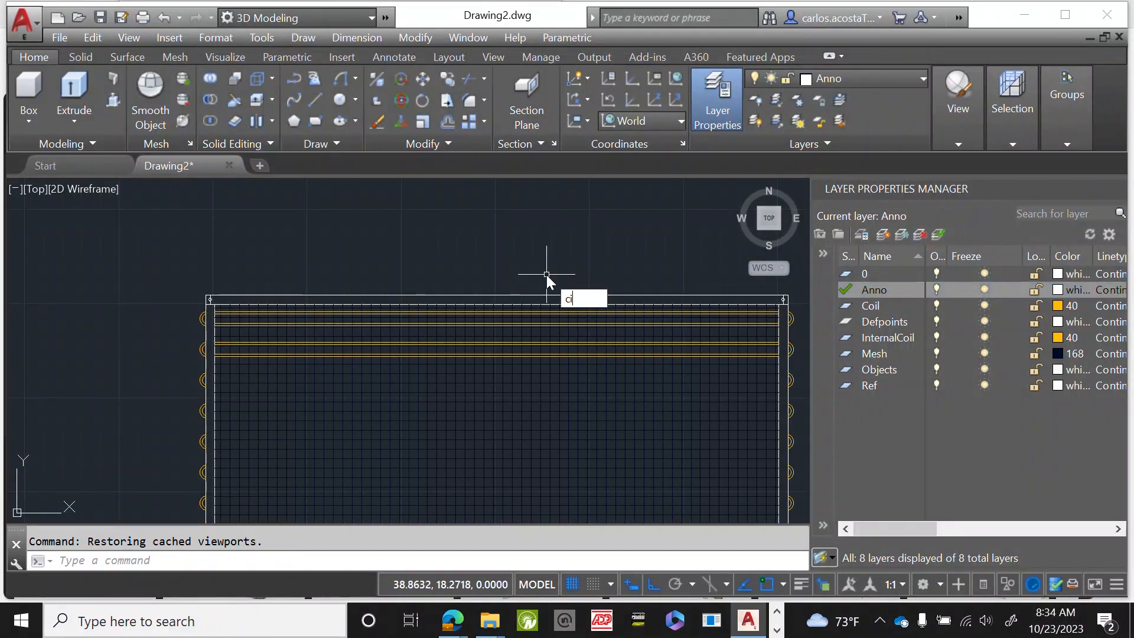
key("Return")
scroll(547, 275, "up", 2)
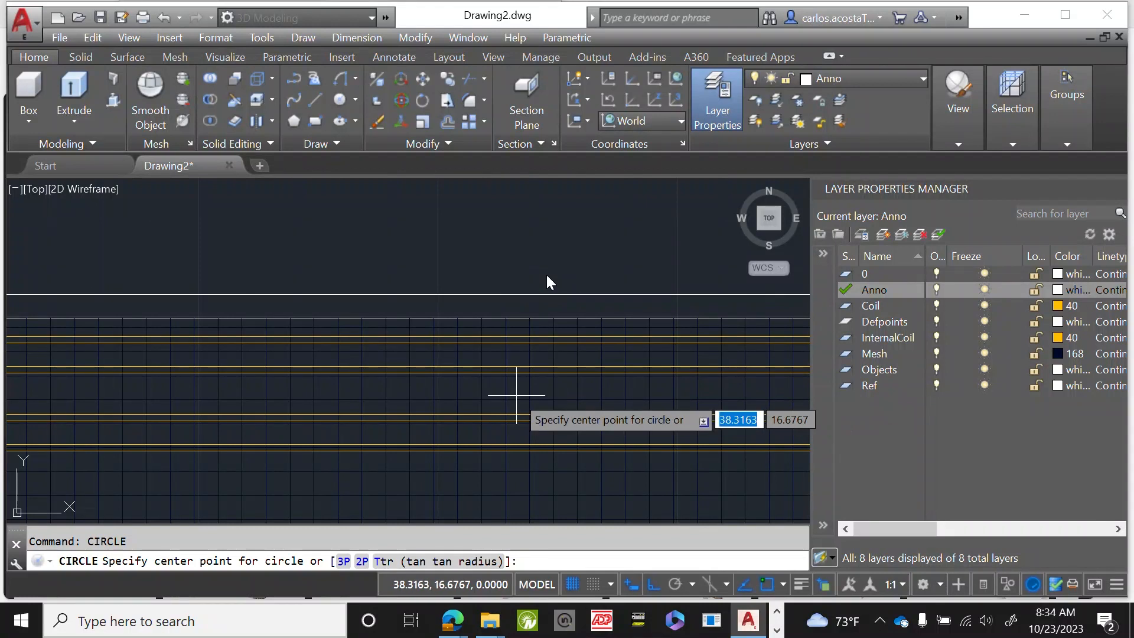
left_click(516, 394)
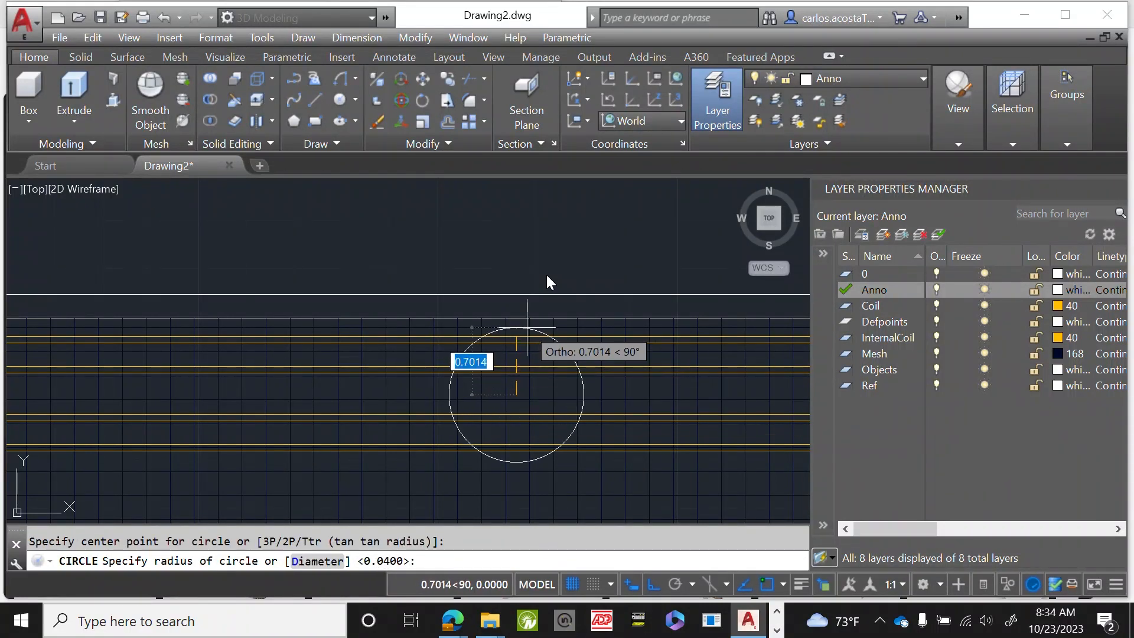
left_click(527, 326)
scroll(555, 215, "down", 2)
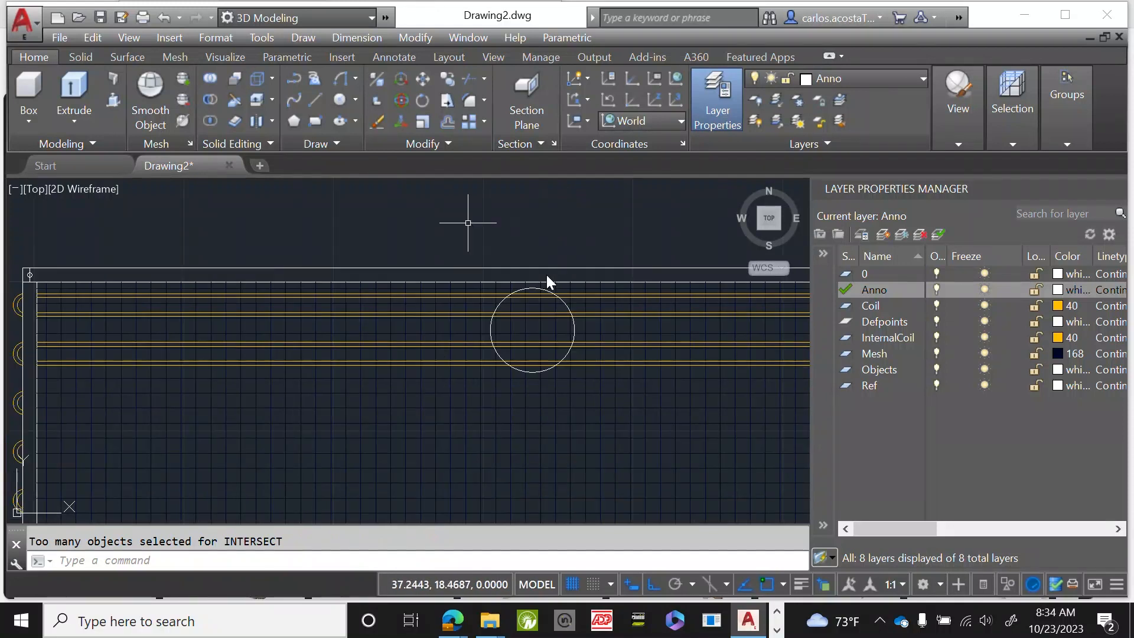
Trim both lines of the third internal tube on the circle's right side, using the circle as the cutting edge.
type("TR")
key("Return")
scroll(694, 453, "up", 2)
scroll(545, 414, "down", 1)
scroll(447, 233, "down", 1)
scroll(449, 233, "up", 3)
left_click(441, 264)
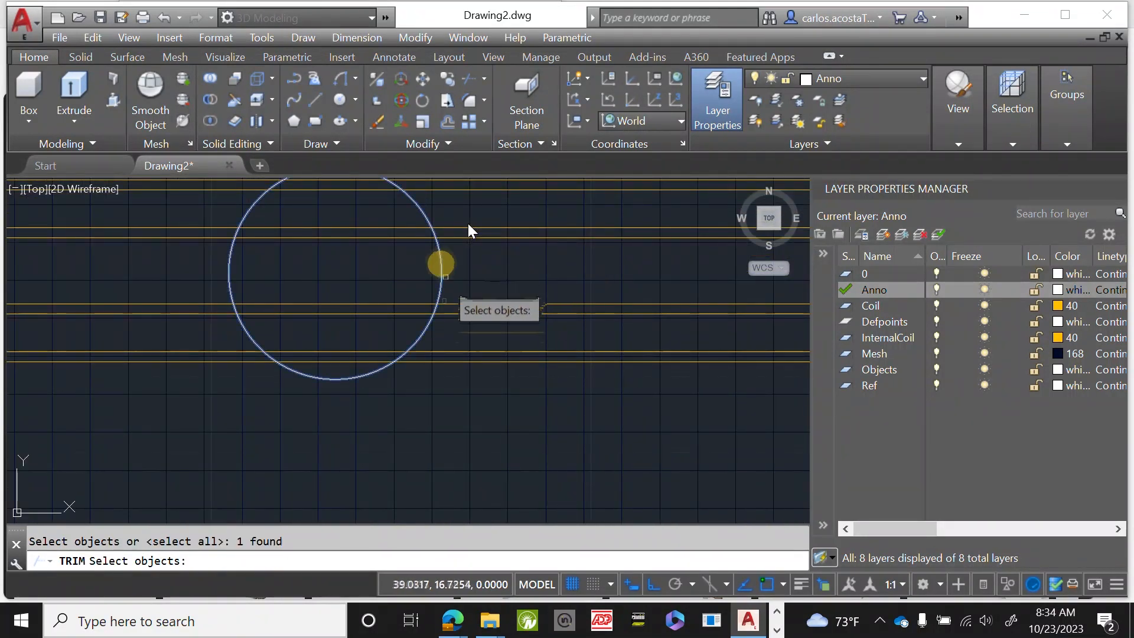
scroll(423, 313, "down", 5)
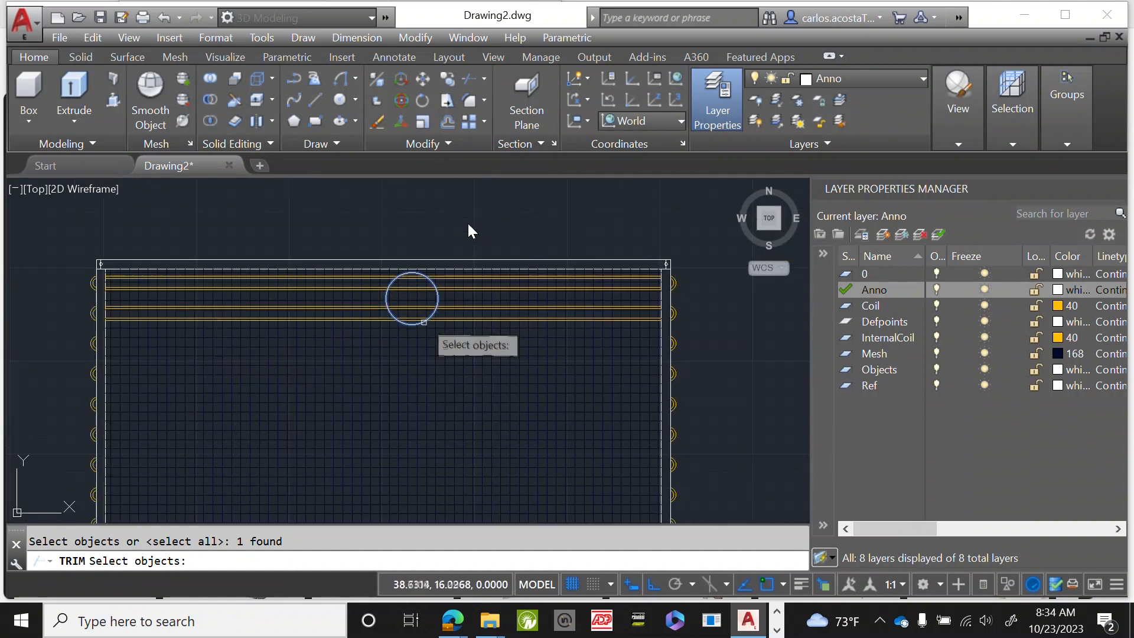
scroll(432, 209, "up", 3)
key("Return")
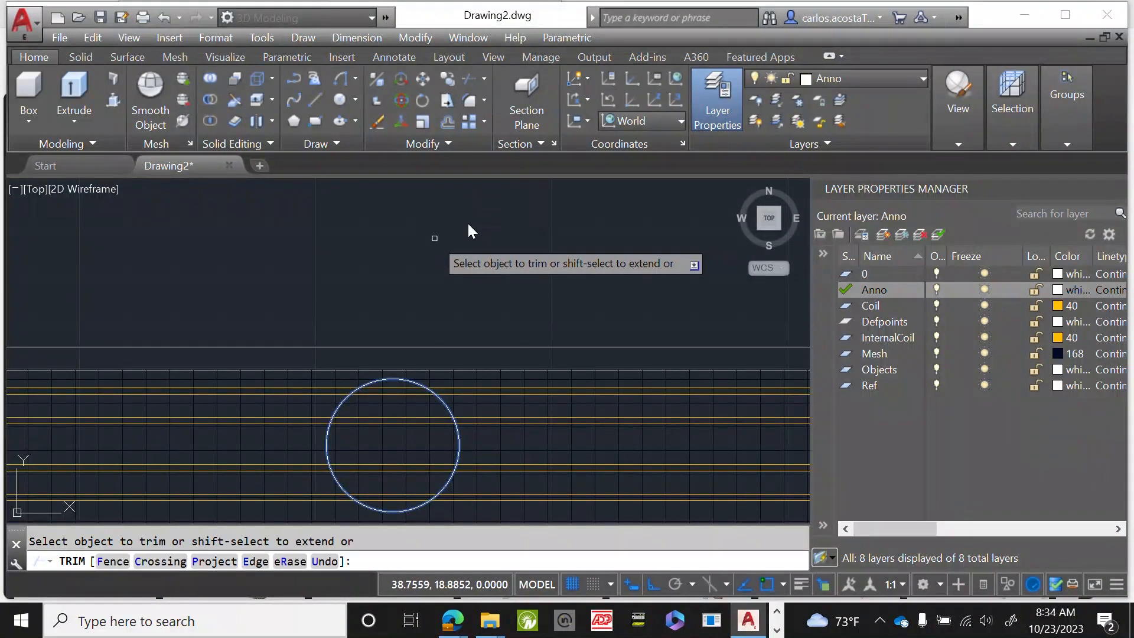
scroll(539, 413, "down", 4)
scroll(539, 411, "up", 4)
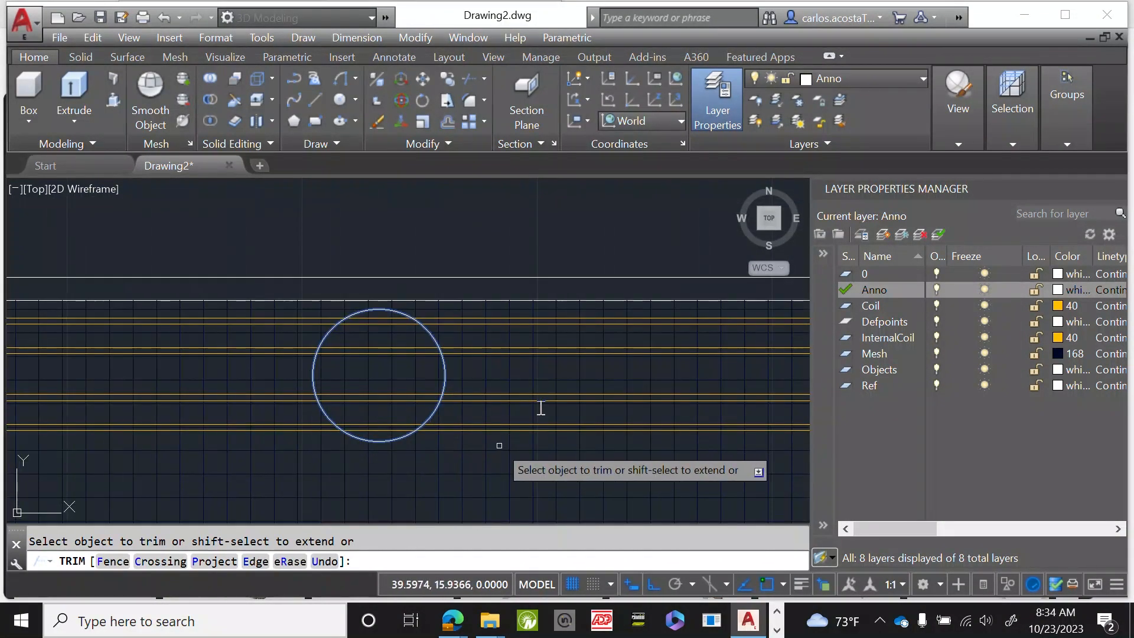
left_click(480, 401)
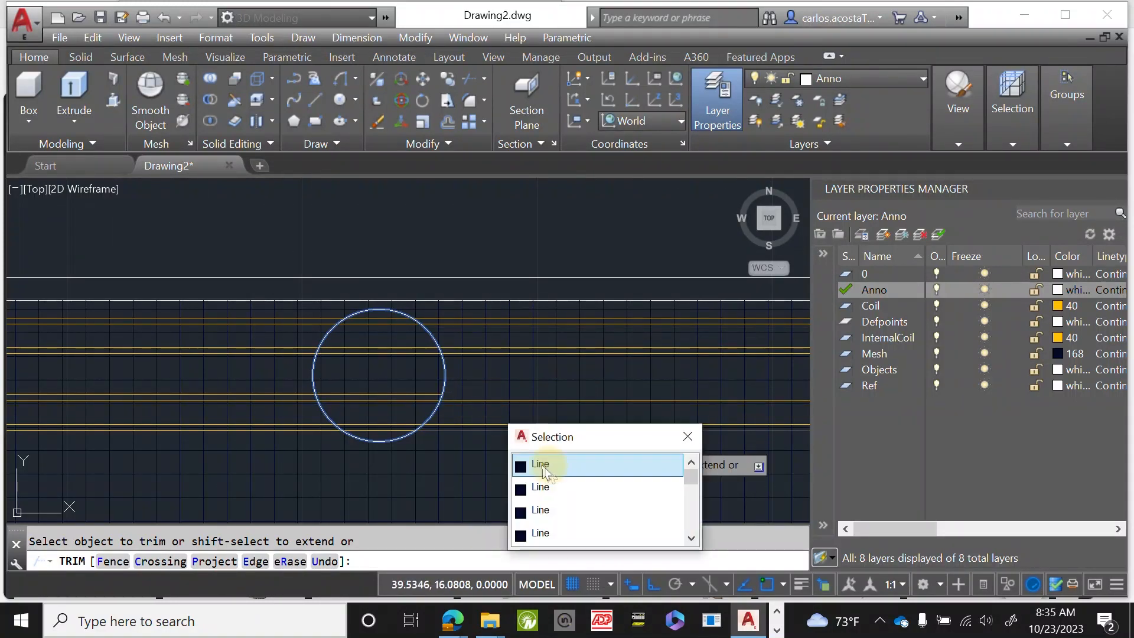
left_click(548, 469)
left_click(482, 413)
left_click(478, 392)
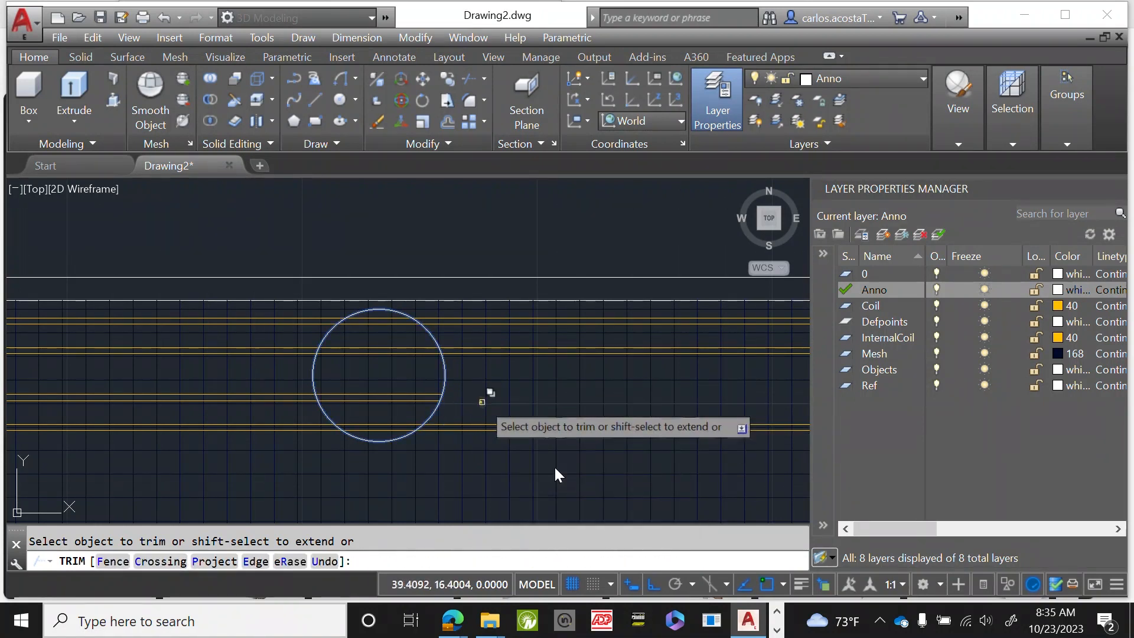
Trim both lines of the lowest internal tube on the circle's right side.
left_click(554, 467)
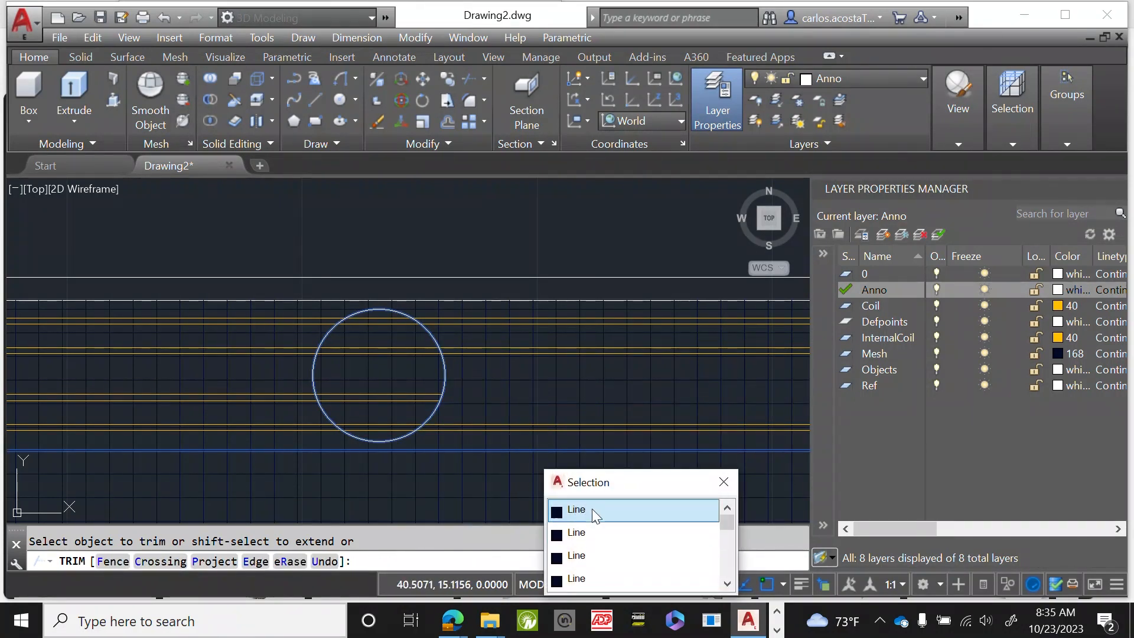
left_click(548, 427)
left_click(541, 422)
left_click(522, 430)
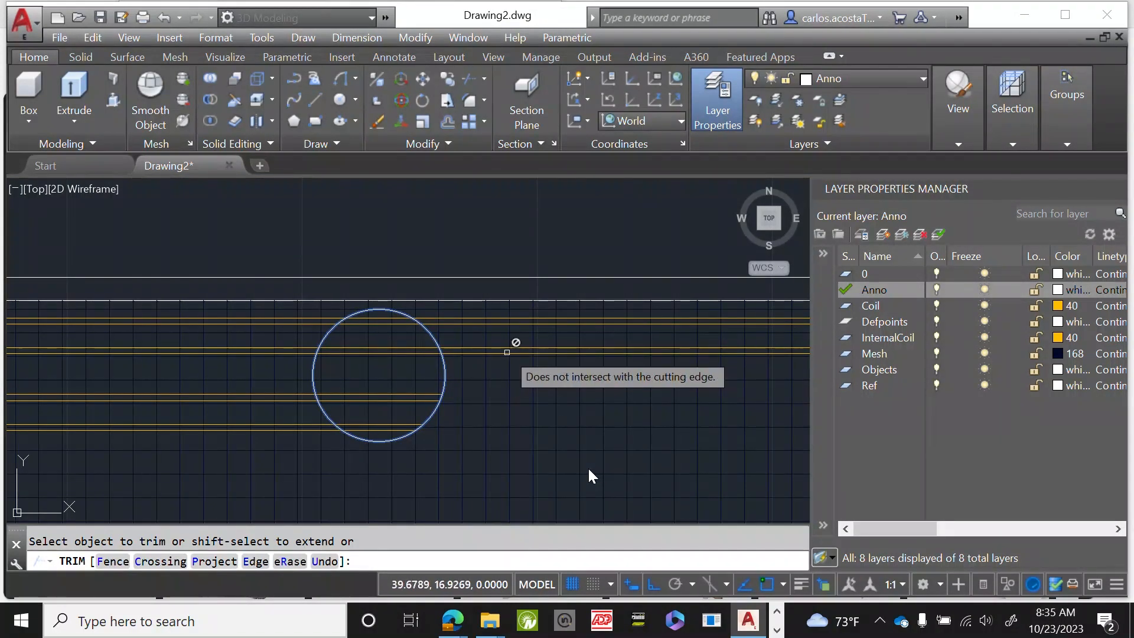
Trim the lines of the upper two internal tubes on the circle's right side.
left_click(505, 353)
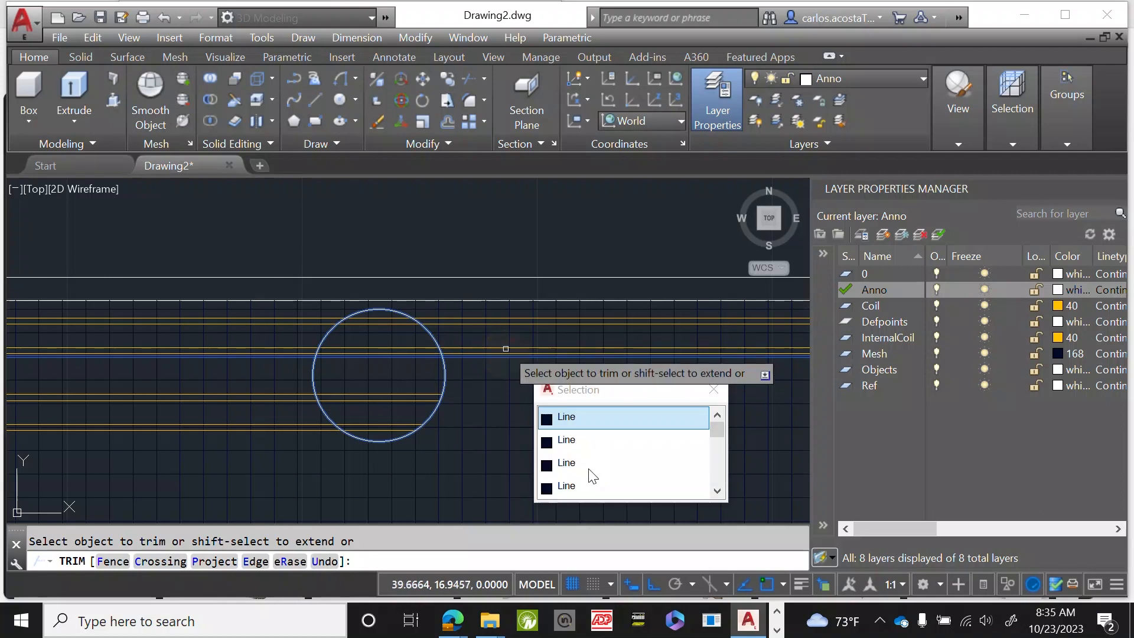
left_click(582, 417)
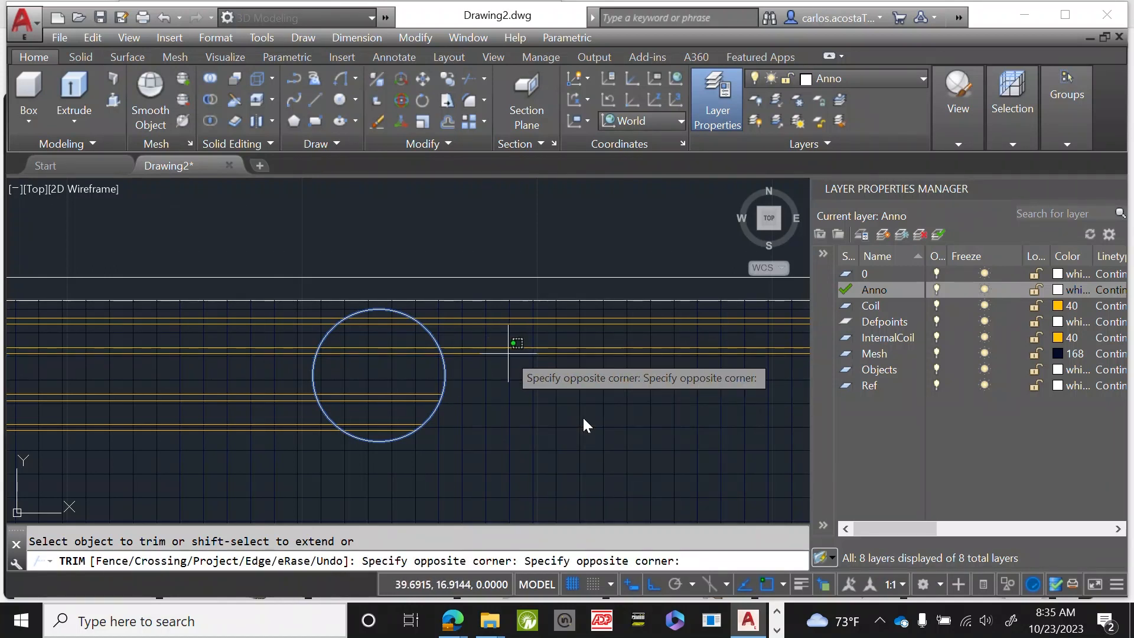
scroll(496, 351, "up", 4)
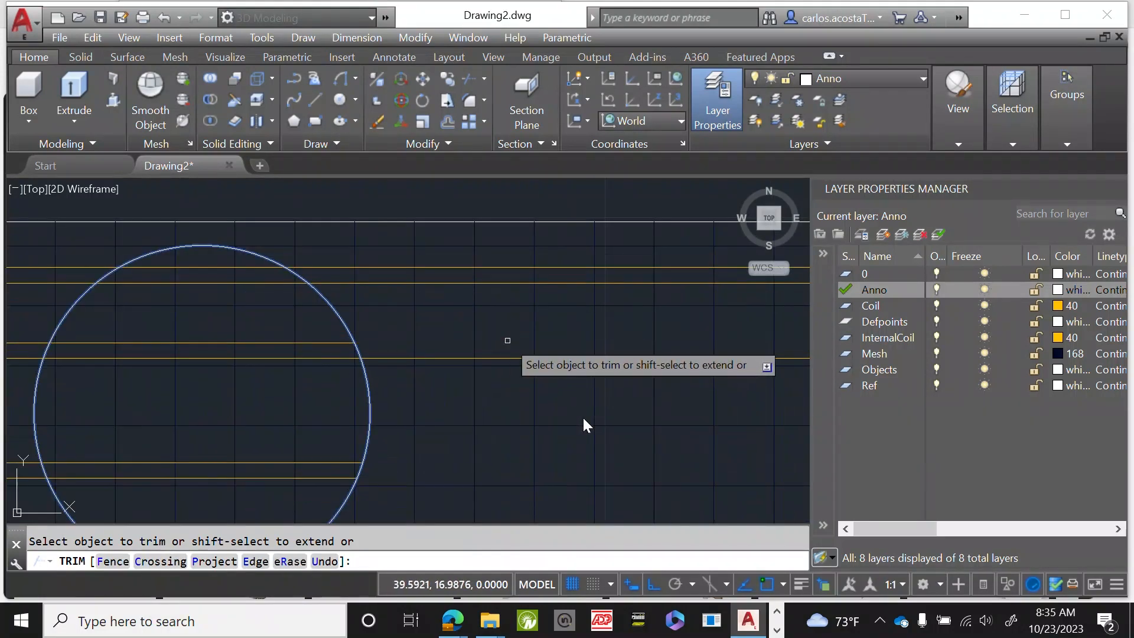
left_click(507, 362)
left_click(510, 360)
left_click(514, 356)
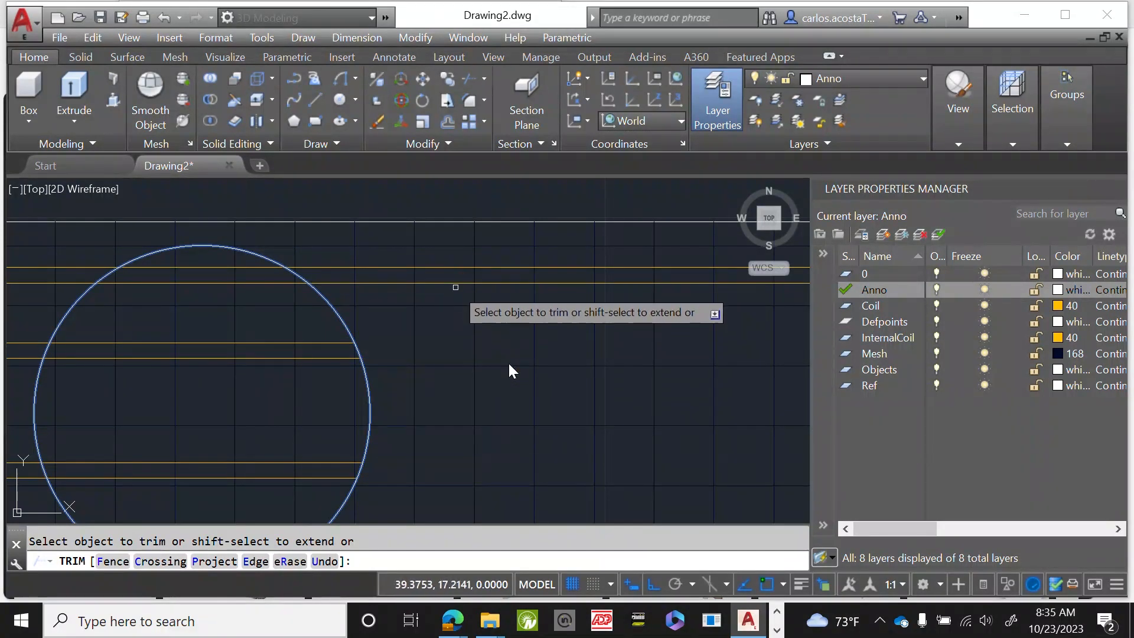
left_click(455, 289)
left_click(450, 264)
Trim the lines of the lower two internal tubes on the circle's left side.
scroll(456, 269, "down", 2)
scroll(250, 332, "down", 1)
scroll(250, 333, "up", 5)
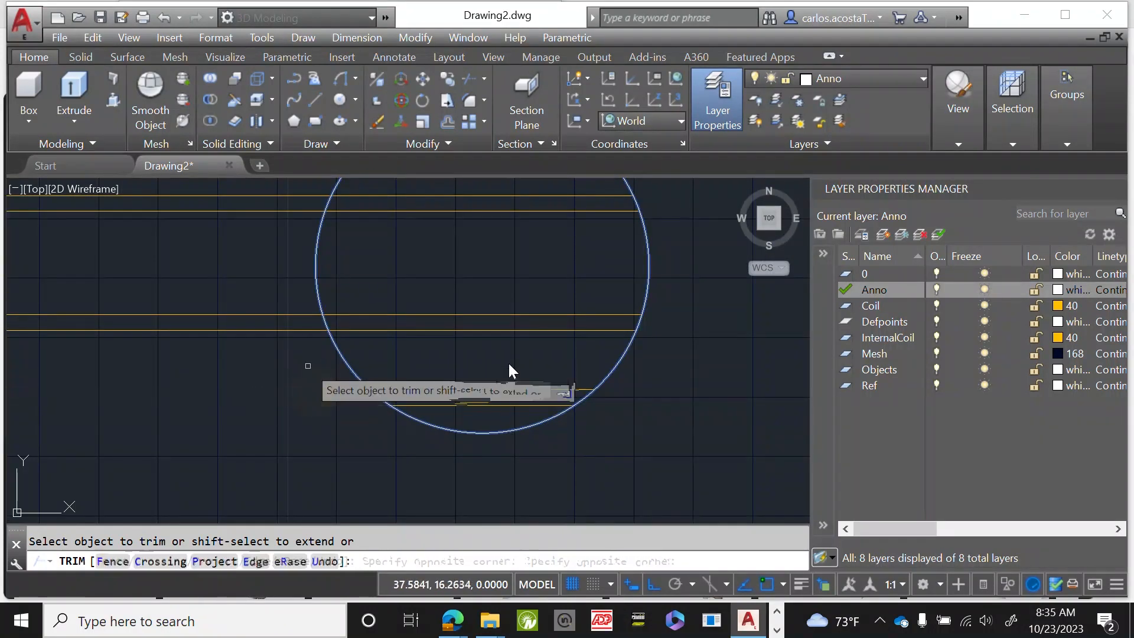
scroll(266, 322, "up", 5)
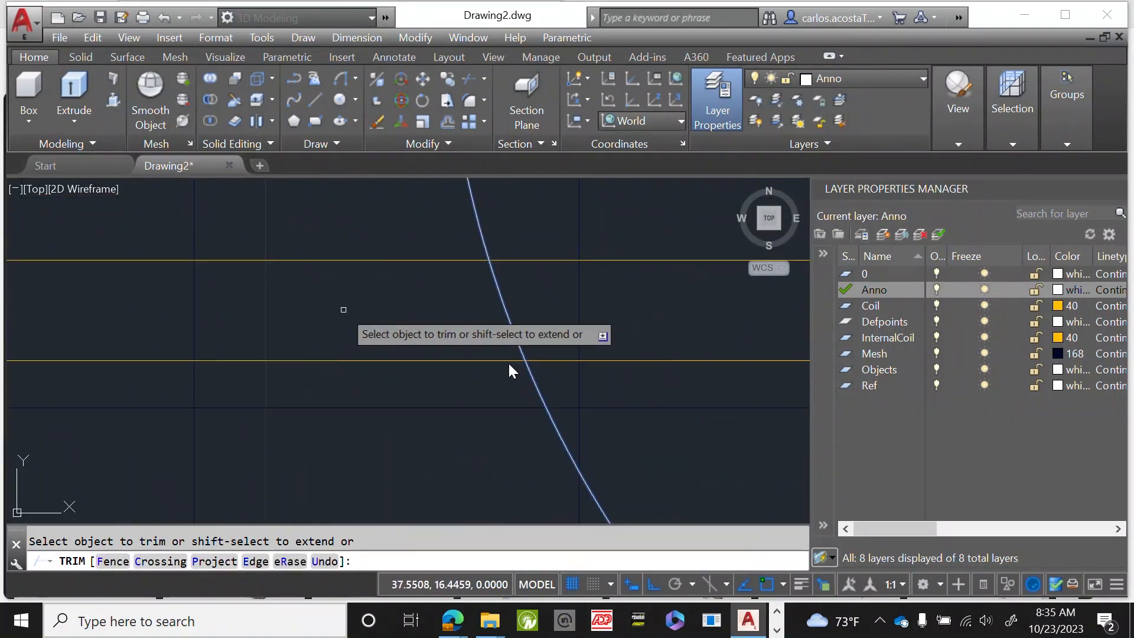
left_click(375, 380)
left_click(334, 246)
Trim the lines of the upper two internal tubes on the circle's left side.
scroll(329, 337, "down", 4)
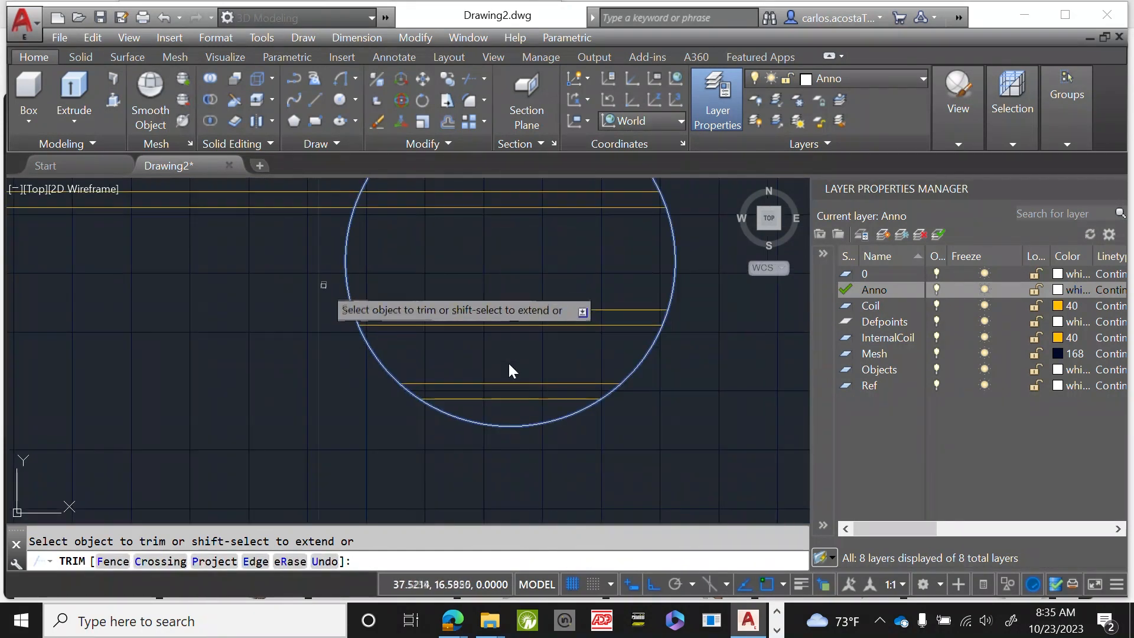
scroll(331, 395, "down", 3)
scroll(304, 334, "up", 7)
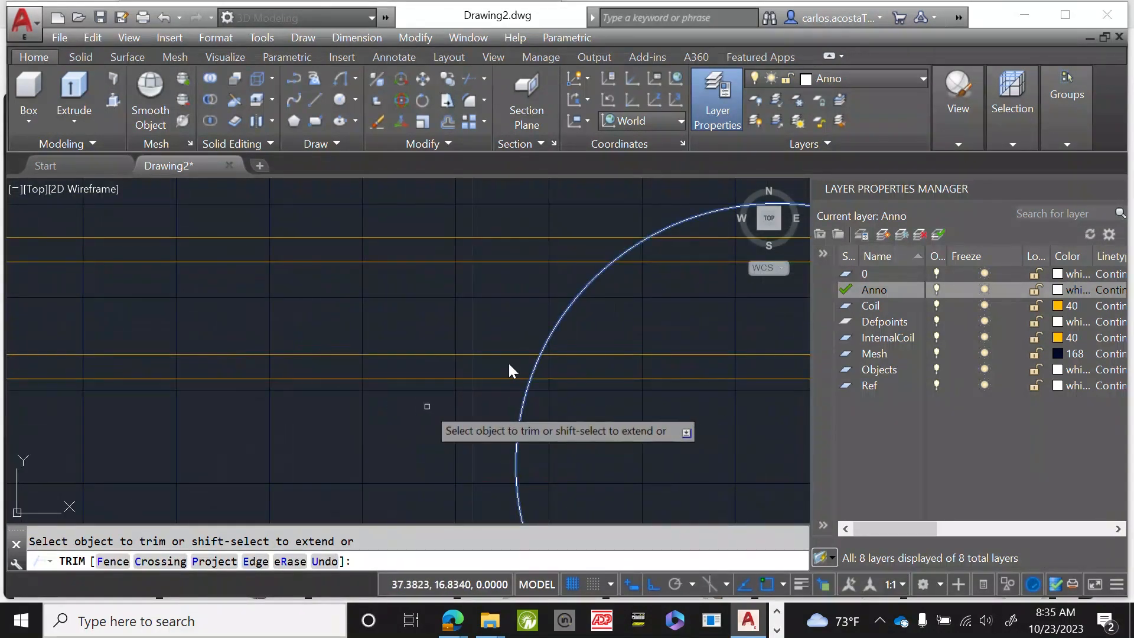
left_click(422, 384)
left_click(412, 321)
left_click(422, 270)
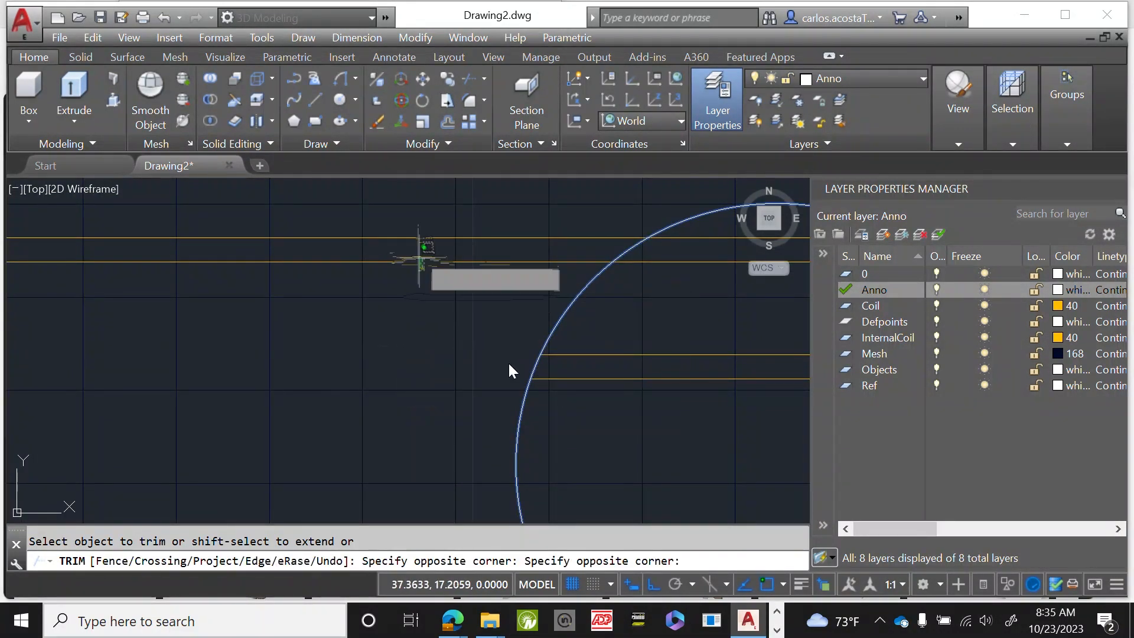
left_click(509, 365)
Trim the mesh lines crossing the middle of the circle, between the second and third internal tubes.
scroll(509, 364, "down", 4)
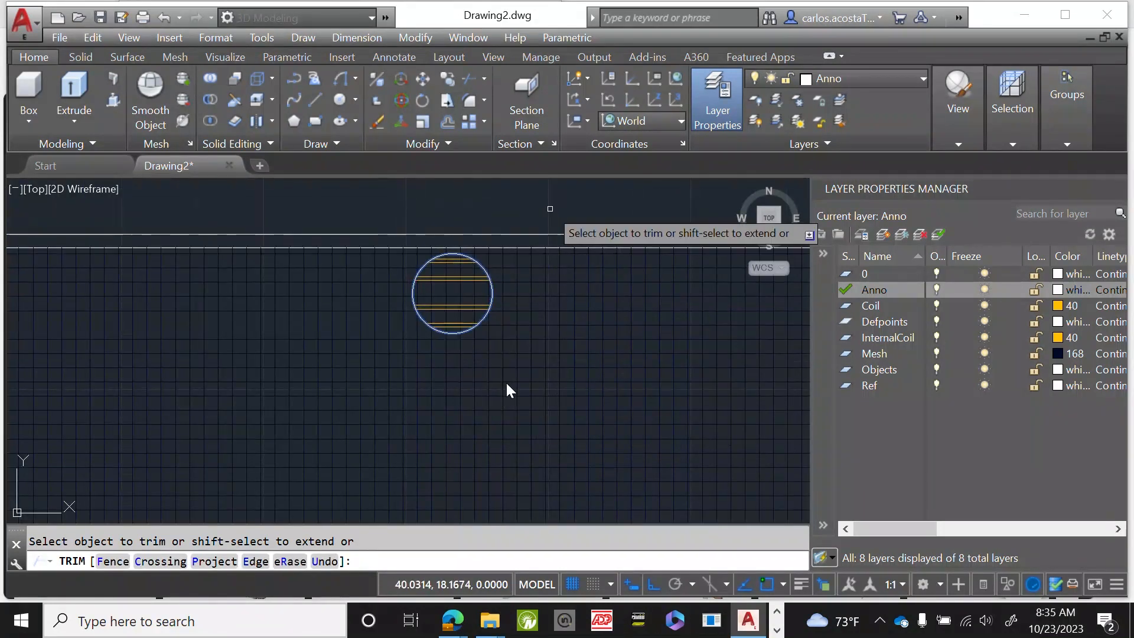
scroll(537, 209, "up", 2)
scroll(451, 259, "down", 2)
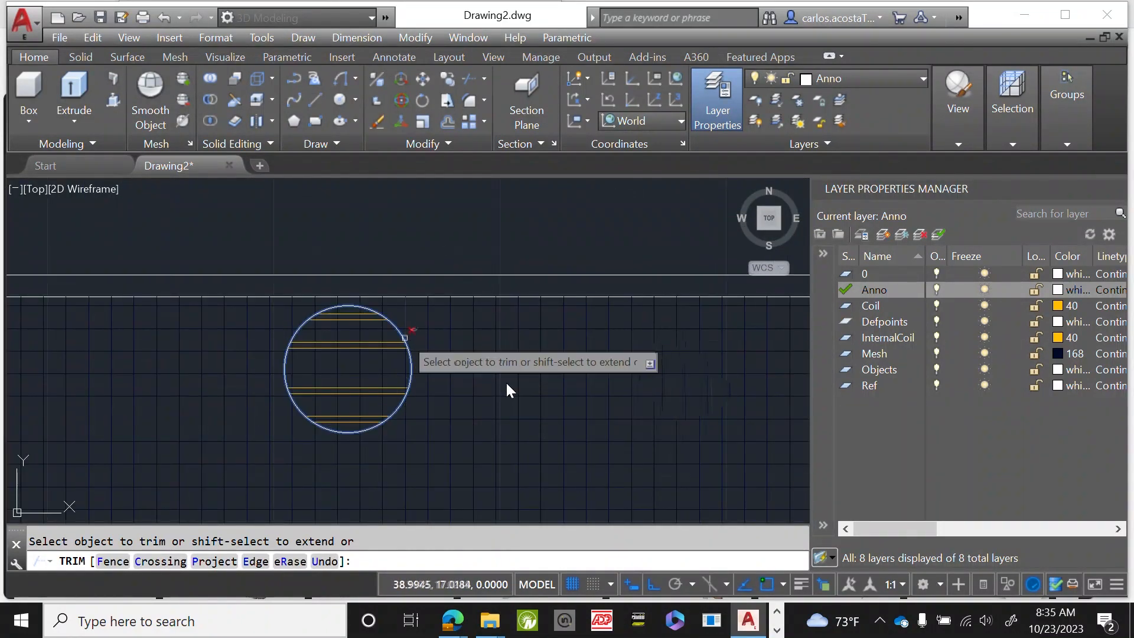
scroll(363, 380, "up", 2)
left_click(436, 386)
left_click(334, 346)
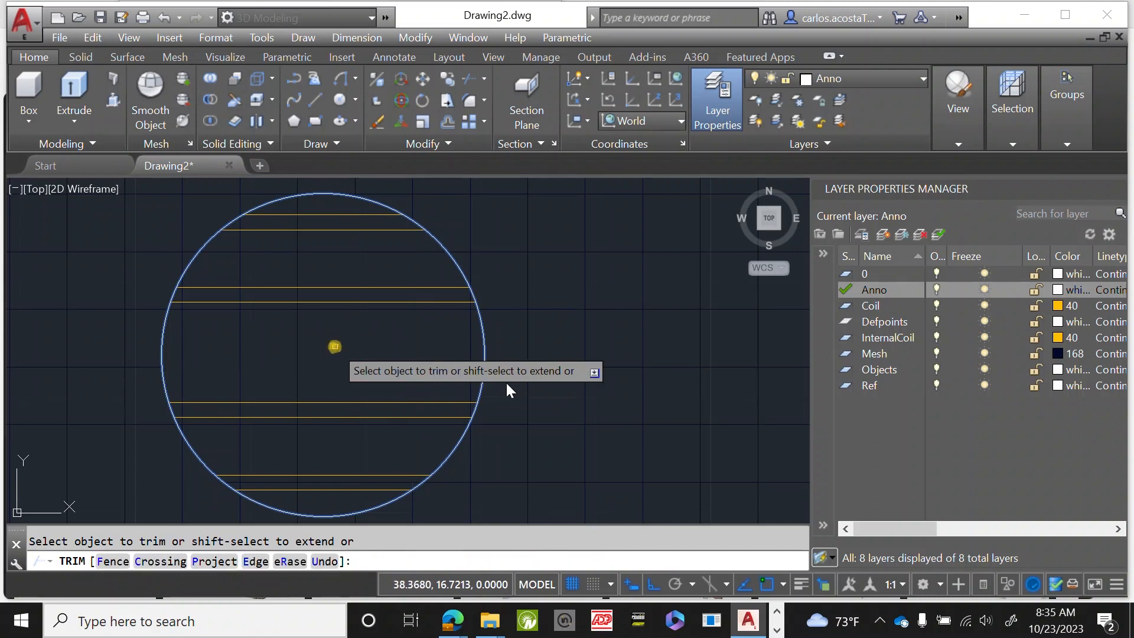
left_click(370, 359)
left_click(210, 347)
Trim further mesh lines inside the circle around the internal tubes with crossing selections.
scroll(354, 357, "down", 2)
scroll(371, 428, "up", 4)
scroll(398, 332, "up", 3)
left_click(398, 322)
left_click(340, 222)
scroll(312, 393, "down", 3)
scroll(313, 393, "up", 3)
left_click(353, 391)
left_click(263, 304)
left_click(287, 227)
Try to trim the horizontal mesh line running between the two lines of the lowest internal tube.
scroll(313, 327, "down", 4)
scroll(276, 236, "up", 5)
scroll(326, 387, "down", 4)
scroll(332, 468, "up", 4)
left_click(334, 423)
left_click(325, 424)
left_click(336, 425)
left_click(339, 431)
left_click(339, 431)
left_click(349, 431)
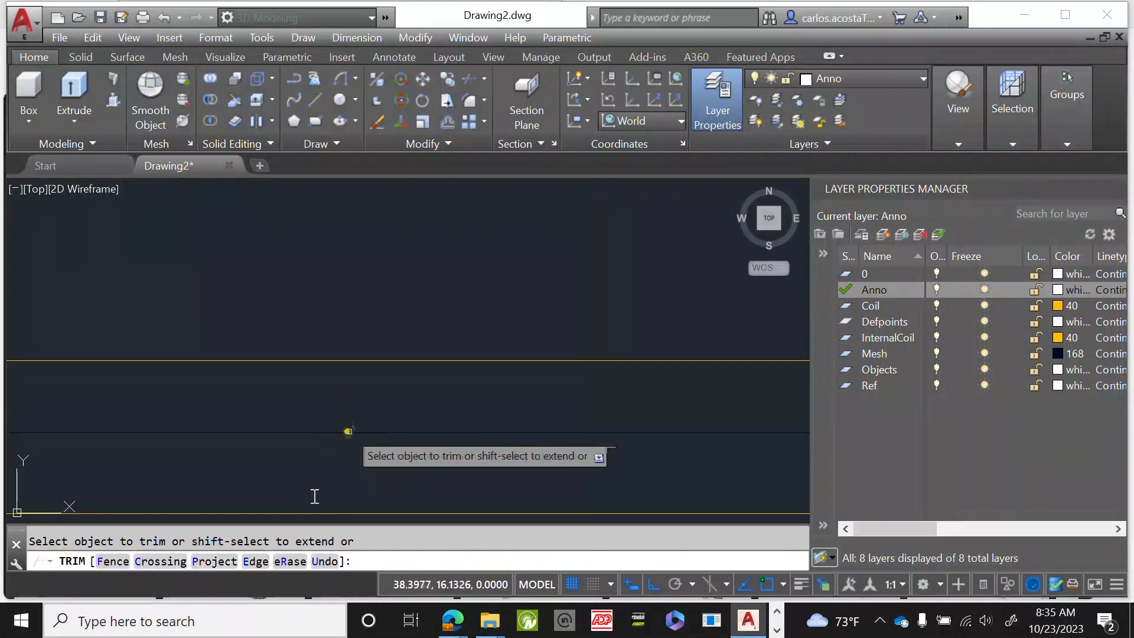
Try to trim the remaining grid-like lines in the upper and middle areas of the circle.
scroll(383, 269, "down", 3)
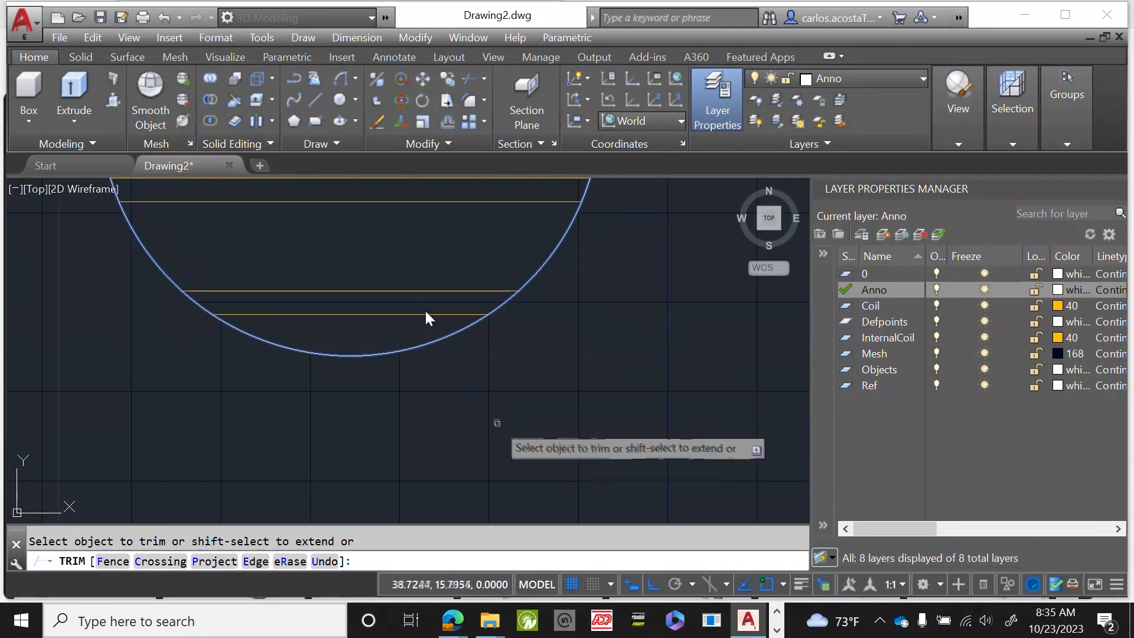
scroll(425, 311, "down", 3)
scroll(352, 304, "up", 3)
scroll(360, 416, "up", 3)
left_click(260, 362)
left_click(155, 262)
scroll(177, 278, "down", 3)
scroll(236, 295, "up", 3)
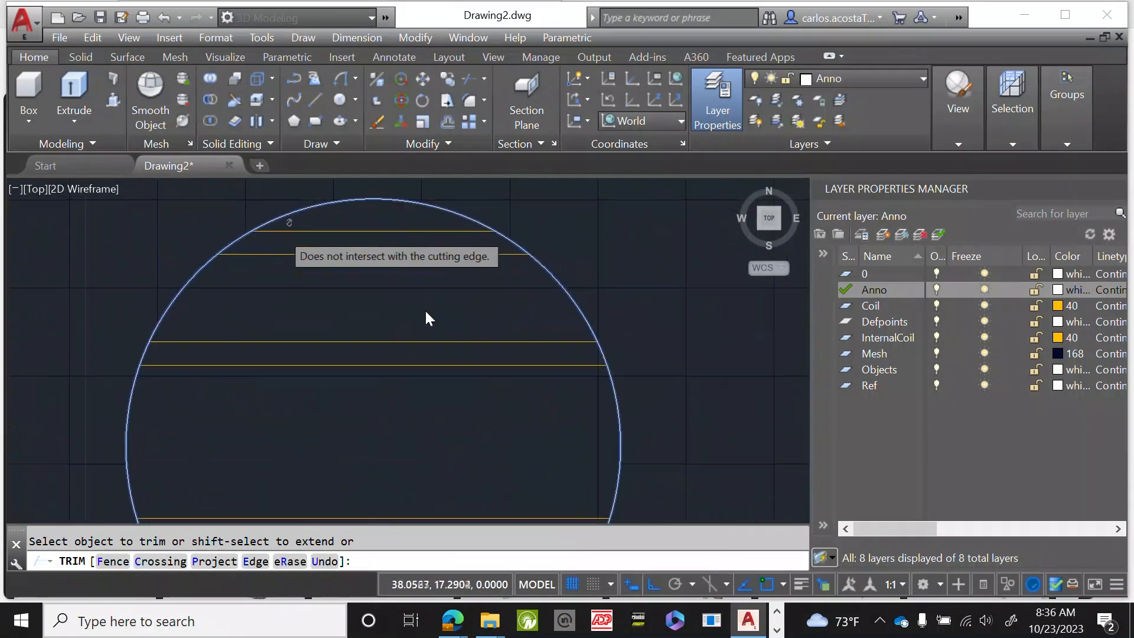
left_click(330, 345)
left_click(426, 317)
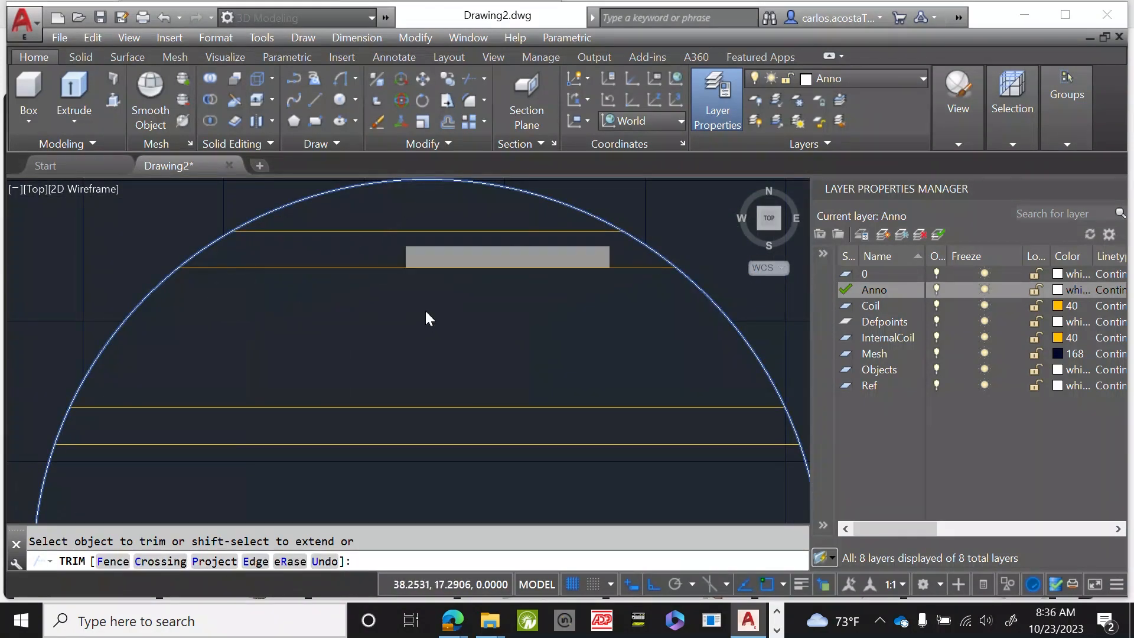
scroll(425, 318, "up", 3)
scroll(425, 312, "down", 3)
left_click(425, 312)
left_click(425, 313)
scroll(425, 313, "down", 2)
scroll(425, 313, "down", 3)
scroll(425, 312, "up", 3)
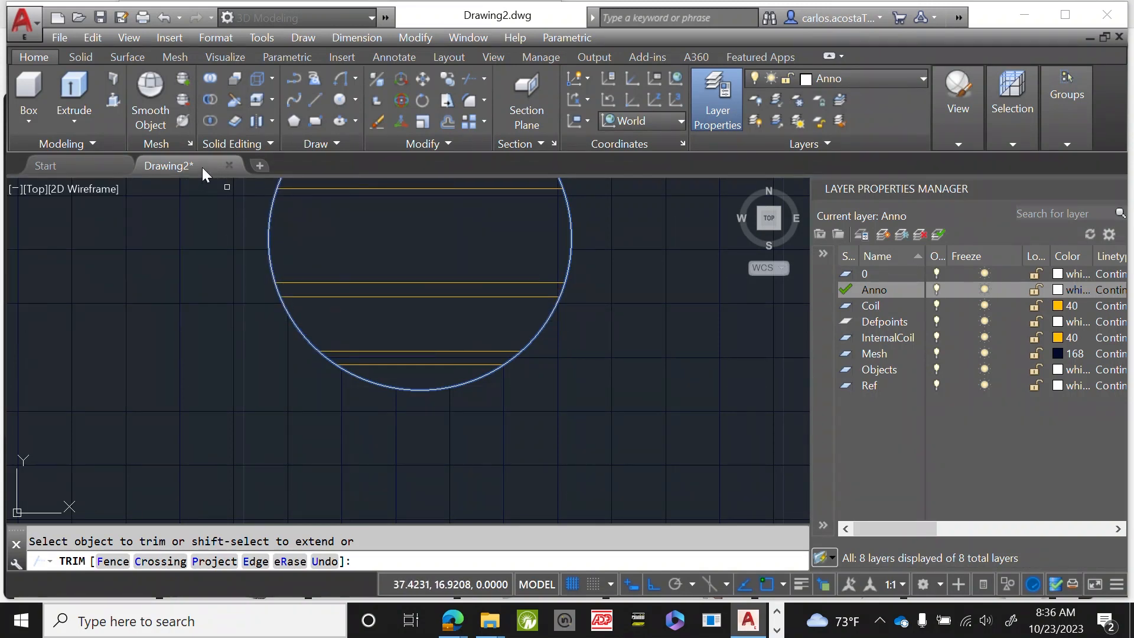
scroll(232, 239, "down", 2)
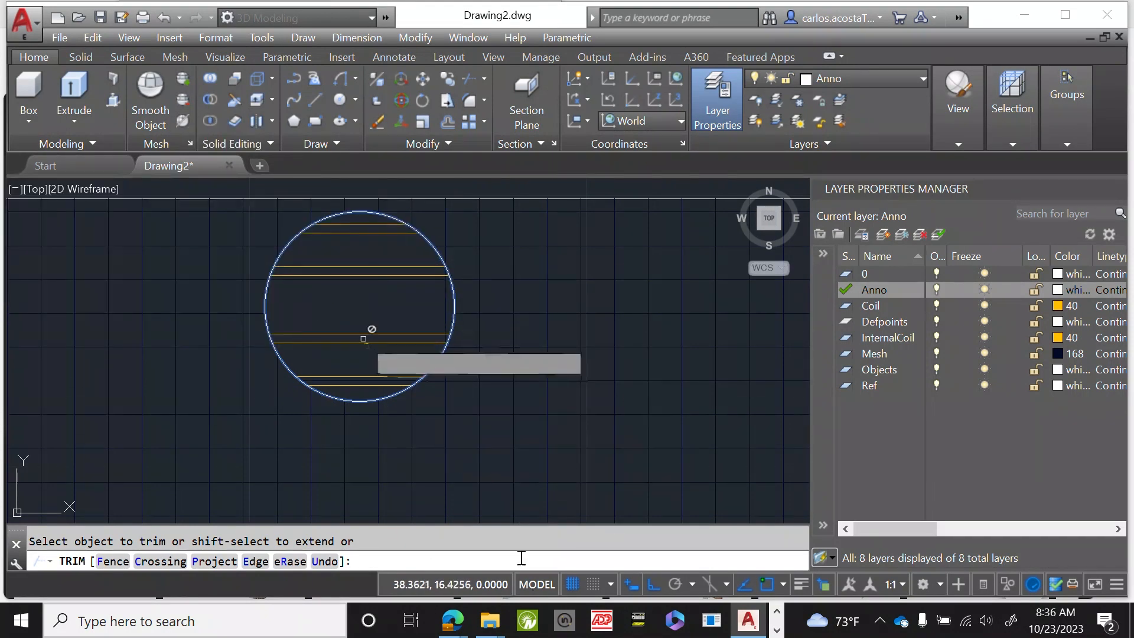
End the trim and switch to the drawing's layout, with the circular cutaway in view.
key("Escape")
mouse_move(201, 163)
left_click(239, 221)
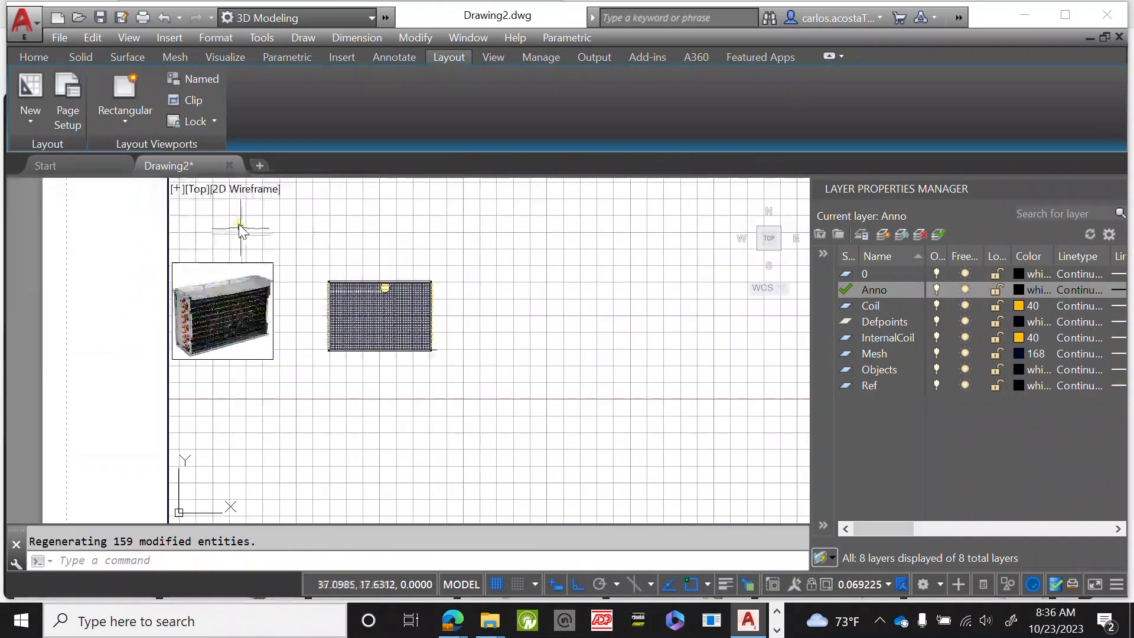
scroll(240, 224, "up", 15)
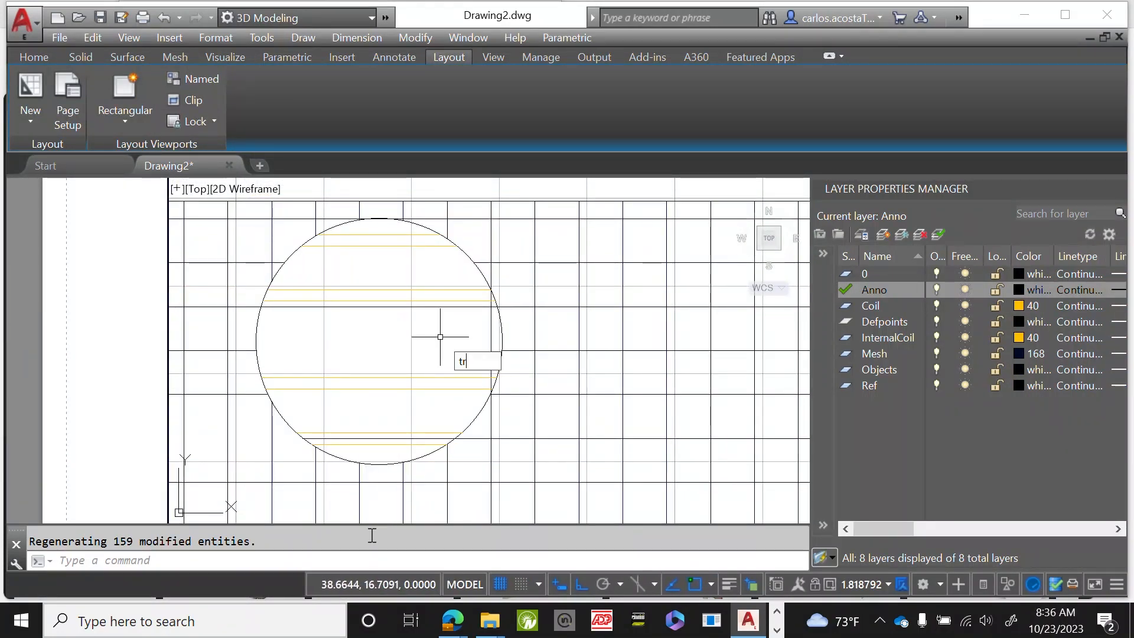
Trim the horizontal mesh line just below the second internal tube, using the circle as the cutting edge.
key("Return")
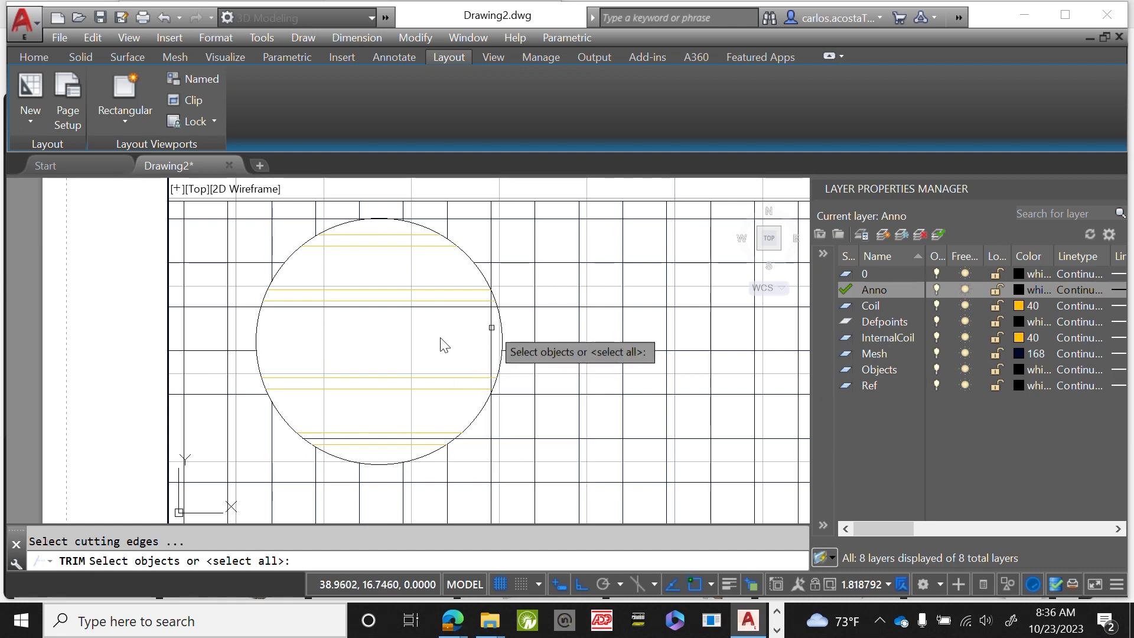
left_click(466, 255)
key("Return")
scroll(424, 328, "up", 4)
left_click(423, 329)
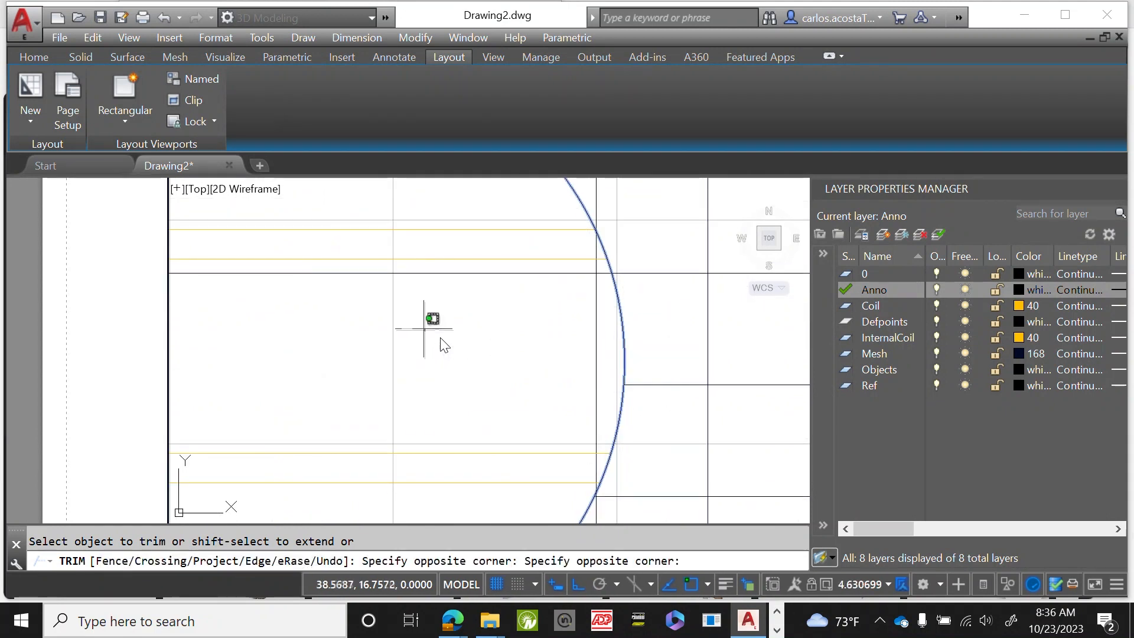
left_click(346, 270)
Try to trim the horizontal mesh line through the lowest internal tube, then erase that leftover line.
scroll(384, 283, "down", 1)
scroll(388, 497, "up", 3)
left_click(419, 473)
left_click(407, 447)
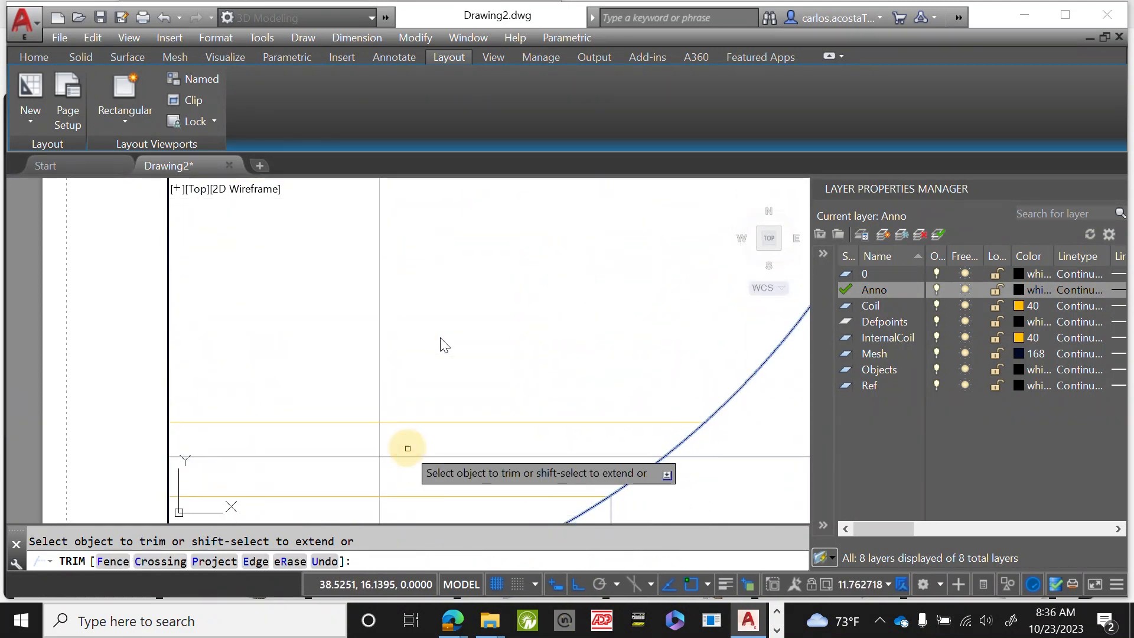
scroll(414, 456, "down", 6)
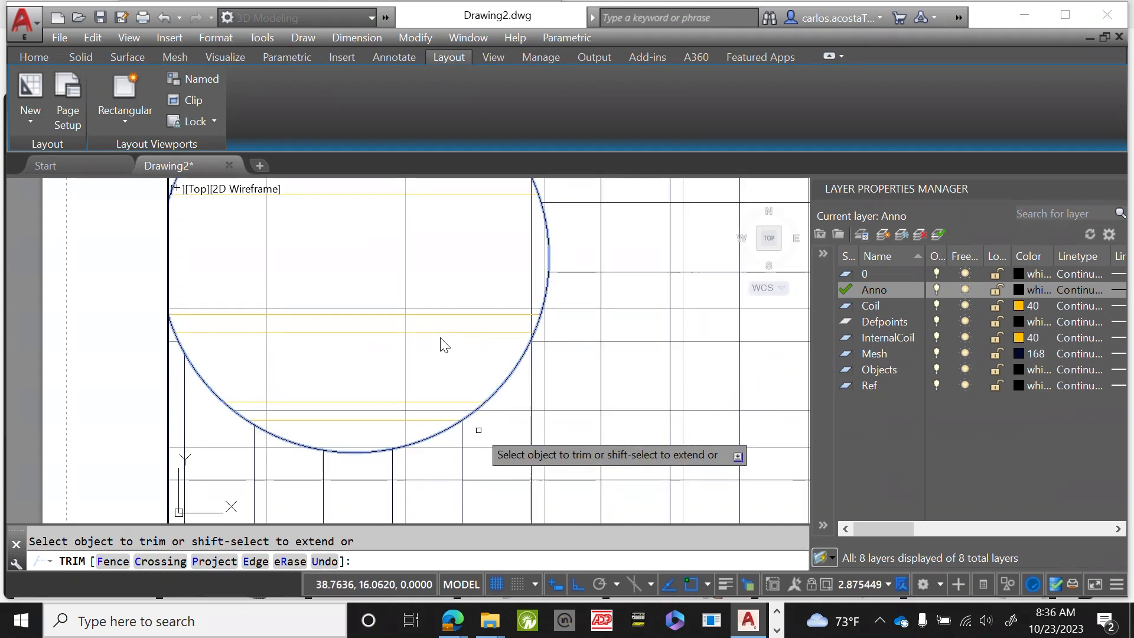
scroll(363, 419, "up", 3)
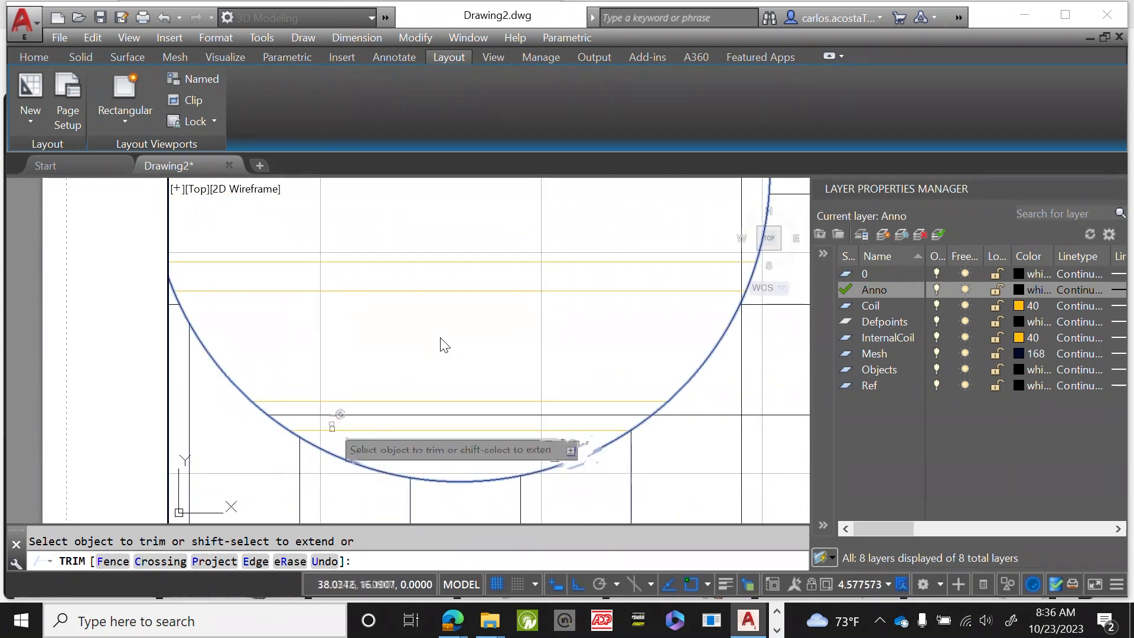
left_click(303, 415)
key("Escape")
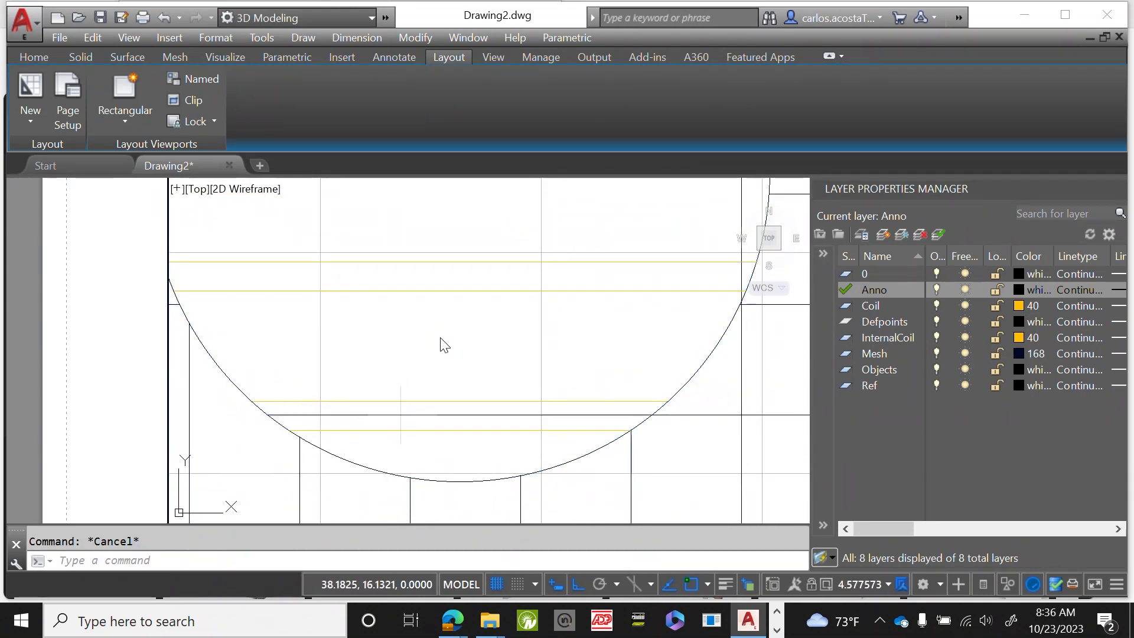
scroll(413, 400, "down", 3)
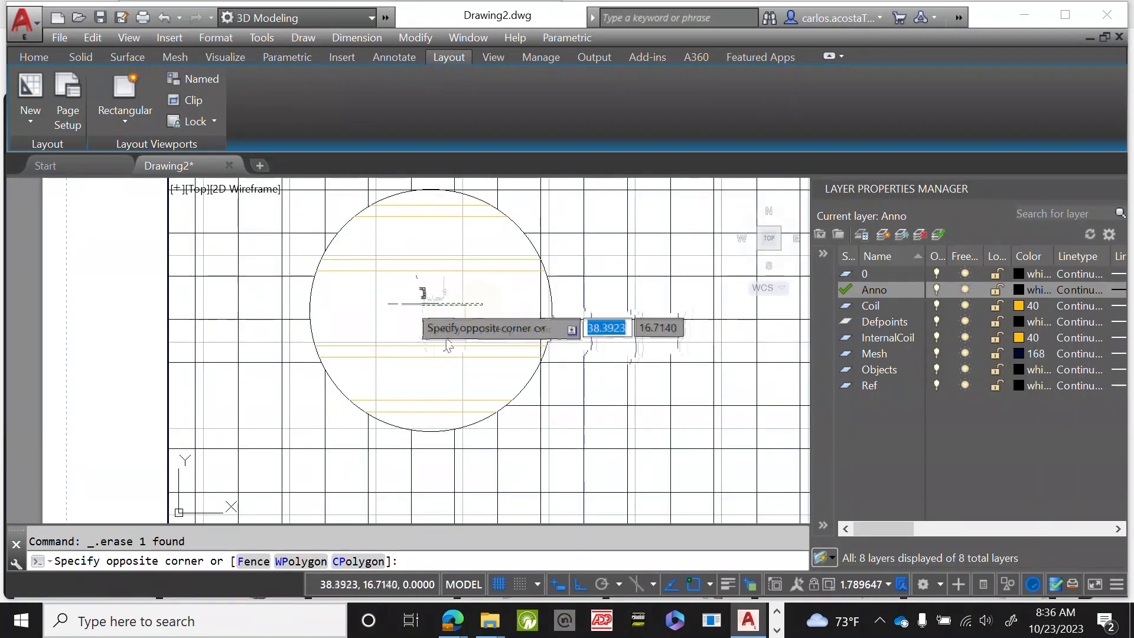
Turn off the grid display and clear the selection.
left_click(356, 295)
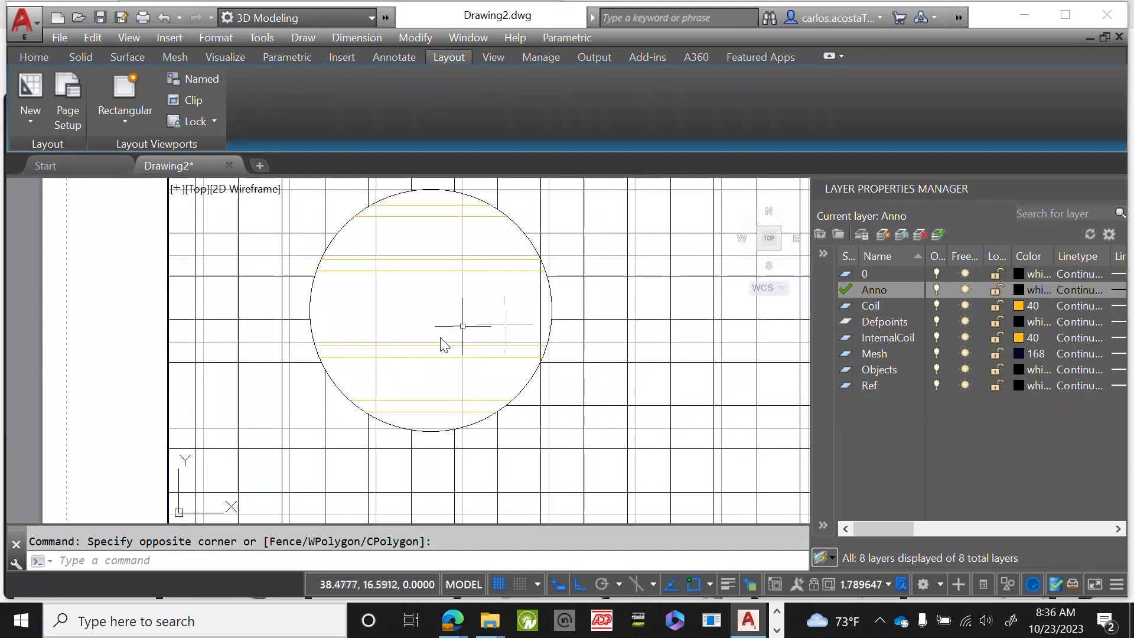
left_click(499, 585)
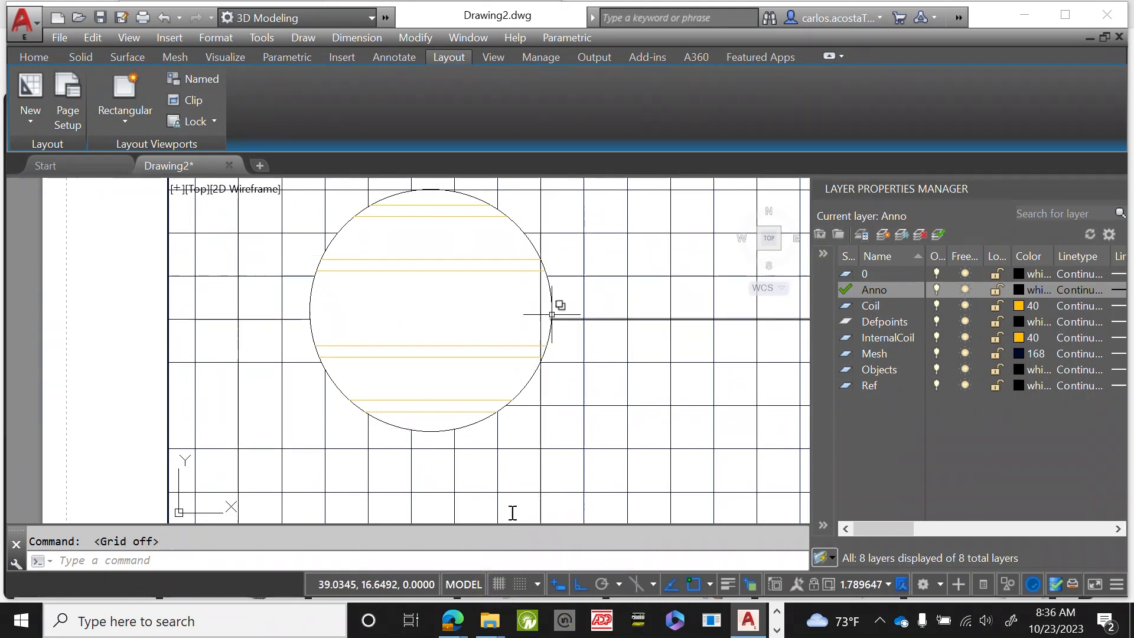
left_click(535, 307)
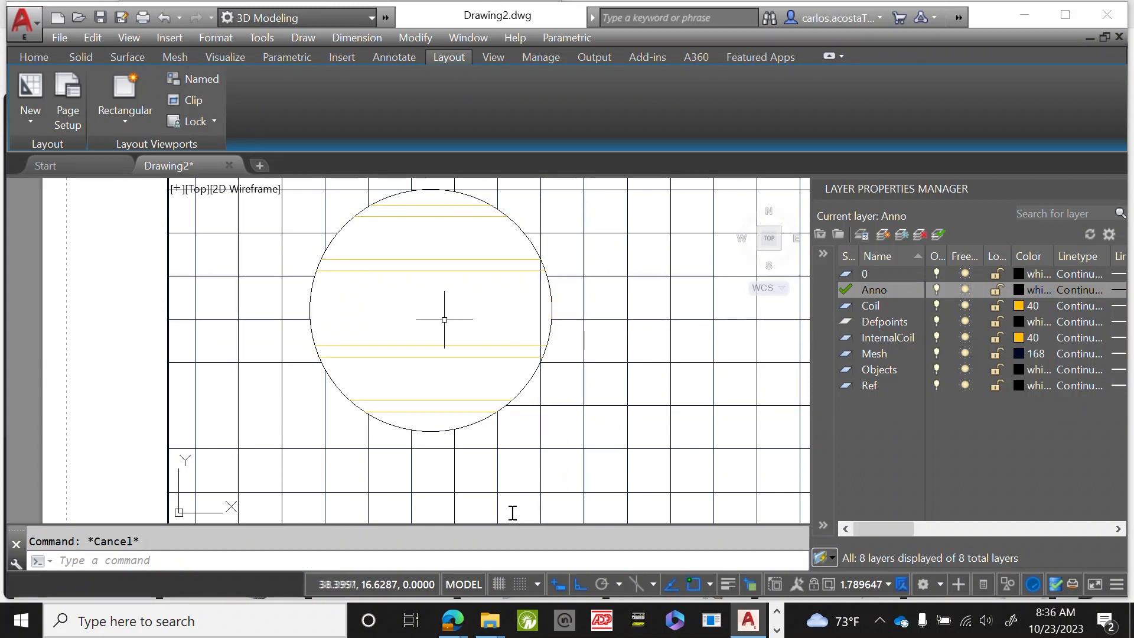
key("Return")
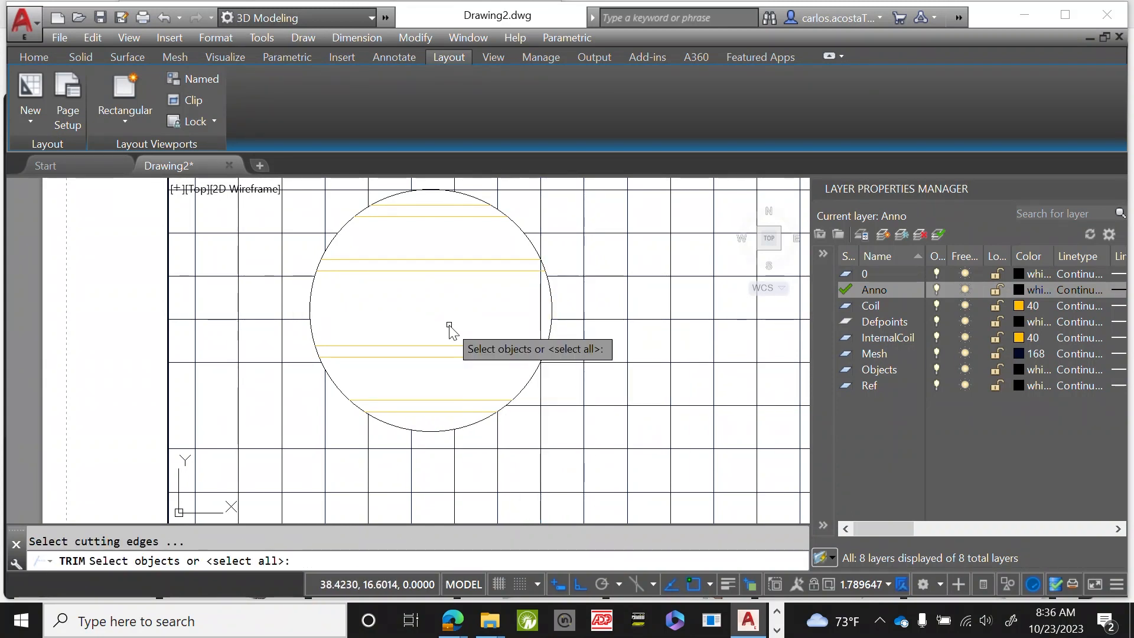
left_click(351, 222)
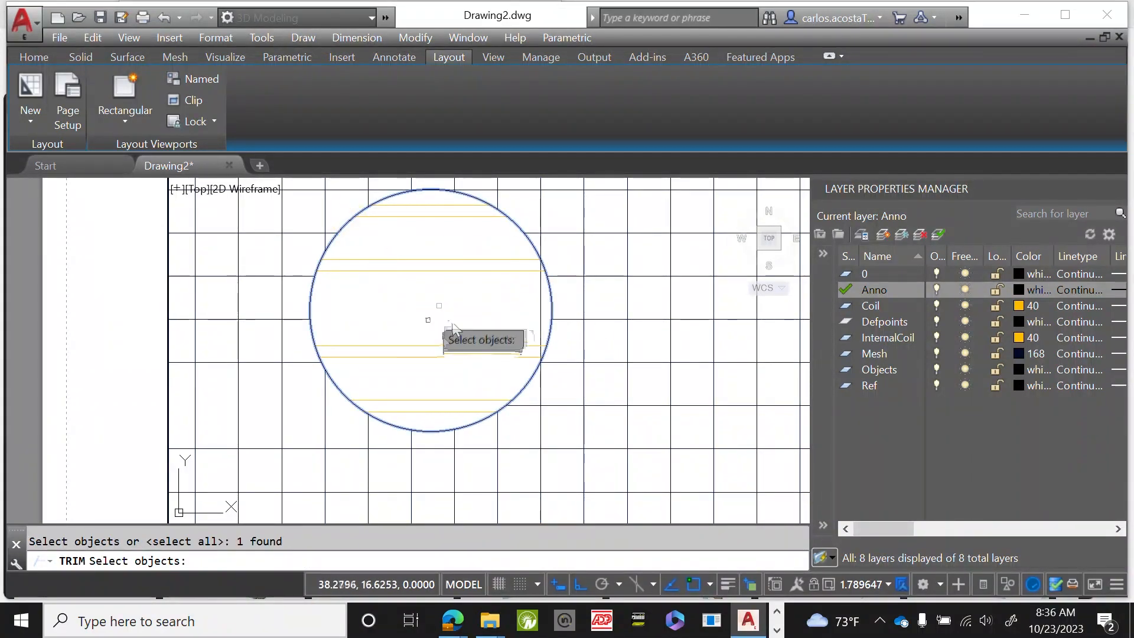
key("Return")
right_click(462, 308)
left_click(499, 317)
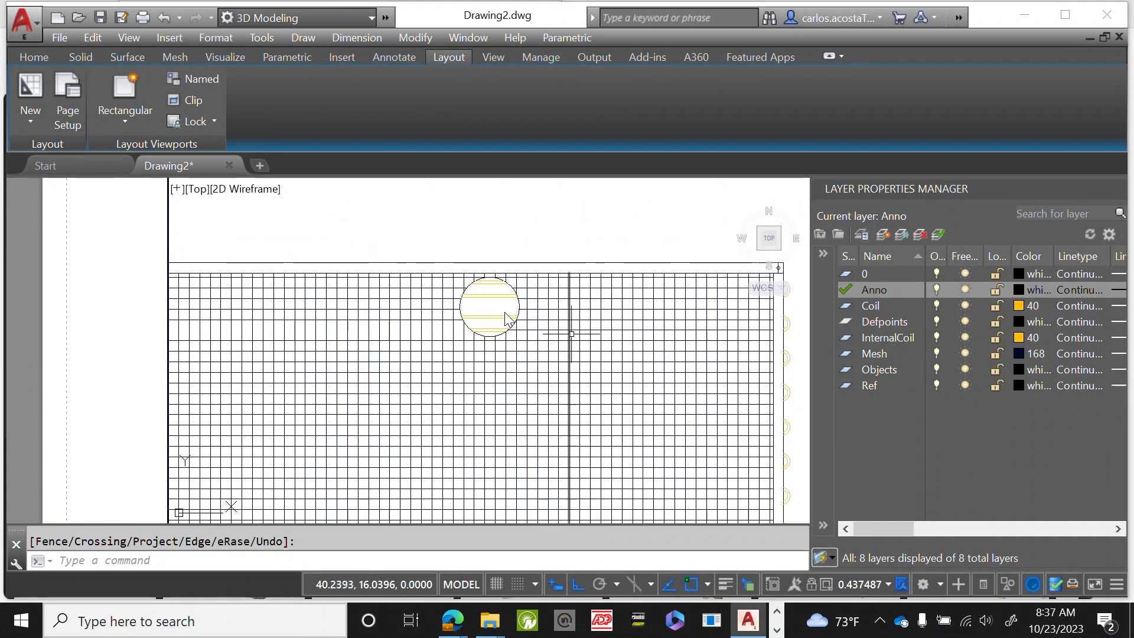
scroll(521, 333, "up", 2)
scroll(521, 333, "down", 8)
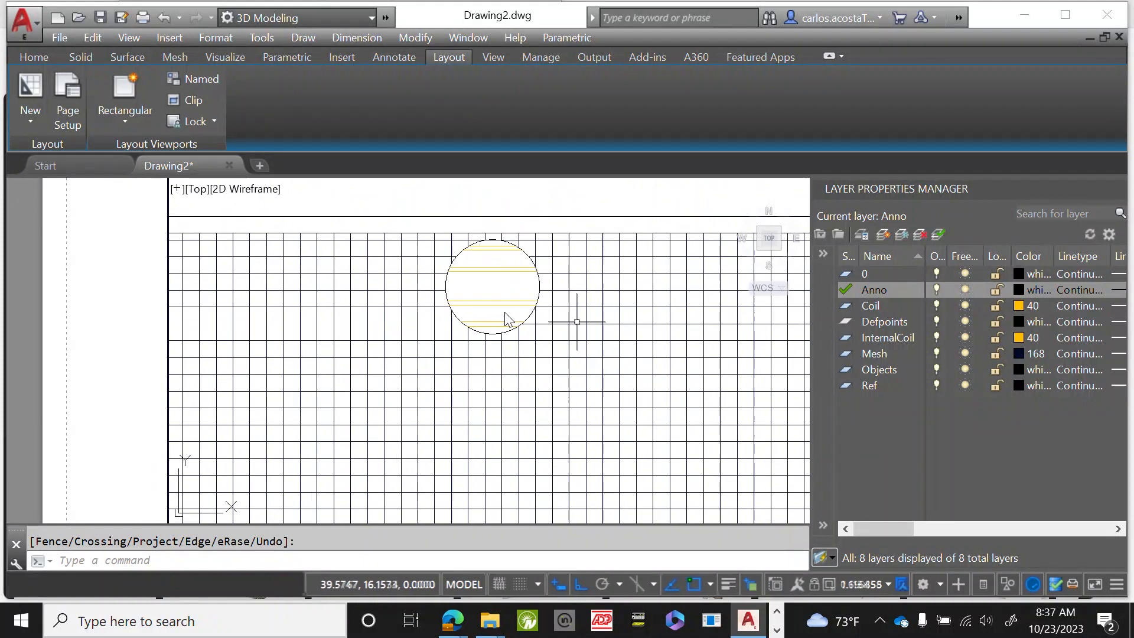
scroll(548, 320, "up", 6)
scroll(548, 321, "up", 2)
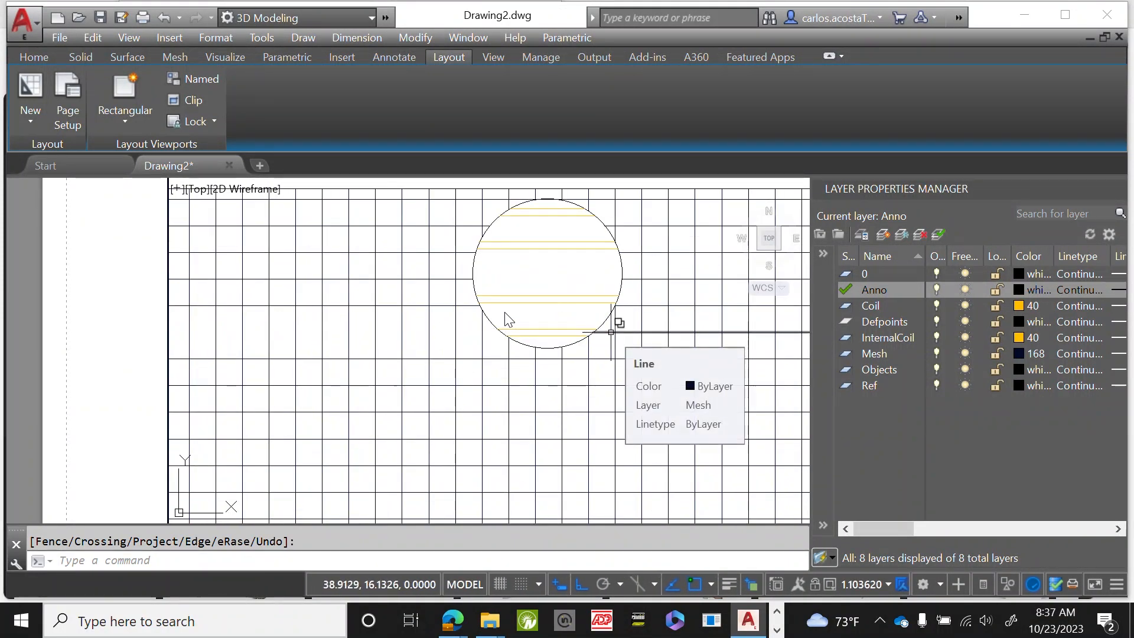
scroll(611, 331, "down", 4)
scroll(590, 334, "up", 2)
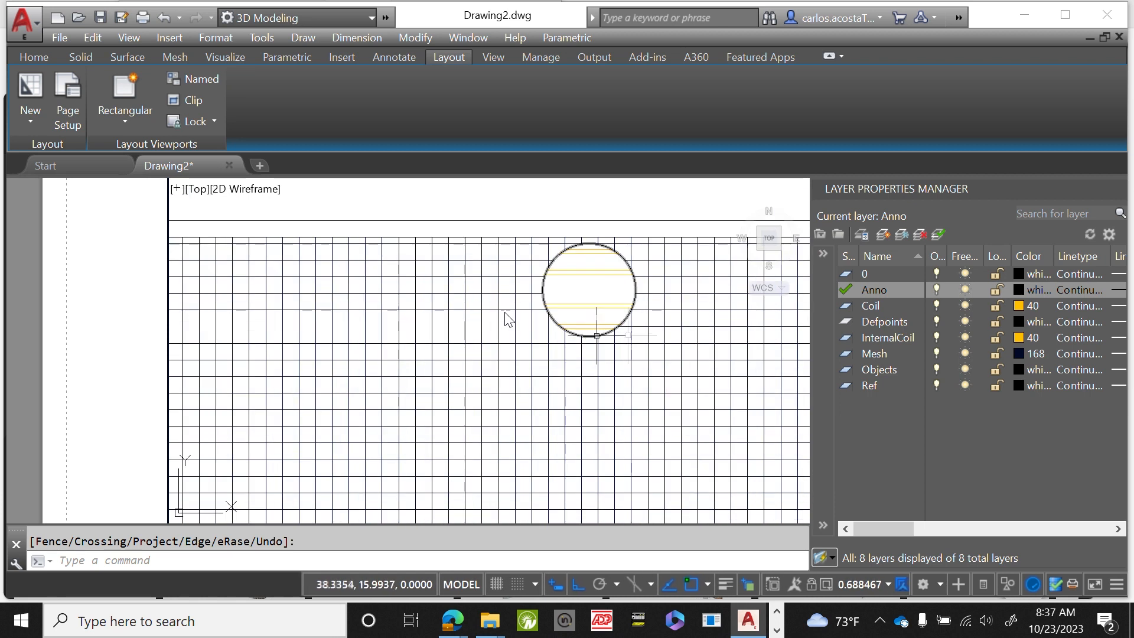
left_click(643, 326)
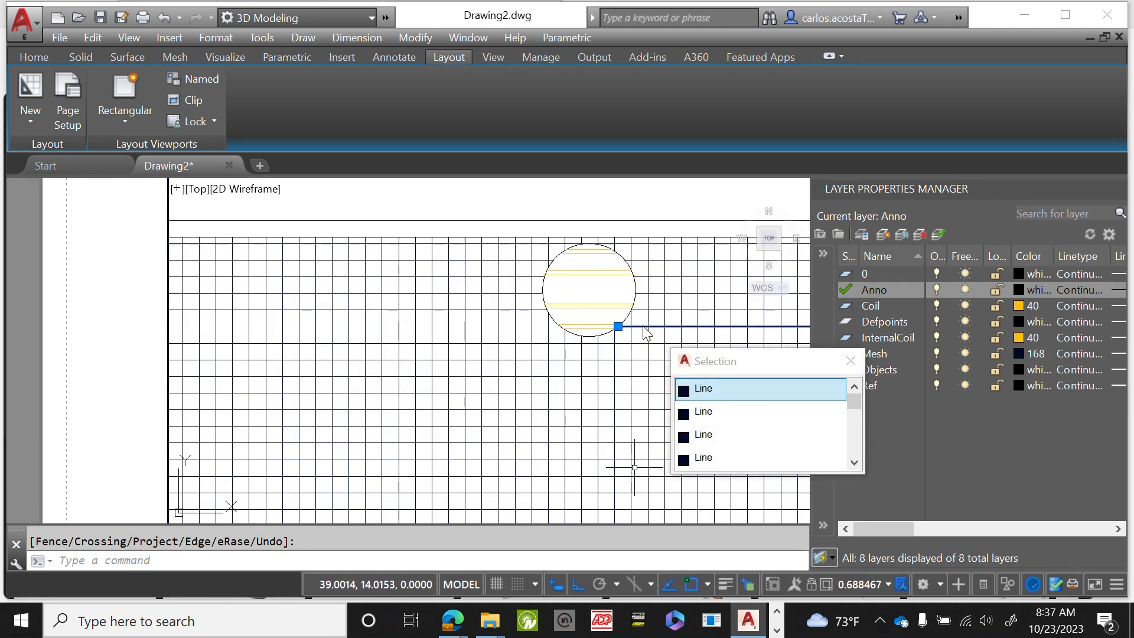
key("Escape")
type("PY")
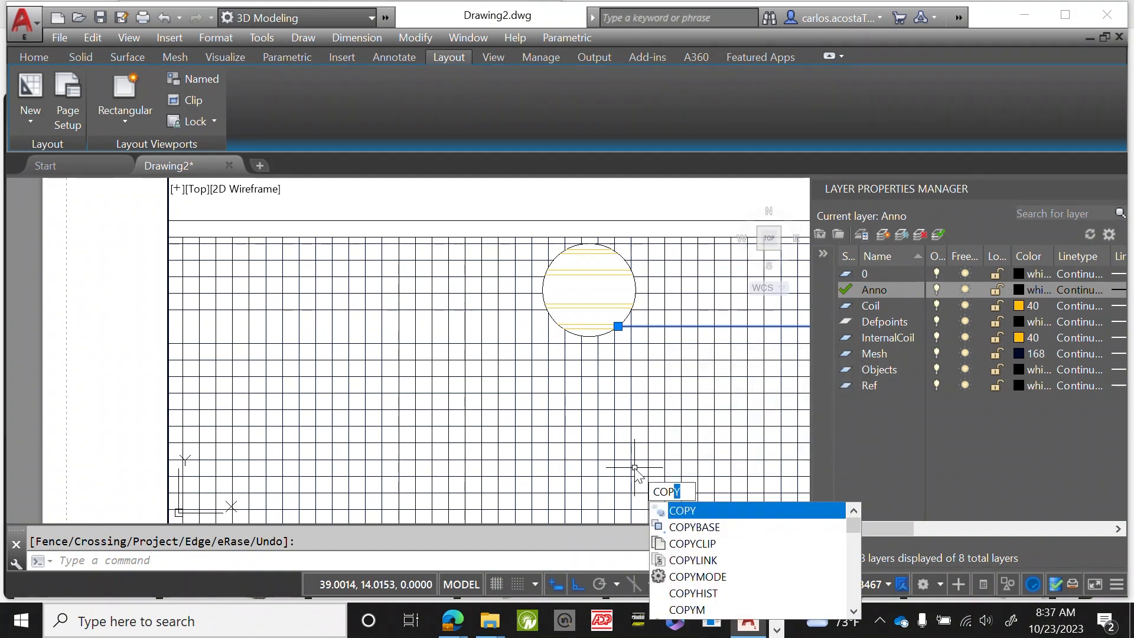
key("Escape")
Make Mesh the current layer.
scroll(590, 354, "up", 4)
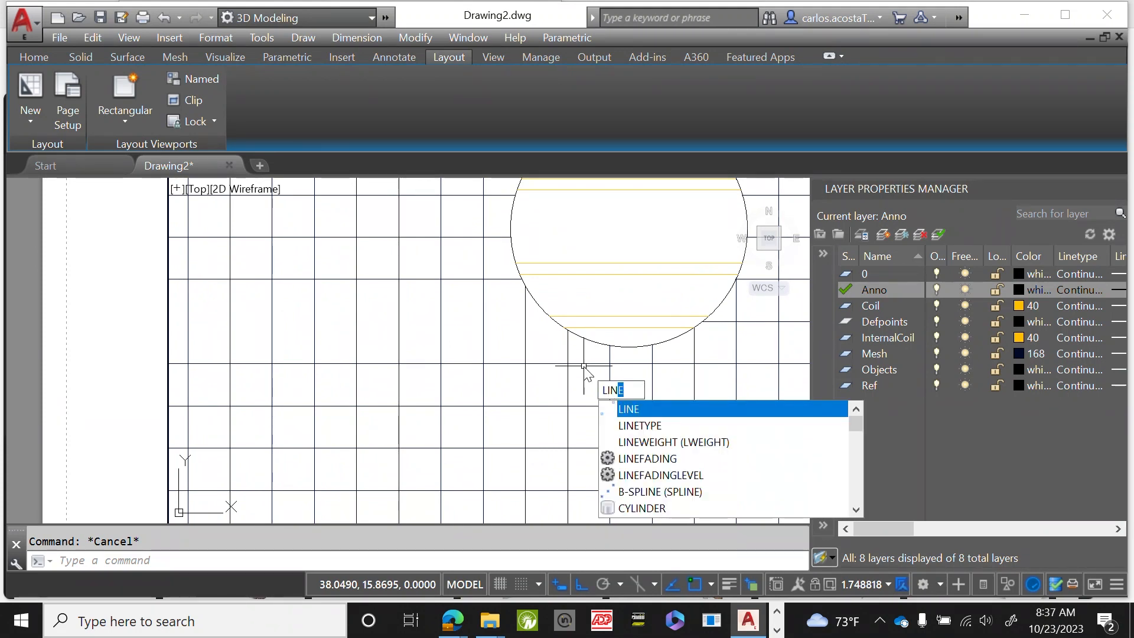
left_click(891, 354)
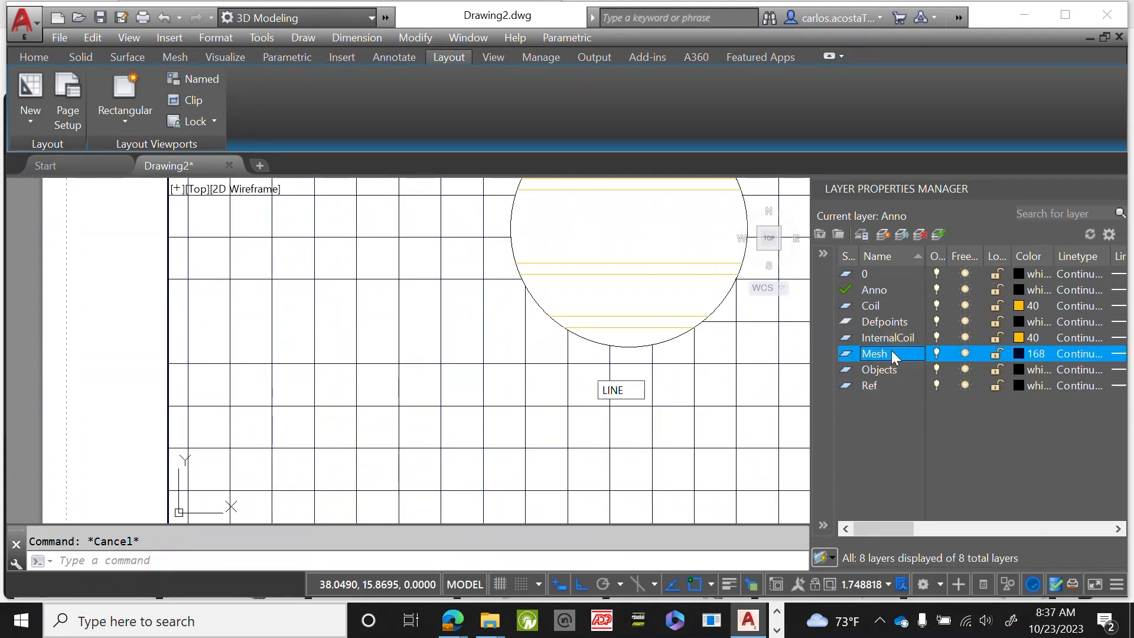
left_click(938, 234)
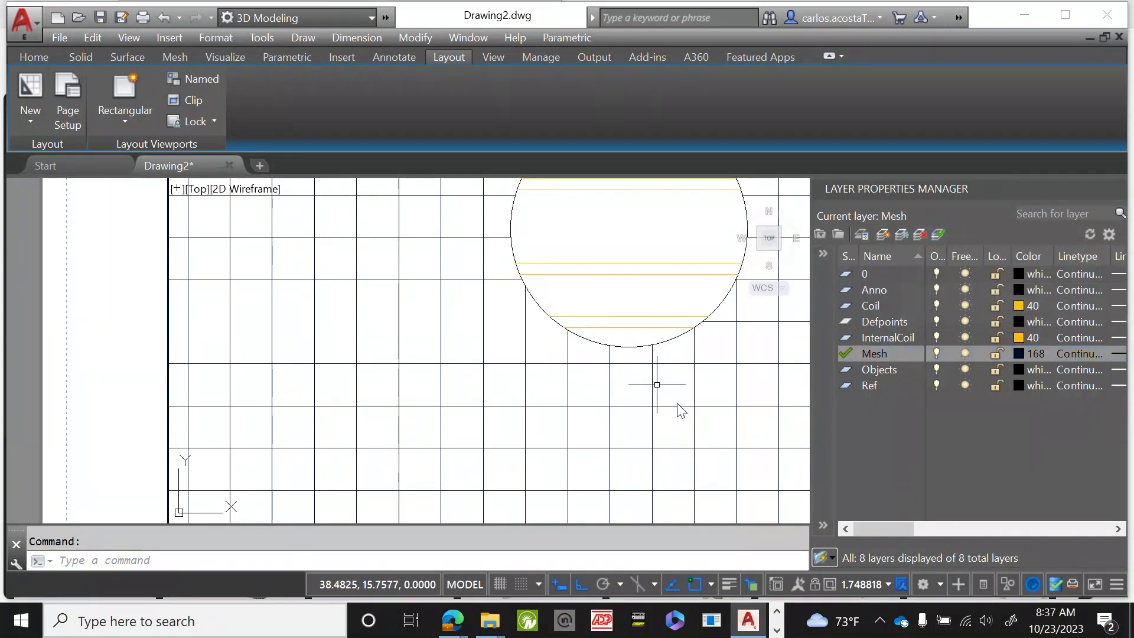
Draw a horizontal mesh line from the circle's lower-left edge, level with the lowest internal tube, to beyond the mesh's left border.
type("li")
key("Return")
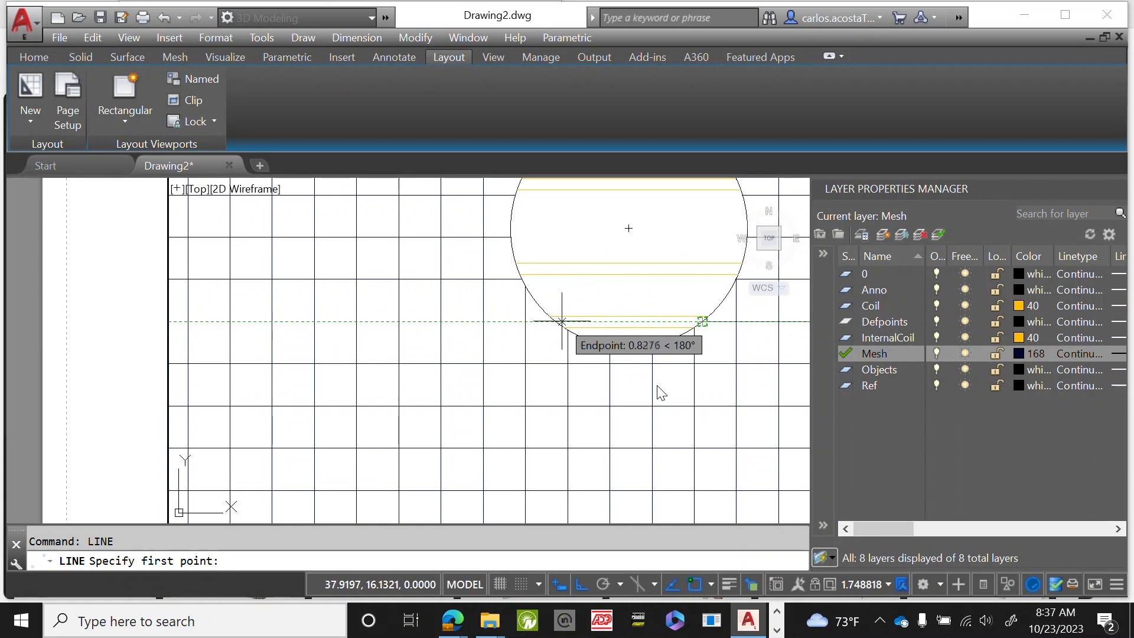
left_click(559, 321)
scroll(561, 322, "down", 5)
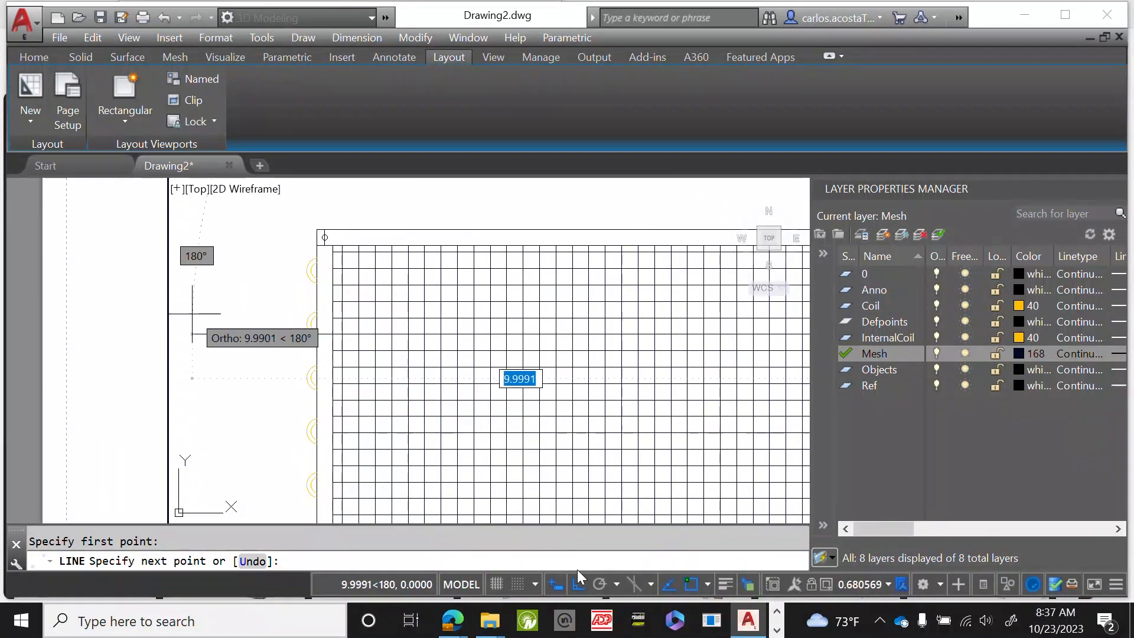
scroll(324, 342, "up", 5)
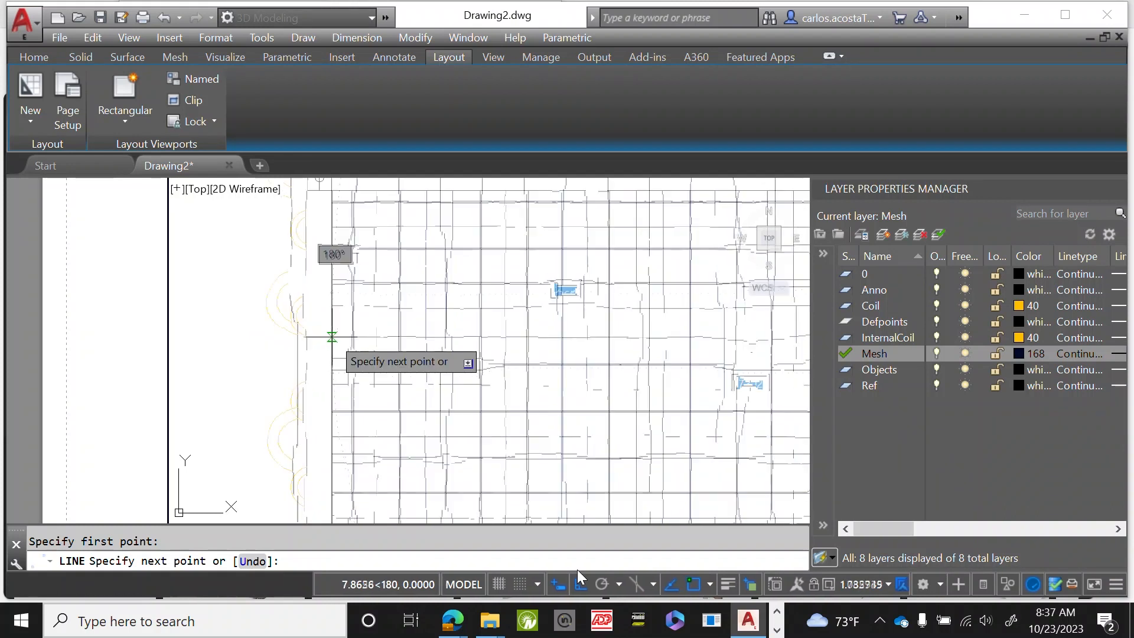
left_click(307, 331)
right_click(243, 332)
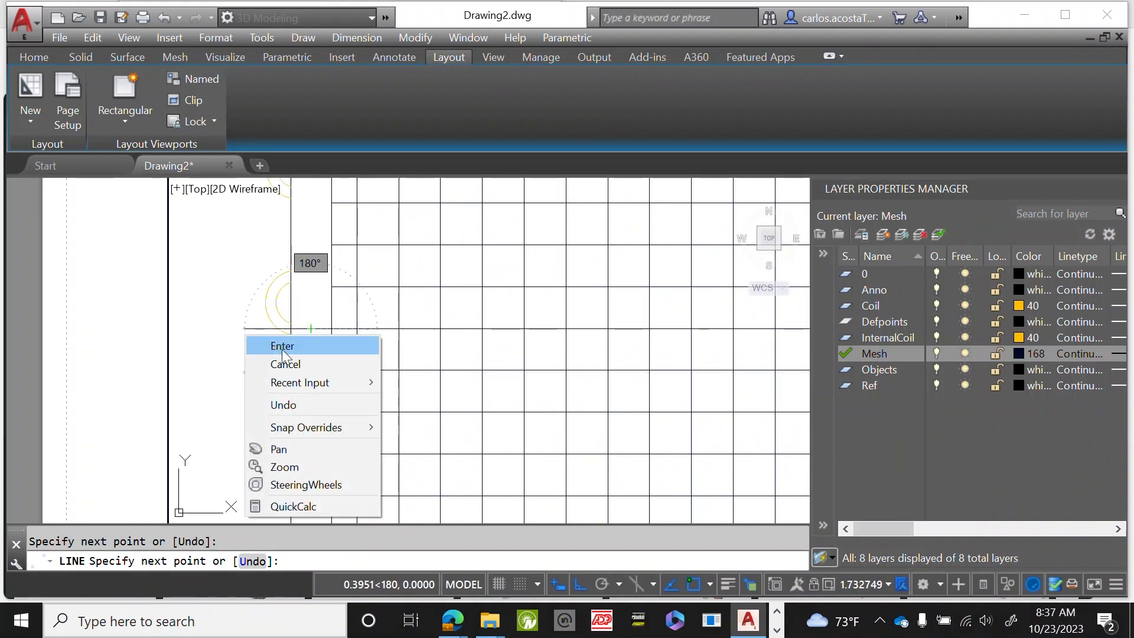
left_click(280, 345)
Trim the new mesh line's overhang outside the mesh, using the mesh's left border line as the cutting edge.
key("Return")
left_click(331, 345)
key("Return")
key("Return")
left_click(325, 351)
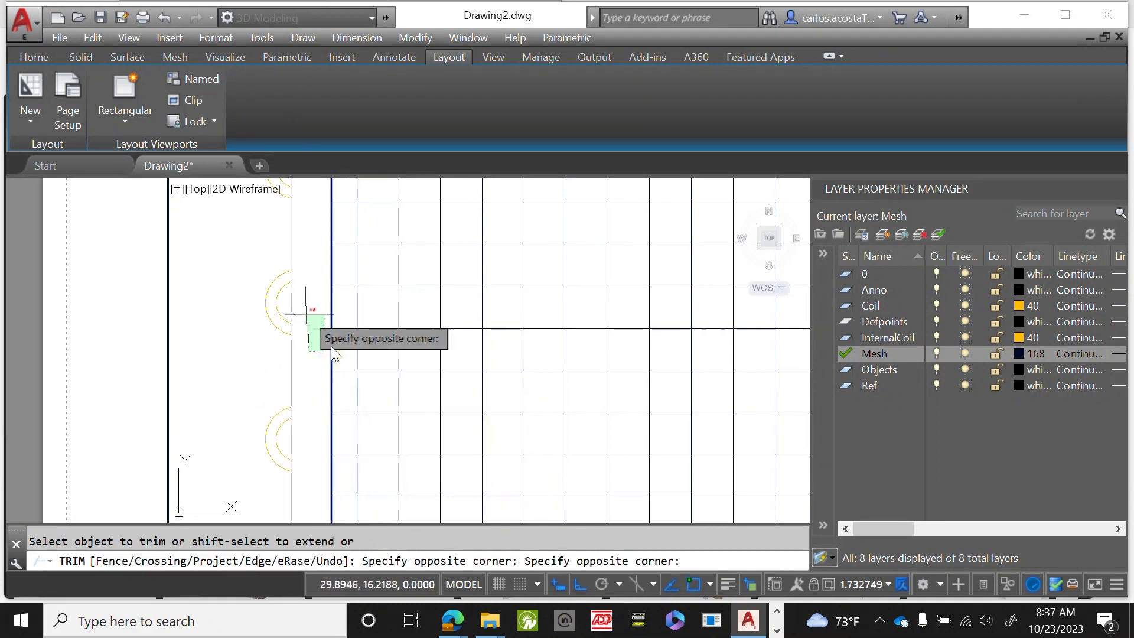
left_click(306, 314)
scroll(334, 354, "down", 3)
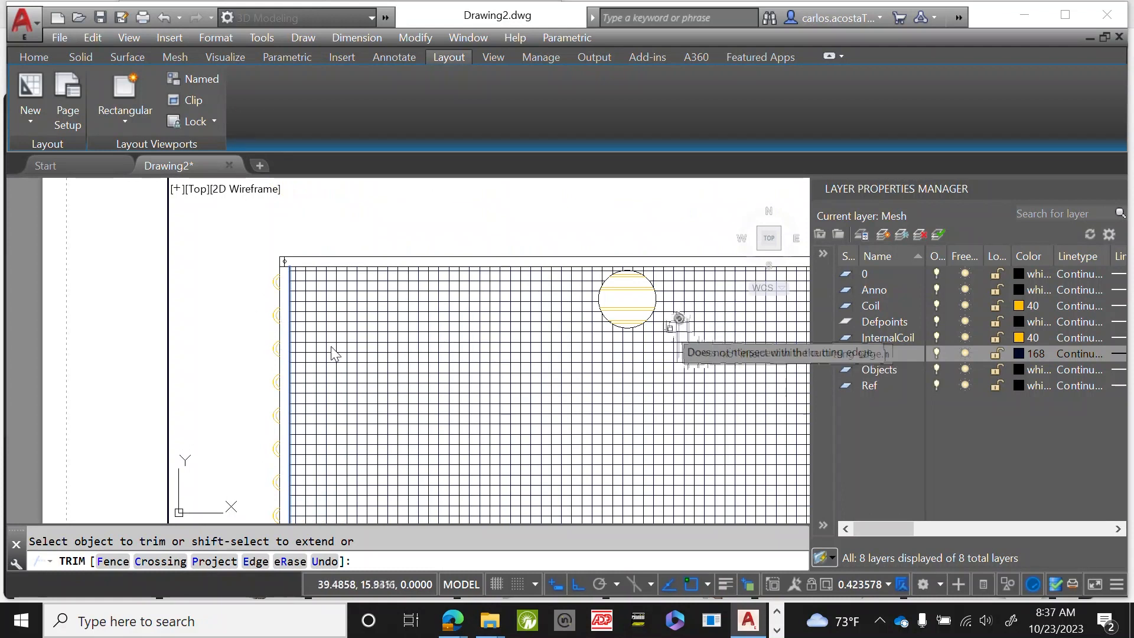
scroll(334, 353, "up", 8)
right_click(639, 311)
left_click(662, 321)
Trim the end of the new mesh line that protrudes into the cutaway, using the circle as the cutting edge.
right_click(565, 296)
left_click(644, 303)
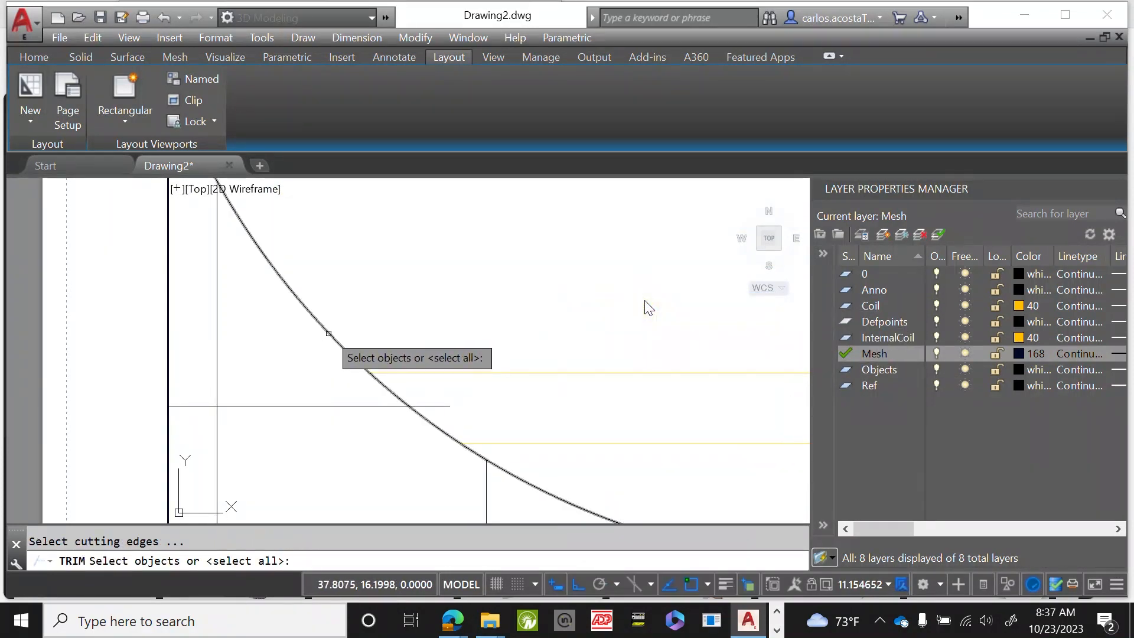
left_click(326, 331)
key("Return")
left_click(489, 387)
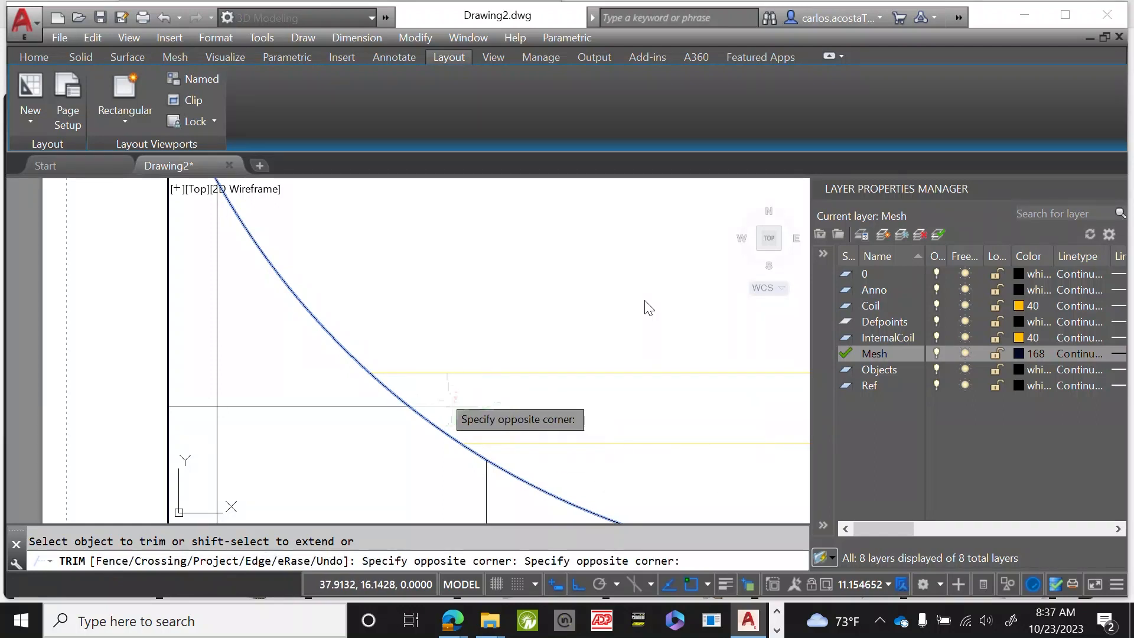
left_click(443, 422)
right_click(460, 291)
left_click(519, 303)
scroll(519, 308, "down", 6)
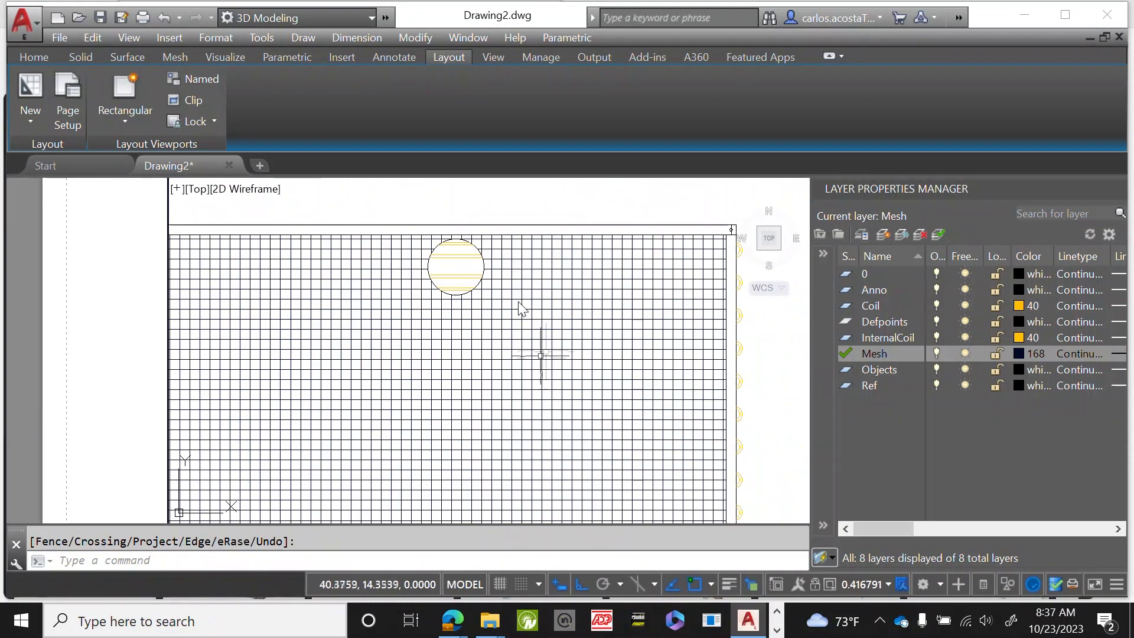
Switch the drawing from Layout1 to model space and bring up the annotation tools.
mouse_move(209, 164)
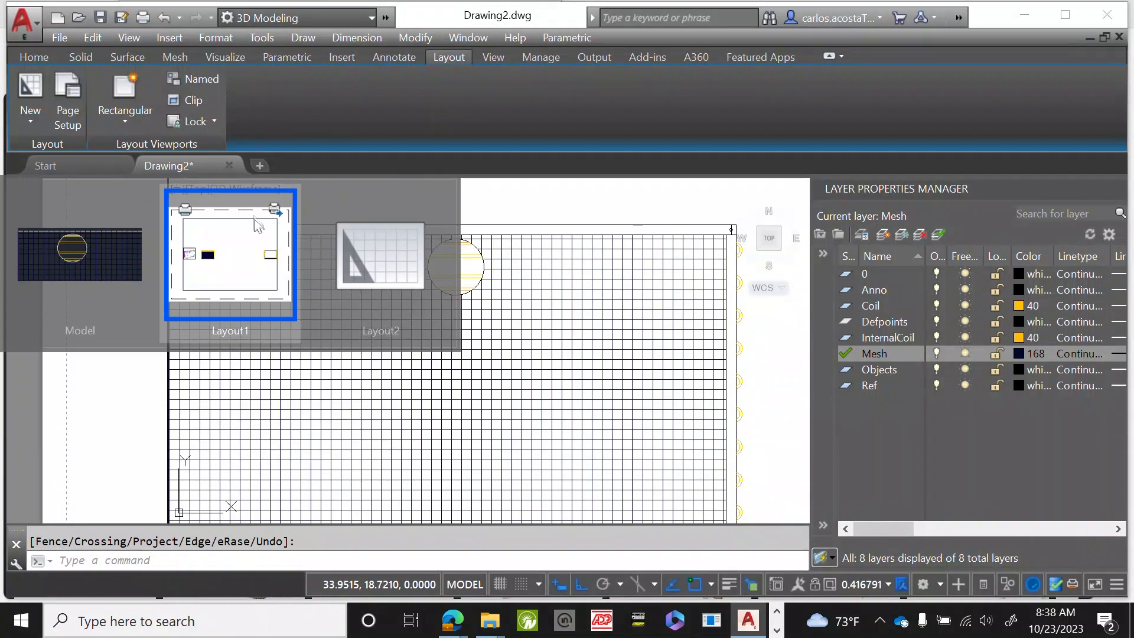
left_click(122, 264)
scroll(545, 444, "down", 2)
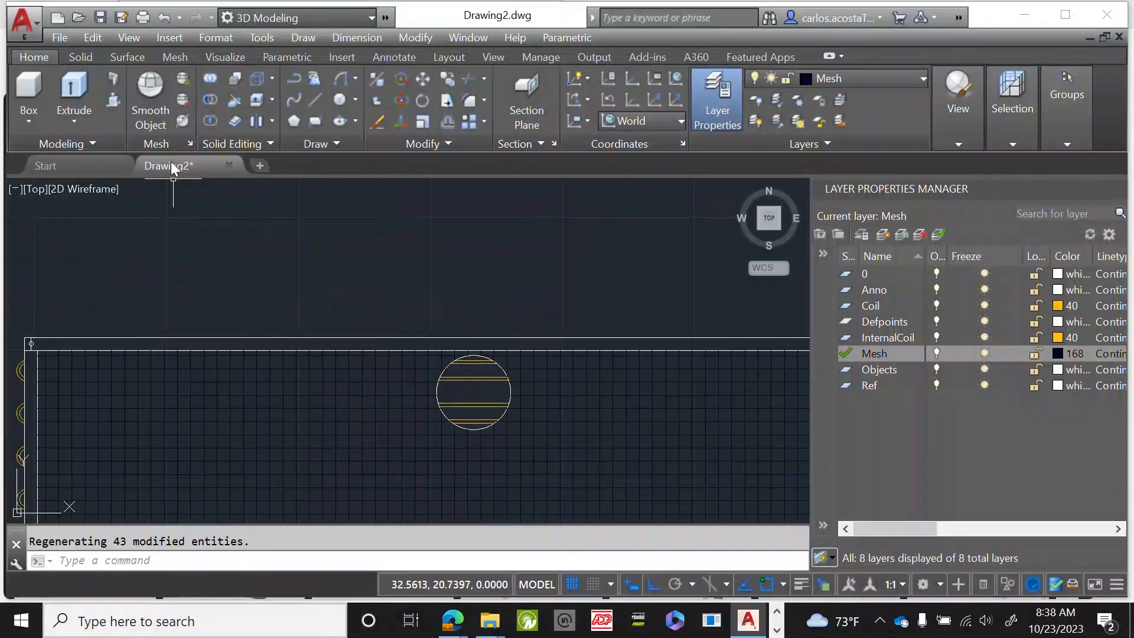
scroll(221, 238, "down", 1)
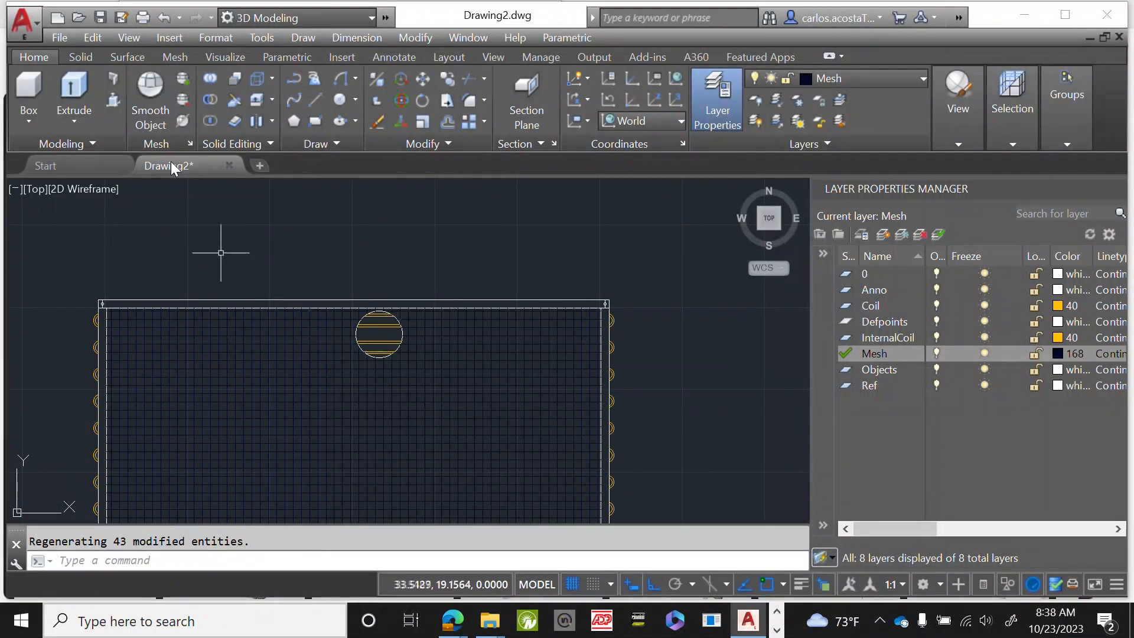
scroll(230, 266, "down", 2)
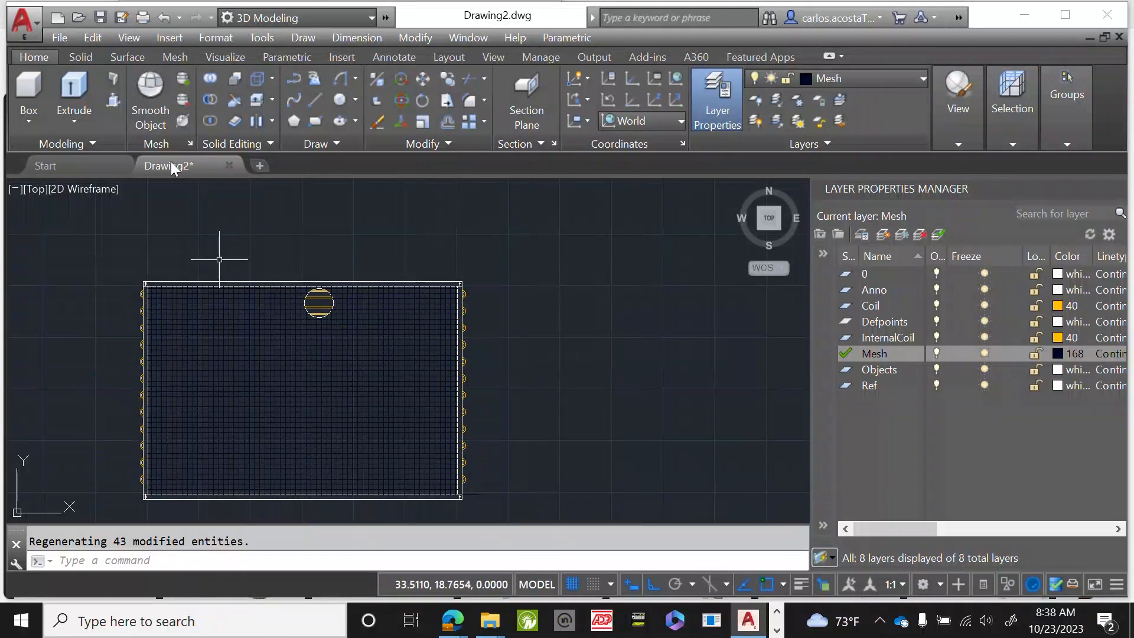
scroll(219, 258, "up", 1)
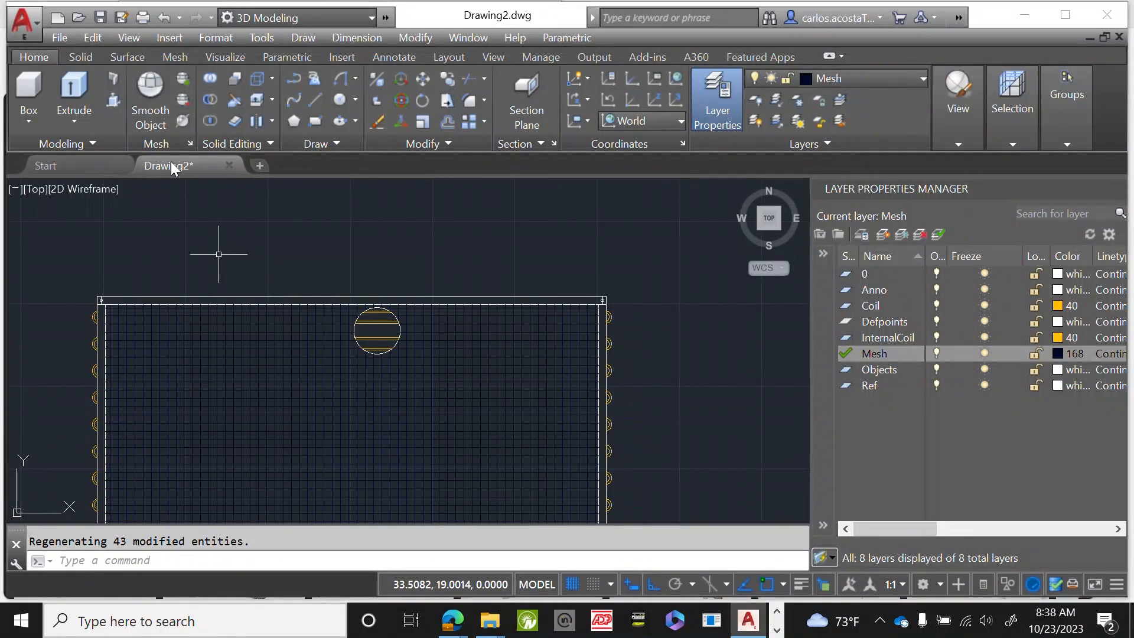
left_click(394, 57)
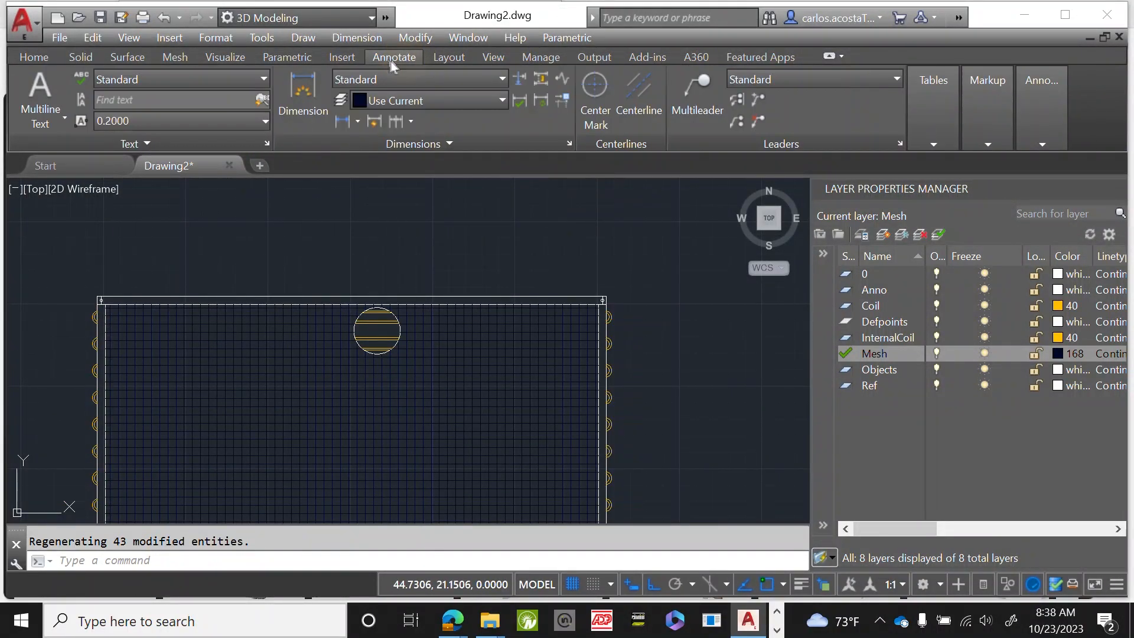
left_click(706, 105)
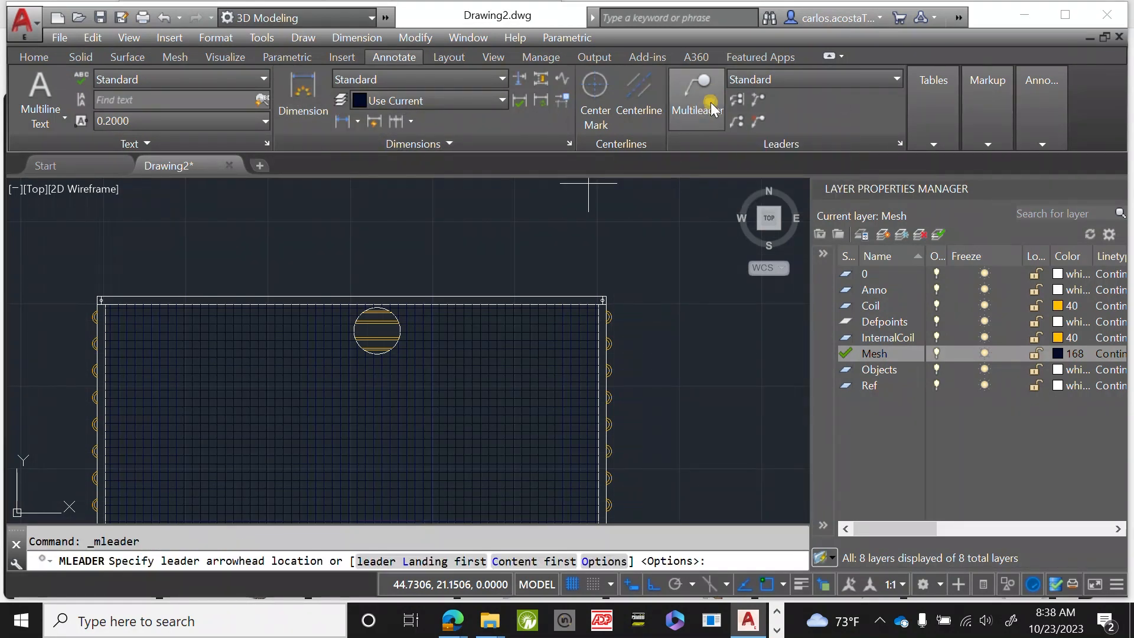
scroll(375, 305, "up", 5)
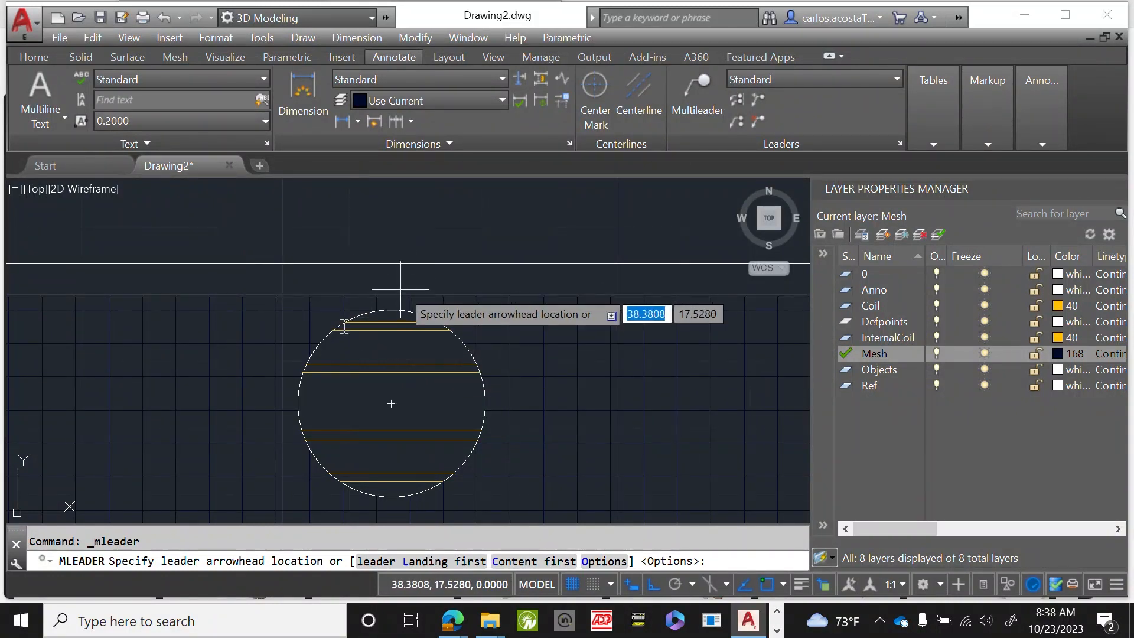
scroll(432, 289, "down", 3)
scroll(434, 287, "down", 1)
scroll(435, 280, "up", 3)
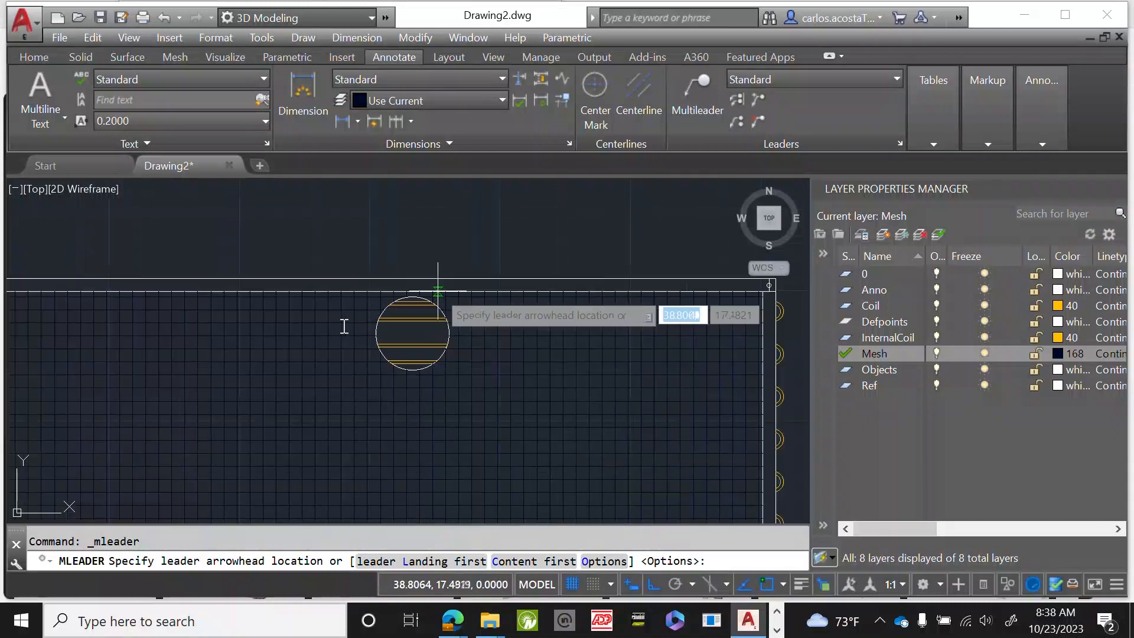
scroll(339, 319, "up", 2)
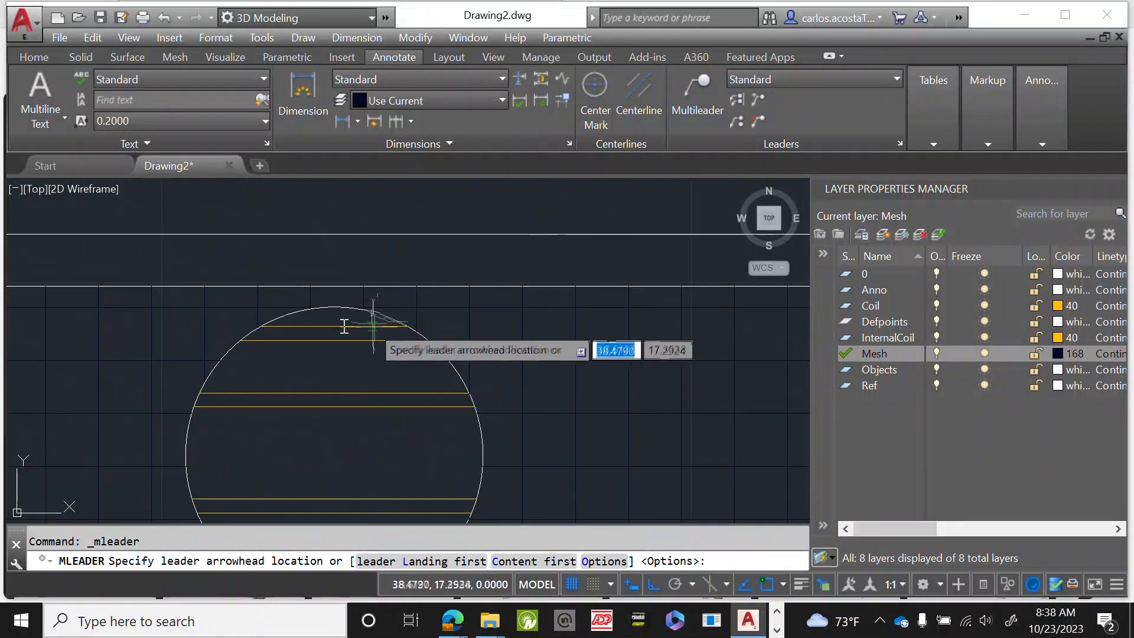
left_click(327, 327)
scroll(423, 236, "down", 3)
key("Escape")
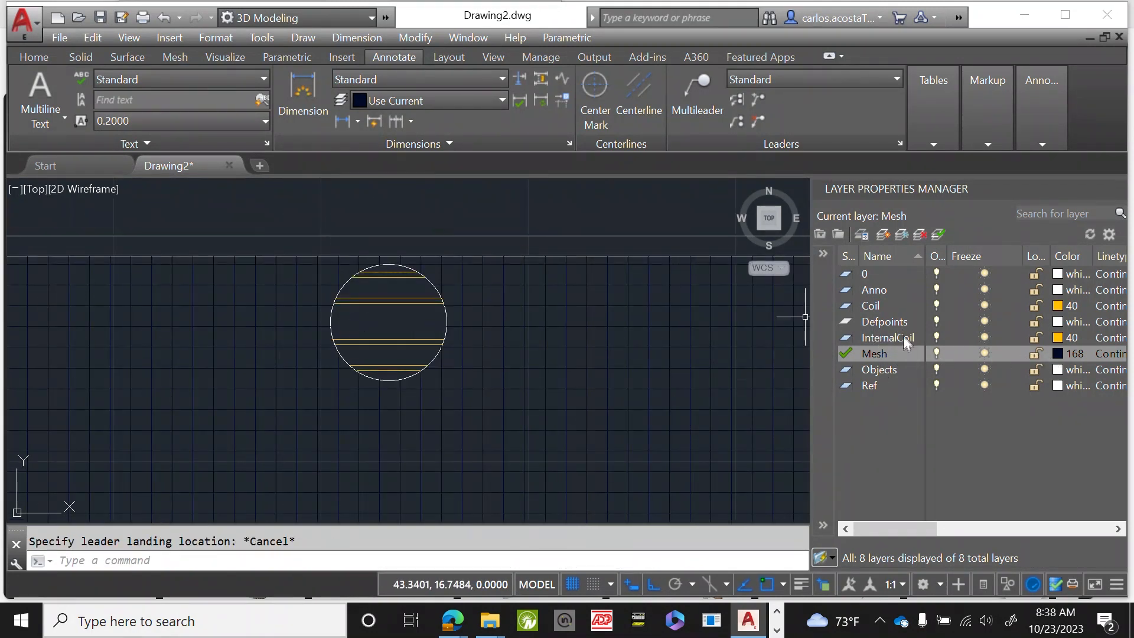
Make Anno the current layer.
left_click(890, 288)
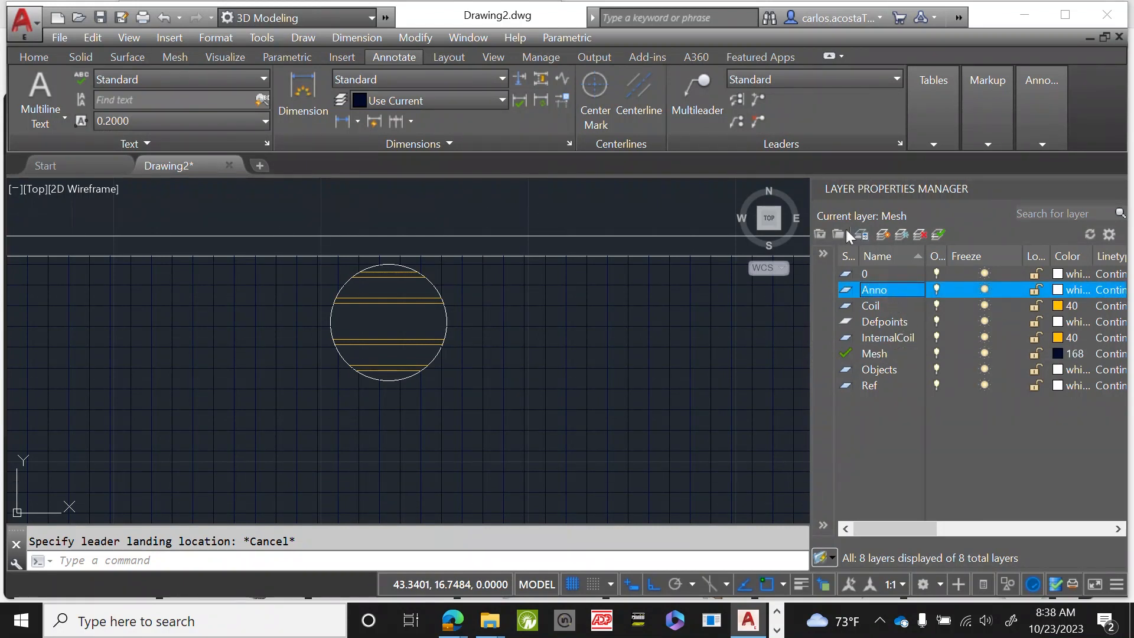
left_click(938, 233)
scroll(455, 430, "down", 3)
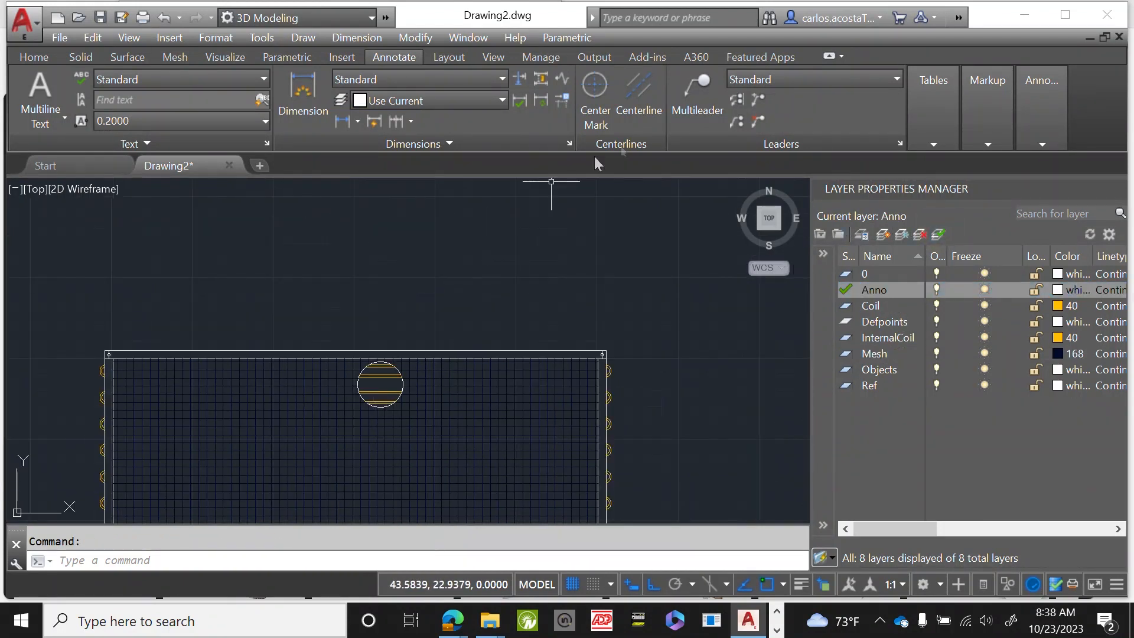
Place a multileader pointing to the uppermost internal tube in the cutaway, with ortho off and its landing above the coil.
left_click(689, 89)
scroll(397, 313, "up", 4)
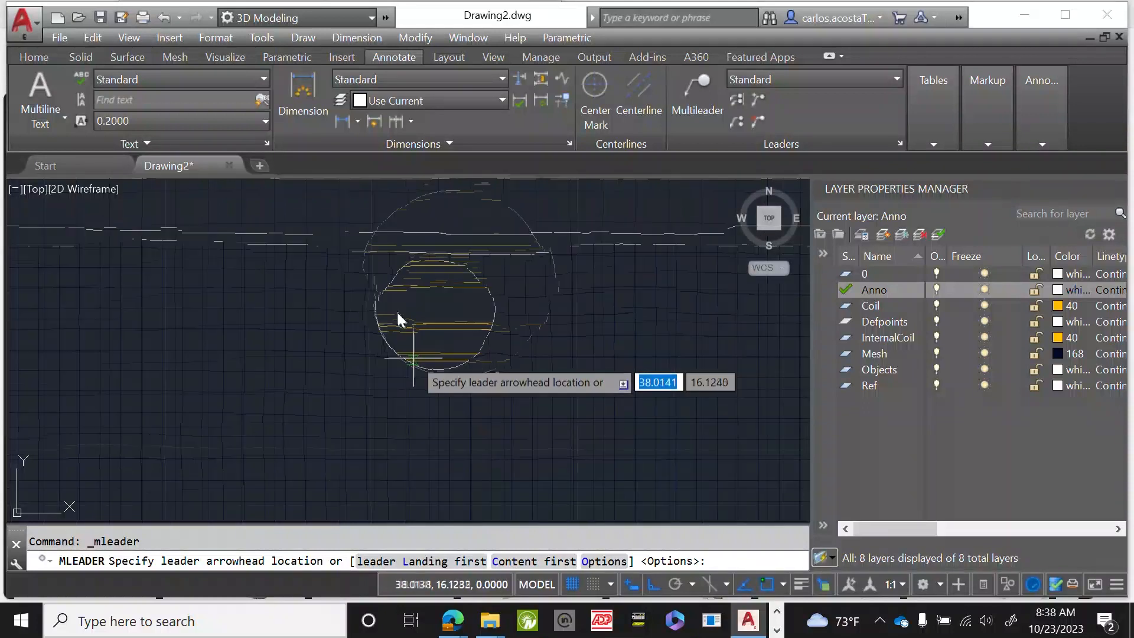
scroll(398, 313, "up", 2)
left_click(397, 311)
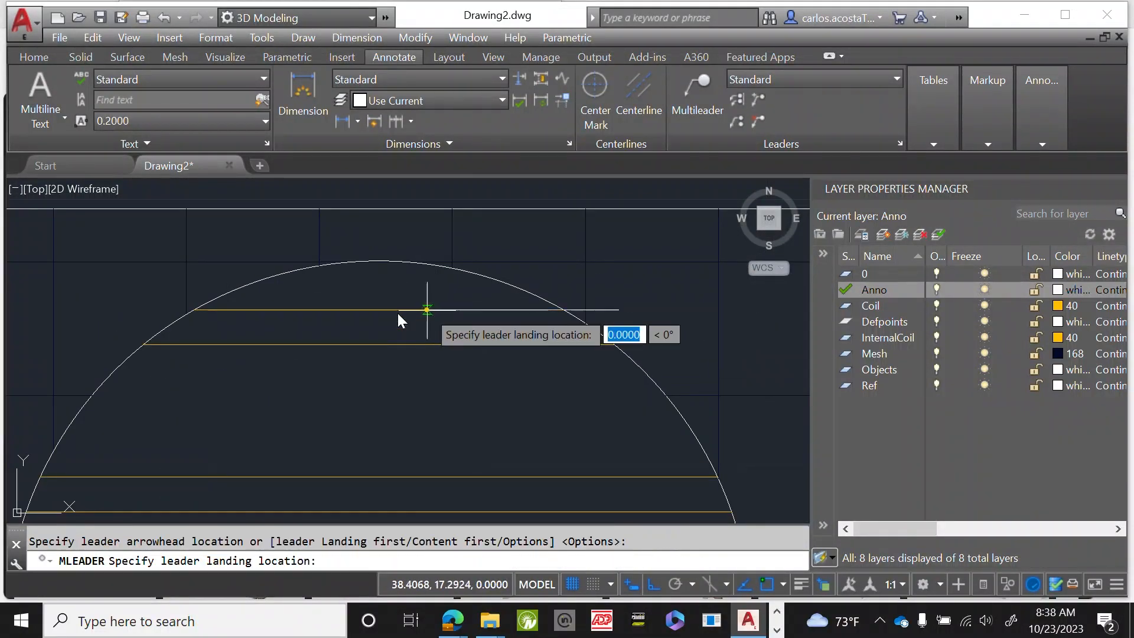
scroll(397, 310, "down", 3)
key("F8")
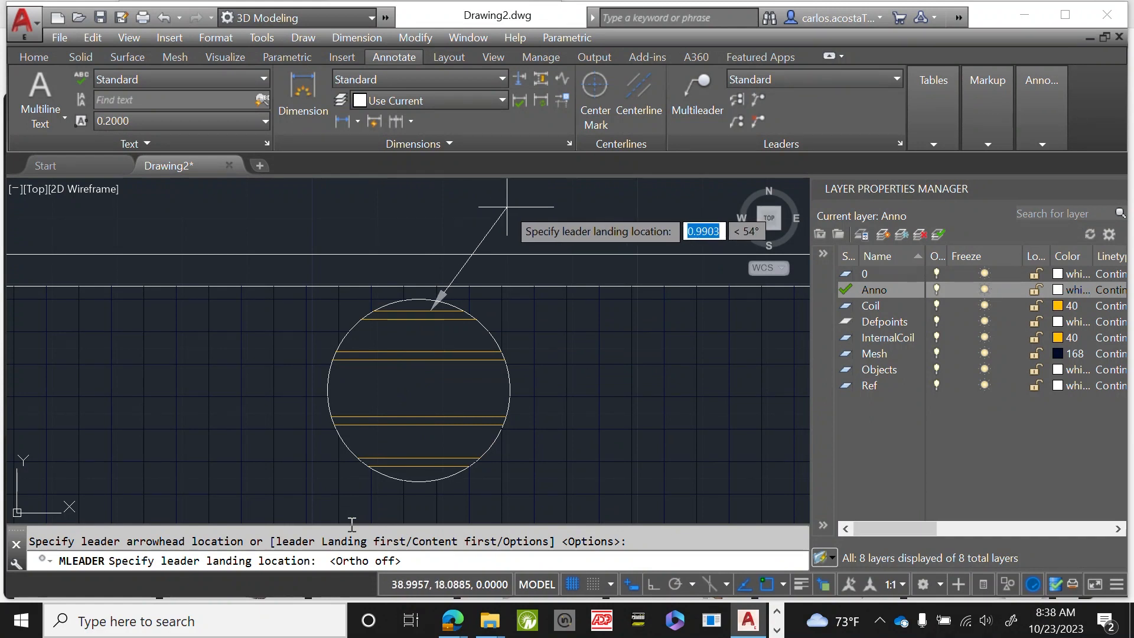
scroll(506, 206, "down", 10)
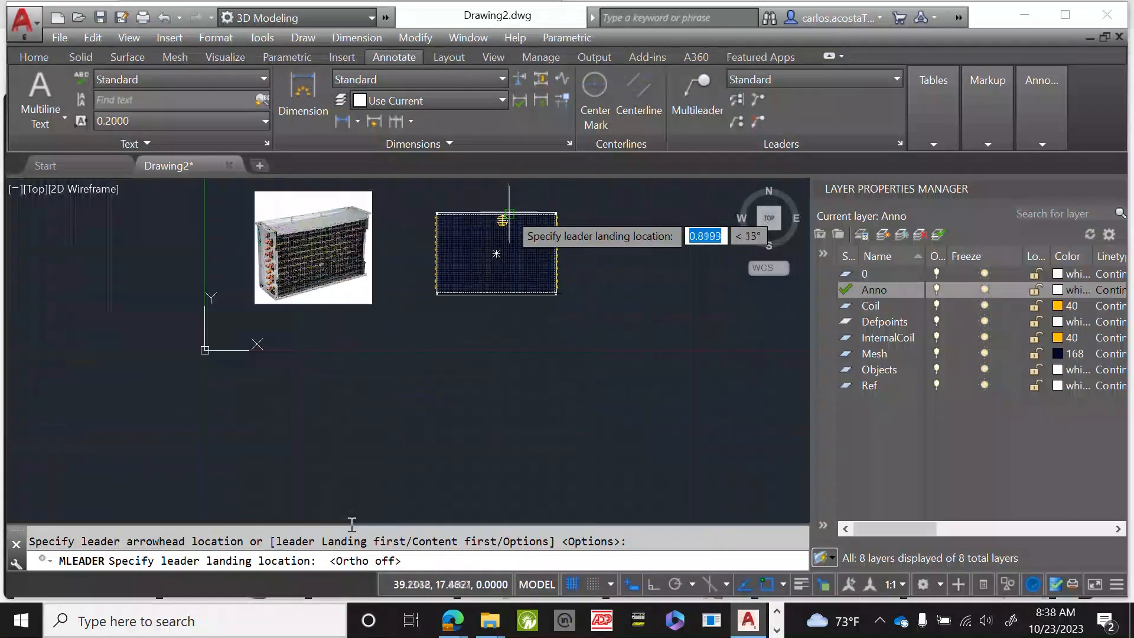
scroll(507, 195, "up", 7)
scroll(507, 193, "up", 2)
left_click(535, 261)
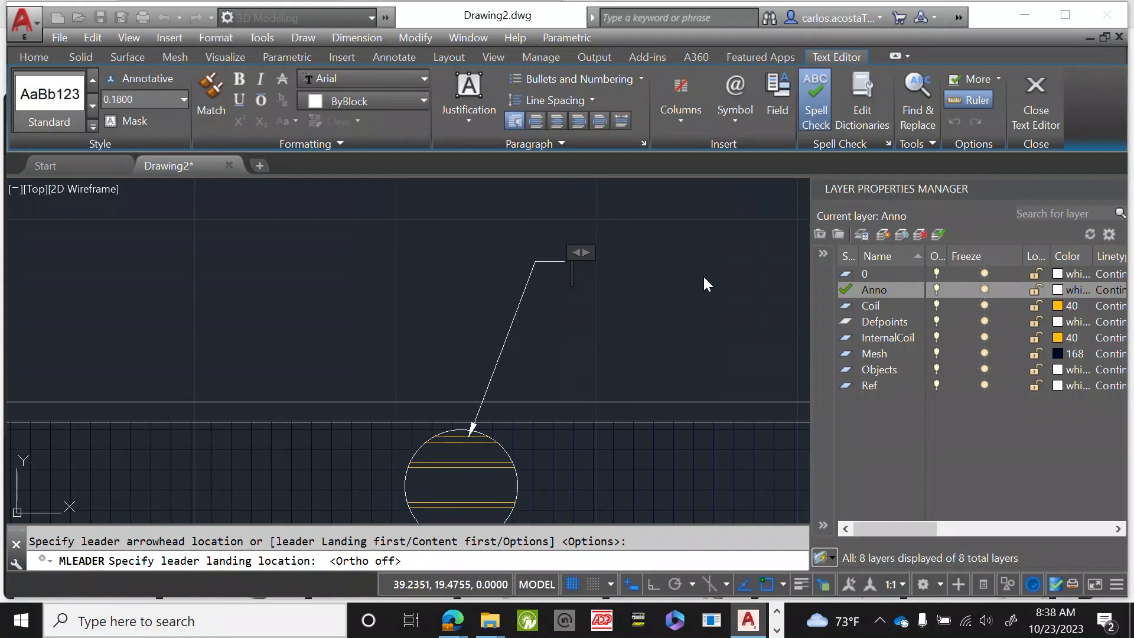
Enter the leader text "Copper Coil with 0.2in dia" and finish the label.
type("CU")
key("BackSpace")
type("opper")
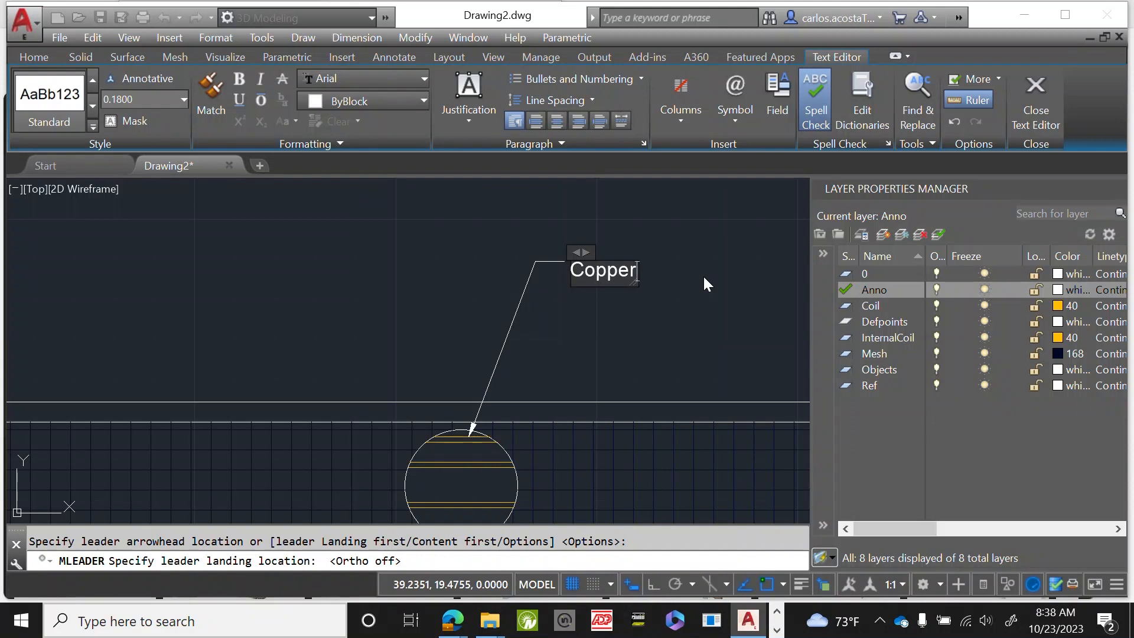
type(" Coil with")
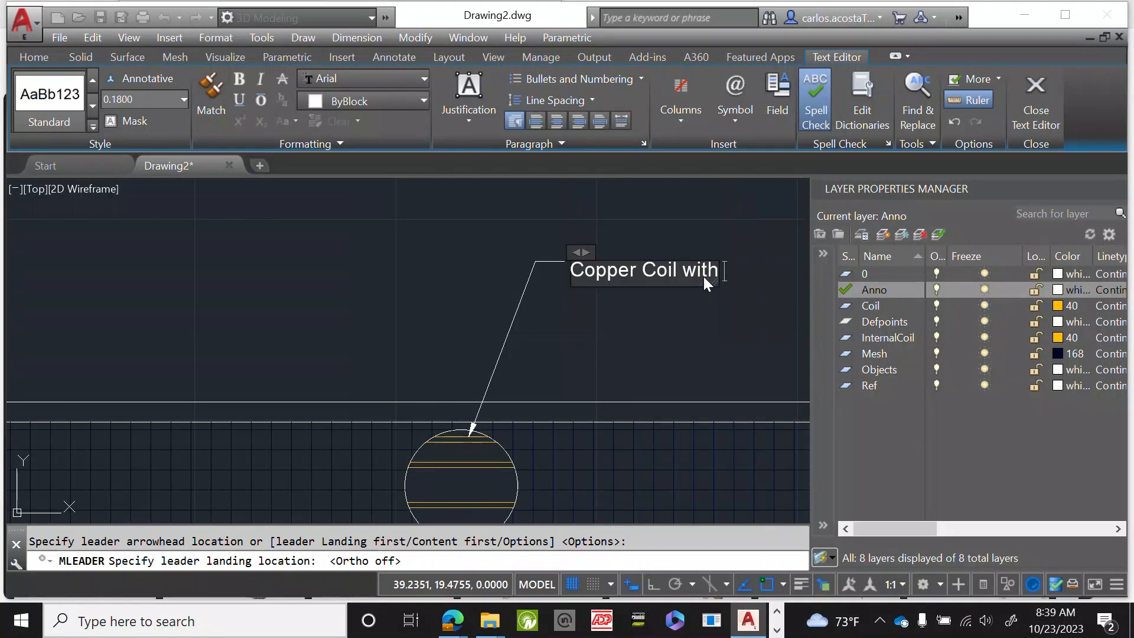
type(".2")
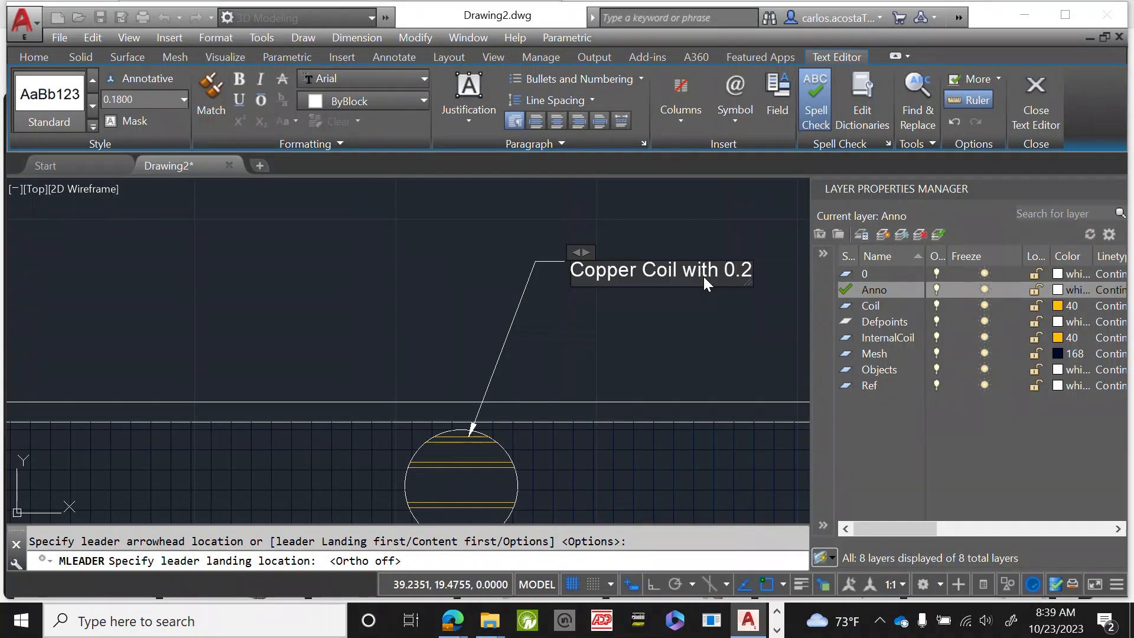
type("in dia")
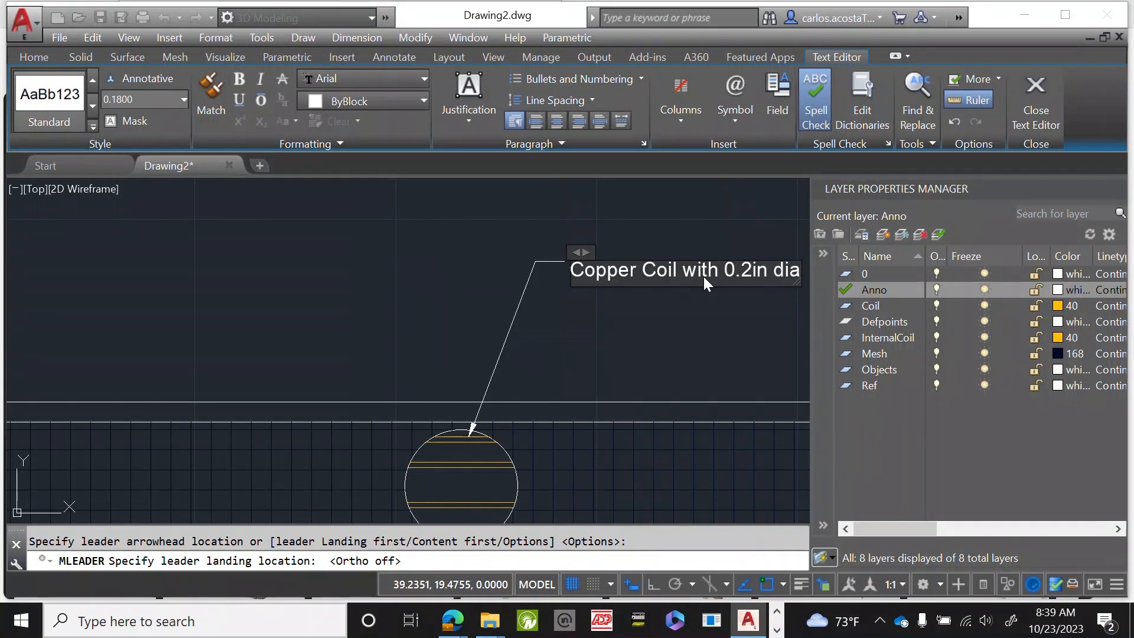
left_click(568, 333)
scroll(576, 325, "down", 4)
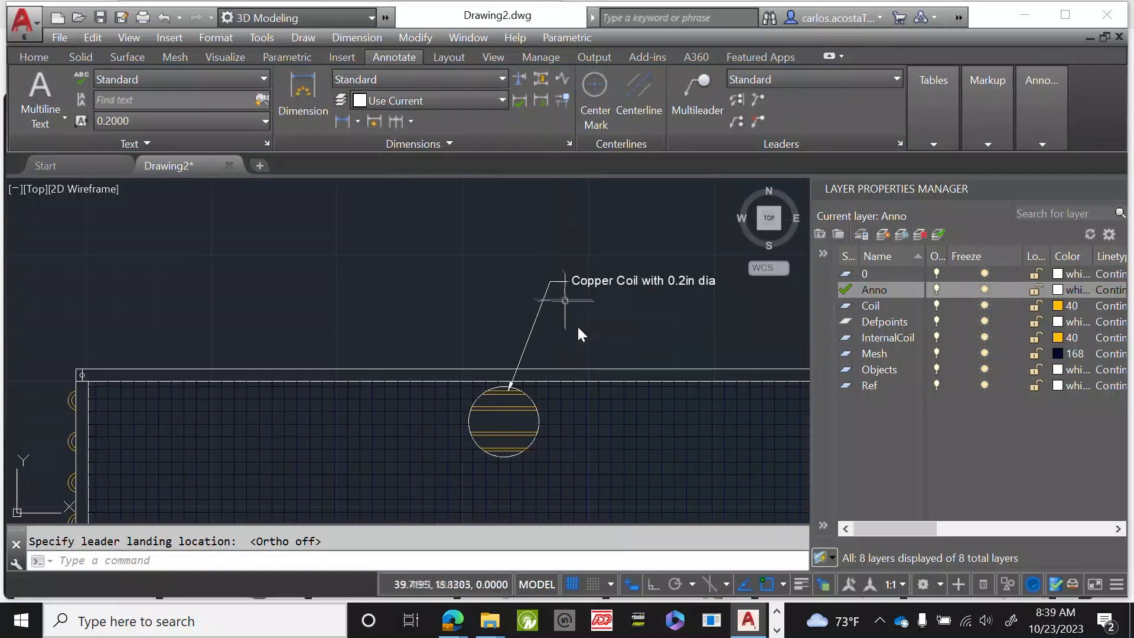
Dimension the vertical gap between the two middle tubes in the circular cutaway, placing the dimension inside the circle.
scroll(578, 334, "up", 3)
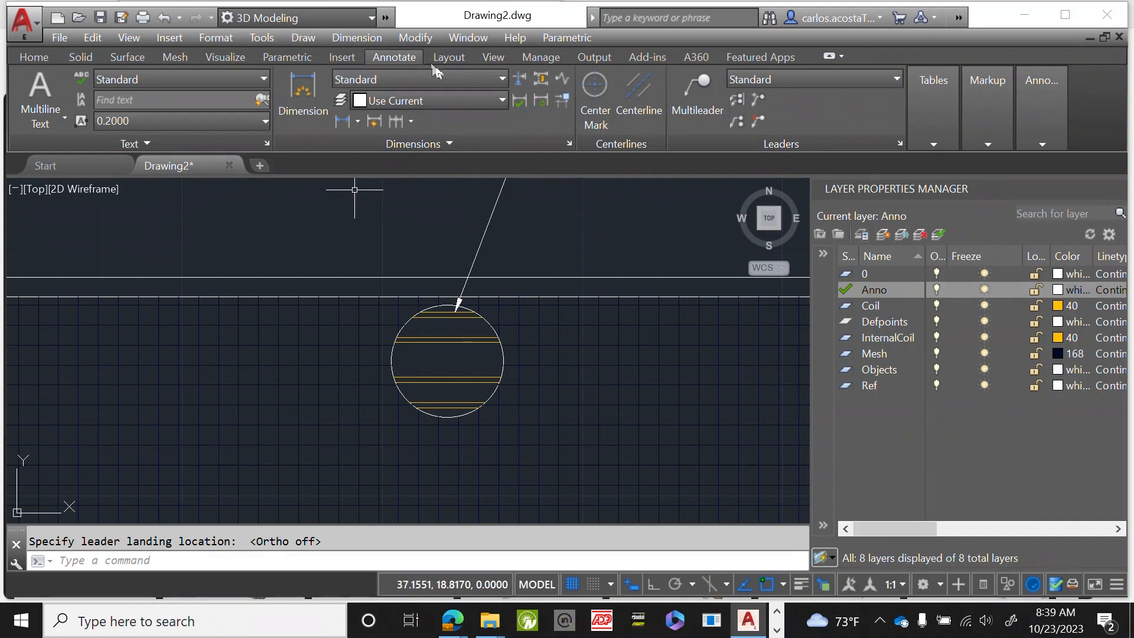
left_click(303, 122)
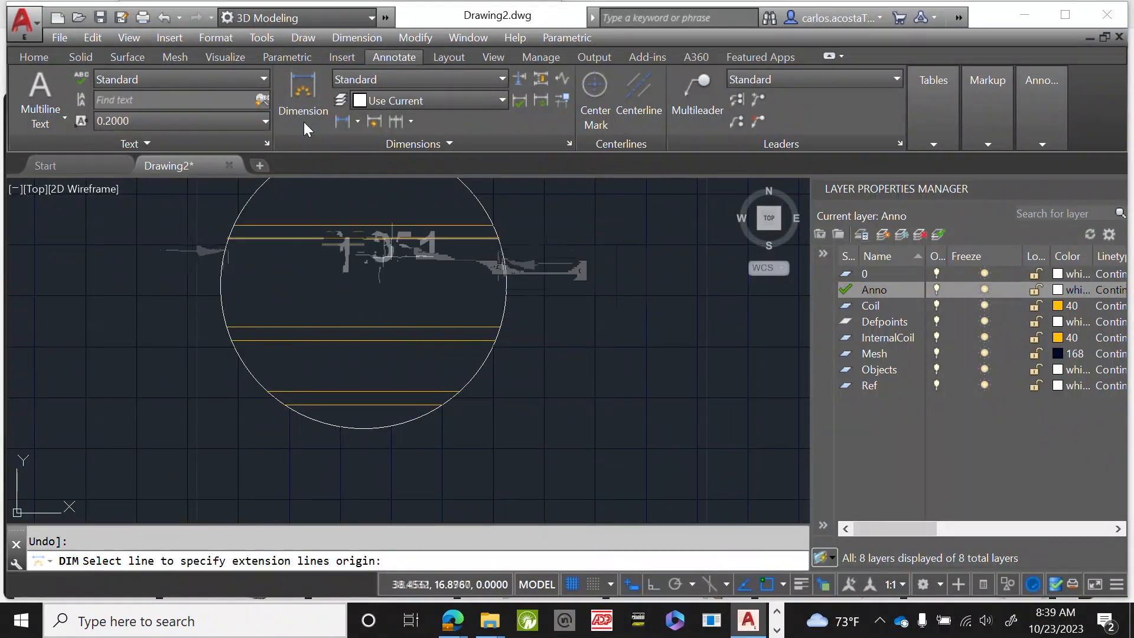
scroll(406, 238, "up", 3)
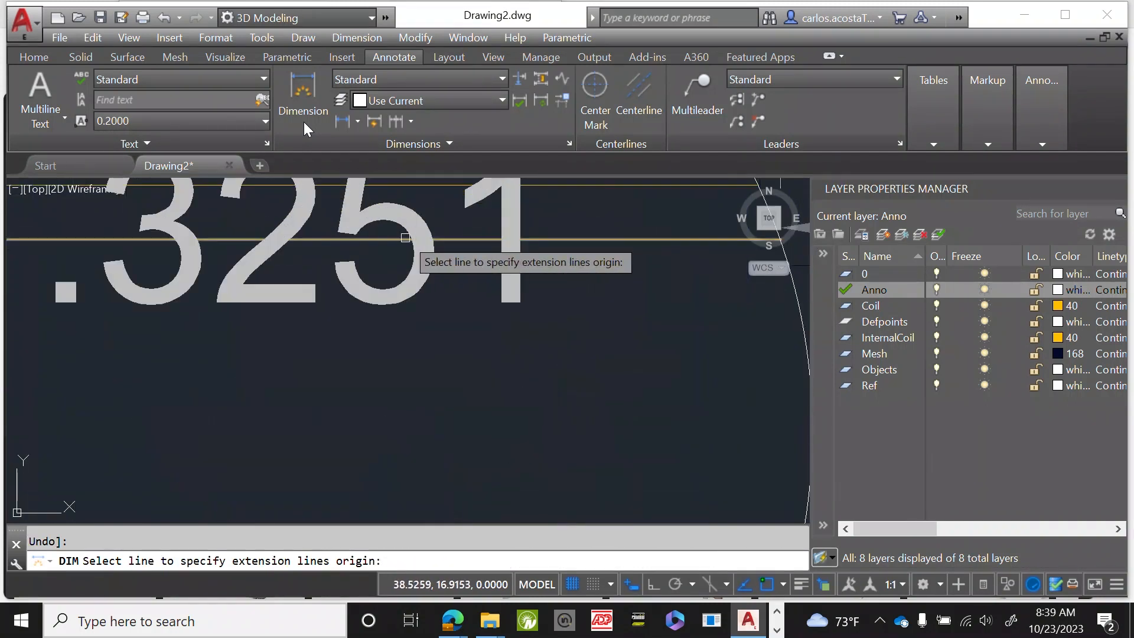
left_click(447, 239)
scroll(437, 254, "down", 4)
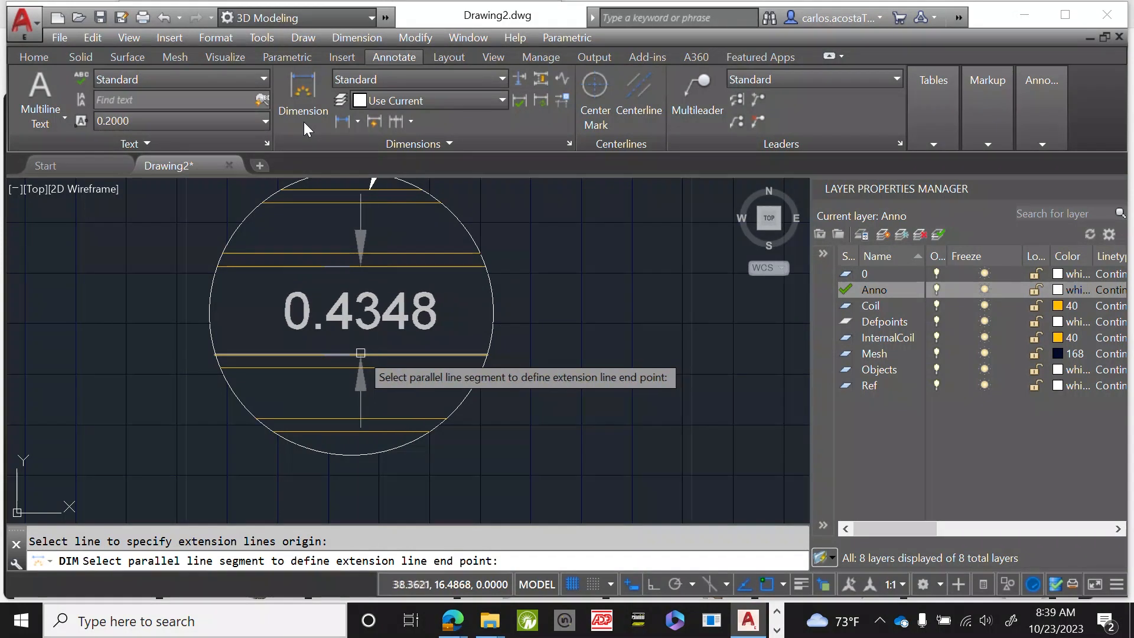
left_click(346, 354)
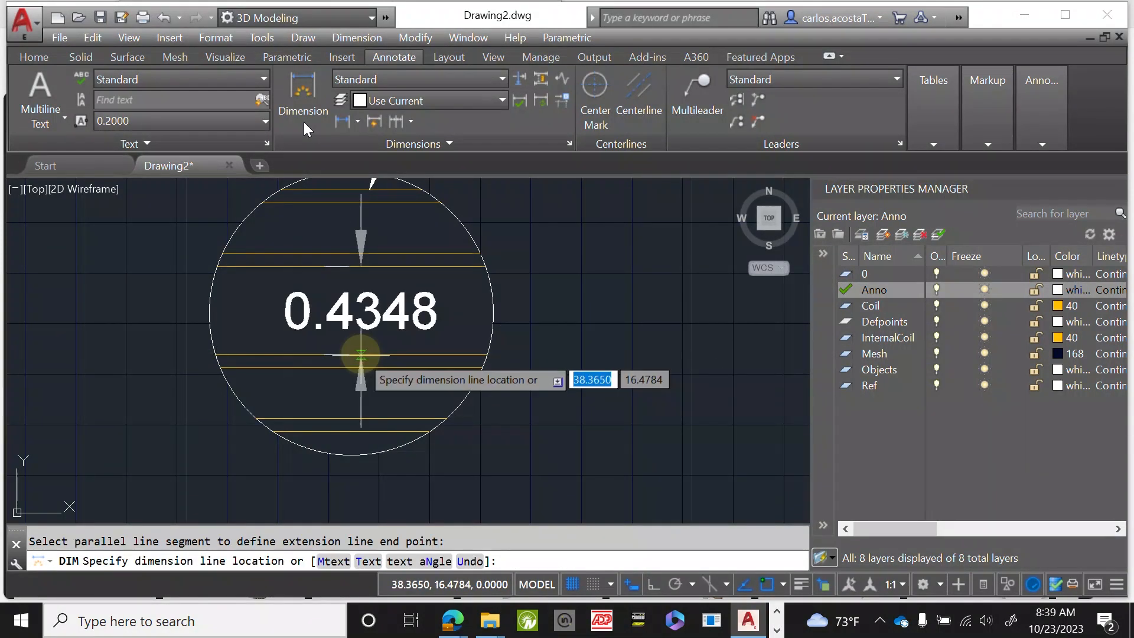
left_click(345, 361)
scroll(448, 322, "down", 4)
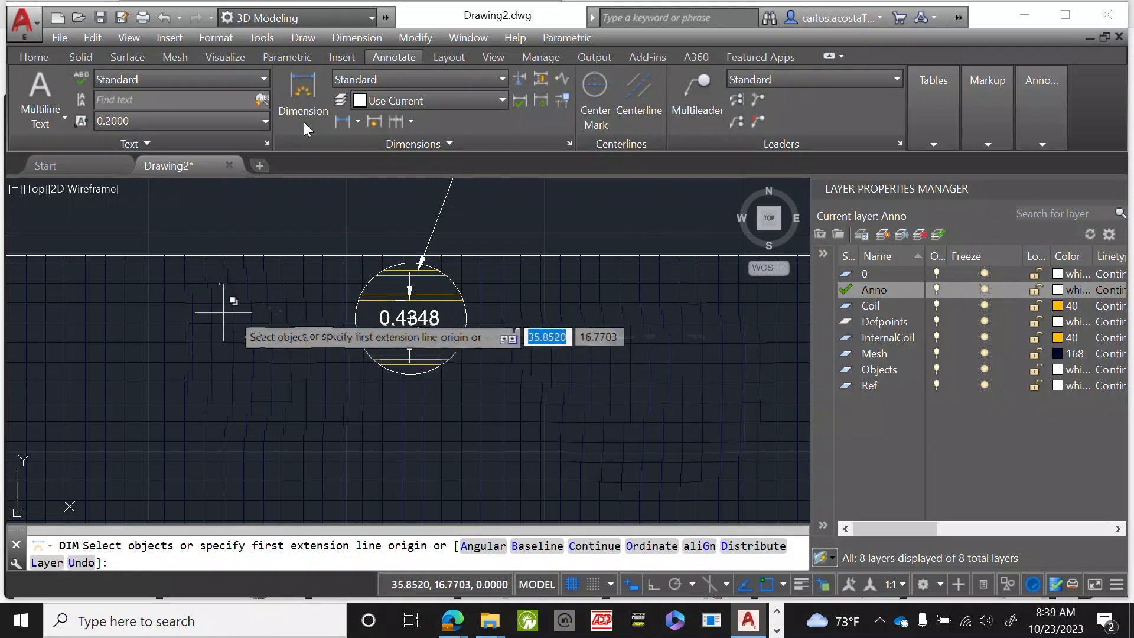
right_click(364, 208)
left_click(407, 218)
scroll(480, 298, "down", 3)
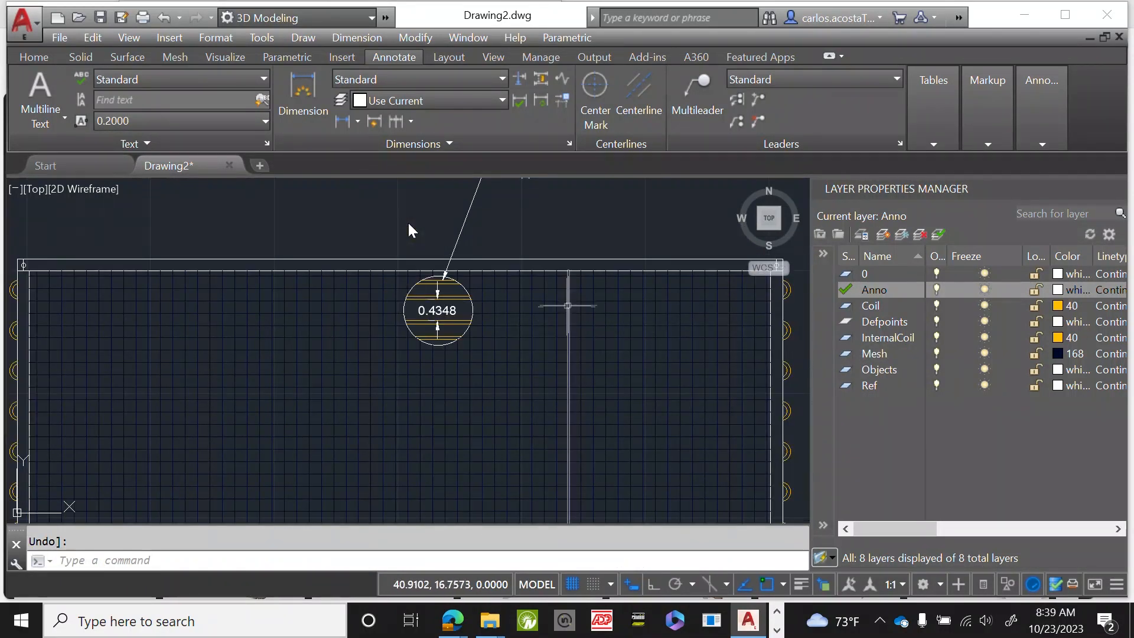
Place a multileader pointing to the topmost return bend on the coil's right side, with its landing above and to the right.
scroll(539, 305, "down", 2)
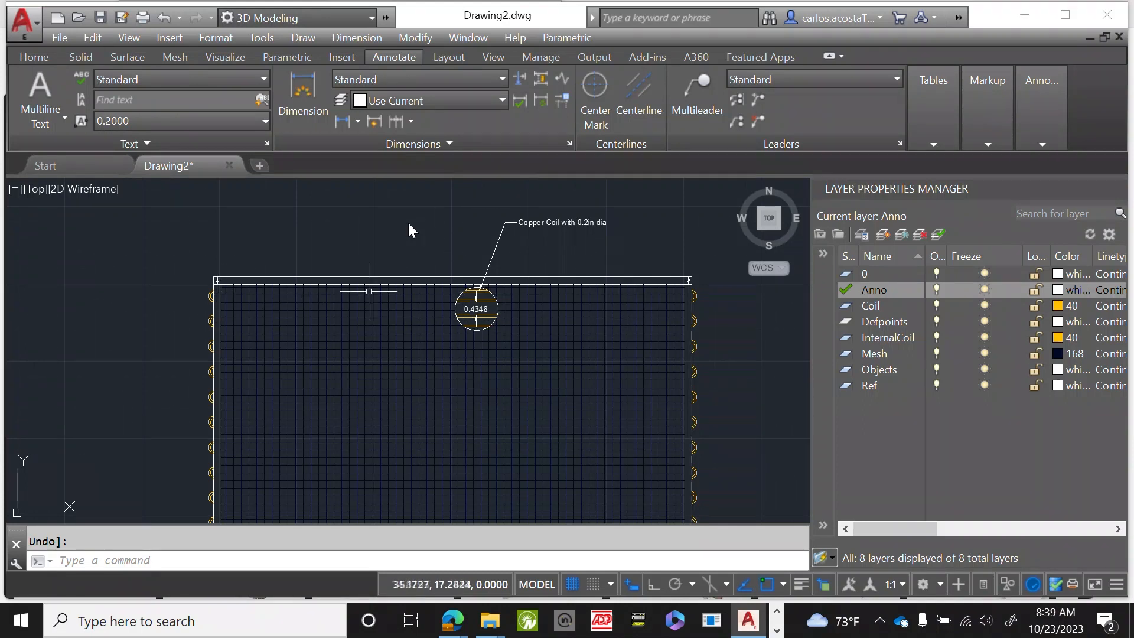
scroll(369, 291, "down", 2)
scroll(362, 313, "up", 6)
scroll(254, 327, "down", 6)
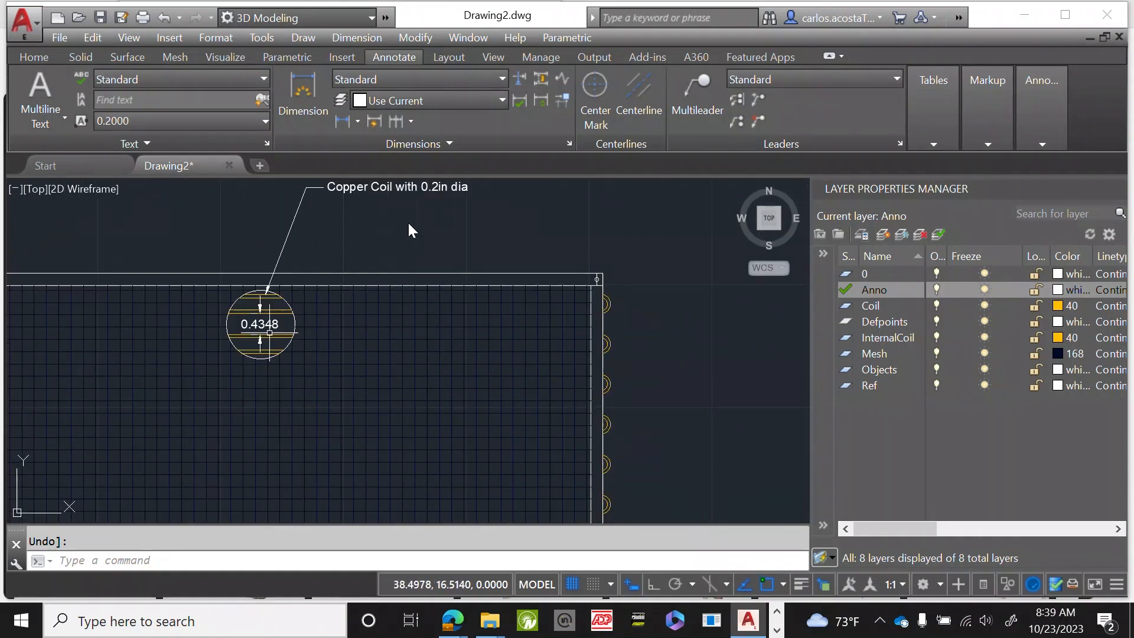
scroll(411, 227, "up", 5)
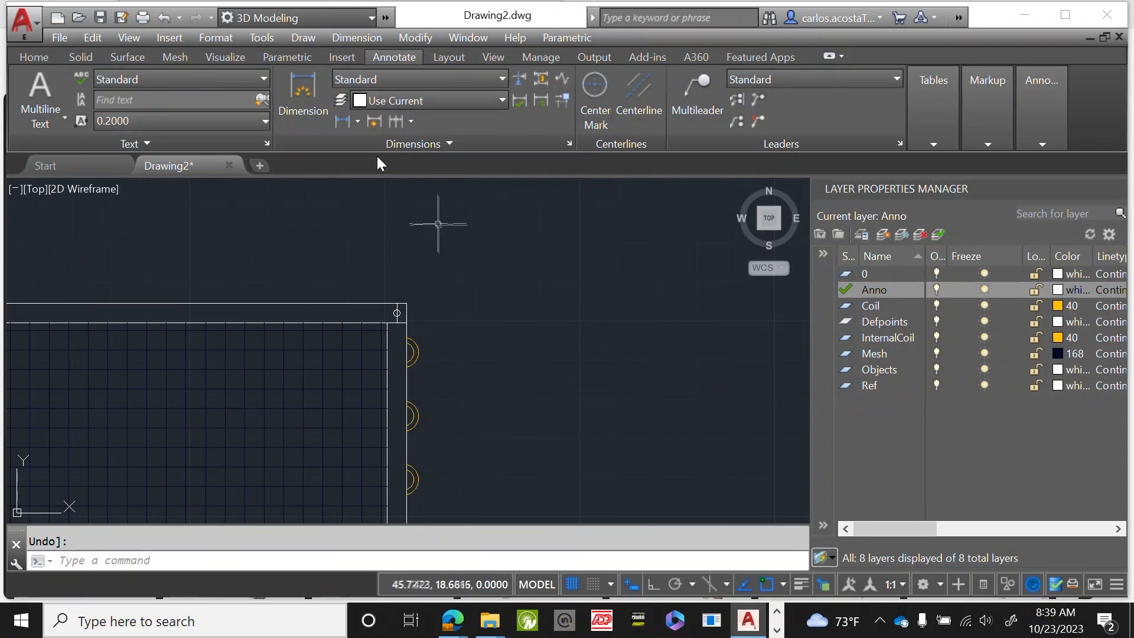
left_click(699, 95)
scroll(428, 313, "up", 3)
left_click(366, 356)
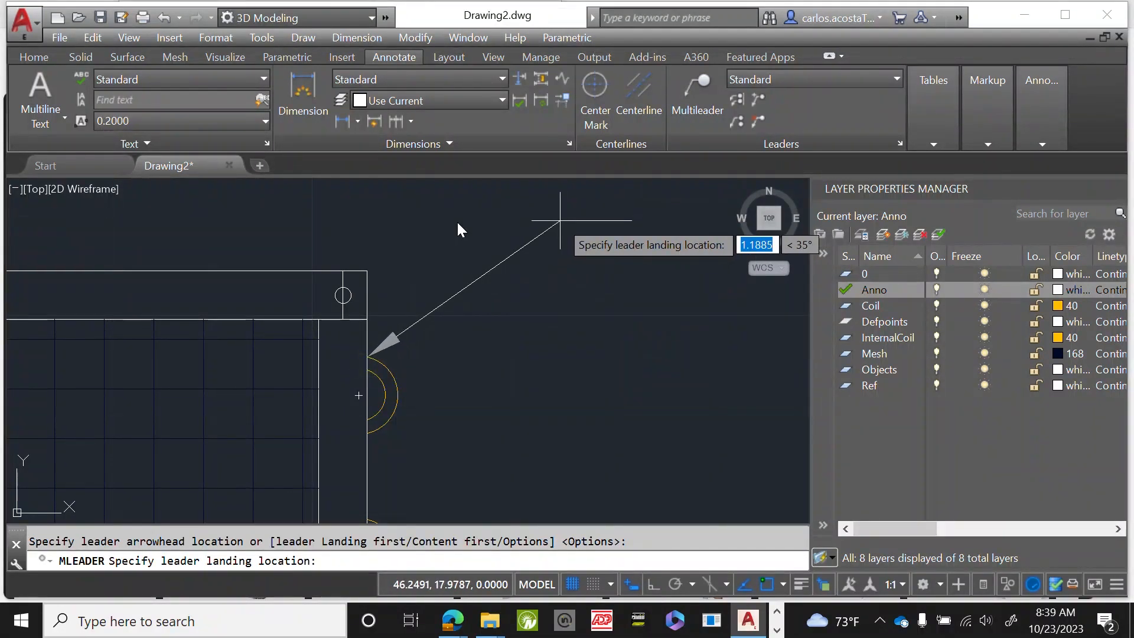
left_click(558, 221)
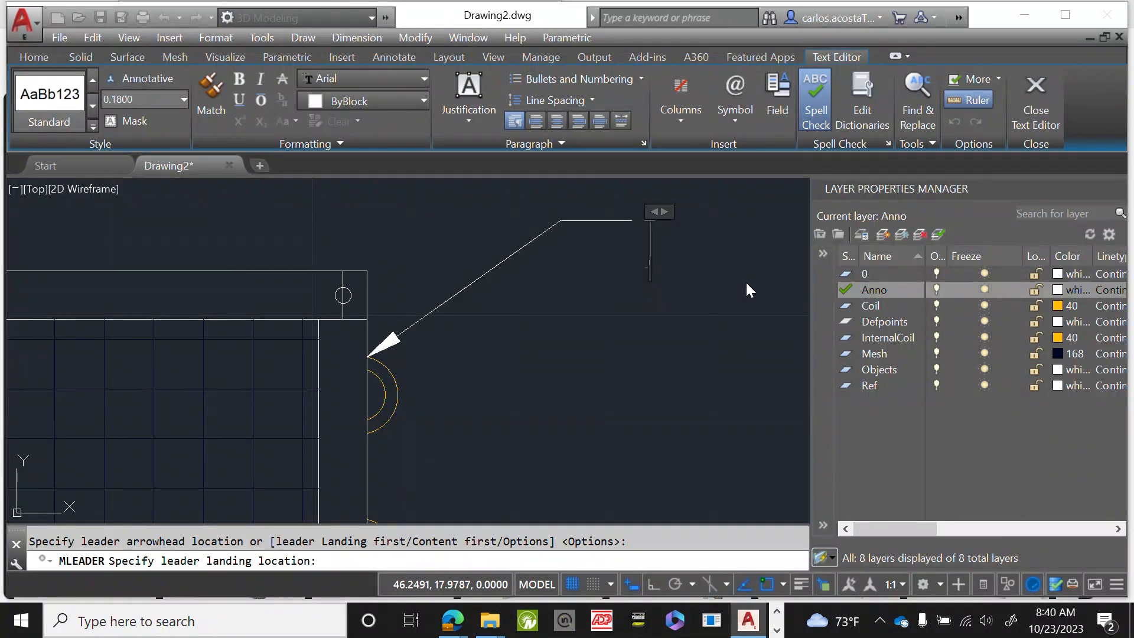
Enter the leader text "Use refrigerant R22" and finish the label.
type("Use")
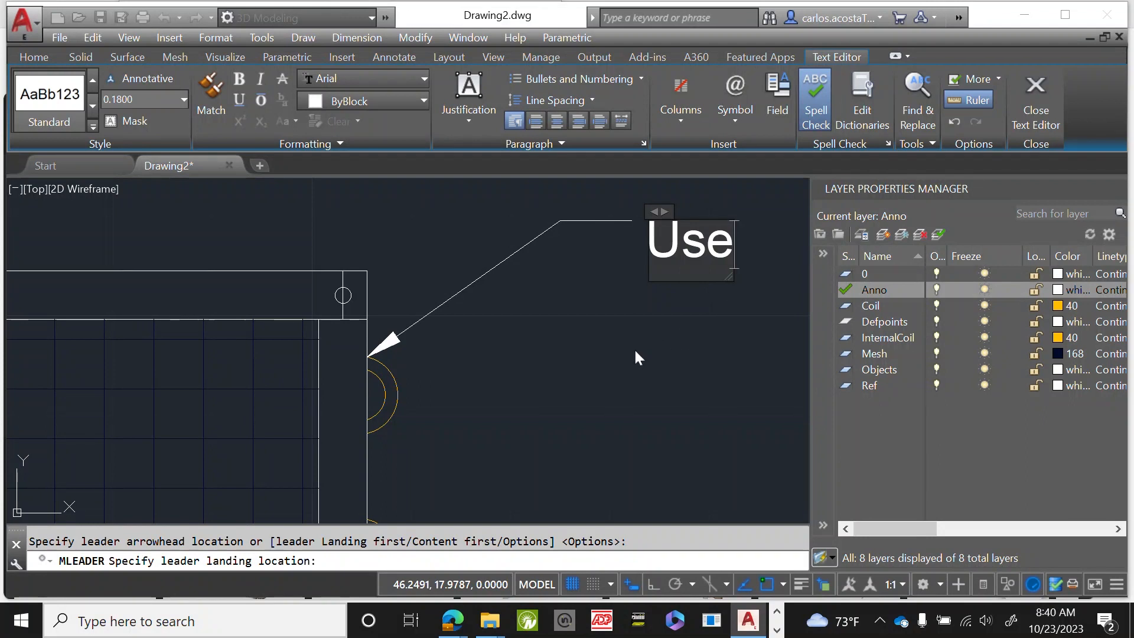
scroll(633, 349, "down", 6)
scroll(774, 372, "up", 2)
type("refrigerant")
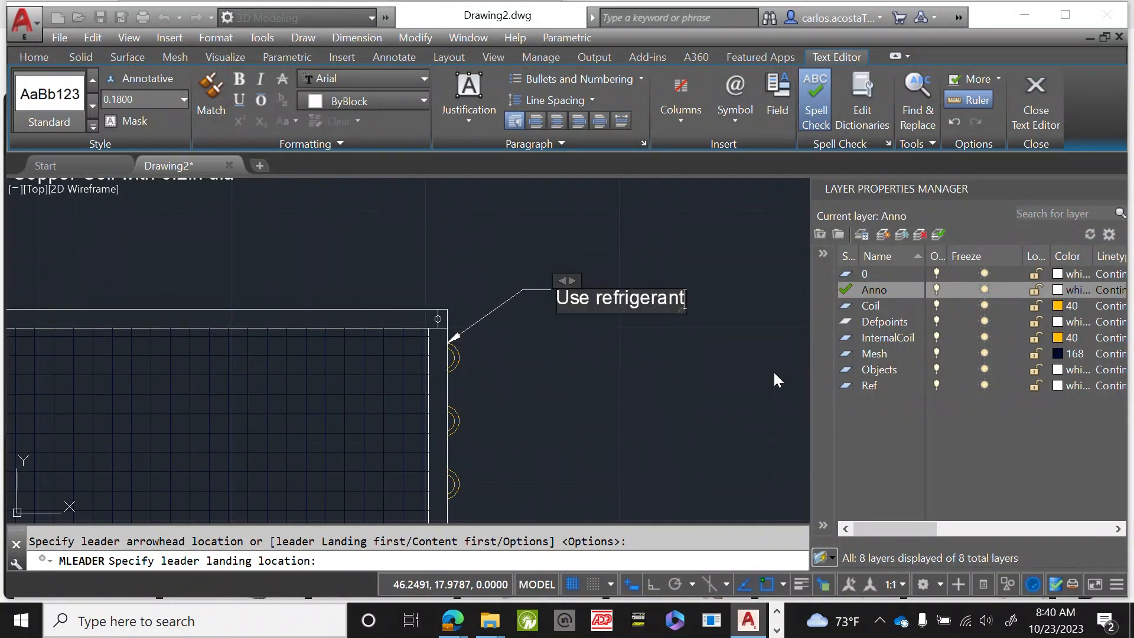
type("22")
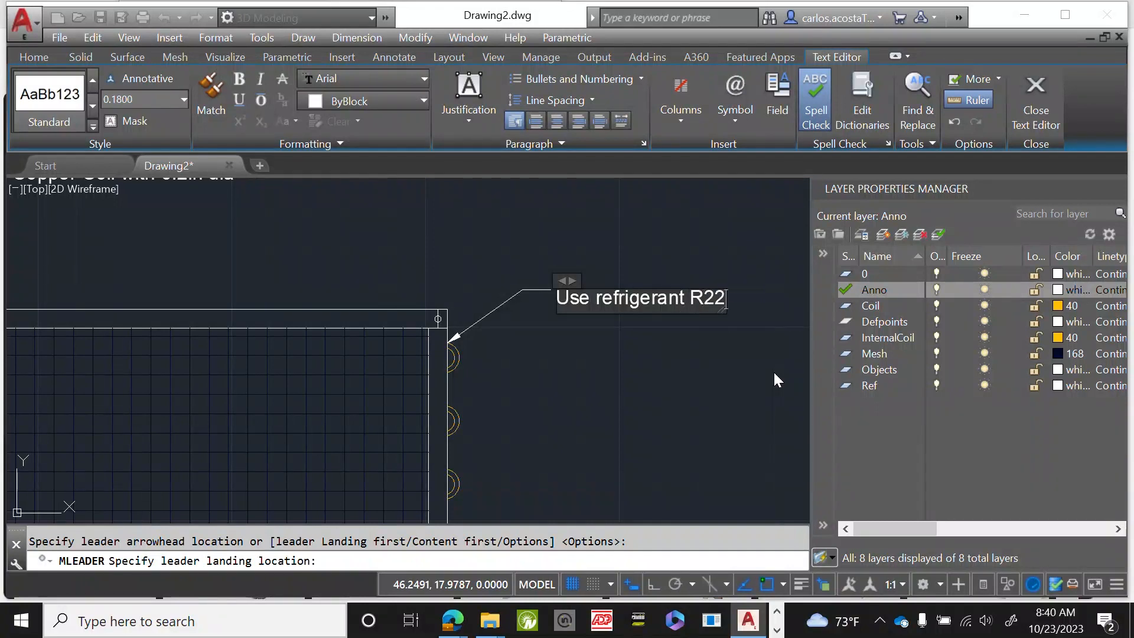
left_click(774, 373)
scroll(459, 413, "down", 5)
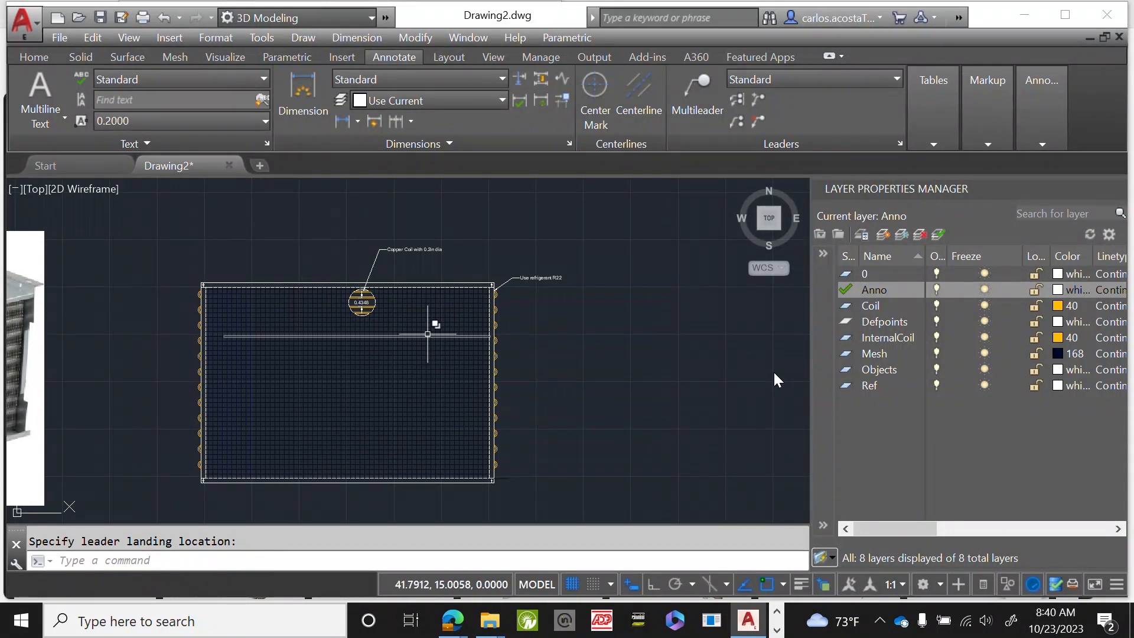
Check how the annotated coil looks in Layout1, and return to model space.
mouse_move(207, 165)
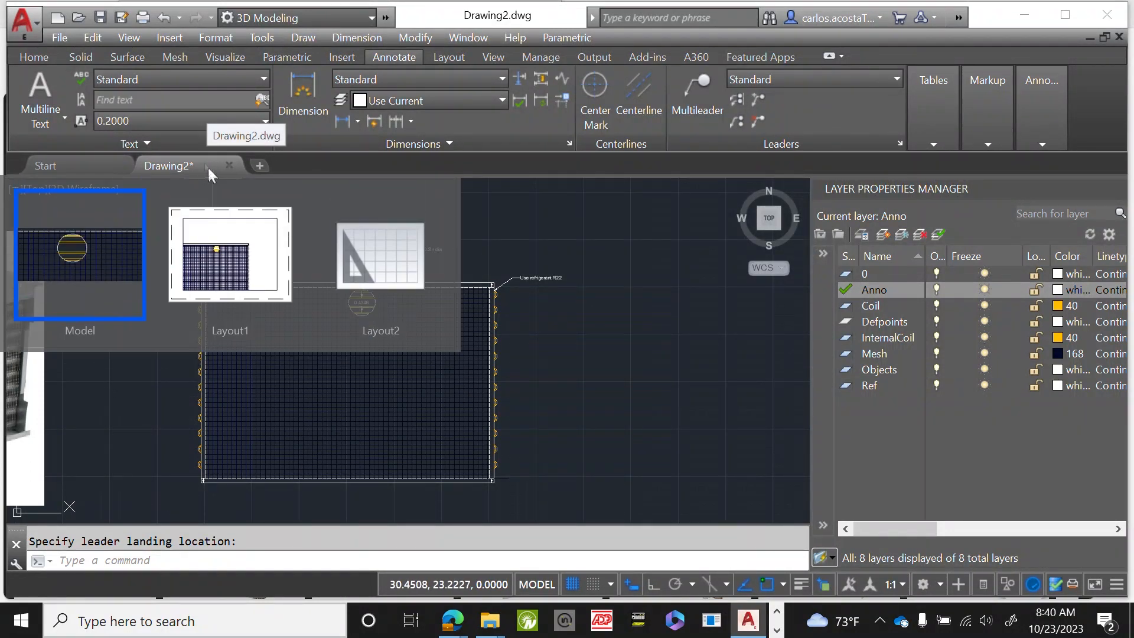
left_click(236, 254)
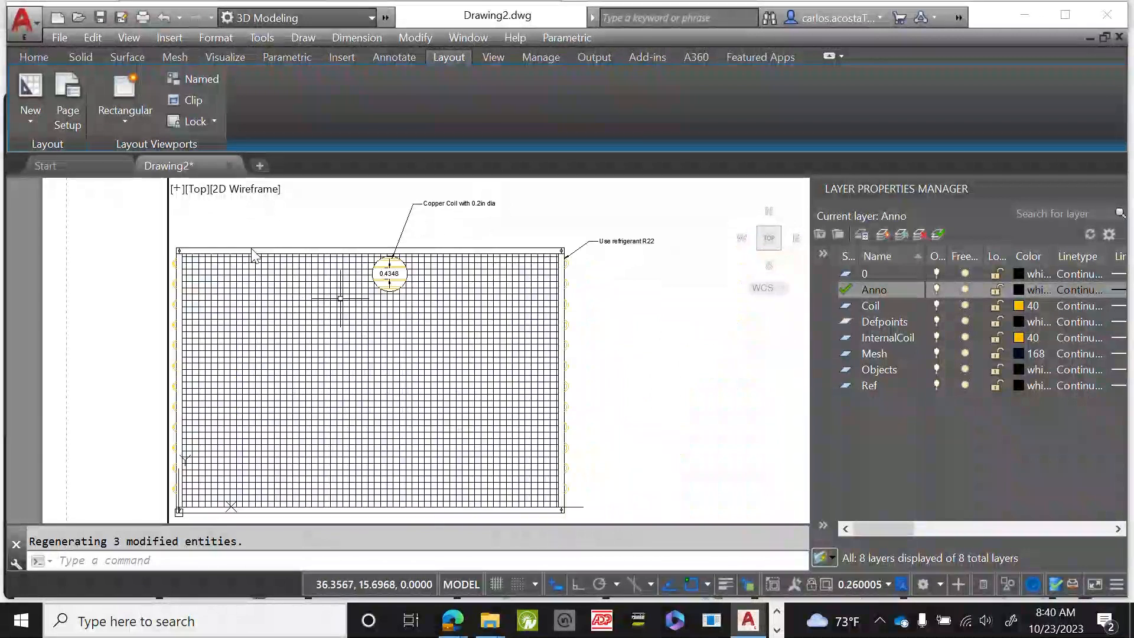
scroll(587, 370, "up", 2)
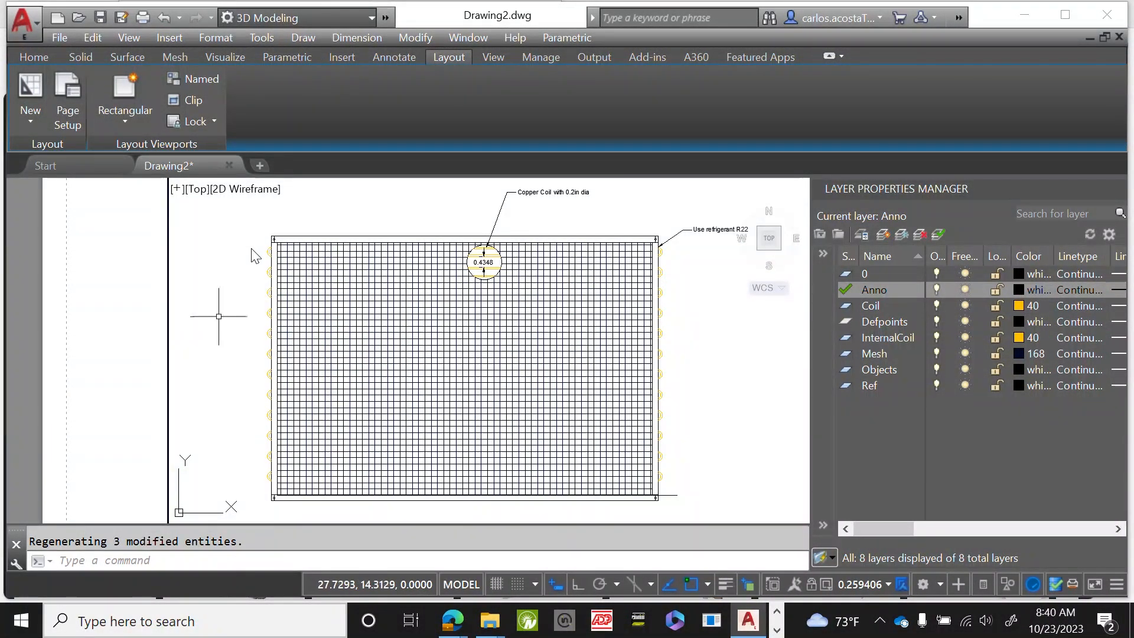
mouse_move(193, 168)
left_click(104, 253)
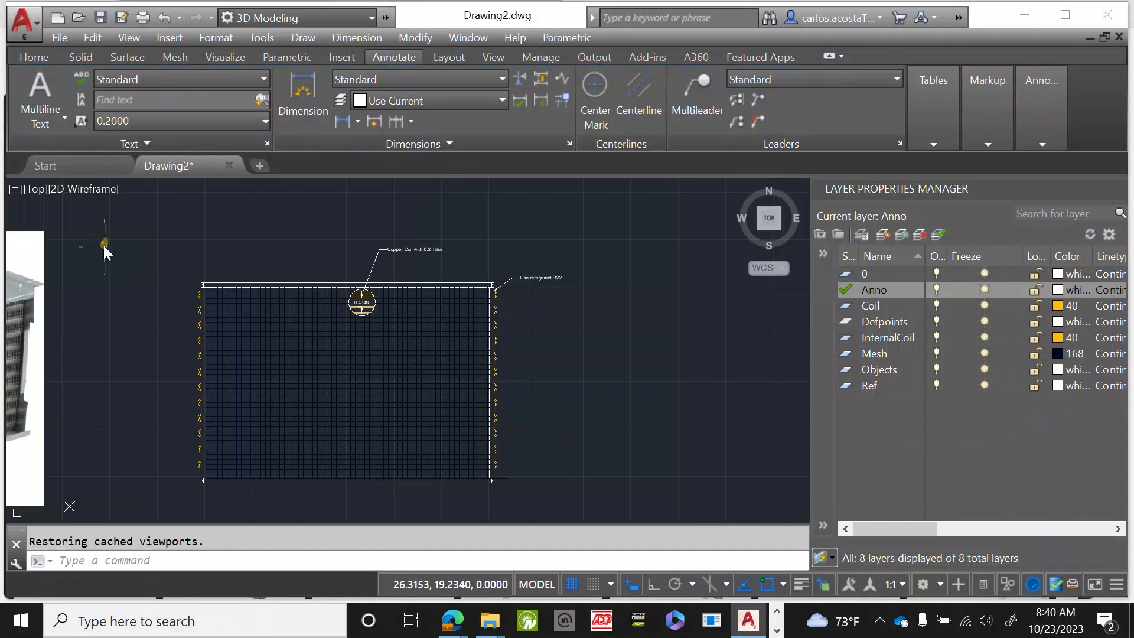
Freeze the Ref layer and erase the vertical line through the hole in the frame's upper-right corner.
left_click(984, 385)
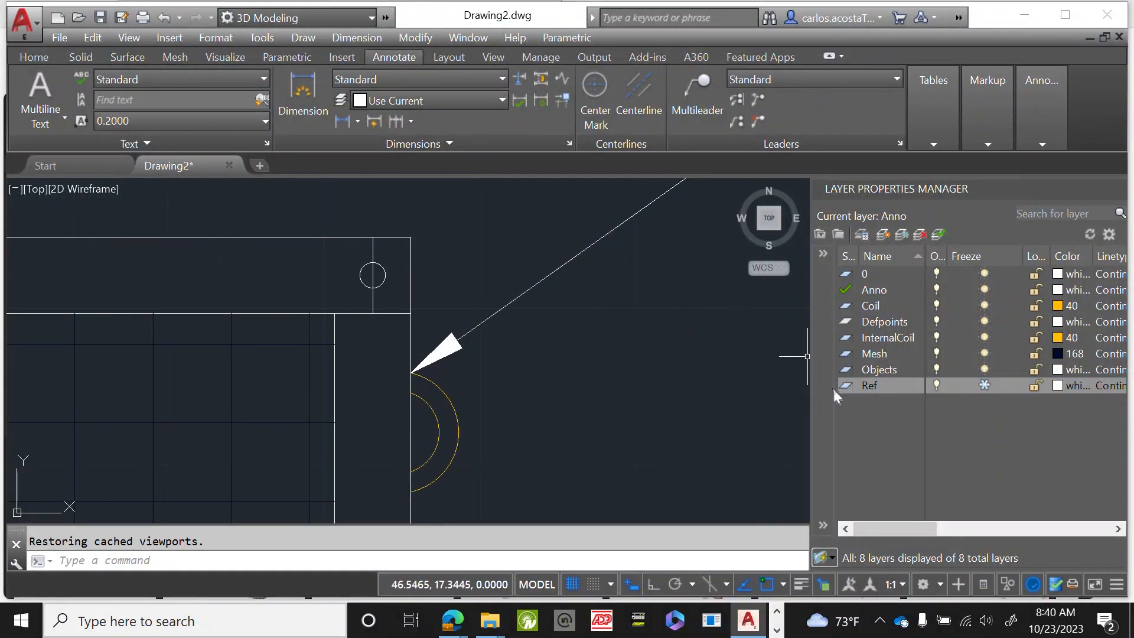
left_click(394, 248)
left_click(356, 249)
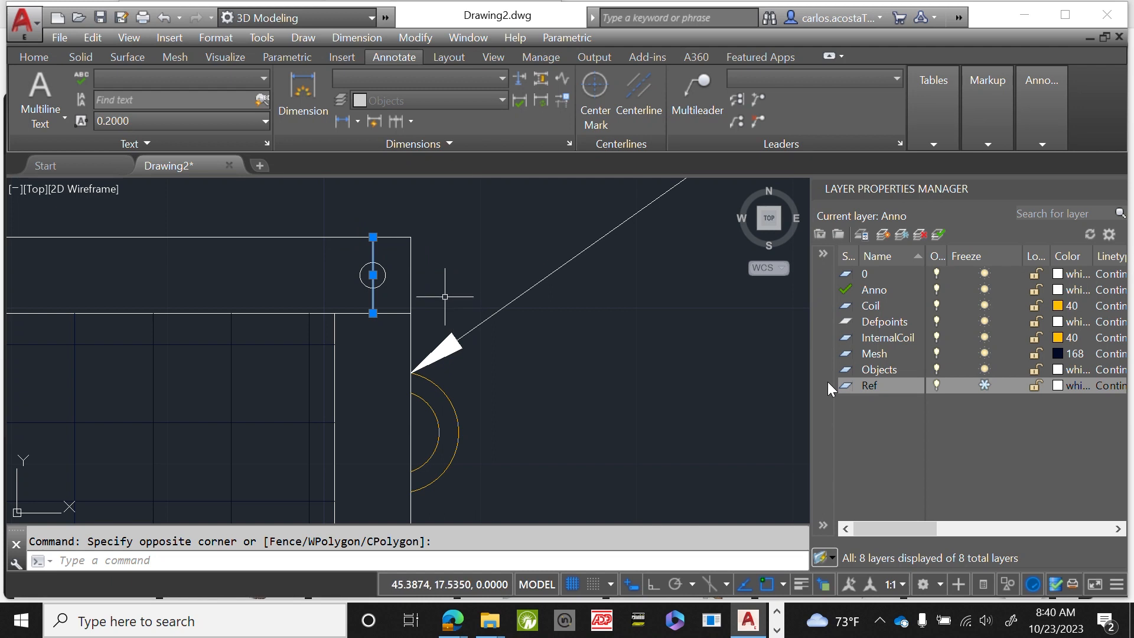
key("Escape")
left_click(387, 255)
left_click(352, 251)
key("Delete")
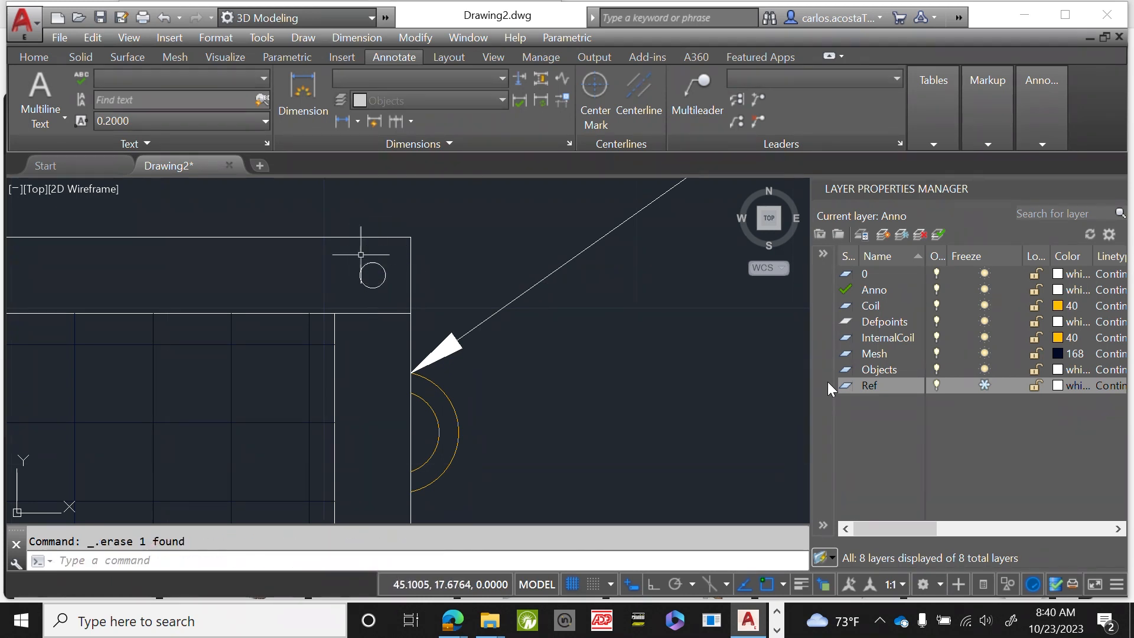
Erase the vertical line through the frame's lower-right hole and the stray line extending past that corner.
scroll(411, 259, "down", 6)
scroll(416, 390, "up", 3)
scroll(387, 327, "up", 3)
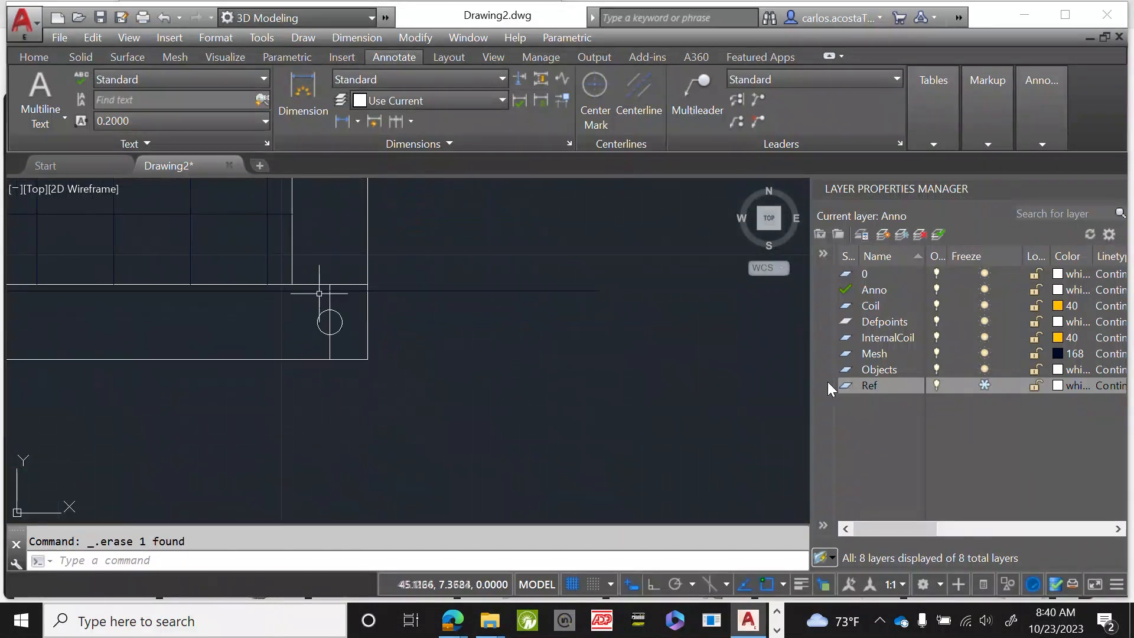
left_click(350, 301)
left_click(314, 288)
key("Delete")
scroll(658, 257, "down", 5)
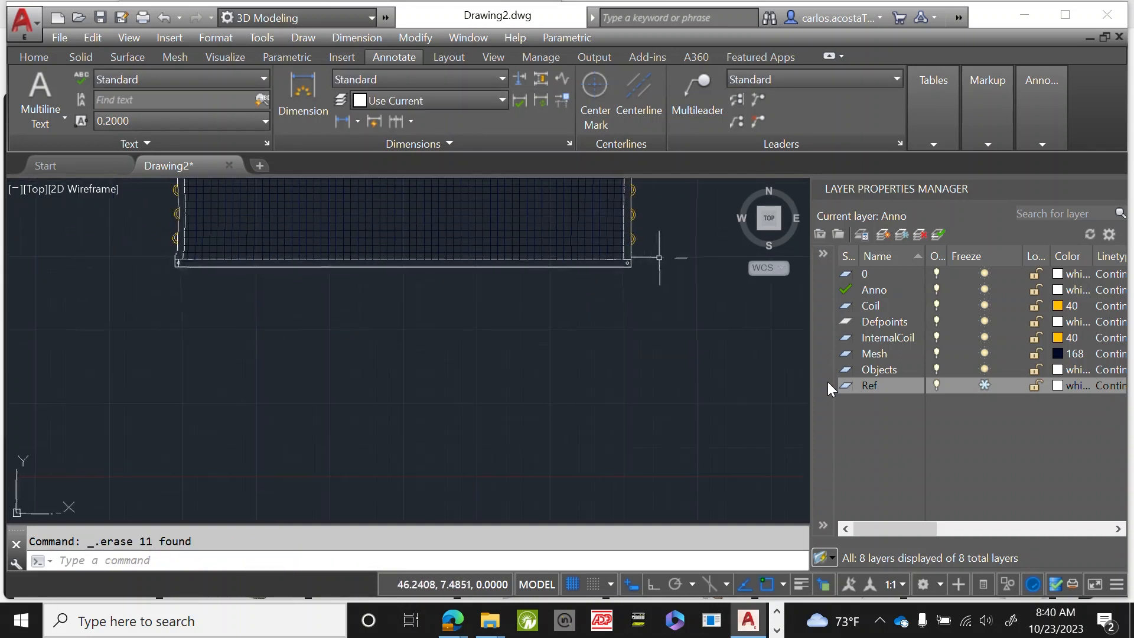
Erase the vertical line through the hole in the frame's lower-left corner.
scroll(87, 235, "up", 5)
scroll(700, 377, "up", 3)
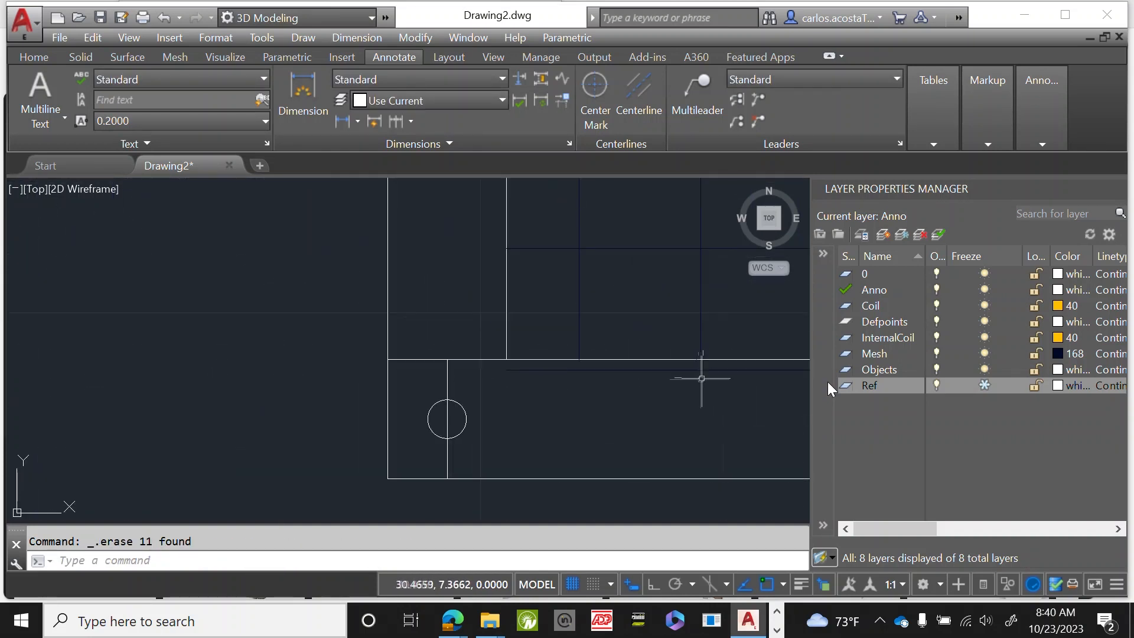
left_click(557, 385)
key("Delete")
left_click(494, 369)
left_click(408, 379)
key("Delete")
Erase the vertical line through the hole in the frame's upper-left corner.
scroll(417, 470, "down", 5)
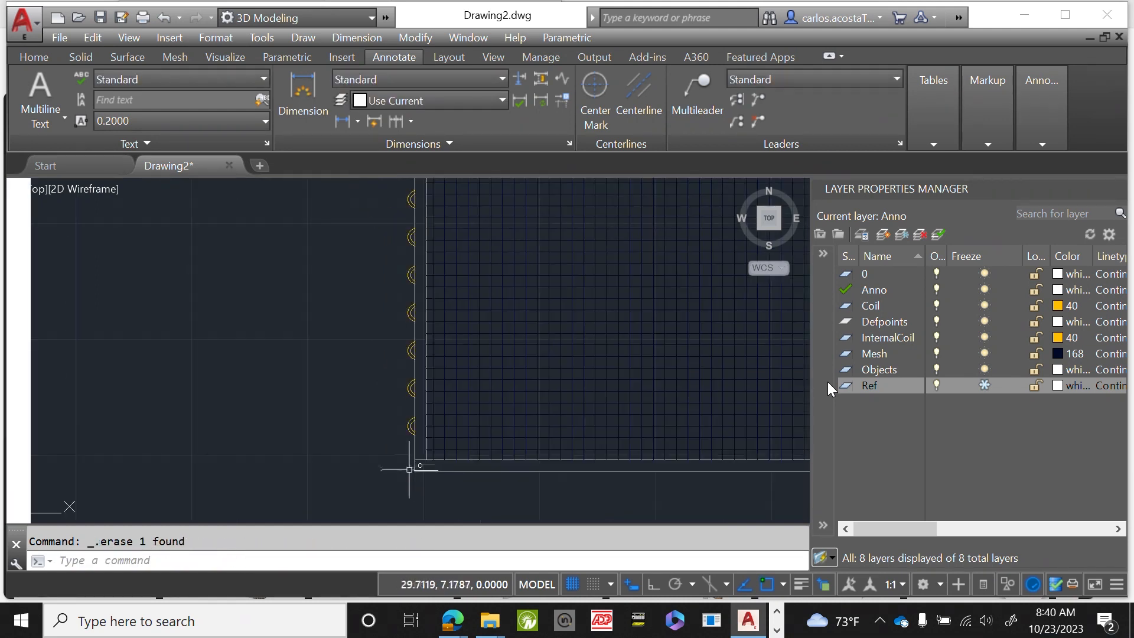
scroll(395, 408, "down", 3)
scroll(413, 239, "up", 8)
scroll(330, 261, "up", 1)
left_click(302, 358)
left_click(203, 345)
key("Delete")
scroll(318, 266, "down", 2)
scroll(164, 307, "down", 4)
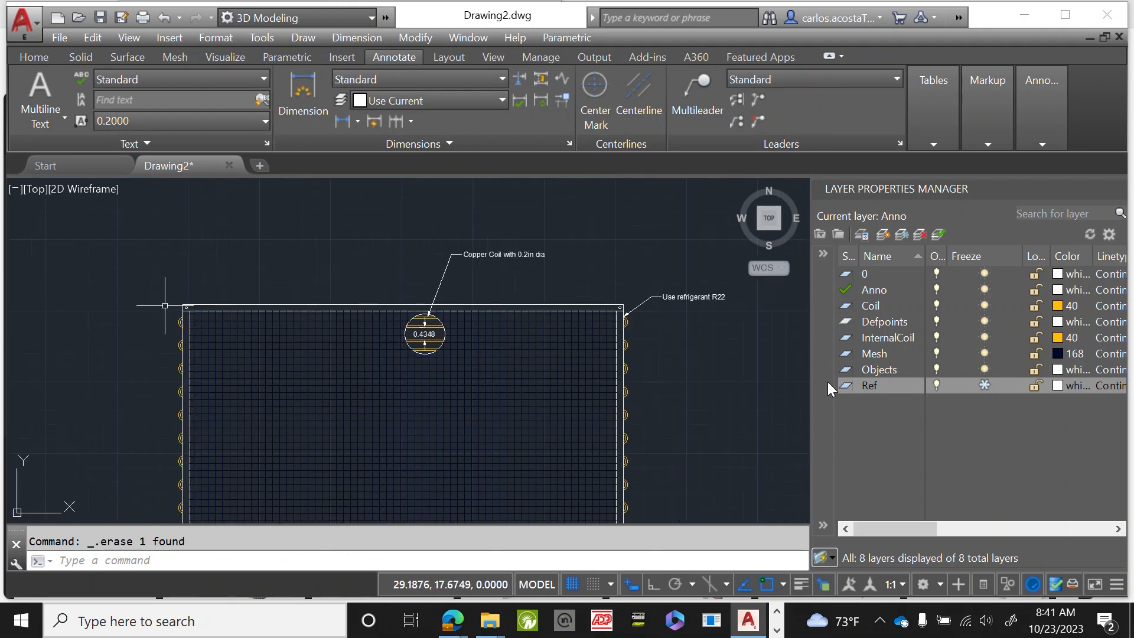